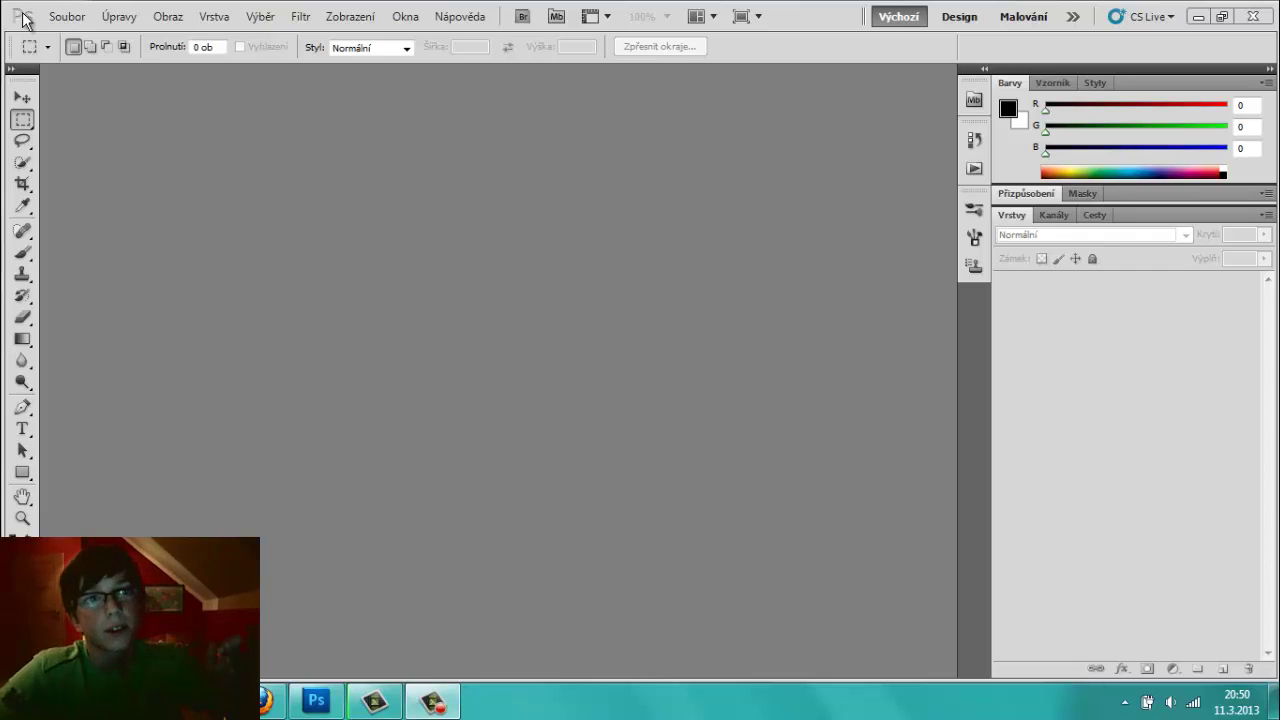
- Create a 1990-pixel-wide document, which came out 1990 × 1600, then close it
{"action": "left_click", "coordinate": [57, 17]}
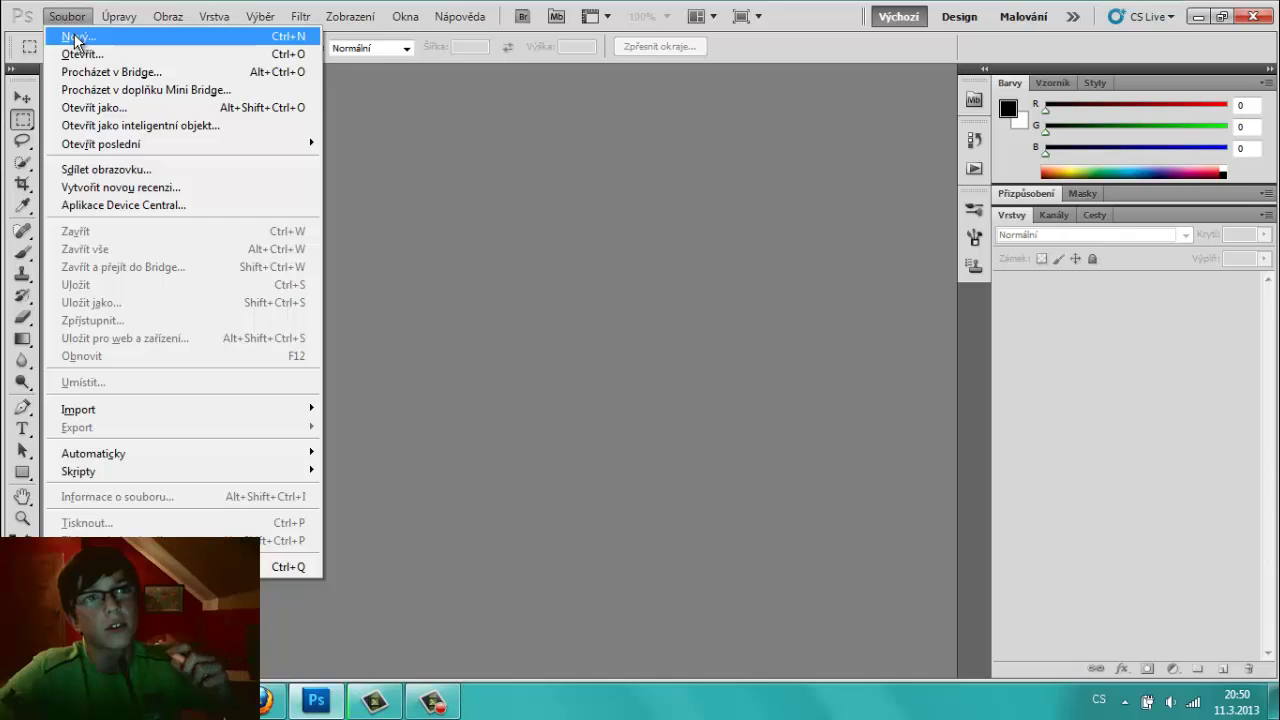
{"action": "left_click", "coordinate": [77, 38]}
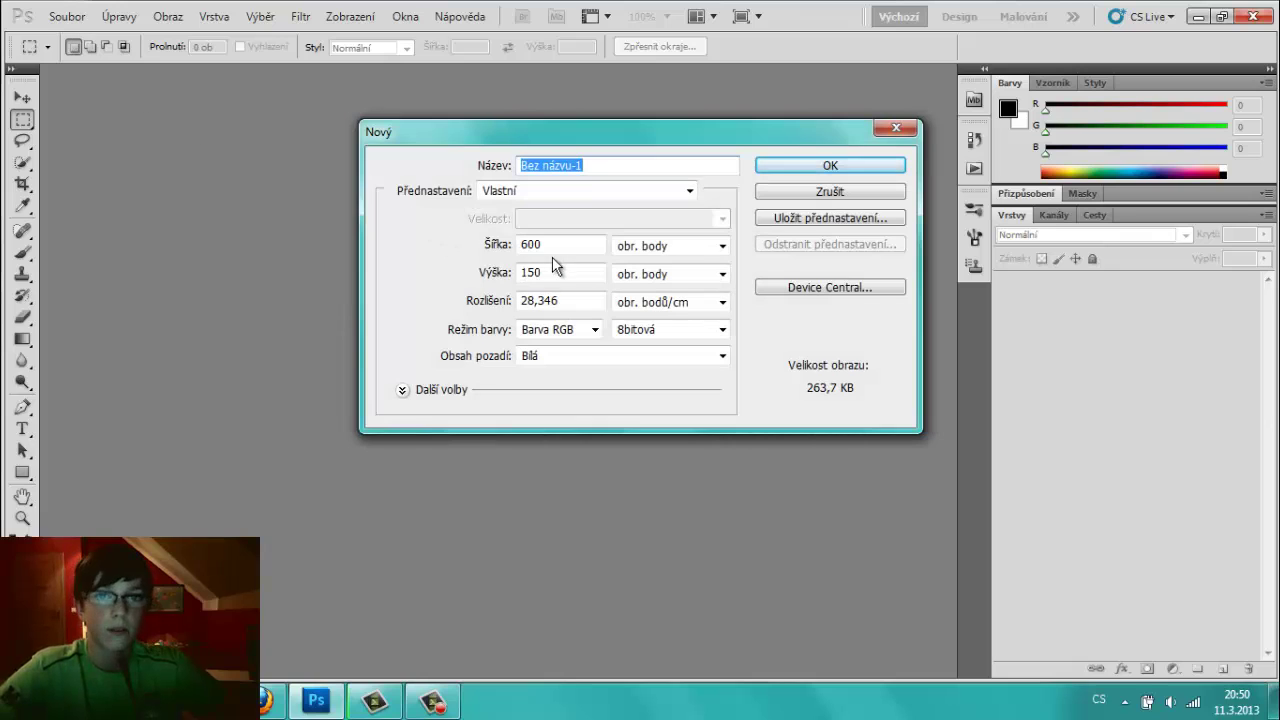
{"action": "left_click", "coordinate": [565, 247]}
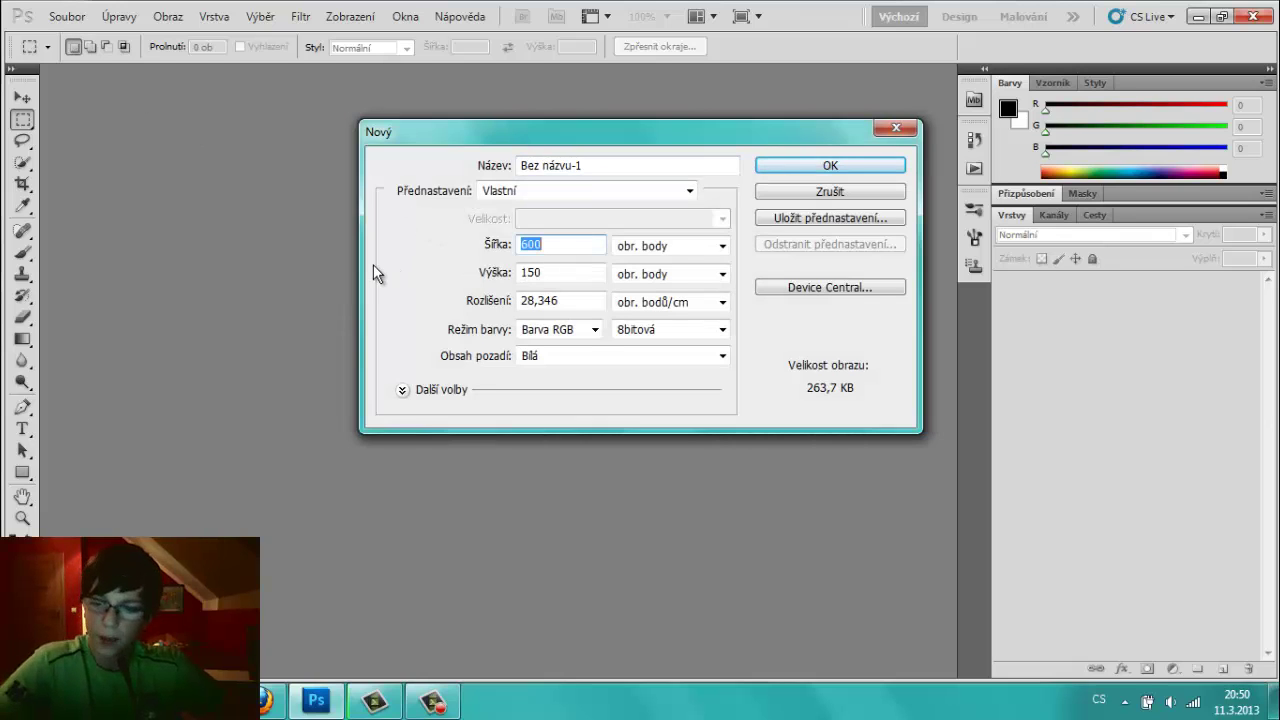
{"action": "type", "text": "1990"}
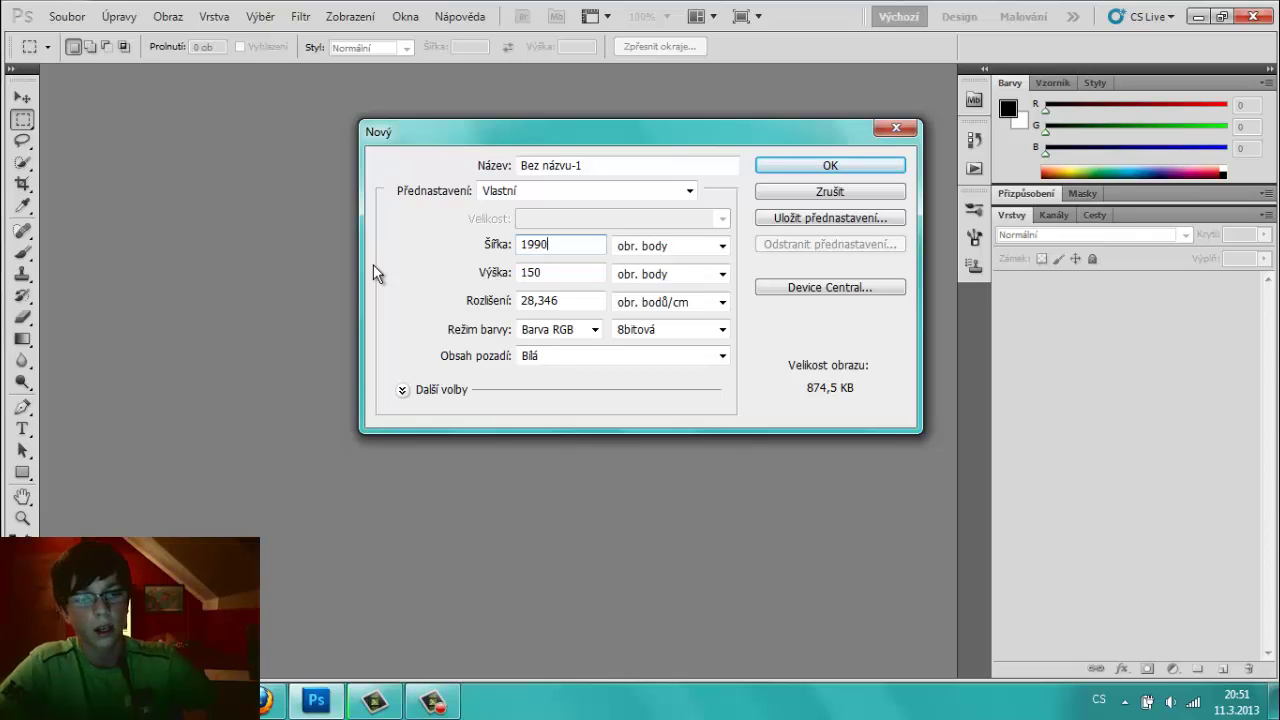
{"action": "key", "text": "Tab"}
{"action": "key", "text": "Tab"}
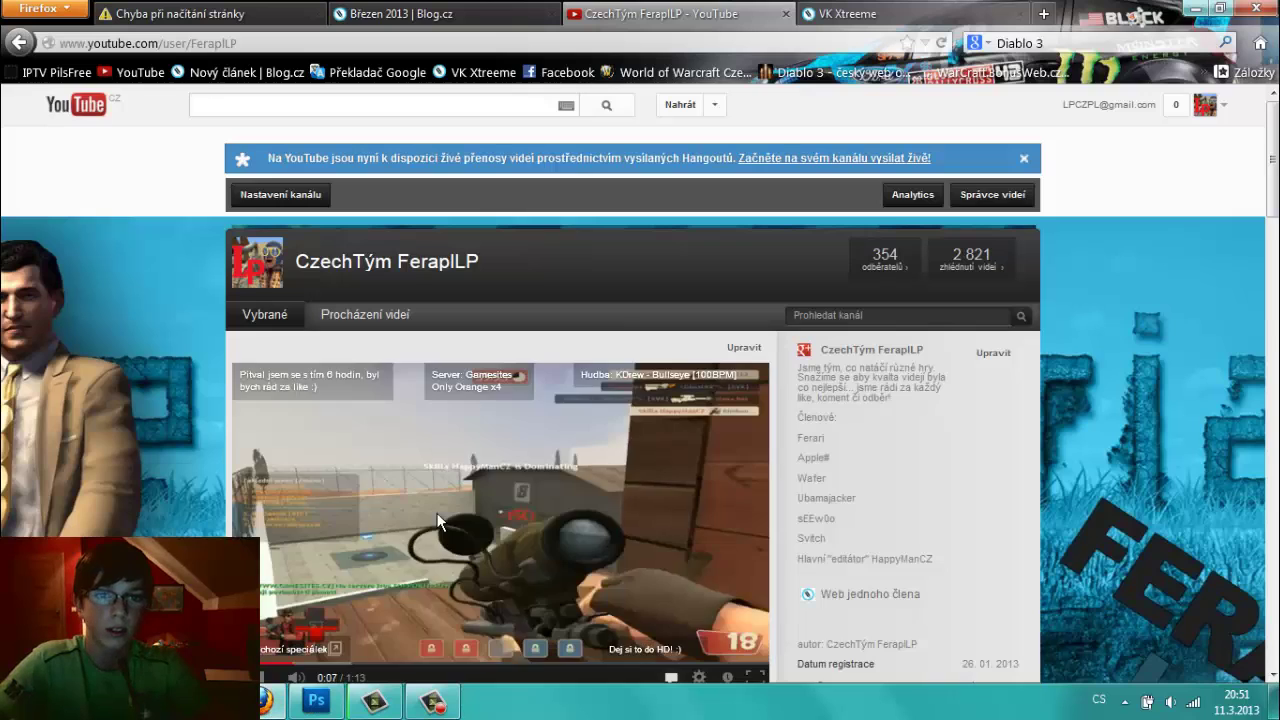
{"action": "left_click", "coordinate": [434, 530]}
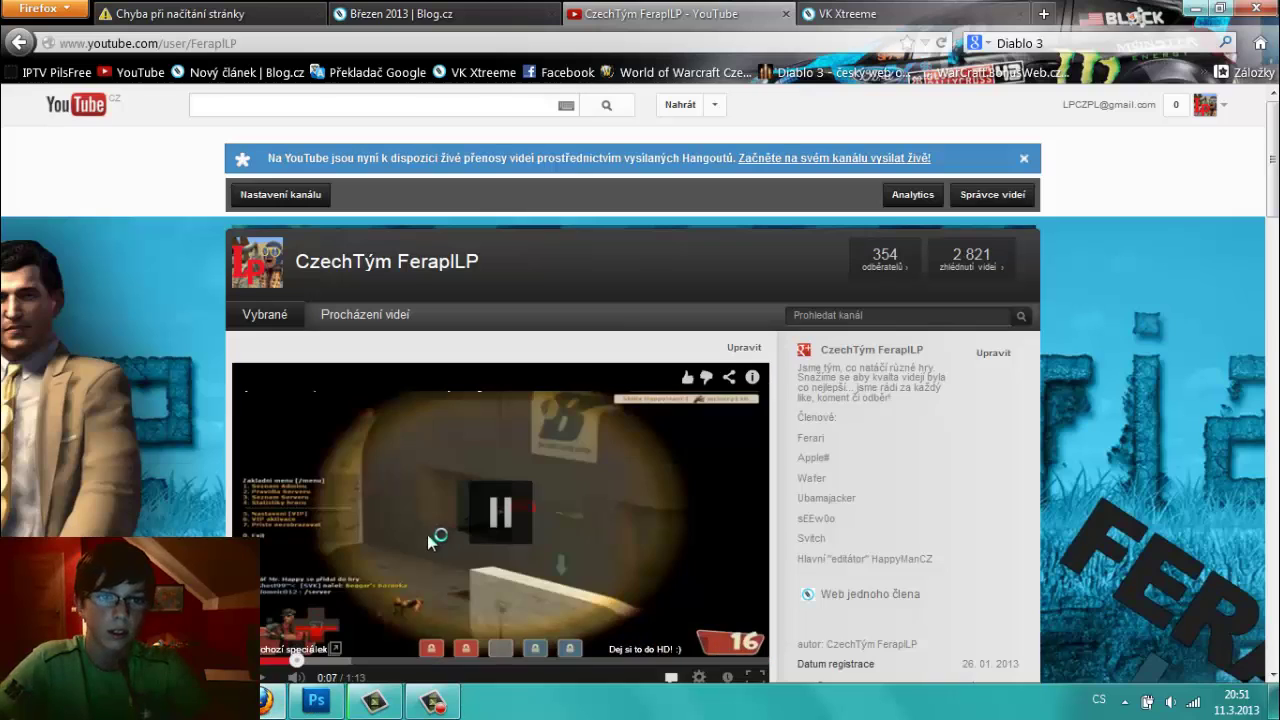
{"action": "left_click", "coordinate": [316, 701]}
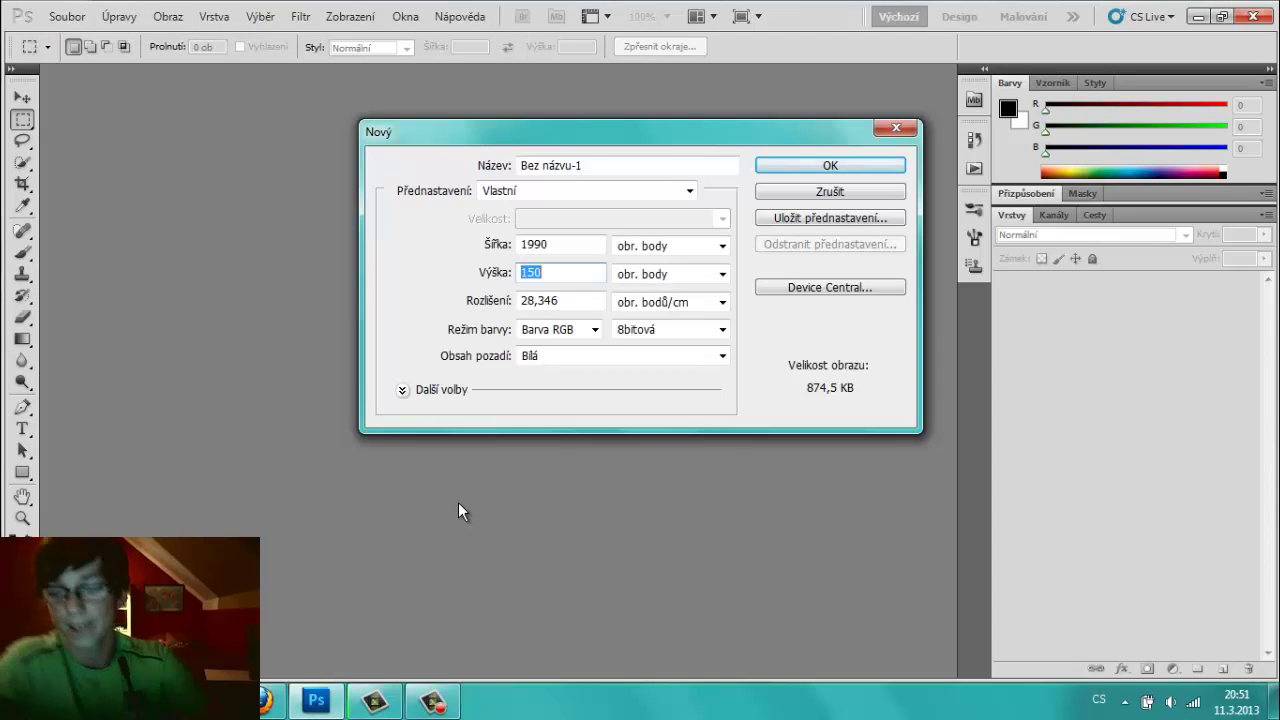
{"action": "type", "text": "1"}
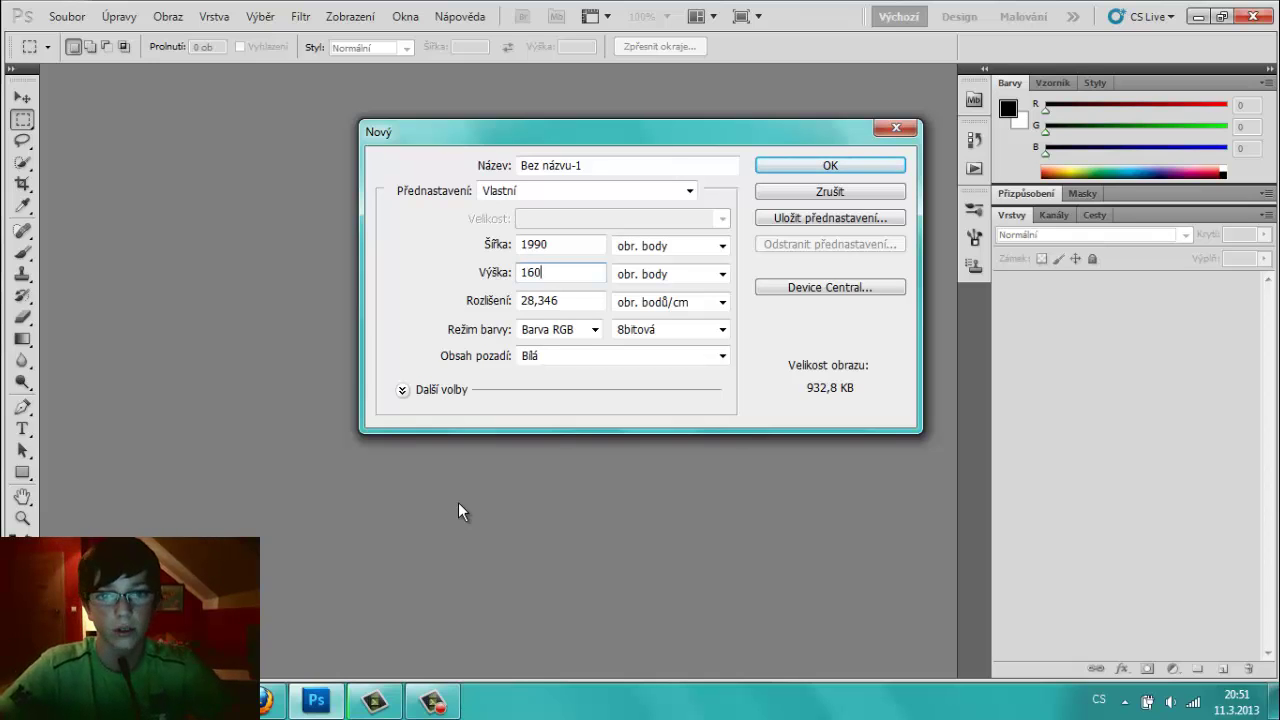
{"action": "left_click", "coordinate": [829, 166]}
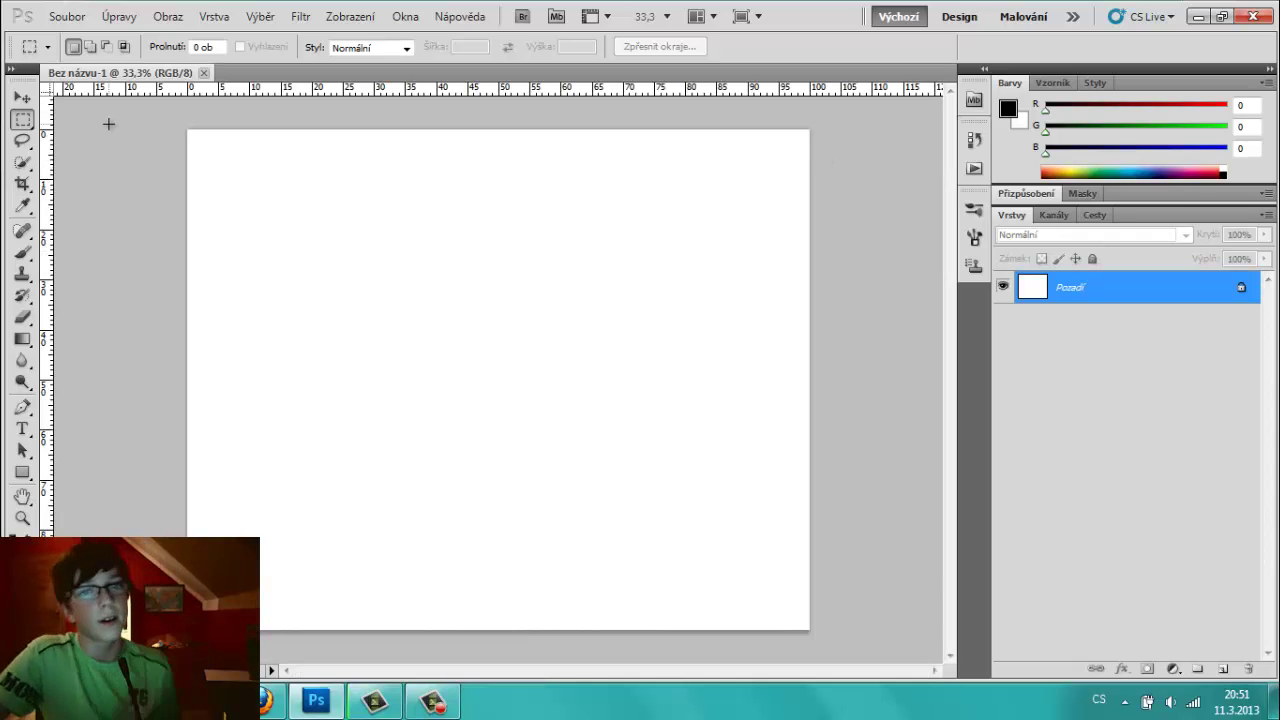
{"action": "left_click", "coordinate": [203, 73]}
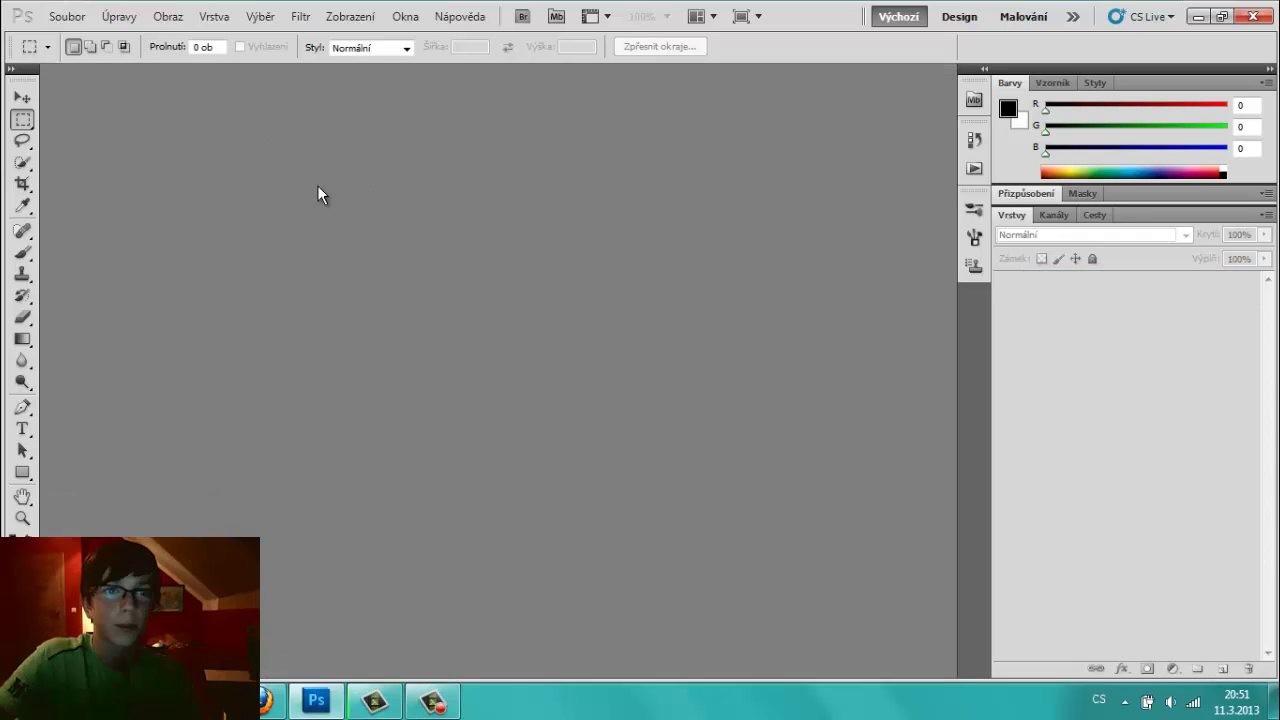
- Recreate the blank white document at 1990 × 1200 pixels
{"action": "left_click", "coordinate": [49, 22]}
{"action": "left_click", "coordinate": [30, 34]}
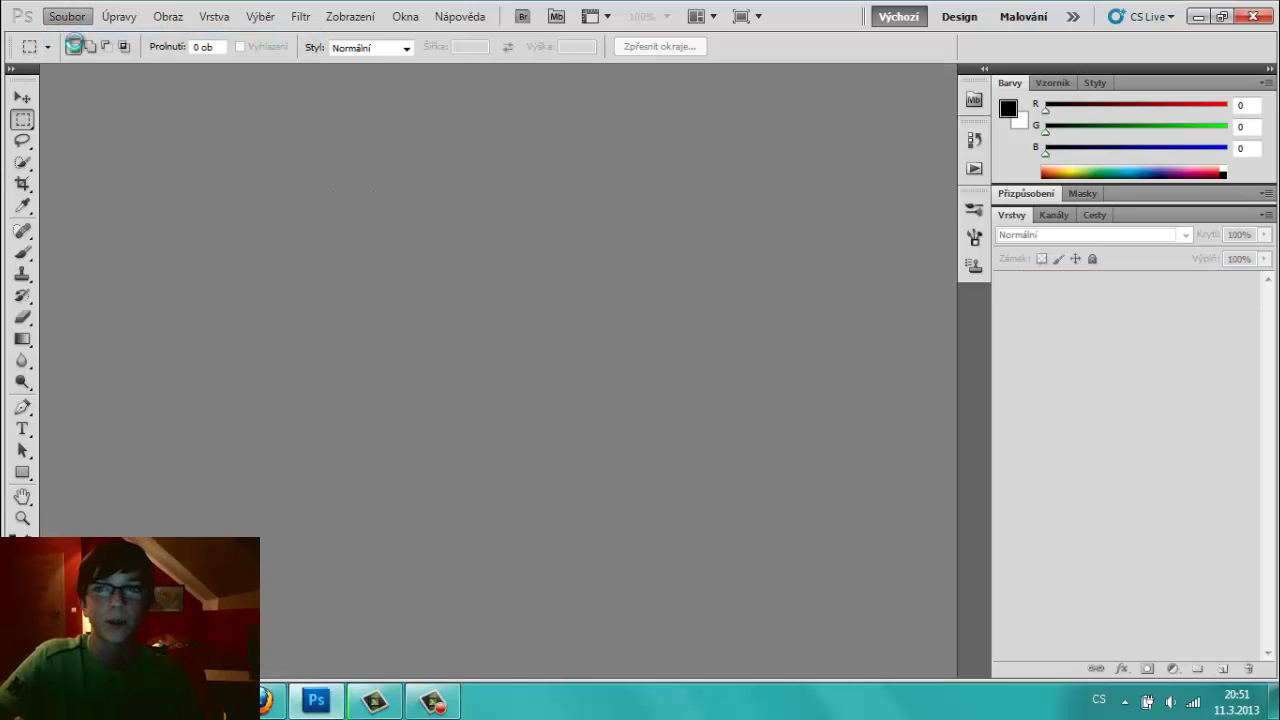
{"action": "double_click", "coordinate": [566, 278]}
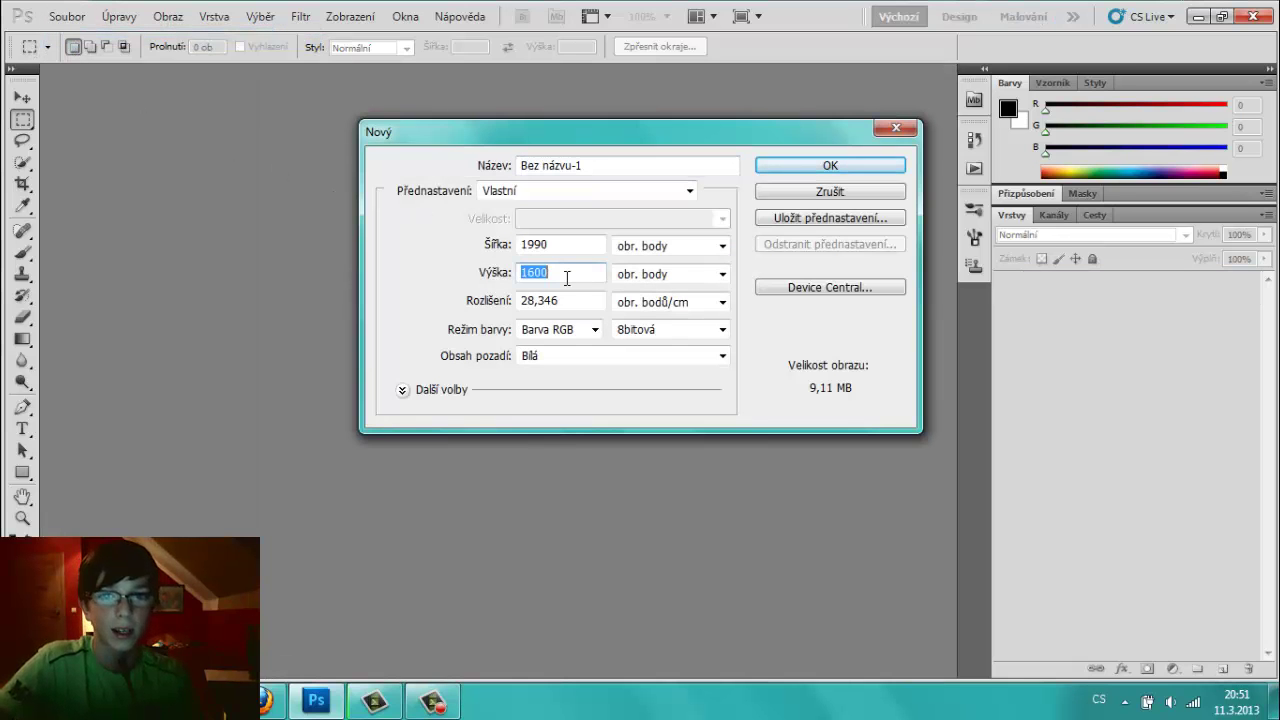
{"action": "type", "text": "1"}
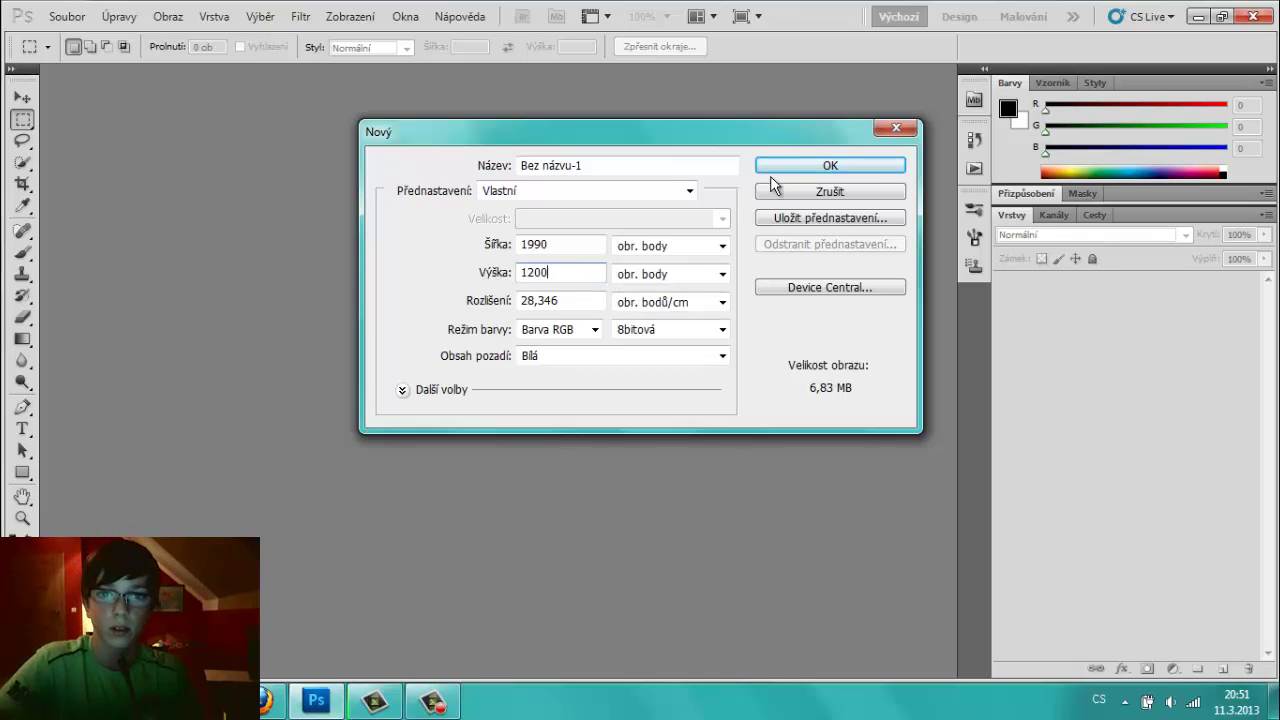
{"action": "left_click", "coordinate": [793, 165]}
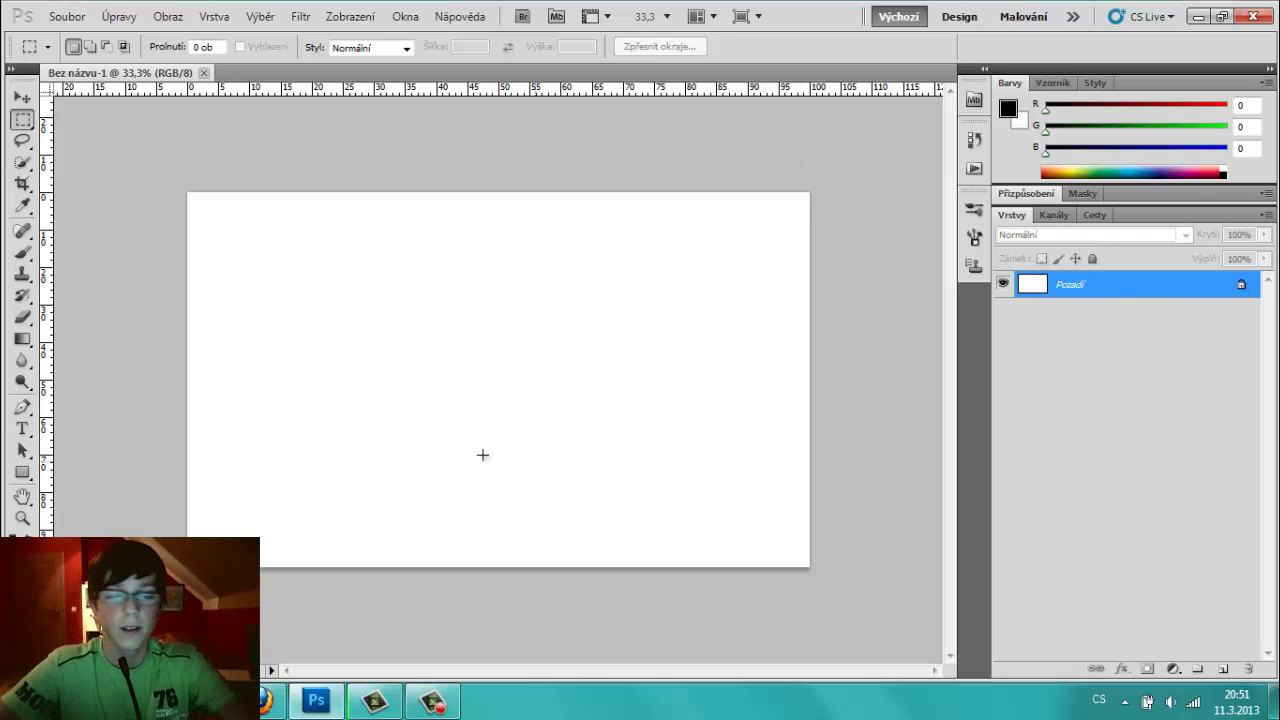
{"action": "left_click", "coordinate": [67, 16]}
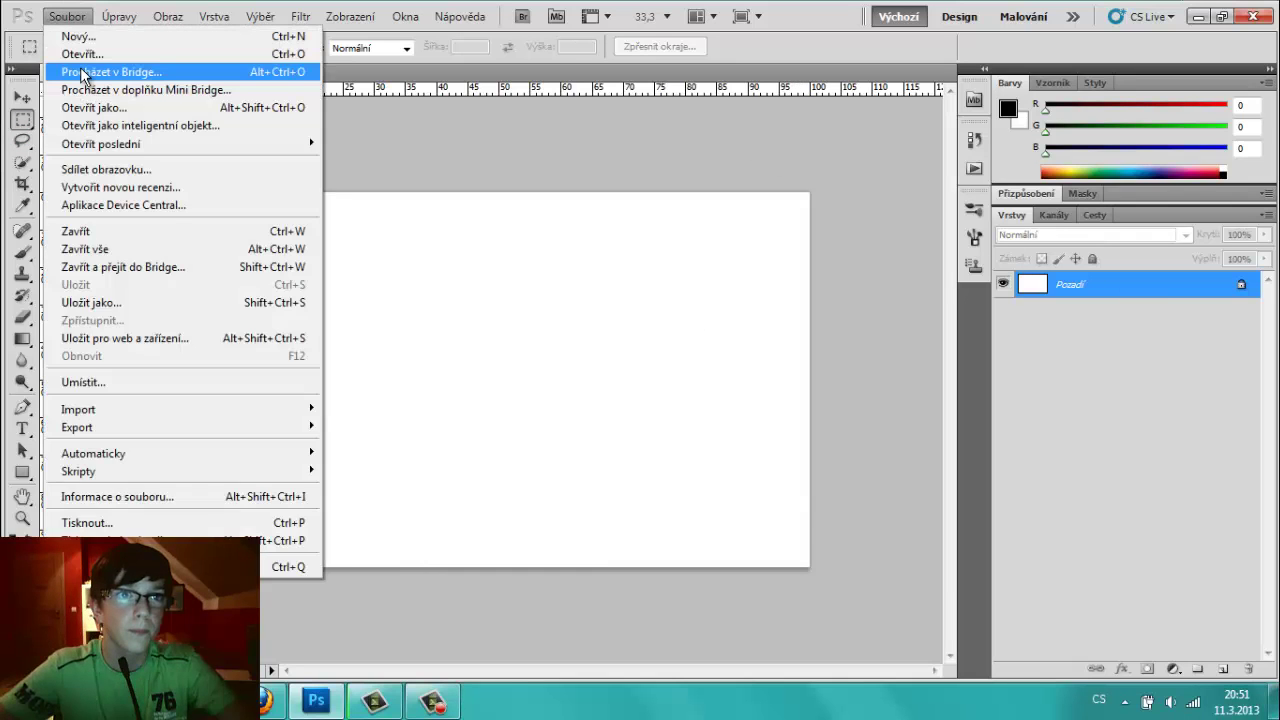
- With the Gradient tool, set the left gradient stop to a dark blue-teal
{"action": "left_click", "coordinate": [60, 14]}
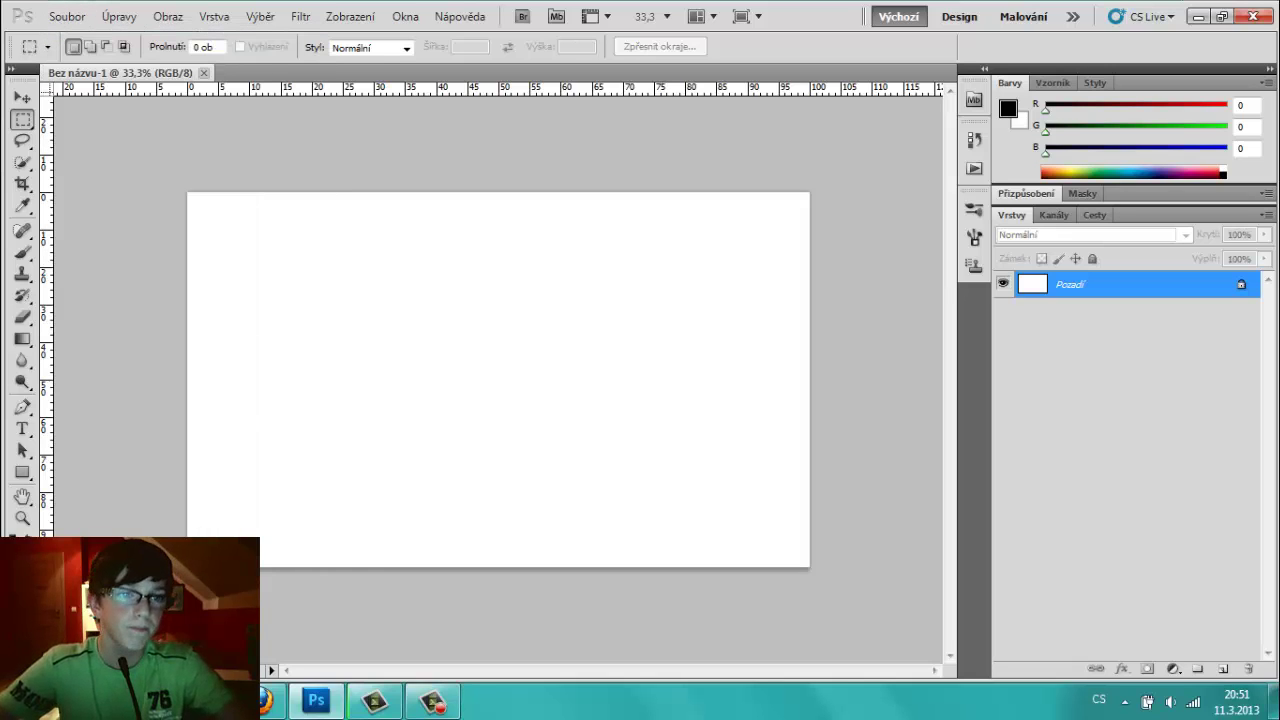
{"action": "left_click", "coordinate": [24, 338]}
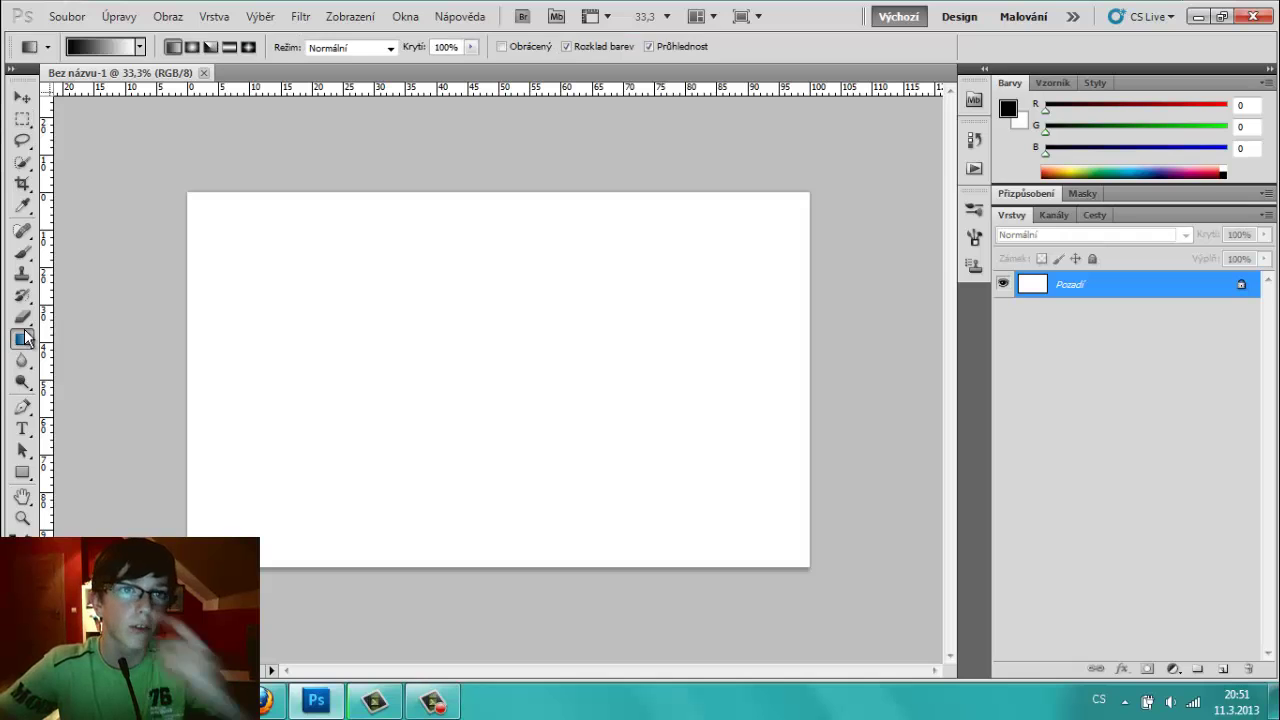
{"action": "left_click", "coordinate": [83, 47]}
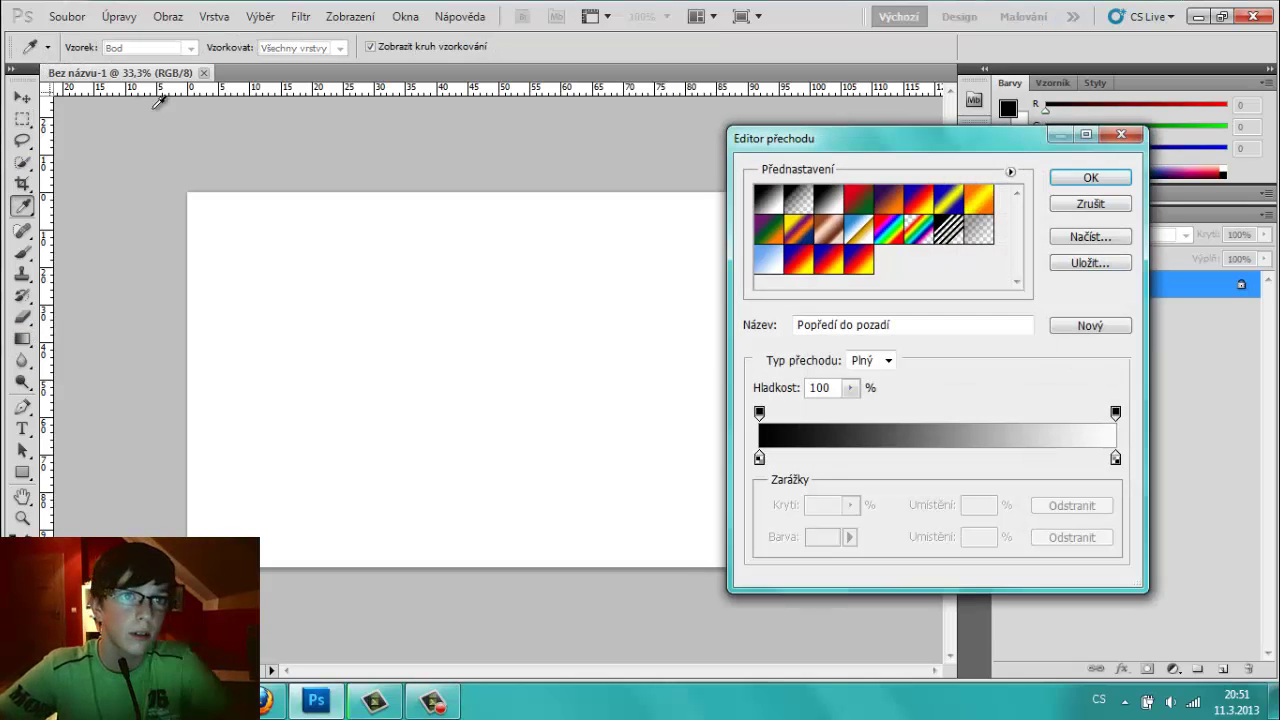
{"action": "double_click", "coordinate": [758, 460]}
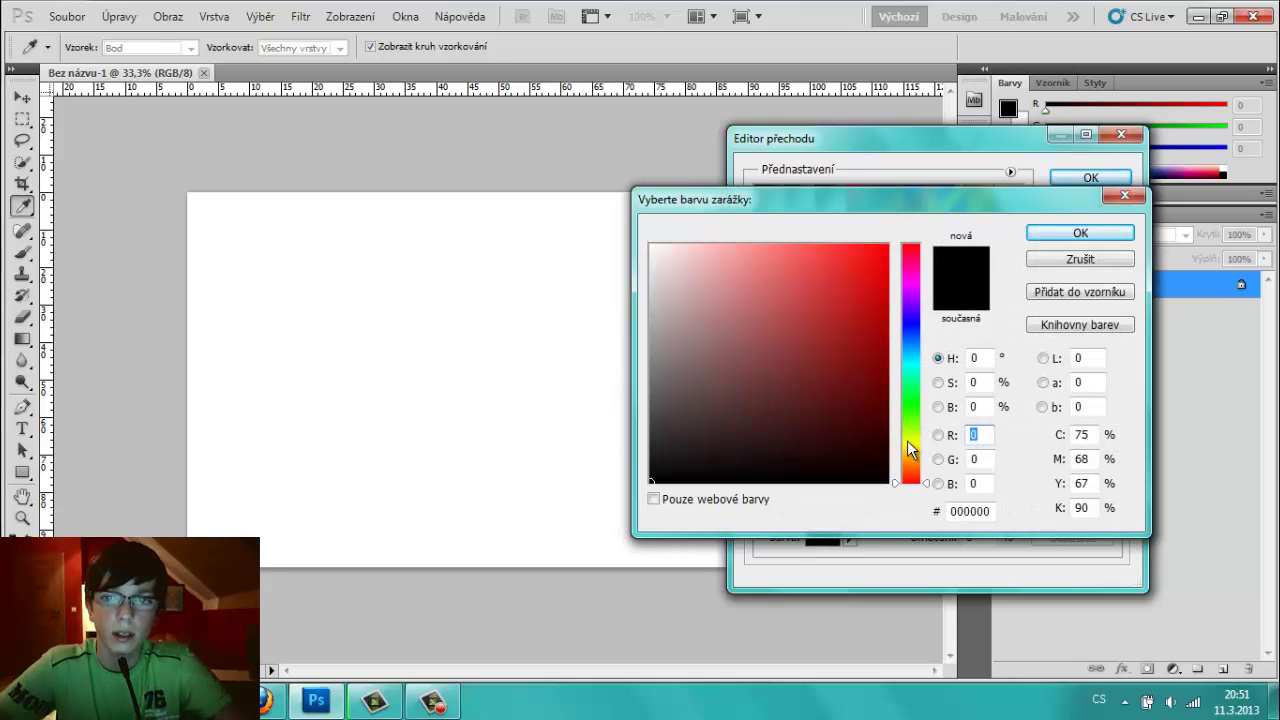
{"action": "left_click_drag", "start_coordinate": [910, 450], "coordinate": [909, 350]}
{"action": "left_click", "coordinate": [809, 327]}
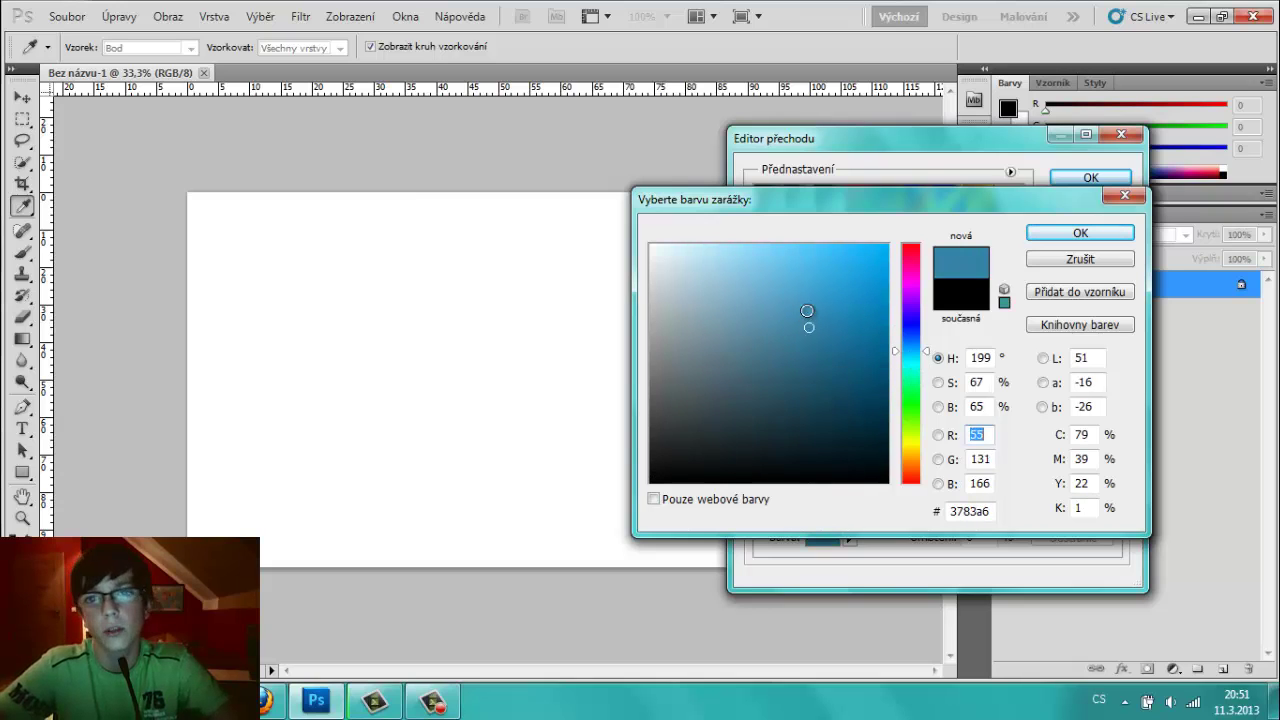
{"action": "mouse_move", "coordinate": [807, 311]}
{"action": "left_mouse_down"}
{"action": "mouse_move", "coordinate": [811, 274]}
{"action": "mouse_move", "coordinate": [825, 317]}
{"action": "left_mouse_up"}
{"action": "left_click", "coordinate": [1110, 234]}
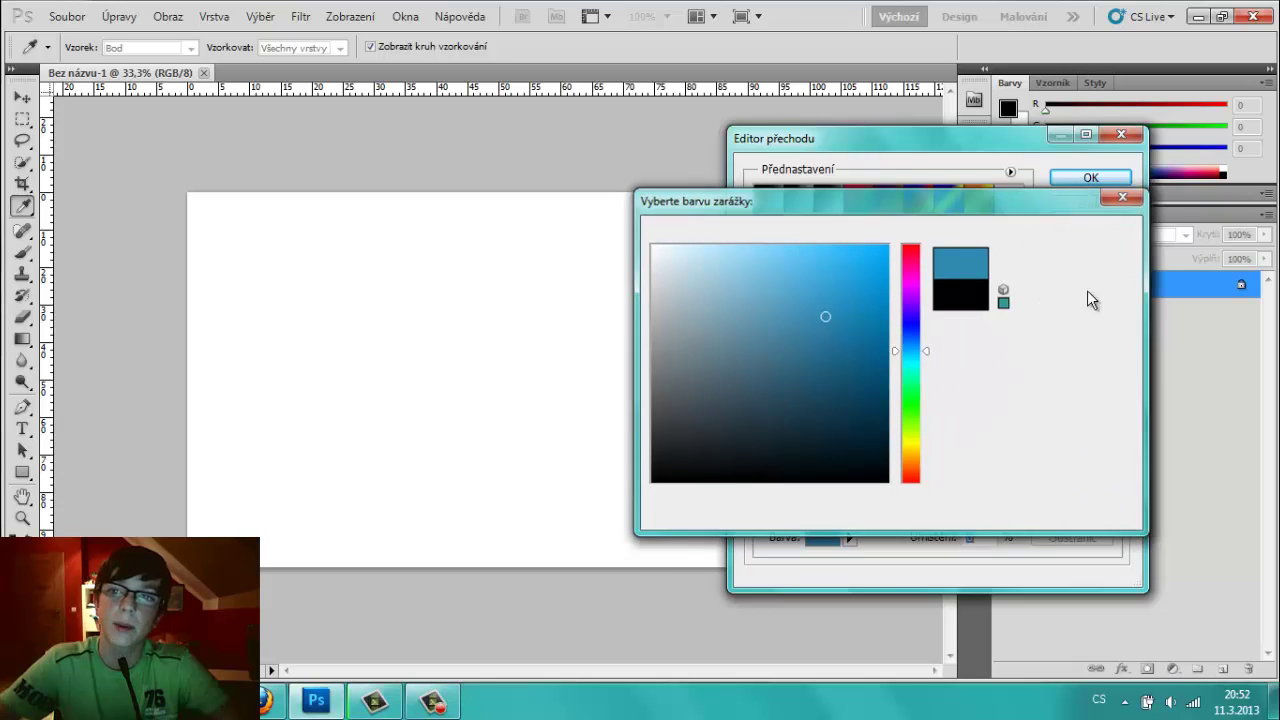
- Set the right gradient stop to a deep teal/cyan
{"action": "double_click", "coordinate": [1117, 458]}
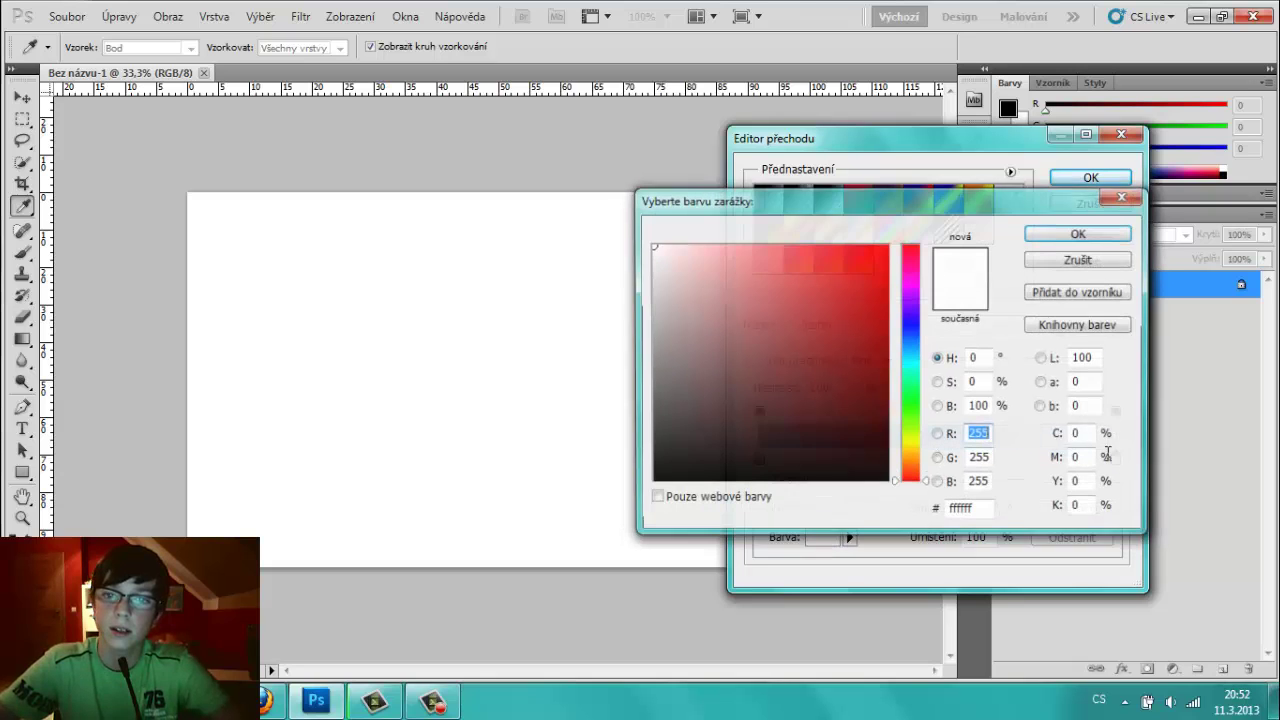
{"action": "left_click", "coordinate": [907, 358]}
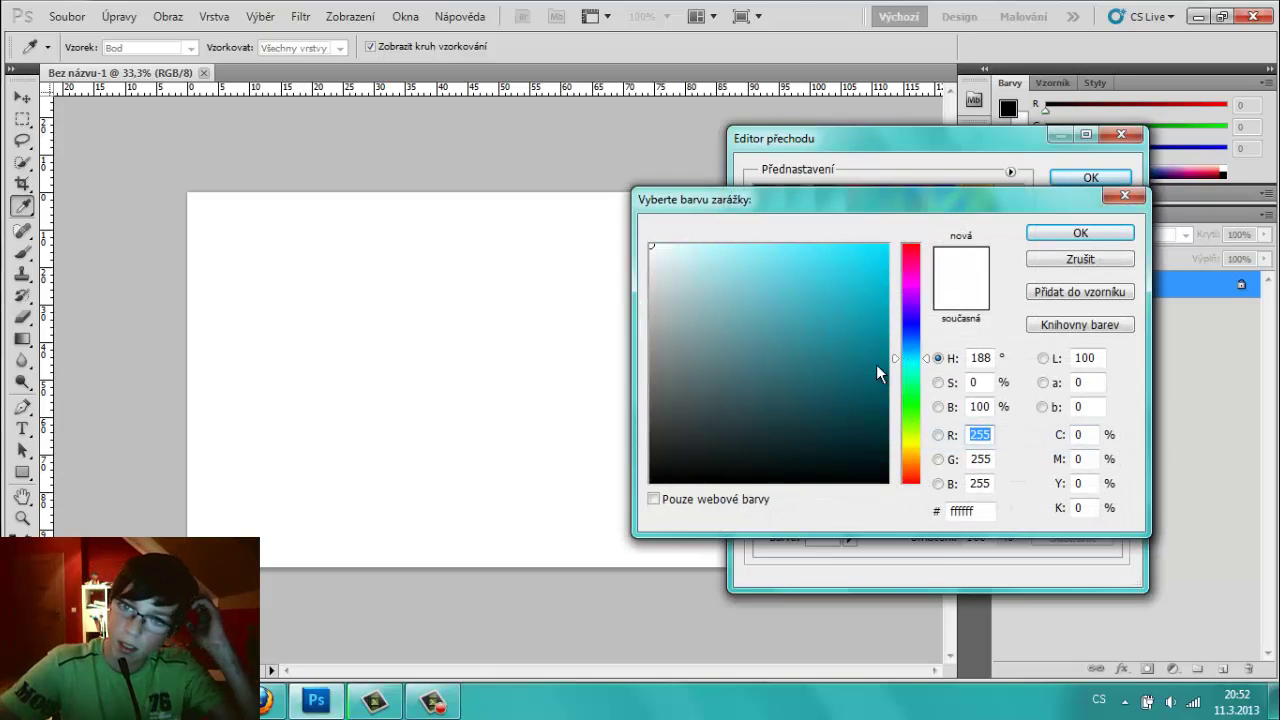
{"action": "mouse_move", "coordinate": [863, 420]}
{"action": "left_mouse_down"}
{"action": "mouse_move", "coordinate": [717, 264]}
{"action": "mouse_move", "coordinate": [767, 265]}
{"action": "left_mouse_up"}
{"action": "left_click", "coordinate": [880, 292]}
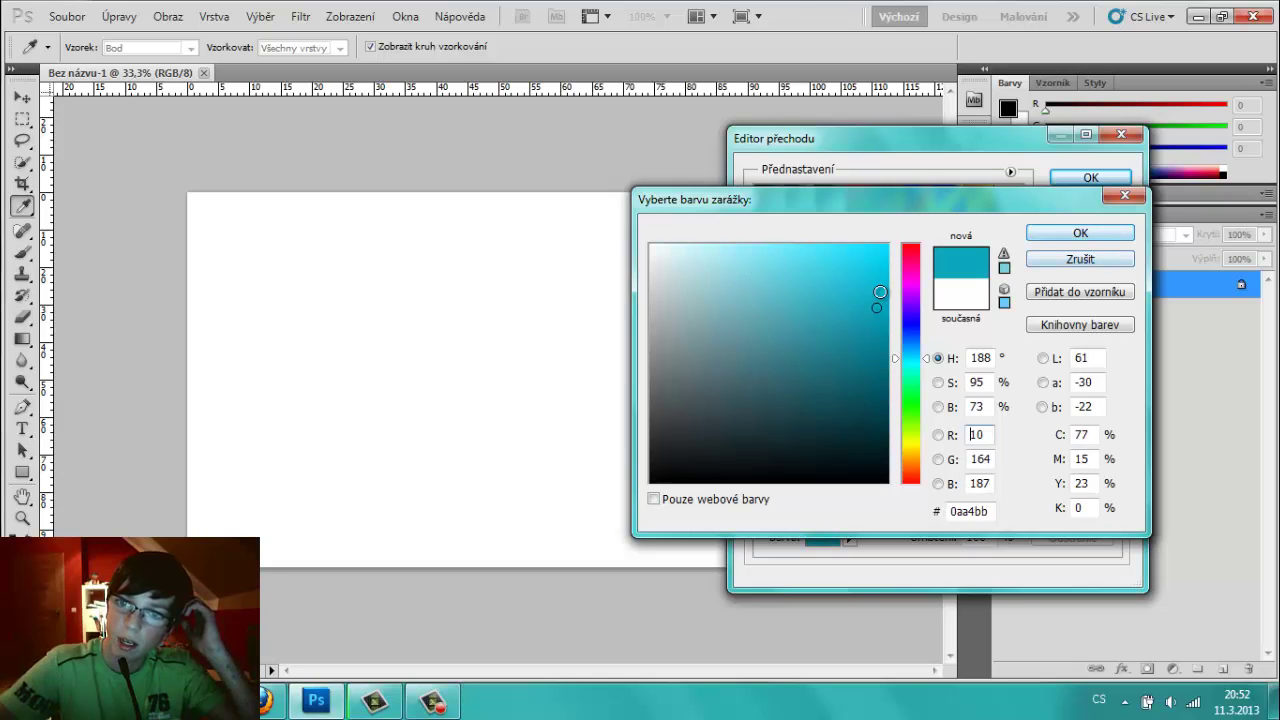
{"action": "left_click", "coordinate": [1105, 236]}
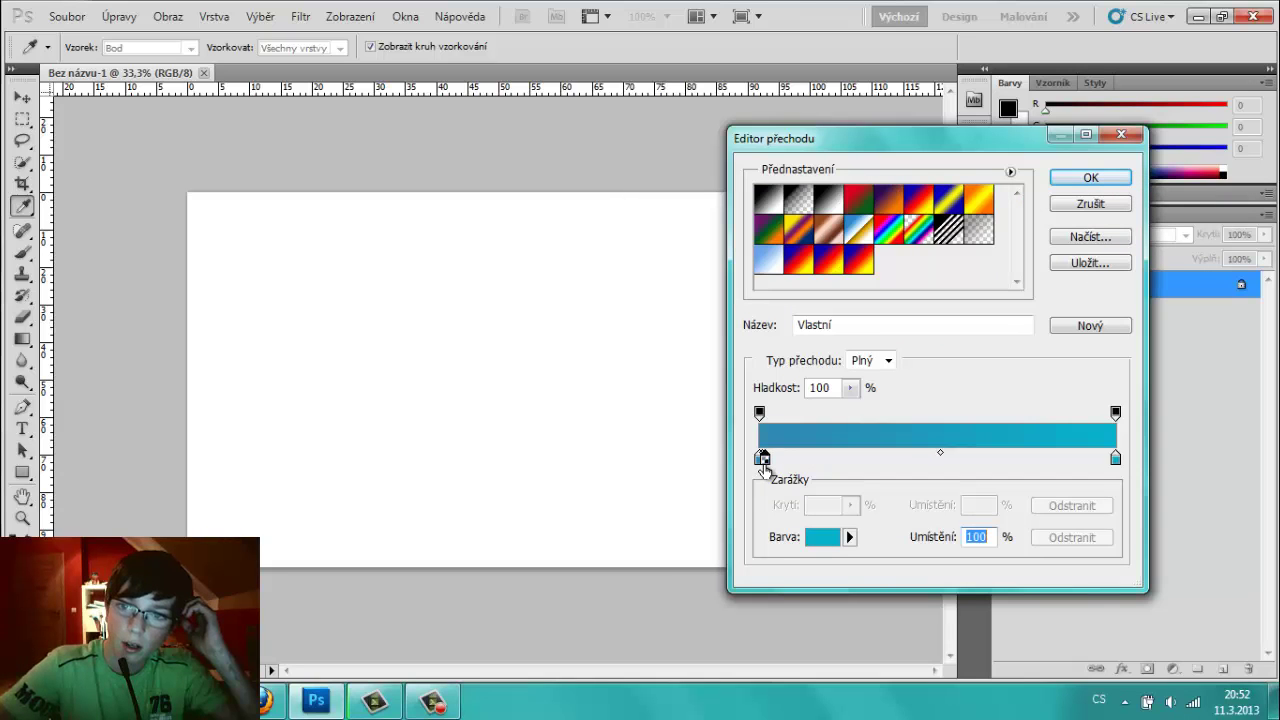
- Recolour the left stop dark blue and accept the dark-blue-to-teal gradient
{"action": "double_click", "coordinate": [763, 458]}
{"action": "left_click", "coordinate": [1110, 232]}
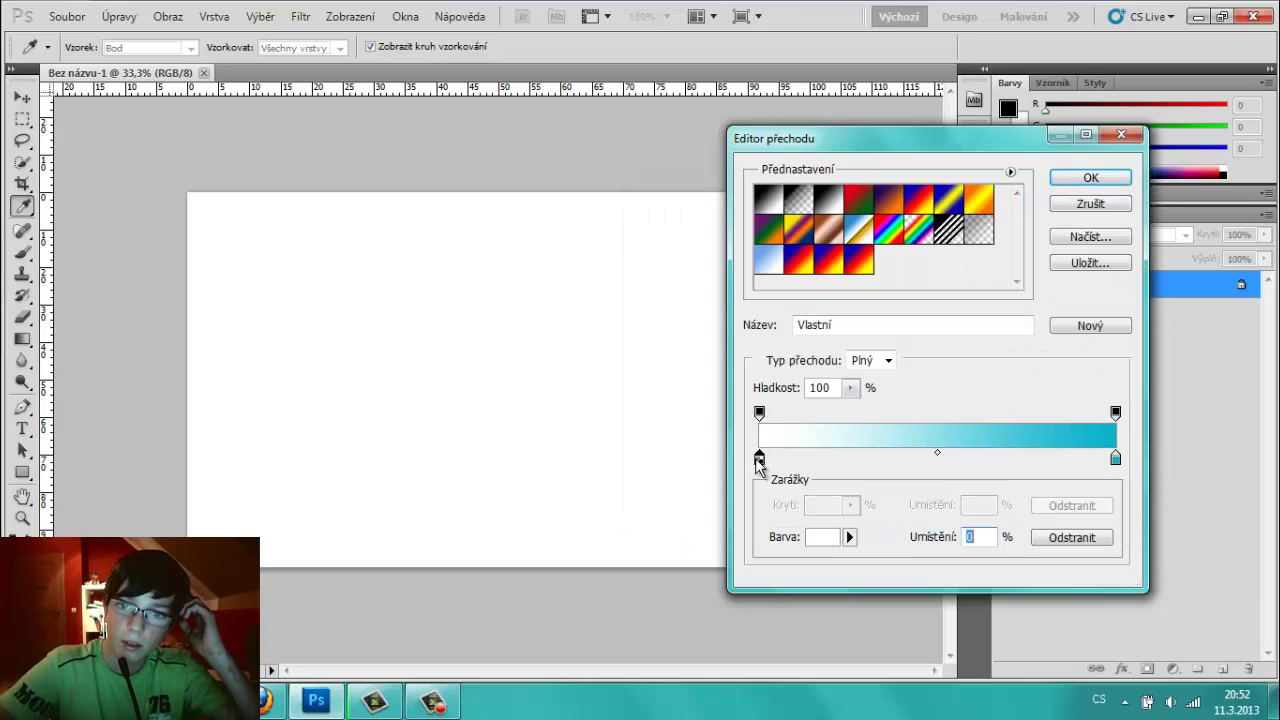
{"action": "double_click", "coordinate": [758, 459]}
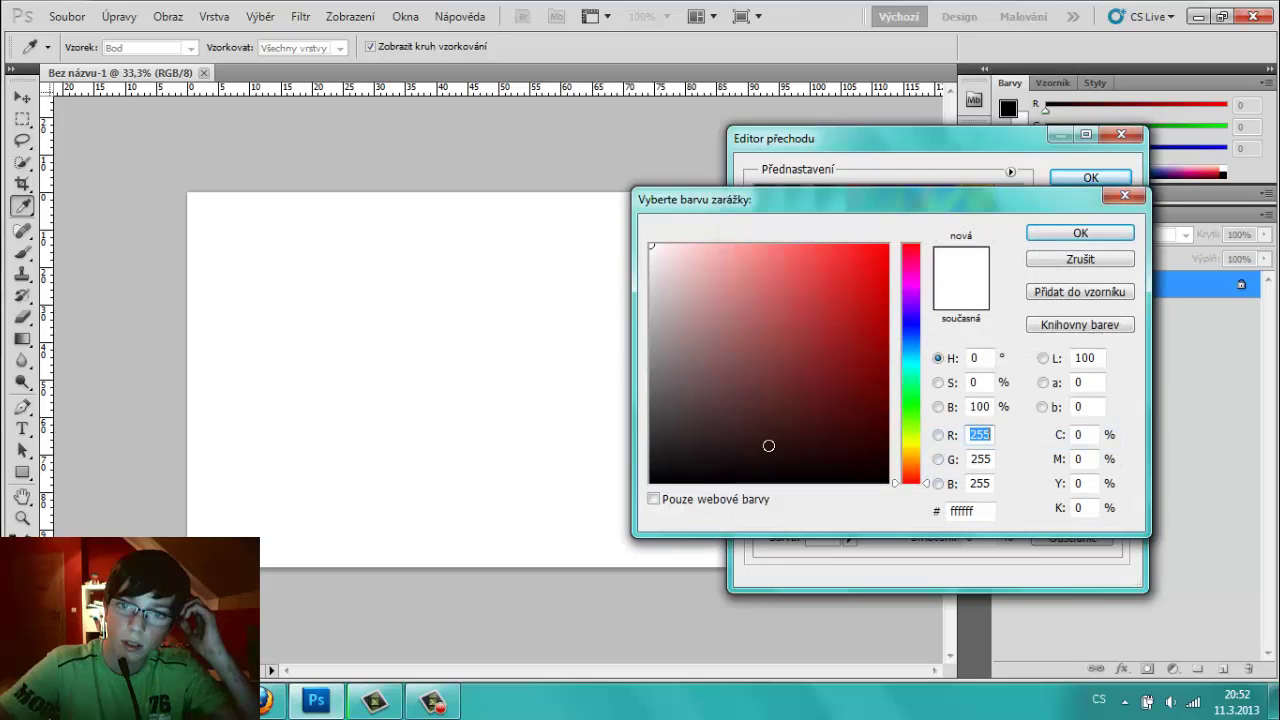
{"action": "left_click", "coordinate": [911, 346]}
{"action": "left_click", "coordinate": [839, 277]}
{"action": "left_click", "coordinate": [857, 343]}
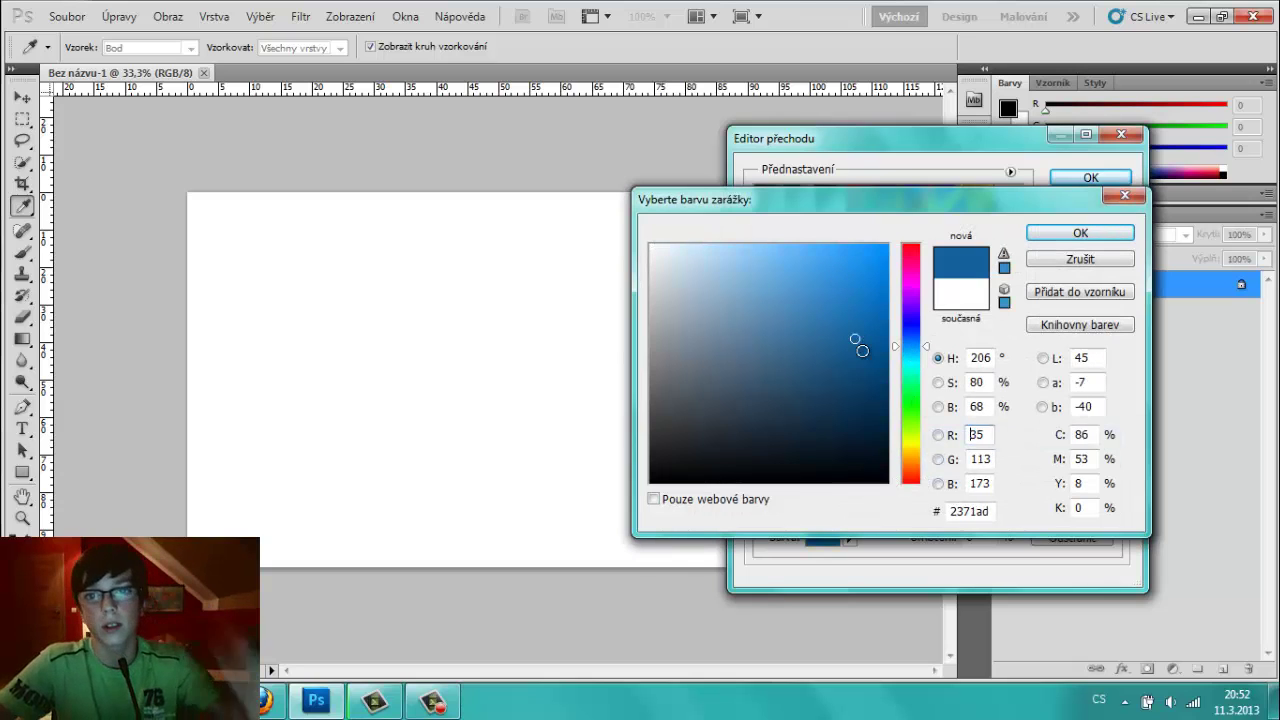
{"action": "left_click", "coordinate": [1071, 231]}
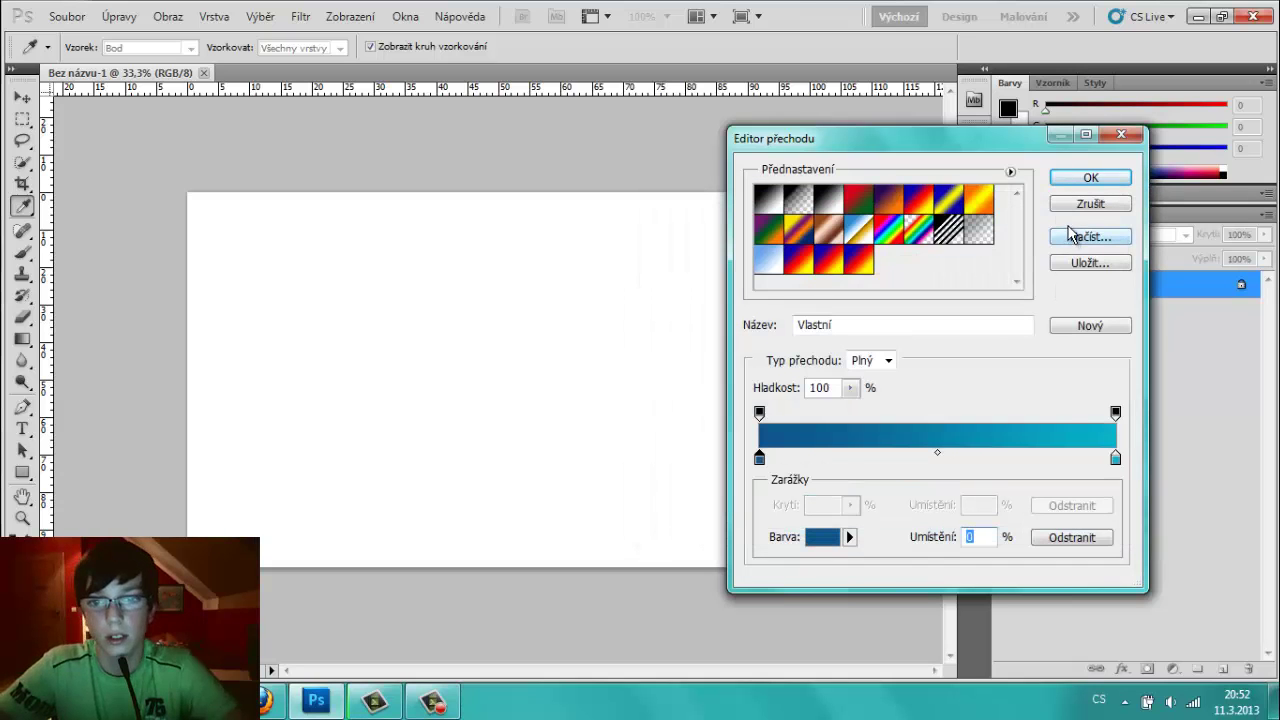
{"action": "left_click", "coordinate": [1074, 178]}
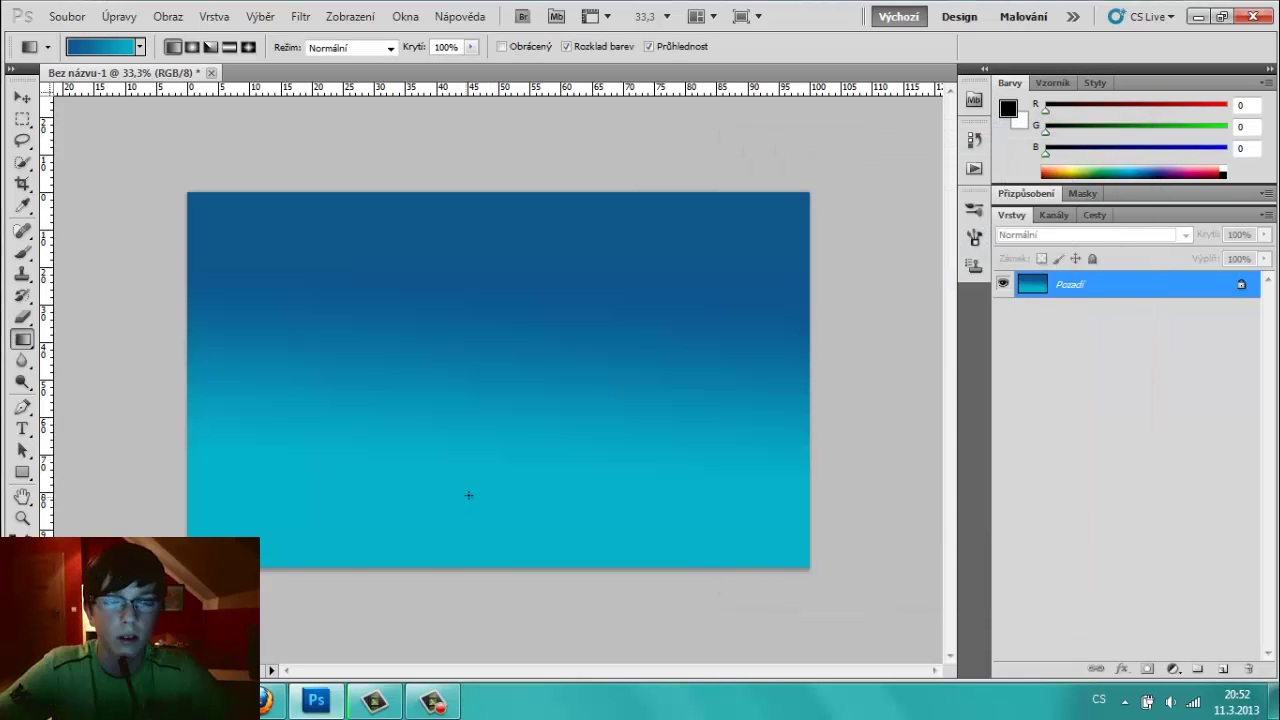
- Try a Reflected gradient, then redraw a linear gradient from light cyan at top to dark blue at bottom
{"action": "left_click_drag", "start_coordinate": [425, 165], "coordinate": [433, 162]}
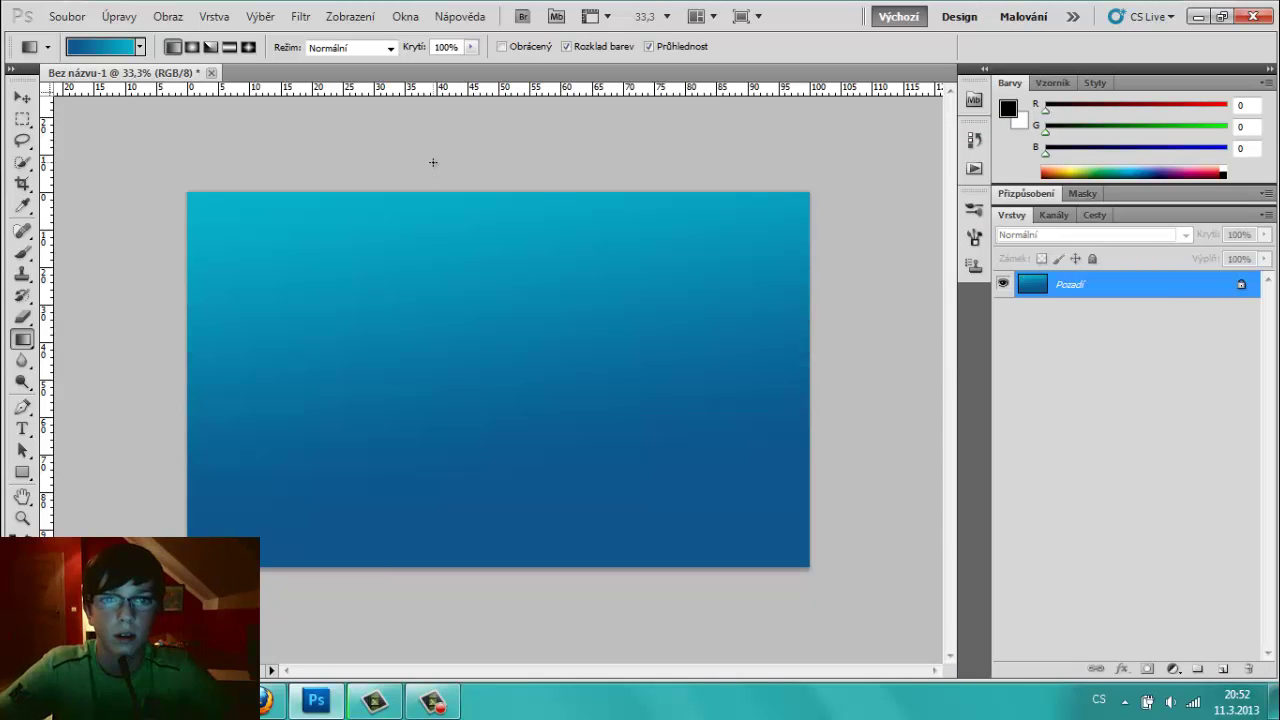
{"action": "left_click", "coordinate": [229, 47]}
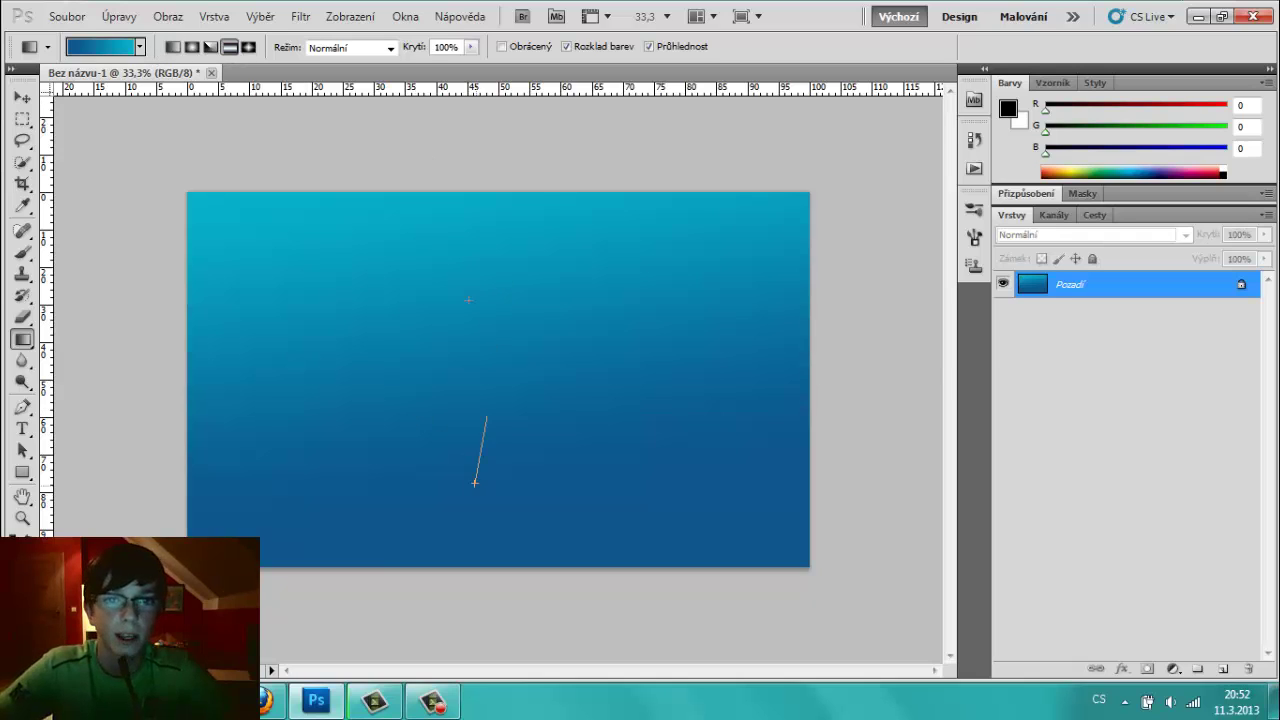
{"action": "left_click_drag", "start_coordinate": [475, 483], "coordinate": [475, 485]}
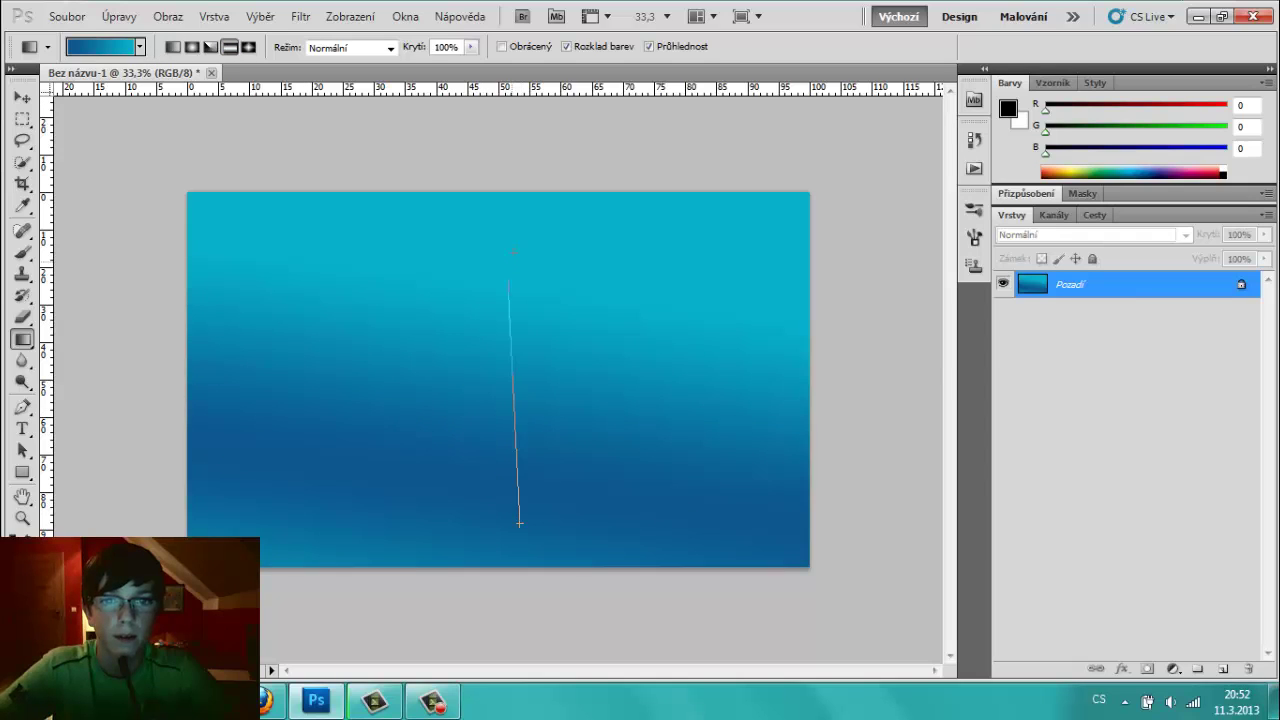
{"action": "left_click_drag", "start_coordinate": [509, 280], "coordinate": [517, 230]}
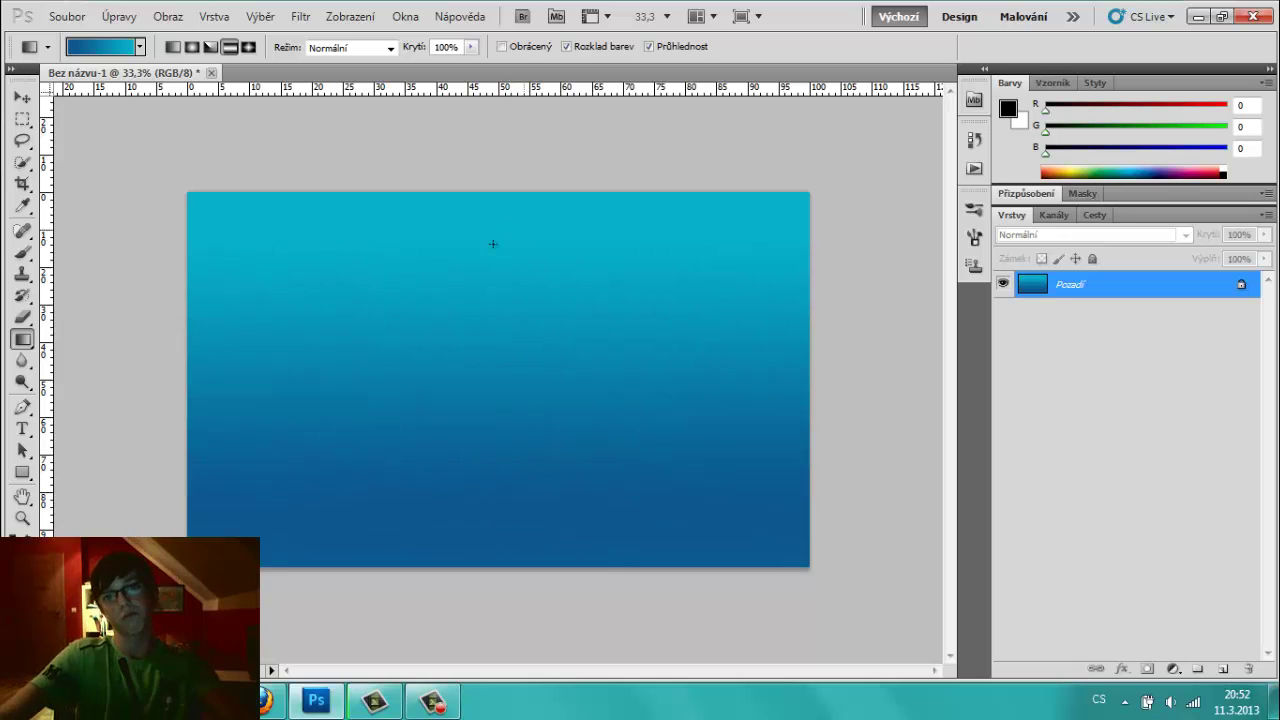
{"action": "left_click", "coordinate": [22, 97]}
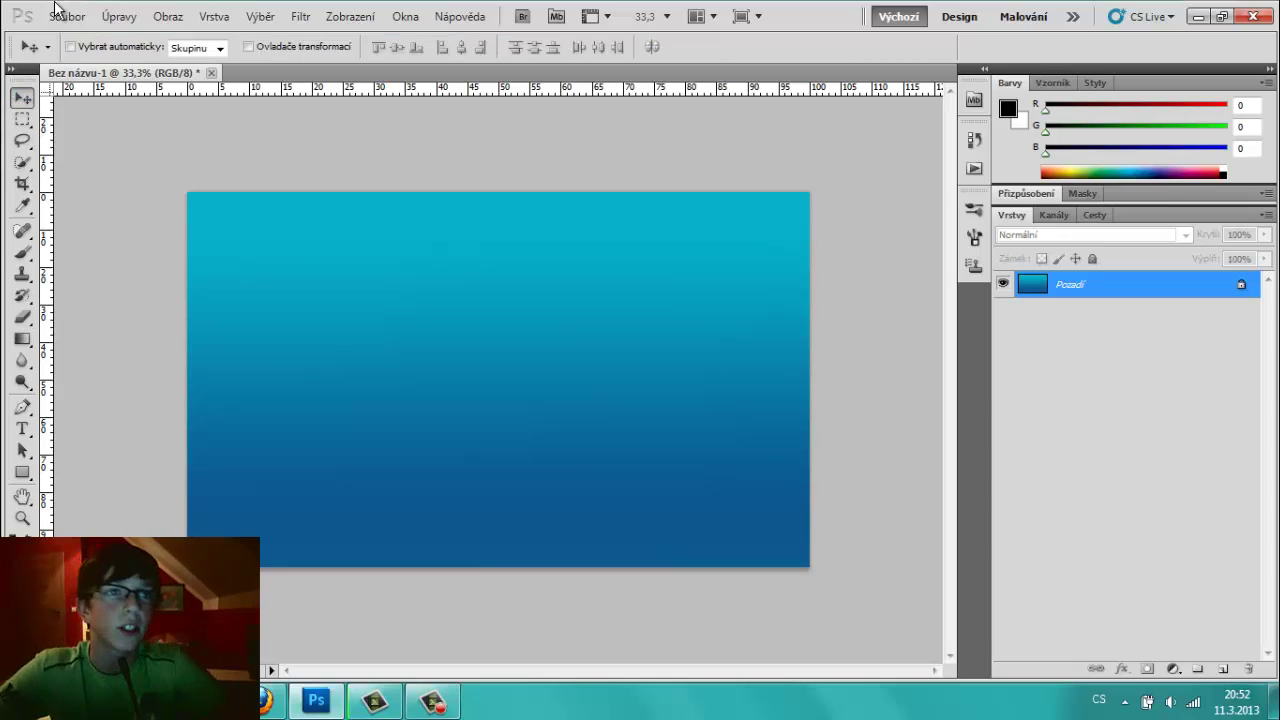
- Open 1024_795_StarHorizonBackground.jpg from the Stažené soubory folder
{"action": "left_click", "coordinate": [62, 16]}
{"action": "left_click", "coordinate": [80, 53]}
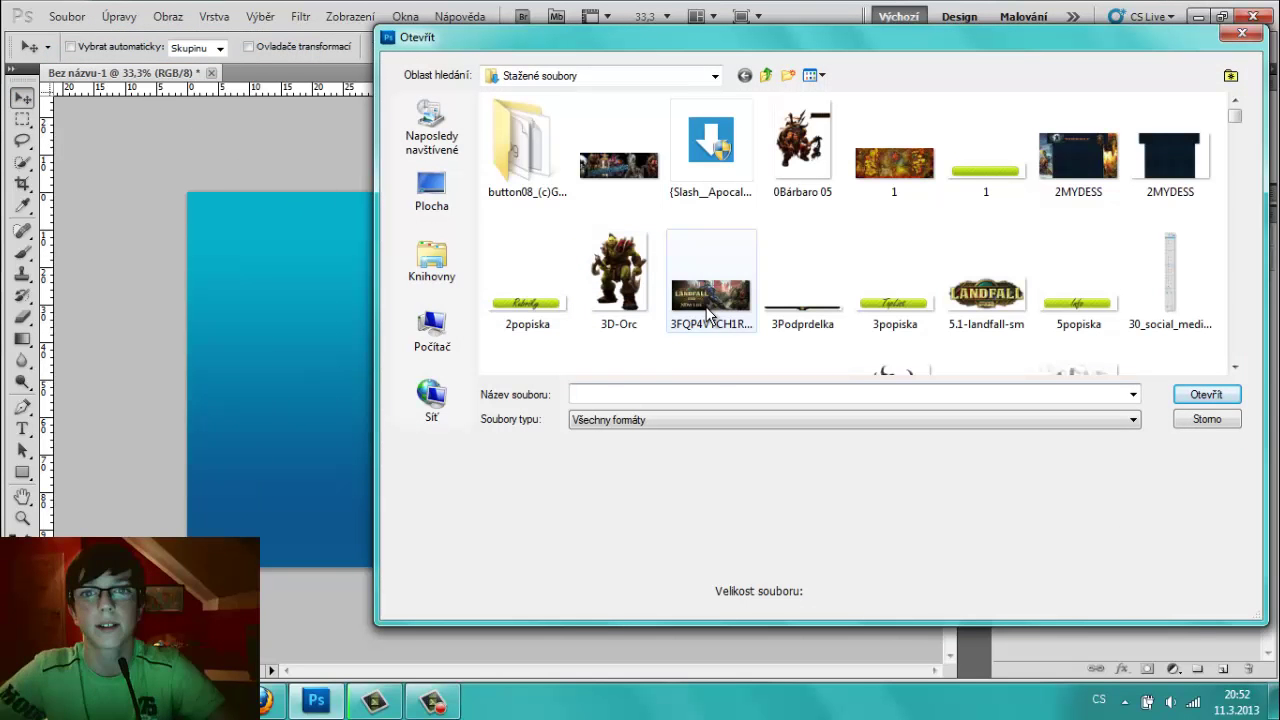
{"action": "left_click", "coordinate": [707, 310]}
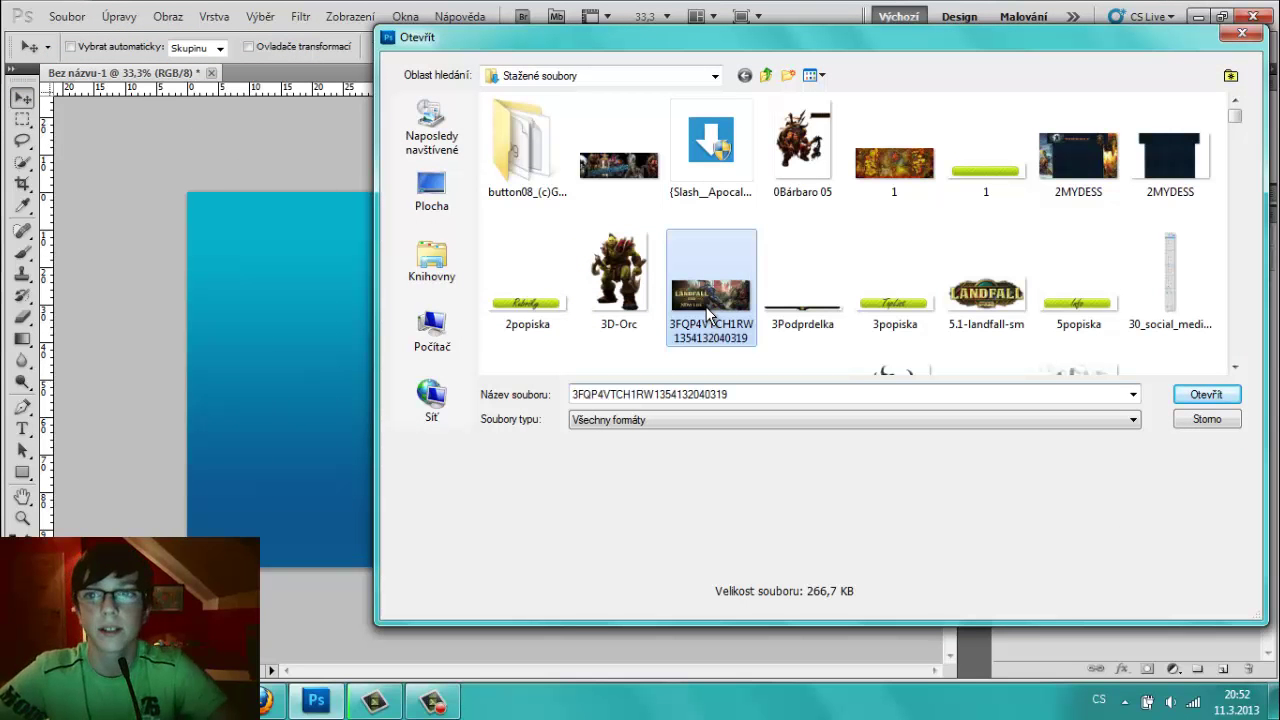
{"action": "scroll", "coordinate": [707, 313], "scroll_direction": "down", "scroll_amount": 1}
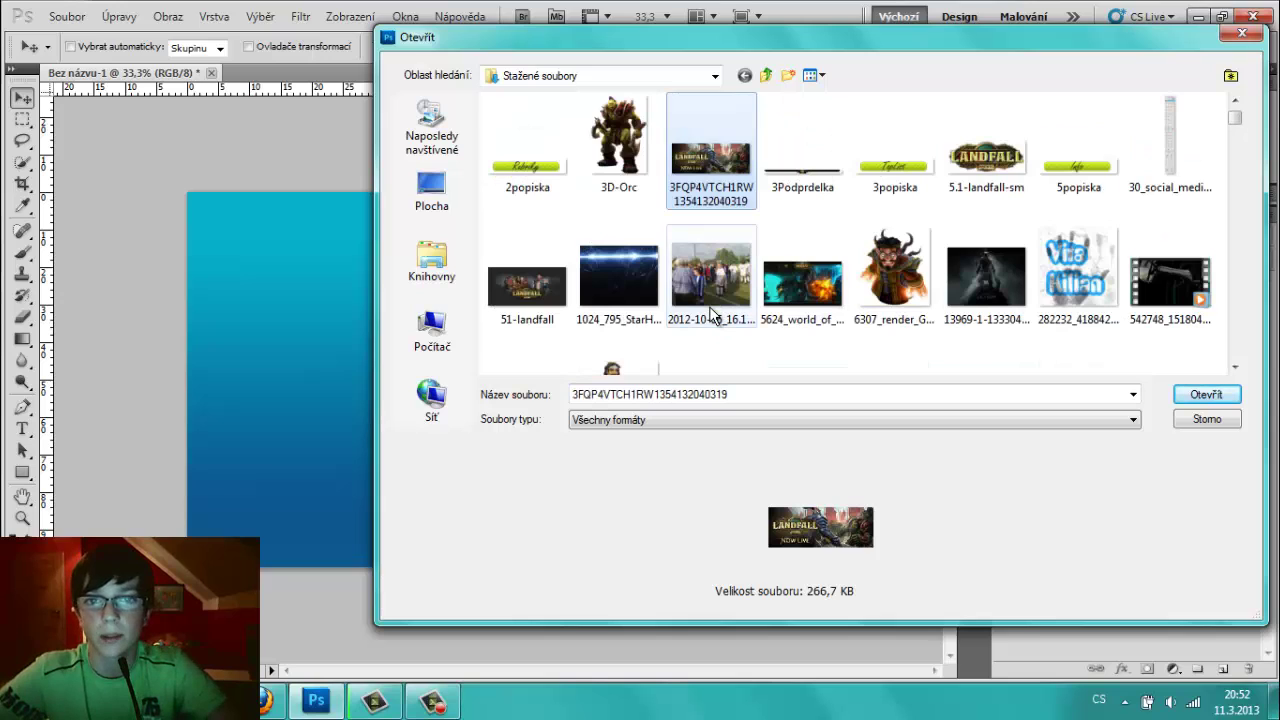
{"action": "left_click", "coordinate": [645, 302]}
{"action": "double_click", "coordinate": [643, 293]}
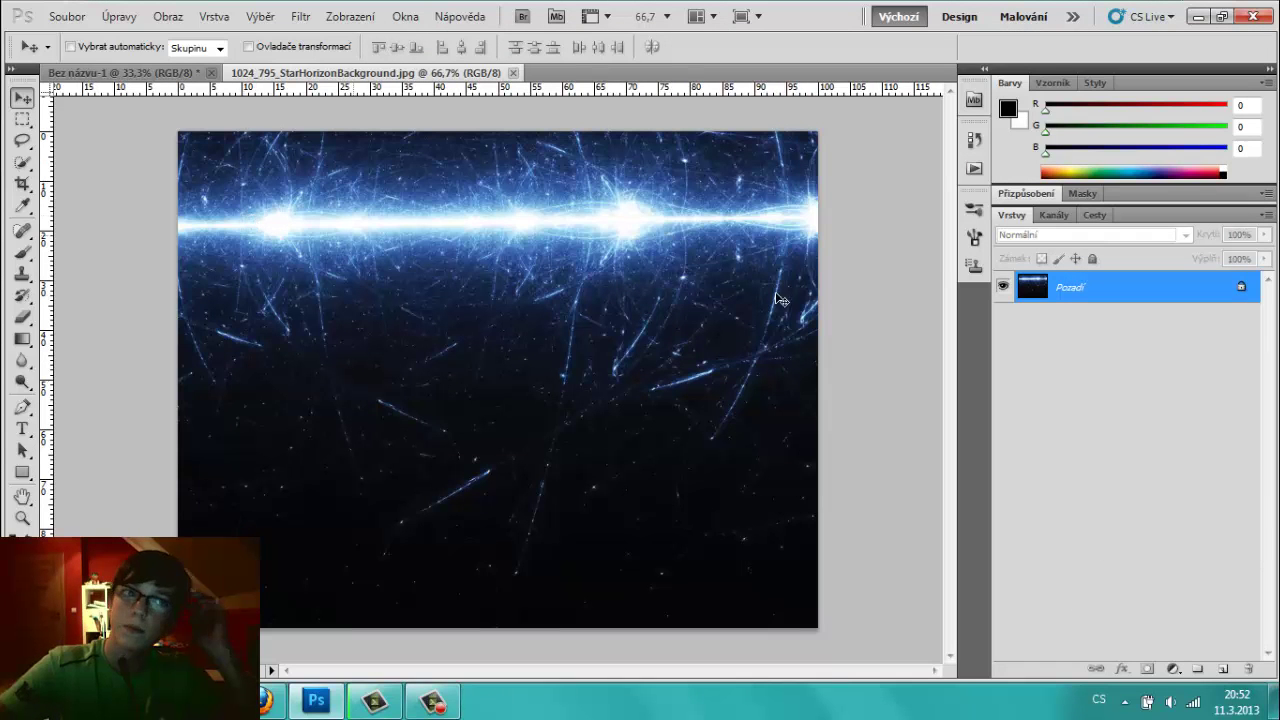
- Unlock the background as Vrstva 0 and drag the star image into the gradient document
{"action": "double_click", "coordinate": [1108, 299]}
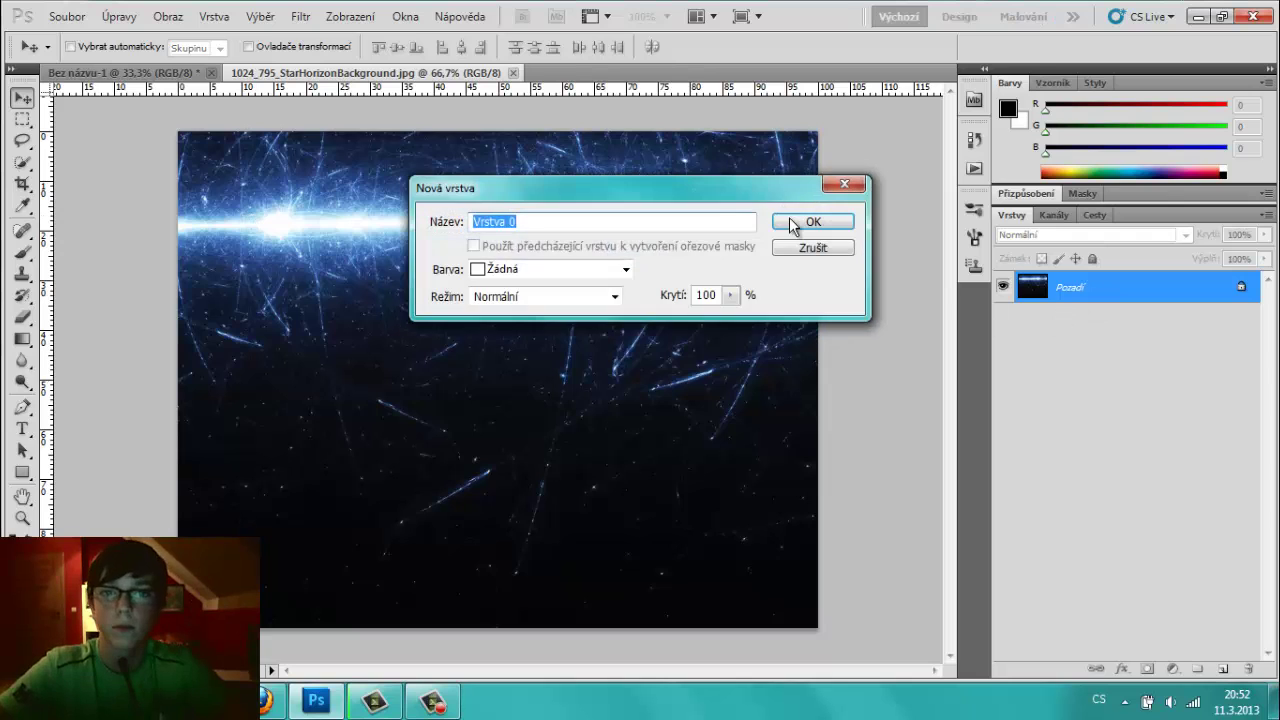
{"action": "left_click", "coordinate": [806, 224]}
{"action": "left_click_drag", "start_coordinate": [603, 372], "coordinate": [128, 75]}
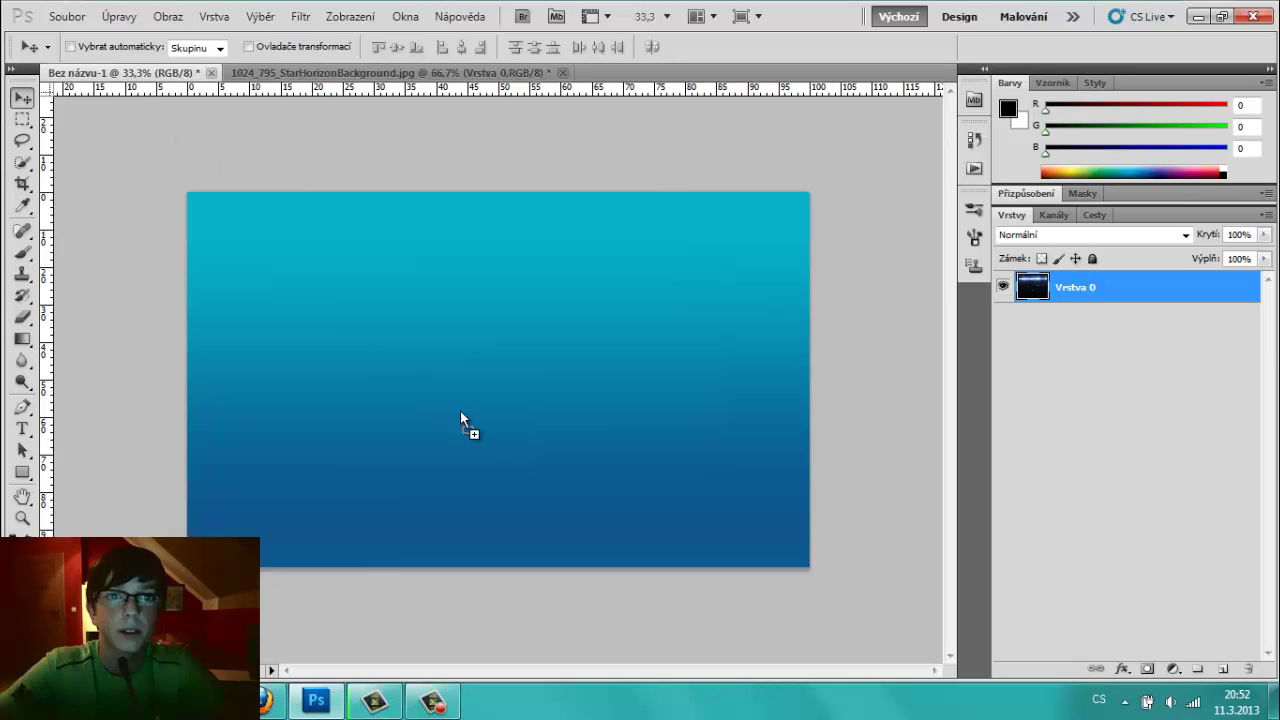
{"action": "left_click_drag", "start_coordinate": [128, 75], "coordinate": [462, 414]}
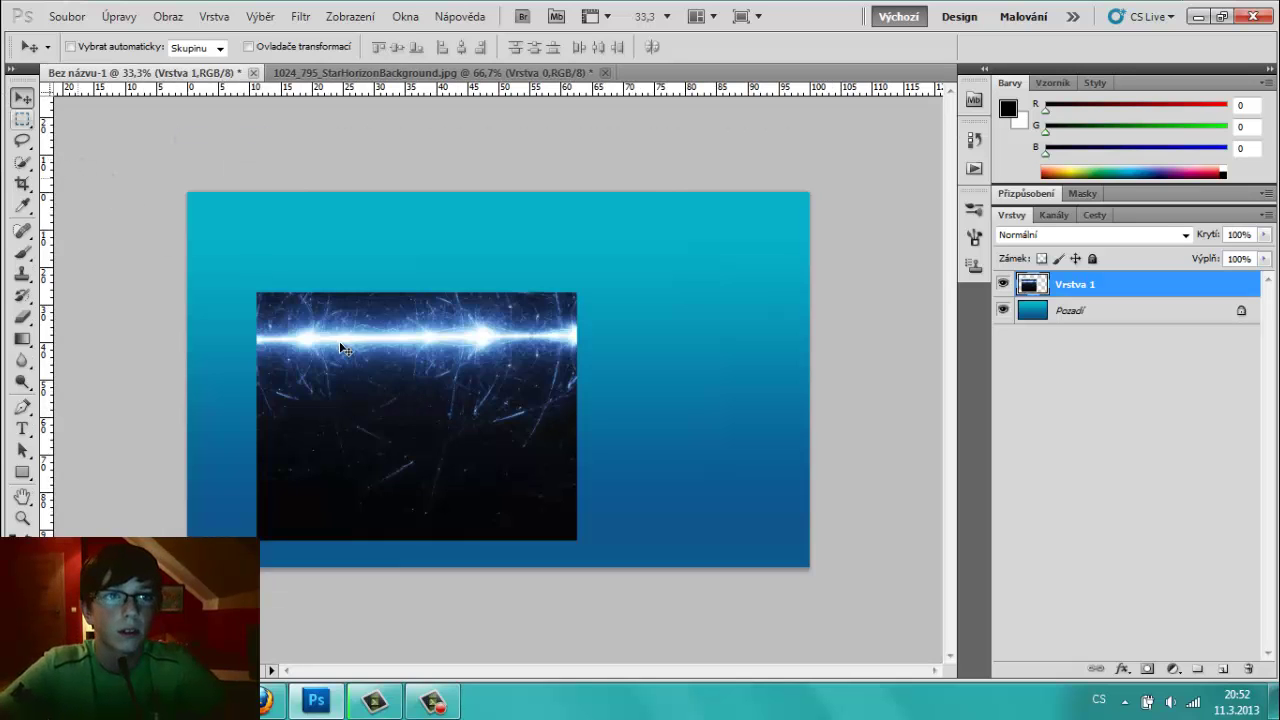
{"action": "left_click_drag", "start_coordinate": [375, 368], "coordinate": [454, 277]}
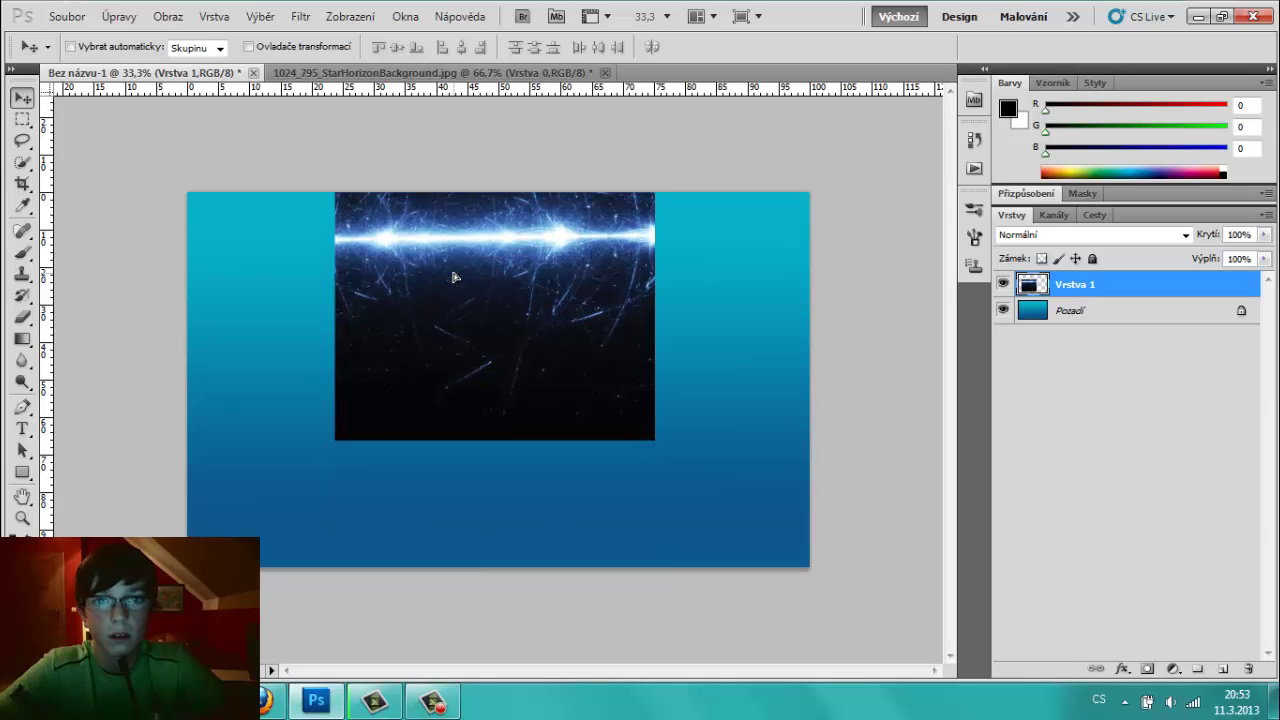
- Free-transform the star layer so it covers the whole canvas
{"action": "key", "text": "ctrl+t"}
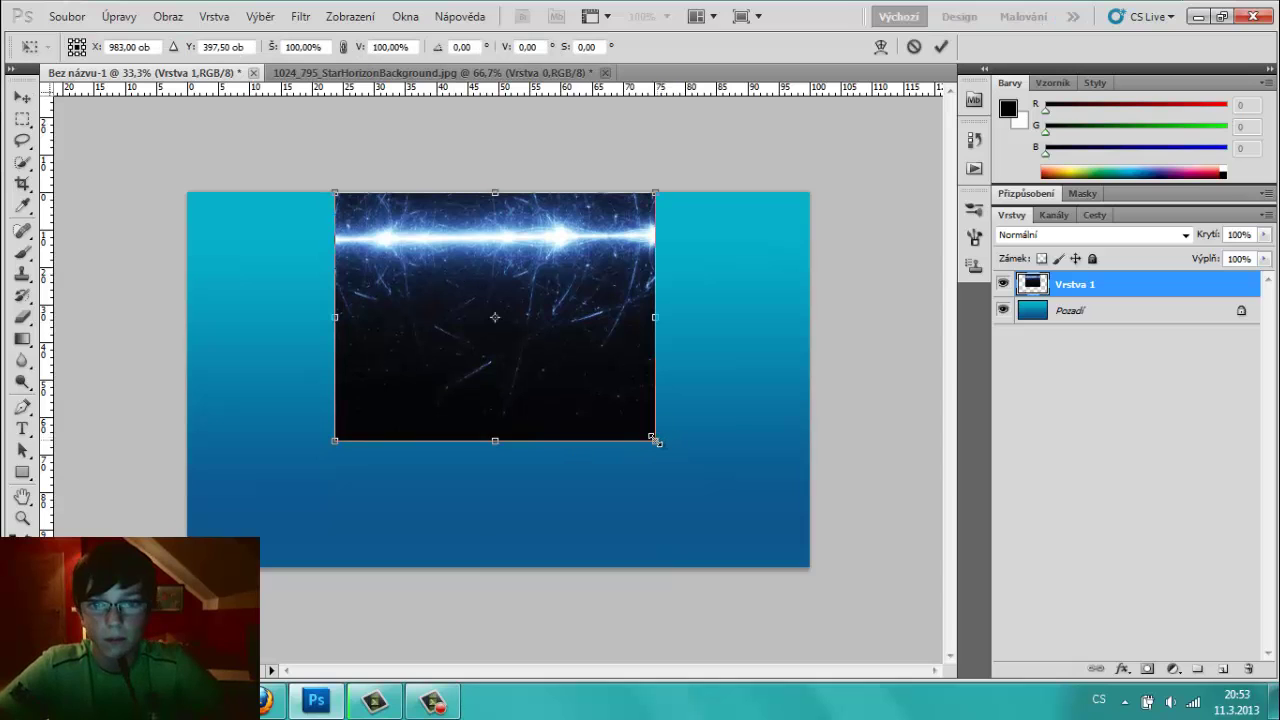
{"action": "left_click_drag", "start_coordinate": [655, 440], "coordinate": [875, 680]}
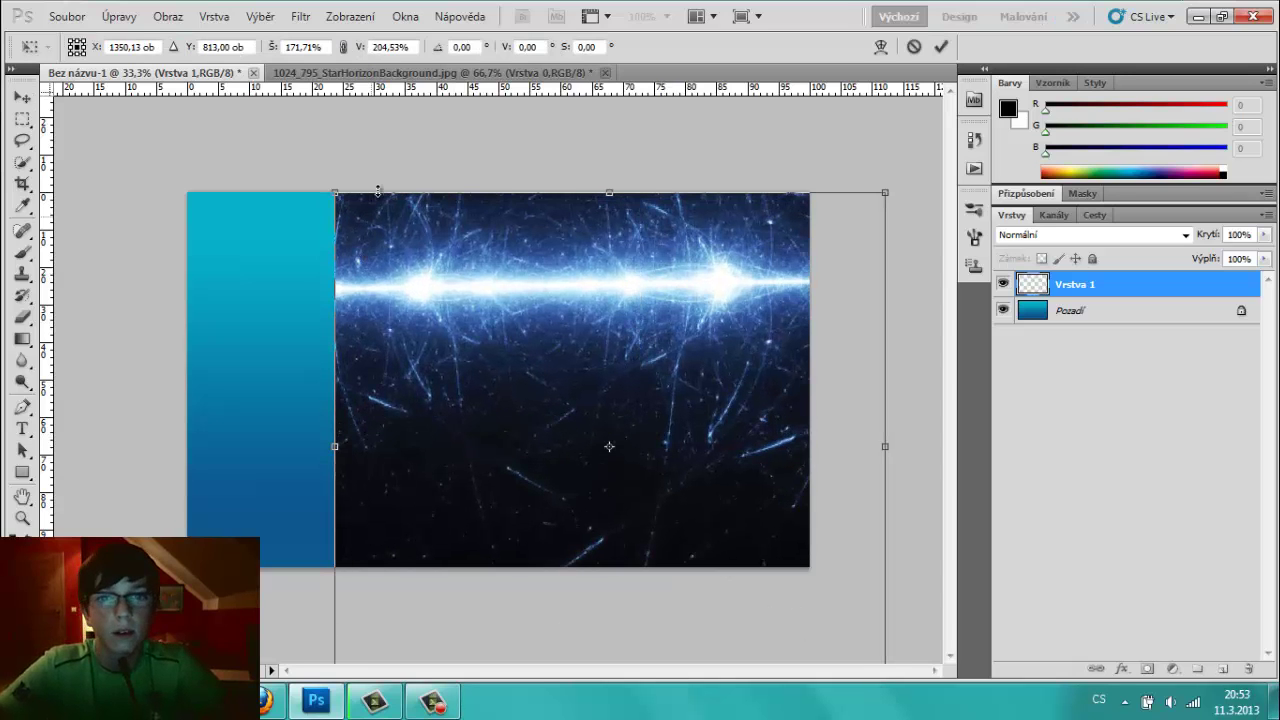
{"action": "left_click_drag", "start_coordinate": [265, 170], "coordinate": [155, 128]}
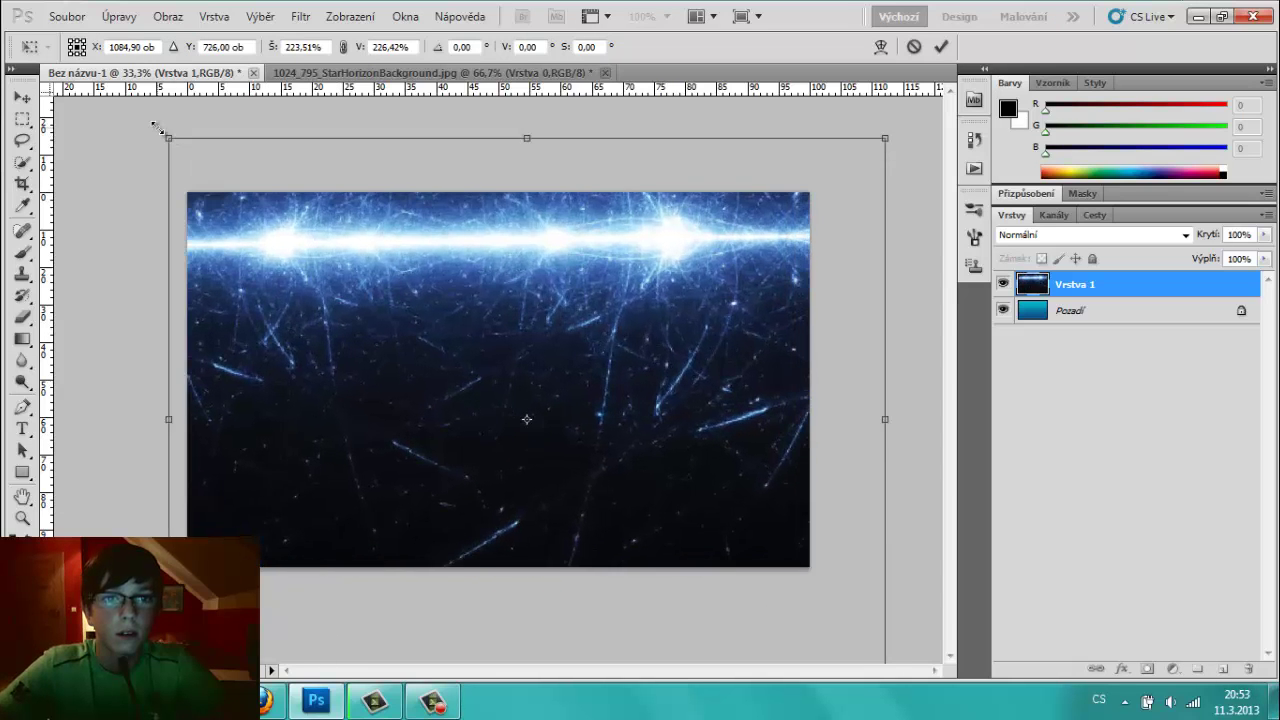
{"action": "left_click_drag", "start_coordinate": [395, 313], "coordinate": [395, 338]}
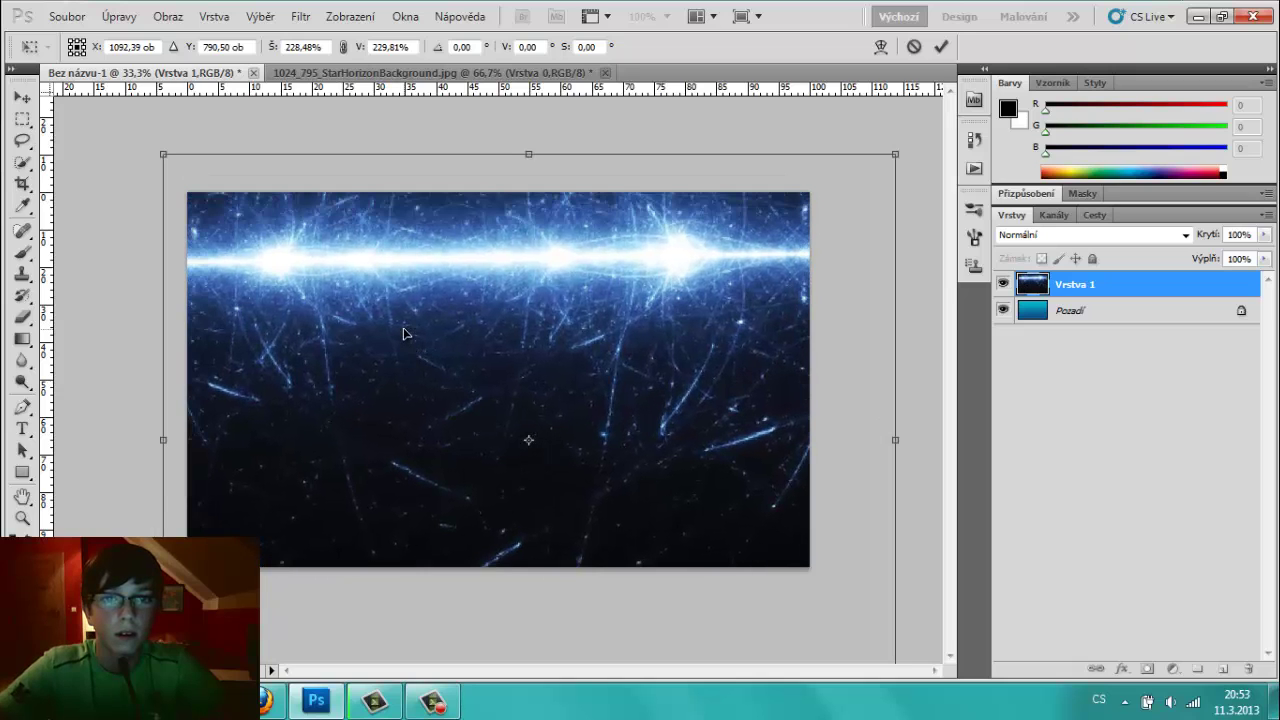
{"action": "key", "text": "Return"}
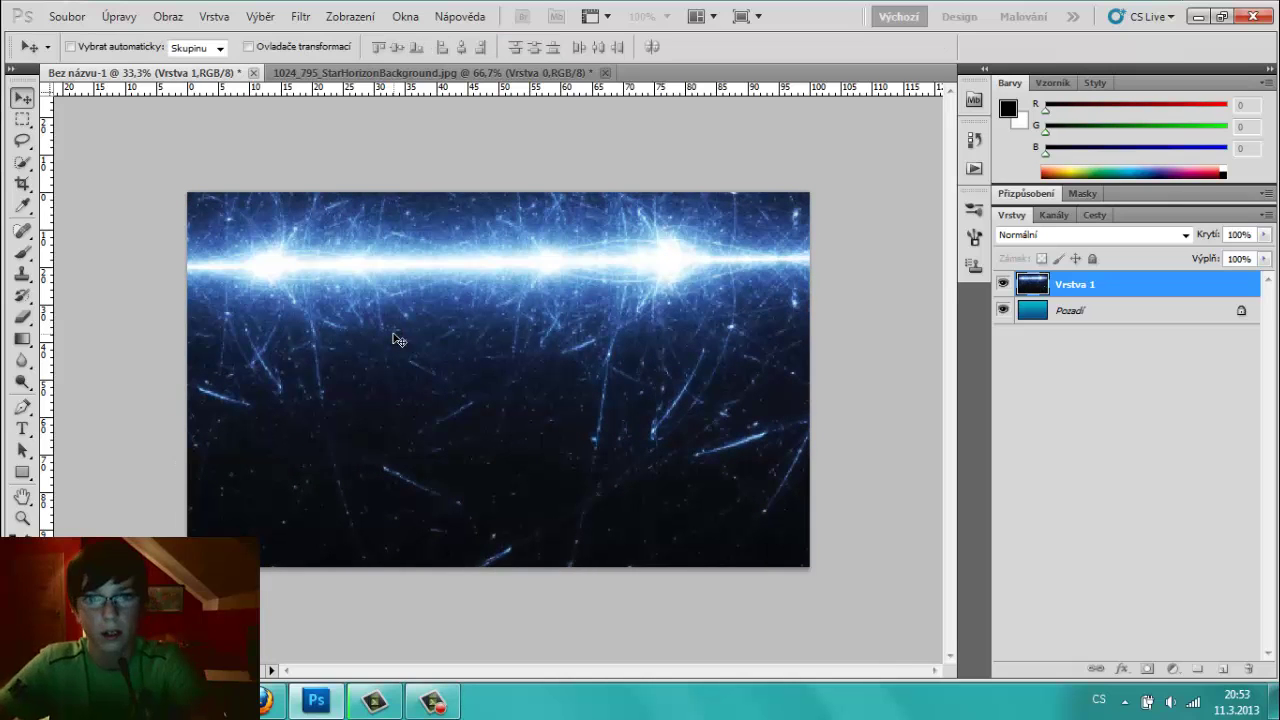
- Cycle through Vrstva 1's blend modes and settle on Závoj (Screen)
{"action": "left_click", "coordinate": [1057, 232]}
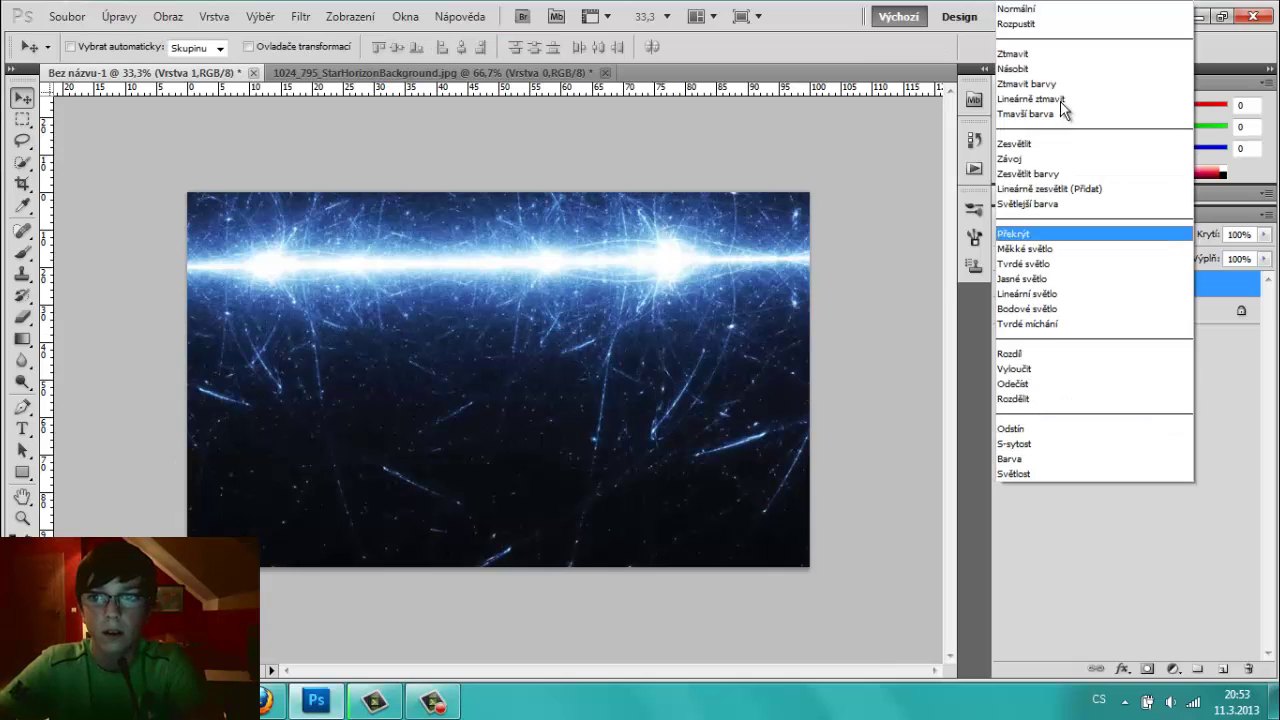
{"action": "left_click", "coordinate": [1020, 23]}
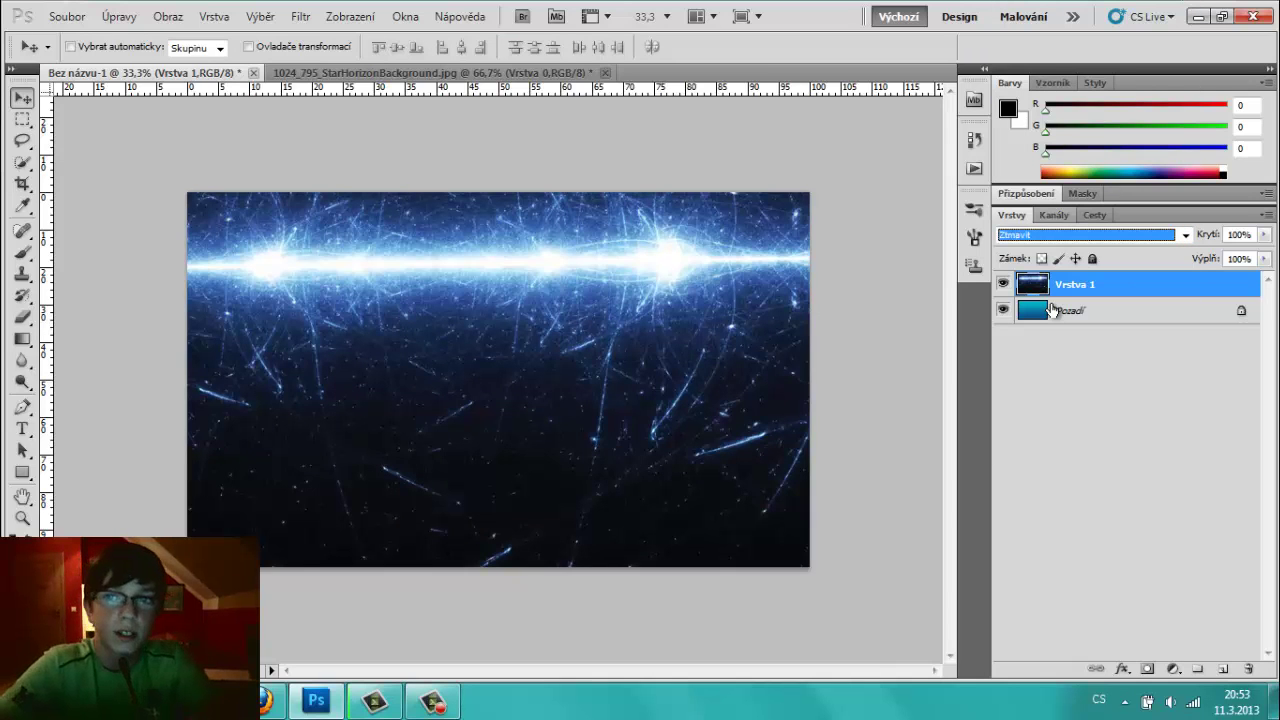
{"action": "key", "text": "Down"}
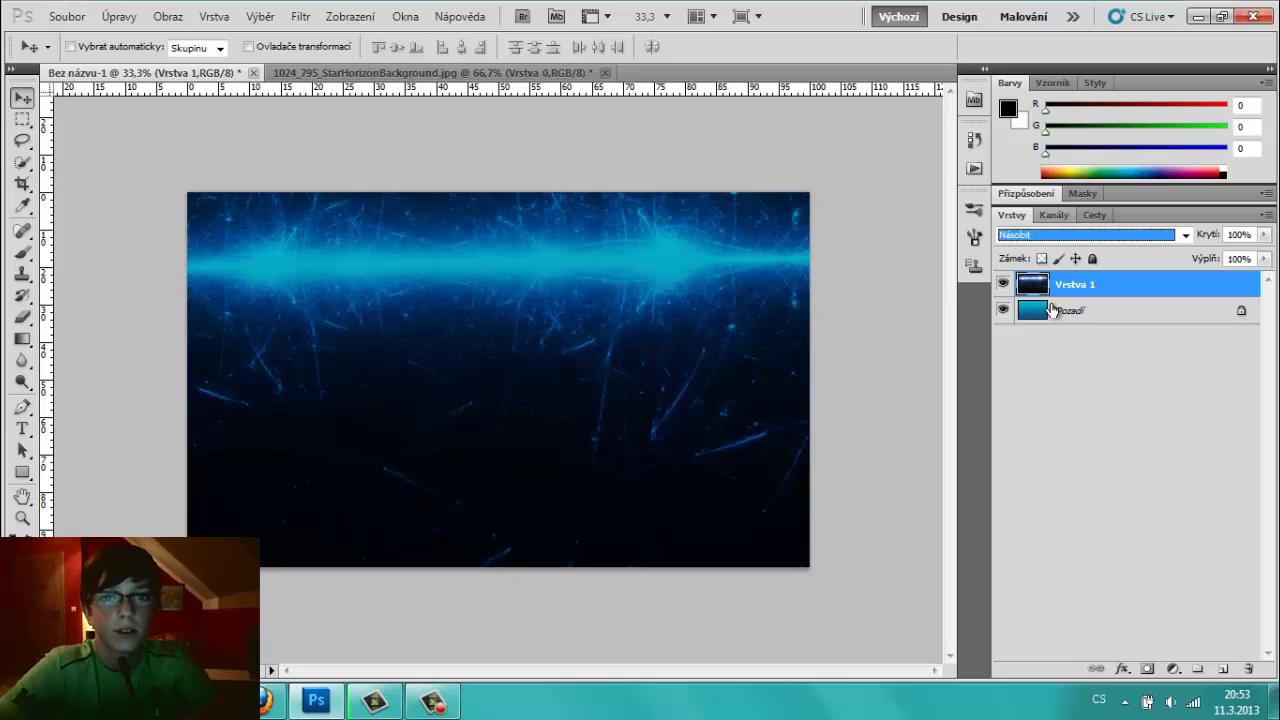
{"action": "key", "text": "Down"}
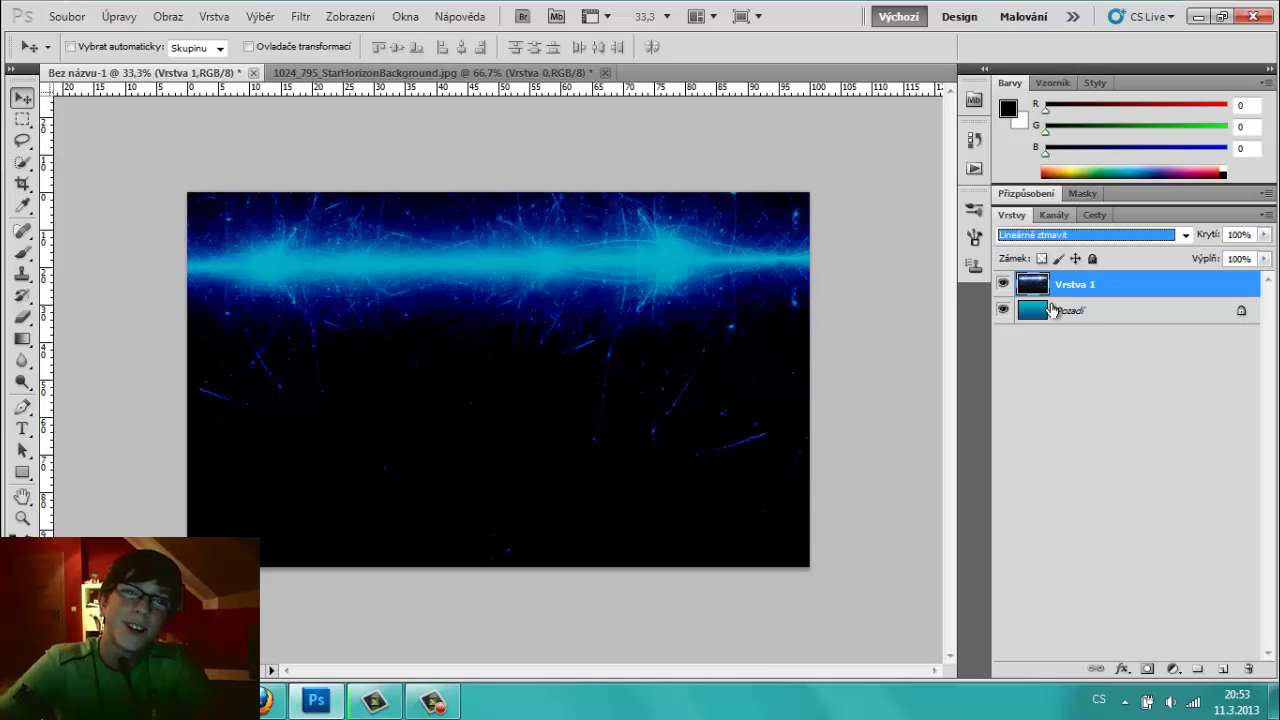
{"action": "key", "text": "Down"}
{"action": "key", "text": "Down"}
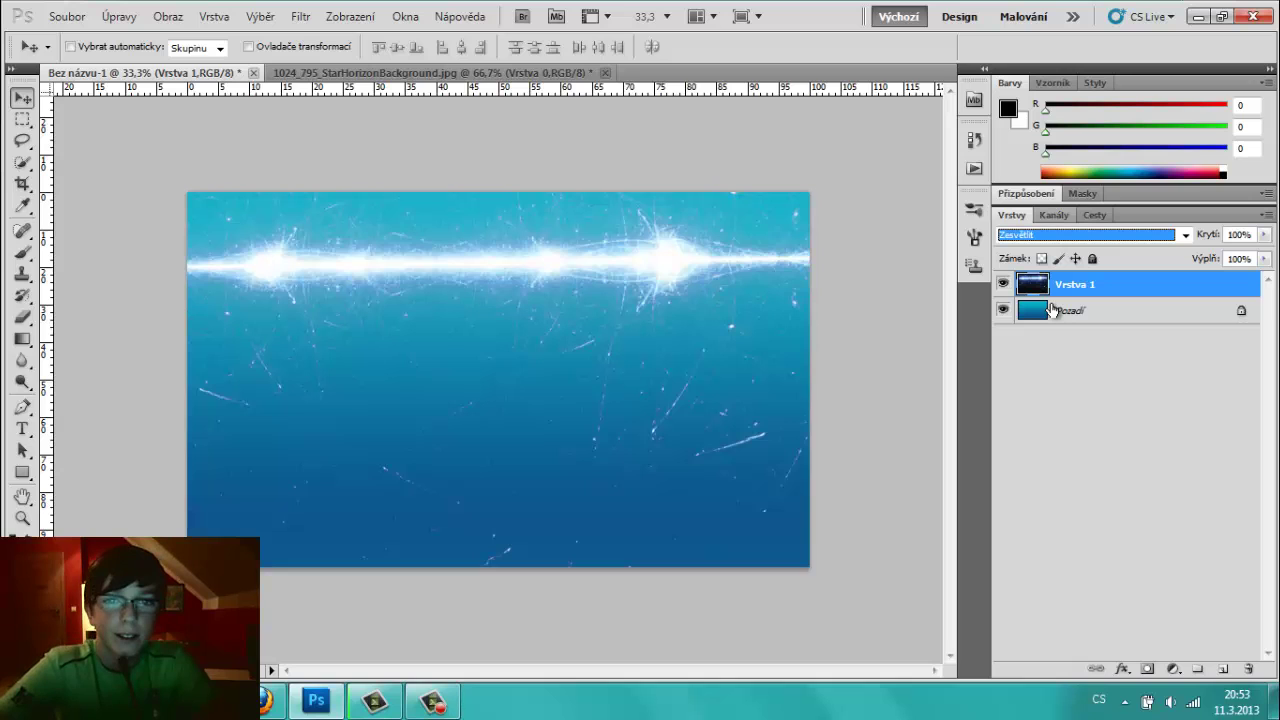
{"action": "key", "text": "Down"}
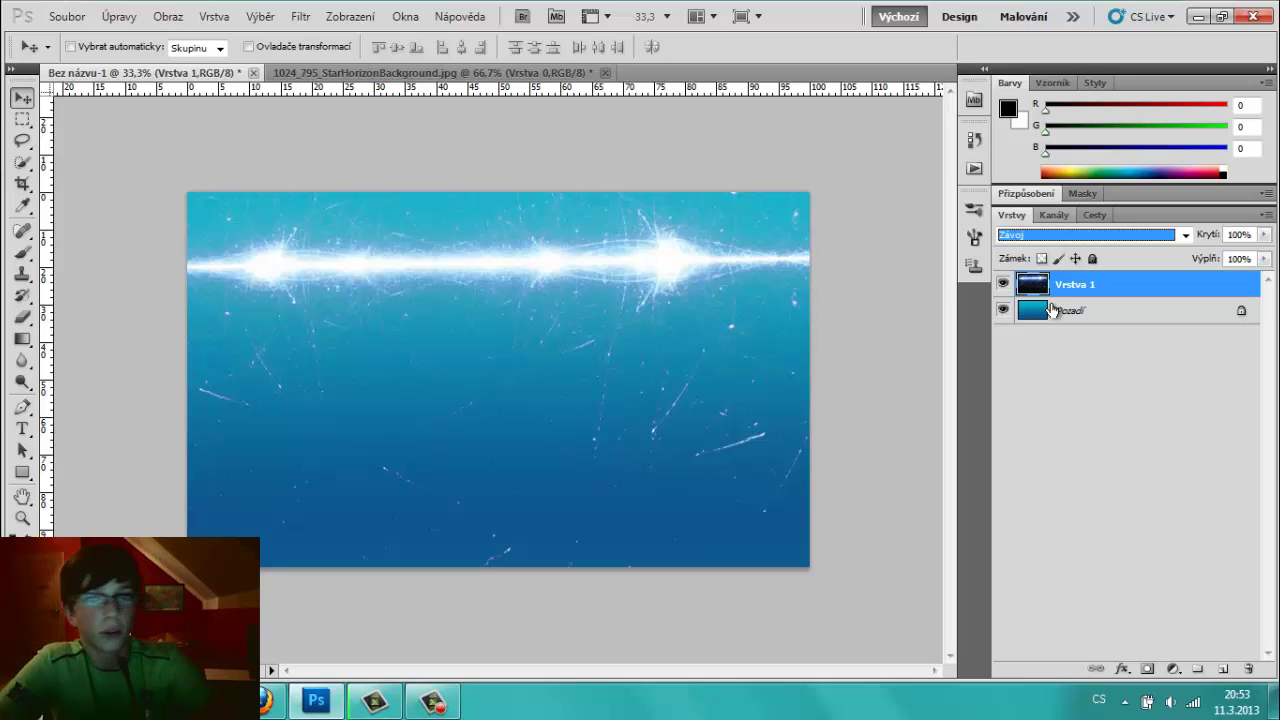
{"action": "key", "text": "Down"}
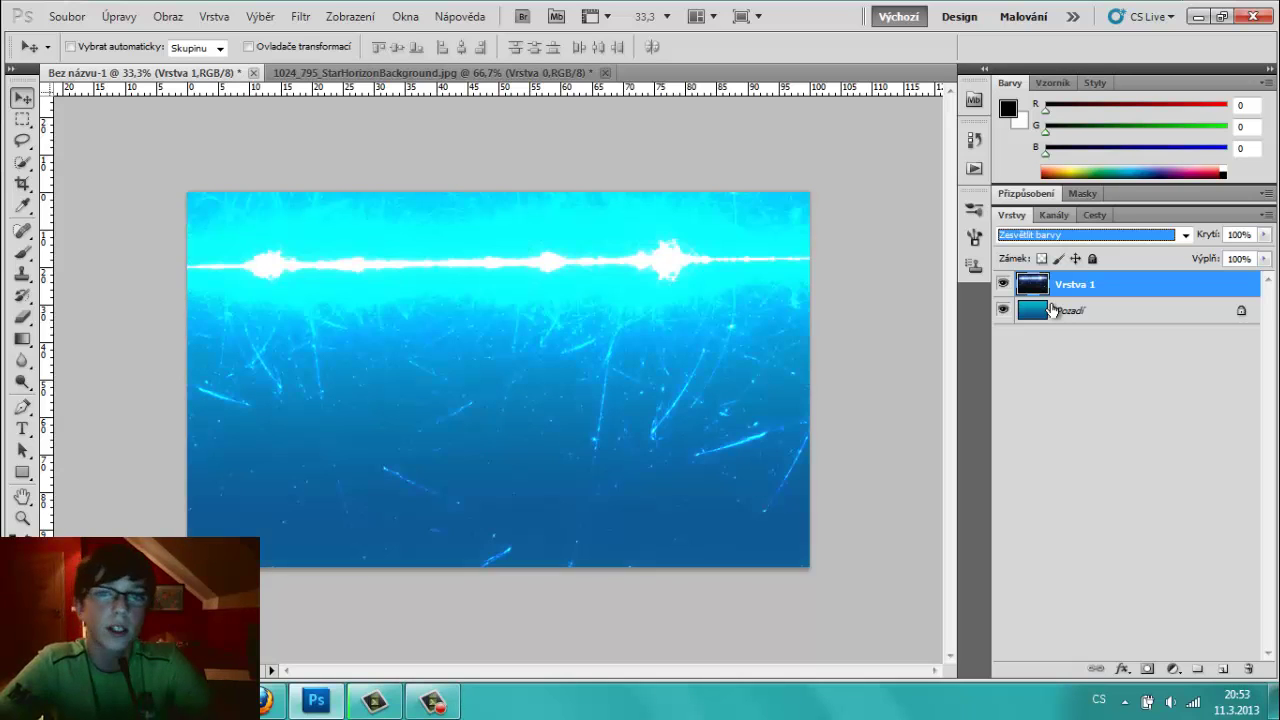
{"action": "key", "text": "Down"}
{"action": "key", "text": "Down"}
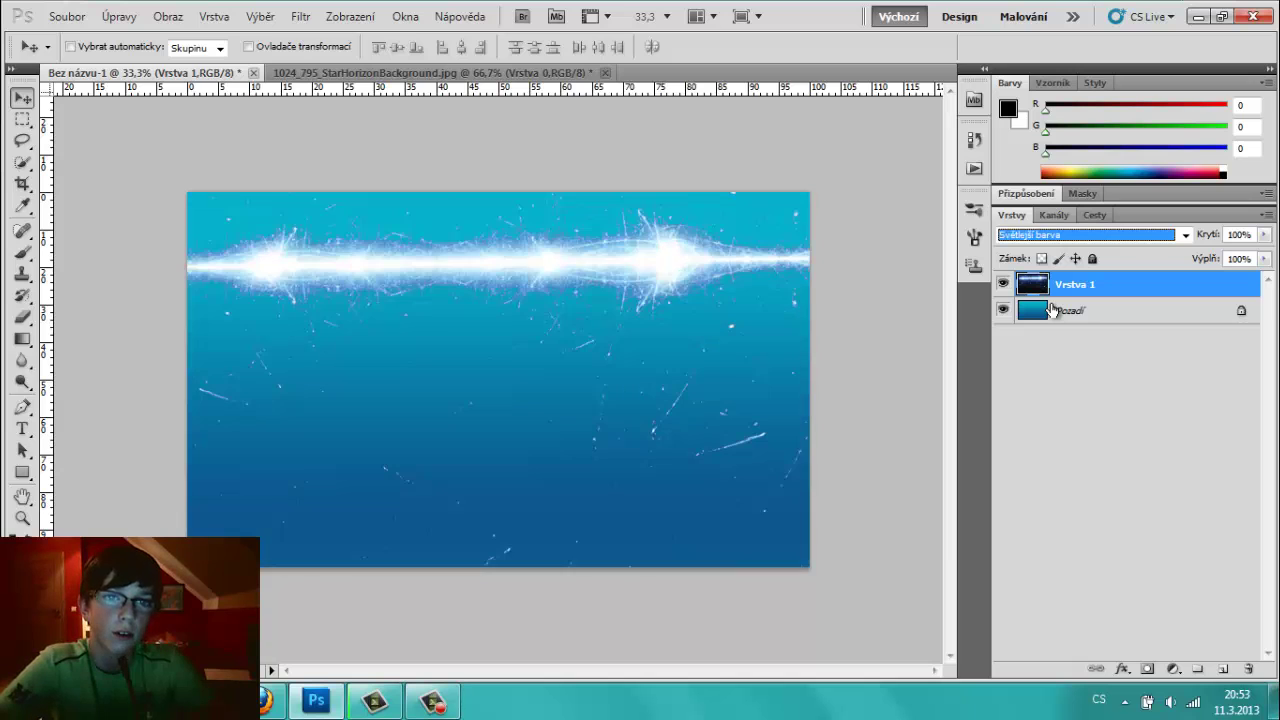
{"action": "key", "text": "Down"}
{"action": "key", "text": "Down"}
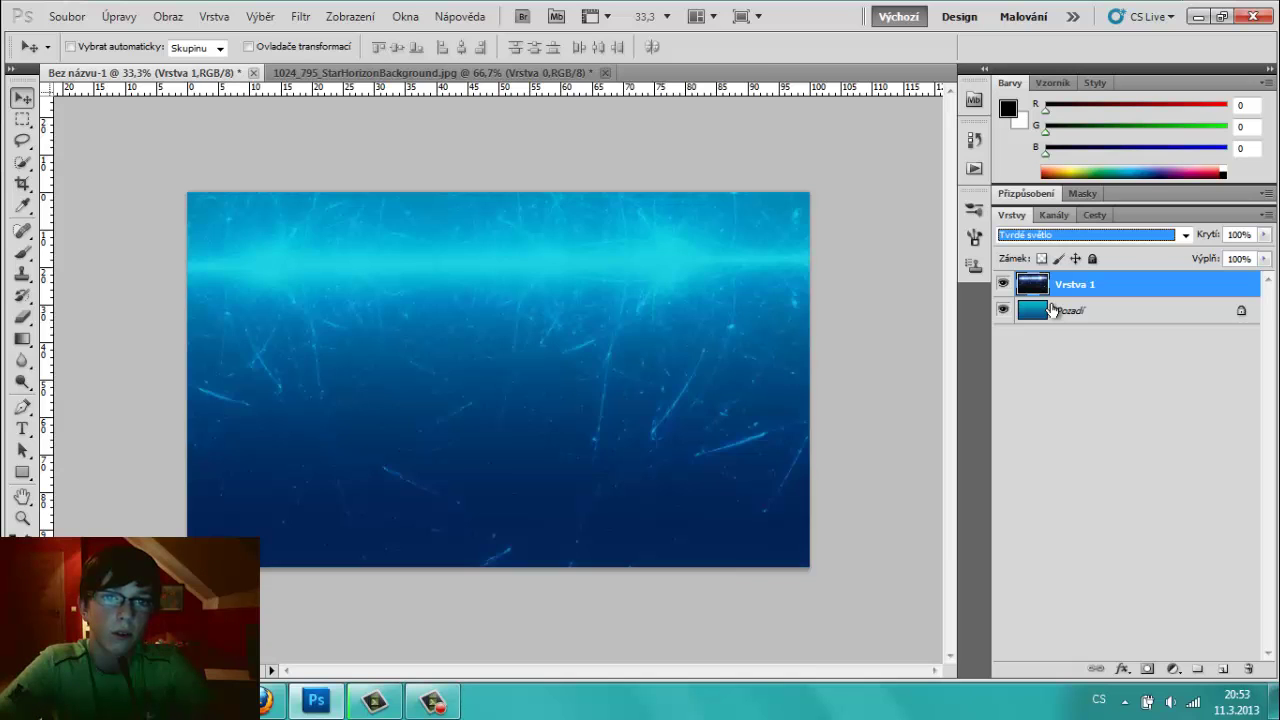
{"action": "key", "text": "Down"}
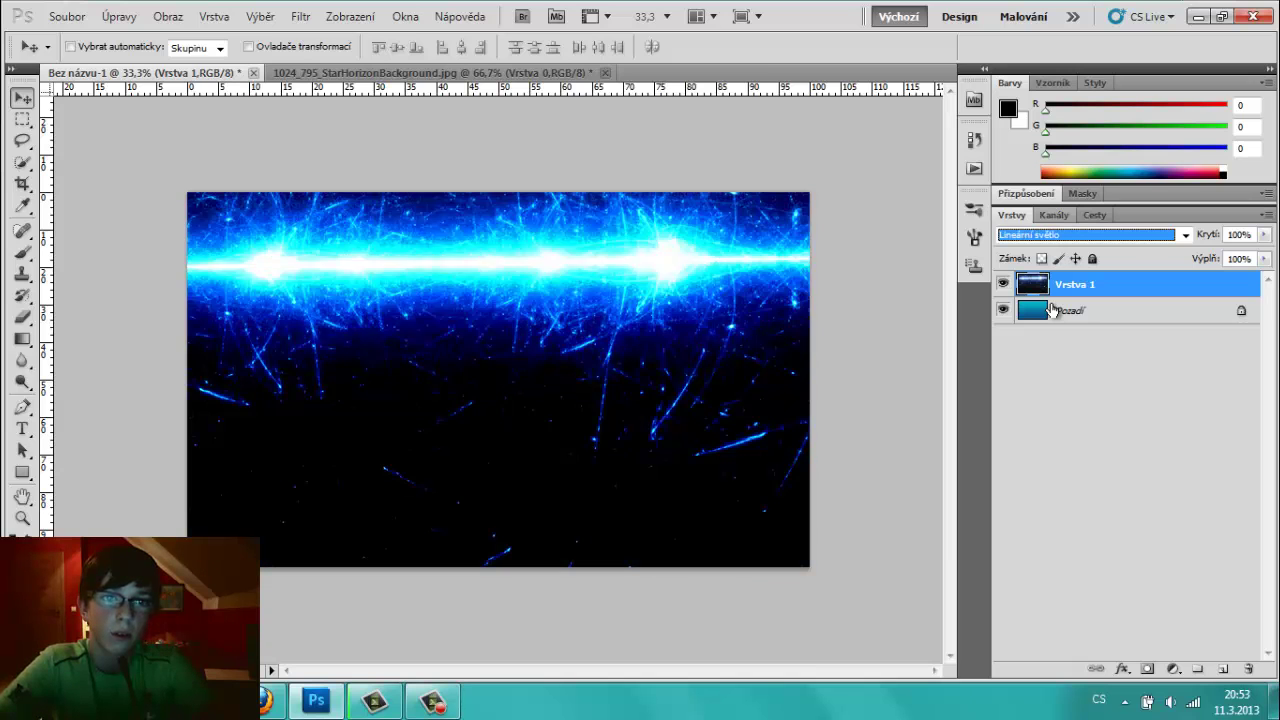
{"action": "key", "text": "Up"}
{"action": "key", "text": "Up"}
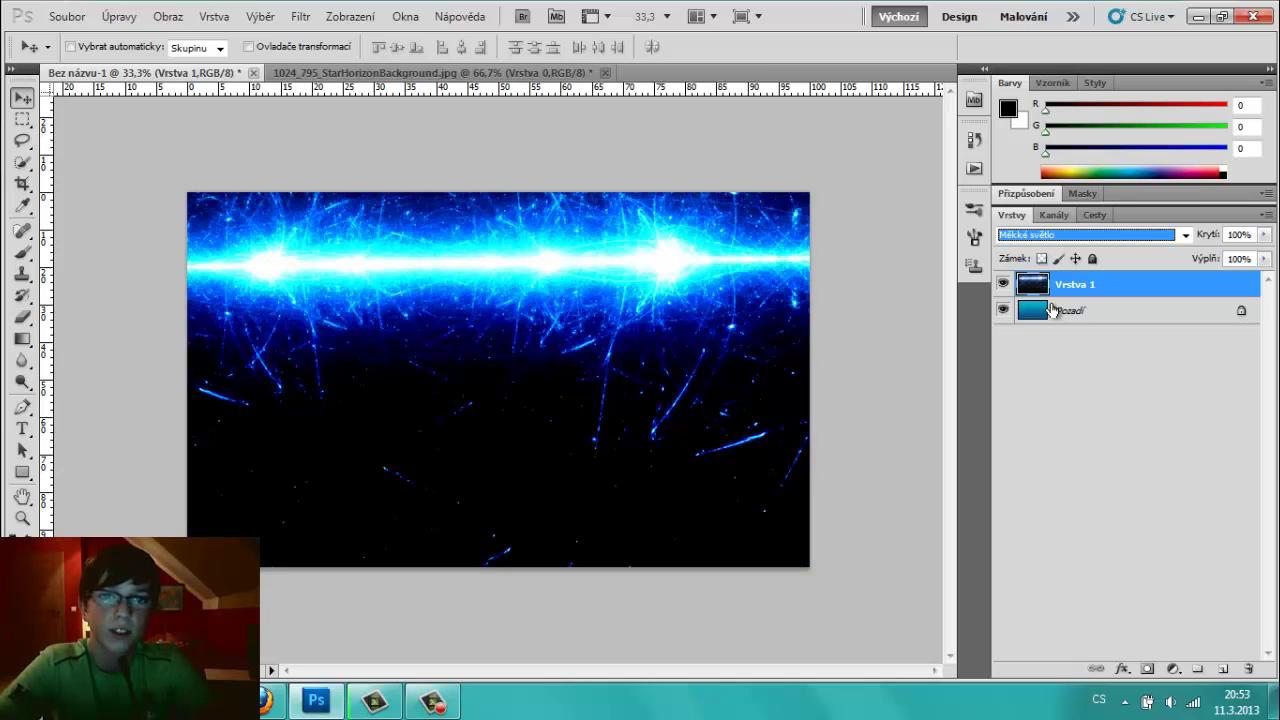
{"action": "key", "text": "Up"}
{"action": "key", "text": "Up"}
{"action": "key", "text": "Up"}
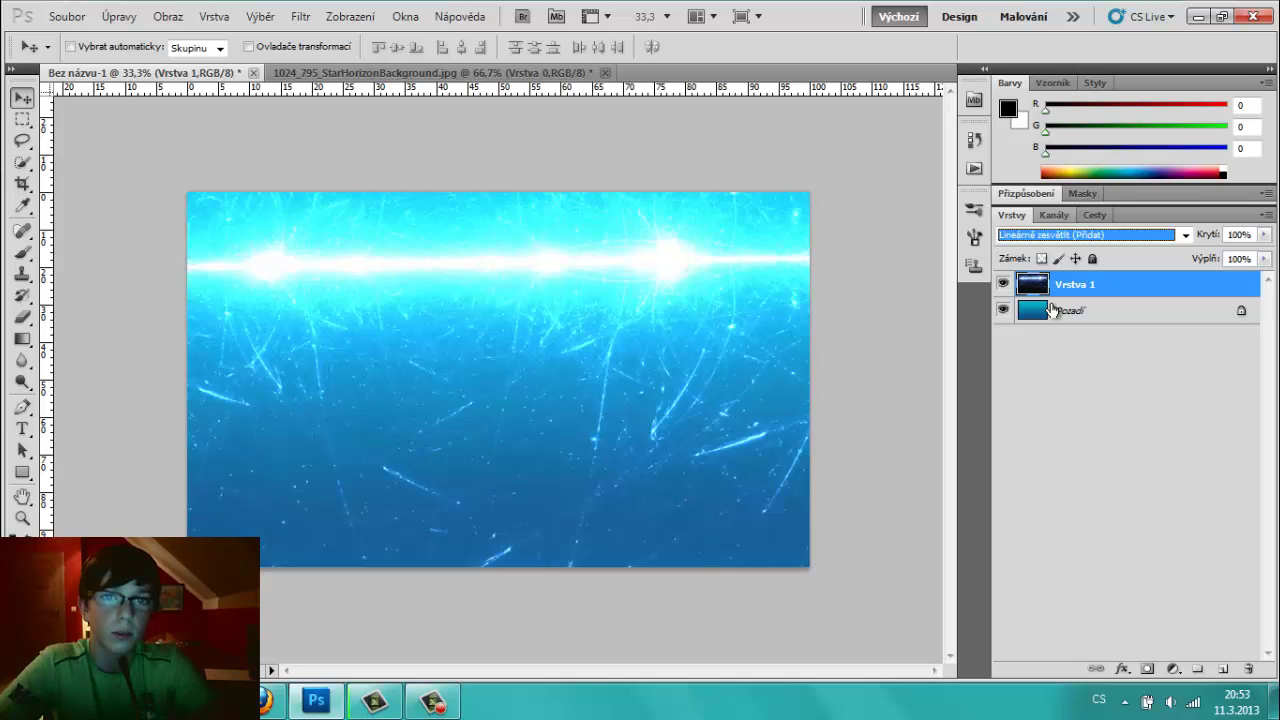
{"action": "key", "text": "Up"}
{"action": "key", "text": "Up"}
{"action": "key", "text": "Up"}
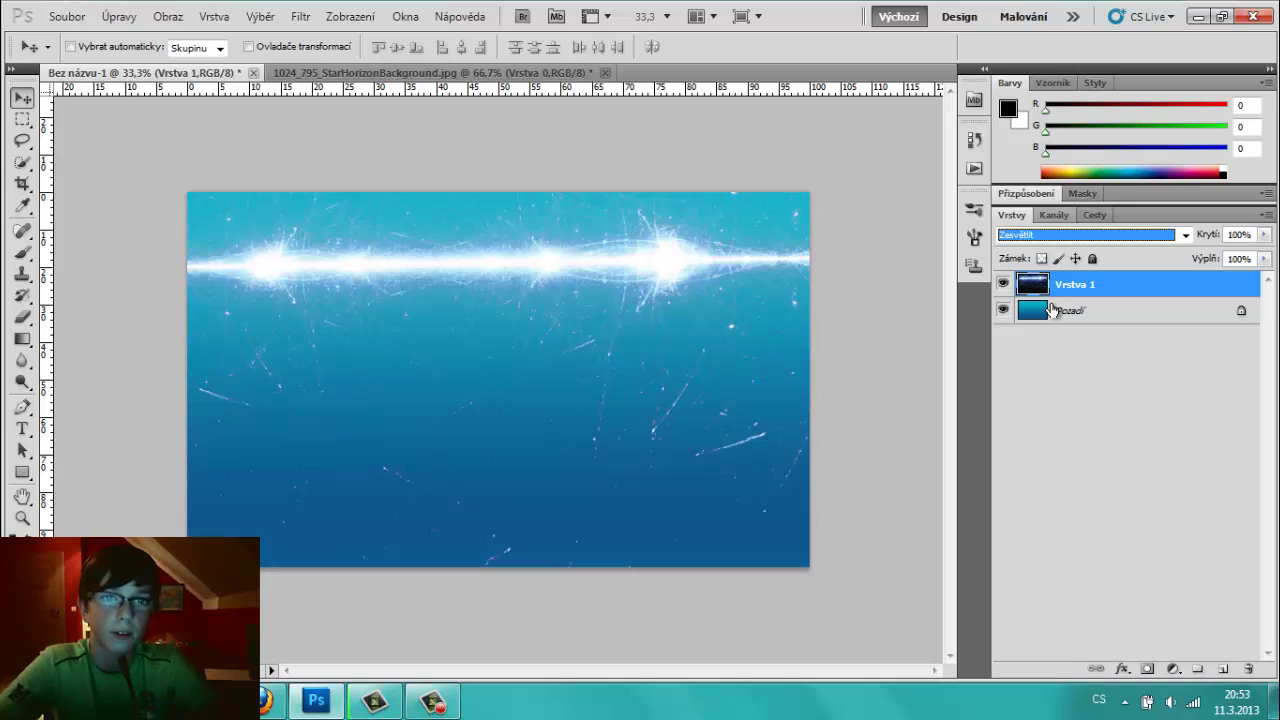
{"action": "key", "text": "Up"}
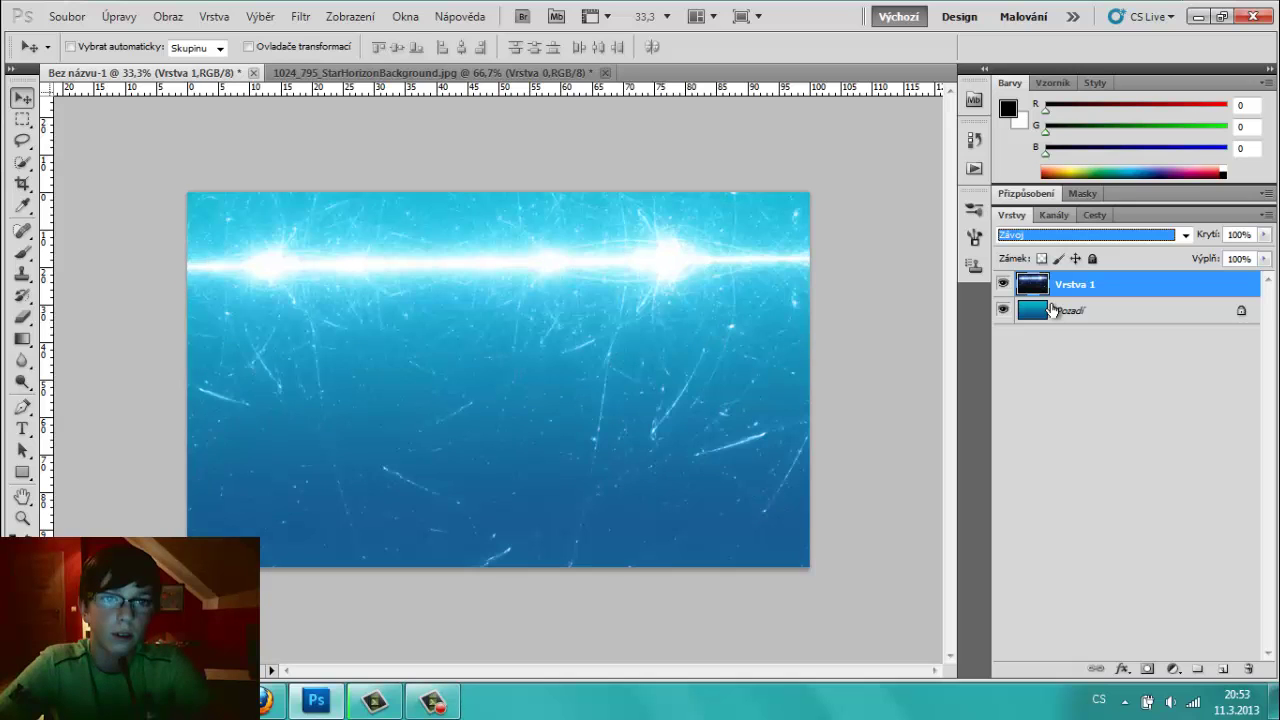
{"action": "key", "text": "Return"}
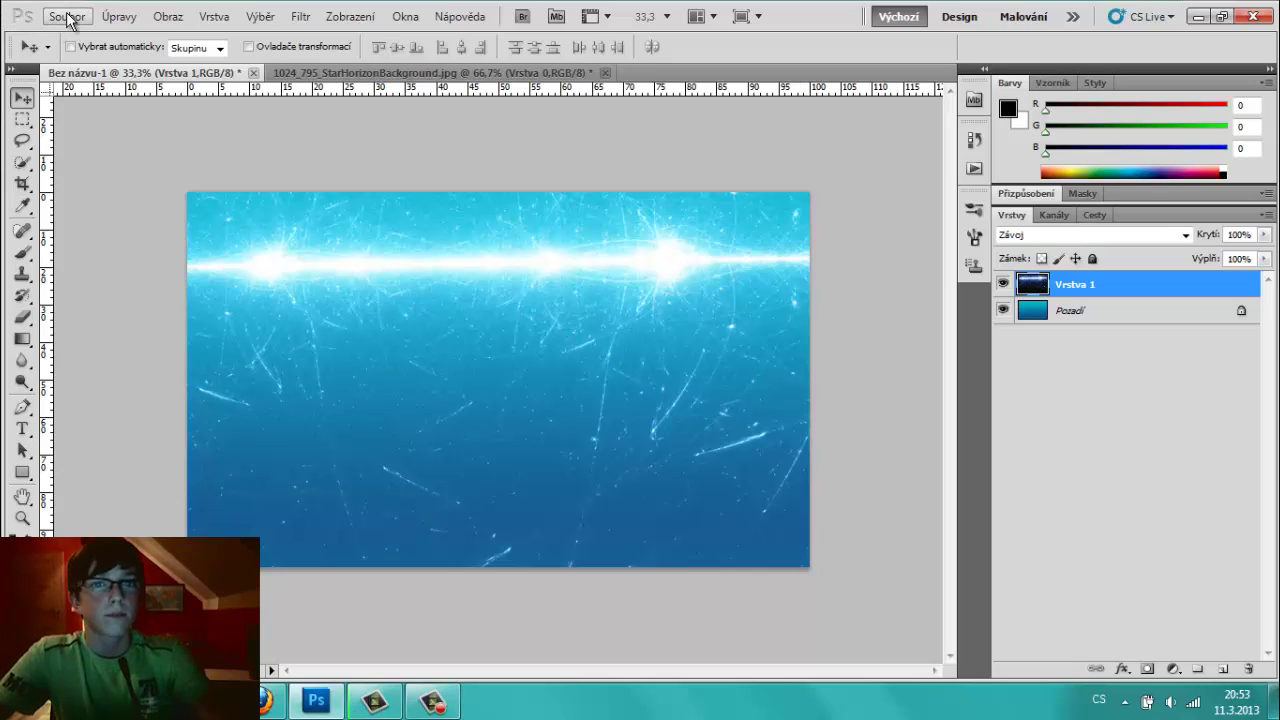
{"action": "left_click", "coordinate": [66, 16]}
{"action": "left_click", "coordinate": [62, 56]}
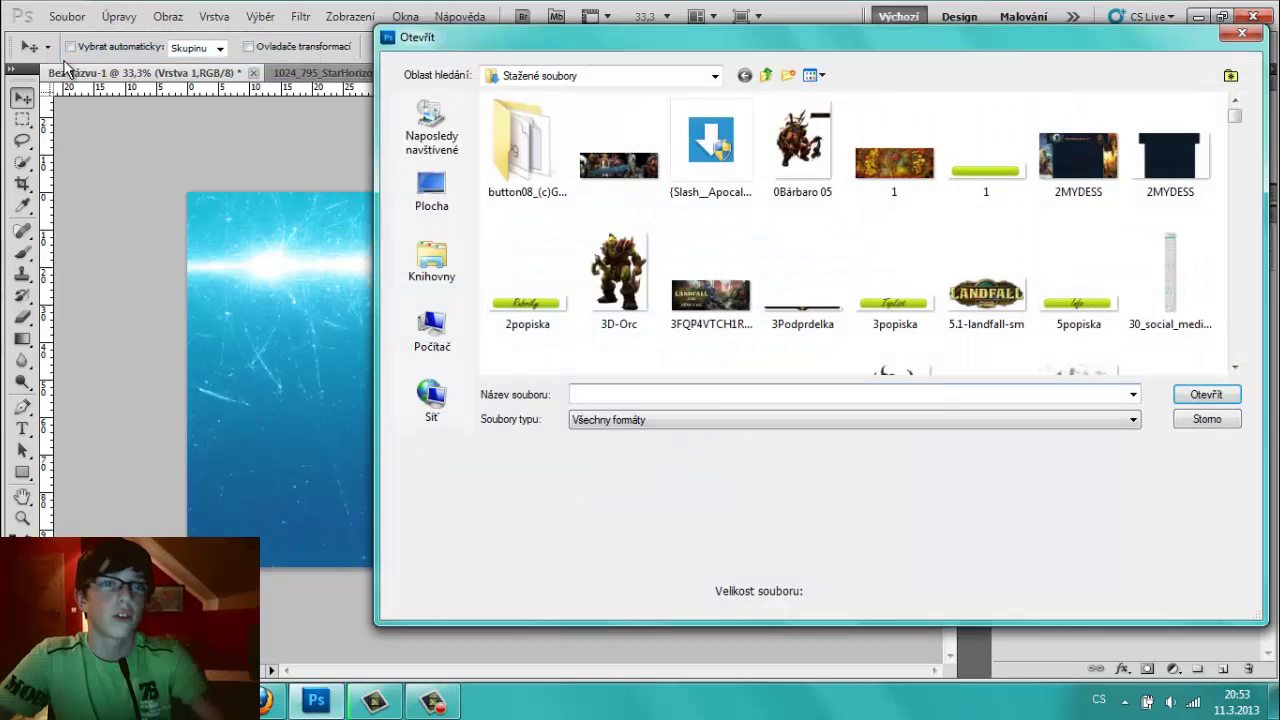
{"action": "left_click", "coordinate": [715, 291]}
{"action": "scroll", "coordinate": [715, 285], "scroll_direction": "down", "scroll_amount": 3}
{"action": "scroll", "coordinate": [715, 285], "scroll_direction": "down", "scroll_amount": 5}
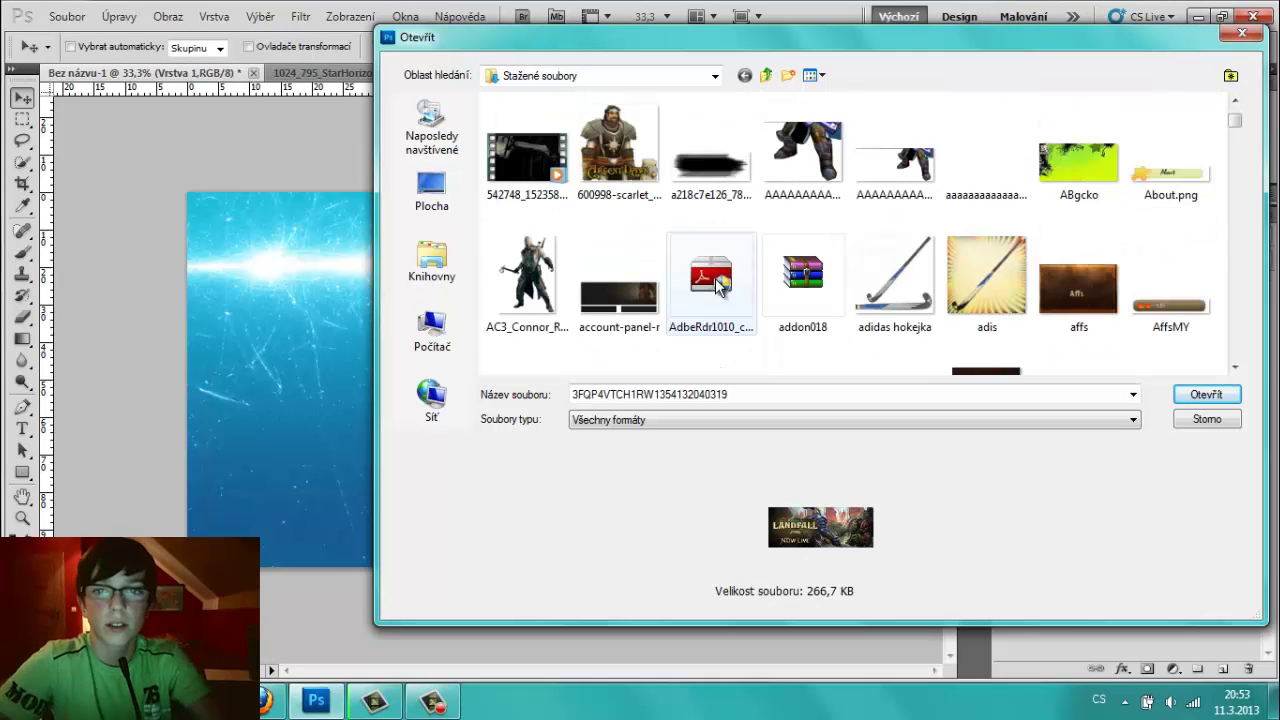
{"action": "scroll", "coordinate": [716, 282], "scroll_direction": "up", "scroll_amount": 3}
{"action": "scroll", "coordinate": [715, 283], "scroll_direction": "down", "scroll_amount": 3}
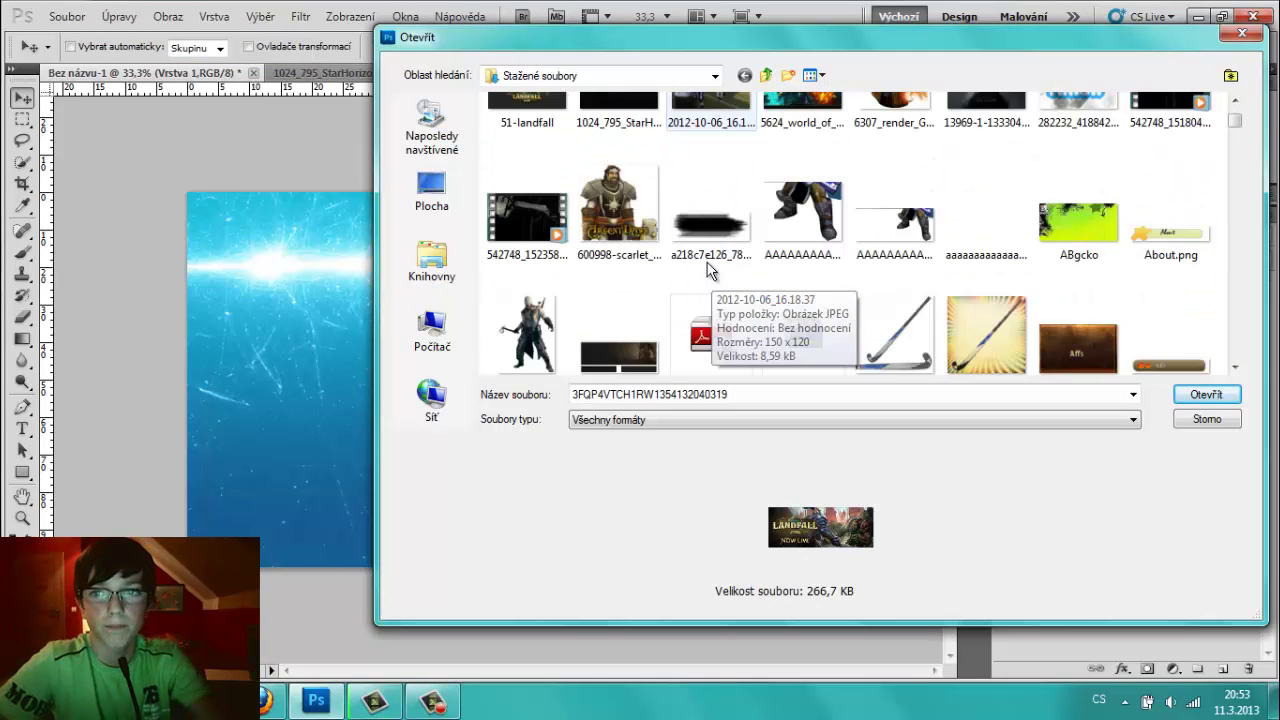
{"action": "type", "text": "snadna"}
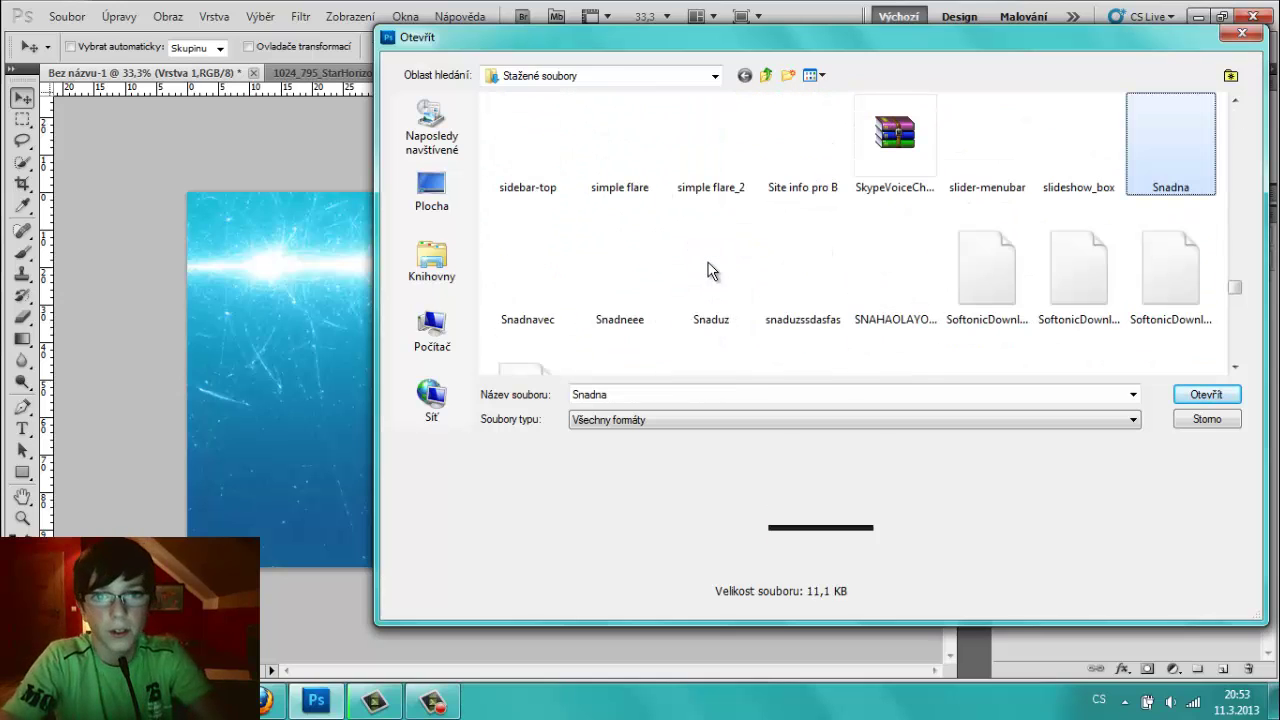
{"action": "key", "text": "Down"}
{"action": "key", "text": "Down"}
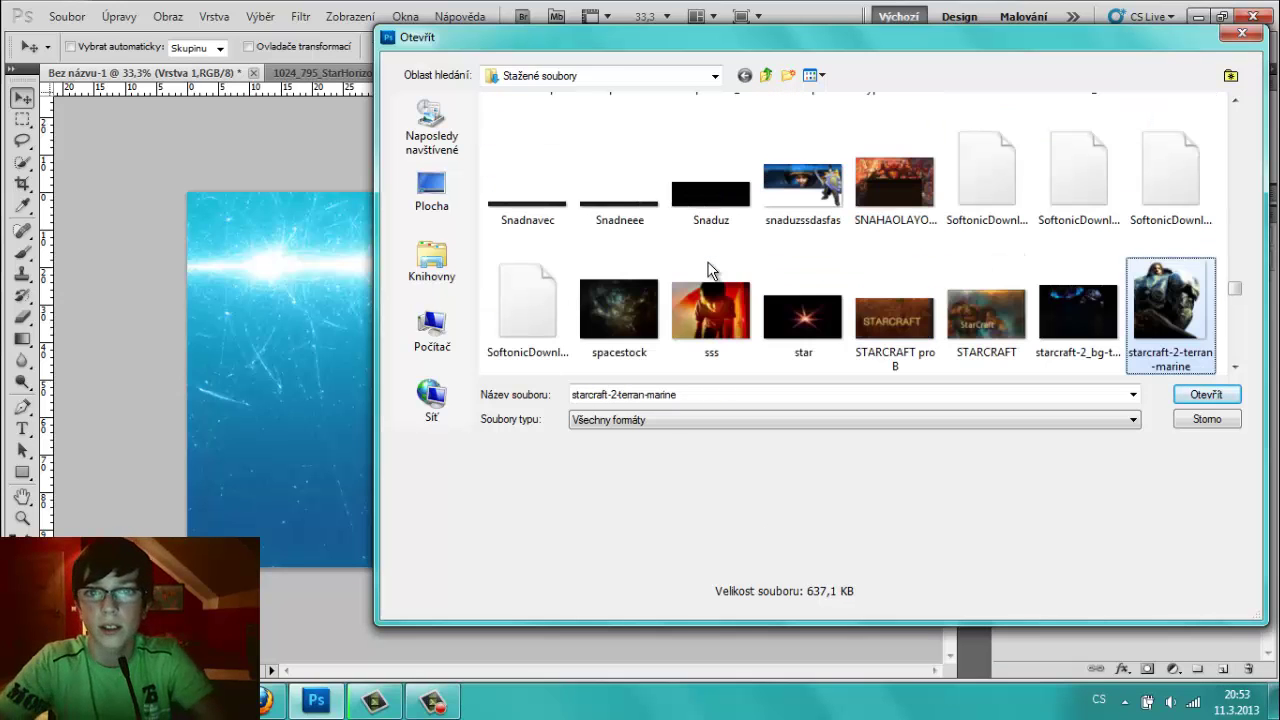
{"action": "key", "text": "Down"}
{"action": "key", "text": "Left"}
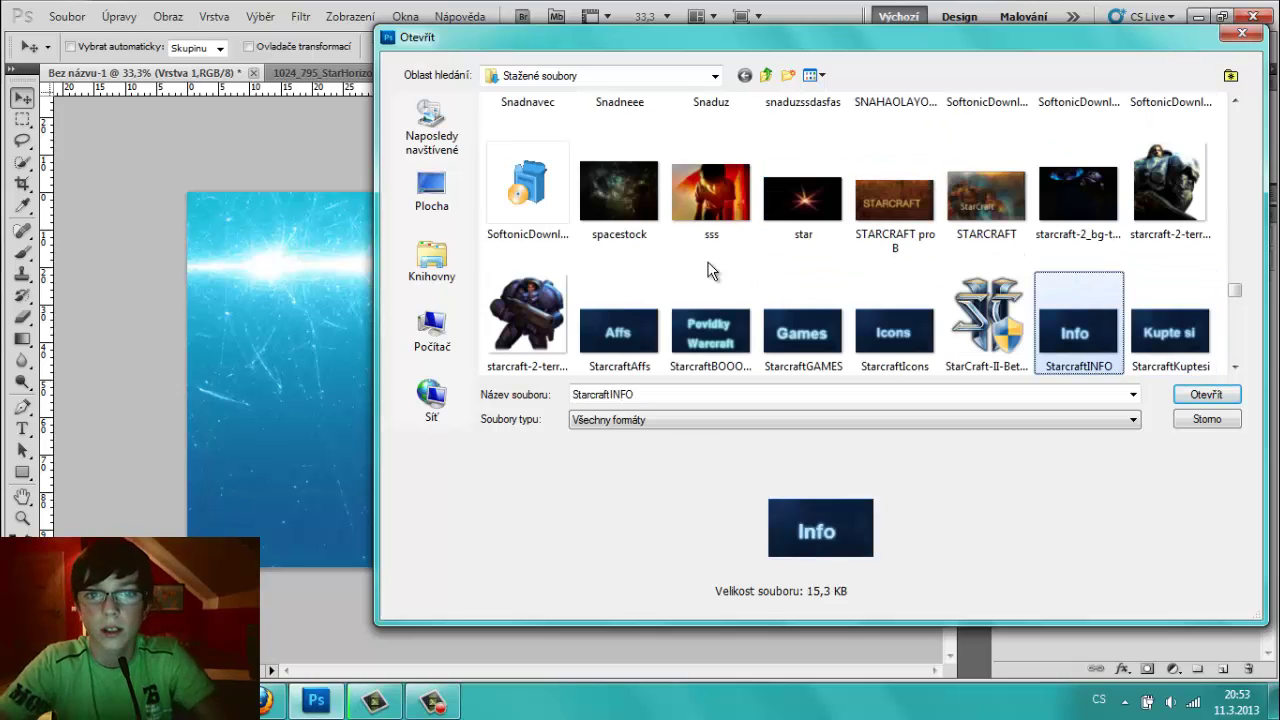
{"action": "key", "text": "Left"}
{"action": "key", "text": "Up"}
{"action": "key", "text": "Up"}
{"action": "key", "text": "Up"}
{"action": "key", "text": "Left"}
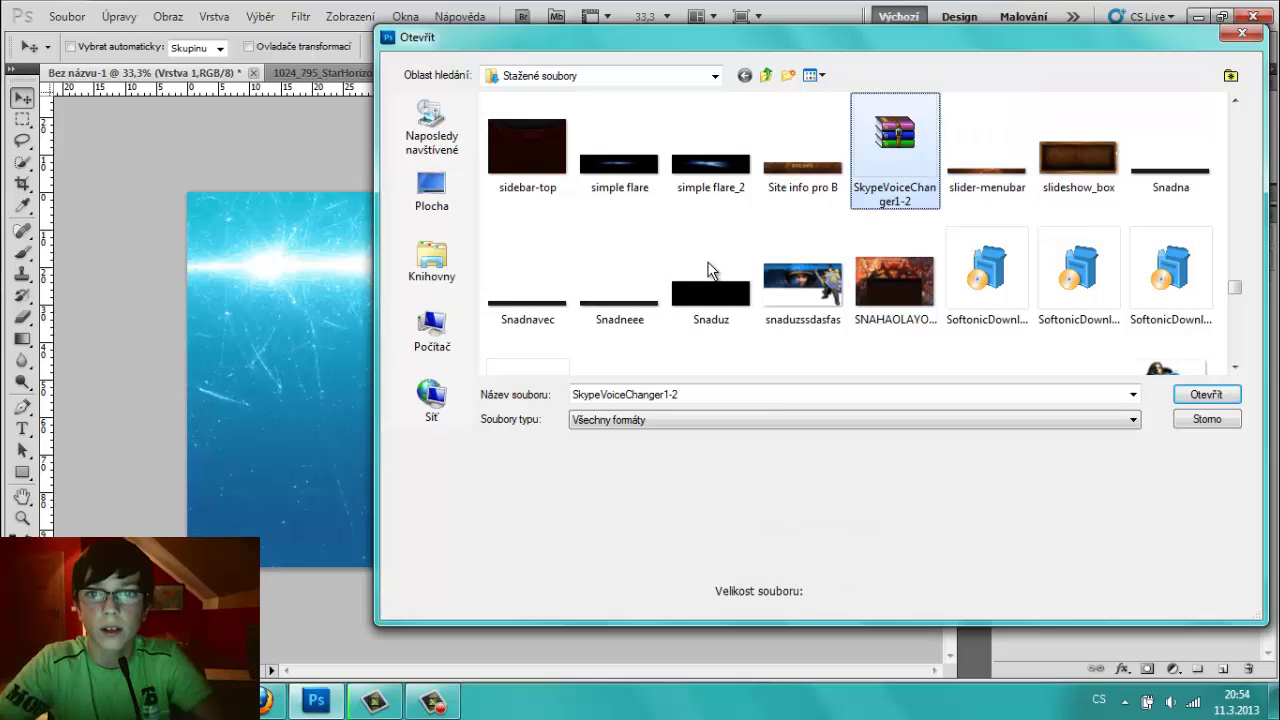
{"action": "key", "text": "Right"}
{"action": "key", "text": "Right"}
{"action": "key", "text": "Right"}
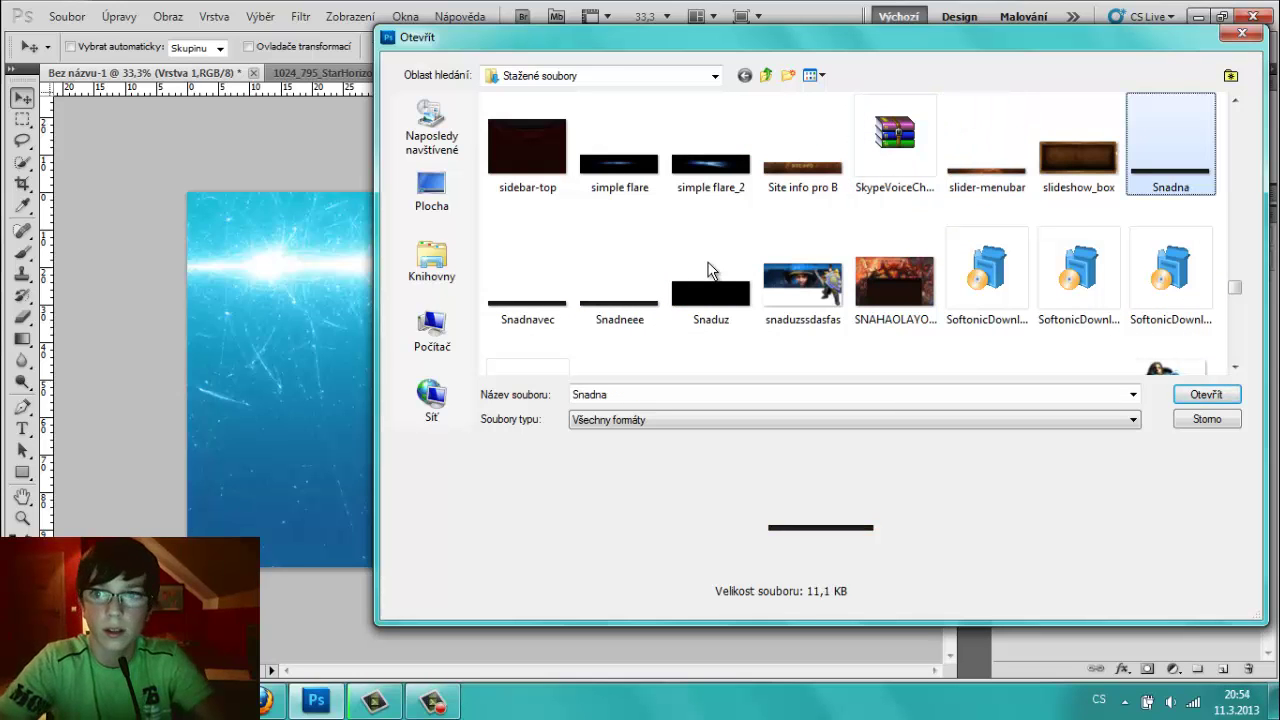
{"action": "key", "text": "Down"}
{"action": "key", "text": "o"}
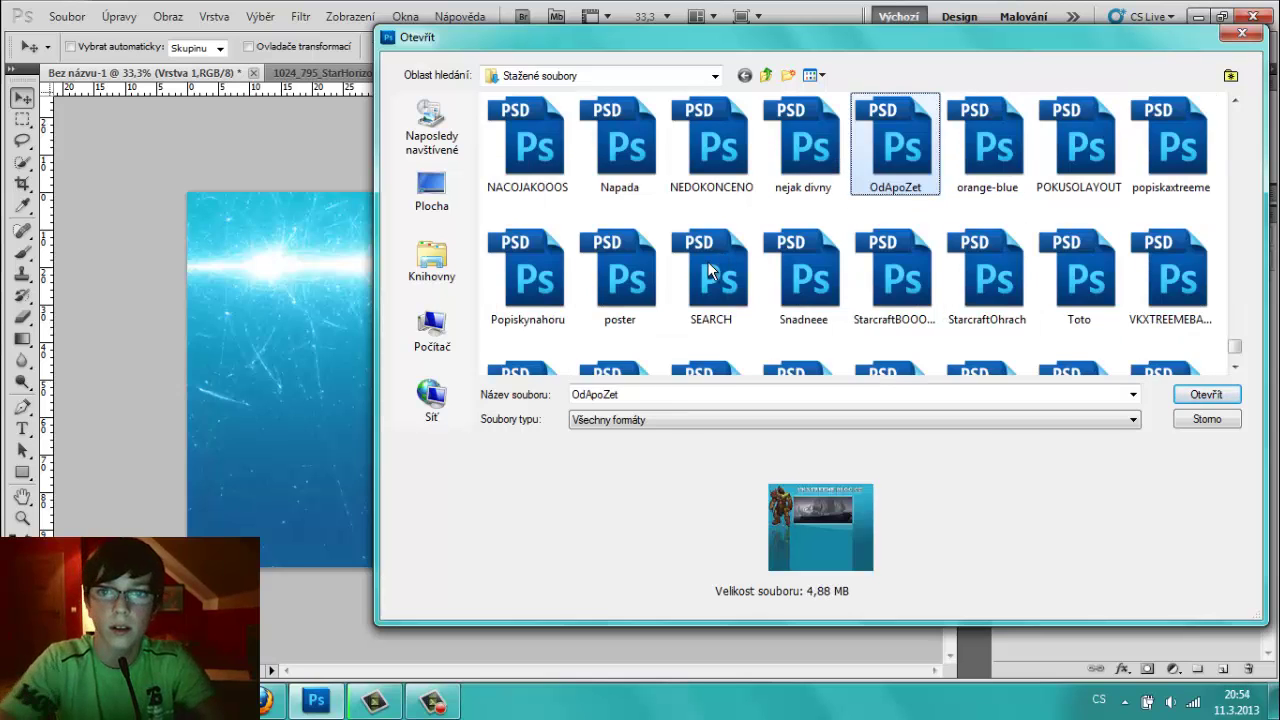
{"action": "key", "text": "Down"}
{"action": "key", "text": "z"}
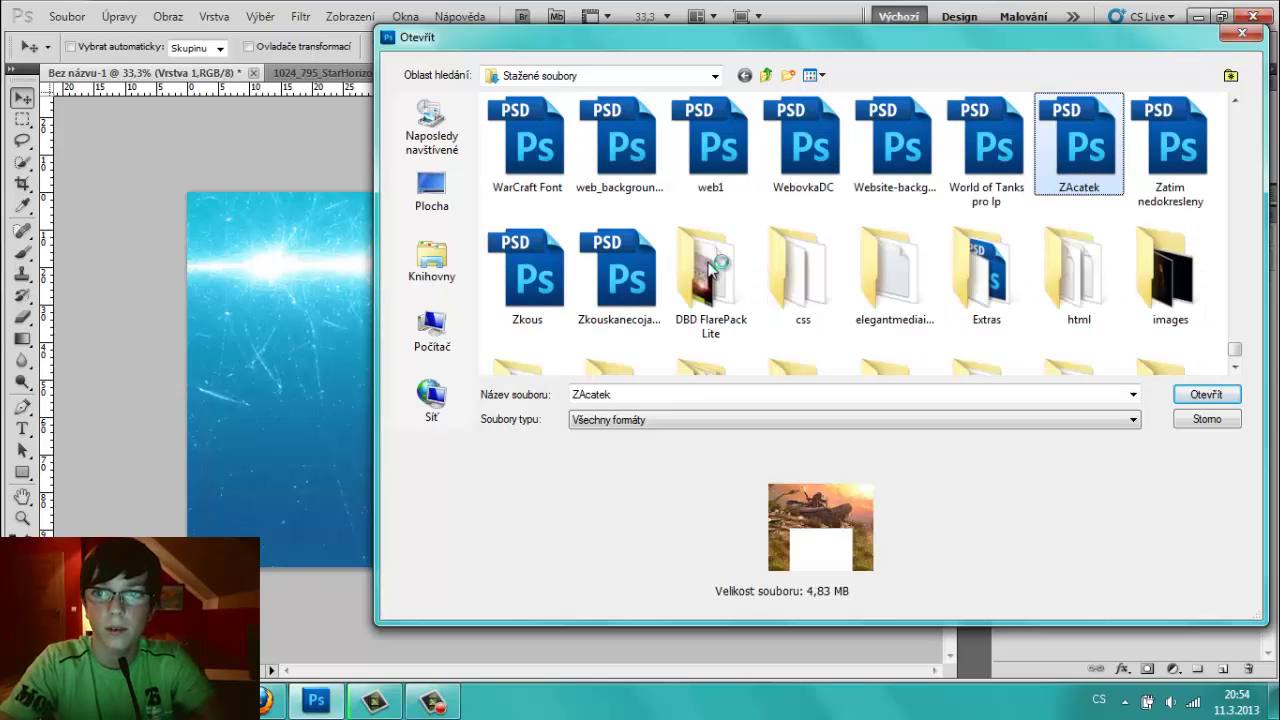
{"action": "key", "text": "Down"}
{"action": "key", "text": "Down"}
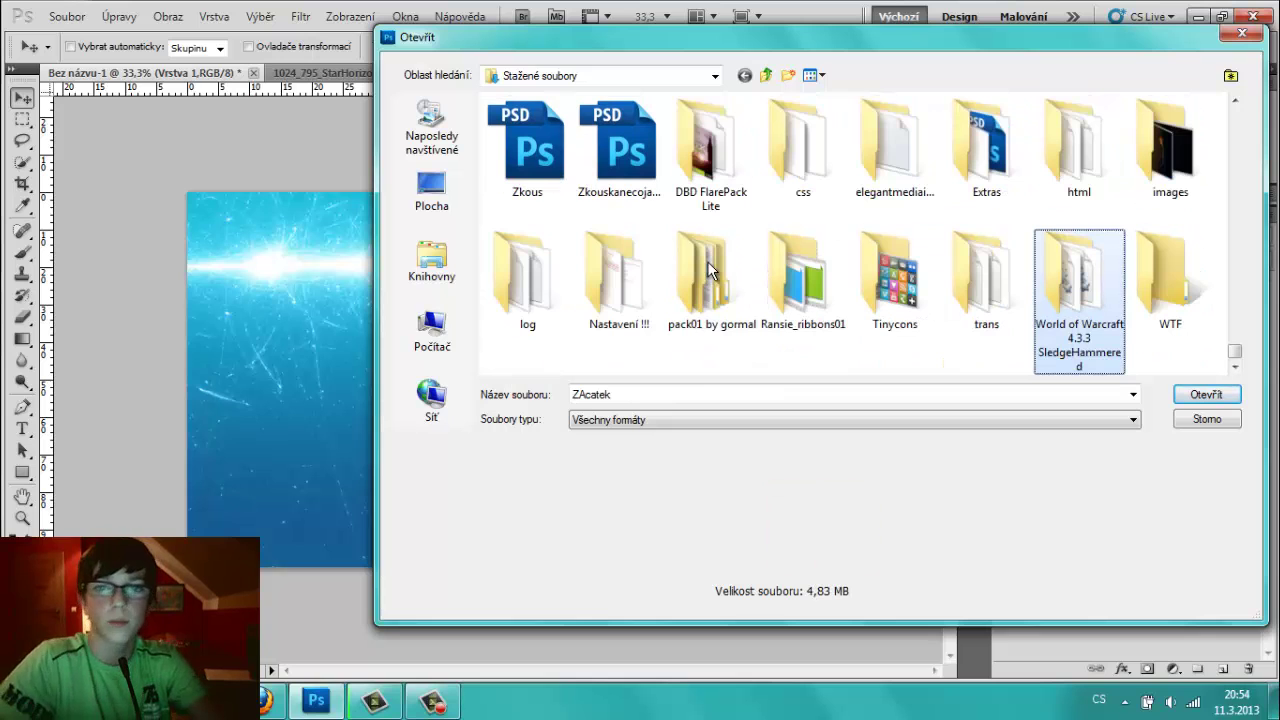
- Search Google for 'World of Tanks' in a new Firefox tab
{"action": "left_click", "coordinate": [1242, 33]}
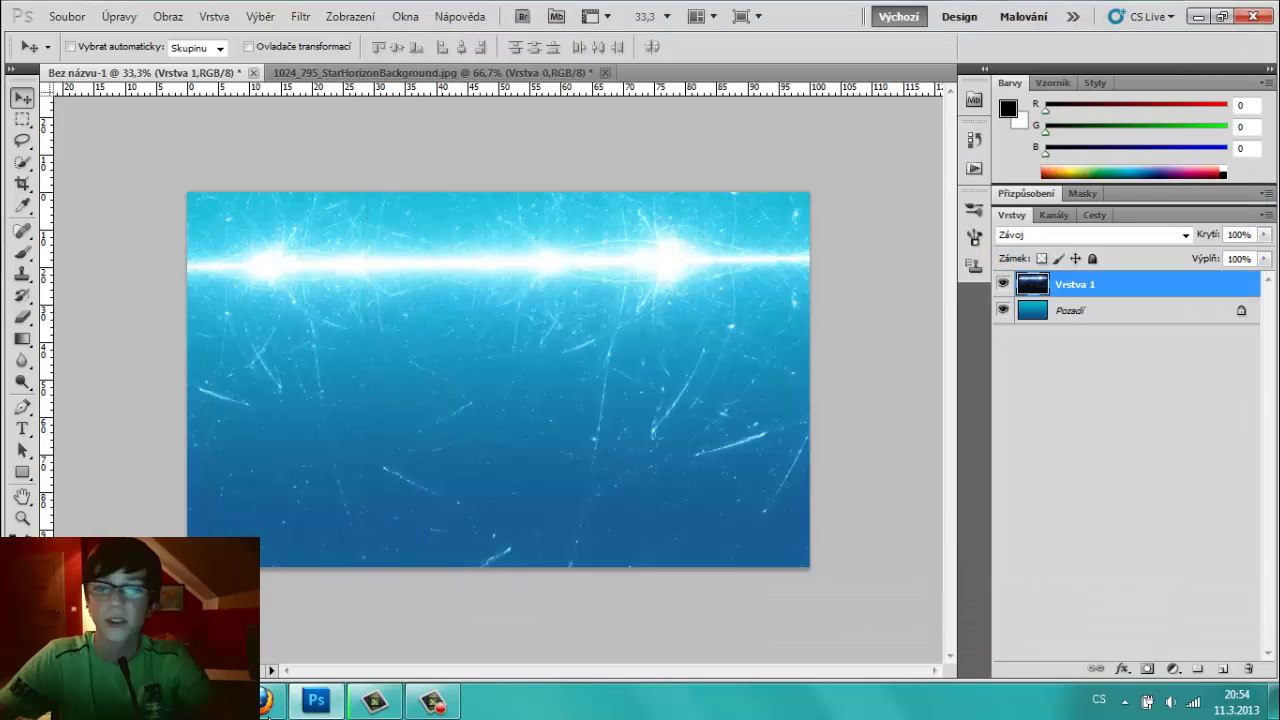
{"action": "left_click", "coordinate": [266, 702]}
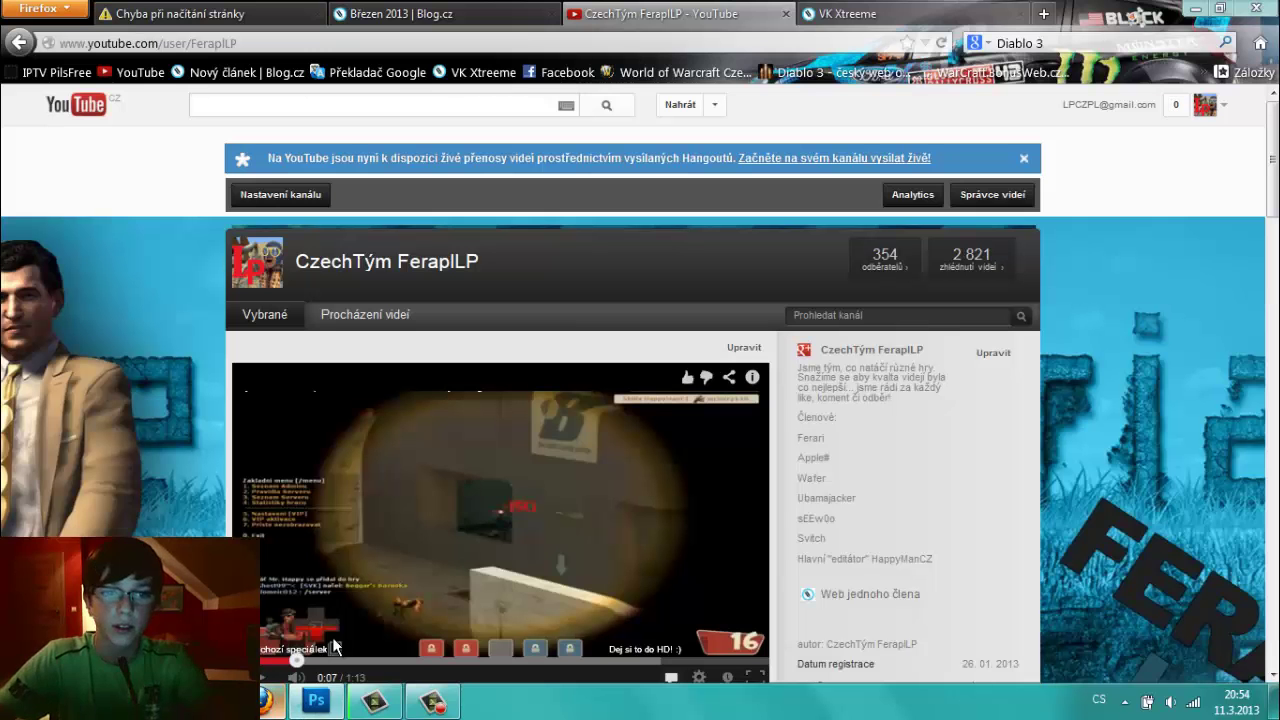
{"action": "left_click", "coordinate": [1048, 16]}
{"action": "left_click", "coordinate": [1047, 43]}
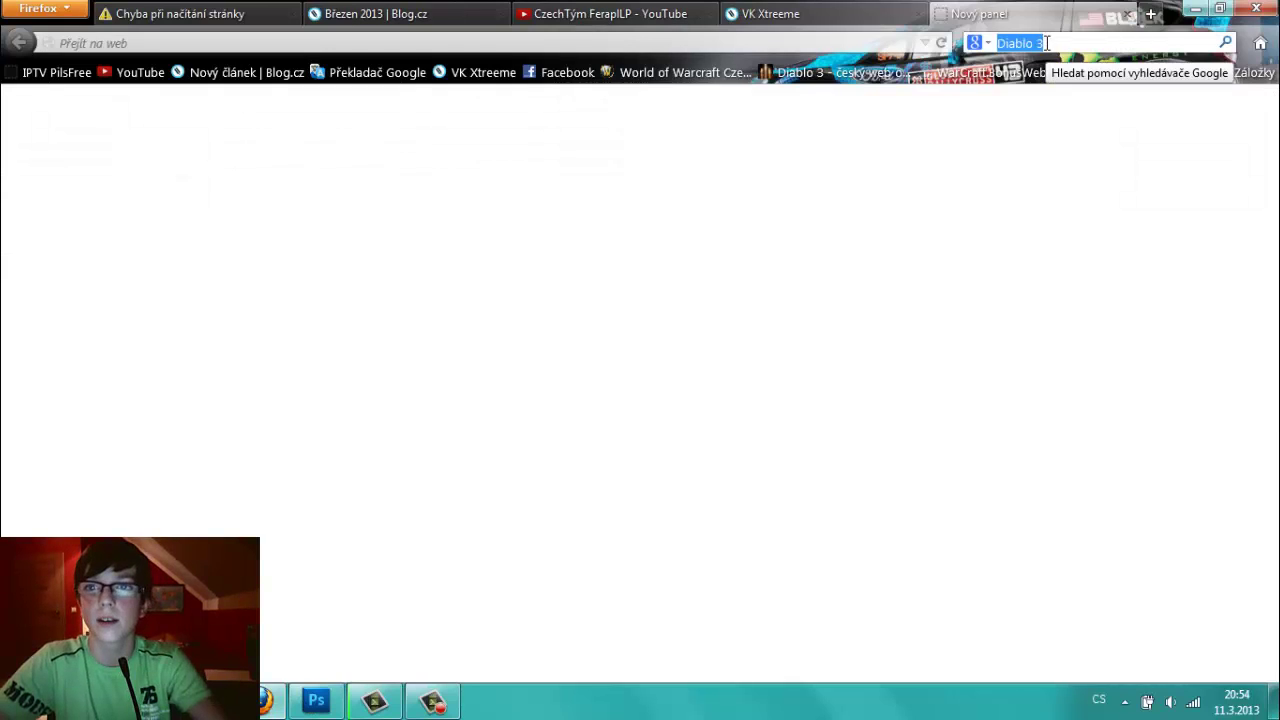
{"action": "type", "text": "Sni"}
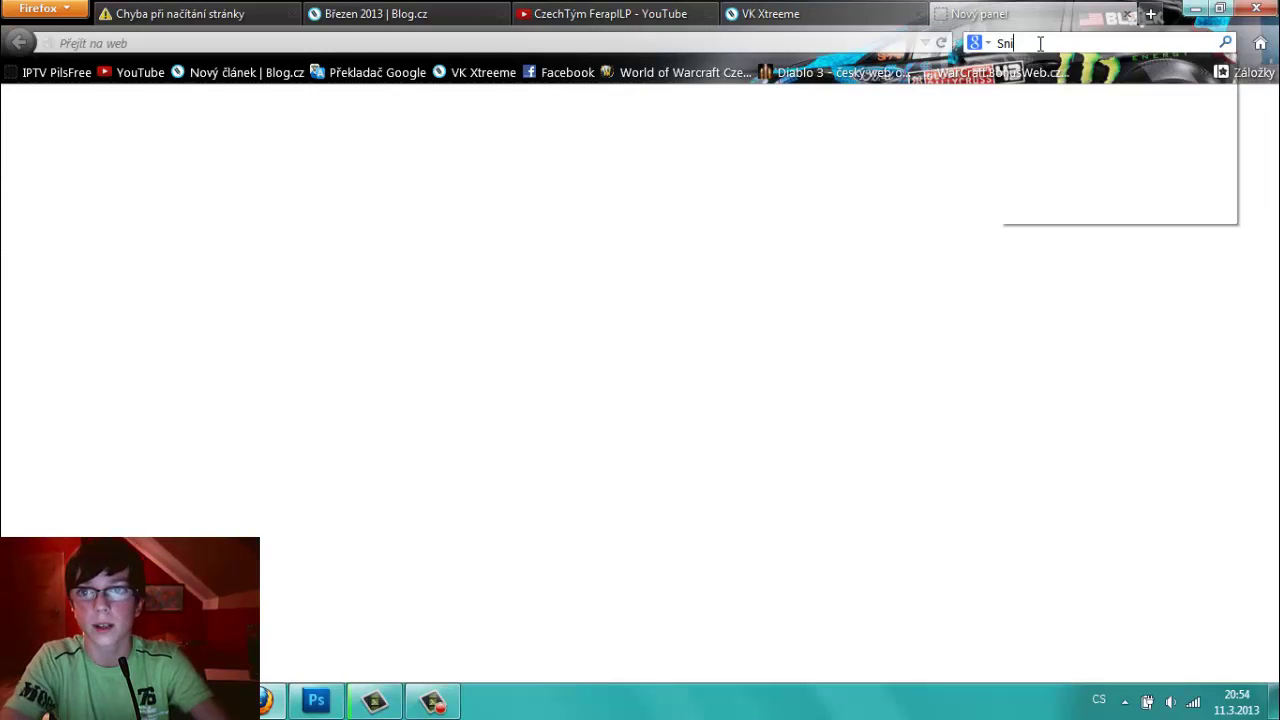
{"action": "type", "text": "per Elite "}
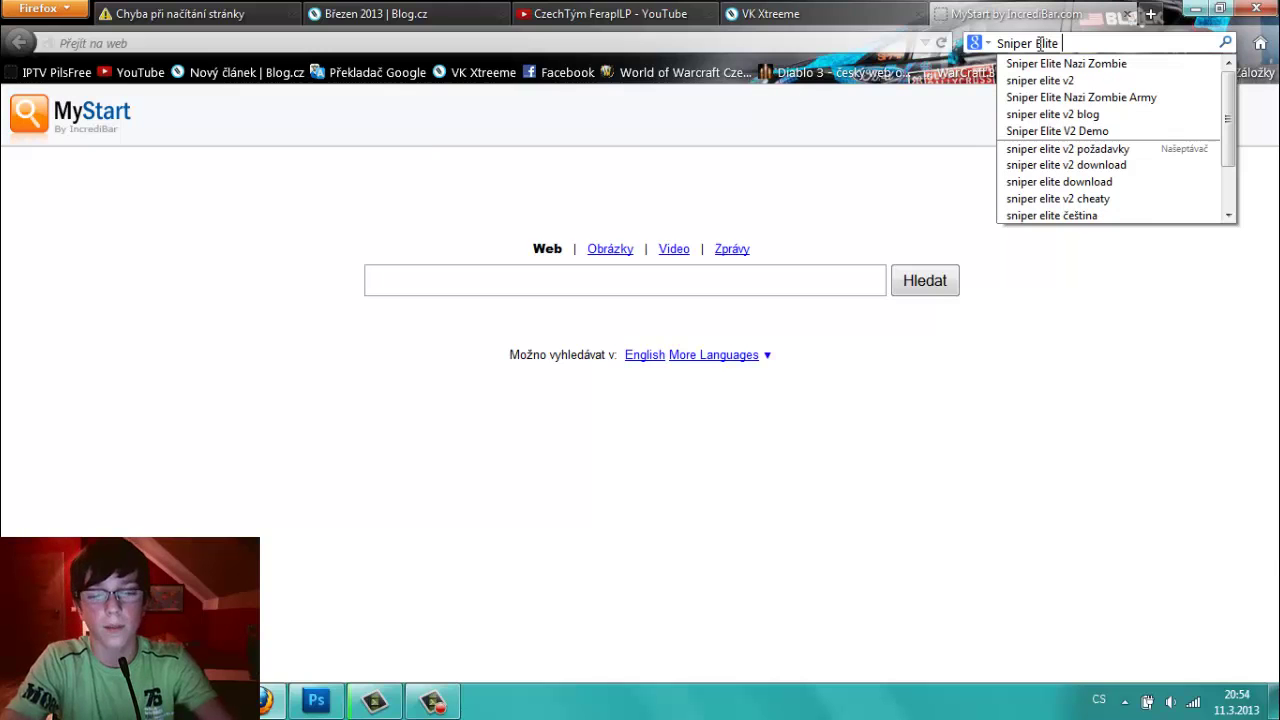
{"action": "type", "text": "Nazi Z"}
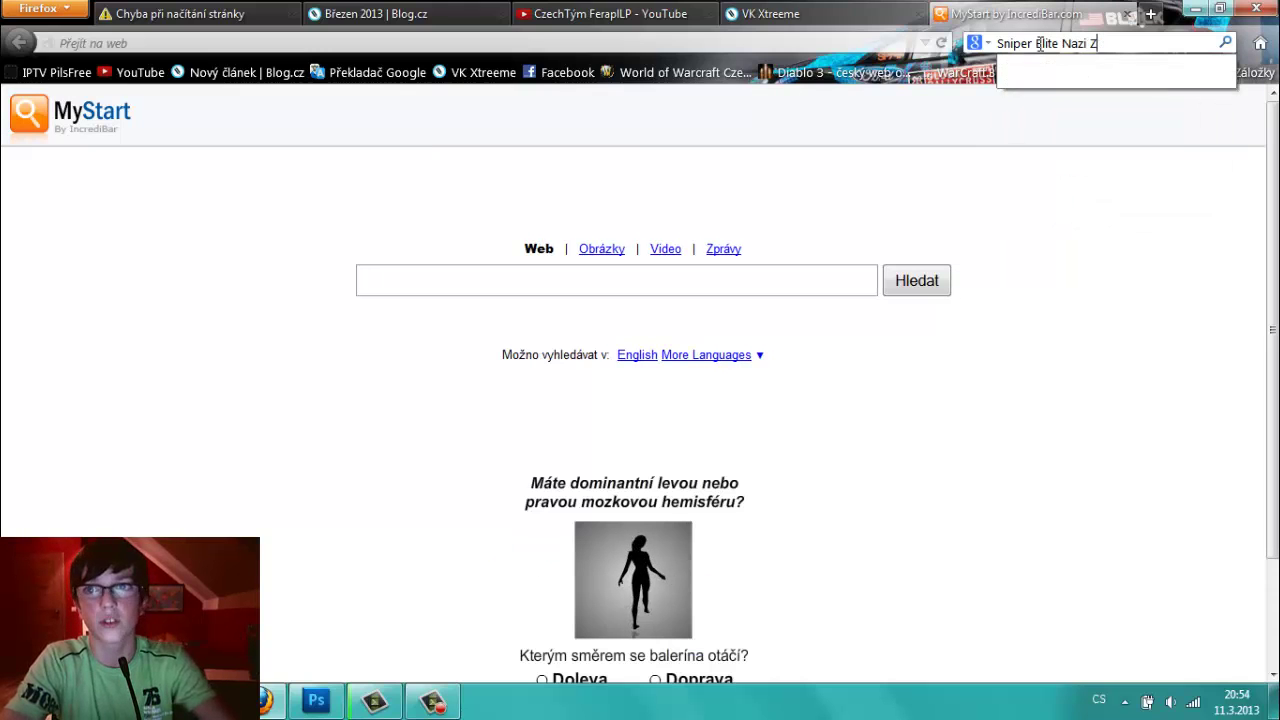
{"action": "key", "text": "BackSpace"}
{"action": "key", "text": "BackSpace"}
{"action": "key", "text": "BackSpace"}
{"action": "key", "text": "BackSpace"}
{"action": "key", "text": "BackSpace"}
{"action": "key", "text": "BackSpace"}
{"action": "key", "text": "BackSpace"}
{"action": "key", "text": "BackSpace"}
{"action": "key", "text": "BackSpace"}
{"action": "type", "text": "World of Ta"}
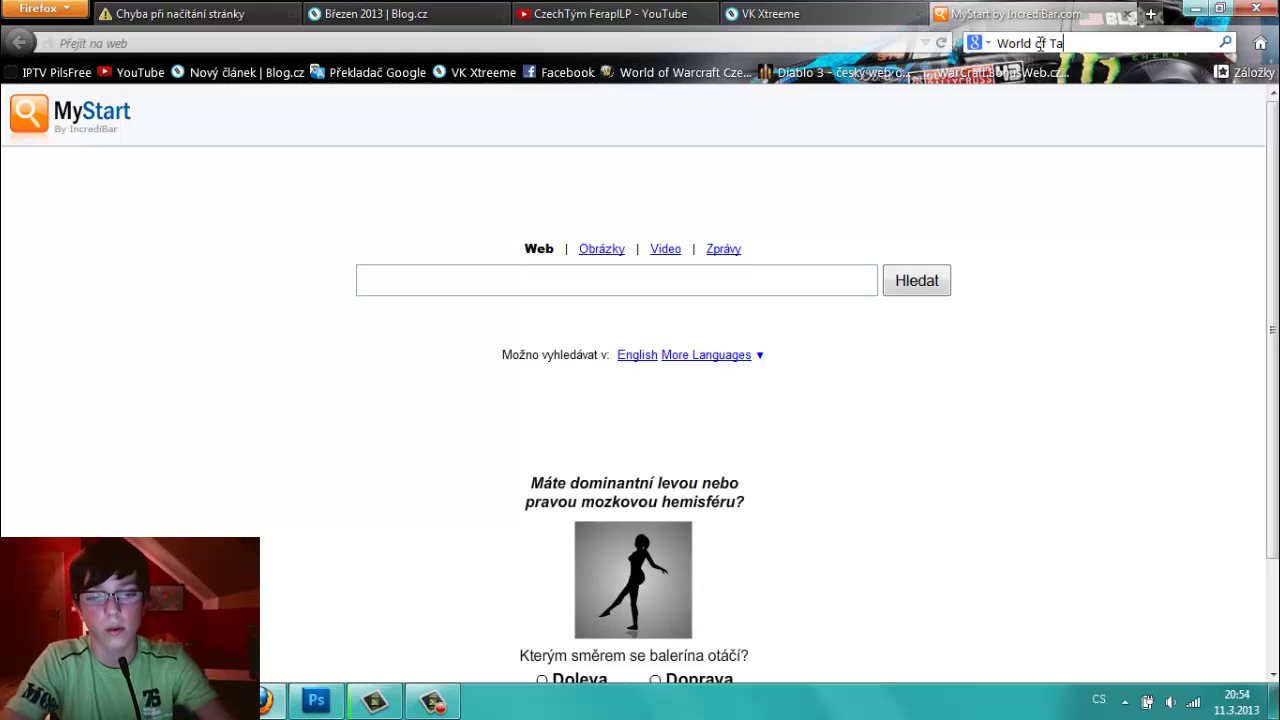
{"action": "type", "text": "nks"}
{"action": "key", "text": "Return"}
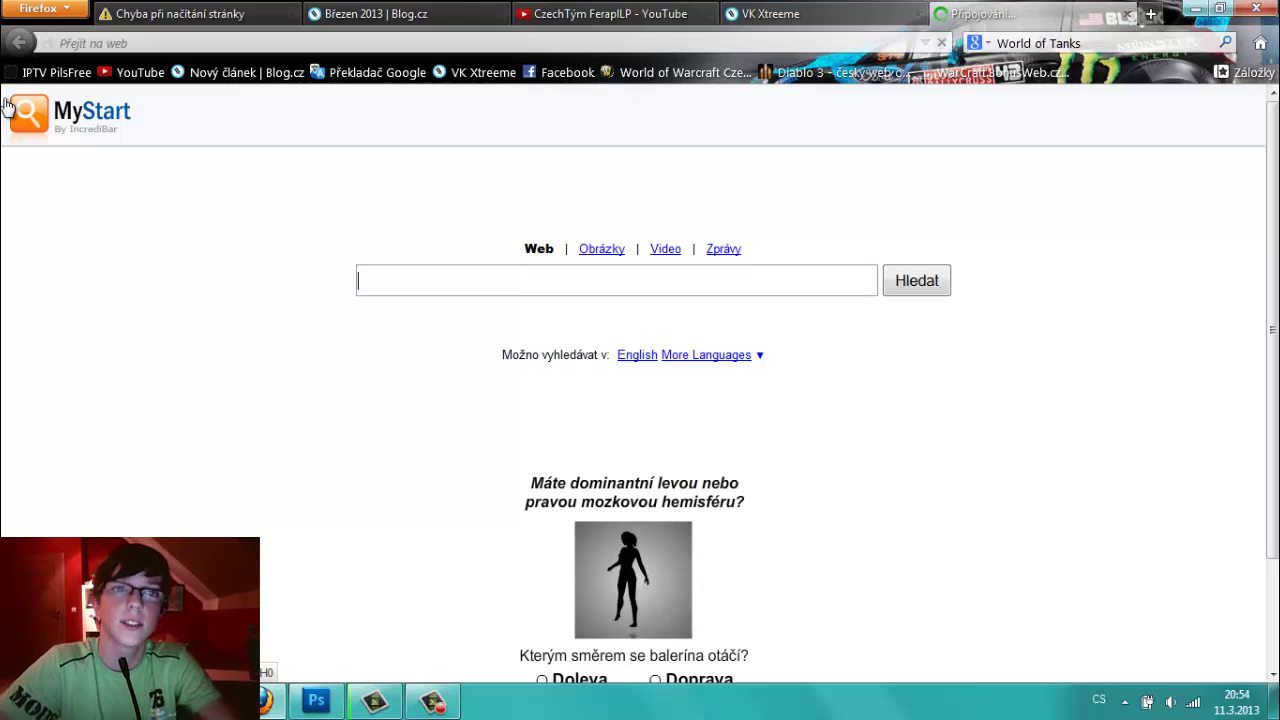
- Show the World of Tanks image results, then return to Photoshop
{"action": "left_click", "coordinate": [138, 22]}
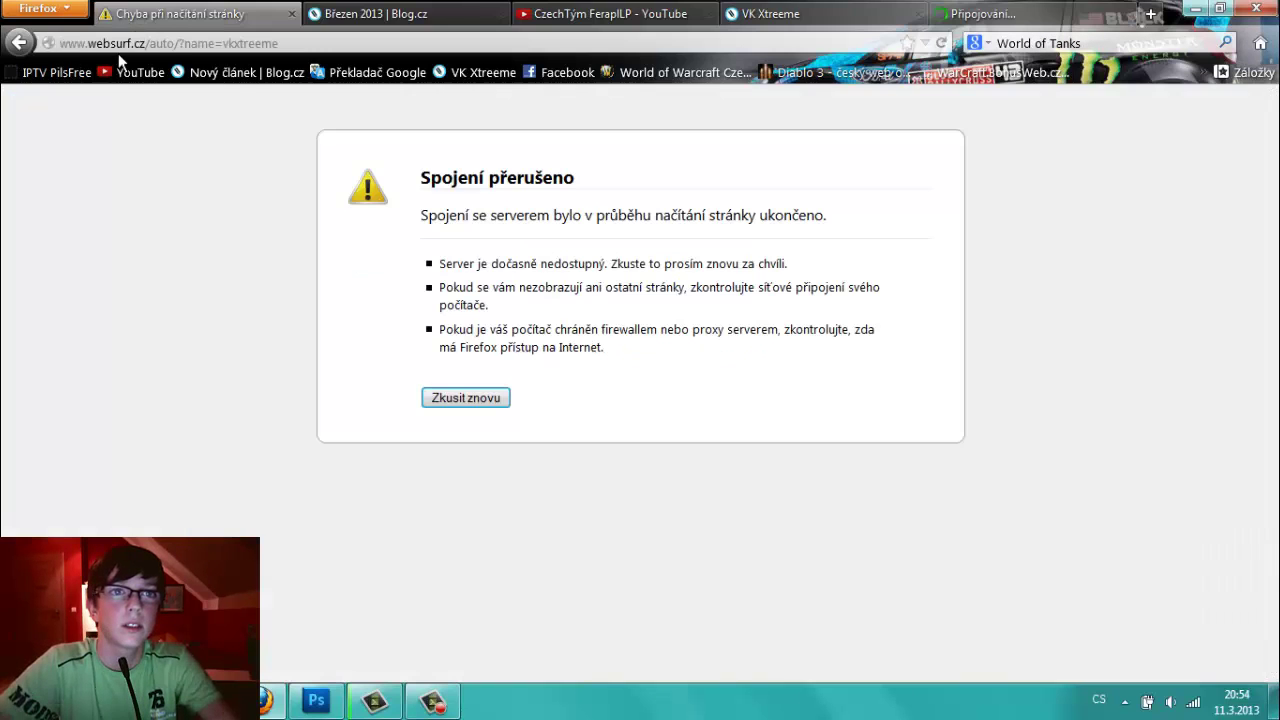
{"action": "left_click", "coordinate": [163, 44]}
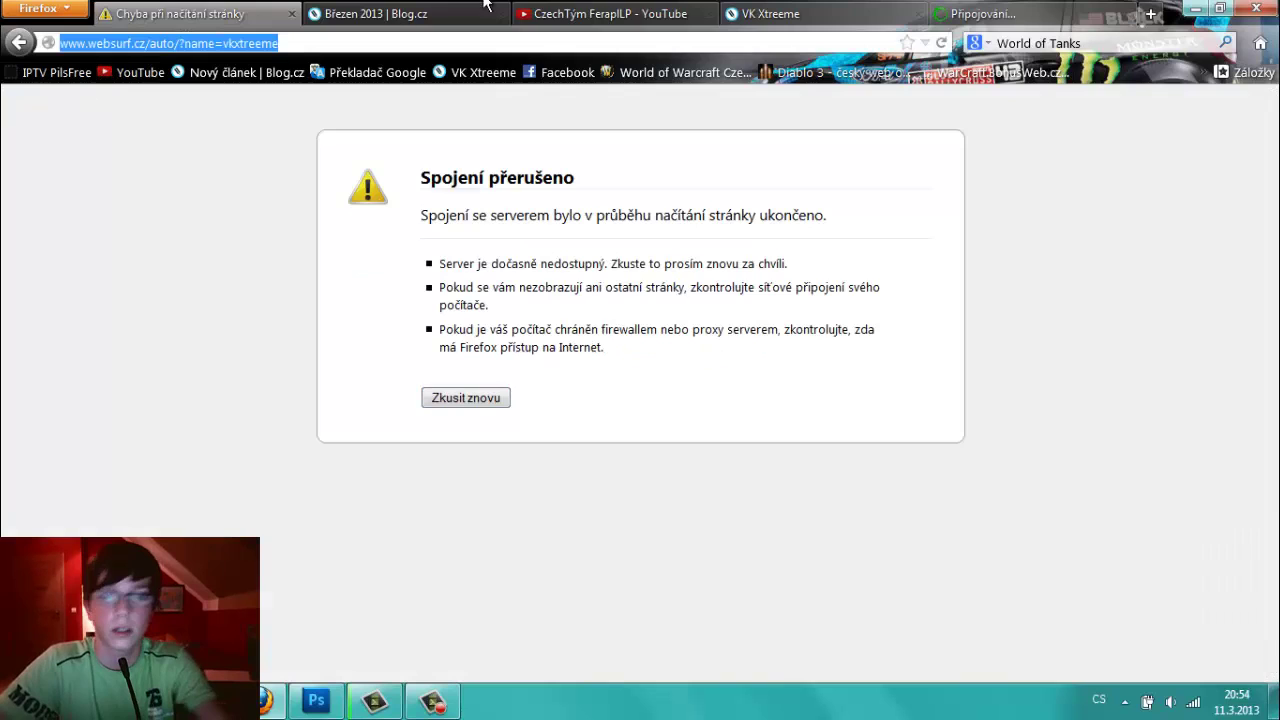
{"action": "left_click", "coordinate": [1020, 14]}
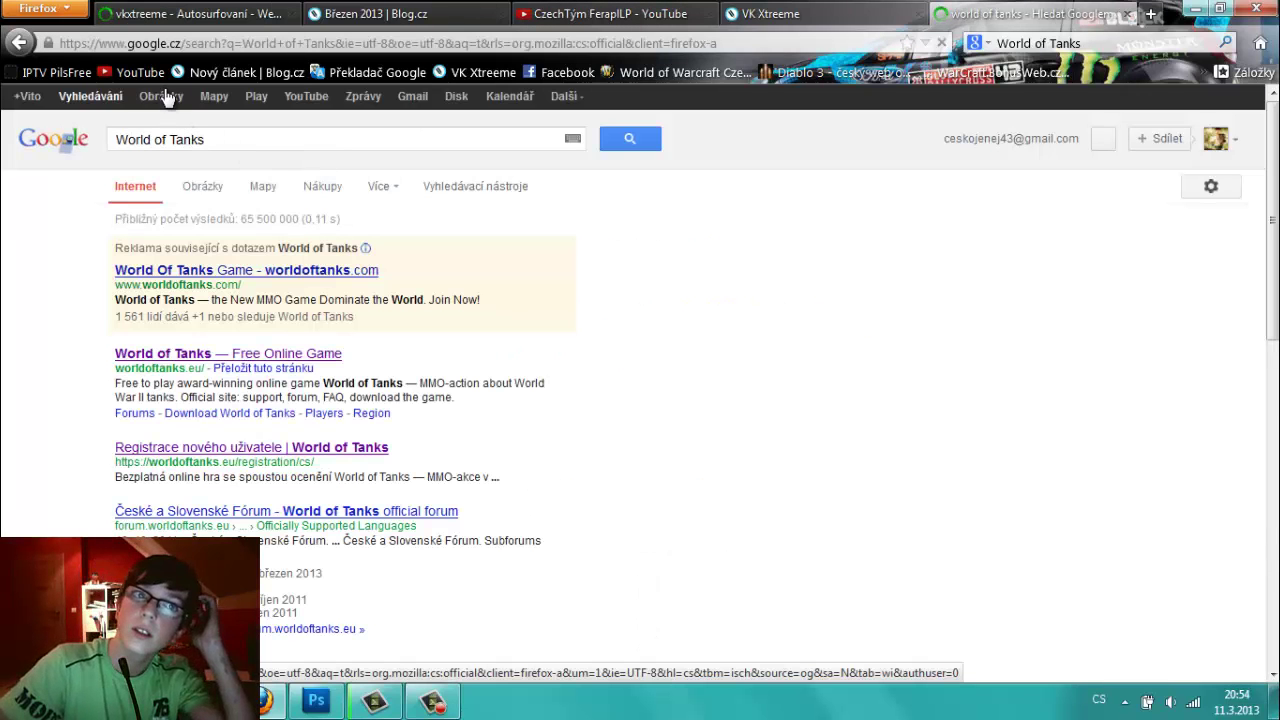
{"action": "left_click", "coordinate": [163, 97]}
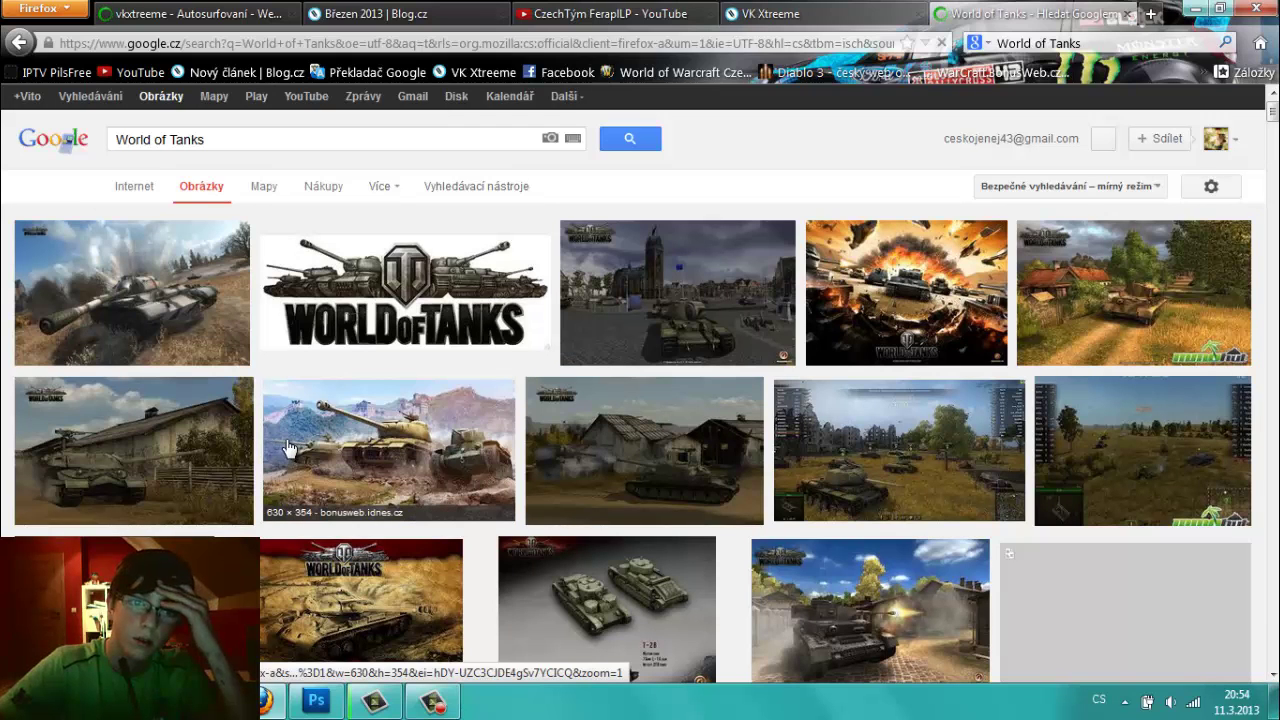
{"action": "left_click", "coordinate": [316, 700]}
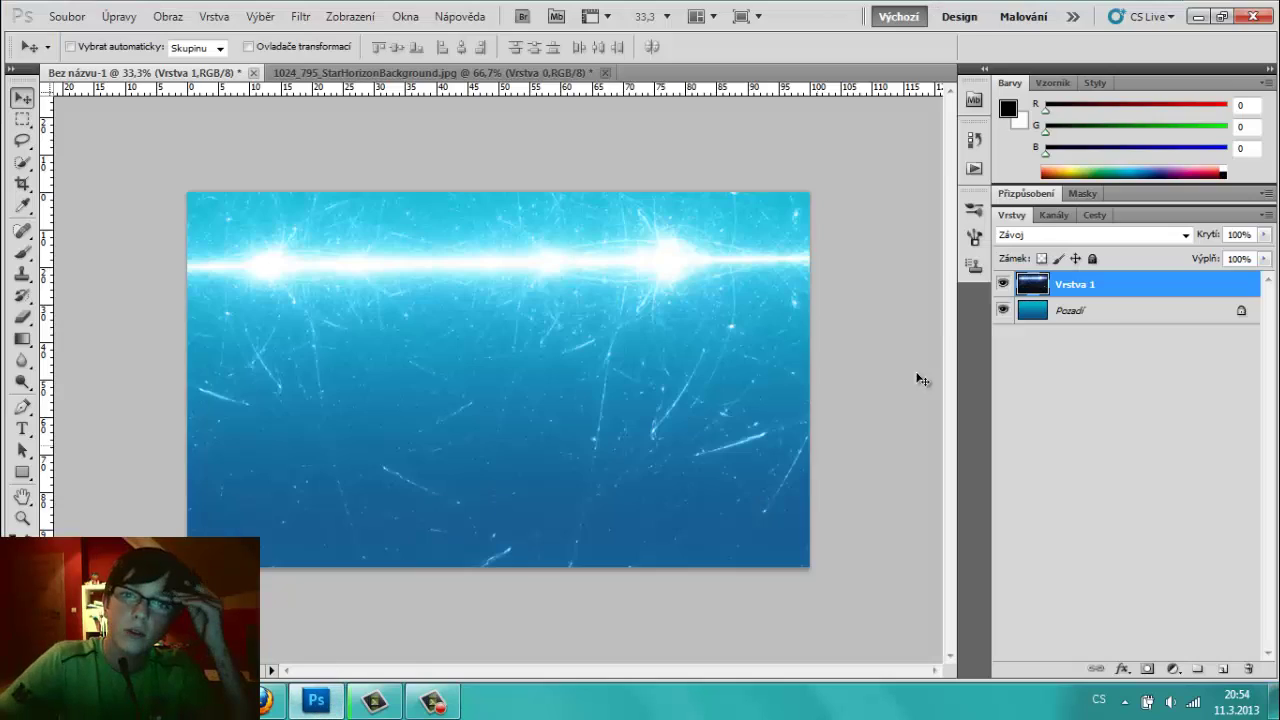
- On the Pozadí layer, set the gradient's left stop to dark brown 3f2620
{"action": "left_click", "coordinate": [1115, 314]}
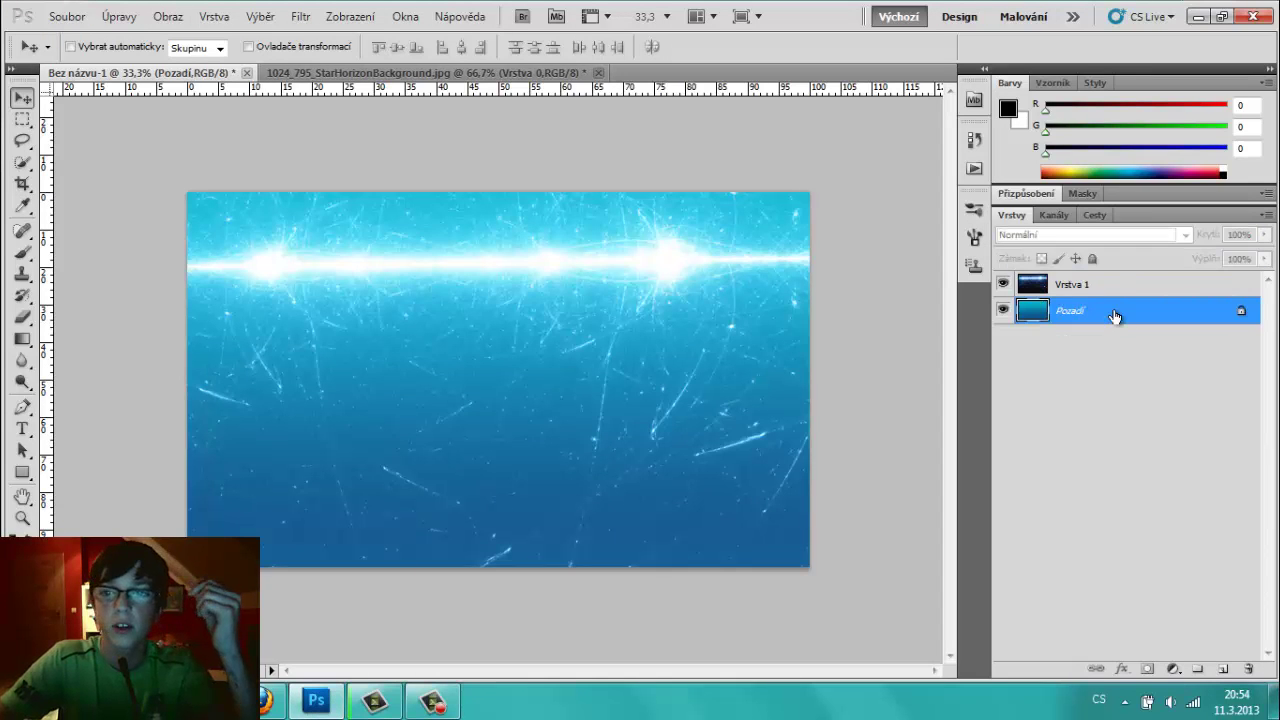
{"action": "left_click", "coordinate": [22, 340]}
{"action": "left_click", "coordinate": [105, 48]}
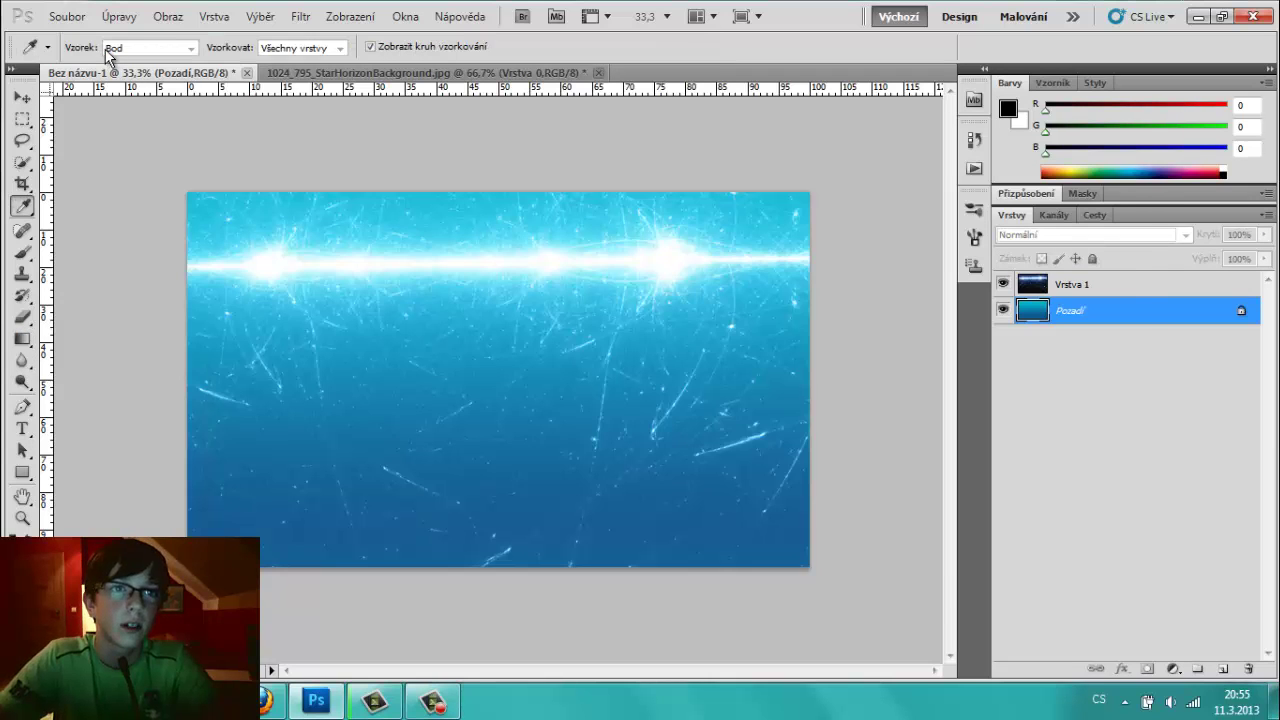
{"action": "left_click", "coordinate": [759, 458]}
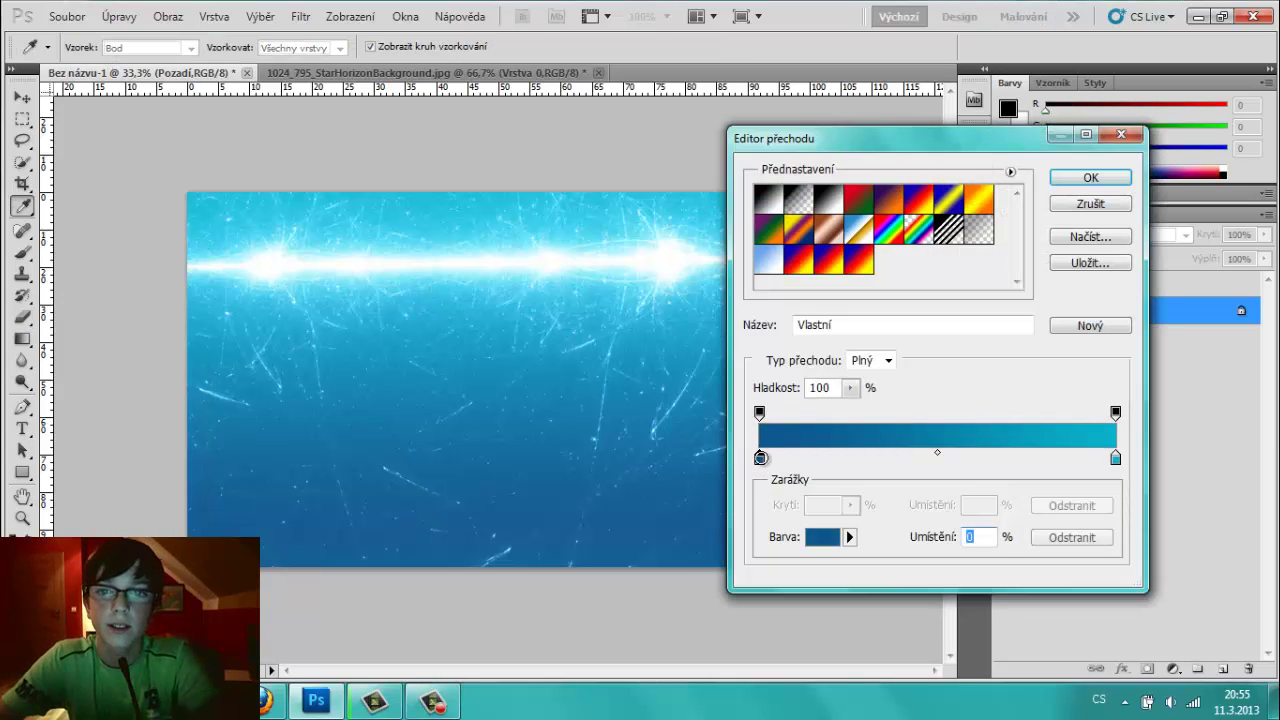
{"action": "double_click", "coordinate": [759, 458]}
{"action": "left_click", "coordinate": [681, 432]}
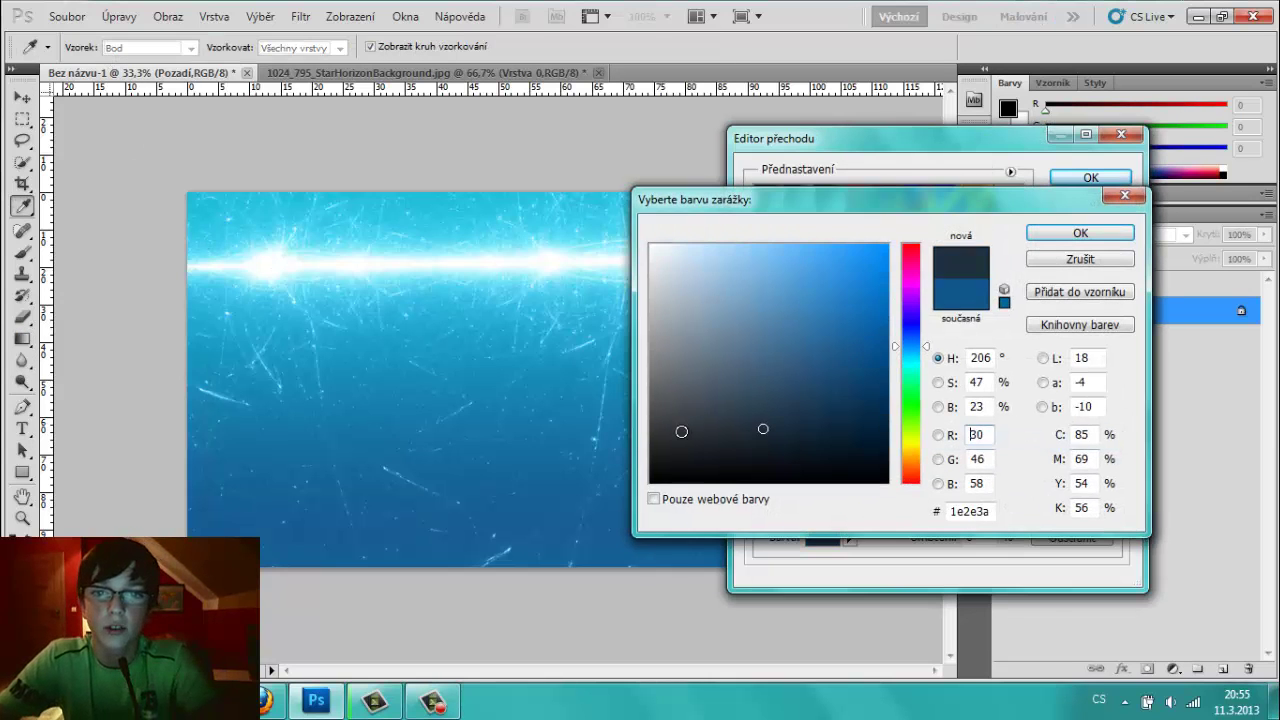
{"action": "left_click", "coordinate": [912, 476]}
{"action": "left_click", "coordinate": [767, 424]}
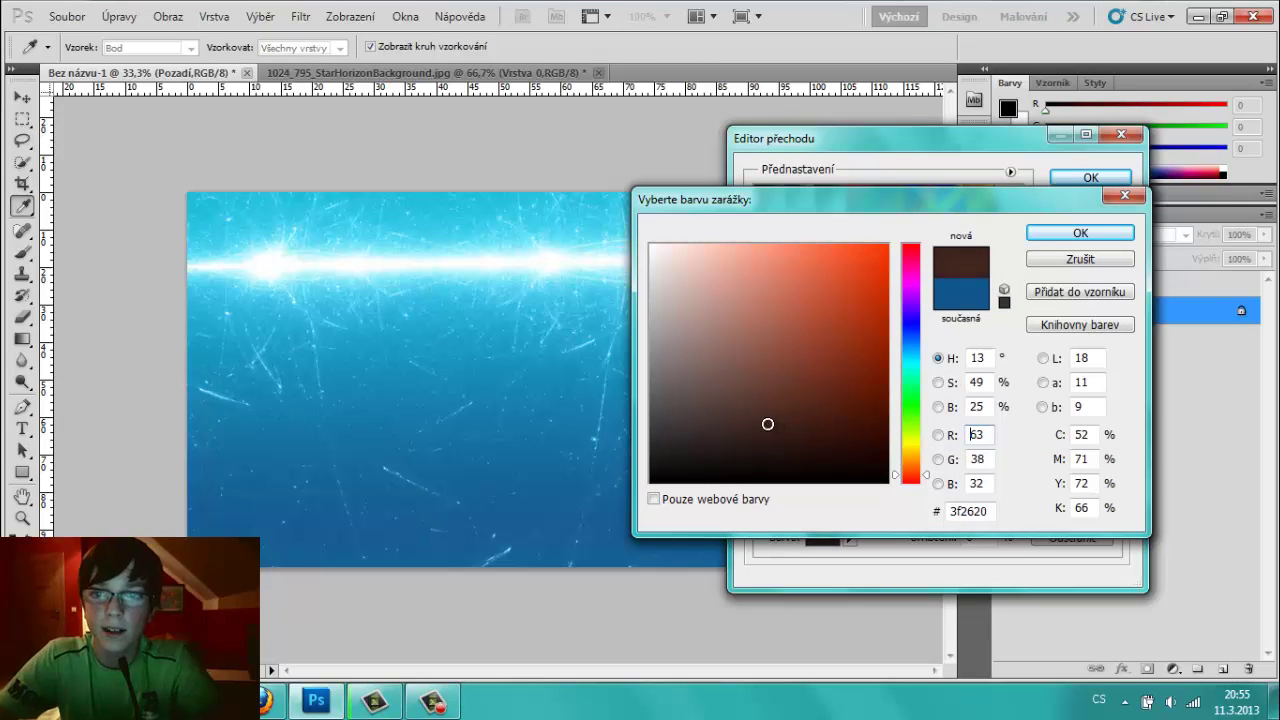
{"action": "left_click", "coordinate": [1078, 233]}
- Set the right gradient stop to dark green and accept the gradient
{"action": "double_click", "coordinate": [1116, 459]}
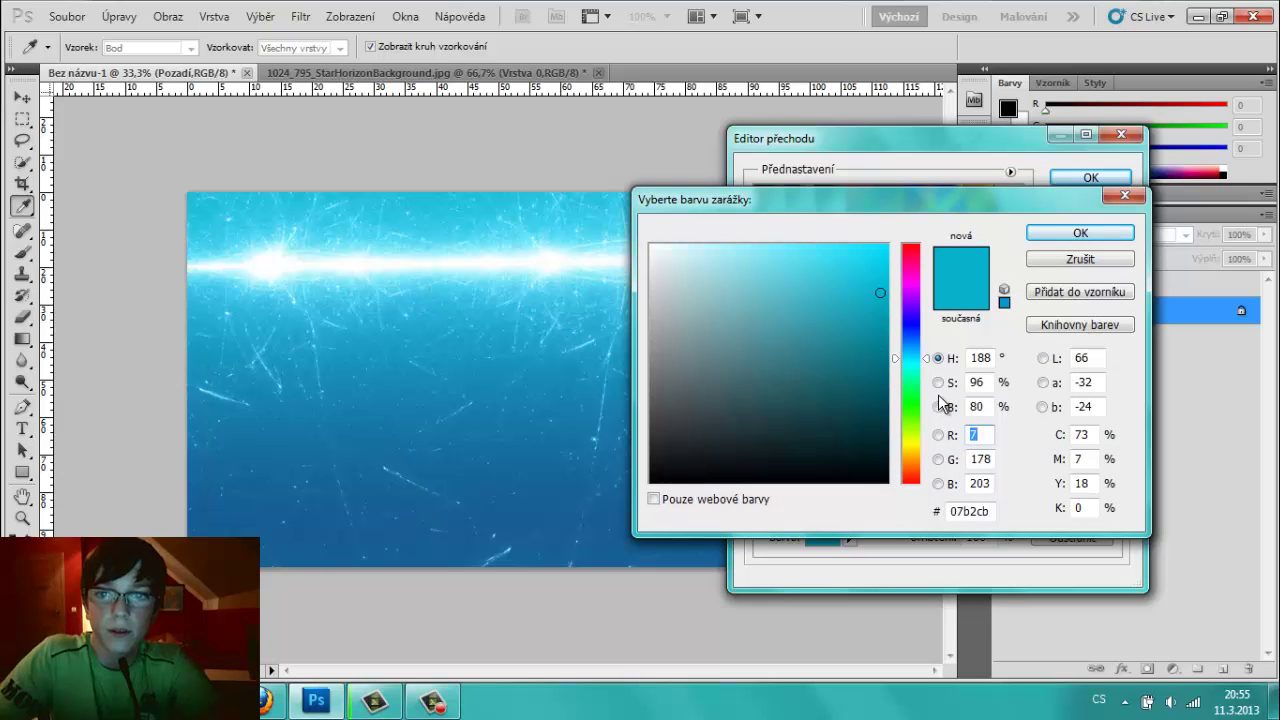
{"action": "left_click", "coordinate": [909, 400]}
{"action": "left_click", "coordinate": [817, 354]}
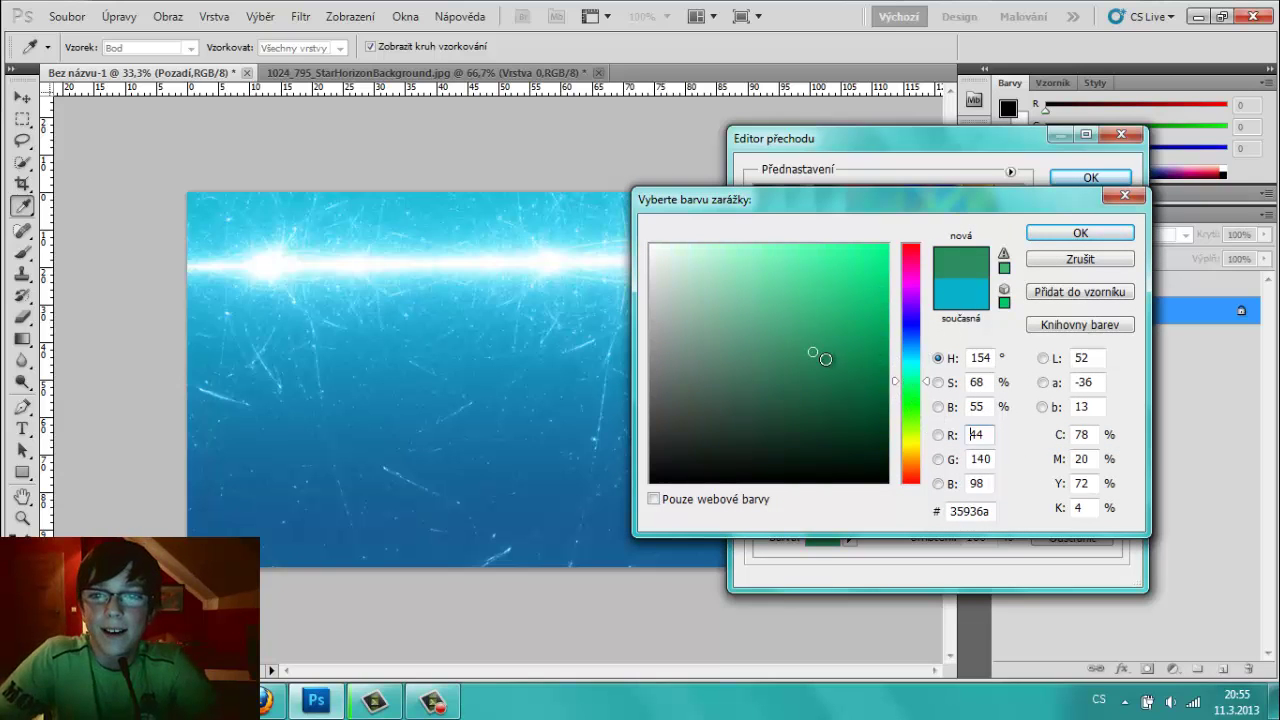
{"action": "left_click", "coordinate": [907, 398]}
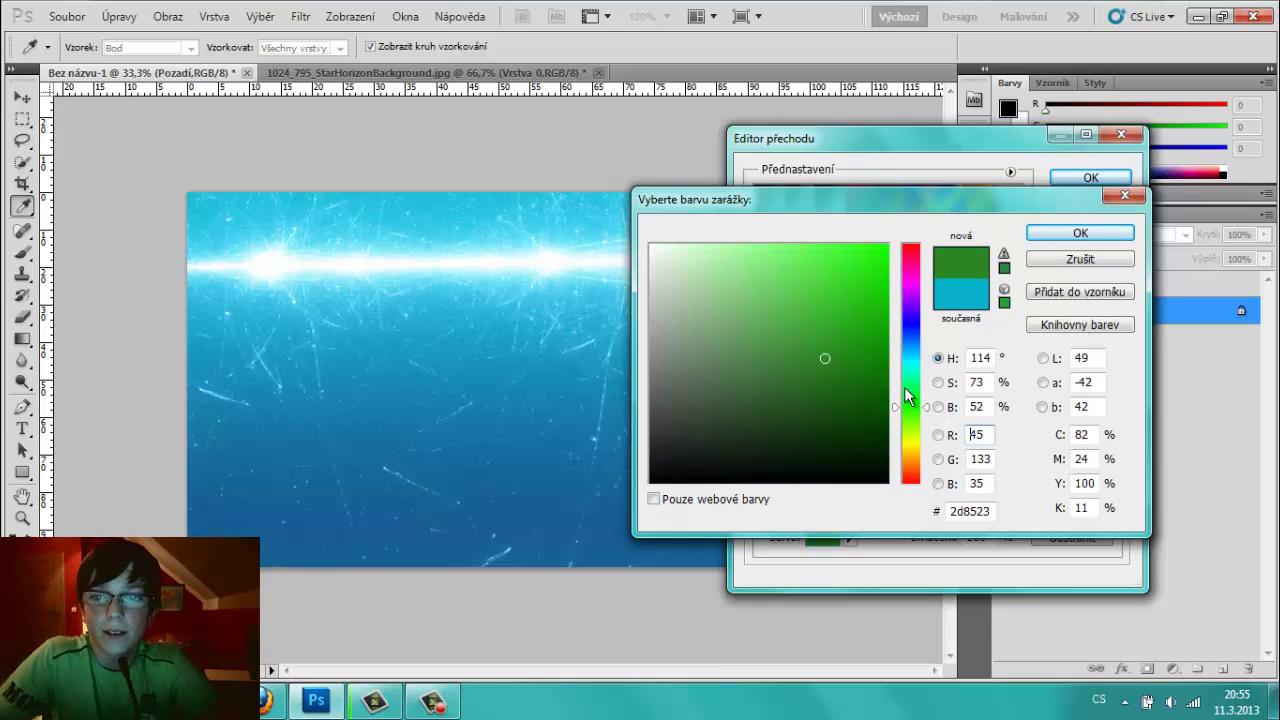
{"action": "left_click", "coordinate": [1040, 235]}
{"action": "left_click", "coordinate": [1092, 177]}
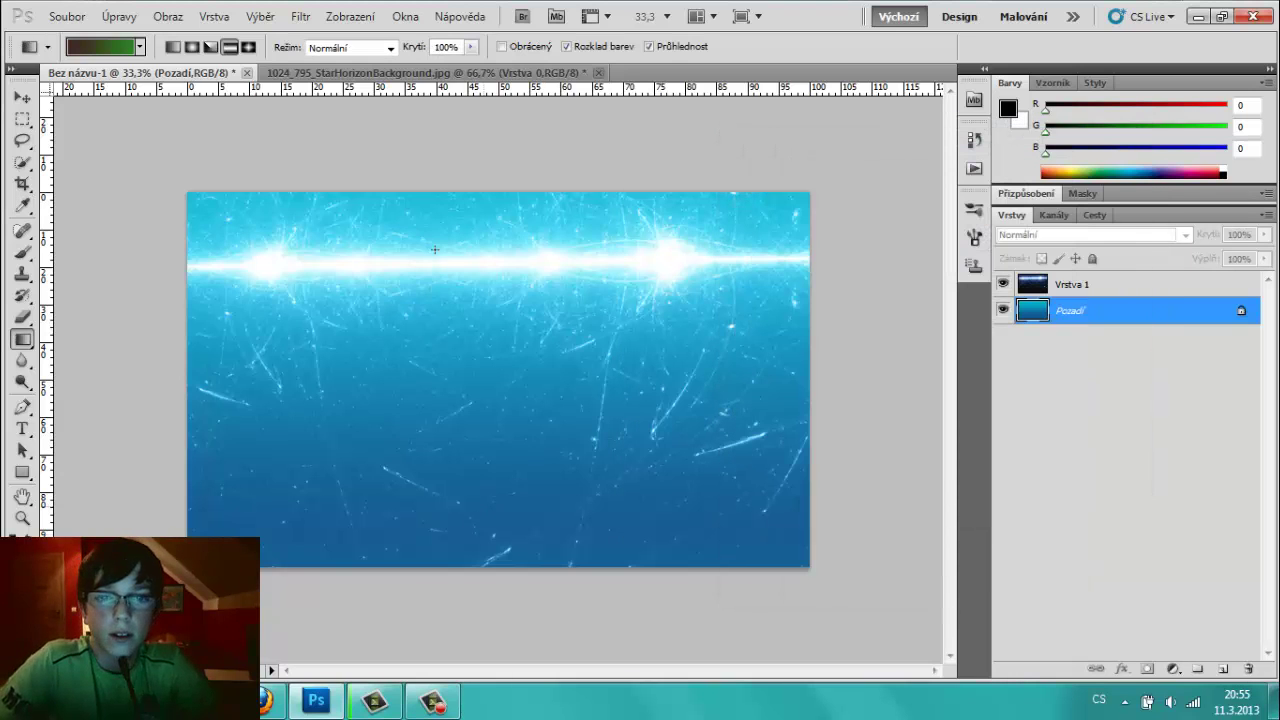
- Fill Pozadí with the brown-to-green gradient, then delete that layer
{"action": "left_click_drag", "start_coordinate": [455, 365], "coordinate": [482, 519]}
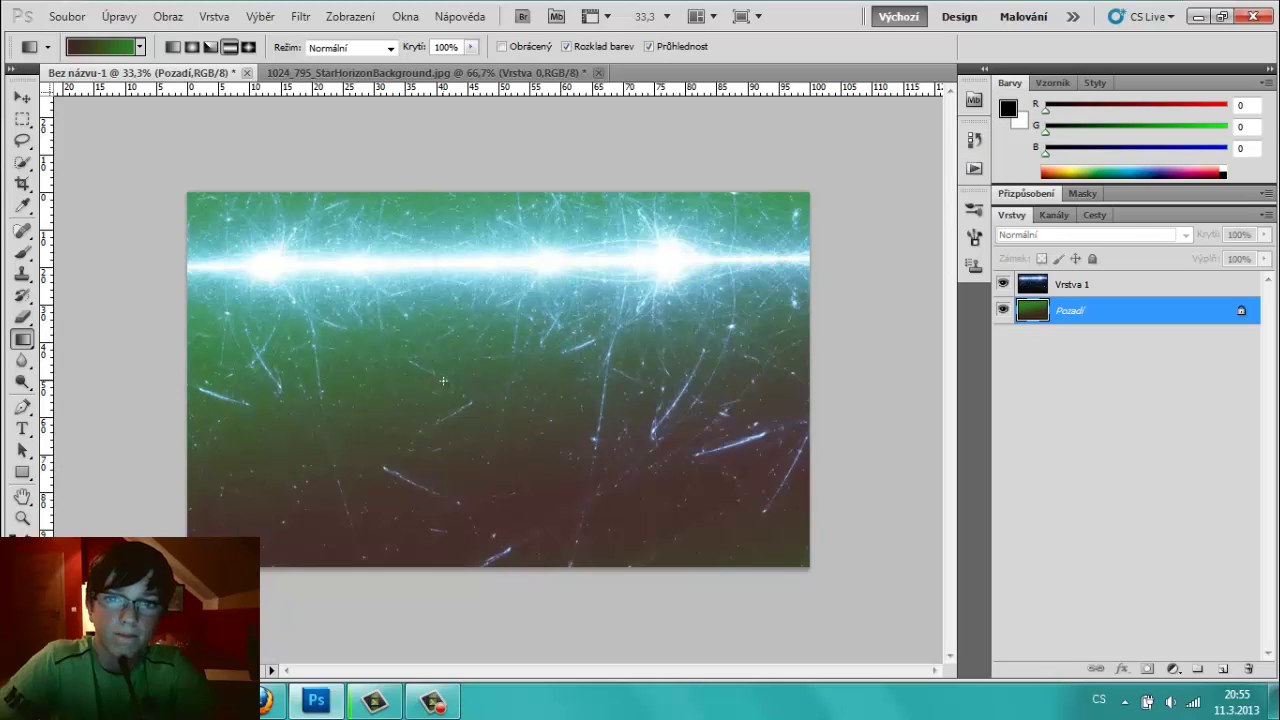
{"action": "key", "text": "Delete"}
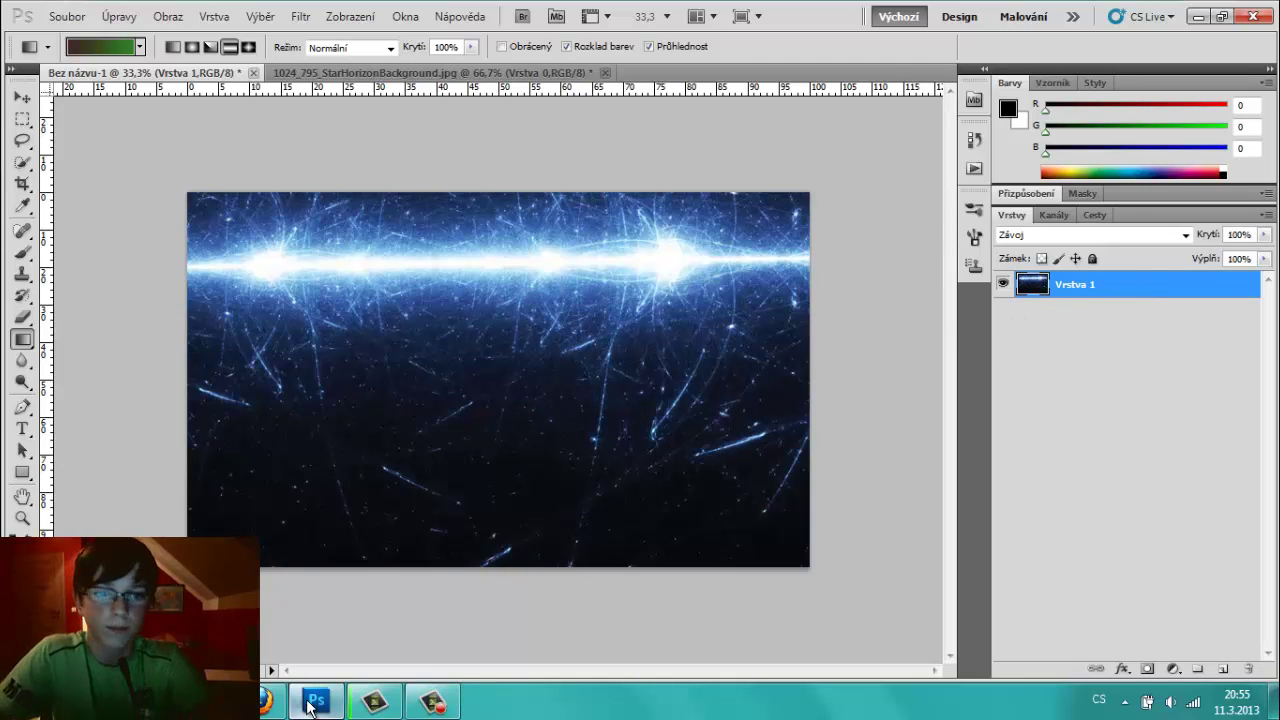
{"action": "left_click", "coordinate": [268, 702]}
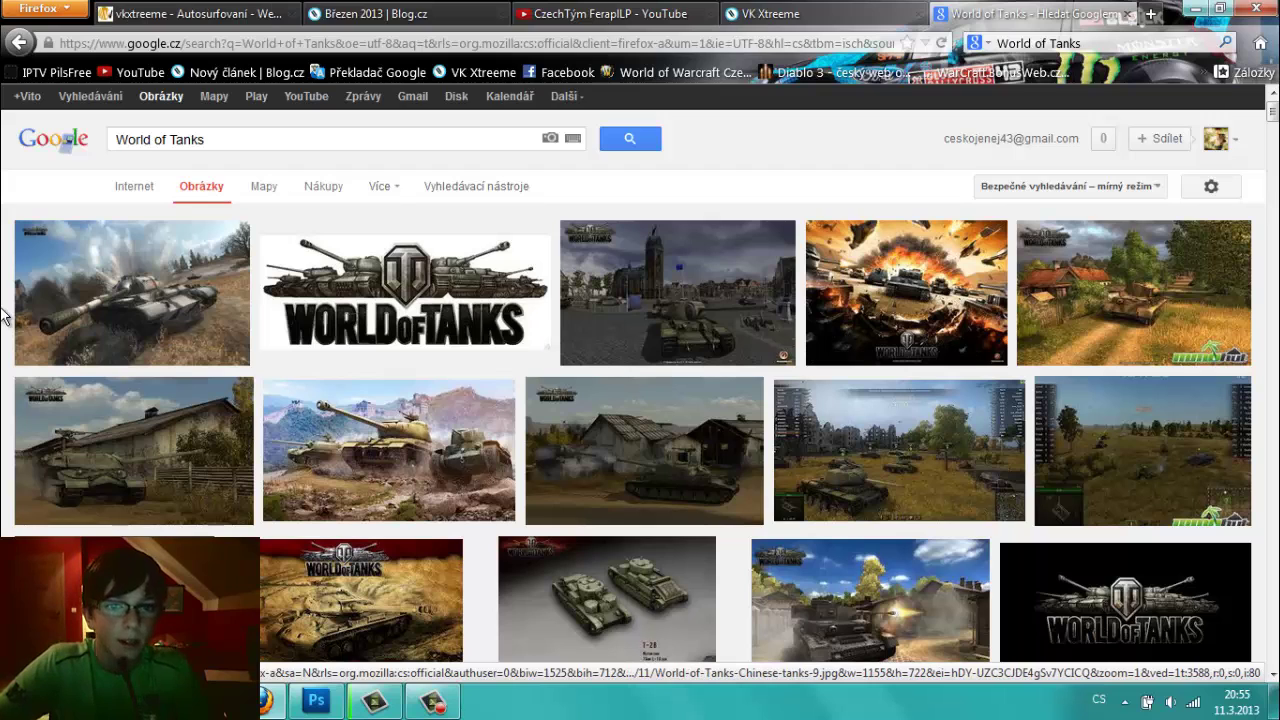
- Open the colliding-tanks wallpaper full size and drag it into Photoshop as Vrstva 2
{"action": "scroll", "coordinate": [6, 290], "scroll_direction": "down", "scroll_amount": 5}
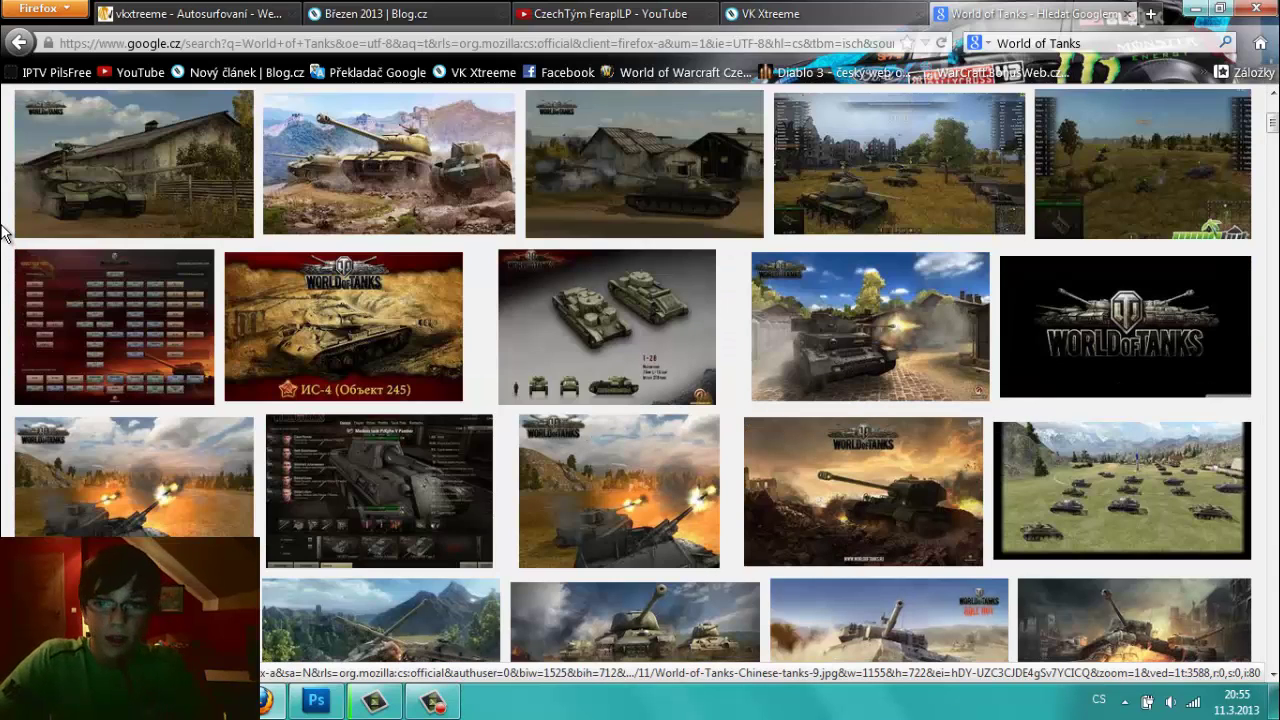
{"action": "scroll", "coordinate": [6, 232], "scroll_direction": "down", "scroll_amount": 2}
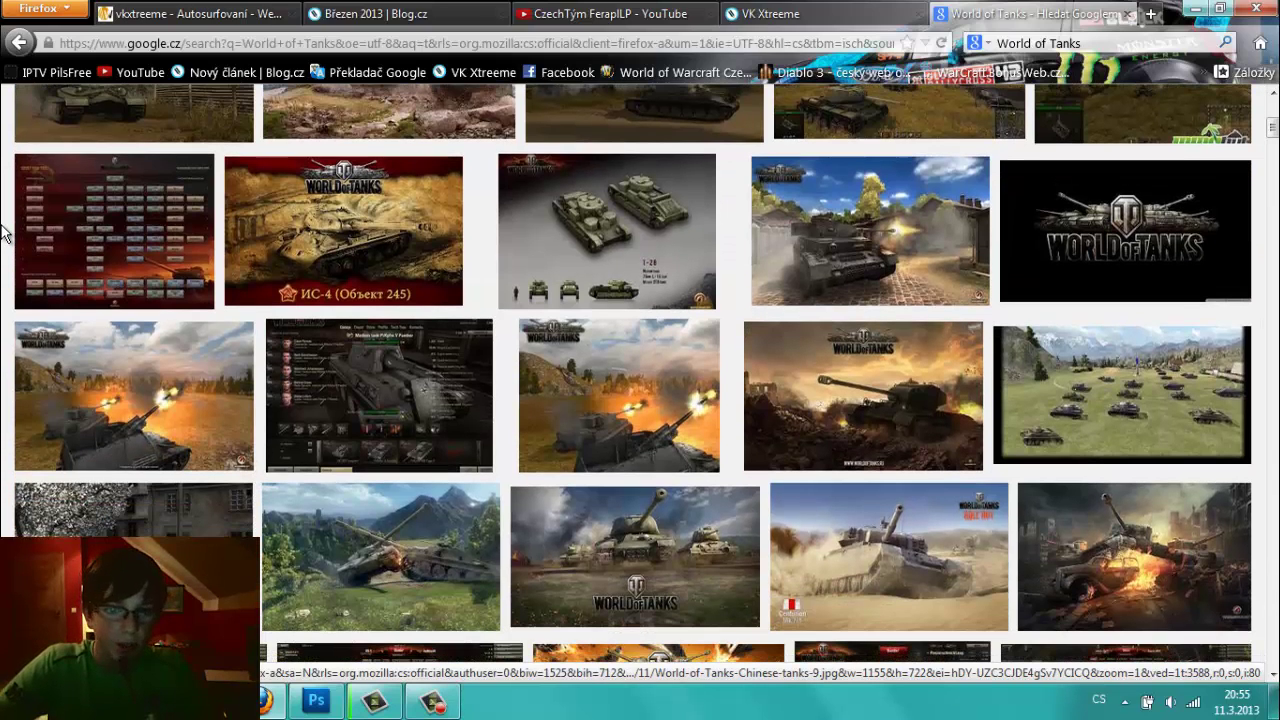
{"action": "left_click", "coordinate": [341, 545]}
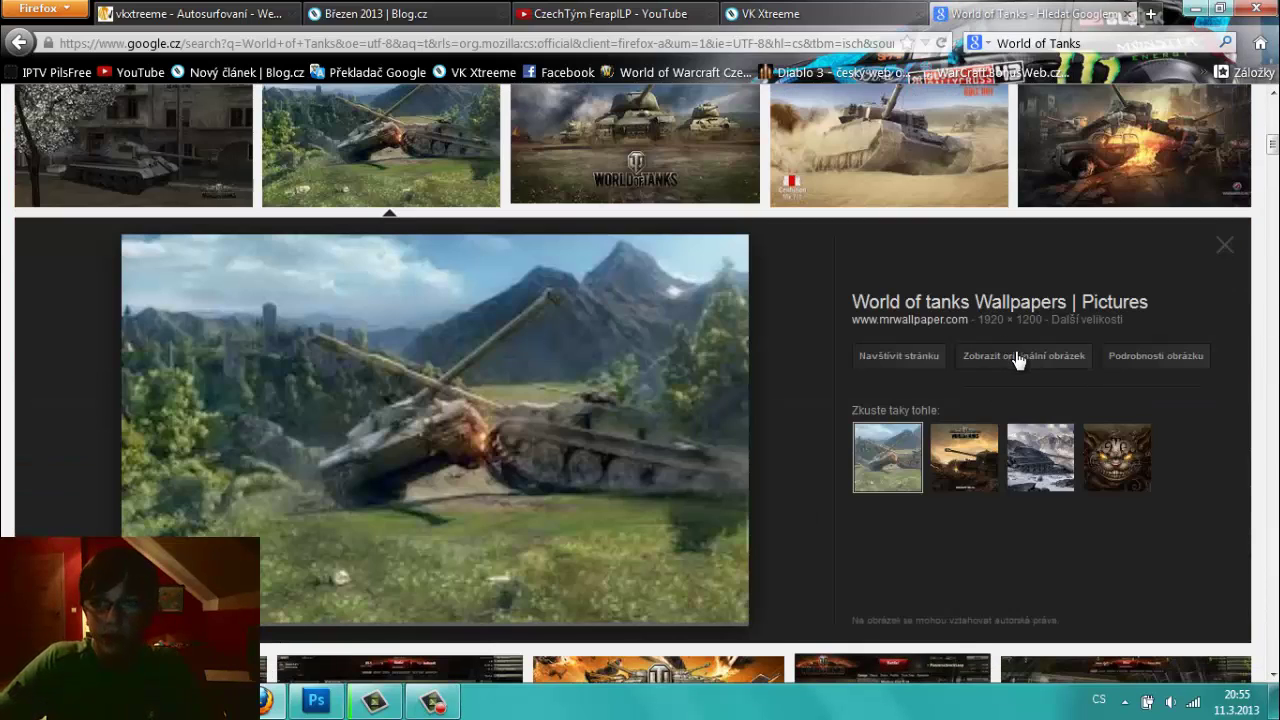
{"action": "left_click", "coordinate": [1019, 358]}
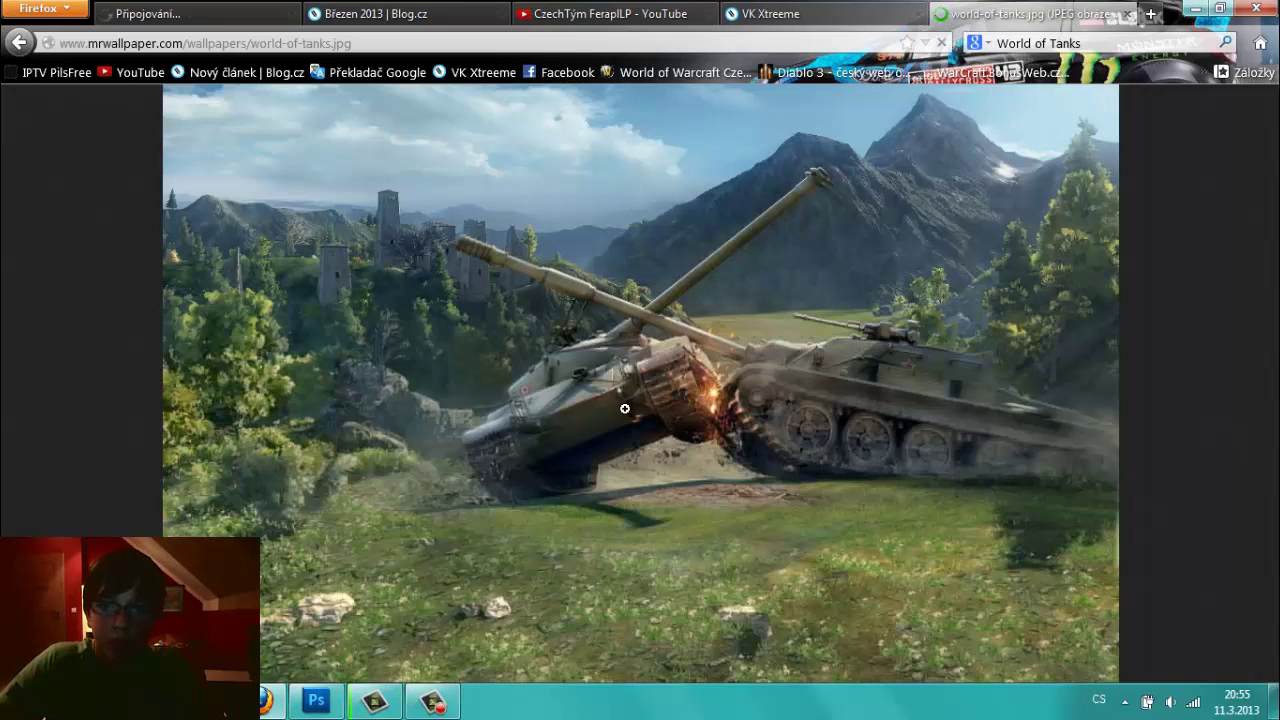
{"action": "mouse_move", "coordinate": [628, 375]}
{"action": "left_mouse_down"}
{"action": "mouse_move", "coordinate": [316, 705]}
{"action": "mouse_move", "coordinate": [428, 404]}
{"action": "left_mouse_up"}
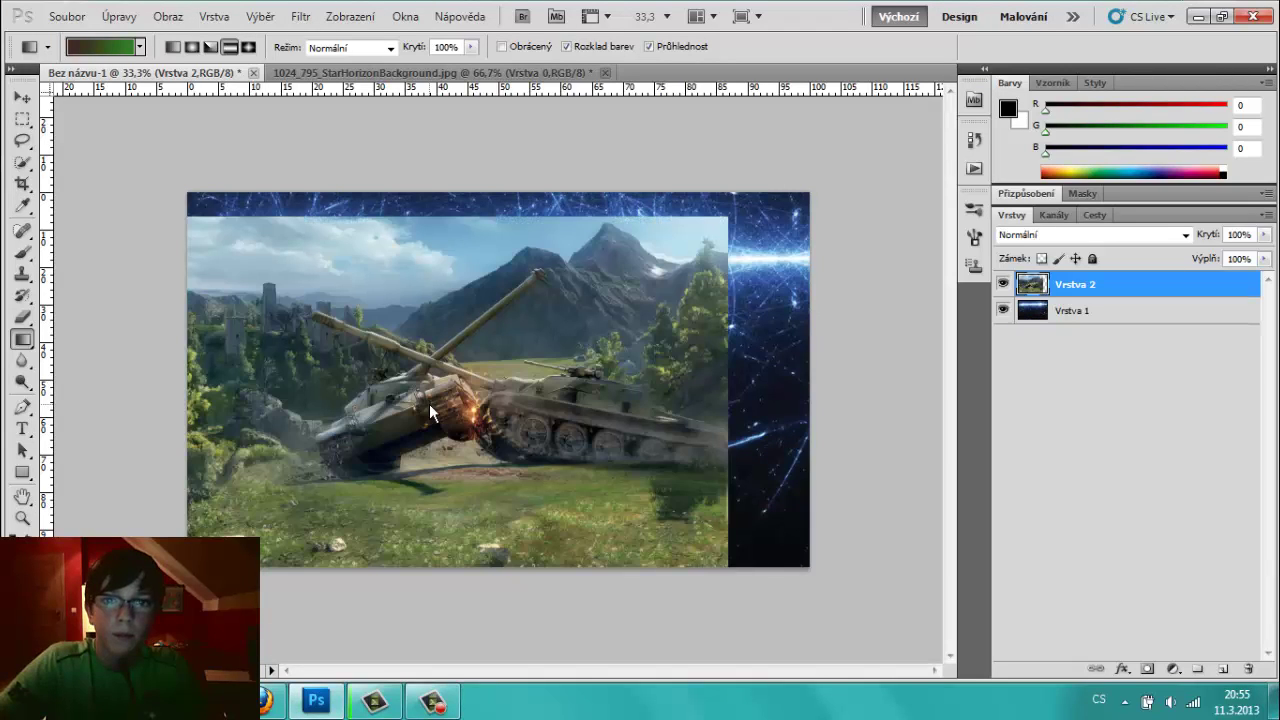
- Stretch tank layer Vrstva 2 to fill the canvas, then delete star layer Vrstva 1
{"action": "left_click", "coordinate": [22, 97]}
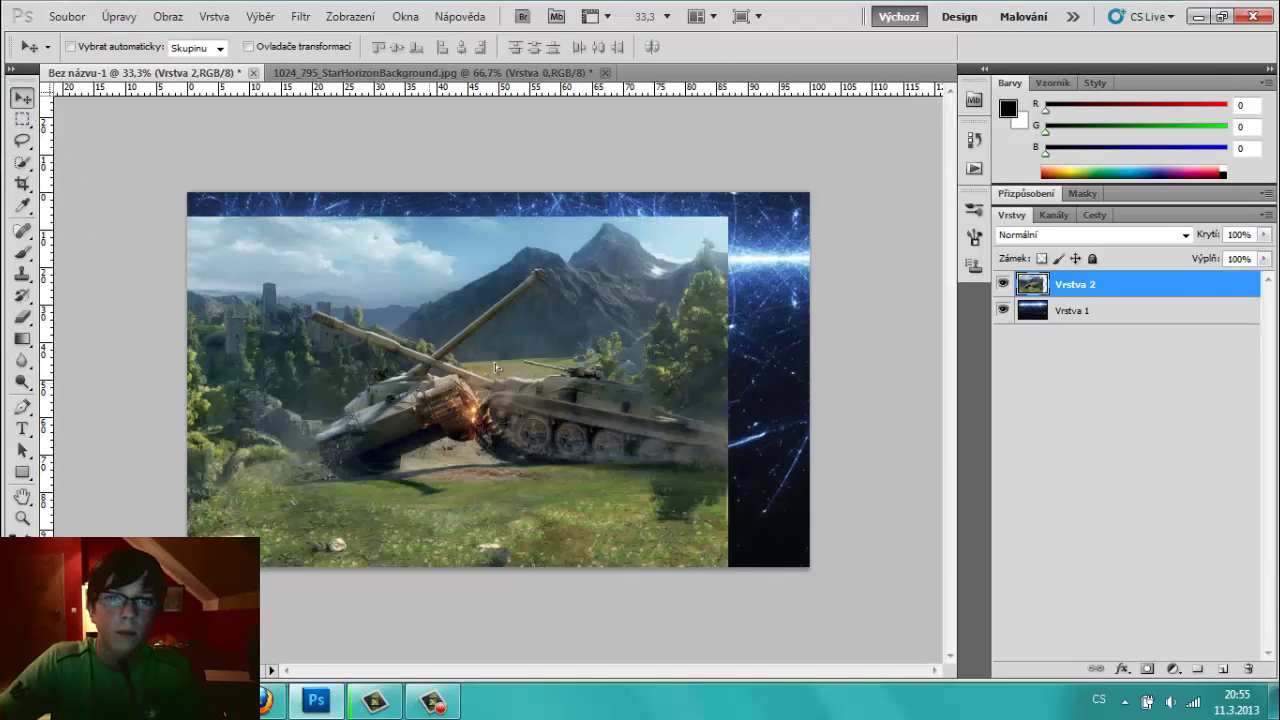
{"action": "mouse_move", "coordinate": [395, 390]}
{"action": "left_mouse_down"}
{"action": "mouse_move", "coordinate": [473, 365]}
{"action": "mouse_move", "coordinate": [446, 377]}
{"action": "left_mouse_up"}
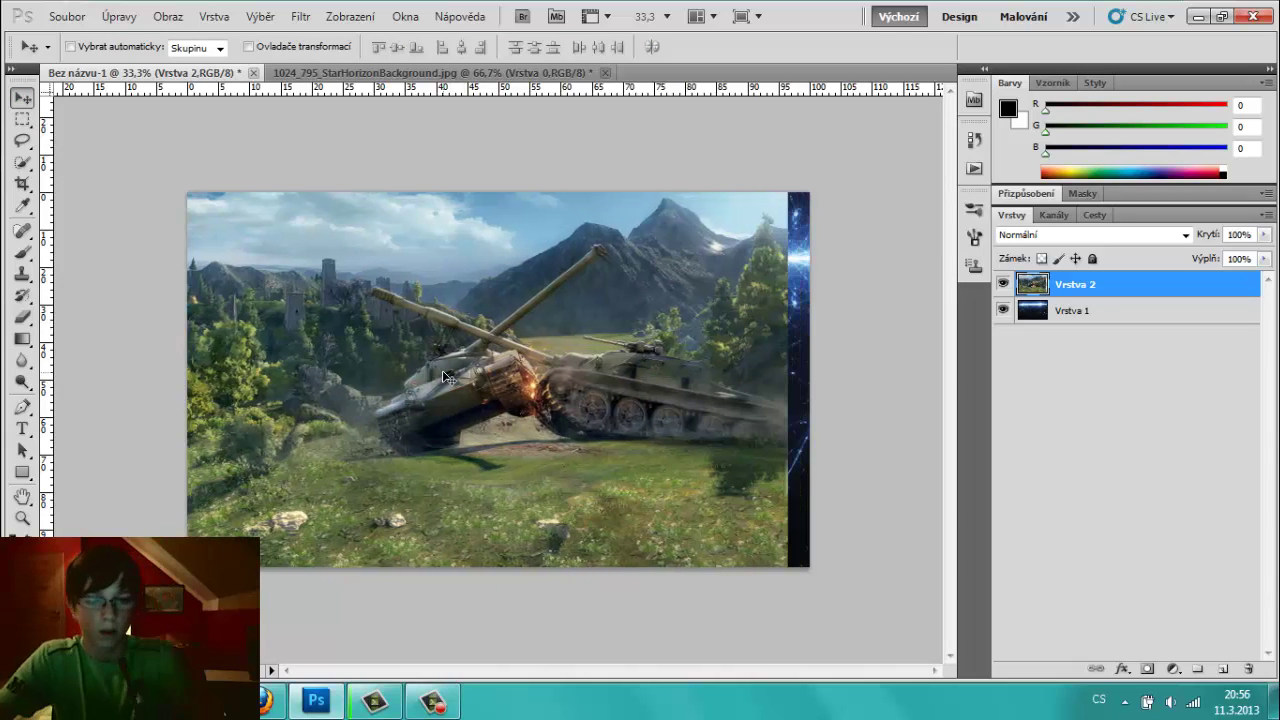
{"action": "key", "text": "ctrl+t"}
{"action": "mouse_move", "coordinate": [789, 567]}
{"action": "left_mouse_down"}
{"action": "mouse_move", "coordinate": [815, 590]}
{"action": "mouse_move", "coordinate": [816, 577]}
{"action": "left_mouse_up"}
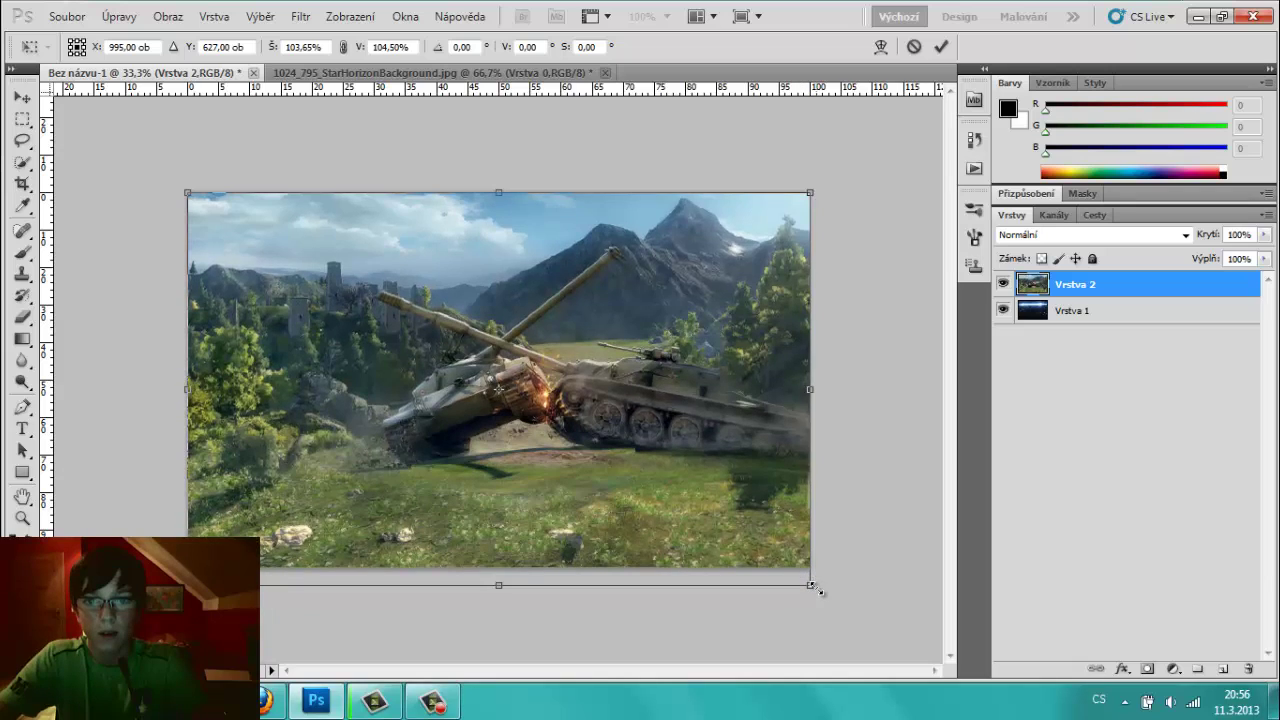
{"action": "key", "text": "Return"}
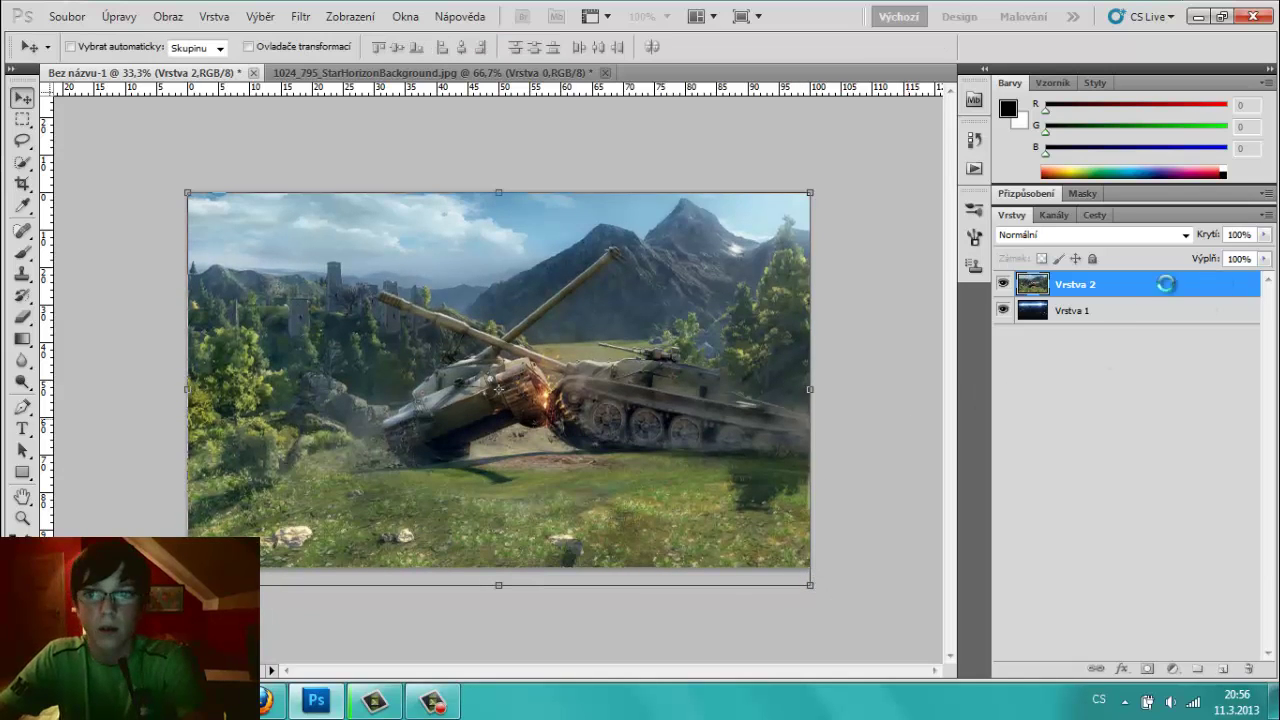
{"action": "left_click", "coordinate": [1112, 322]}
{"action": "key", "text": "Delete"}
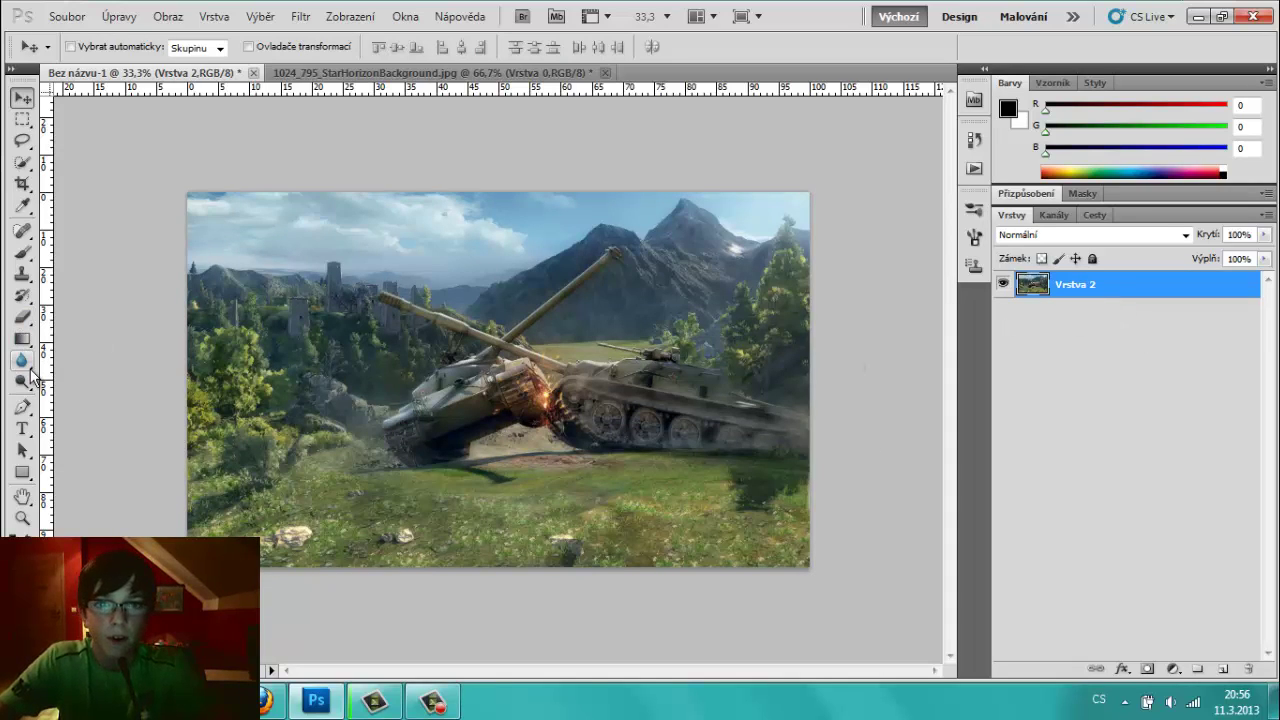
- Start opening an image from the downloads folder, jumping the file list toward the flare files
{"action": "left_click", "coordinate": [22, 338]}
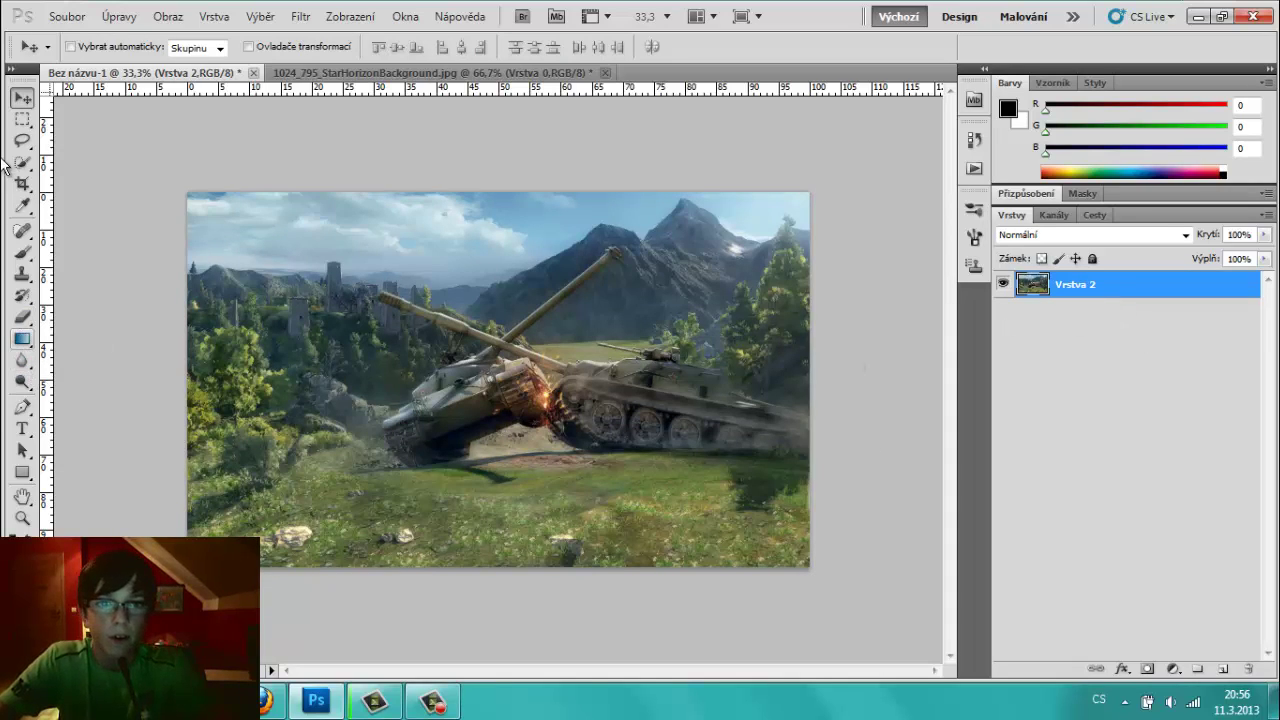
{"action": "left_click", "coordinate": [67, 17]}
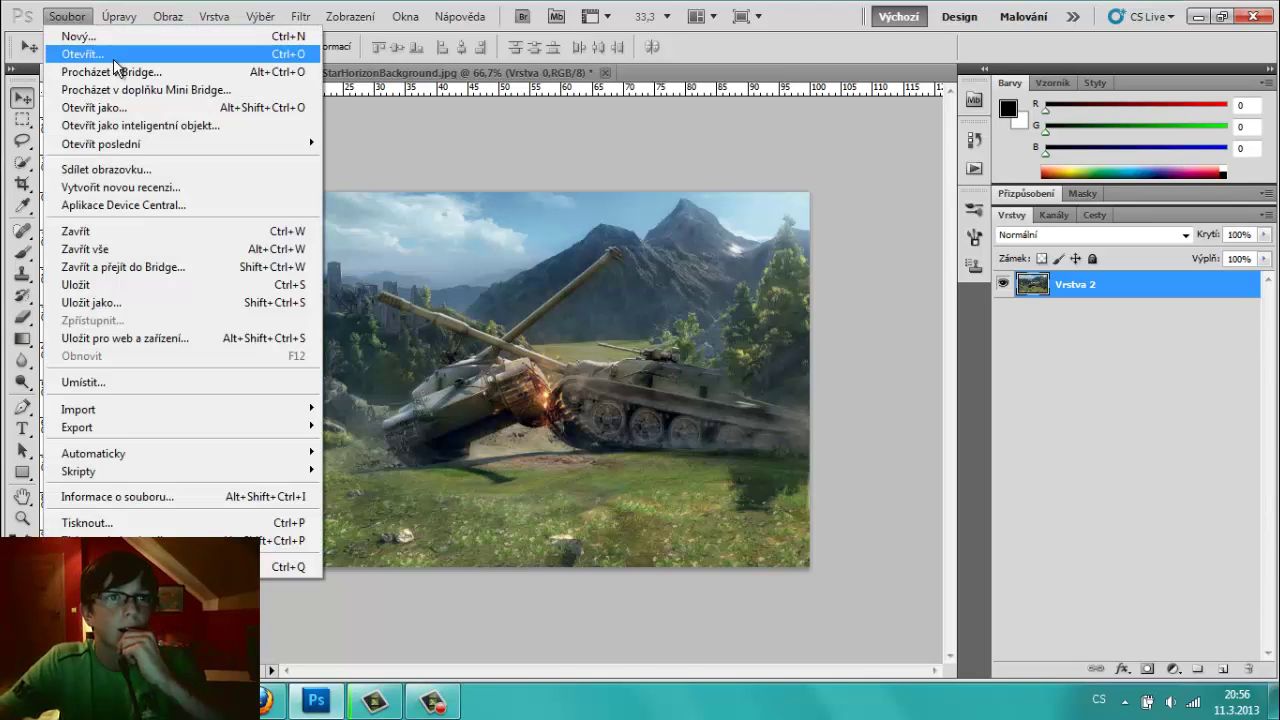
{"action": "left_click", "coordinate": [113, 58]}
{"action": "left_click", "coordinate": [730, 291]}
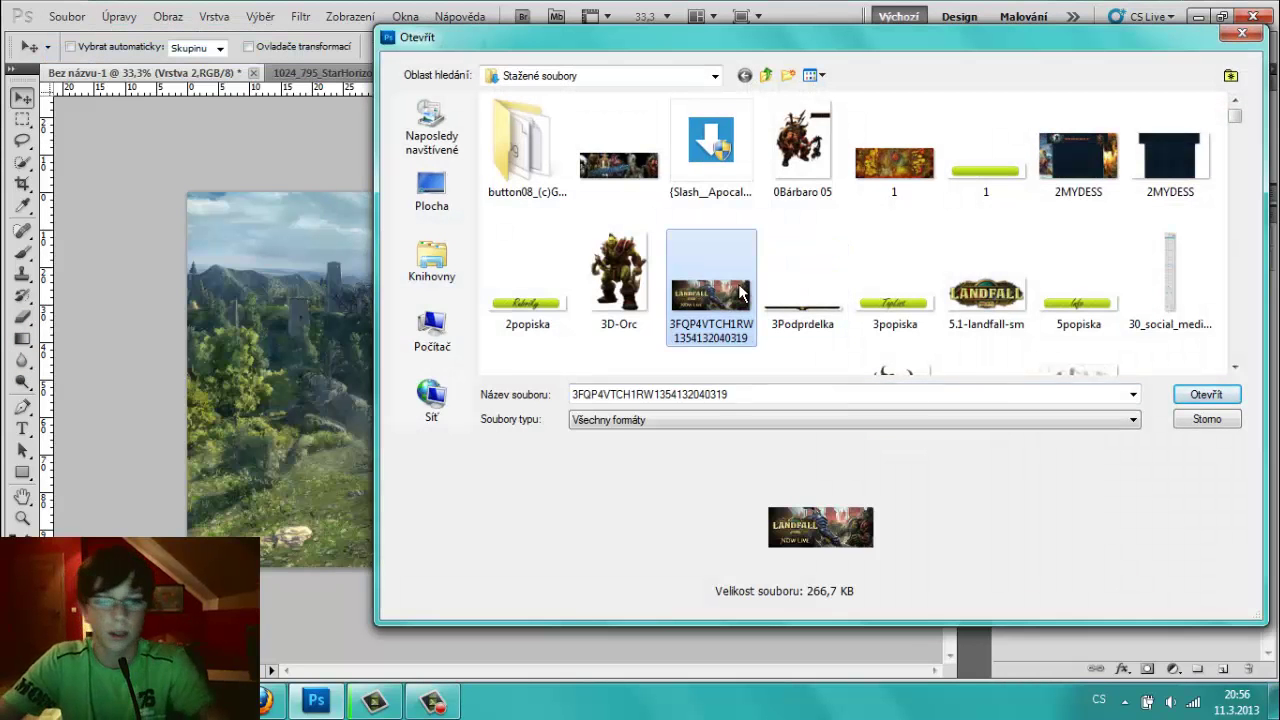
{"action": "key", "text": "f"}
{"action": "key", "text": "l"}
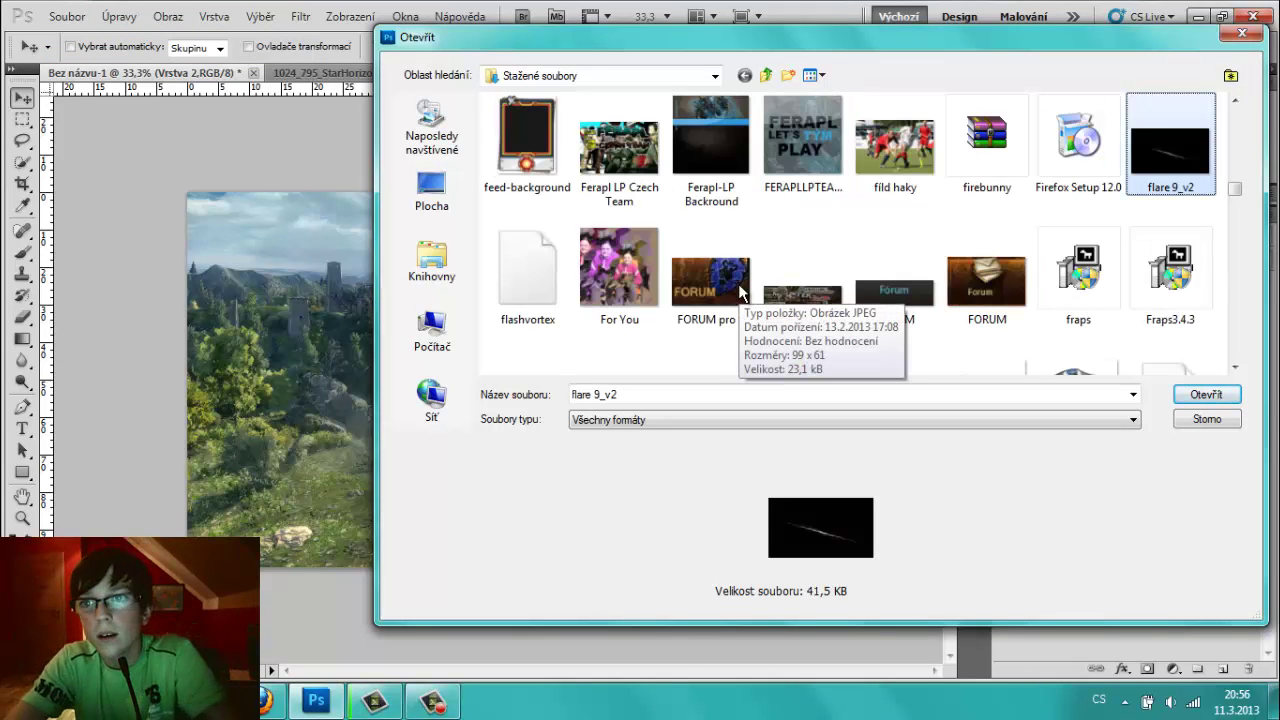
{"action": "key", "text": "Down"}
{"action": "key", "text": "Down"}
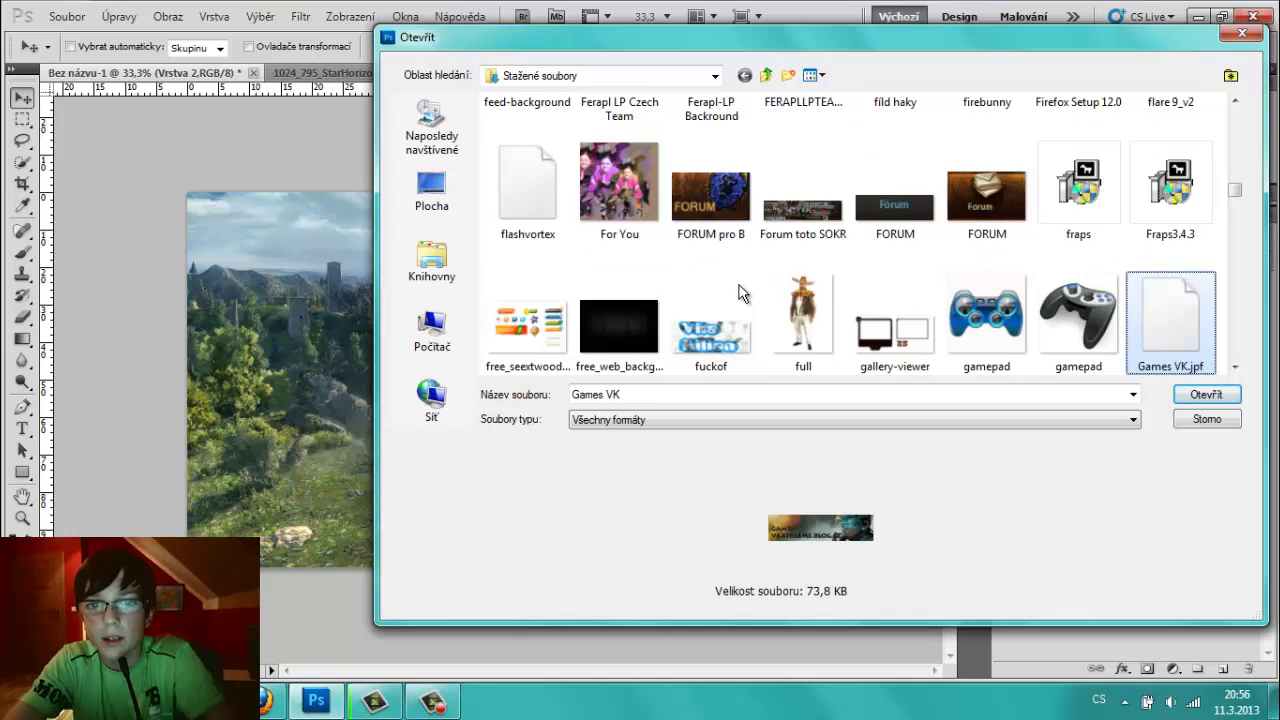
{"action": "key", "text": "Up"}
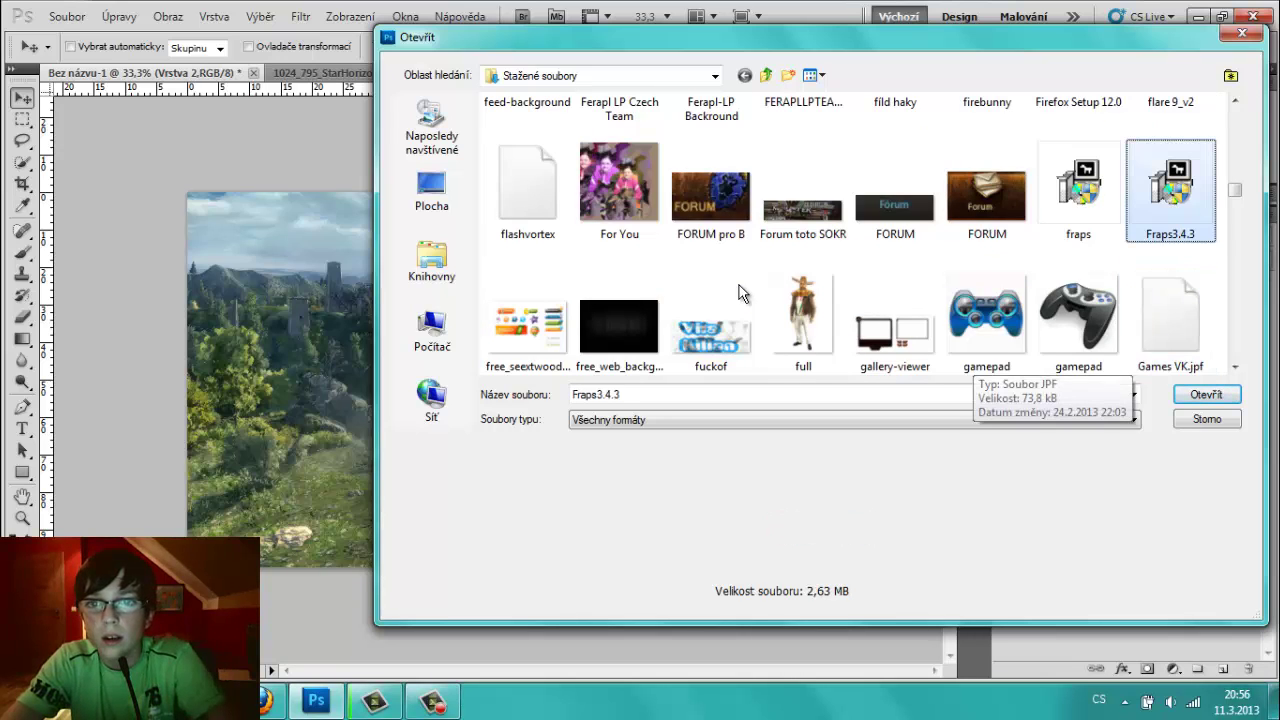
{"action": "key", "text": "Up"}
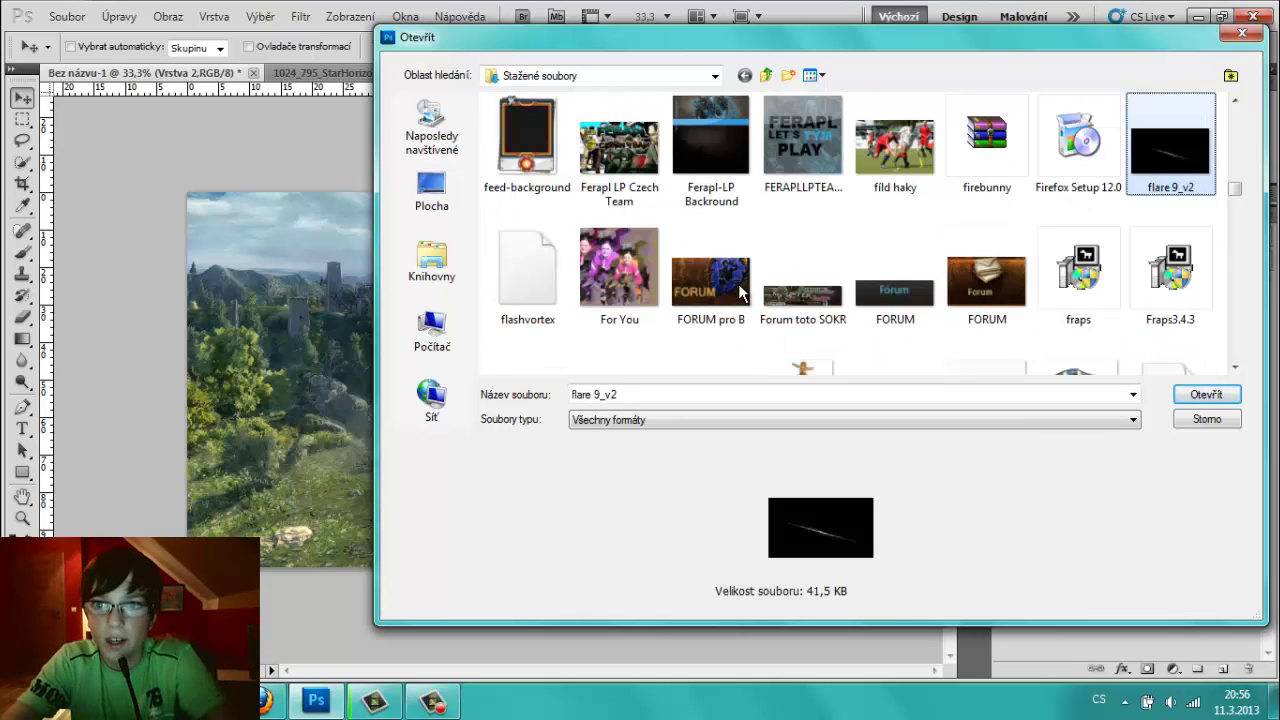
{"action": "key", "text": "Up"}
- Browse the downloads files and open flare 9_v2.jpg, which raises a locked-layer warning
{"action": "key", "text": "Left"}
{"action": "key", "text": "Up"}
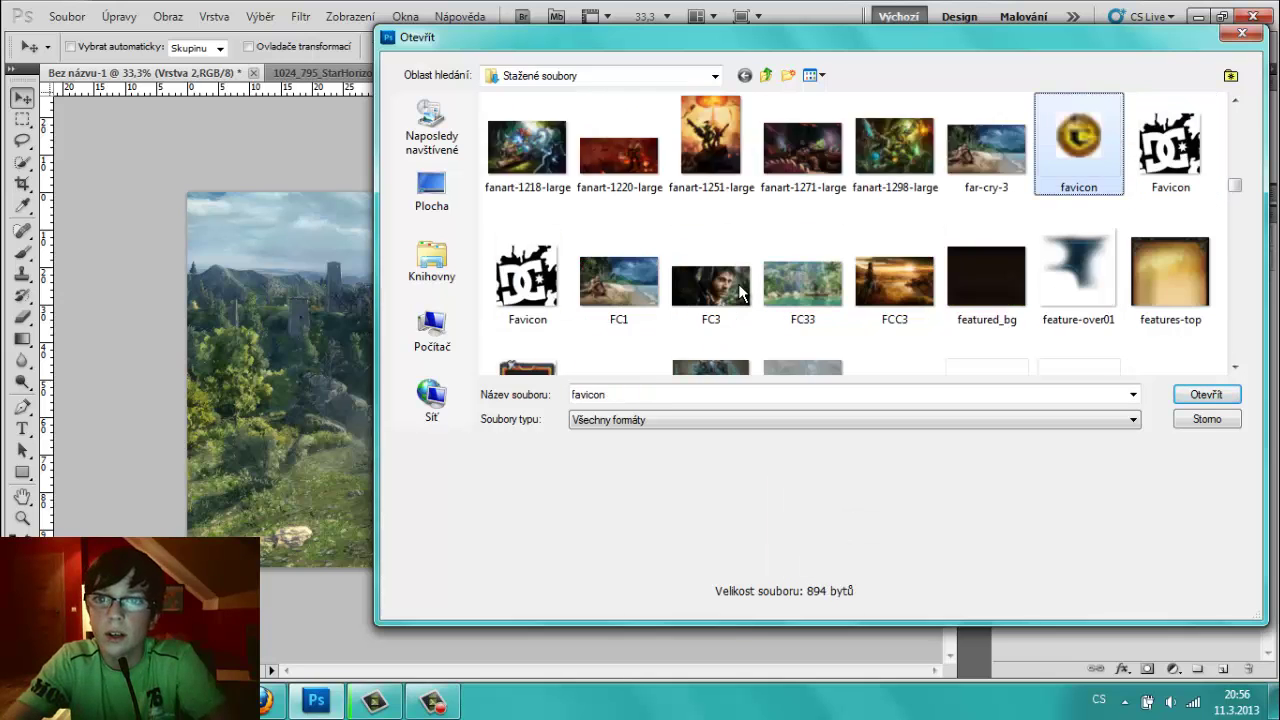
{"action": "key", "text": "Up"}
{"action": "key", "text": "Up"}
{"action": "key", "text": "Up"}
{"action": "key", "text": "Up"}
{"action": "key", "text": "Up"}
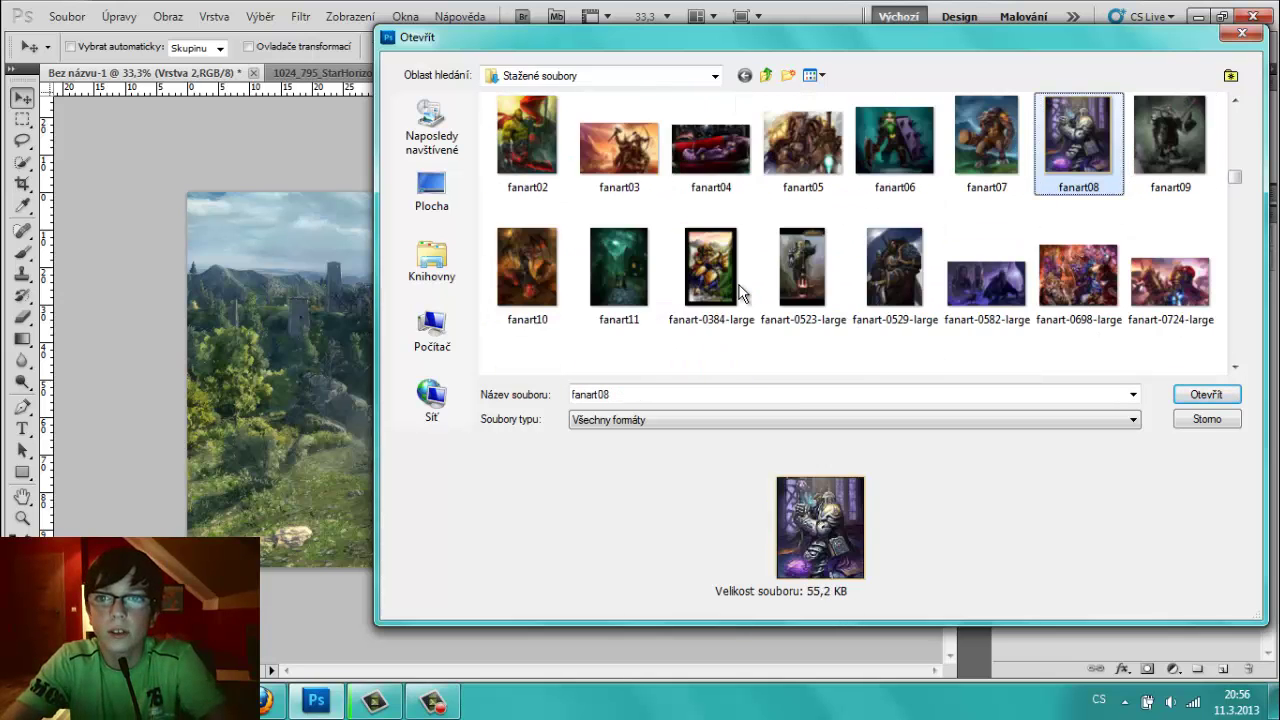
{"action": "key", "text": "Up"}
{"action": "key", "text": "Up"}
{"action": "key", "text": "Up"}
{"action": "key", "text": "Up"}
{"action": "key", "text": "Up"}
{"action": "key", "text": "Up"}
{"action": "key", "text": "Up"}
{"action": "key", "text": "Up"}
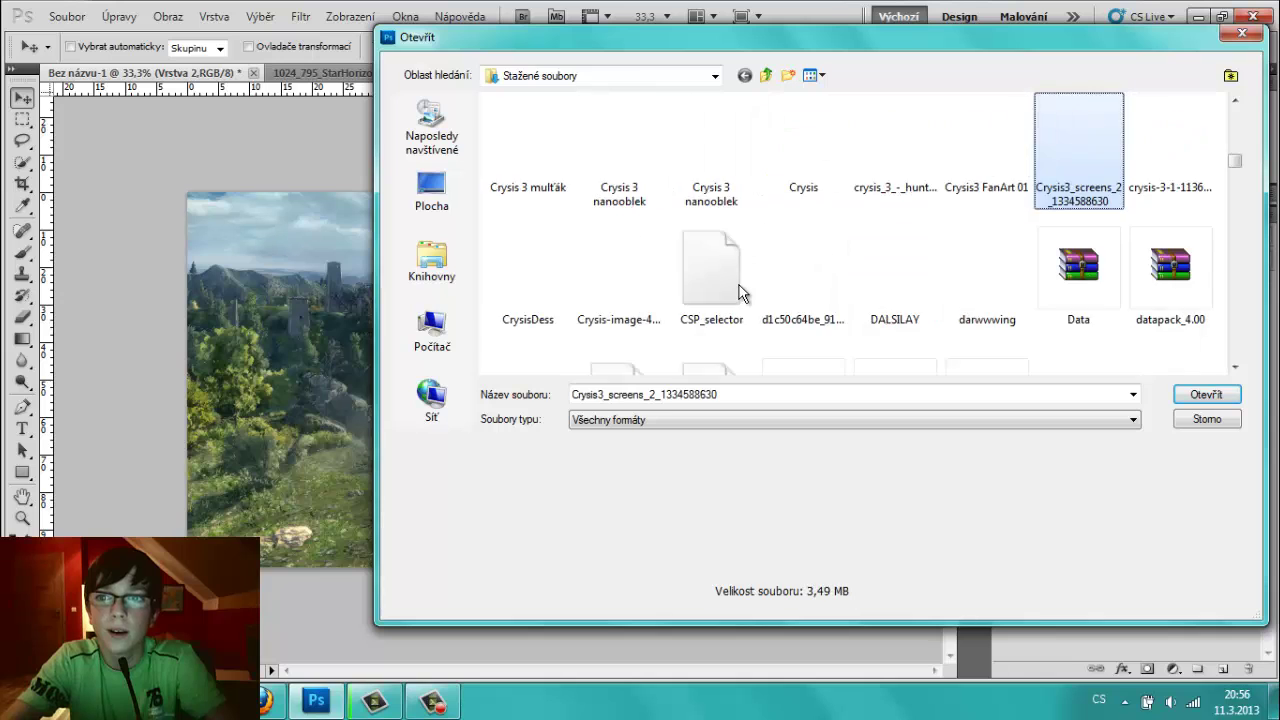
{"action": "key", "text": "Up"}
{"action": "key", "text": "Up"}
{"action": "key", "text": "Up"}
{"action": "key", "text": "Up"}
{"action": "key", "text": "Up"}
{"action": "key", "text": "Up"}
{"action": "key", "text": "Up"}
{"action": "key", "text": "Up"}
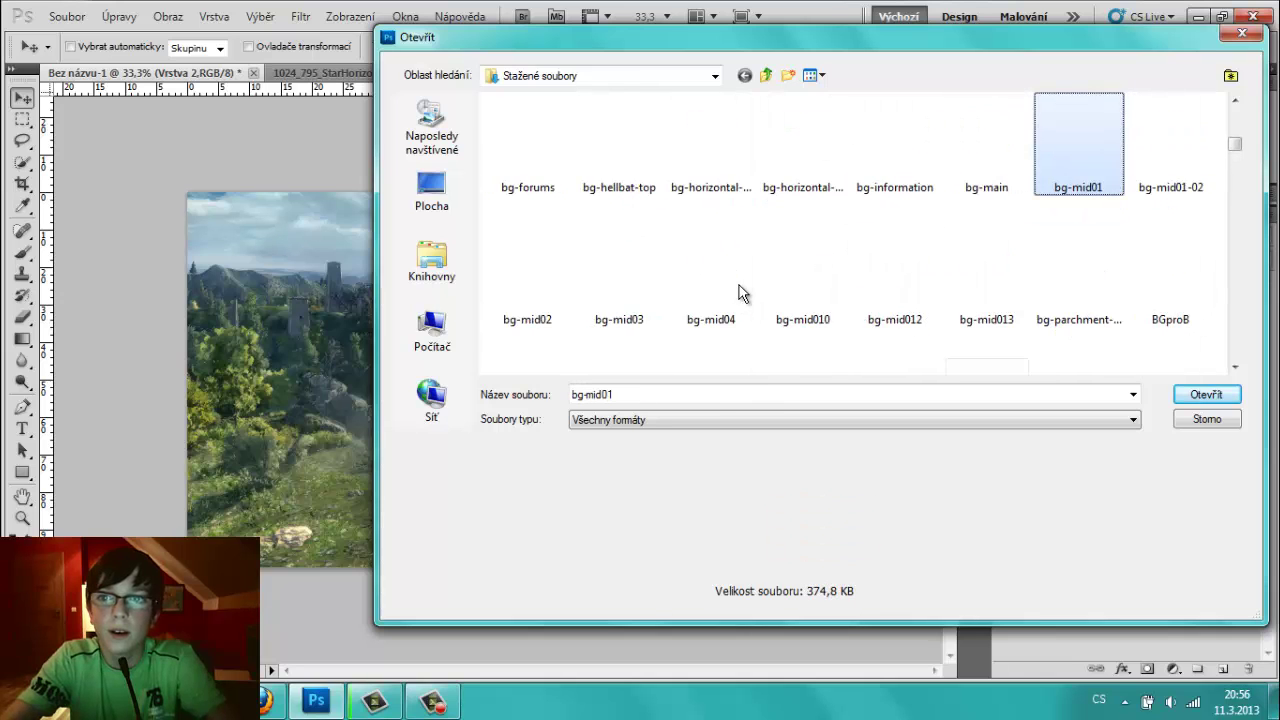
{"action": "key", "text": "Up"}
{"action": "key", "text": "Up"}
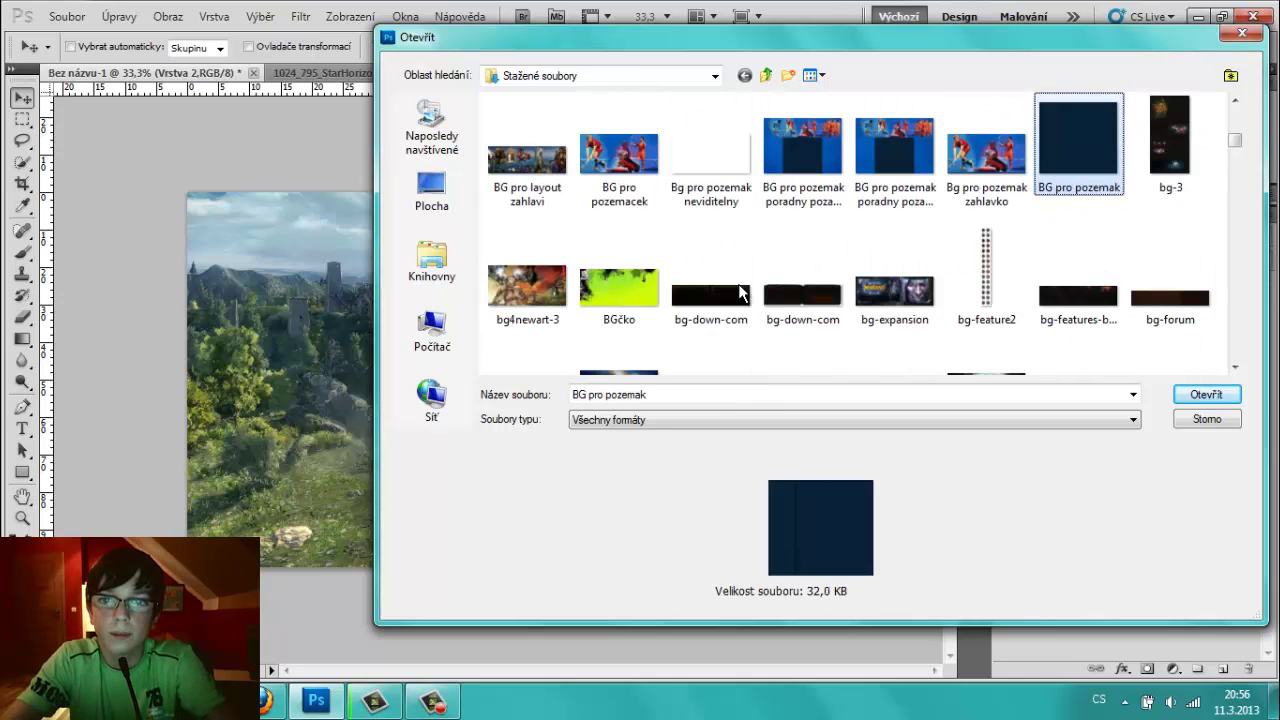
{"action": "type", "text": "oddelovac"}
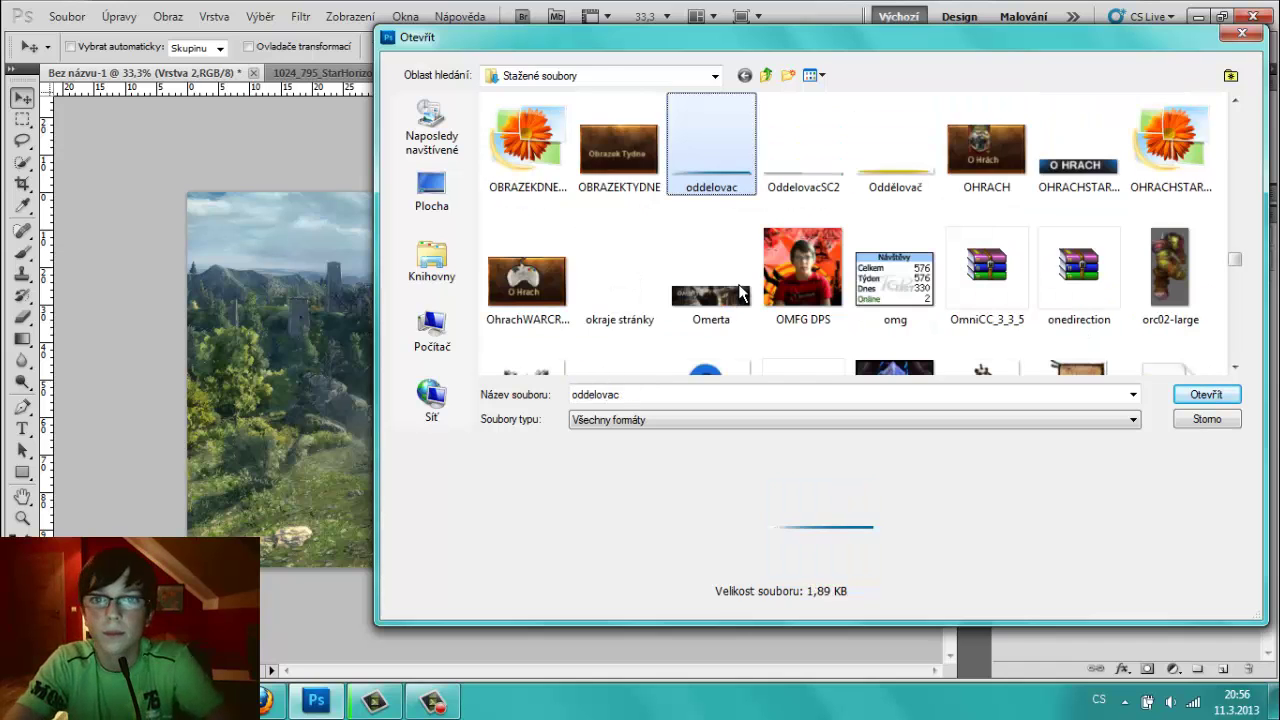
{"action": "key", "text": "Right"}
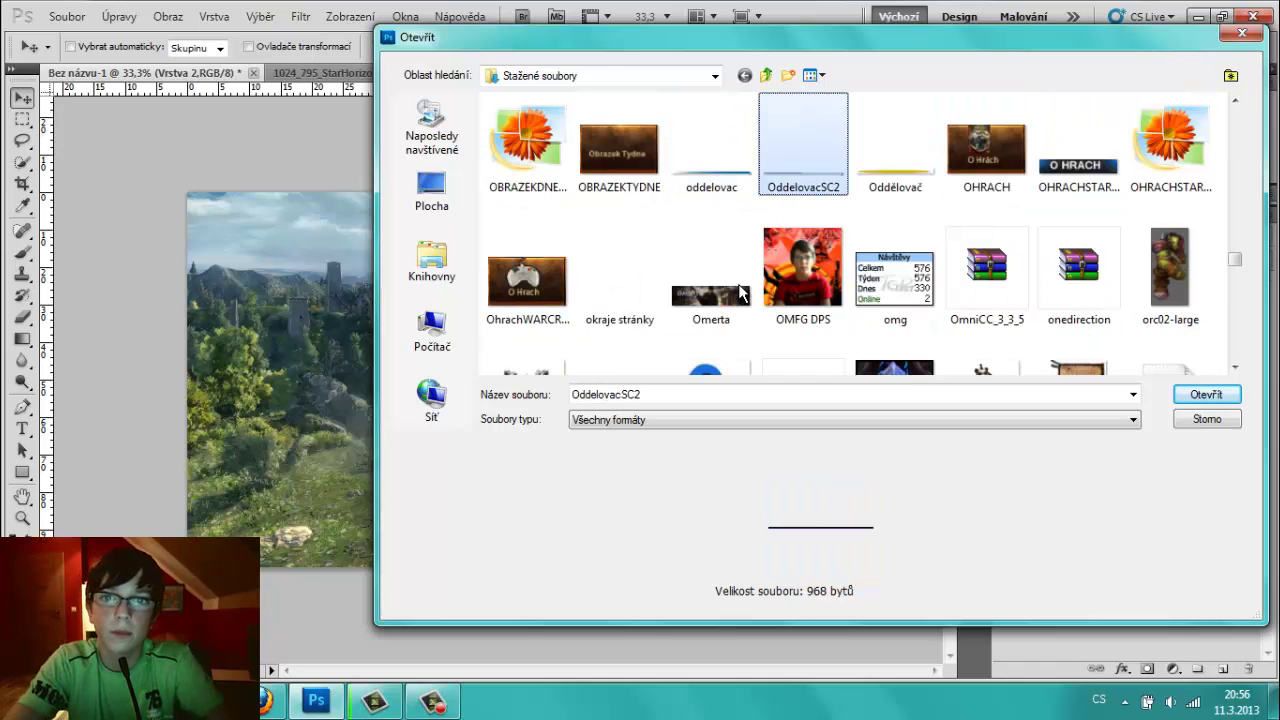
{"action": "key", "text": "Down"}
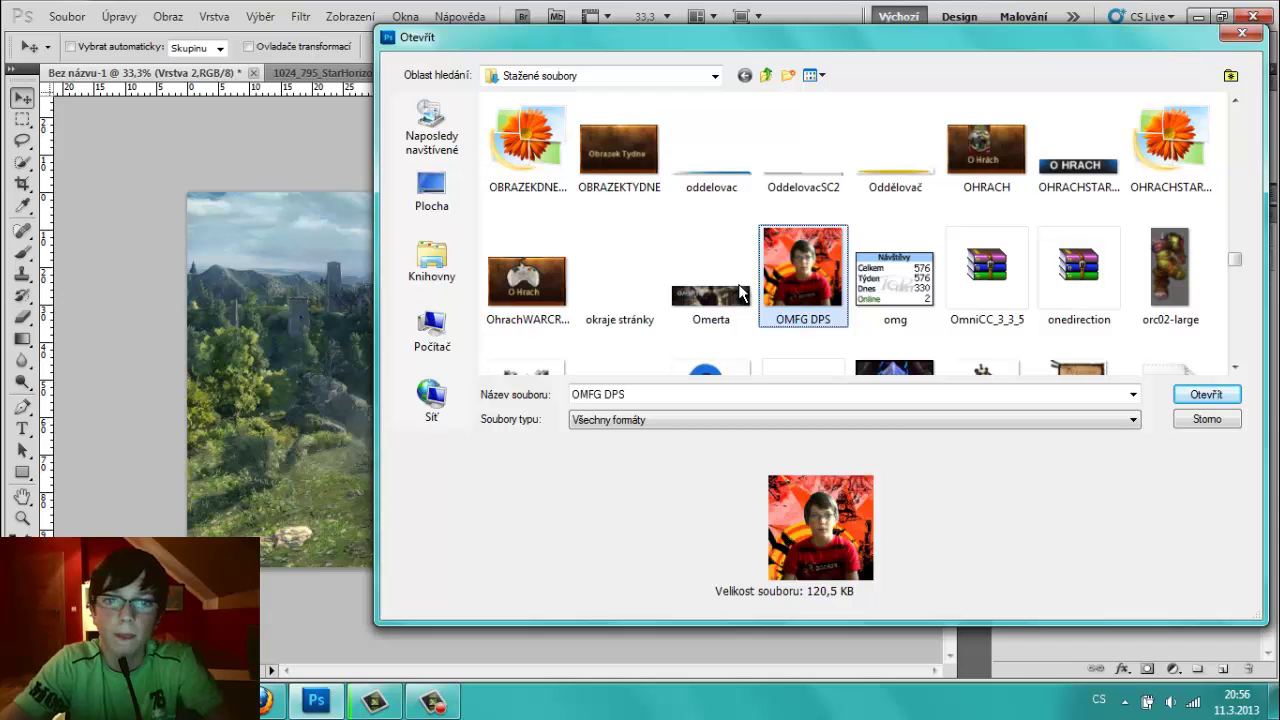
{"action": "type", "text": "flare 9_v2"}
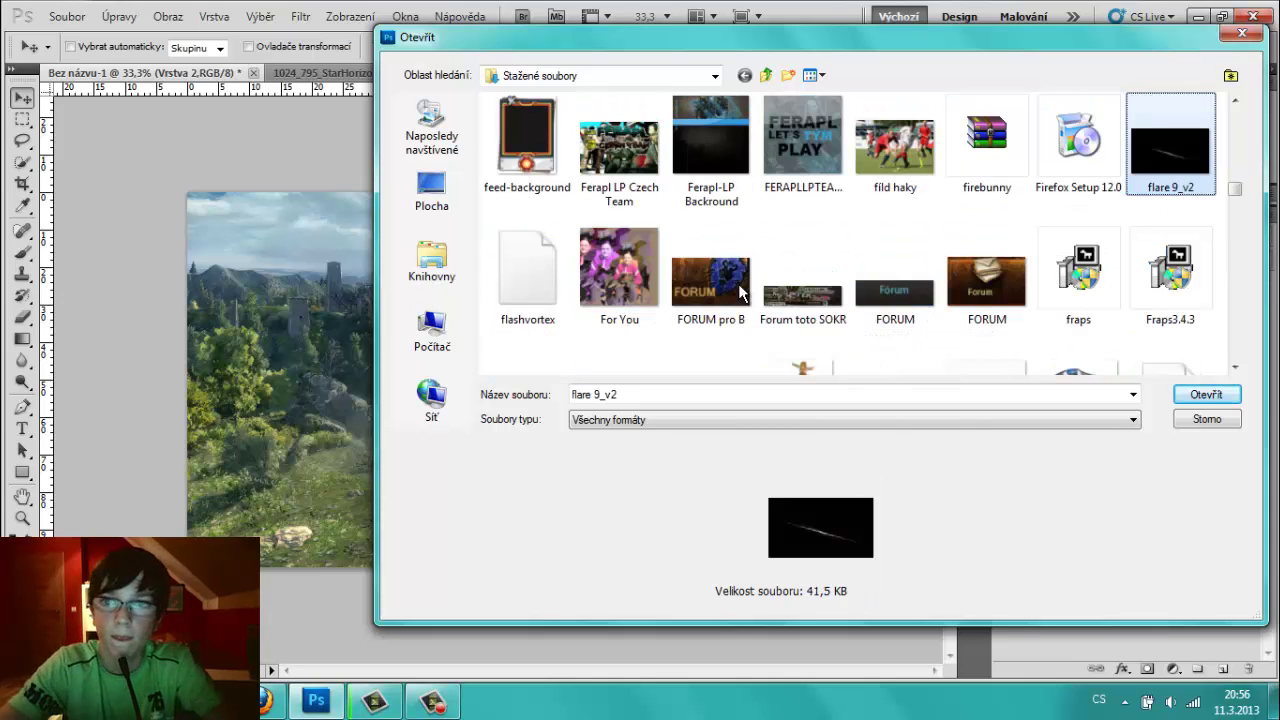
{"action": "key", "text": "Return"}
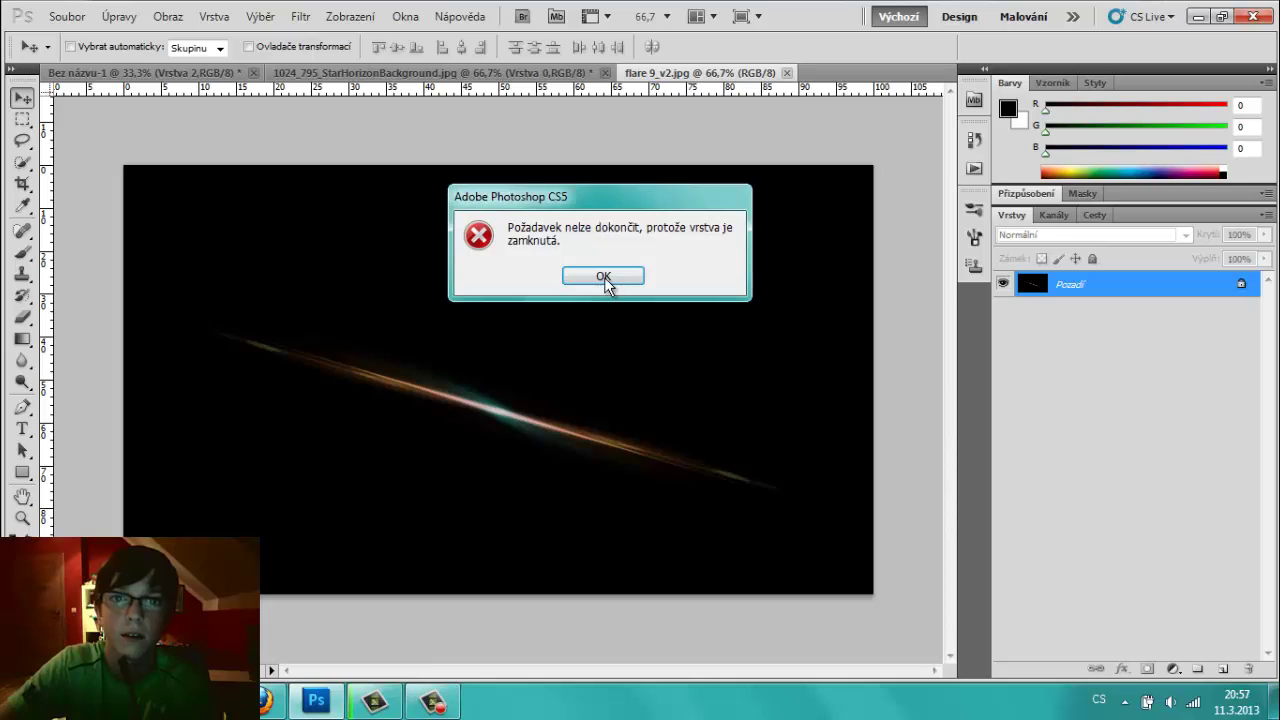
- Dismiss the error, close flare 9_v2, and browse the downloads for the gfxcave flare images
{"action": "left_click", "coordinate": [603, 275]}
{"action": "left_click", "coordinate": [787, 73]}
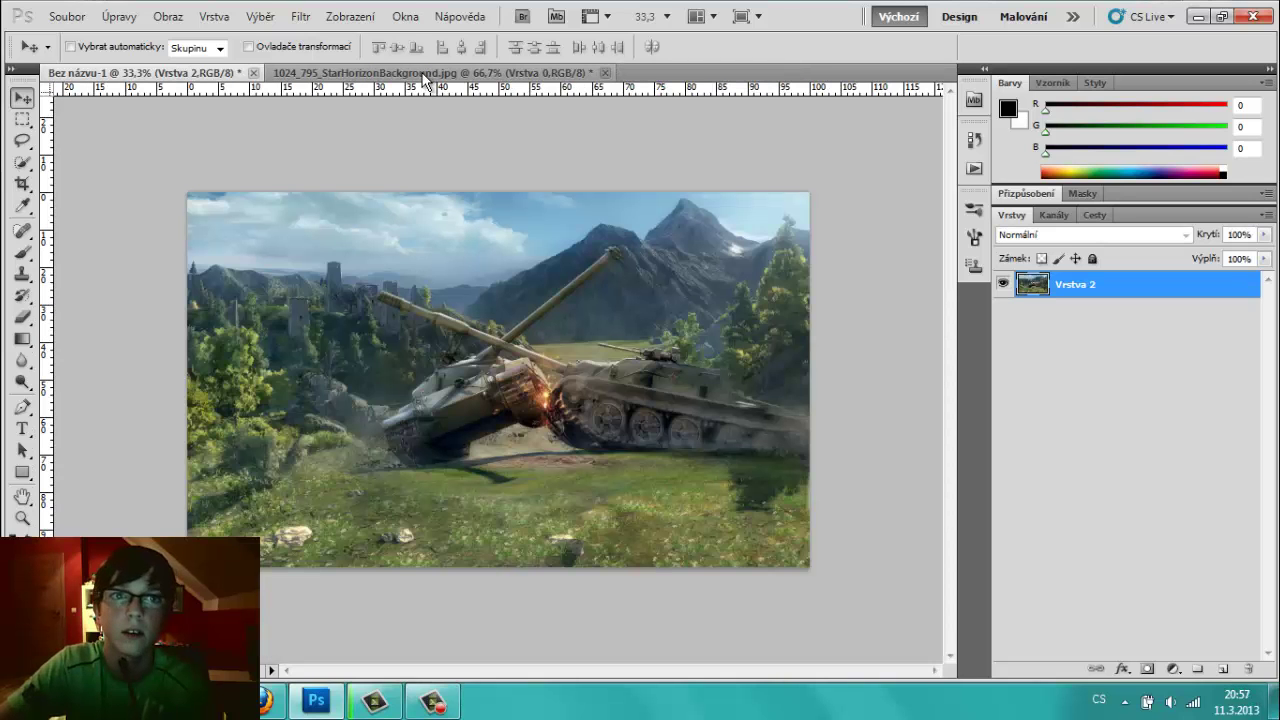
{"action": "left_click", "coordinate": [67, 17]}
{"action": "left_click", "coordinate": [95, 55]}
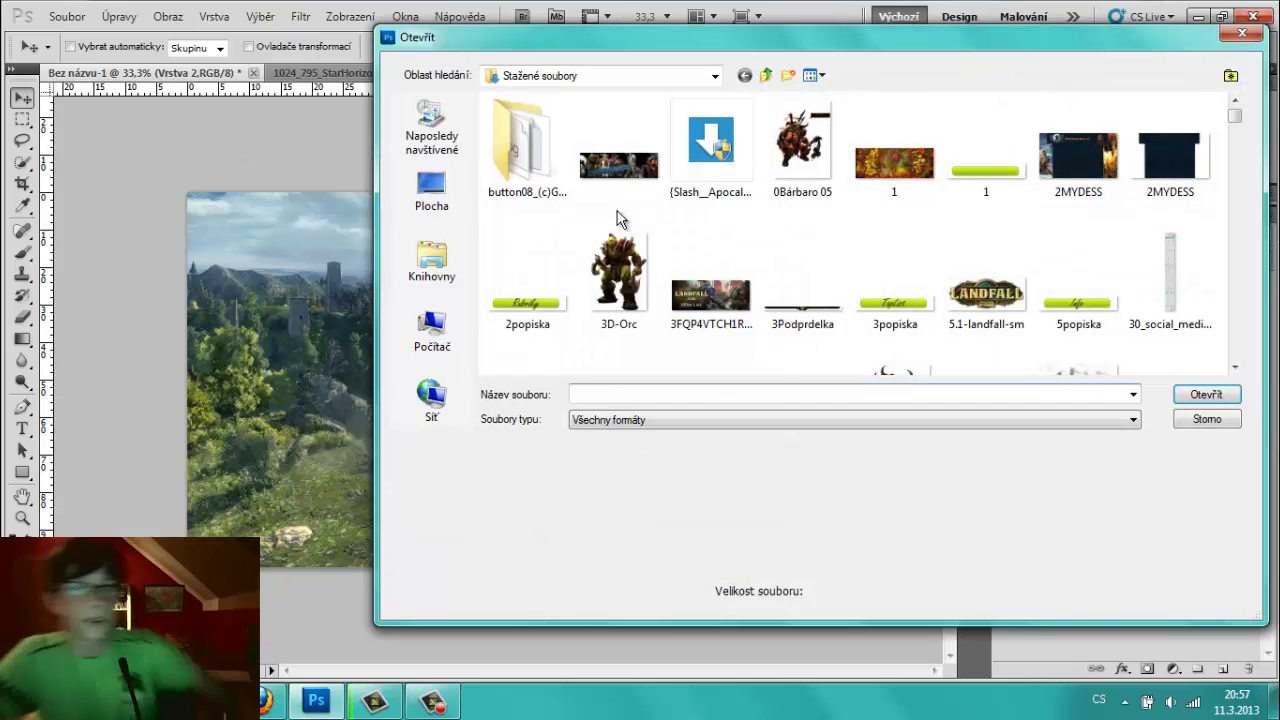
{"action": "left_click", "coordinate": [726, 293]}
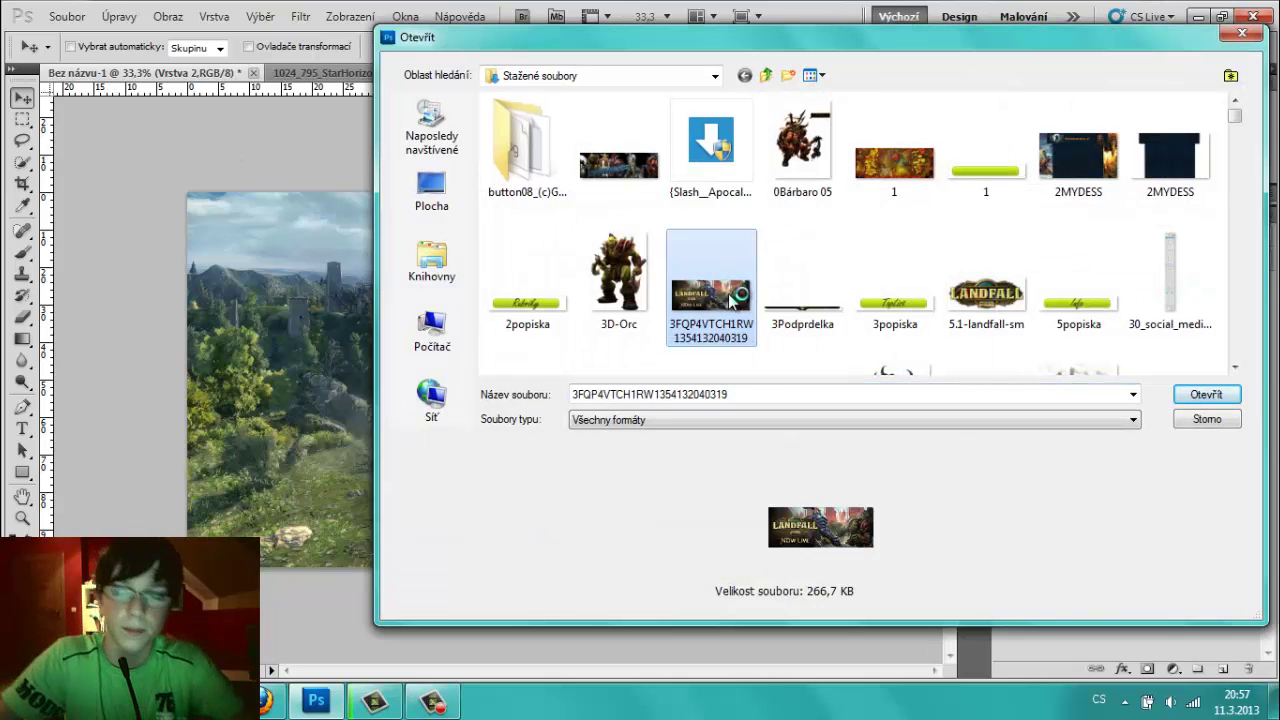
{"action": "type", "text": "flare 9_v2"}
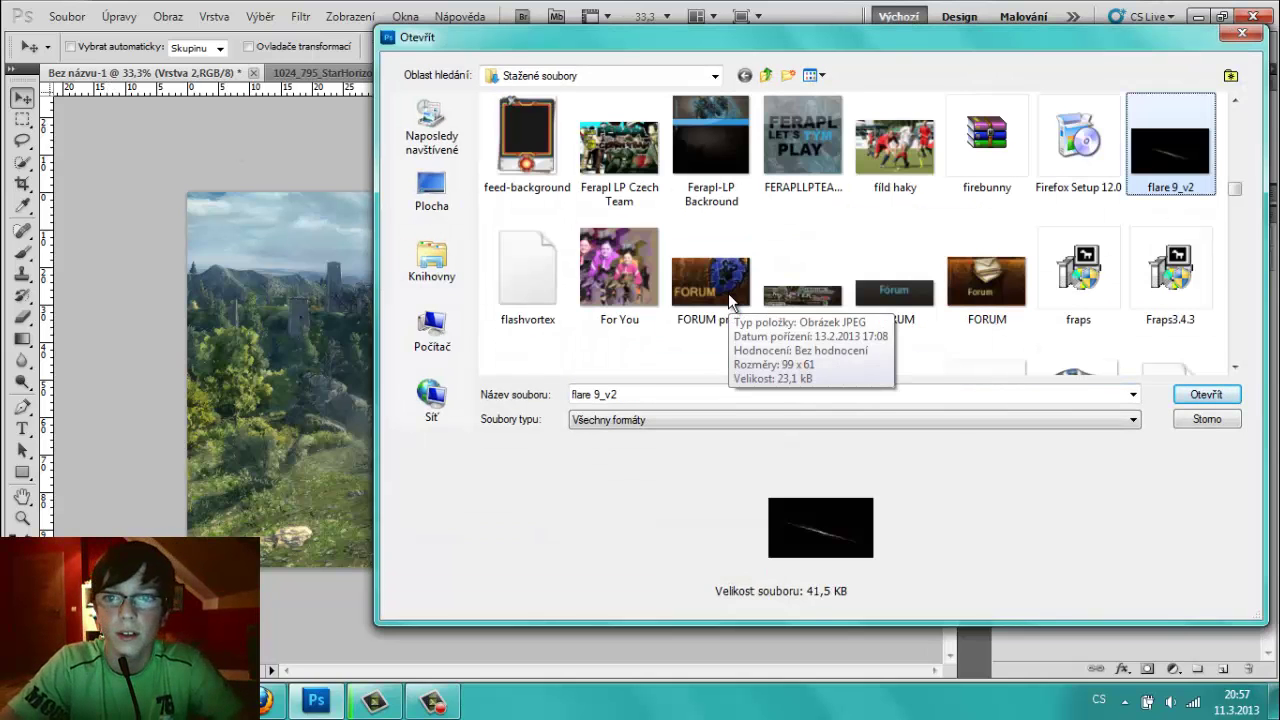
{"action": "type", "text": "fraps3"}
{"action": "key", "text": "Down"}
{"action": "key", "text": "Down"}
{"action": "key", "text": "Down"}
{"action": "key", "text": "Up"}
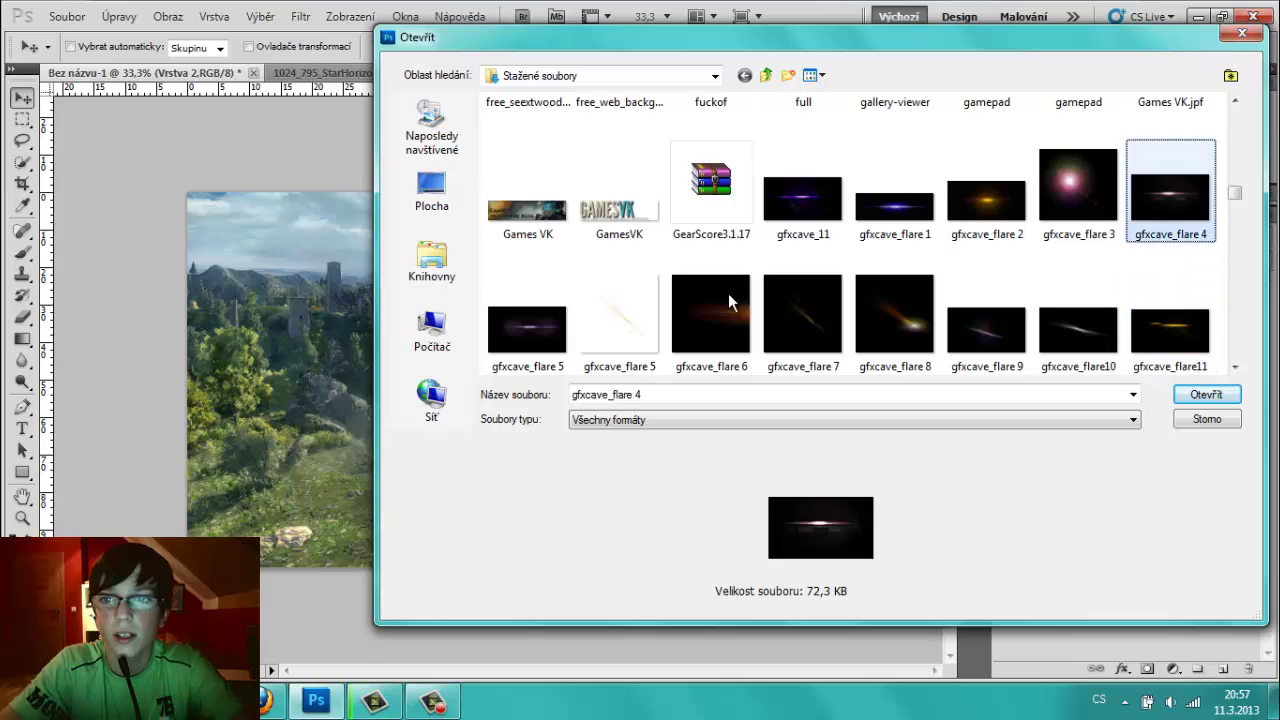
{"action": "key", "text": "Left"}
{"action": "key", "text": "Left"}
{"action": "key", "text": "Left"}
{"action": "key", "text": "Left"}
{"action": "key", "text": "Right"}
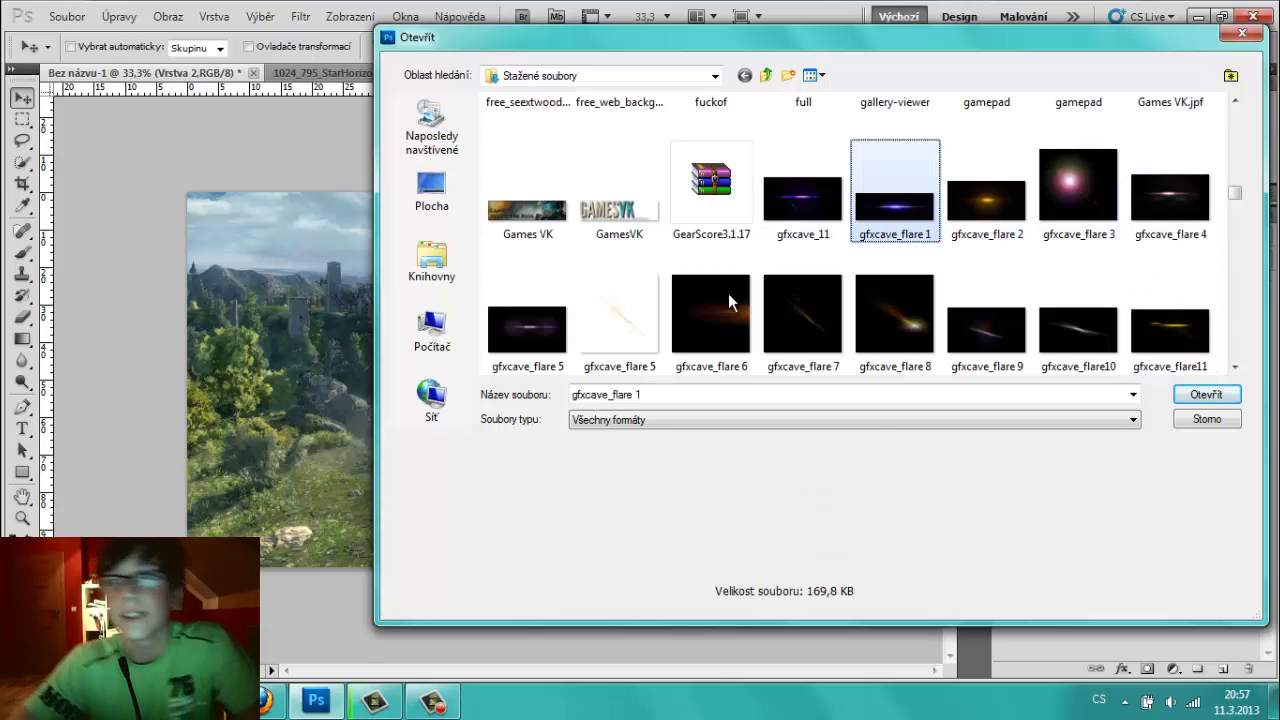
- Select and open gfxcave_flare 3.jpg
{"action": "key", "text": "Right"}
{"action": "key", "text": "Down"}
{"action": "key", "text": "Down"}
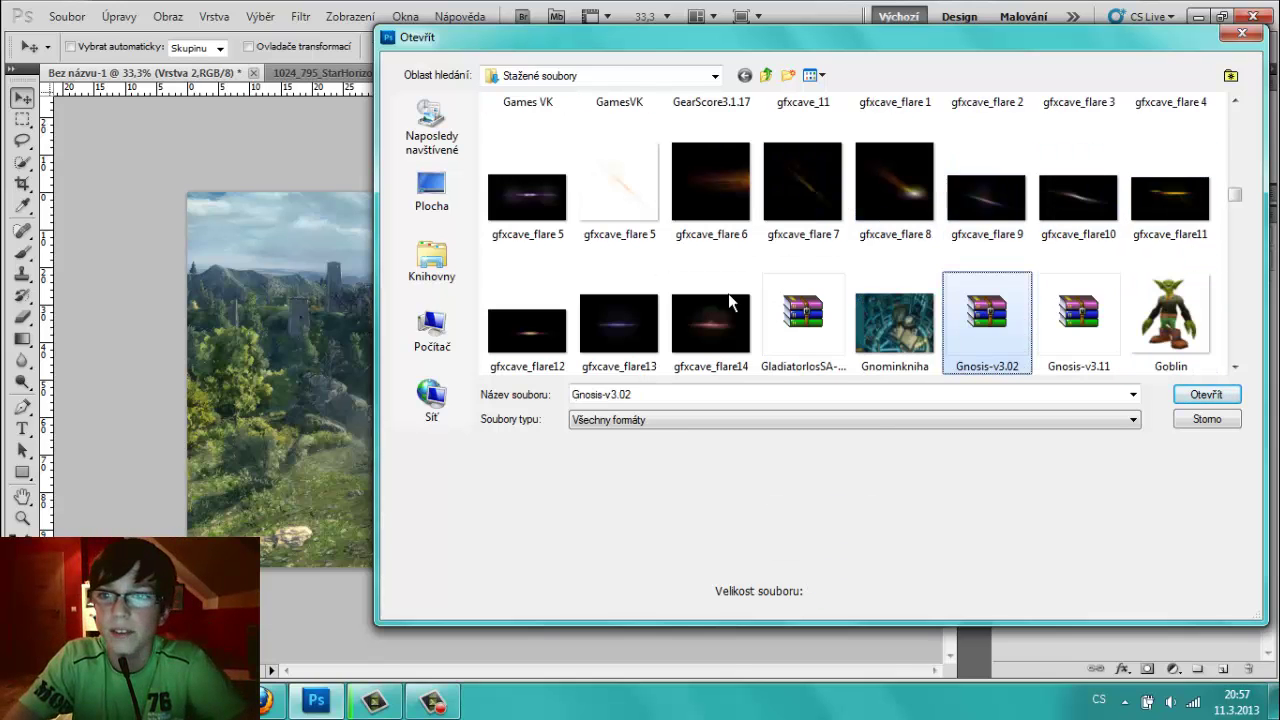
{"action": "key", "text": "Up"}
{"action": "key", "text": "Left"}
{"action": "key", "text": "Right"}
{"action": "key", "text": "Right"}
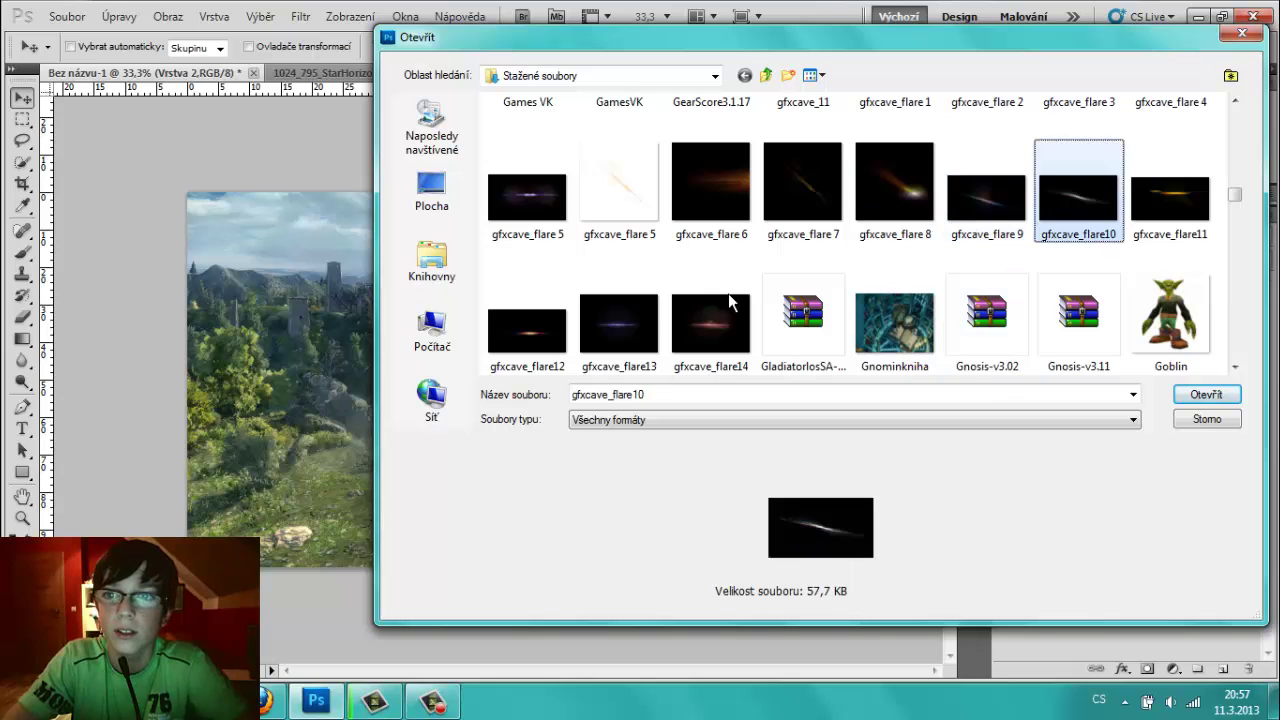
{"action": "key", "text": "Up"}
{"action": "key", "text": "Return"}
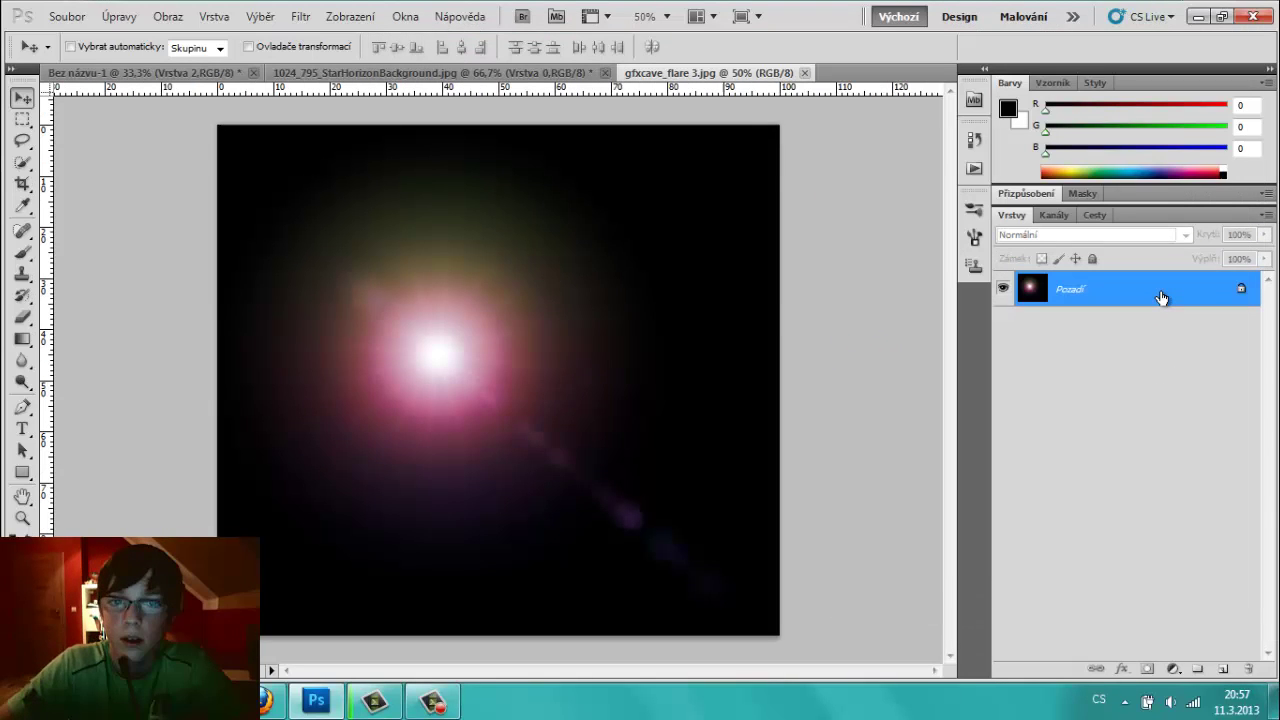
- Convert the locked background to Vrstva 0 and drag the flare into the Bez názvu-1 tank scene
{"action": "double_click", "coordinate": [1161, 298]}
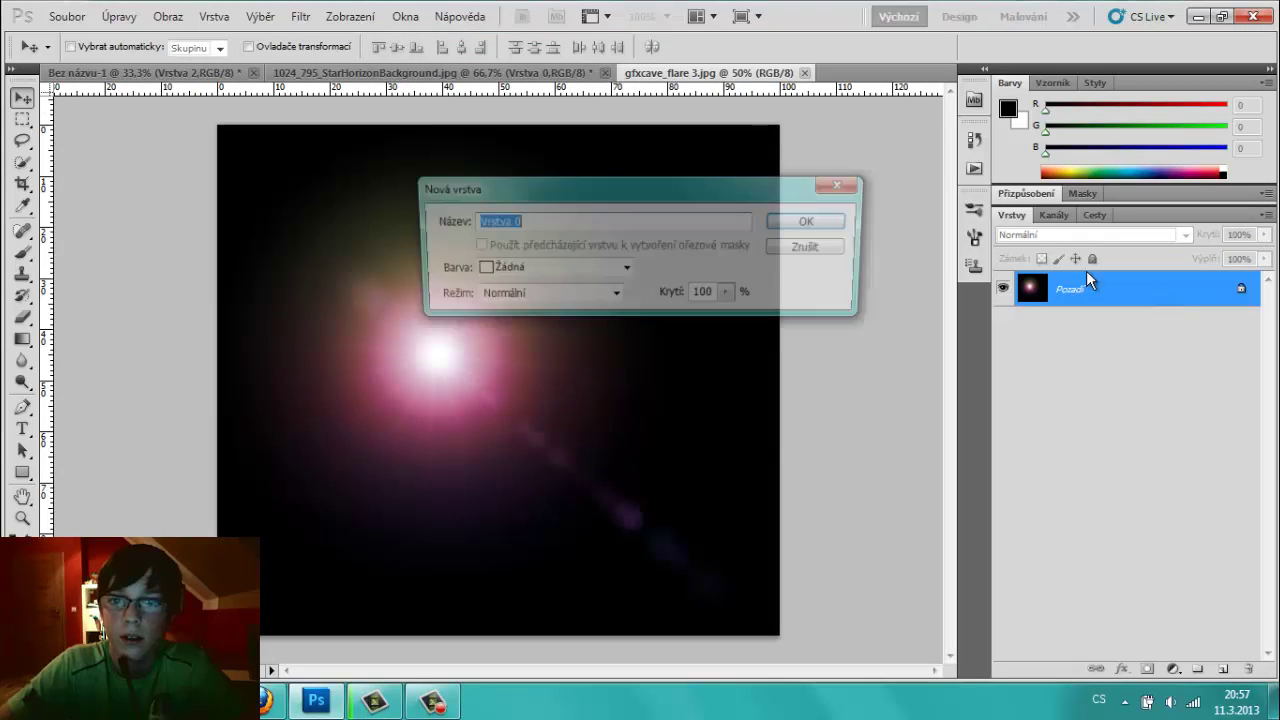
{"action": "left_click", "coordinate": [790, 231]}
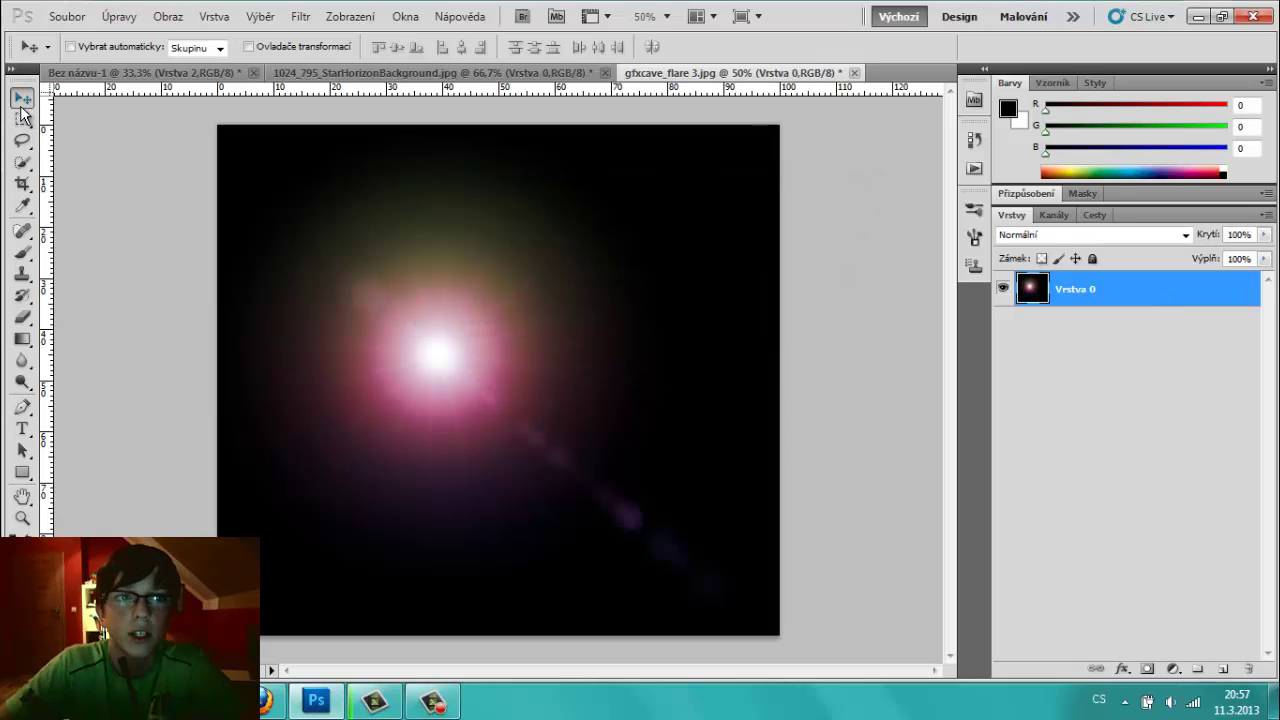
{"action": "left_click_drag", "start_coordinate": [276, 218], "coordinate": [143, 78]}
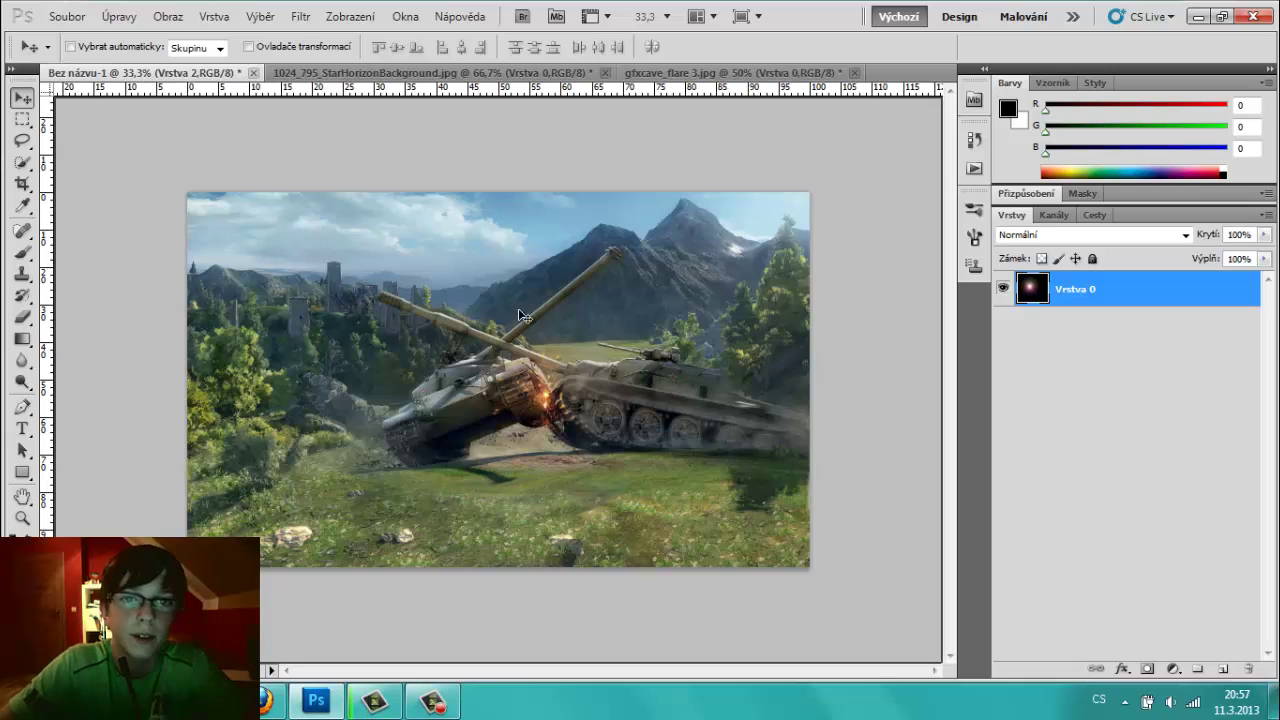
{"action": "mouse_move", "coordinate": [143, 78]}
{"action": "left_mouse_down"}
{"action": "mouse_move", "coordinate": [518, 308]}
{"action": "mouse_move", "coordinate": [392, 326]}
{"action": "left_mouse_up"}
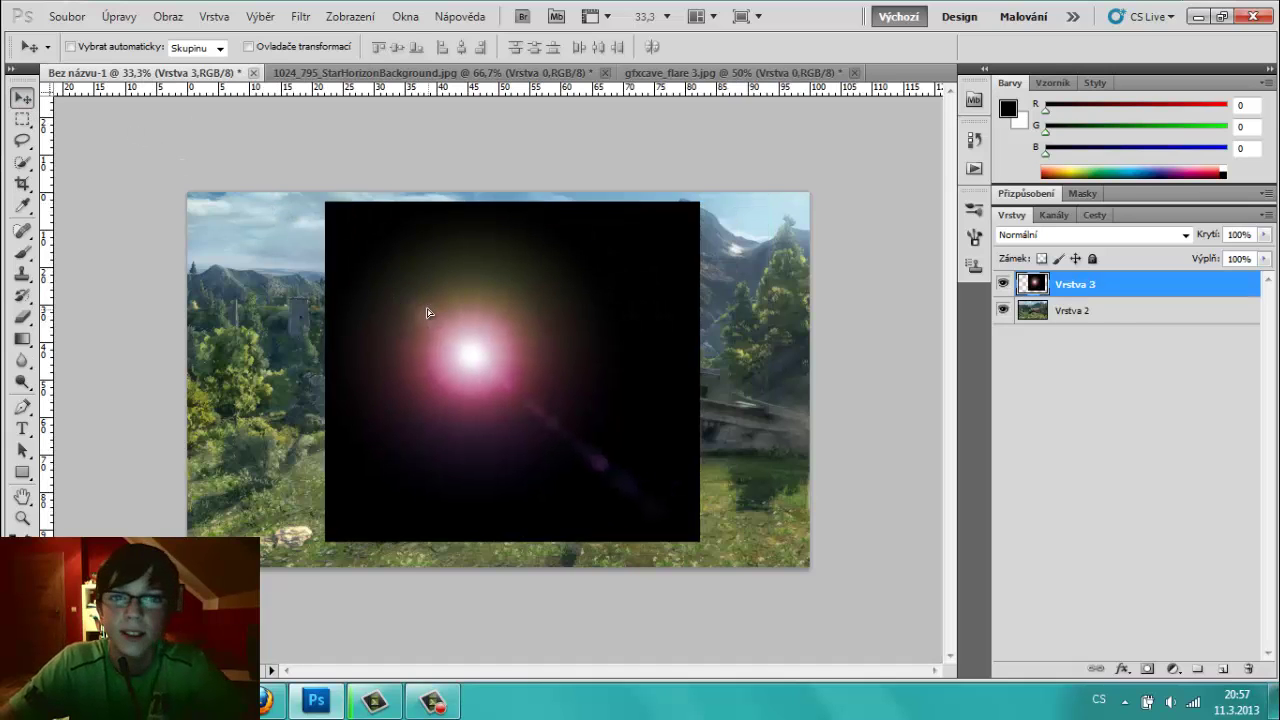
- Set Vrstva 3 to Závoj (Screen) blending, move it above the left tank's gun, and begin scaling it down
{"action": "left_click", "coordinate": [1026, 234]}
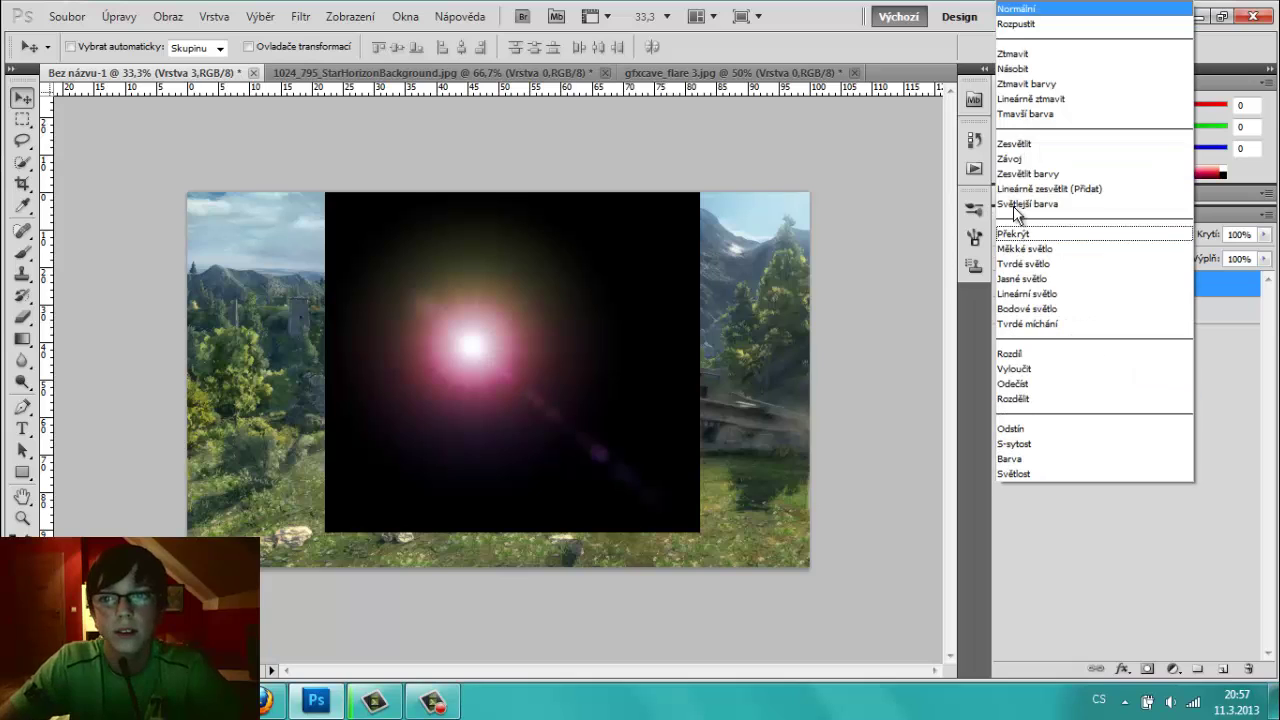
{"action": "left_click", "coordinate": [1035, 158]}
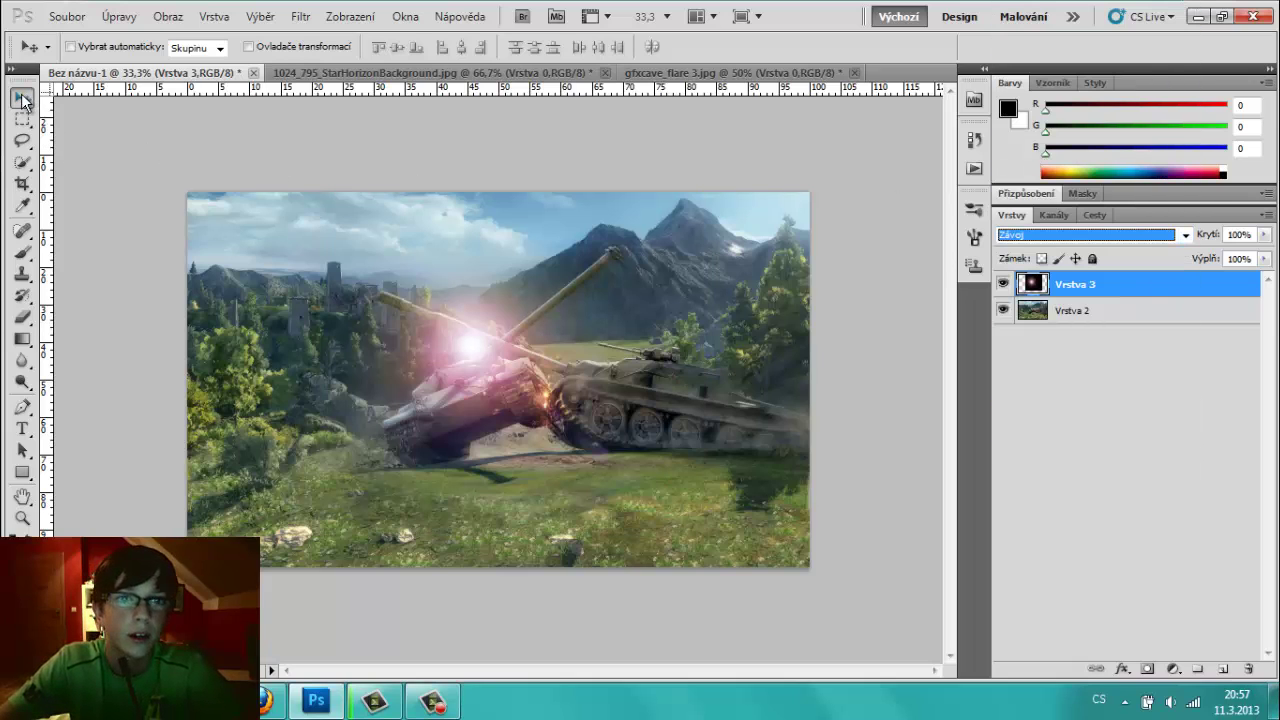
{"action": "left_click_drag", "start_coordinate": [468, 355], "coordinate": [390, 300]}
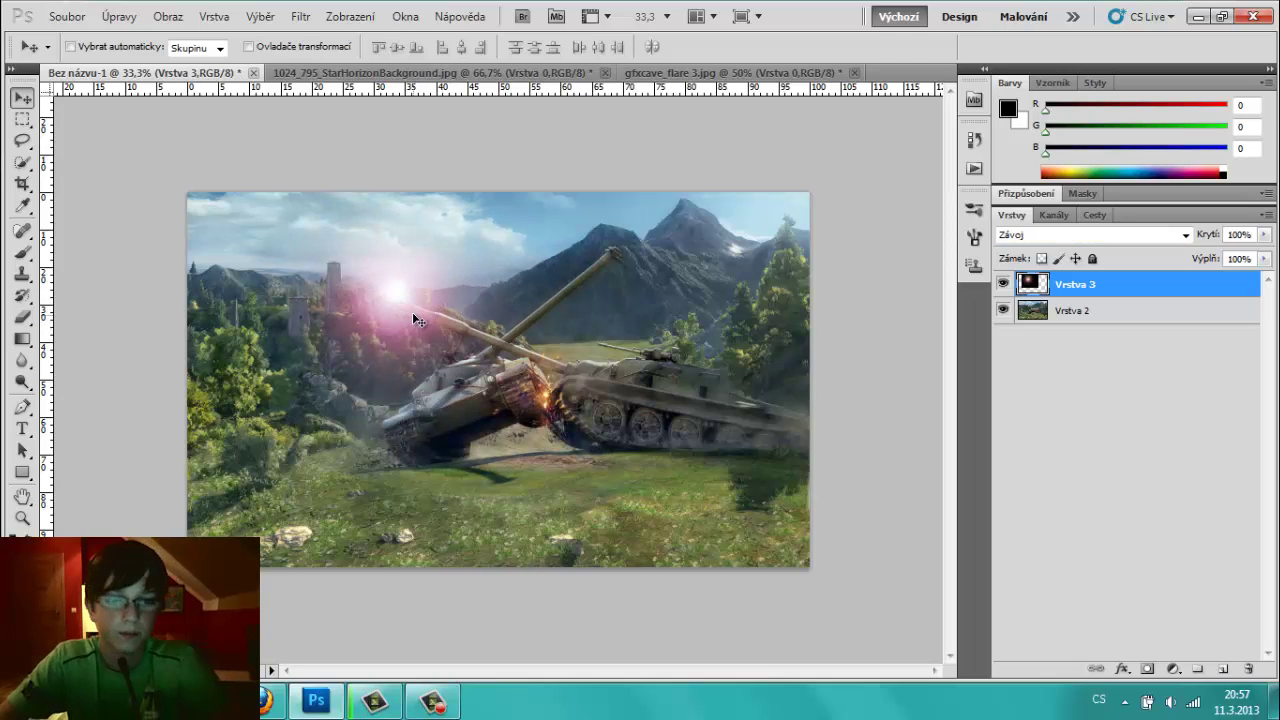
{"action": "key", "text": "ctrl+t"}
{"action": "mouse_move", "coordinate": [619, 481]}
{"action": "left_mouse_down"}
{"action": "mouse_move", "coordinate": [440, 319]}
{"action": "mouse_move", "coordinate": [453, 362]}
{"action": "mouse_move", "coordinate": [493, 384]}
{"action": "left_mouse_up"}
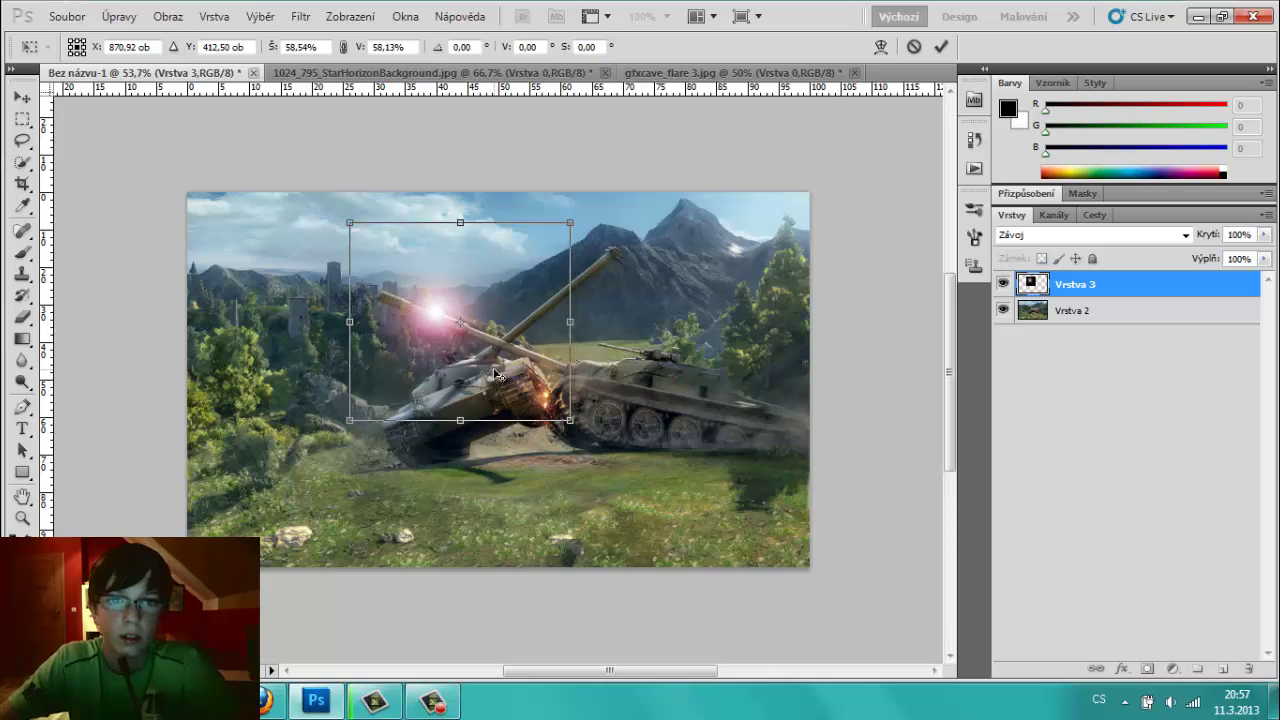
- Scale the flare to about 26% and place it on the raised gun's muzzle tip
{"action": "scroll", "coordinate": [493, 384], "scroll_direction": "up", "scroll_amount": 2}
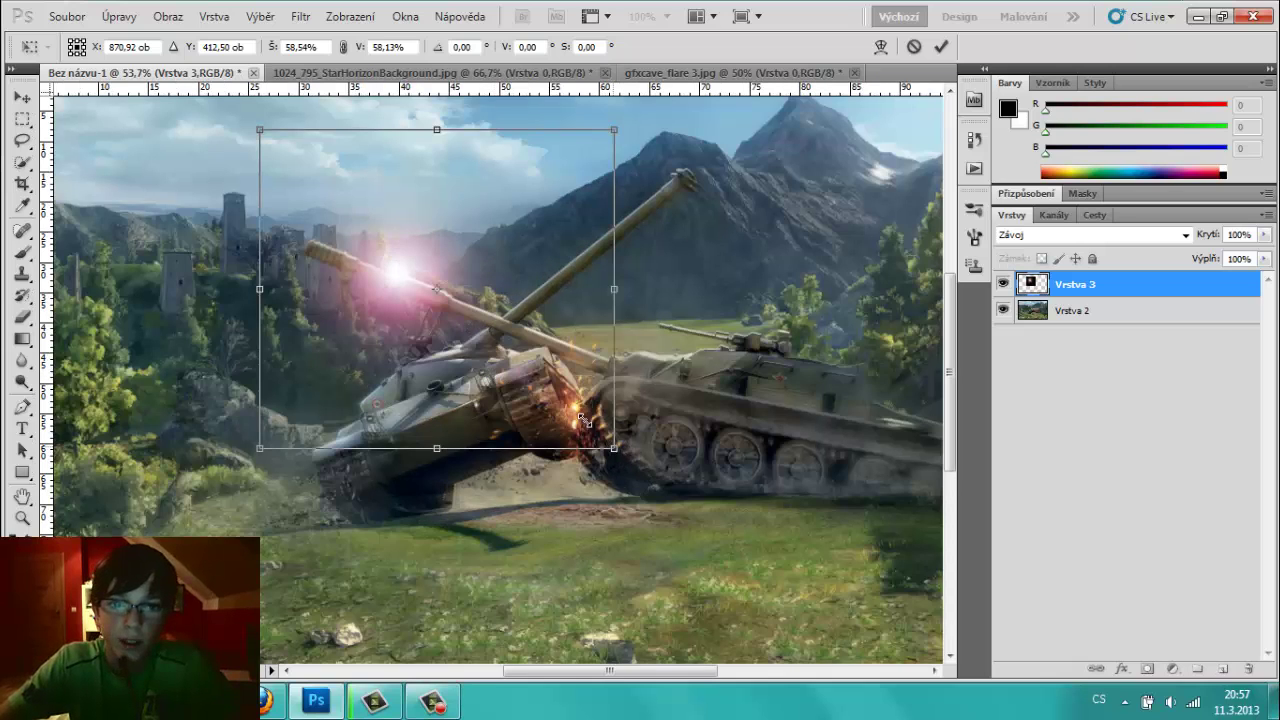
{"action": "mouse_move", "coordinate": [604, 435]}
{"action": "left_mouse_down"}
{"action": "mouse_move", "coordinate": [407, 246]}
{"action": "mouse_move", "coordinate": [452, 322]}
{"action": "left_mouse_up"}
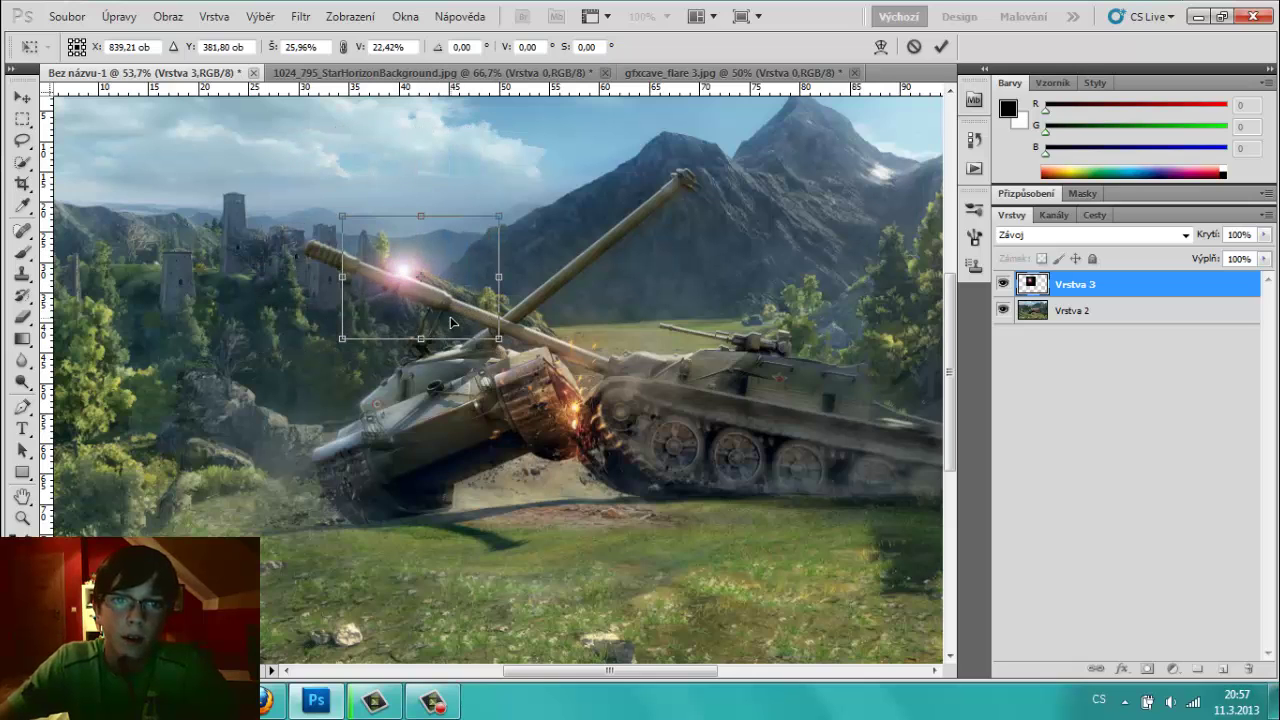
{"action": "mouse_move", "coordinate": [625, 283]}
{"action": "left_mouse_down"}
{"action": "mouse_move", "coordinate": [674, 240]}
{"action": "mouse_move", "coordinate": [722, 224]}
{"action": "left_mouse_up"}
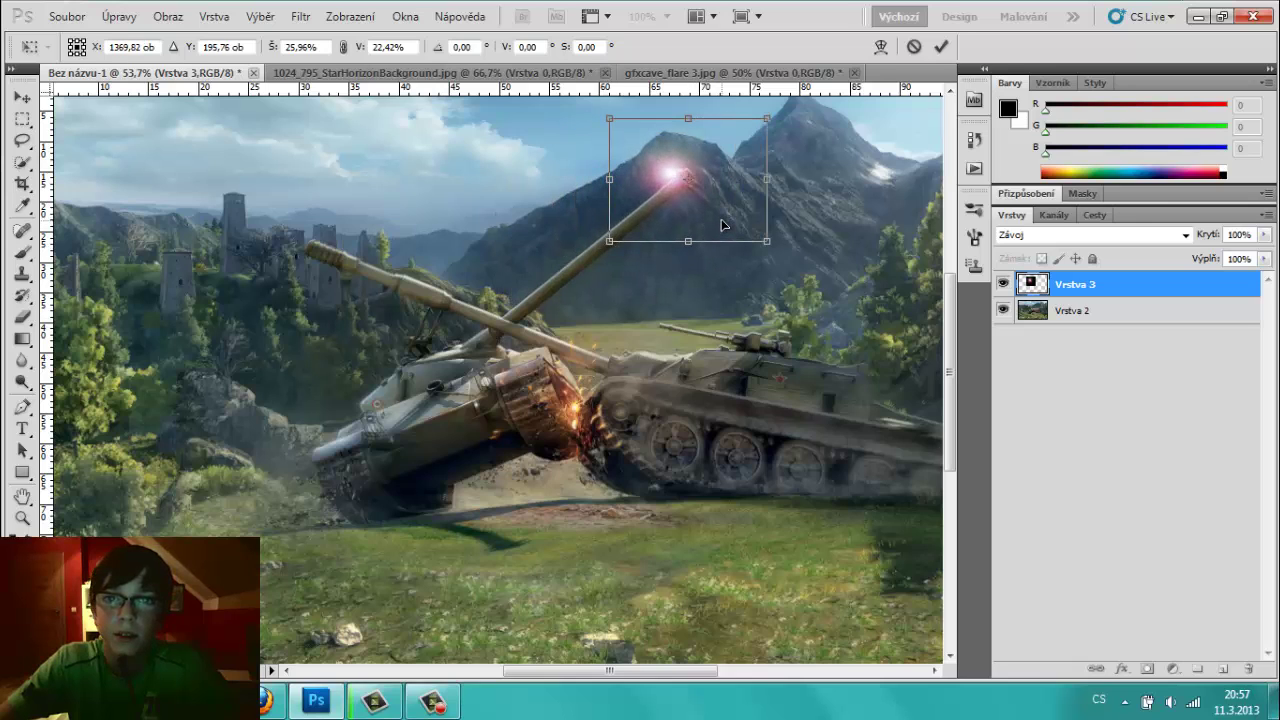
{"action": "key", "text": "Return"}
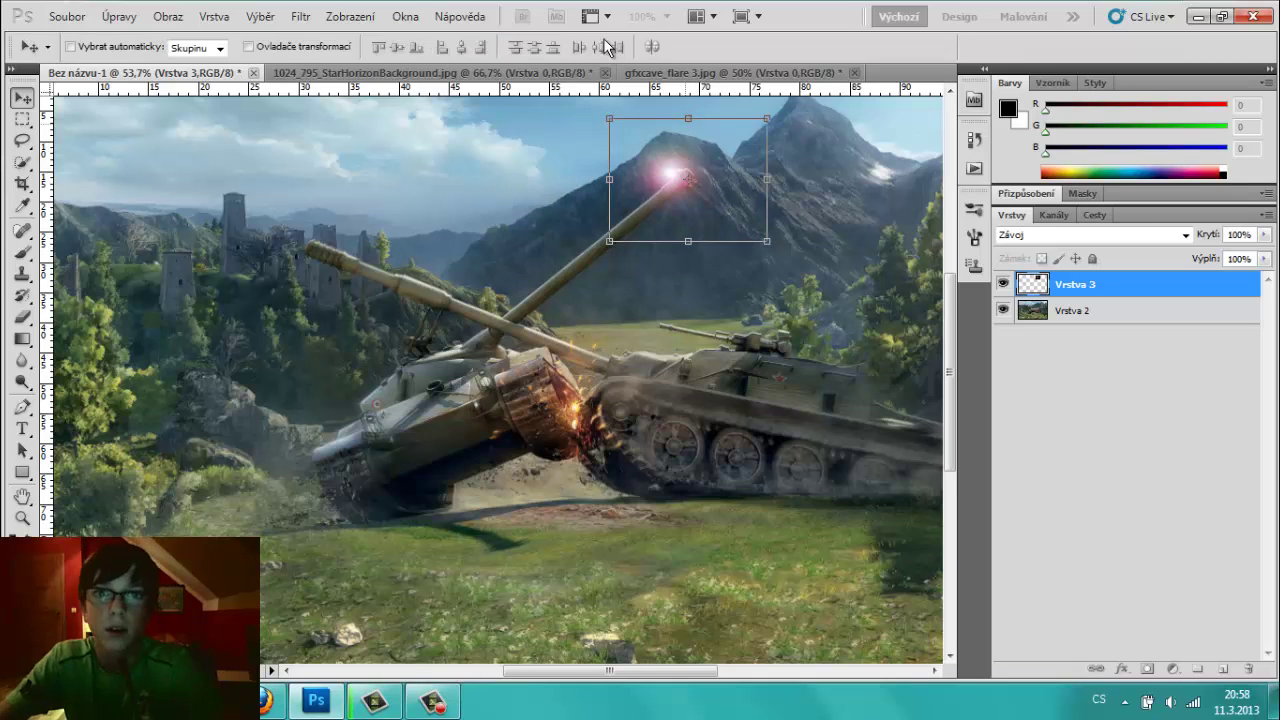
- Browse the gfxcave flare images in the downloads folder's Otevřít dialog
{"action": "left_click", "coordinate": [73, 18]}
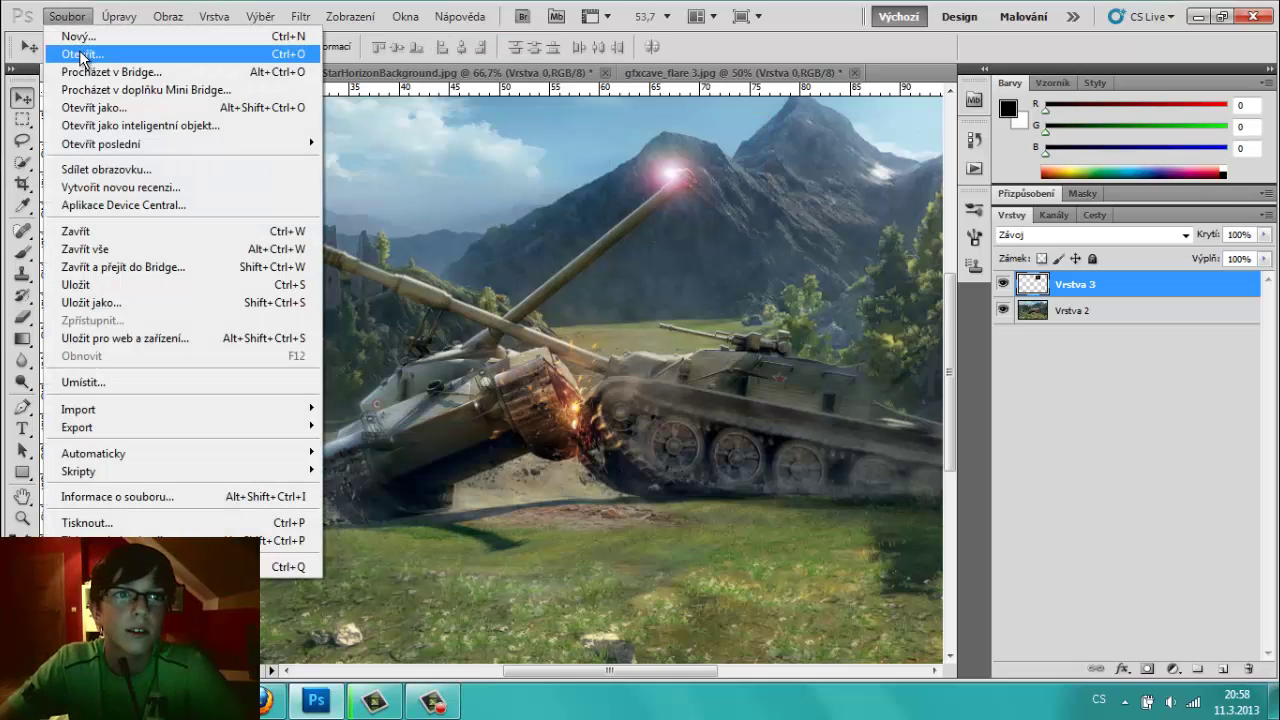
{"action": "left_click", "coordinate": [80, 52]}
{"action": "left_click", "coordinate": [828, 294]}
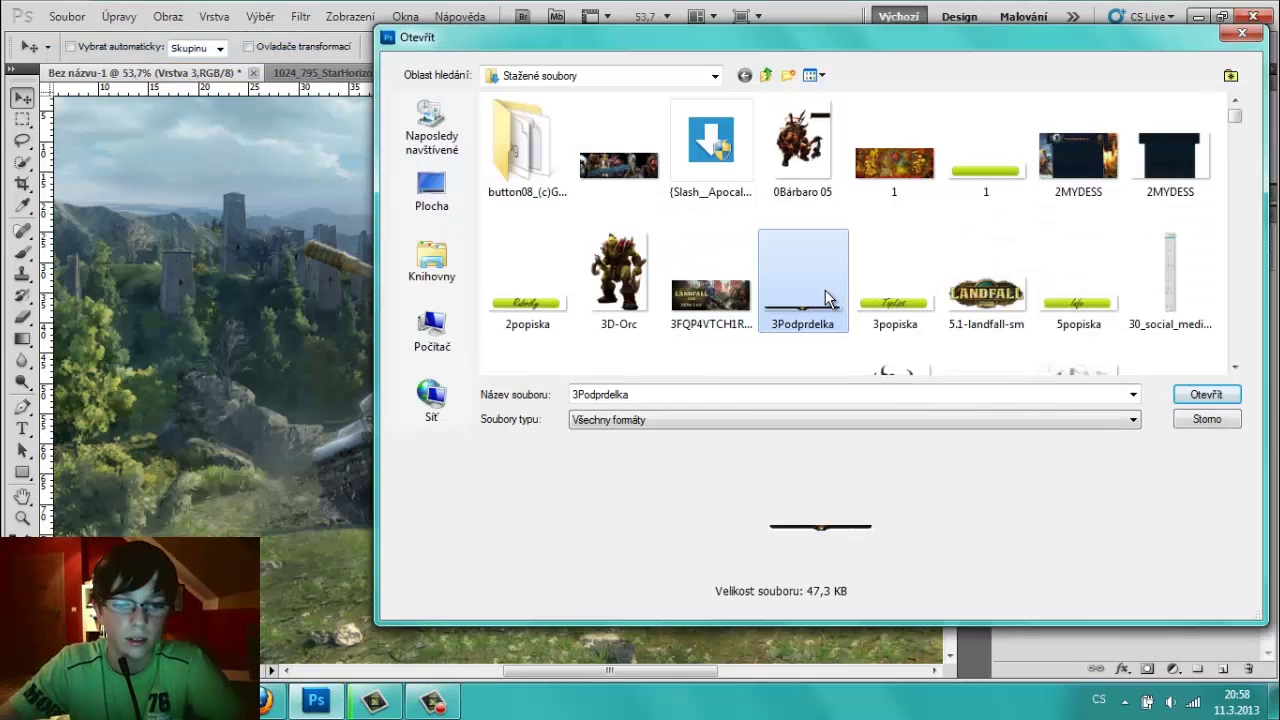
{"action": "type", "text": "flare"}
{"action": "key", "text": "Down"}
{"action": "key", "text": "Down"}
{"action": "key", "text": "Down"}
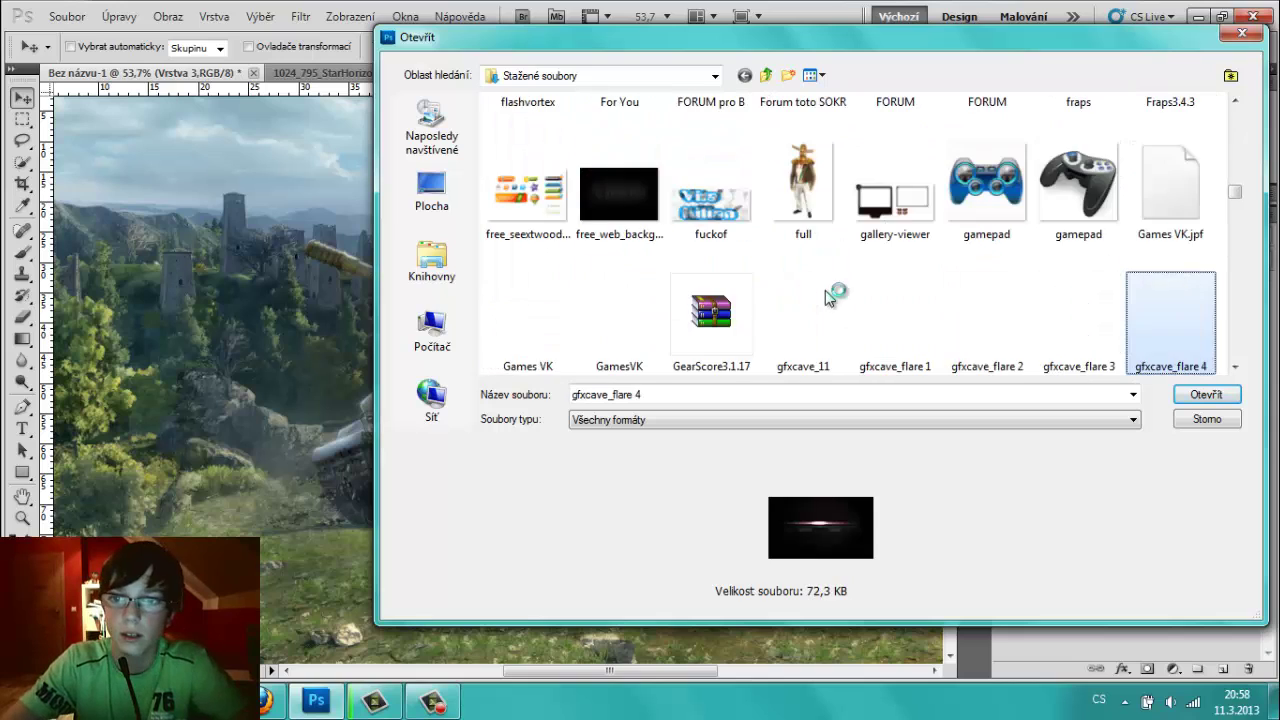
{"action": "key", "text": "Down"}
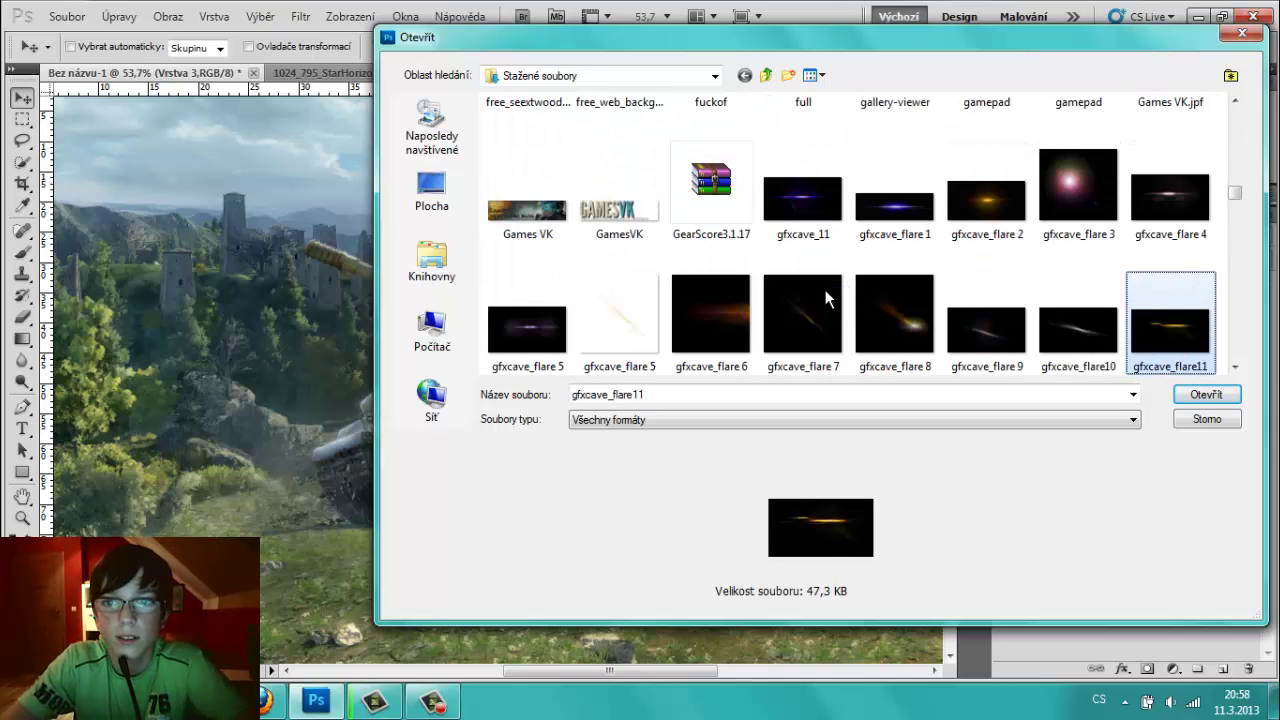
{"action": "key", "text": "Down"}
{"action": "key", "text": "Left"}
- Browse further through the downloaded files, then cancel the dialog without opening anything
{"action": "key", "text": "Left"}
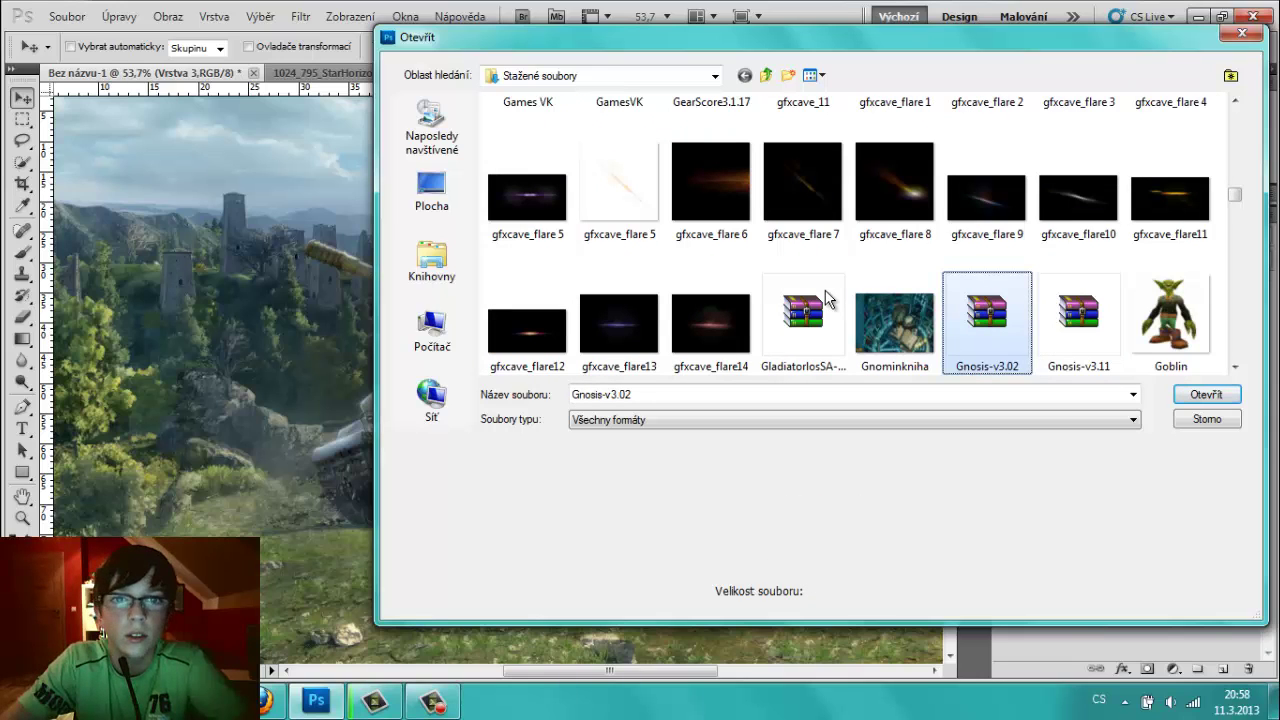
{"action": "key", "text": "Left"}
{"action": "key", "text": "Left"}
{"action": "key", "text": "Left"}
{"action": "key", "text": "Down"}
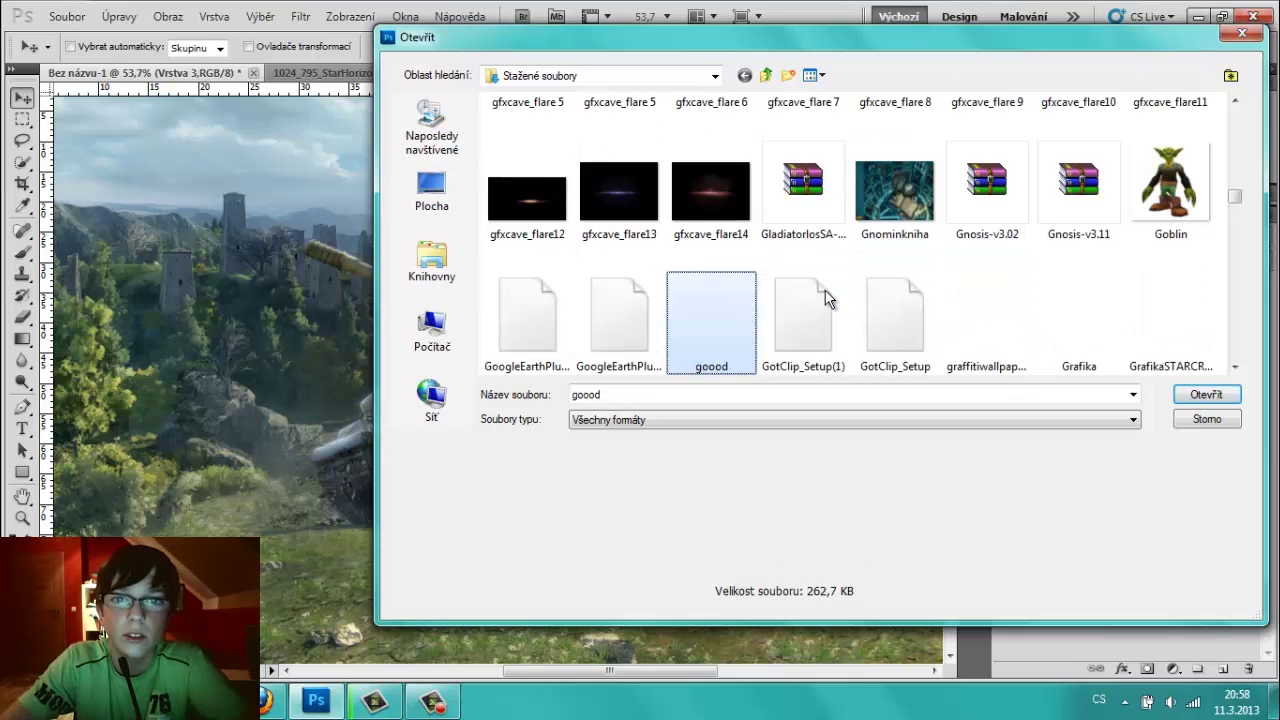
{"action": "key", "text": "Up"}
{"action": "key", "text": "Up"}
{"action": "key", "text": "Down"}
{"action": "key", "text": "Down"}
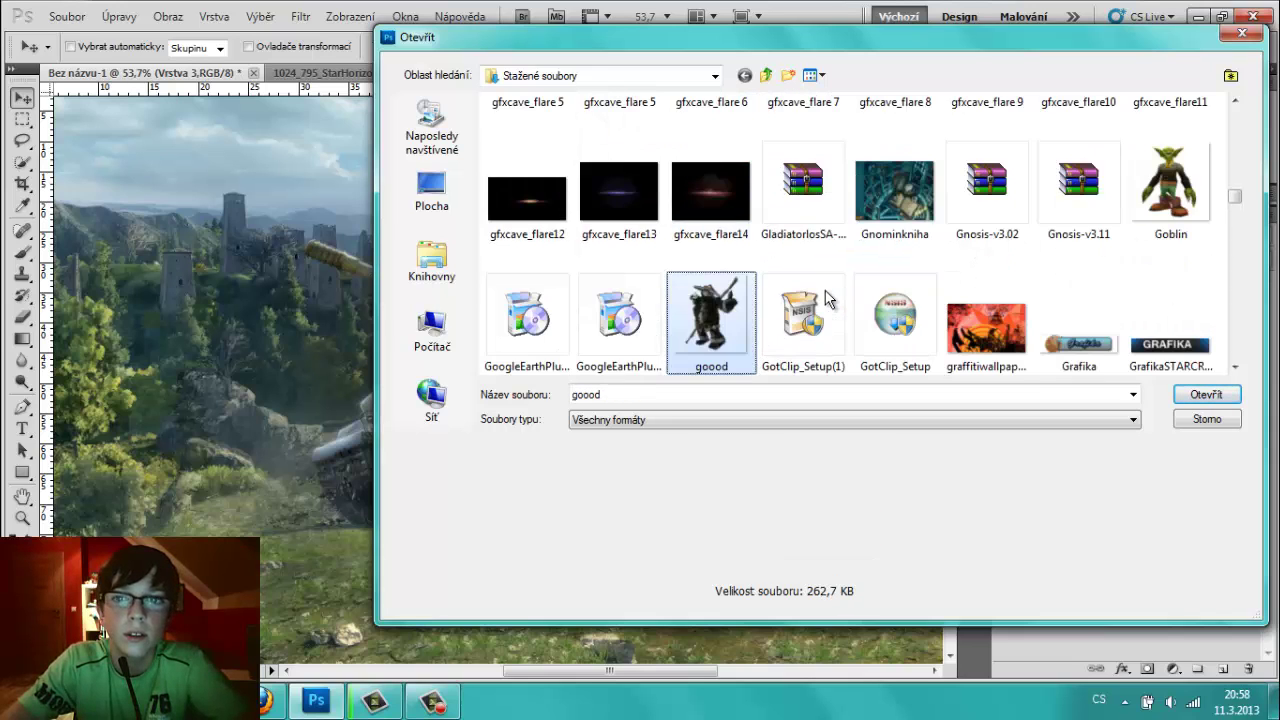
{"action": "key", "text": "Down"}
{"action": "key", "text": "Down"}
{"action": "key", "text": "Down"}
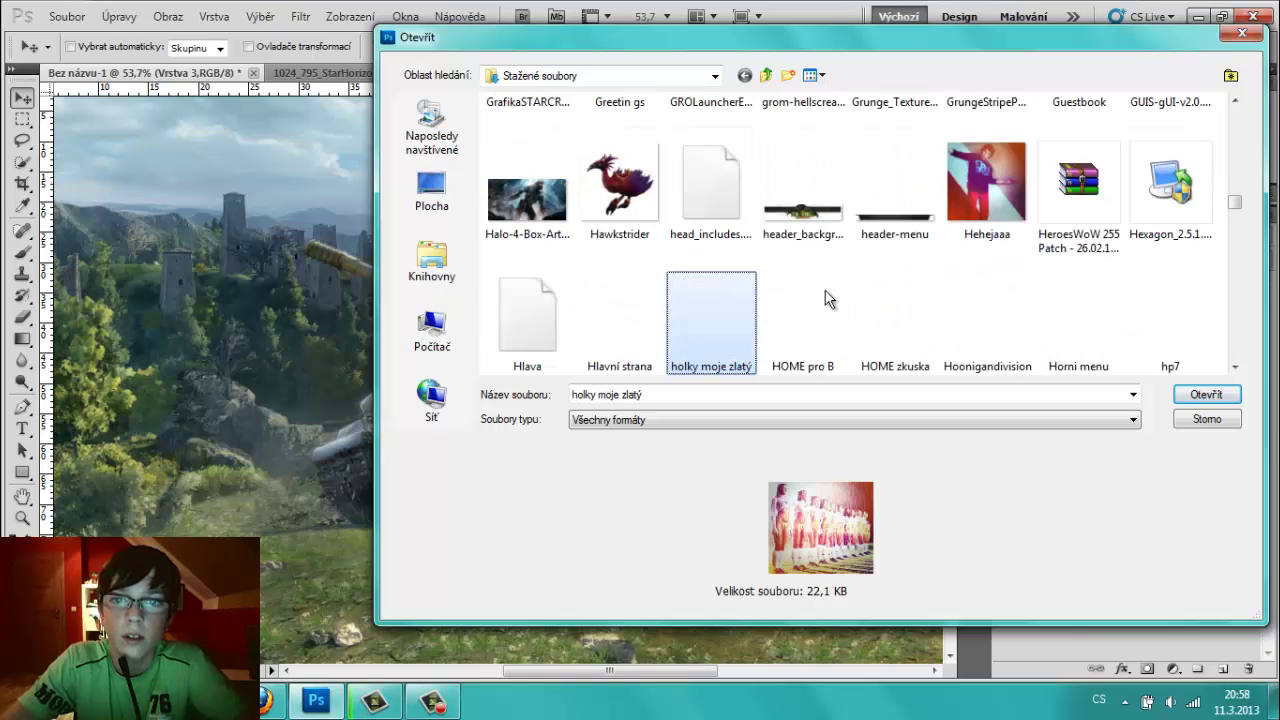
{"action": "key", "text": "Down"}
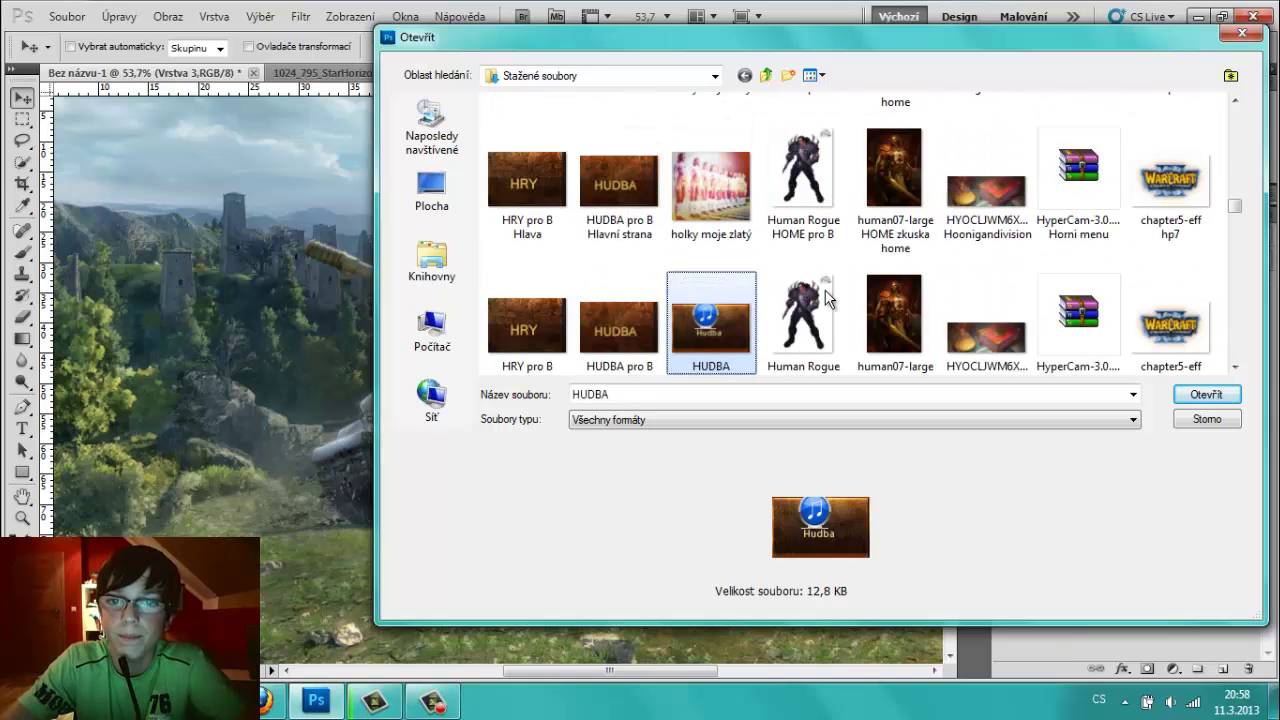
{"action": "key", "text": "Down"}
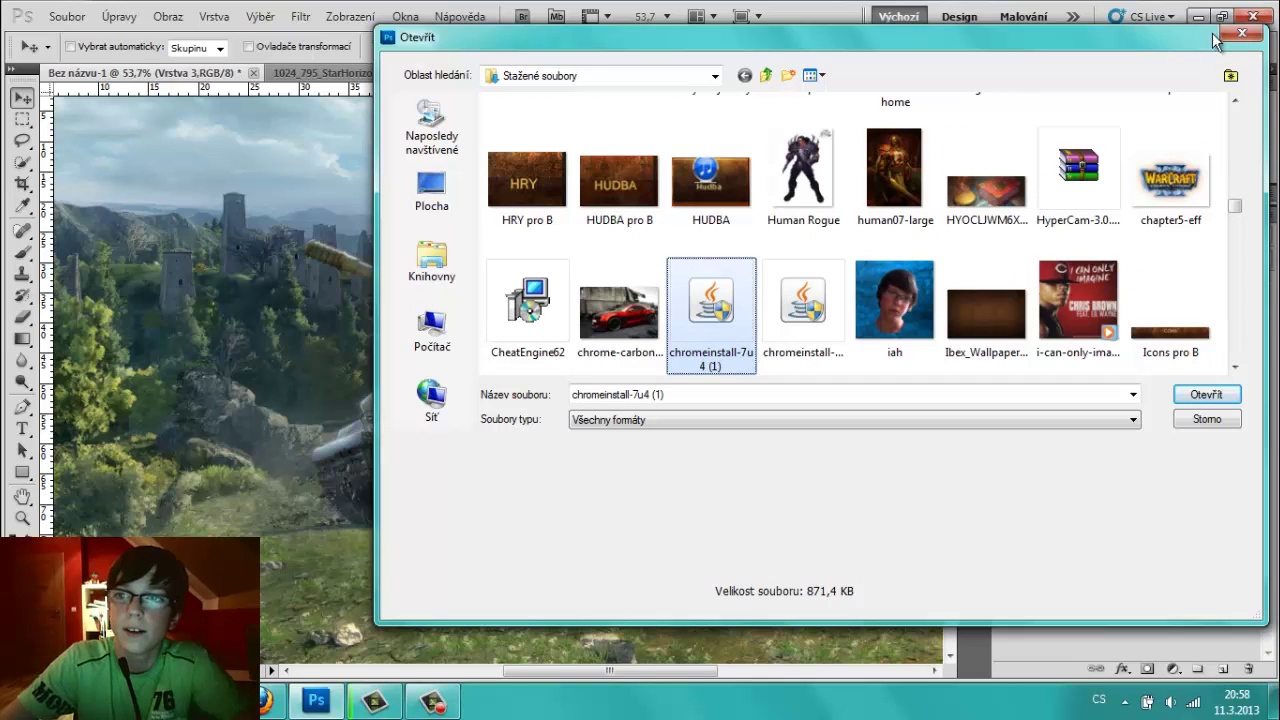
{"action": "left_click", "coordinate": [1248, 40]}
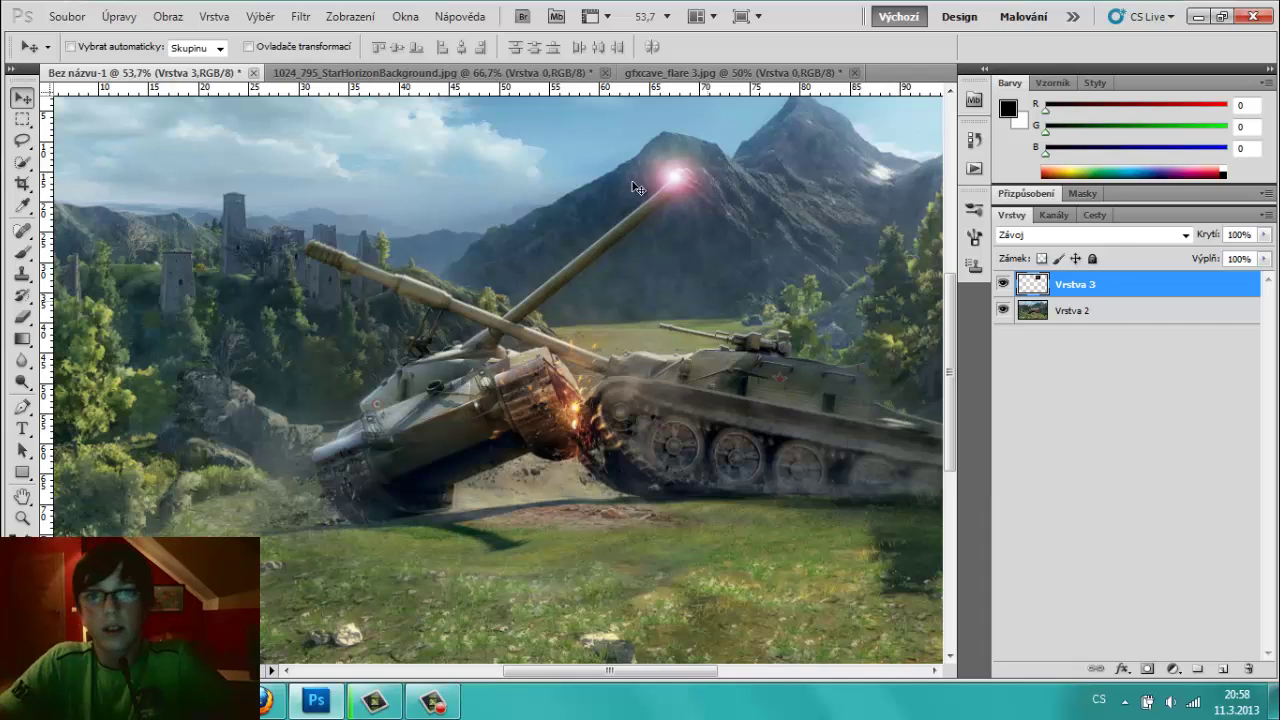
- Shrink the flare to about two-thirds, seat it on the gun muzzle tip, and dismiss the Norton popup
{"action": "key", "text": "ctrl+t"}
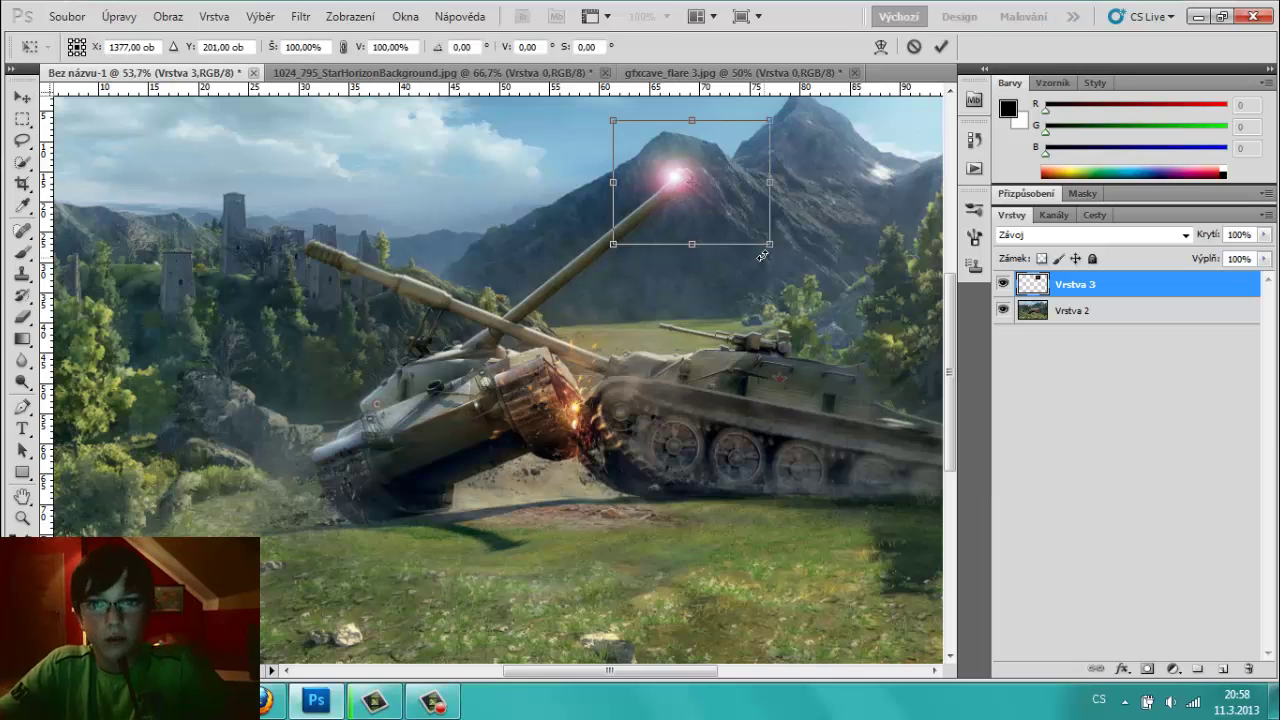
{"action": "left_click_drag", "start_coordinate": [762, 237], "coordinate": [709, 182]}
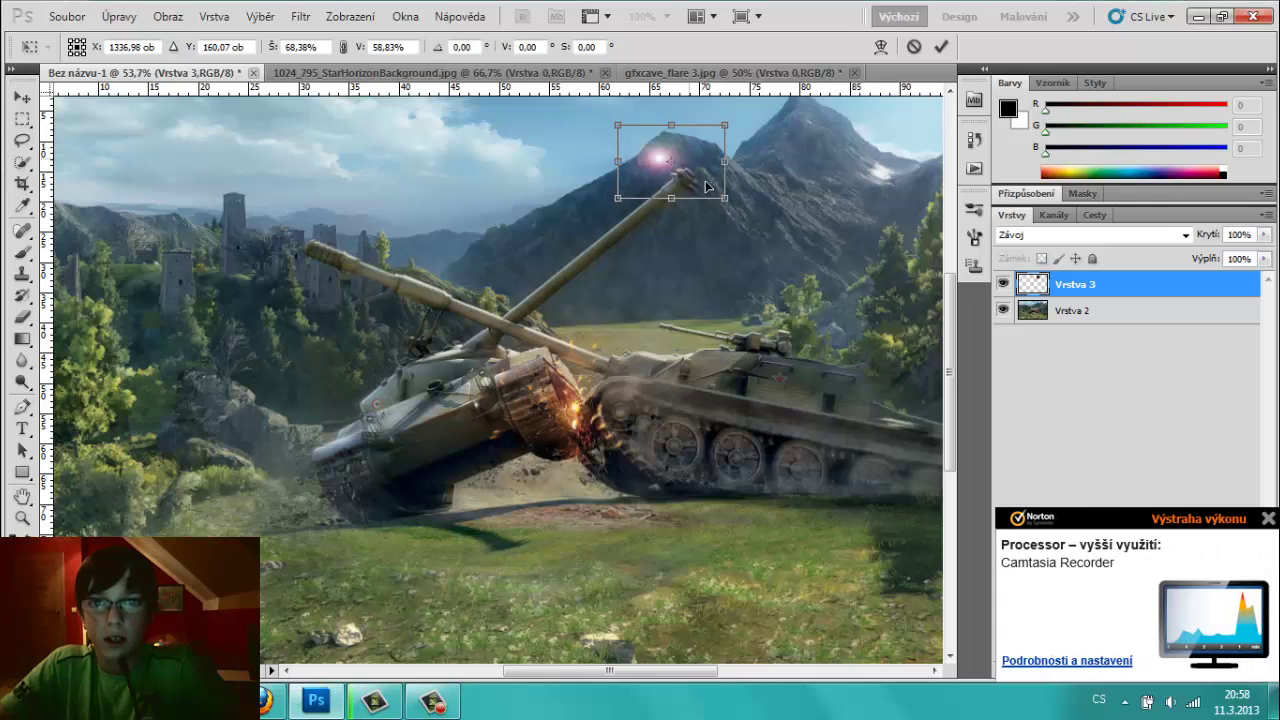
{"action": "left_click_drag", "start_coordinate": [685, 165], "coordinate": [698, 182]}
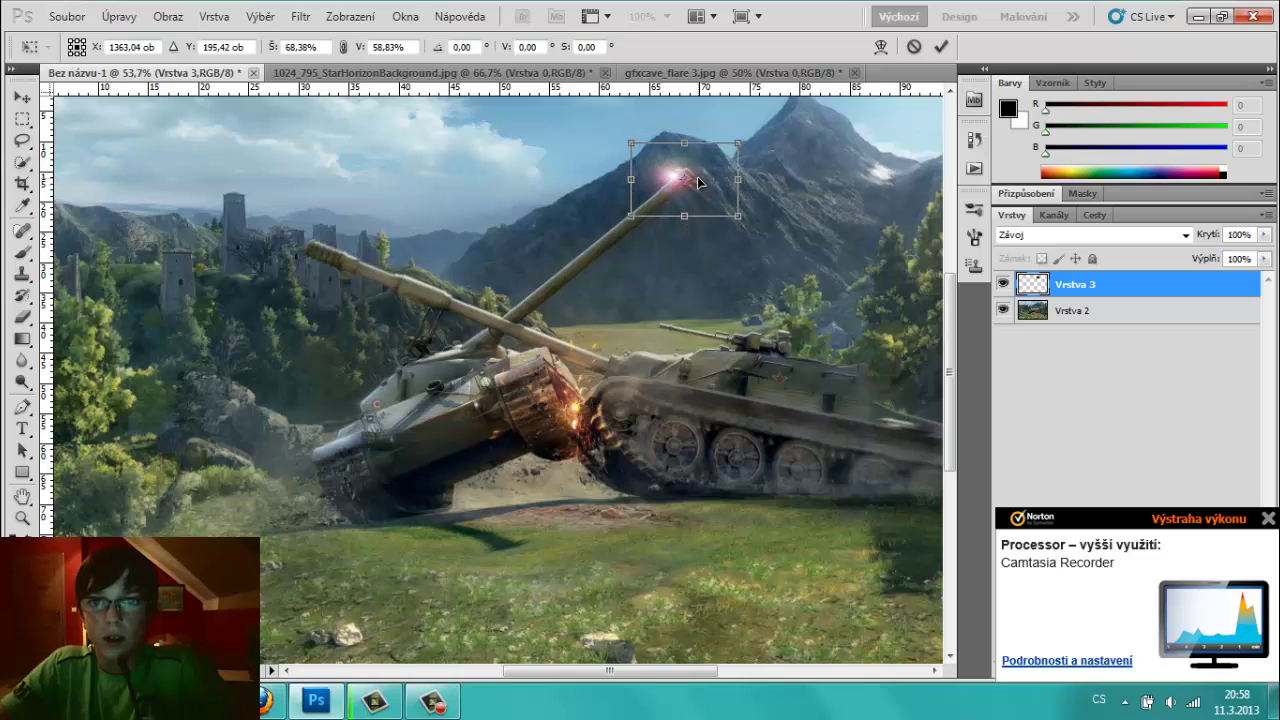
{"action": "key", "text": "Return"}
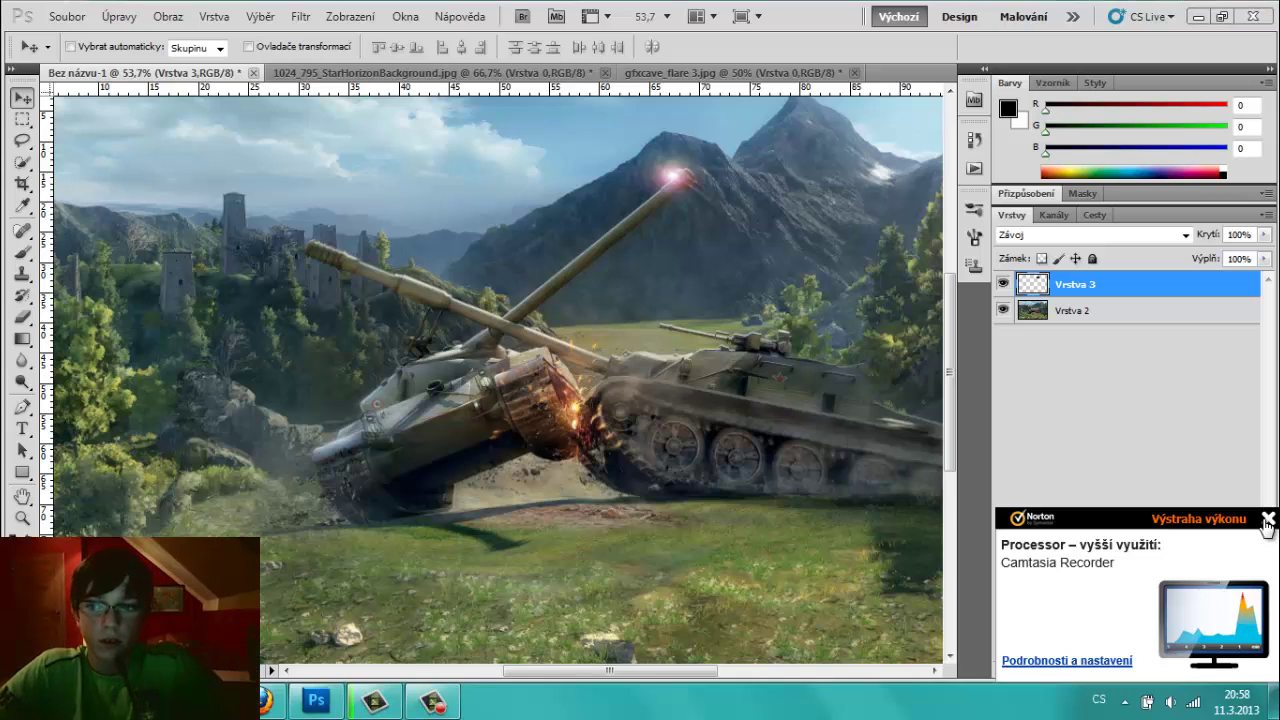
{"action": "left_click", "coordinate": [1267, 519]}
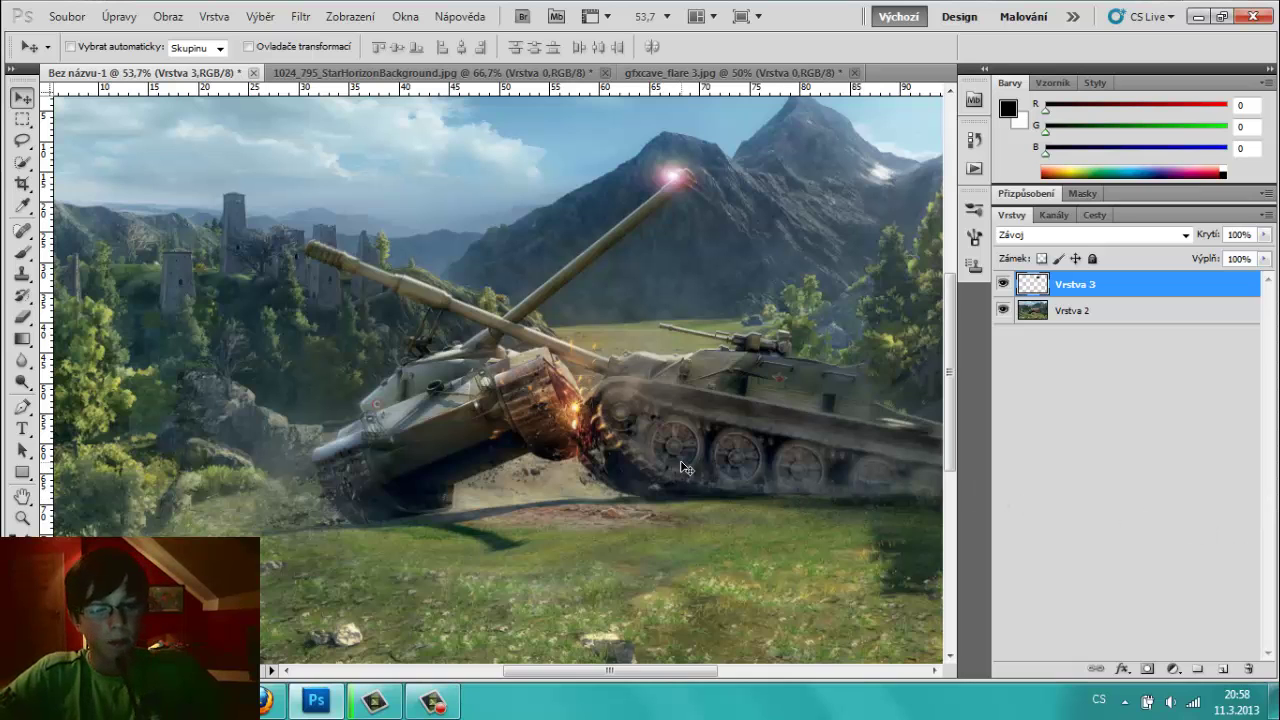
{"action": "scroll", "coordinate": [683, 467], "scroll_direction": "down", "scroll_amount": 3}
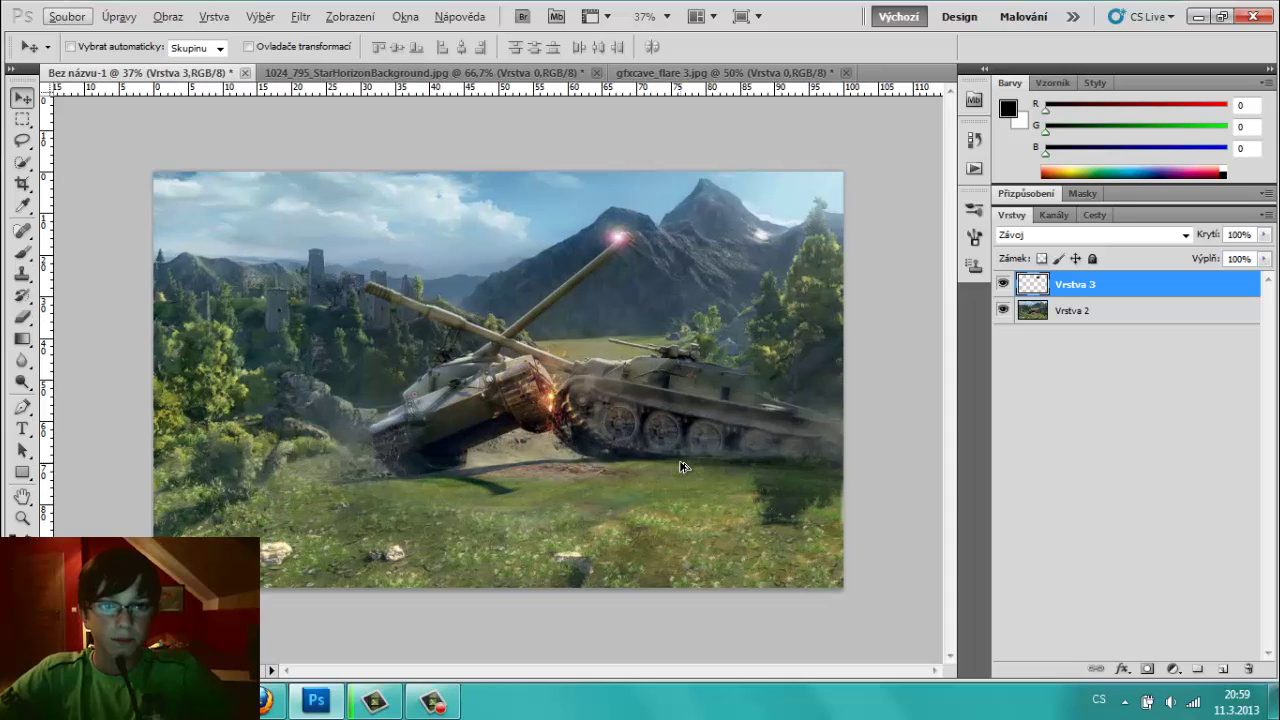
{"action": "left_click", "coordinate": [72, 12]}
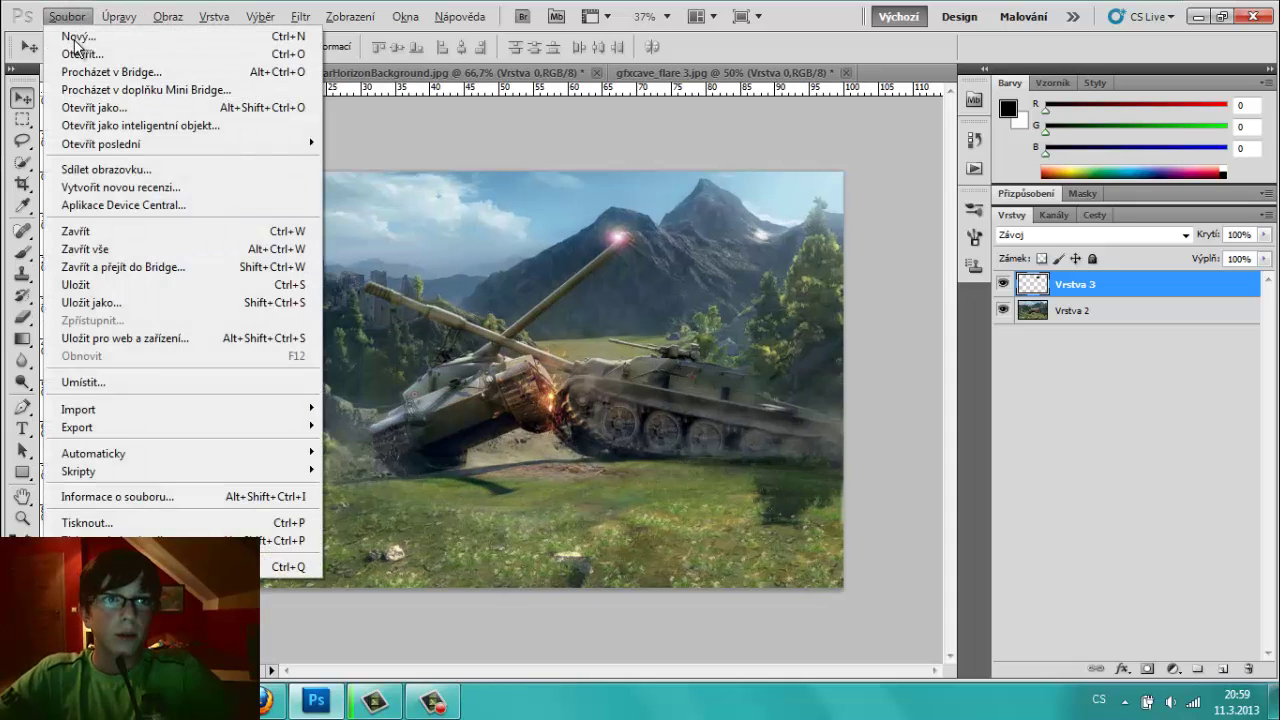
{"action": "left_click", "coordinate": [79, 45]}
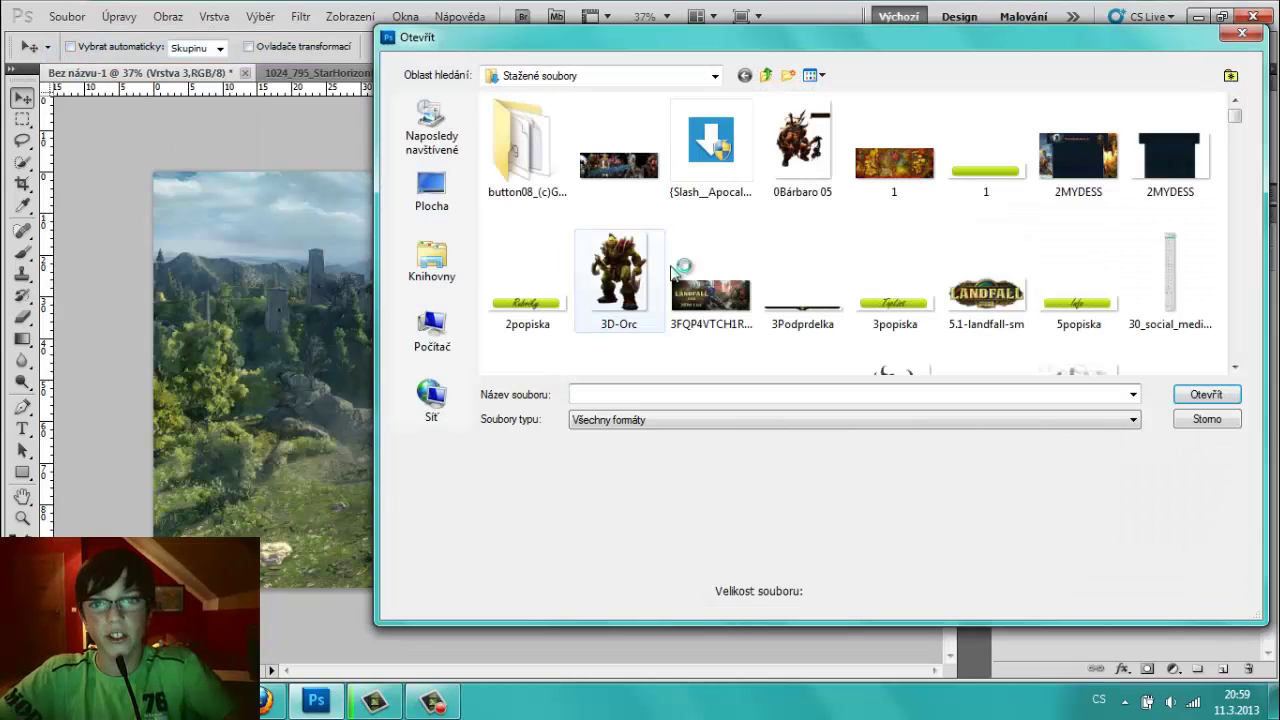
{"action": "left_click", "coordinate": [711, 280]}
{"action": "scroll", "coordinate": [690, 300], "scroll_direction": "down", "scroll_amount": 3}
{"action": "scroll", "coordinate": [680, 320], "scroll_direction": "up", "scroll_amount": 2}
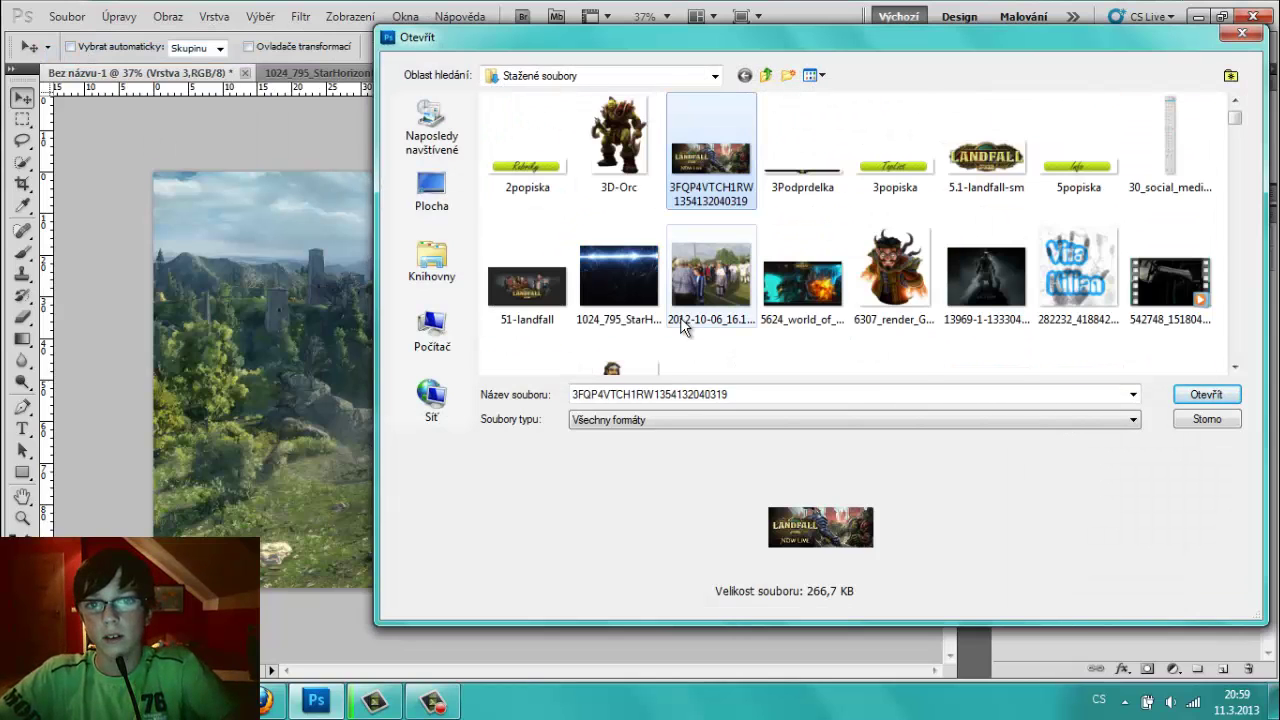
{"action": "scroll", "coordinate": [680, 327], "scroll_direction": "down", "scroll_amount": 2}
{"action": "scroll", "coordinate": [680, 327], "scroll_direction": "down", "scroll_amount": 2}
{"action": "scroll", "coordinate": [678, 322], "scroll_direction": "down", "scroll_amount": 3}
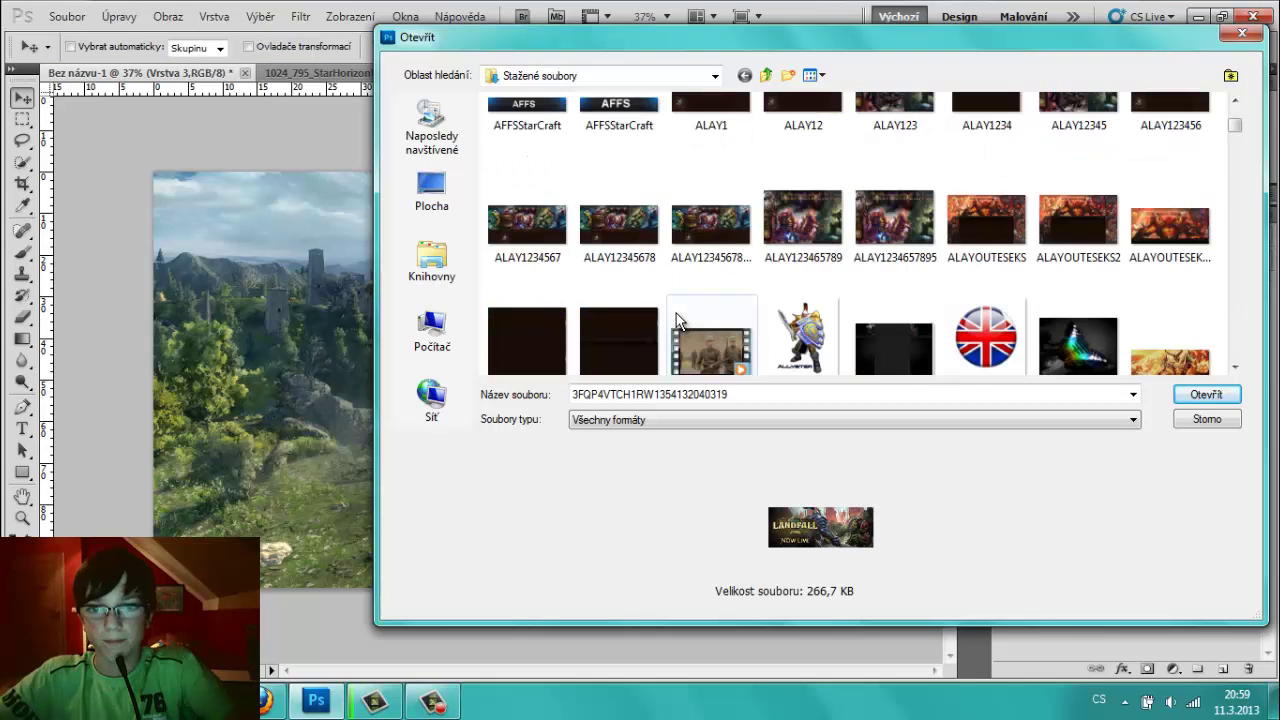
{"action": "scroll", "coordinate": [676, 320], "scroll_direction": "down", "scroll_amount": 3}
{"action": "scroll", "coordinate": [676, 320], "scroll_direction": "down", "scroll_amount": 2}
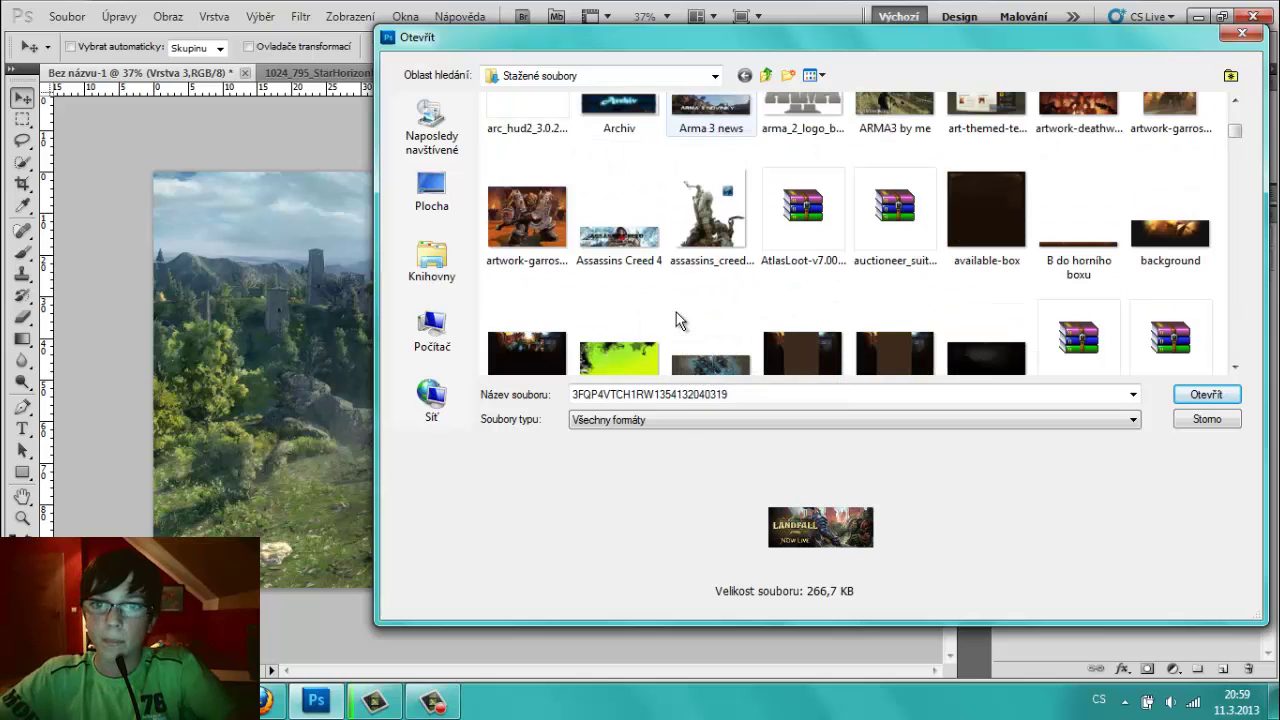
{"action": "scroll", "coordinate": [676, 320], "scroll_direction": "down", "scroll_amount": 3}
{"action": "scroll", "coordinate": [676, 320], "scroll_direction": "down", "scroll_amount": 3}
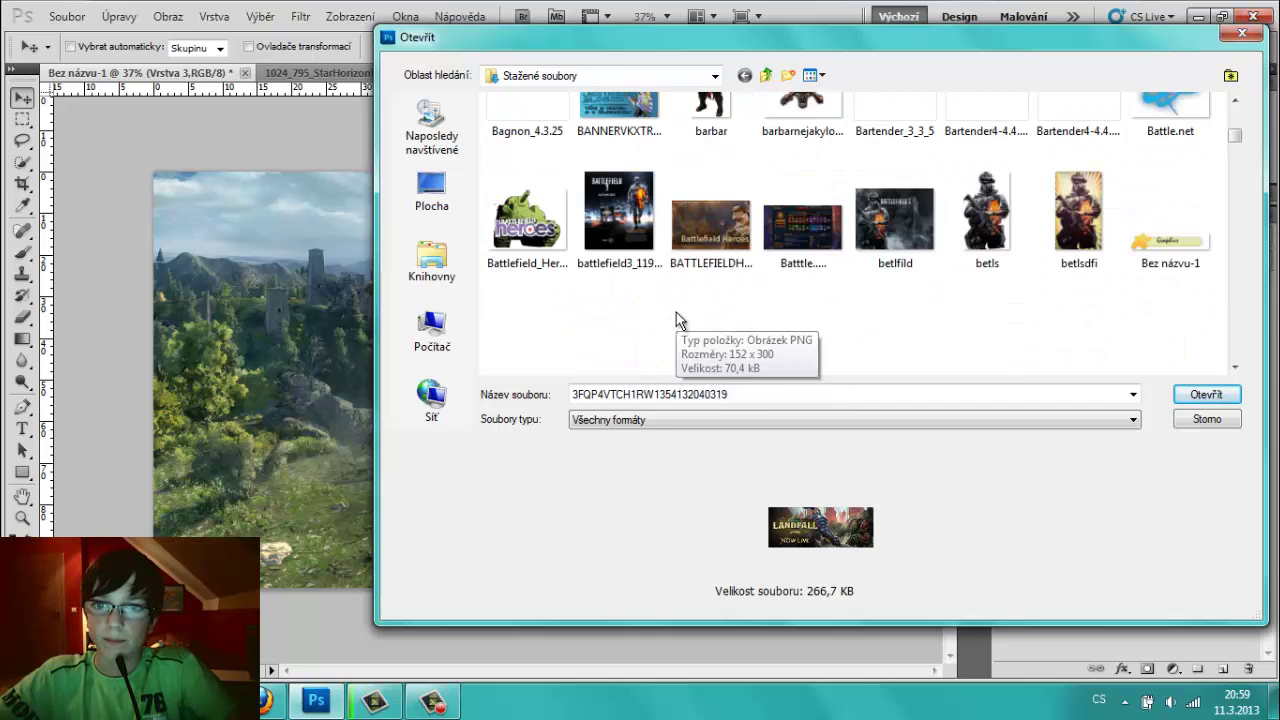
{"action": "scroll", "coordinate": [676, 318], "scroll_direction": "down", "scroll_amount": 2}
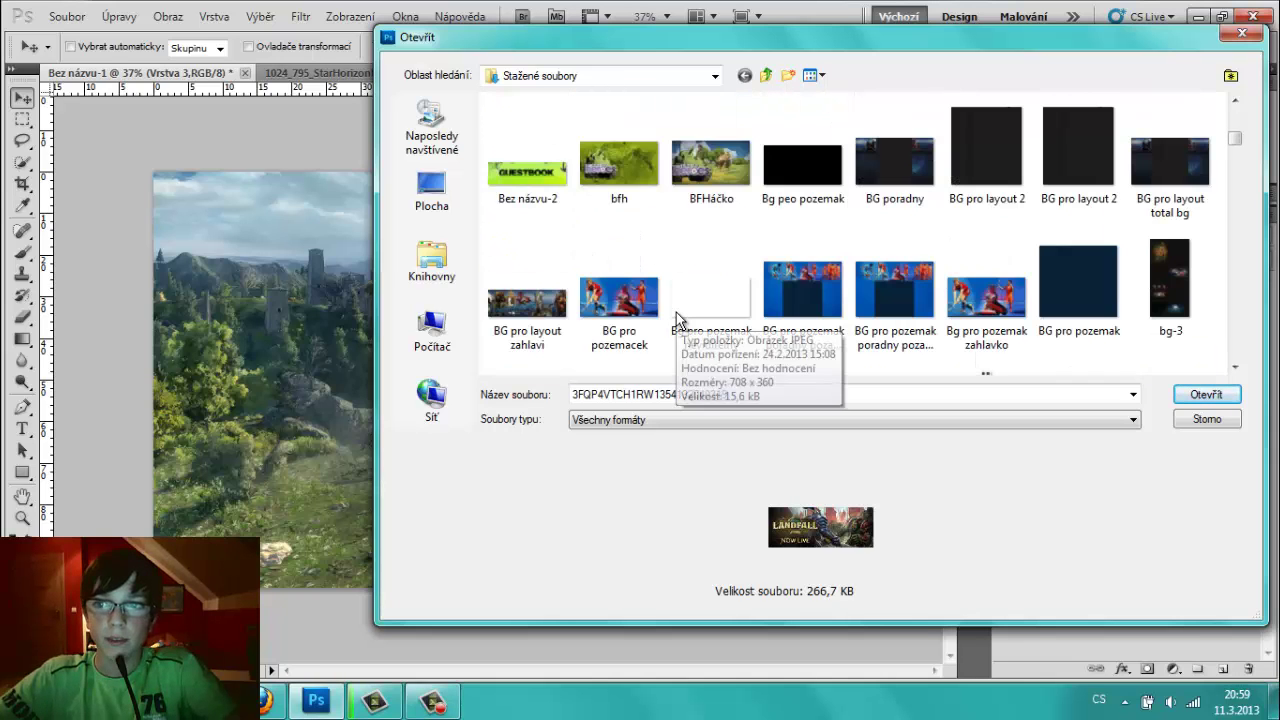
{"action": "scroll", "coordinate": [676, 314], "scroll_direction": "down", "scroll_amount": 2}
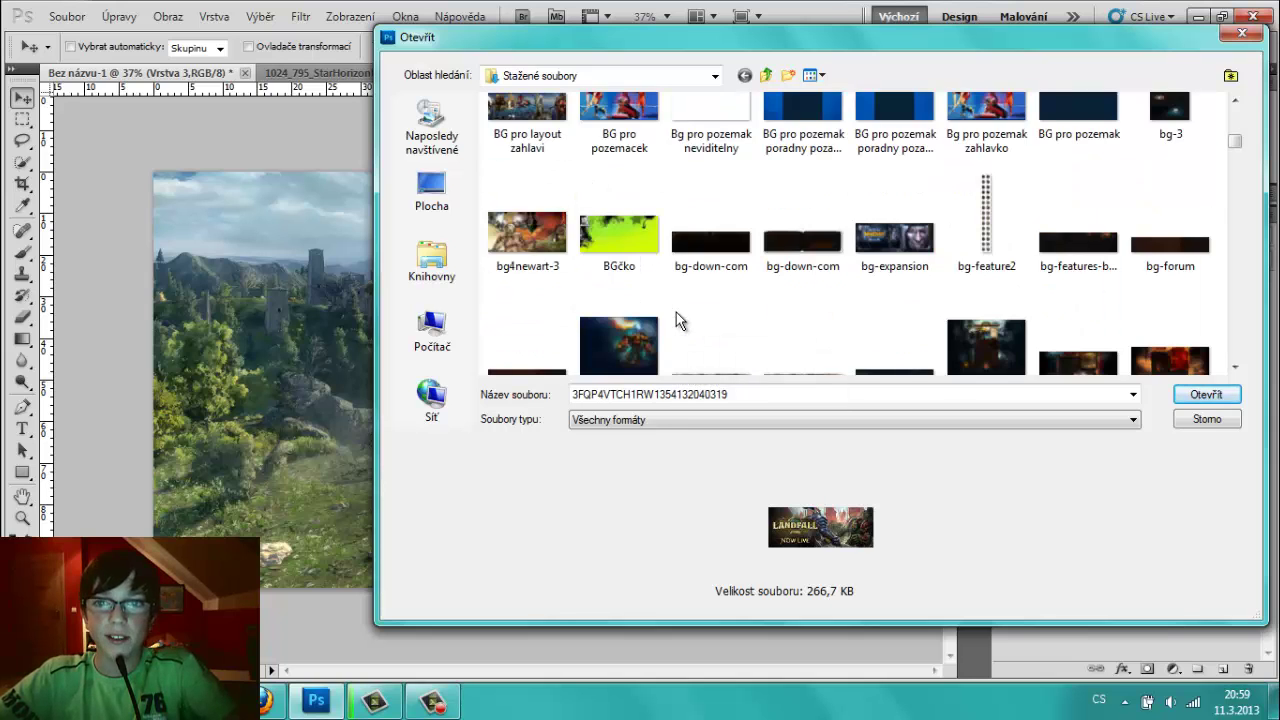
{"action": "scroll", "coordinate": [676, 318], "scroll_direction": "down", "scroll_amount": 2}
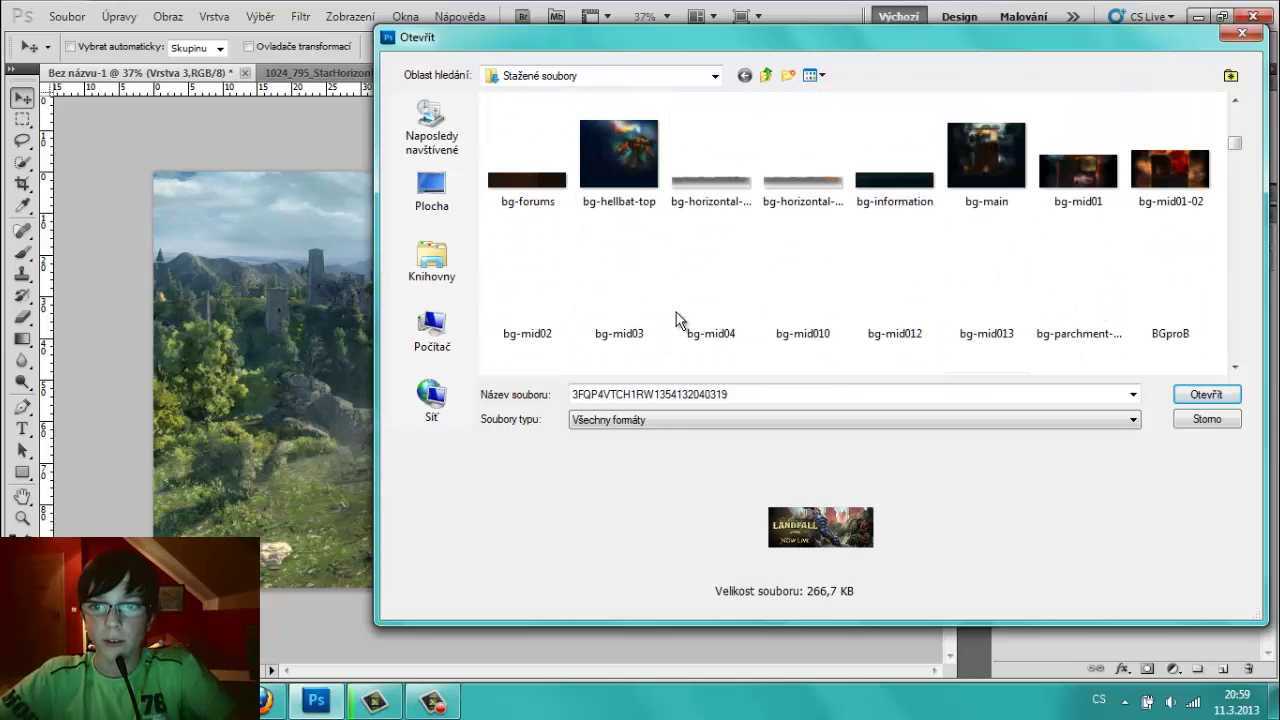
{"action": "left_click", "coordinate": [1240, 37]}
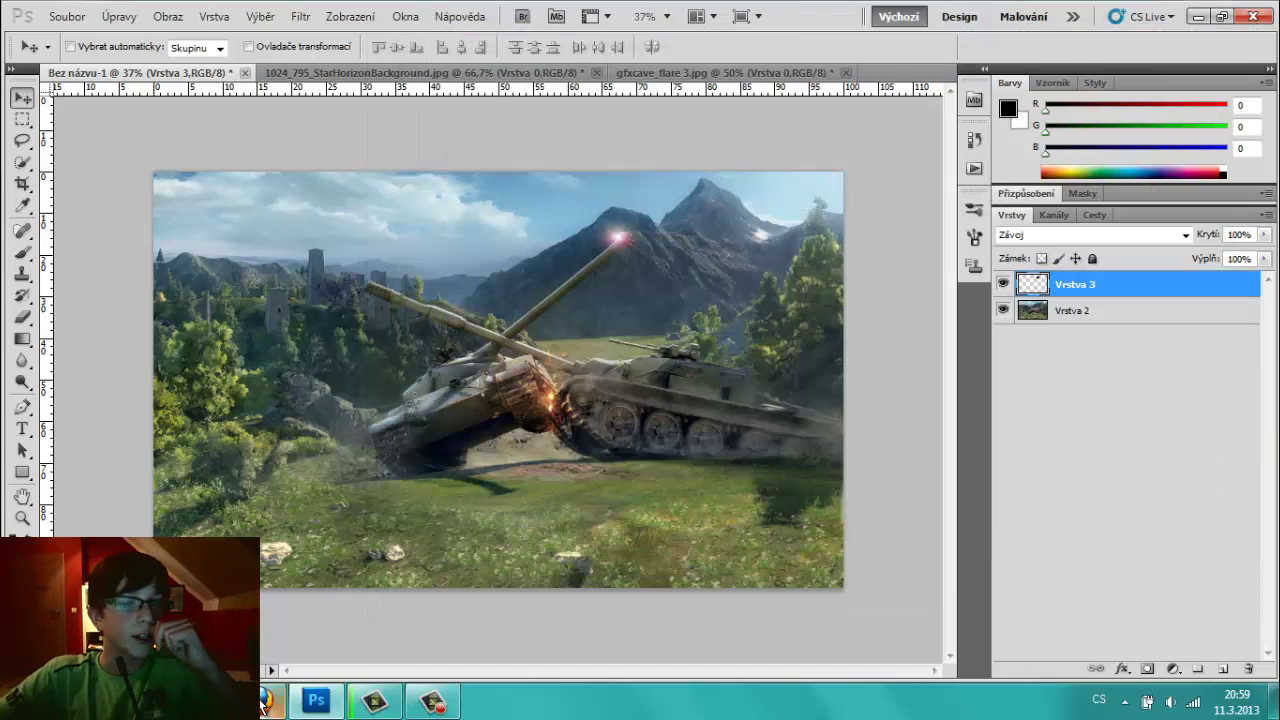
{"action": "key", "text": "alt+Tab"}
- Return to the World of Tanks Google Images results and scroll through the thumbnails
{"action": "left_click", "coordinate": [18, 44]}
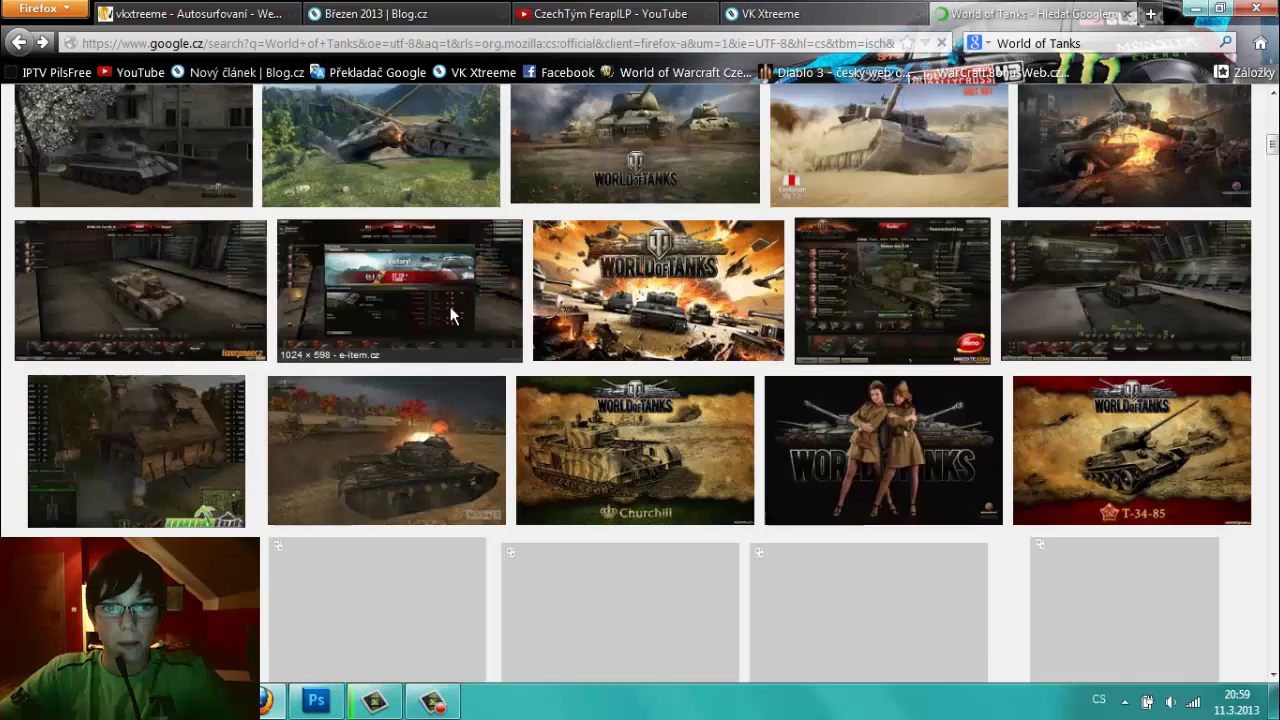
{"action": "left_click", "coordinate": [431, 342]}
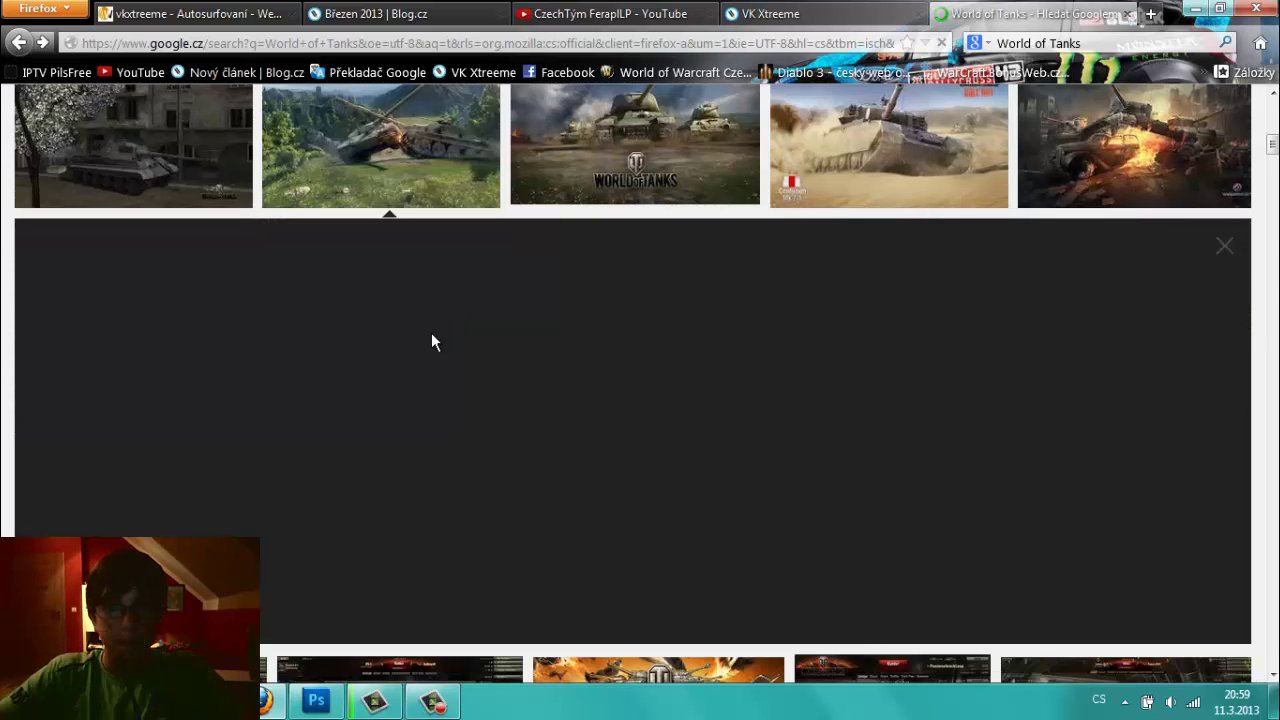
{"action": "left_click", "coordinate": [1224, 246]}
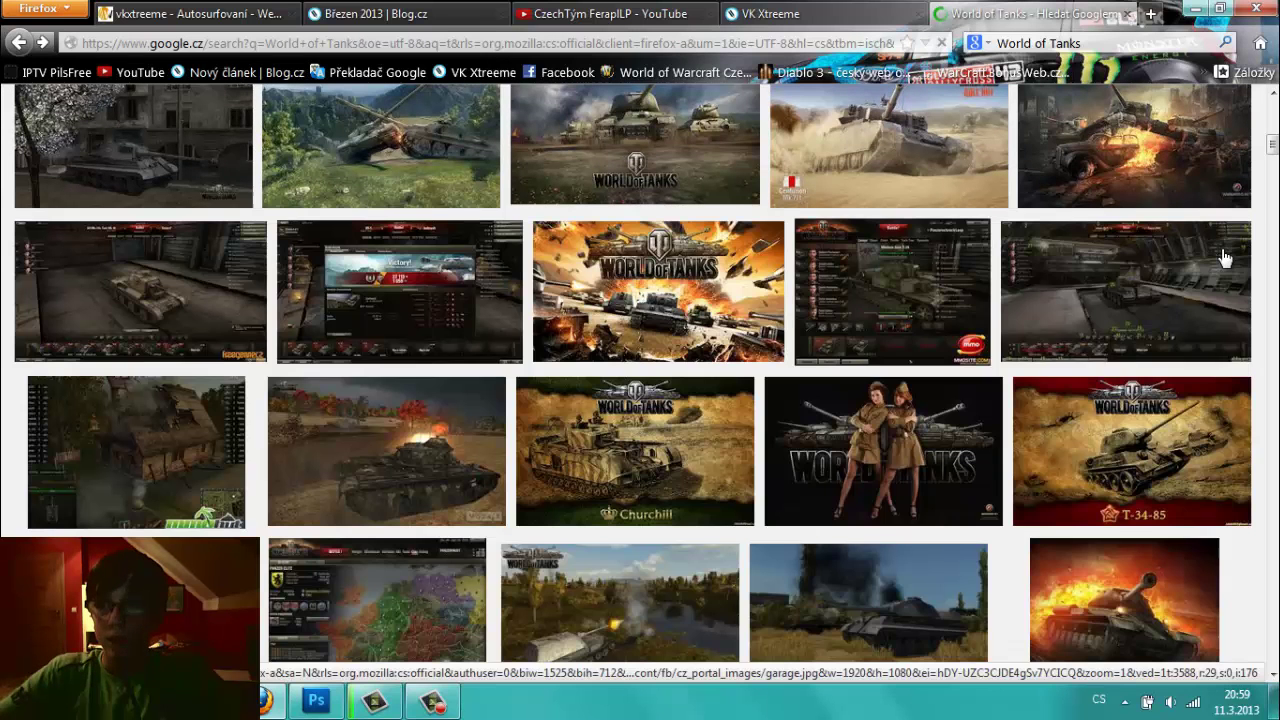
{"action": "mouse_move", "coordinate": [883, 450]}
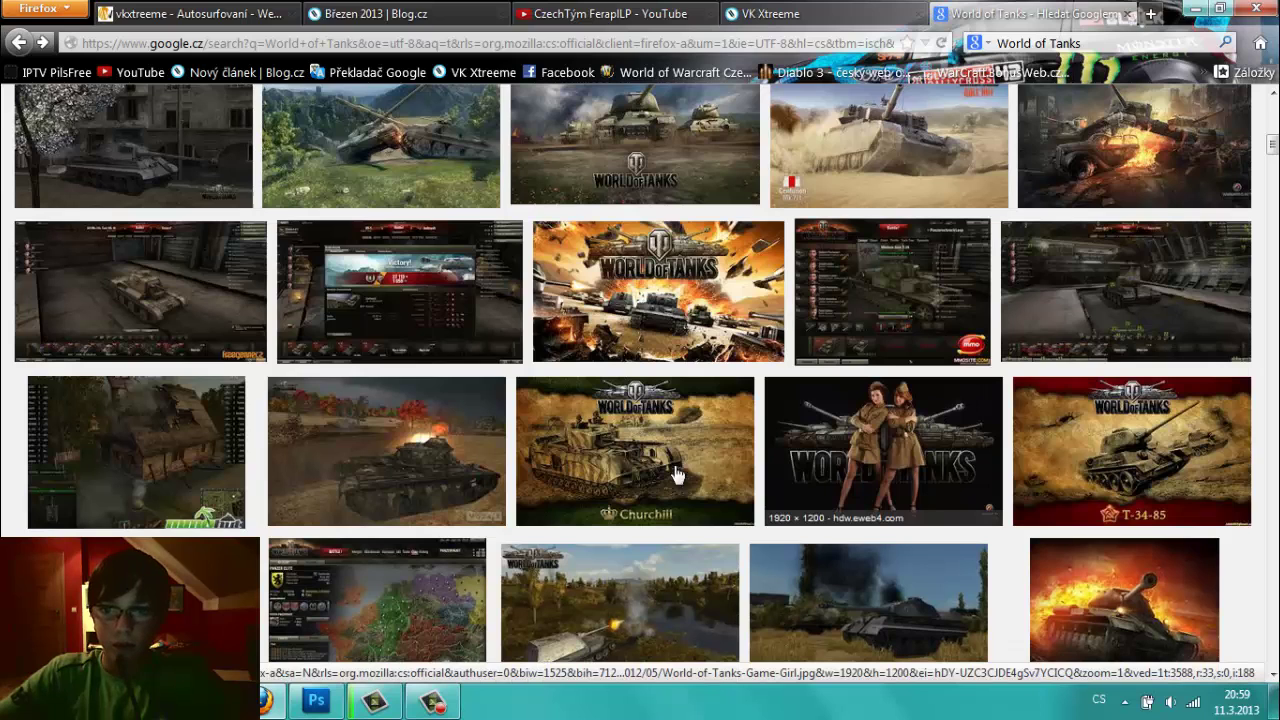
{"action": "left_click", "coordinate": [464, 480]}
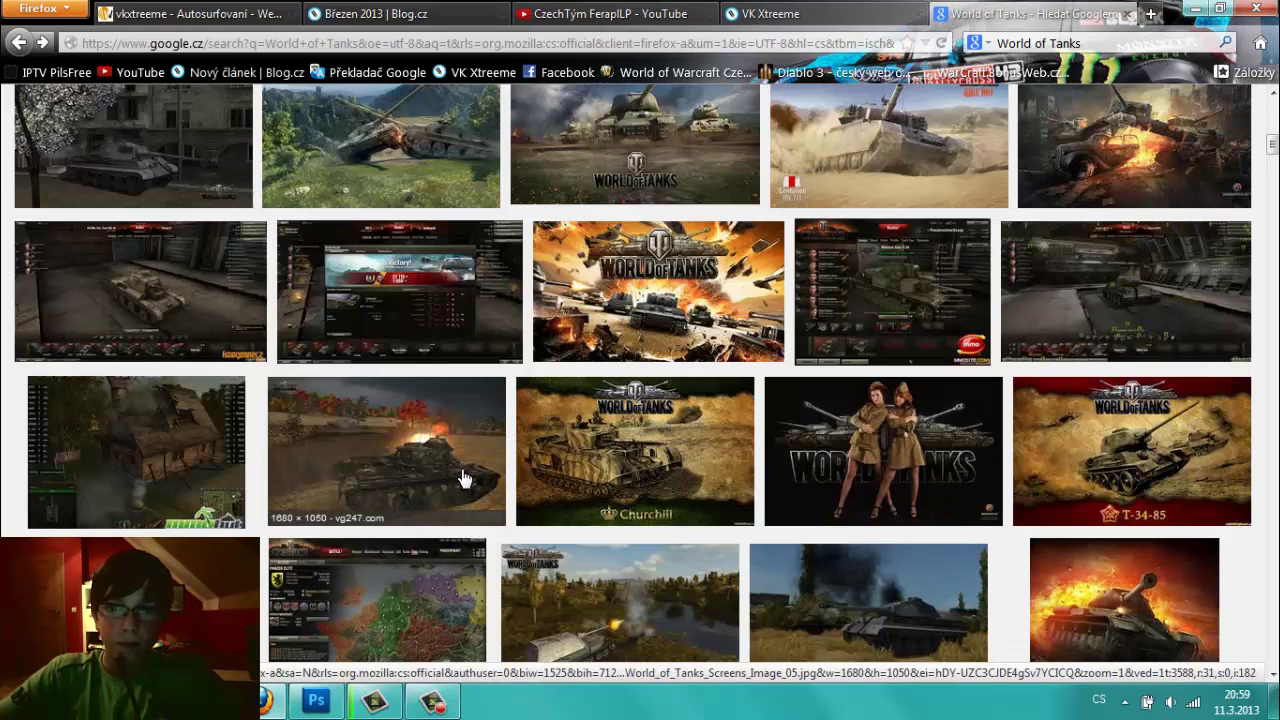
{"action": "scroll", "coordinate": [464, 480], "scroll_direction": "down", "scroll_amount": 3}
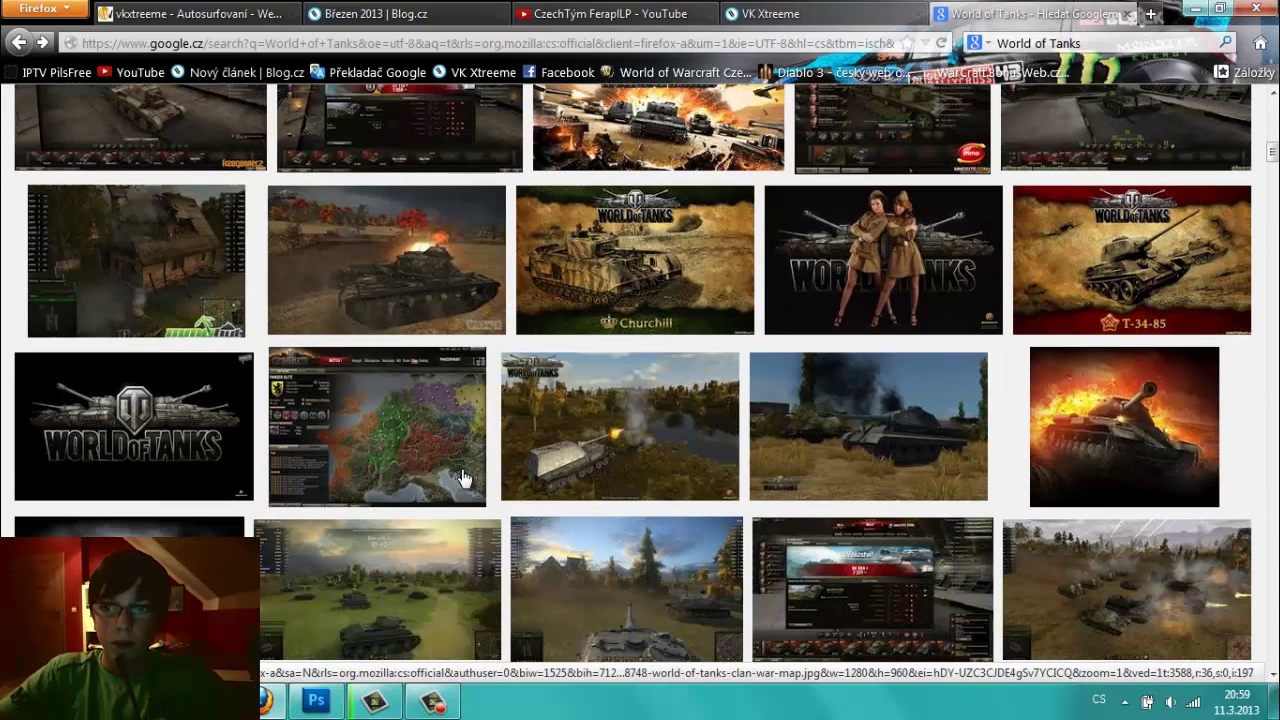
{"action": "scroll", "coordinate": [464, 480], "scroll_direction": "down", "scroll_amount": 2}
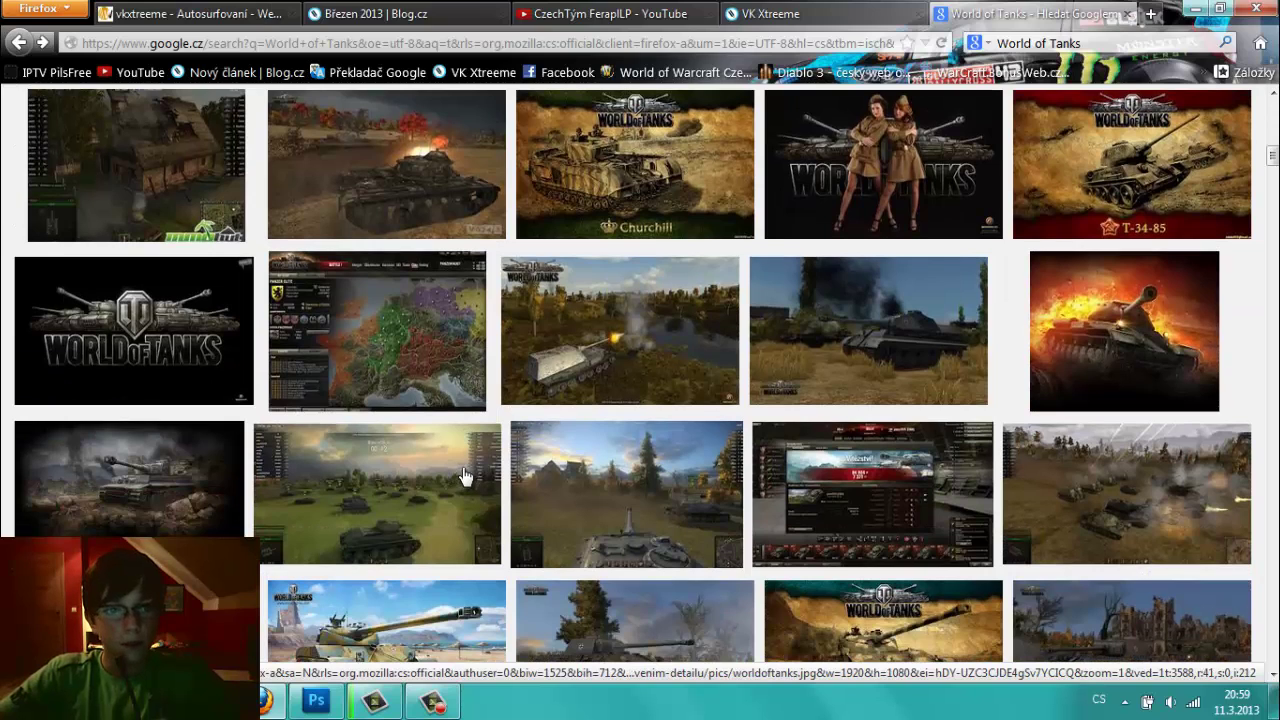
- Open the fiery Heavy Tank IS-4 wallpaper at full size and copy the image
{"action": "left_click", "coordinate": [1094, 357]}
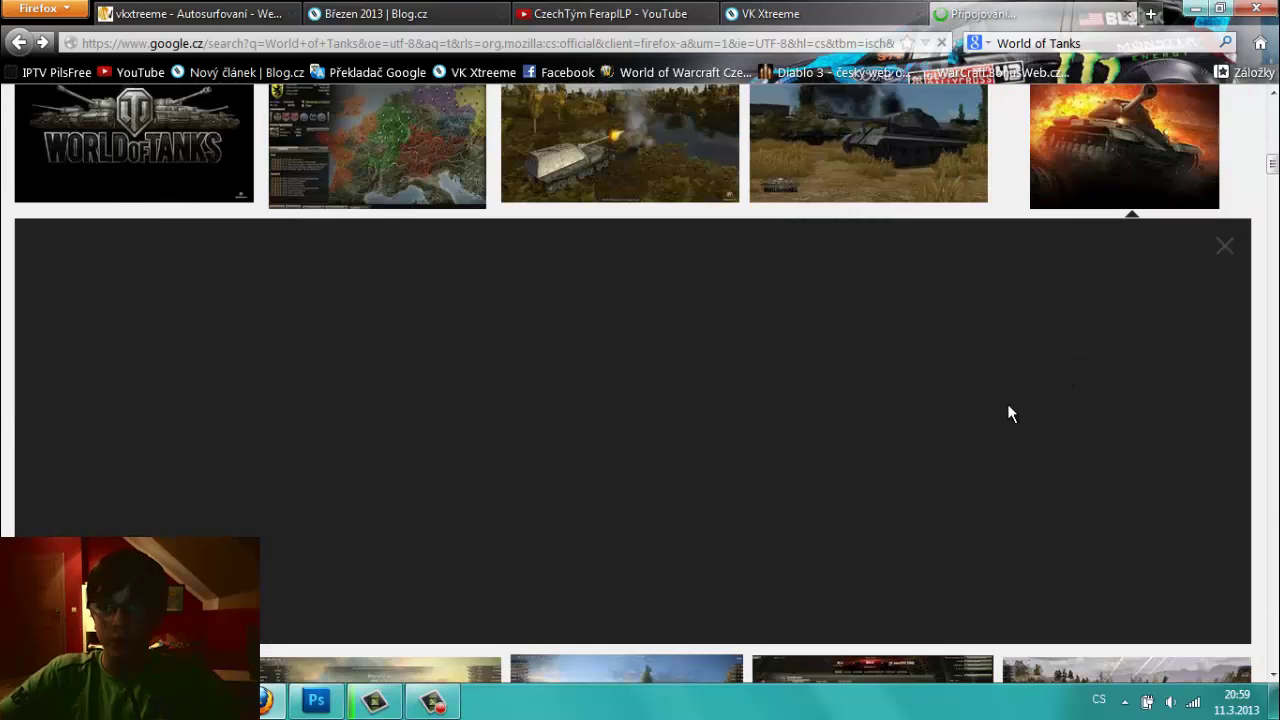
{"action": "left_click", "coordinate": [1017, 360]}
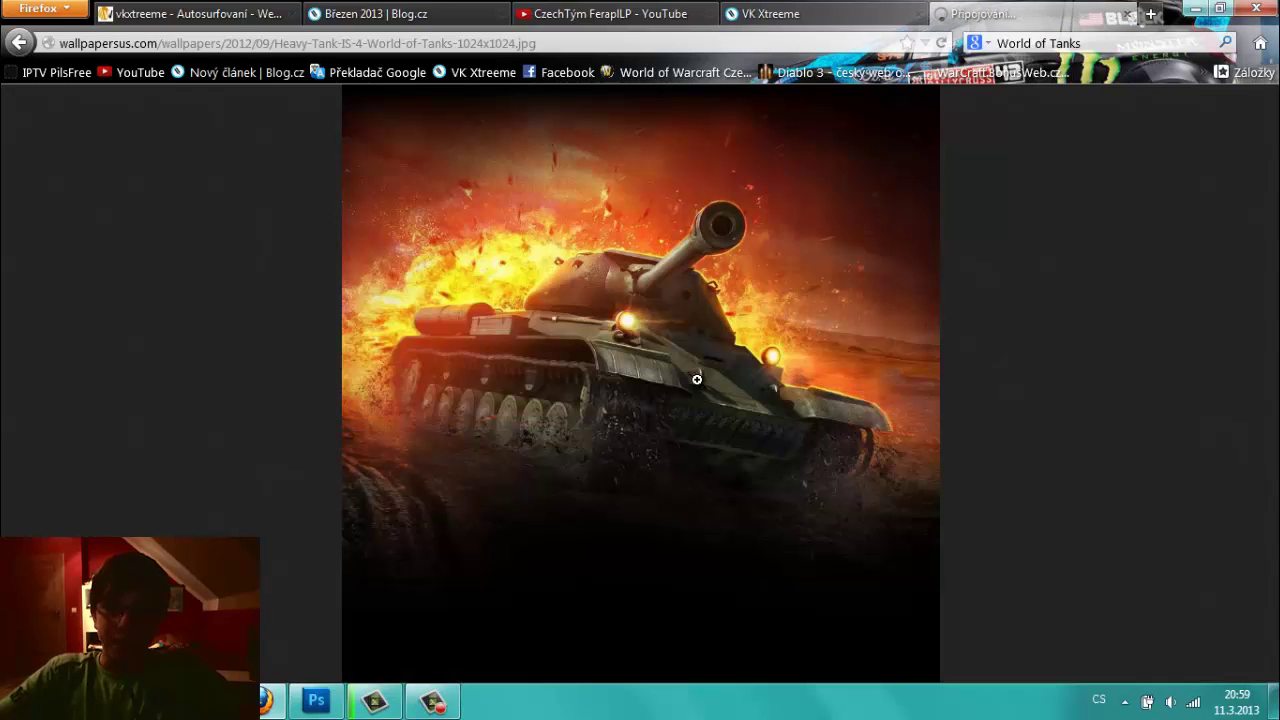
{"action": "right_click", "coordinate": [697, 379]}
{"action": "left_click", "coordinate": [757, 389]}
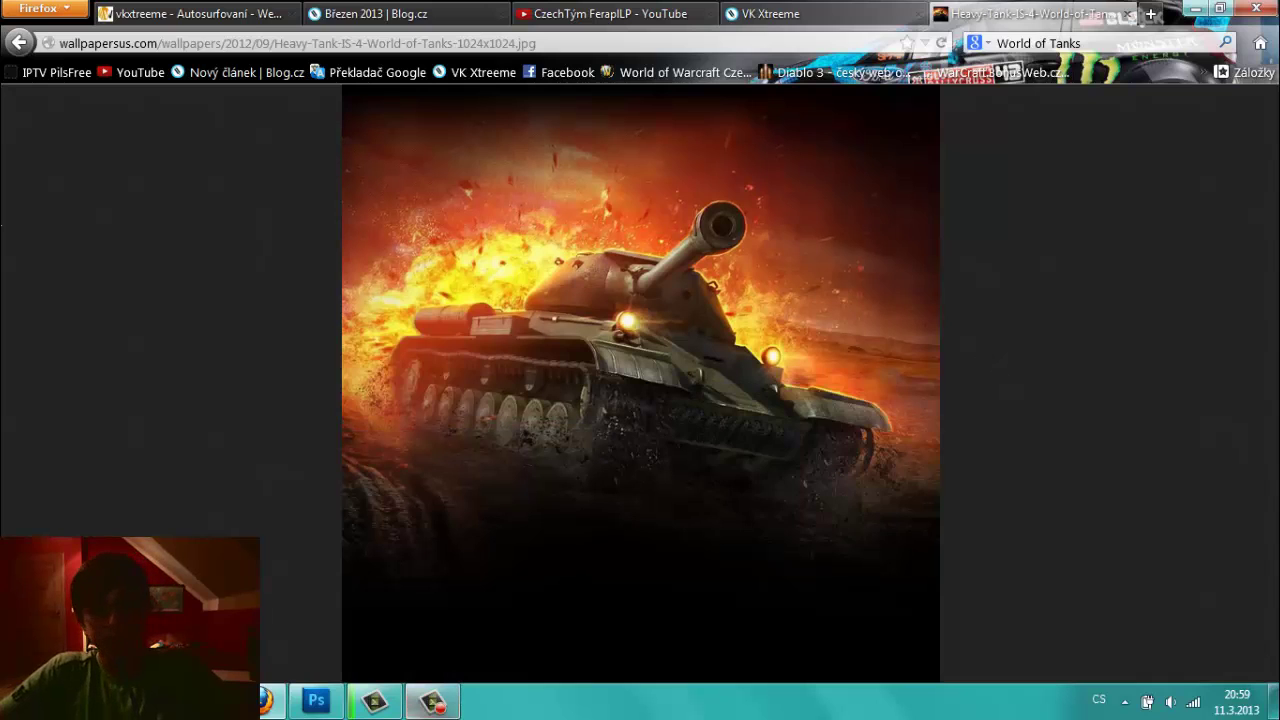
{"action": "left_click", "coordinate": [313, 702]}
- Paste the IS-4 tank image as layer Vrstva 4 and drag it to the left-centre of the scene
{"action": "key", "text": "ctrl+v"}
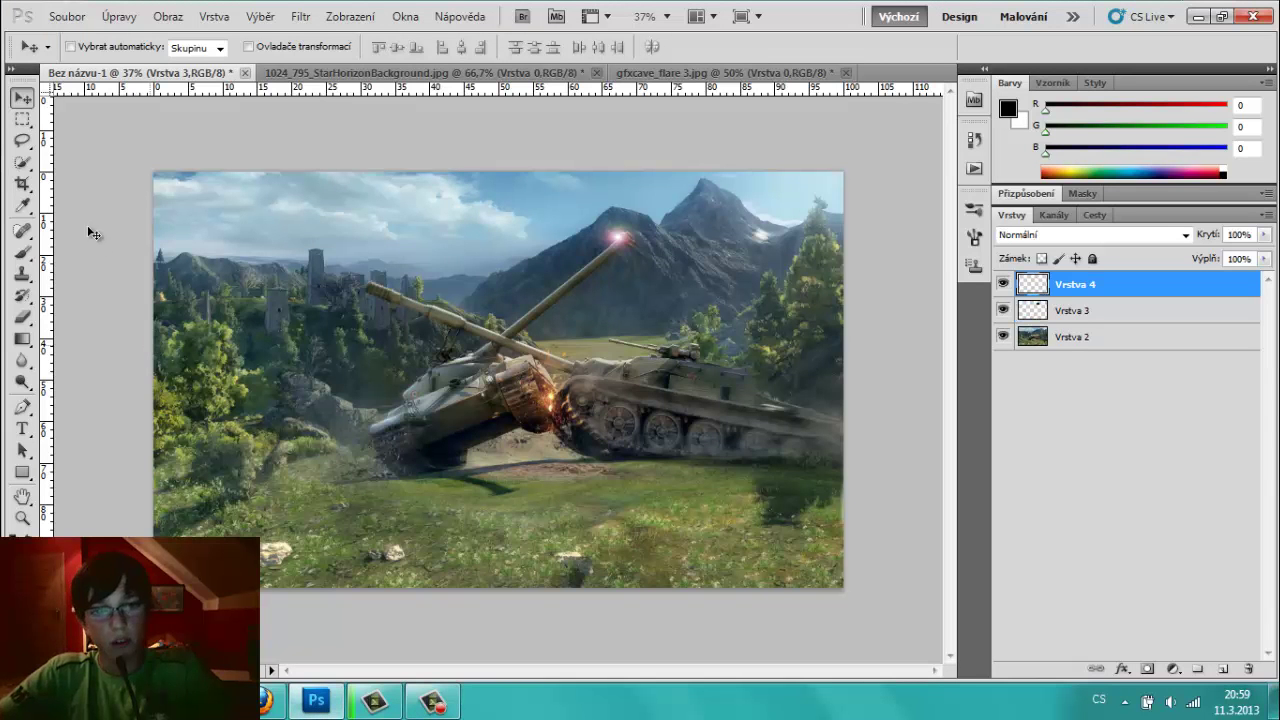
{"action": "mouse_move", "coordinate": [505, 343]}
{"action": "left_mouse_down"}
{"action": "mouse_move", "coordinate": [246, 375]}
{"action": "mouse_move", "coordinate": [455, 343]}
{"action": "mouse_move", "coordinate": [481, 365]}
{"action": "left_mouse_up"}
{"action": "left_click_drag", "start_coordinate": [758, 427], "coordinate": [472, 388]}
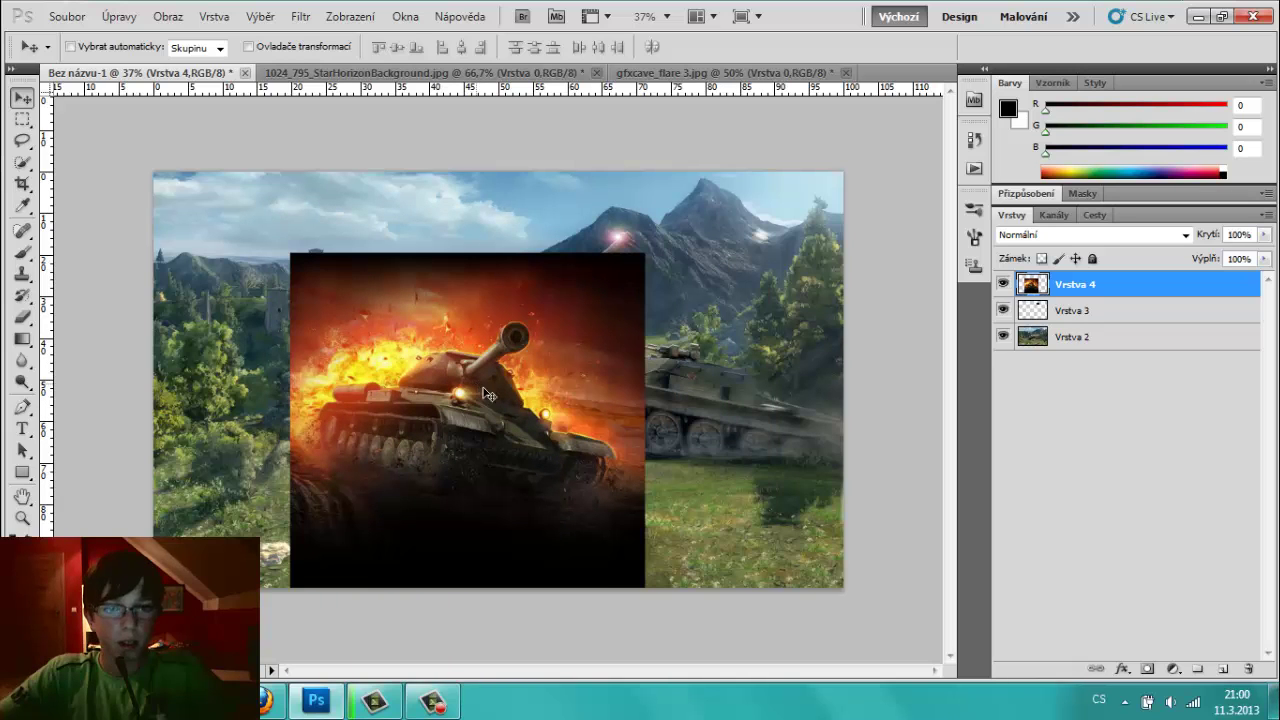
- Scale Vrstva 4 to about 79% × 75% and nudge it into the scene's lower left
{"action": "key", "text": "ctrl+t"}
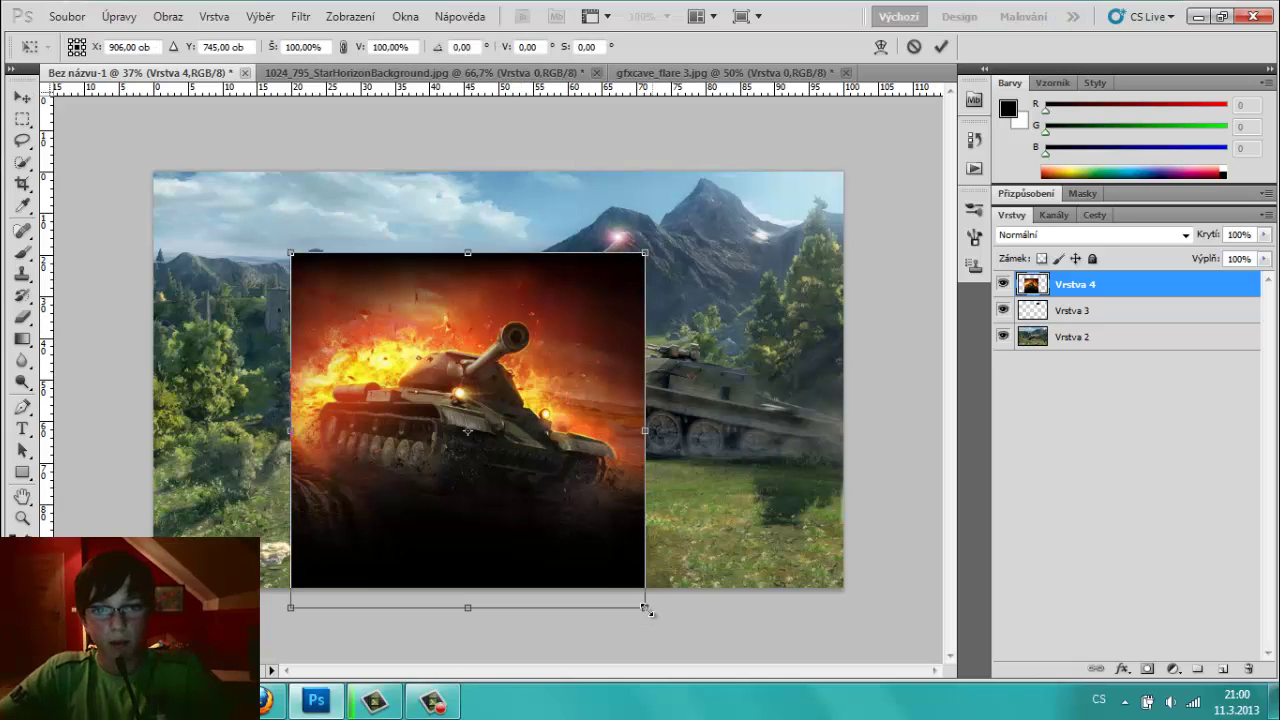
{"action": "mouse_move", "coordinate": [638, 596]}
{"action": "left_mouse_down"}
{"action": "mouse_move", "coordinate": [447, 500]}
{"action": "mouse_move", "coordinate": [429, 513]}
{"action": "left_mouse_up"}
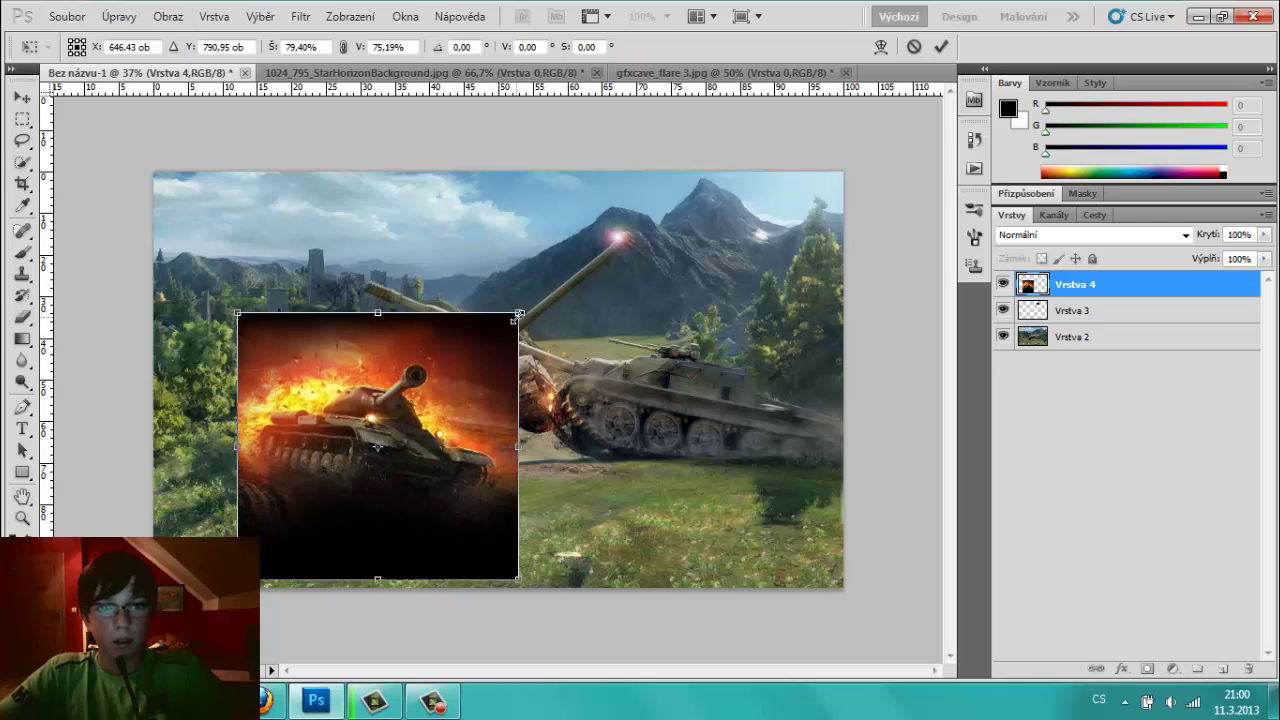
{"action": "left_click_drag", "start_coordinate": [519, 316], "coordinate": [519, 326]}
{"action": "key", "text": "Return"}
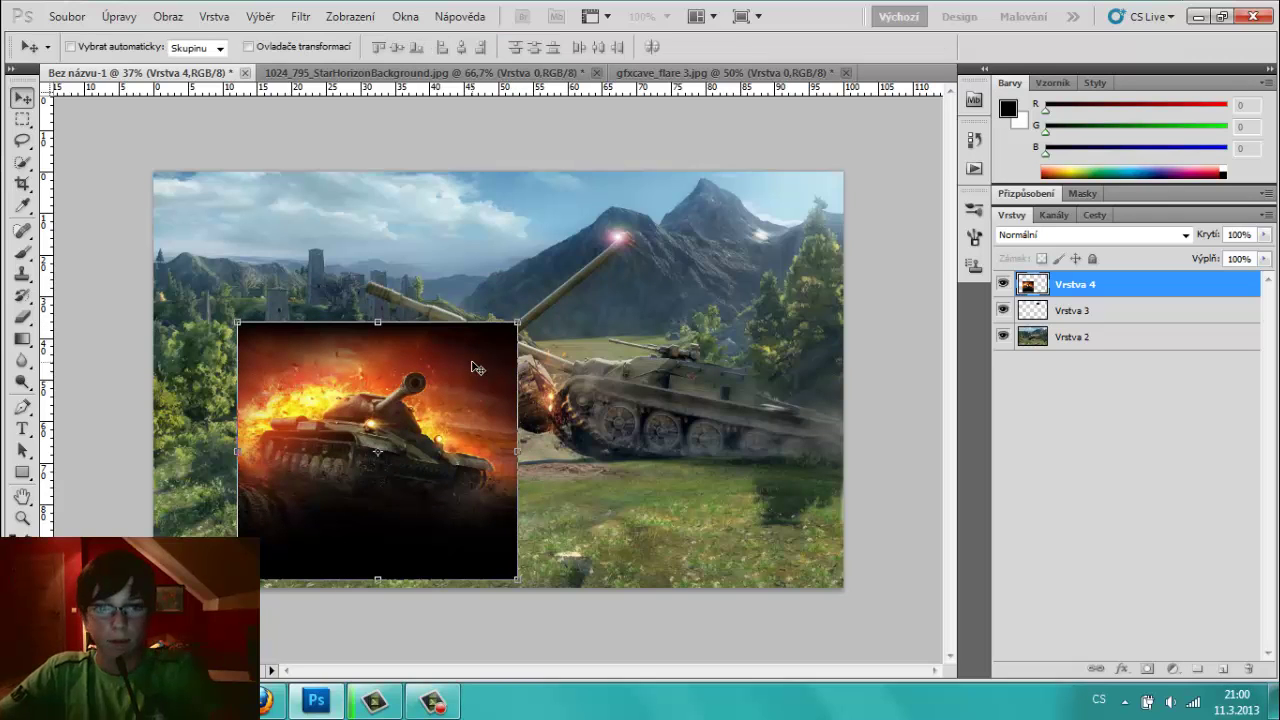
{"action": "left_click_drag", "start_coordinate": [437, 396], "coordinate": [424, 419]}
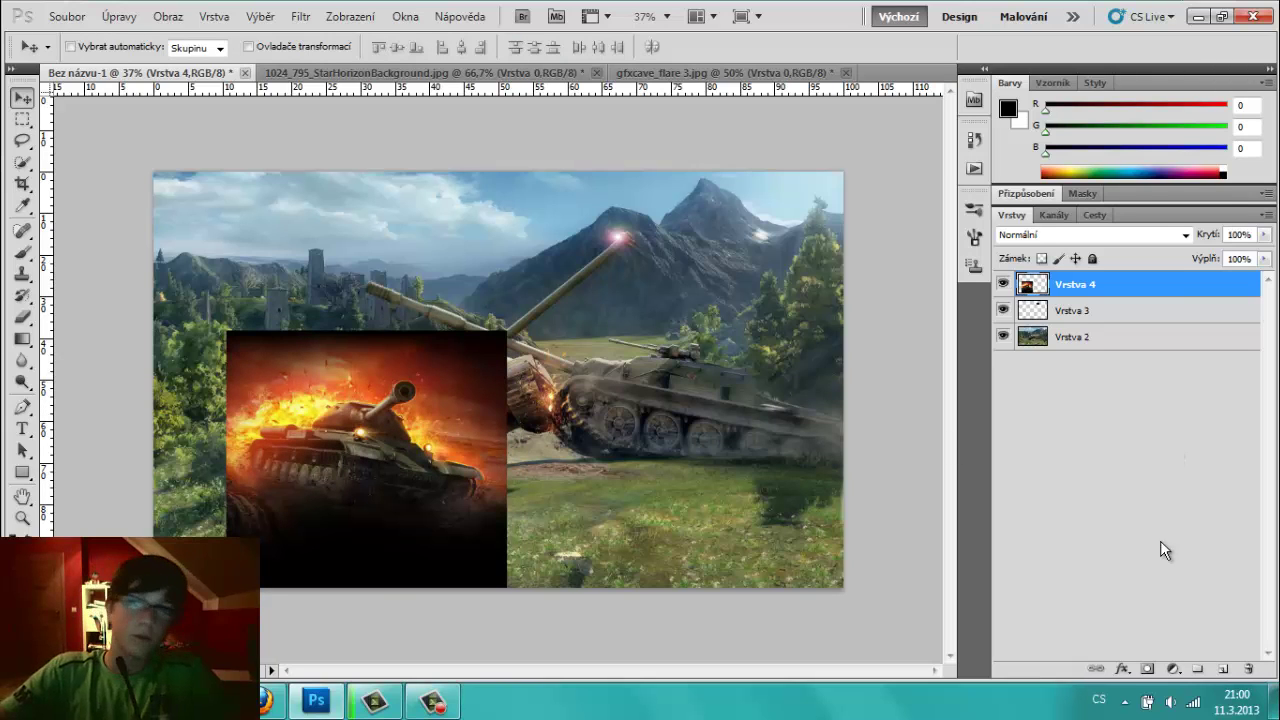
- Add a layer mask to Vrstva 4 and set up a moderately sized brush
{"action": "left_click", "coordinate": [1148, 669]}
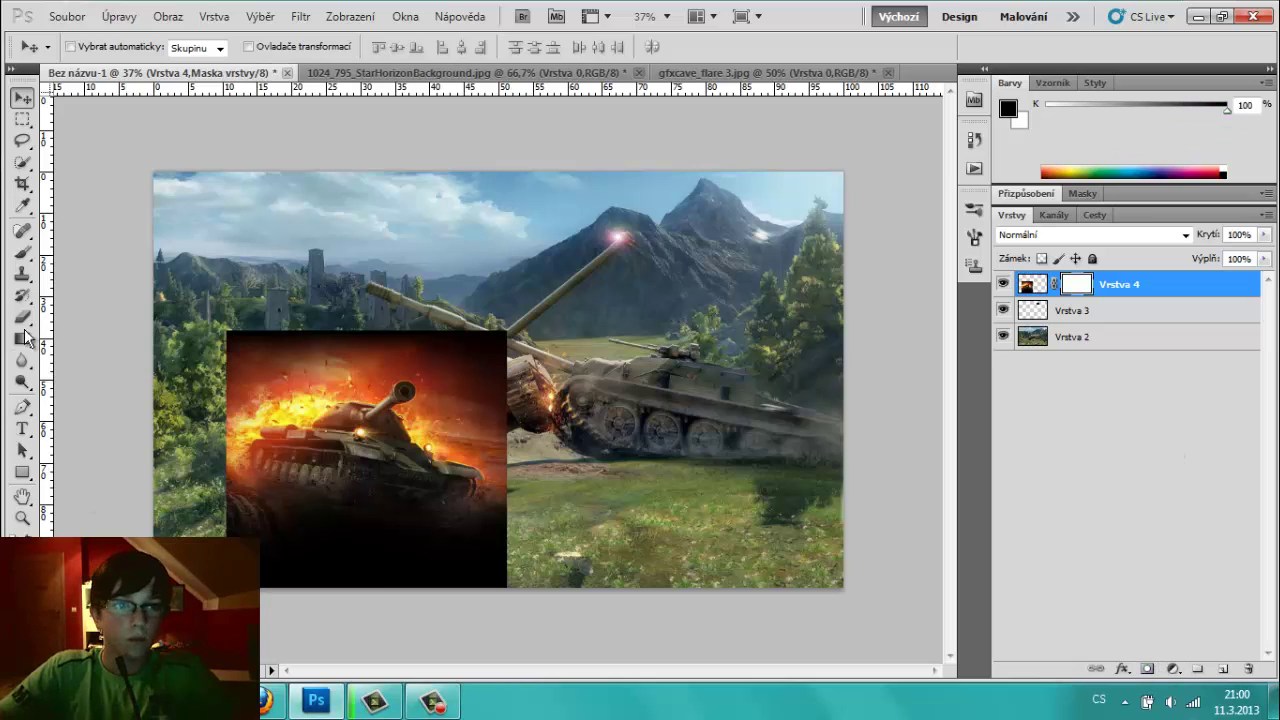
{"action": "left_click", "coordinate": [27, 251]}
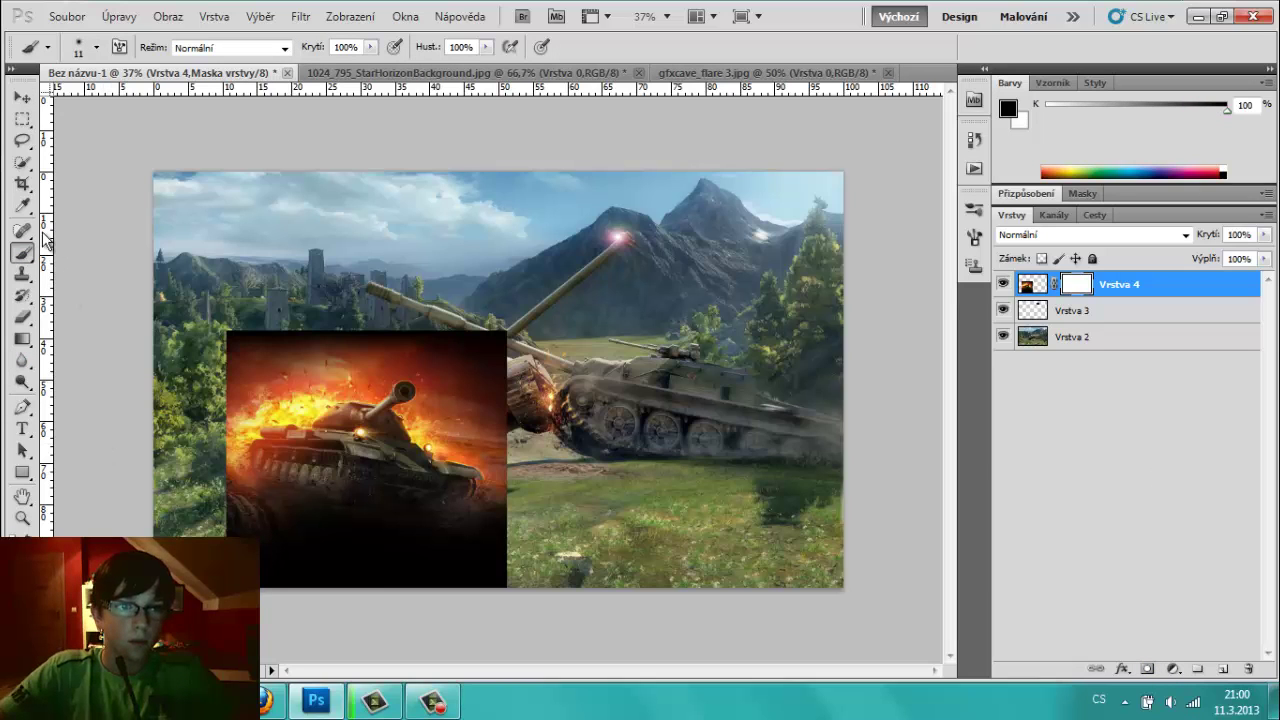
{"action": "mouse_move", "coordinate": [397, 524]}
{"action": "left_mouse_down"}
{"action": "mouse_move", "coordinate": [421, 488]}
{"action": "mouse_move", "coordinate": [345, 470]}
{"action": "left_mouse_up"}
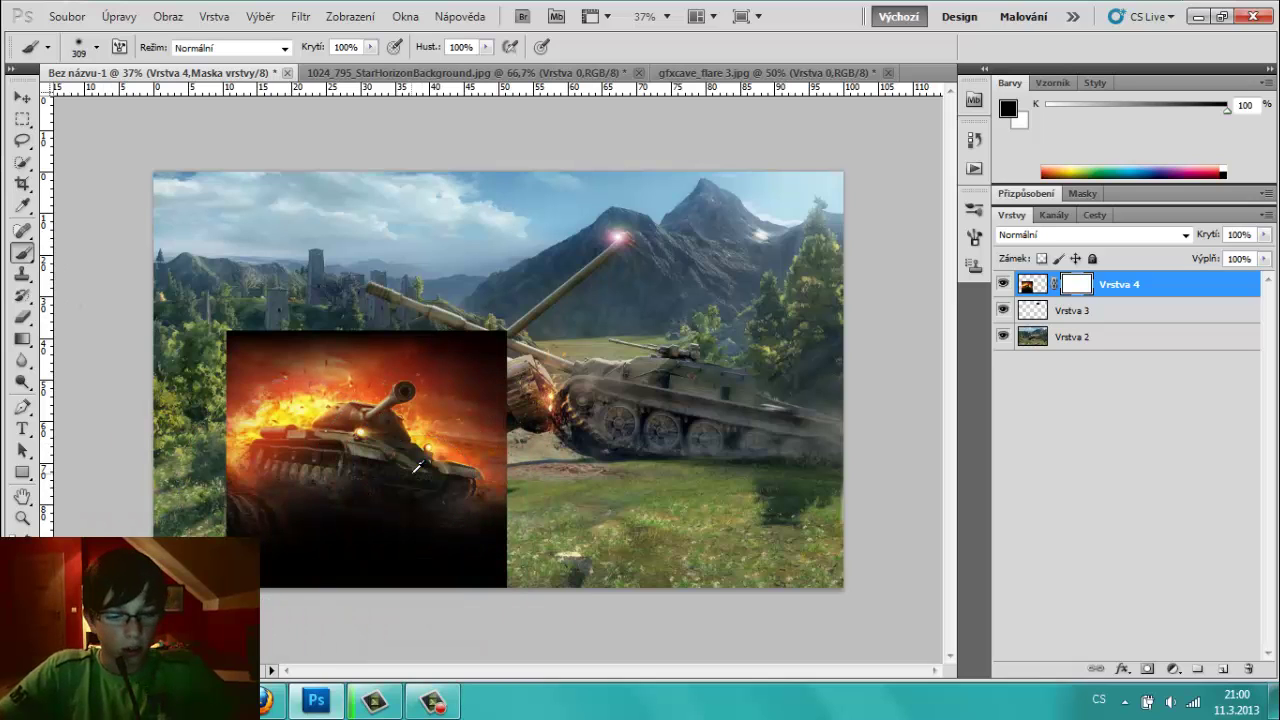
{"action": "left_click_drag", "start_coordinate": [532, 392], "coordinate": [525, 426]}
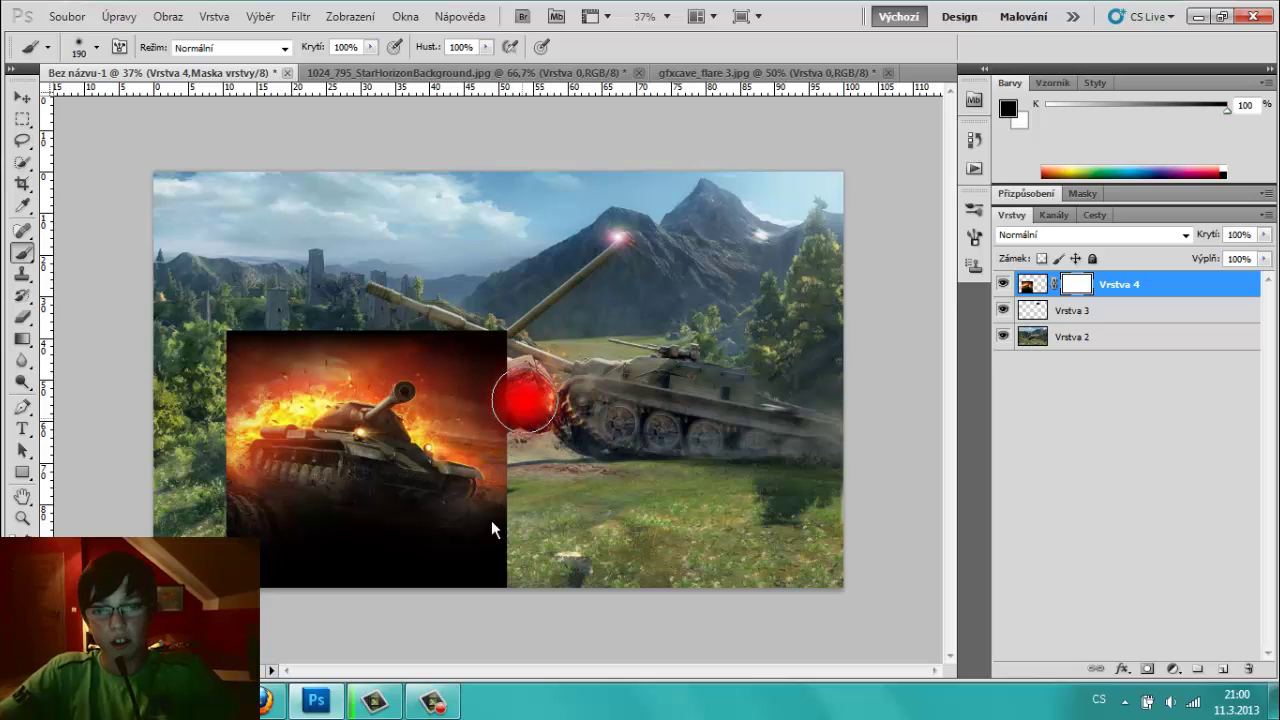
- Paint black on the mask to hide the black bottom strip and the dark top edge
{"action": "left_click_drag", "start_coordinate": [486, 557], "coordinate": [463, 590]}
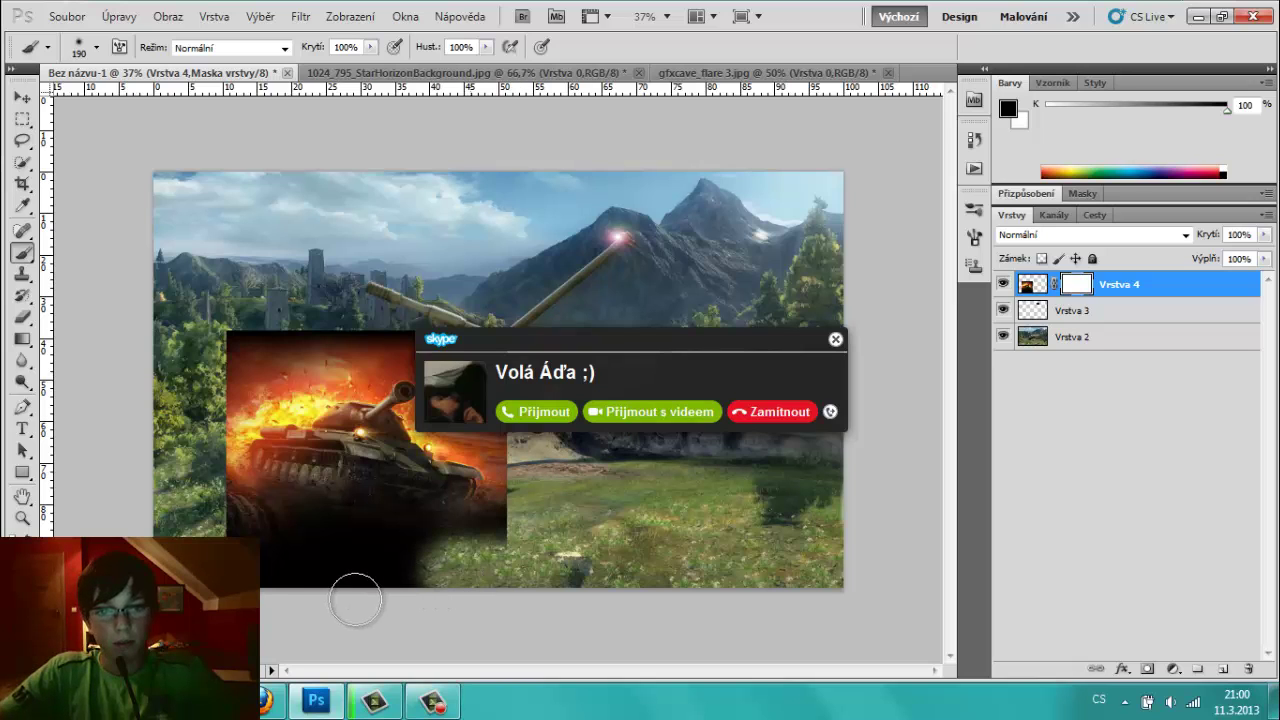
{"action": "left_click_drag", "start_coordinate": [356, 600], "coordinate": [271, 600]}
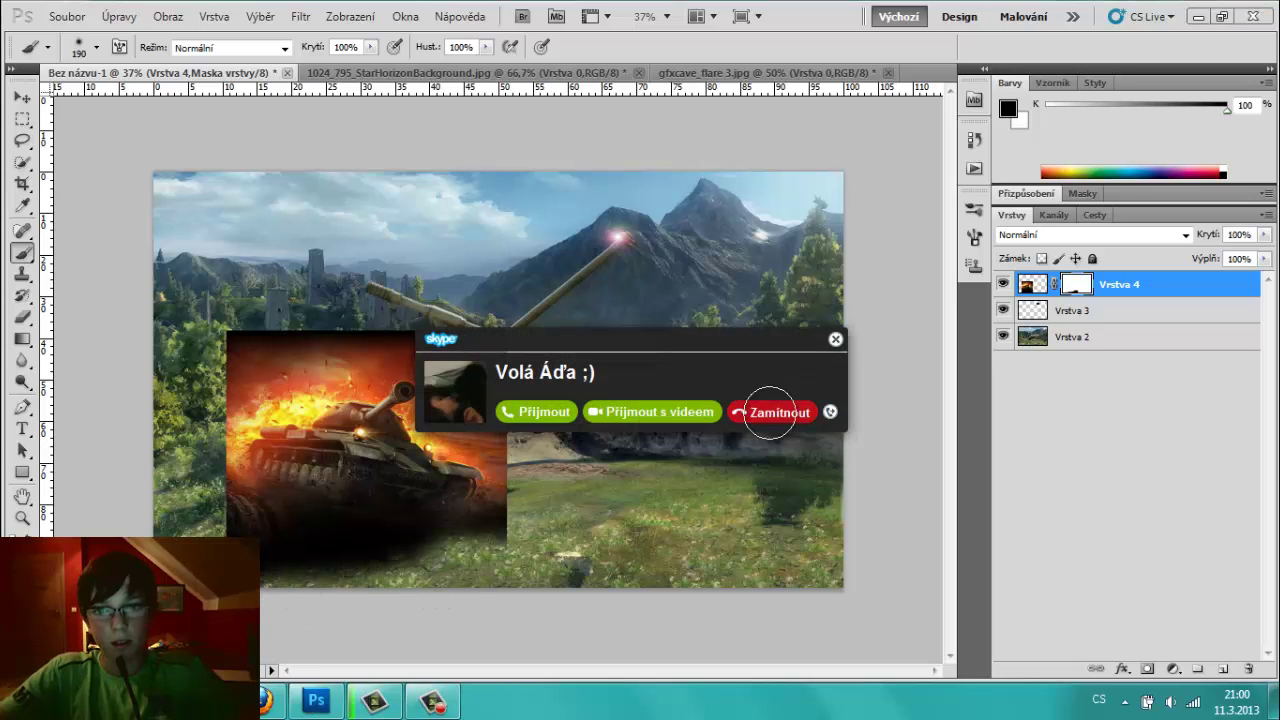
{"action": "left_click", "coordinate": [769, 412]}
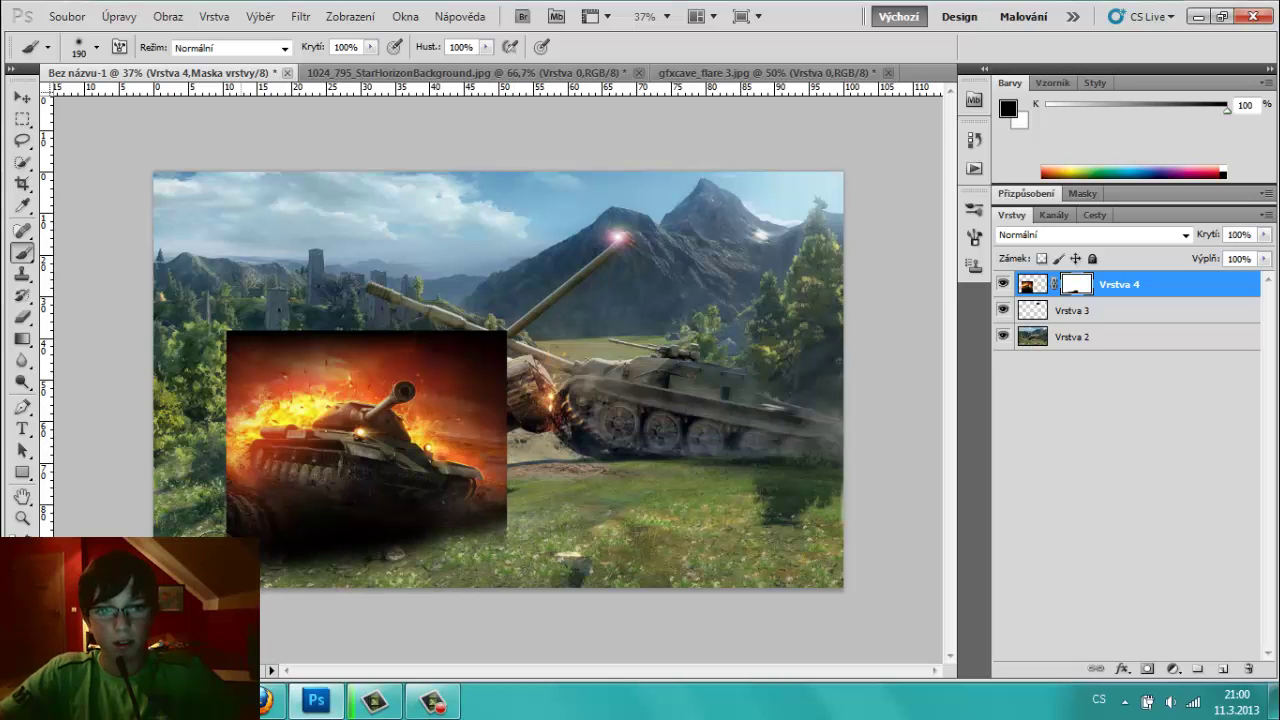
{"action": "left_click_drag", "start_coordinate": [275, 555], "coordinate": [395, 545]}
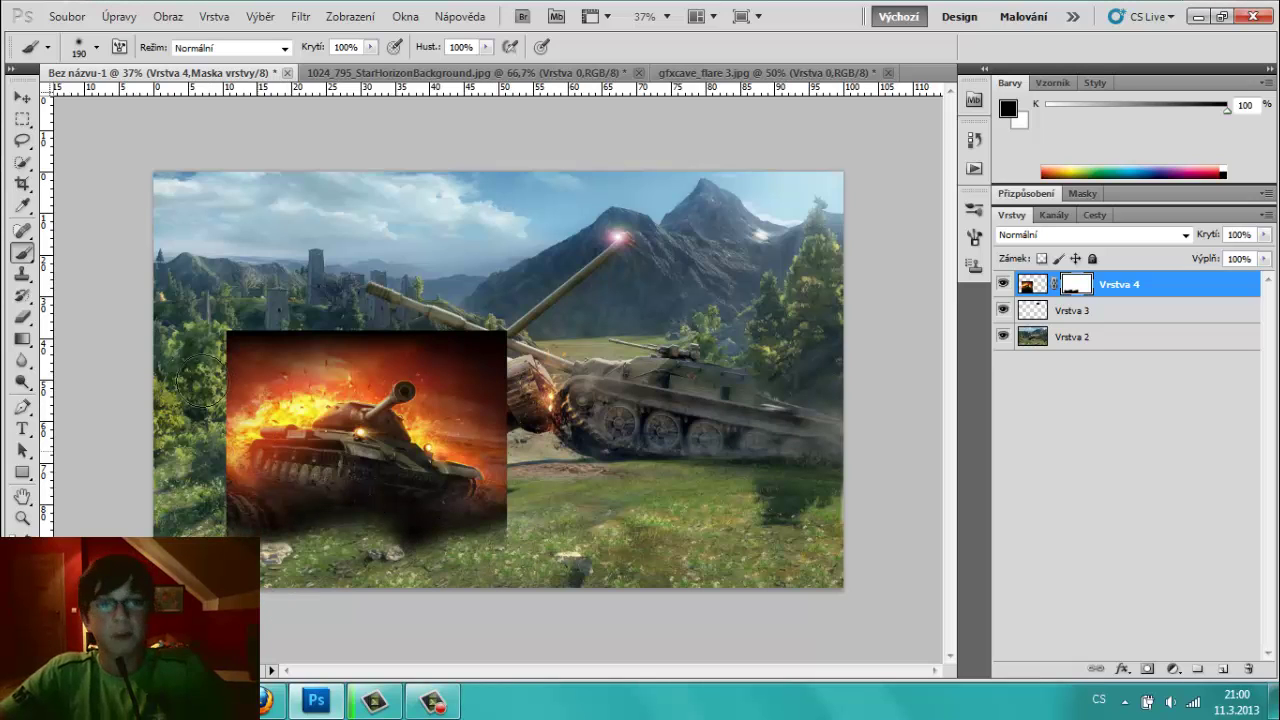
{"action": "right_click", "coordinate": [305, 345]}
{"action": "key", "text": "super"}
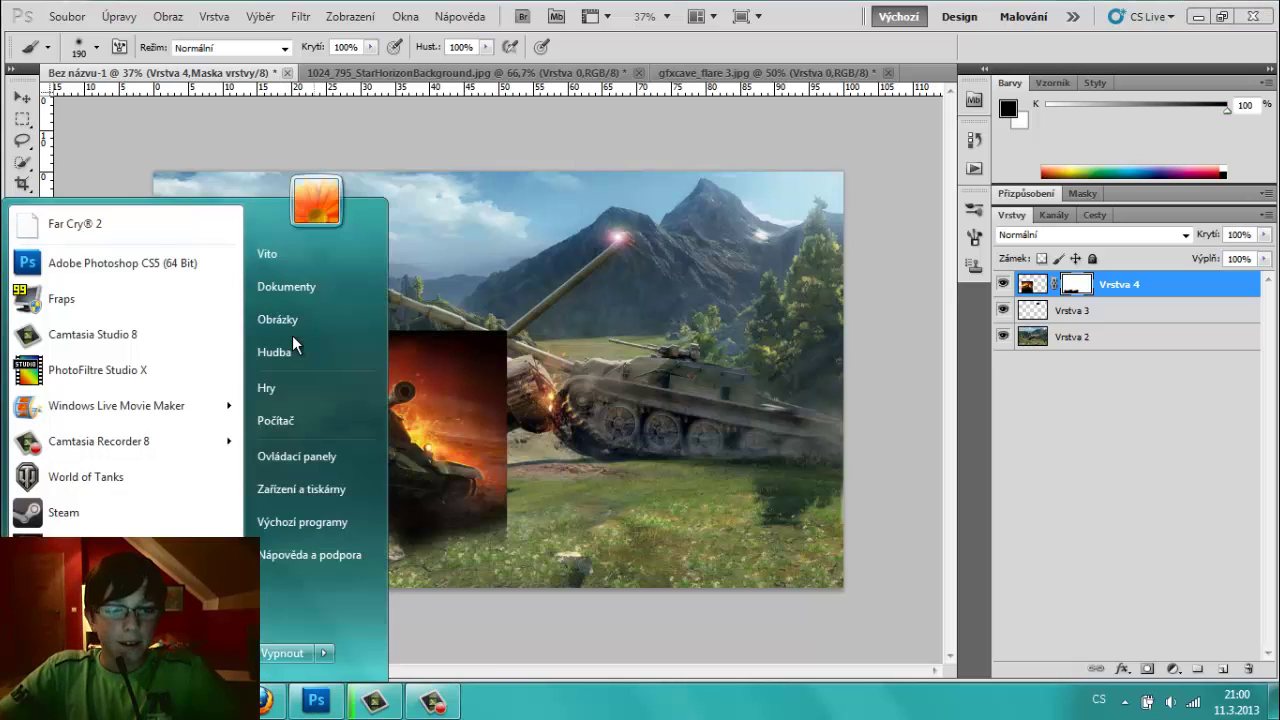
{"action": "key", "text": "Escape"}
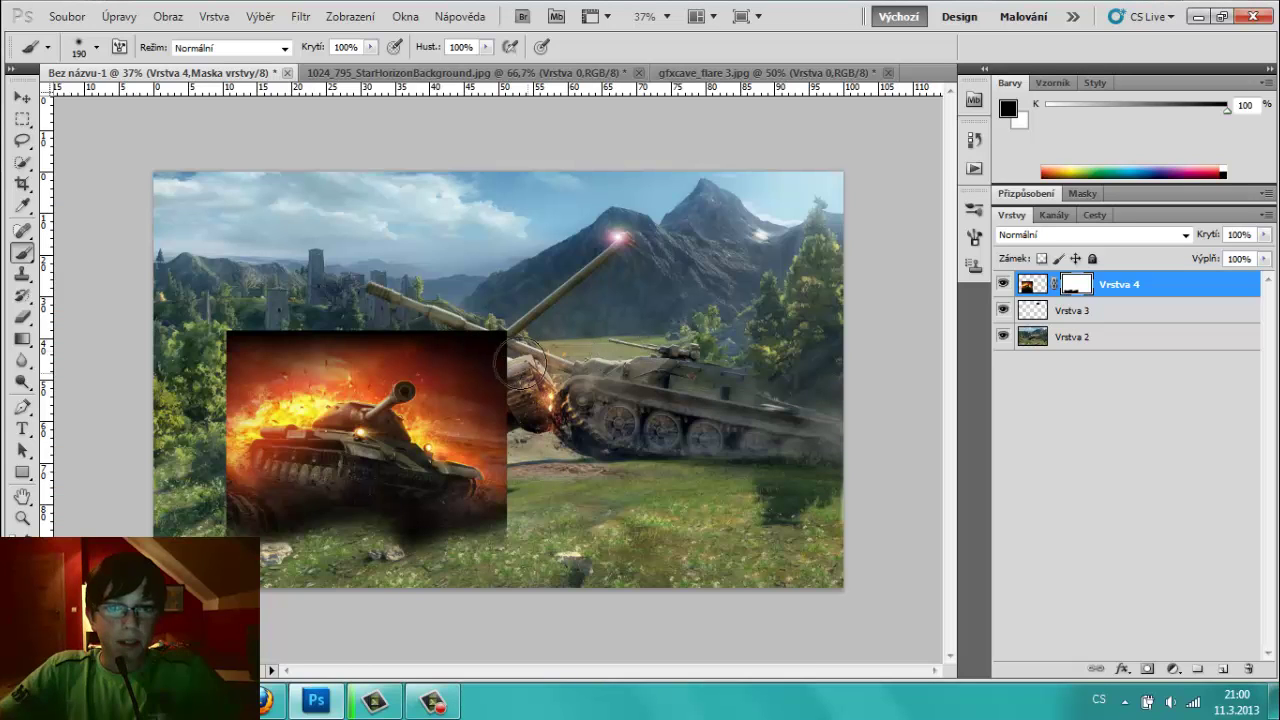
{"action": "left_click_drag", "start_coordinate": [303, 315], "coordinate": [205, 355]}
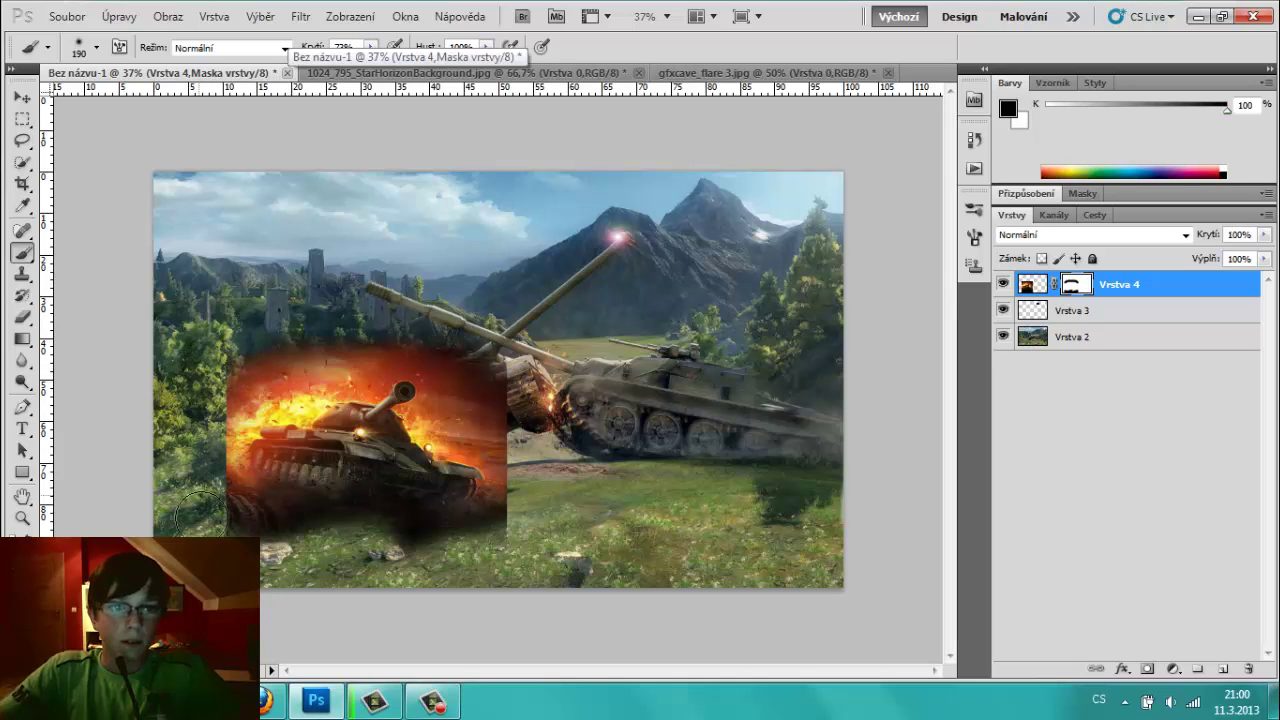
- Mask the left, right and bottom edges with an 87 px brush to blend into trees and grass
{"action": "left_click_drag", "start_coordinate": [198, 508], "coordinate": [256, 357]}
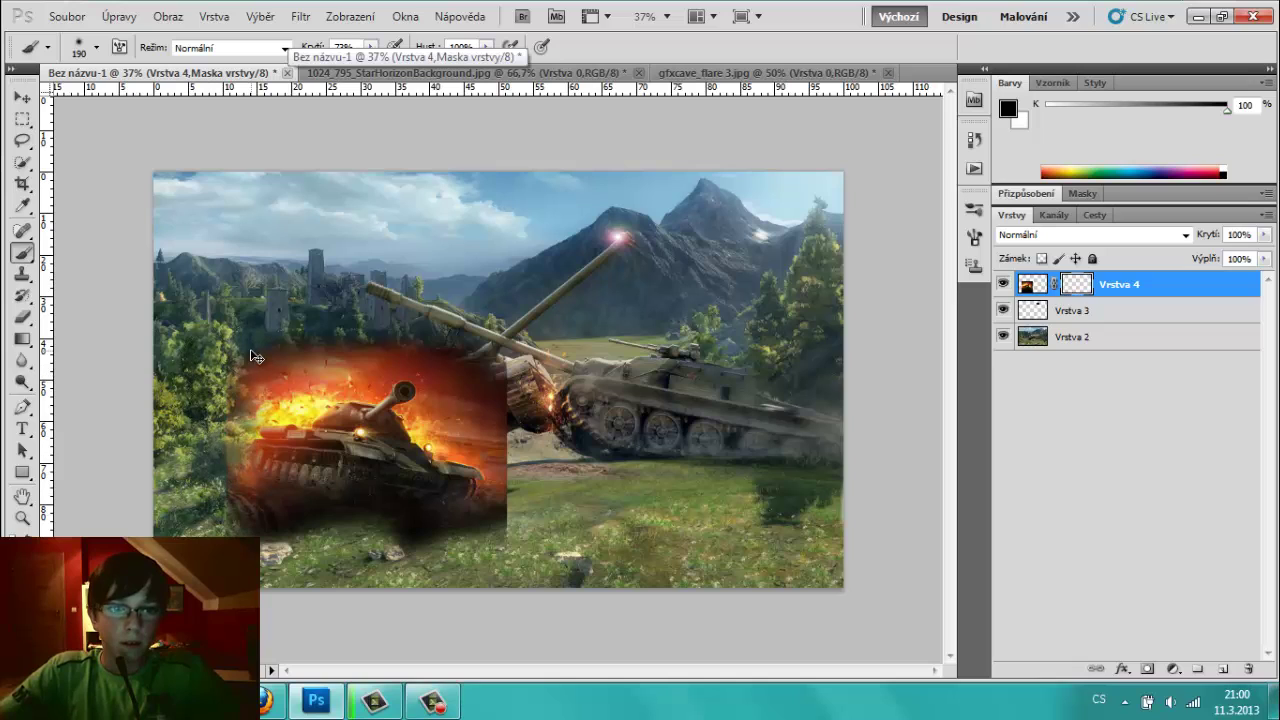
{"action": "right_click", "coordinate": [205, 440]}
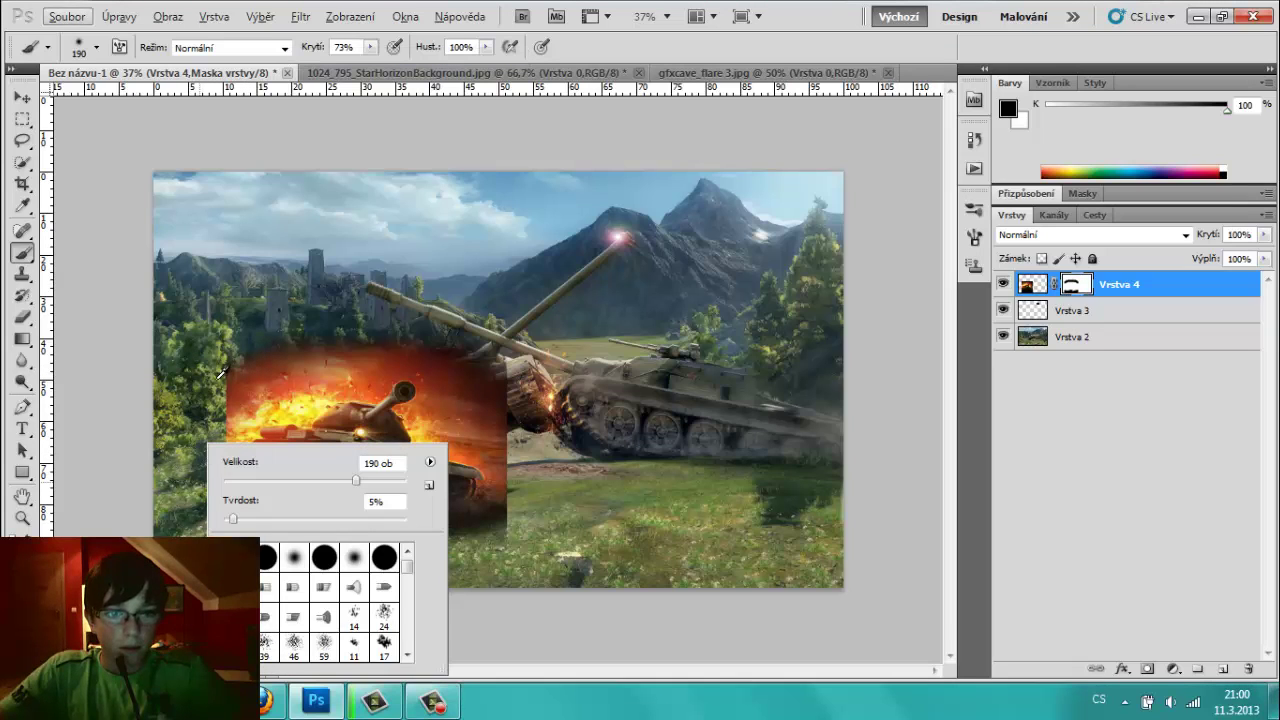
{"action": "left_click_drag", "start_coordinate": [188, 361], "coordinate": [217, 352]}
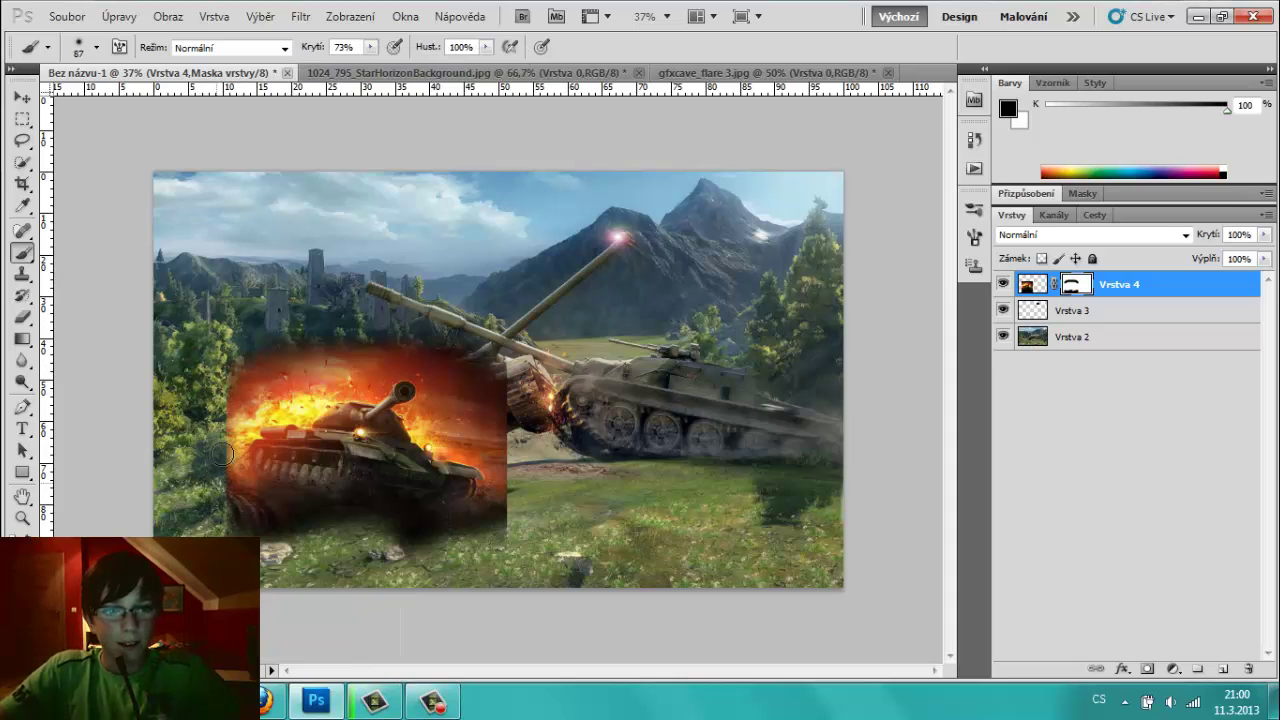
{"action": "left_click_drag", "start_coordinate": [231, 385], "coordinate": [228, 389]}
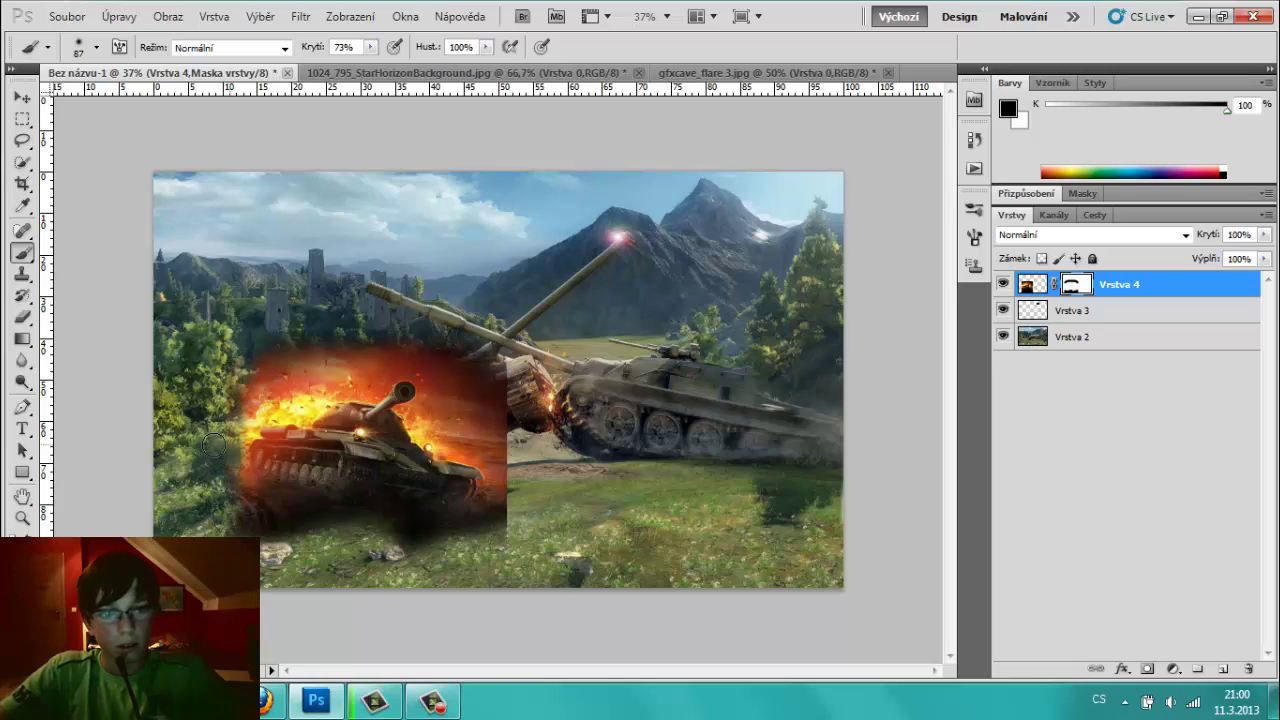
{"action": "mouse_move", "coordinate": [505, 478]}
{"action": "left_mouse_down"}
{"action": "mouse_move", "coordinate": [506, 530]}
{"action": "mouse_move", "coordinate": [502, 392]}
{"action": "mouse_move", "coordinate": [486, 362]}
{"action": "mouse_move", "coordinate": [505, 413]}
{"action": "left_mouse_up"}
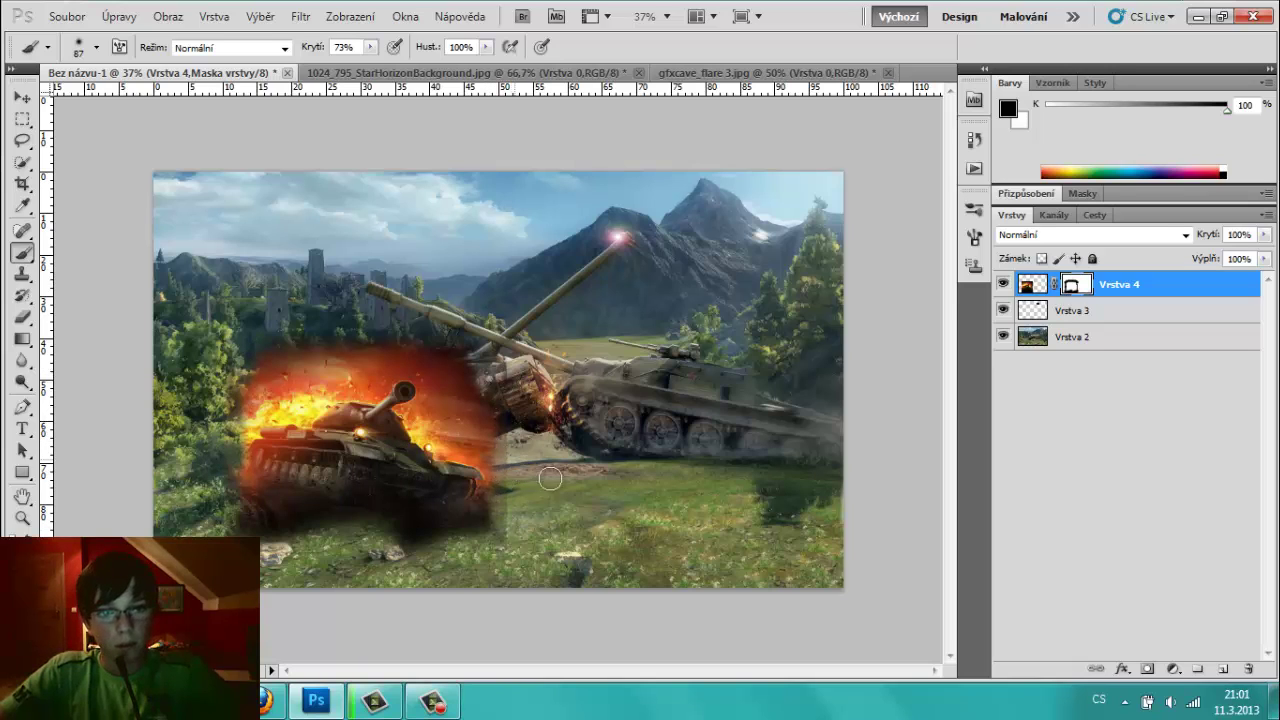
{"action": "mouse_move", "coordinate": [410, 545]}
{"action": "left_mouse_down"}
{"action": "mouse_move", "coordinate": [440, 545]}
{"action": "mouse_move", "coordinate": [224, 511]}
{"action": "mouse_move", "coordinate": [302, 545]}
{"action": "mouse_move", "coordinate": [446, 550]}
{"action": "mouse_move", "coordinate": [507, 533]}
{"action": "left_mouse_up"}
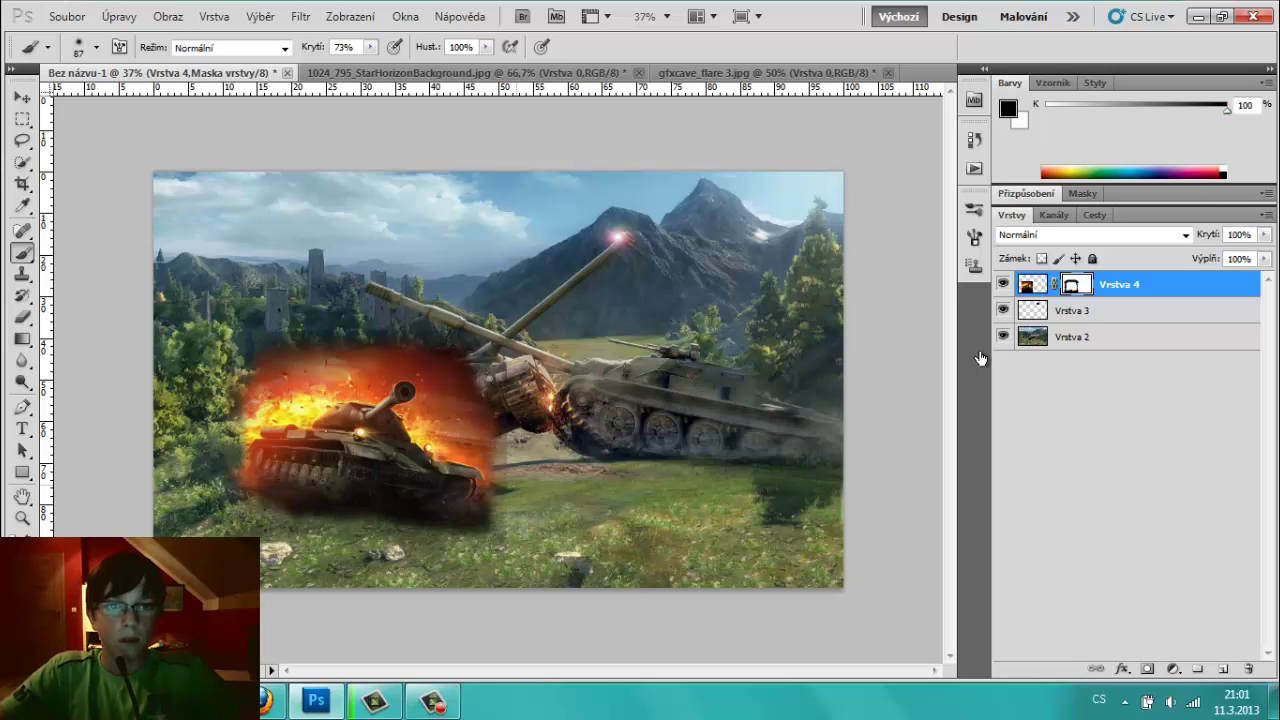
{"action": "right_click", "coordinate": [1076, 289]}
{"action": "key", "text": "Escape"}
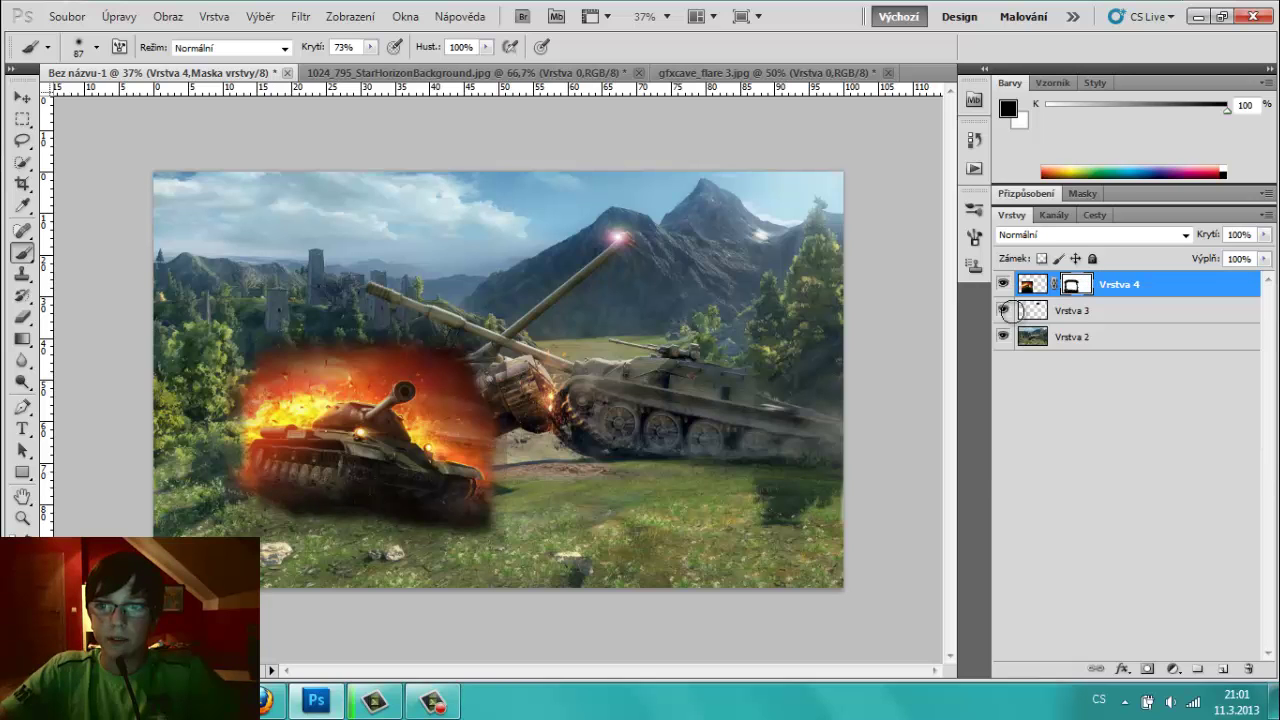
- Return to Firefox's image results and search Google Images for 'Fire'
{"action": "left_click", "coordinate": [272, 702]}
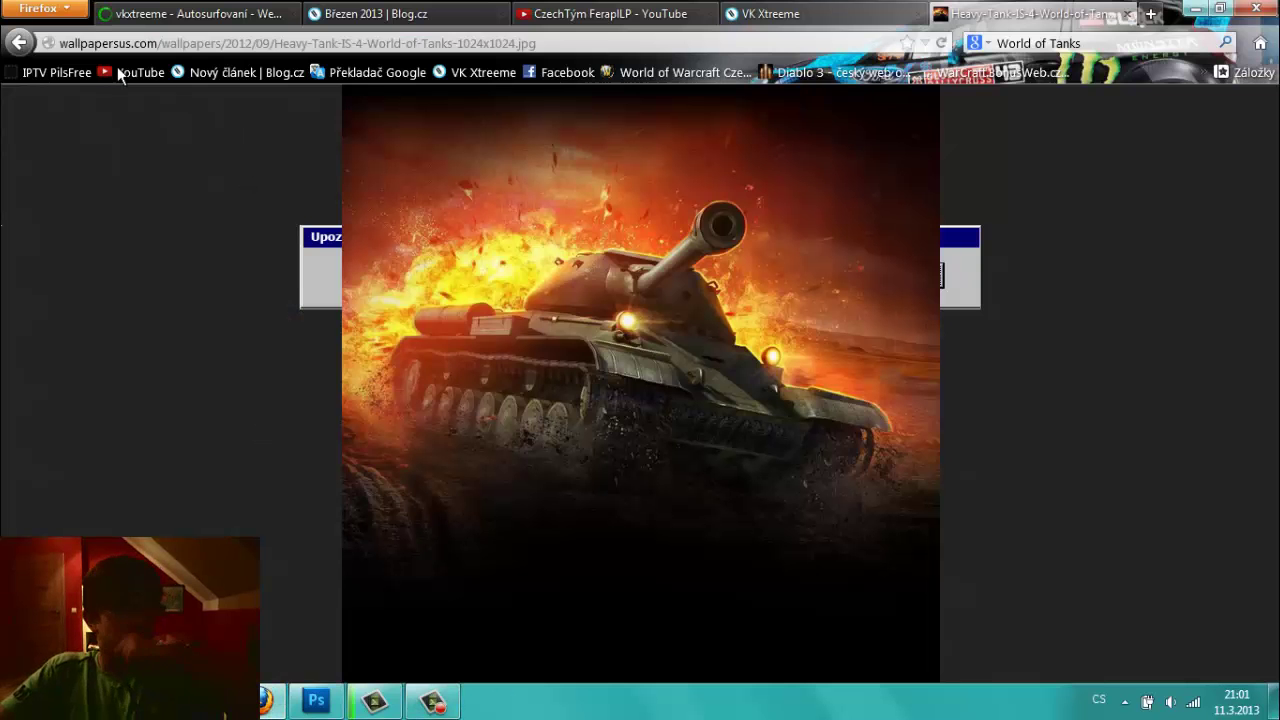
{"action": "left_click", "coordinate": [19, 43]}
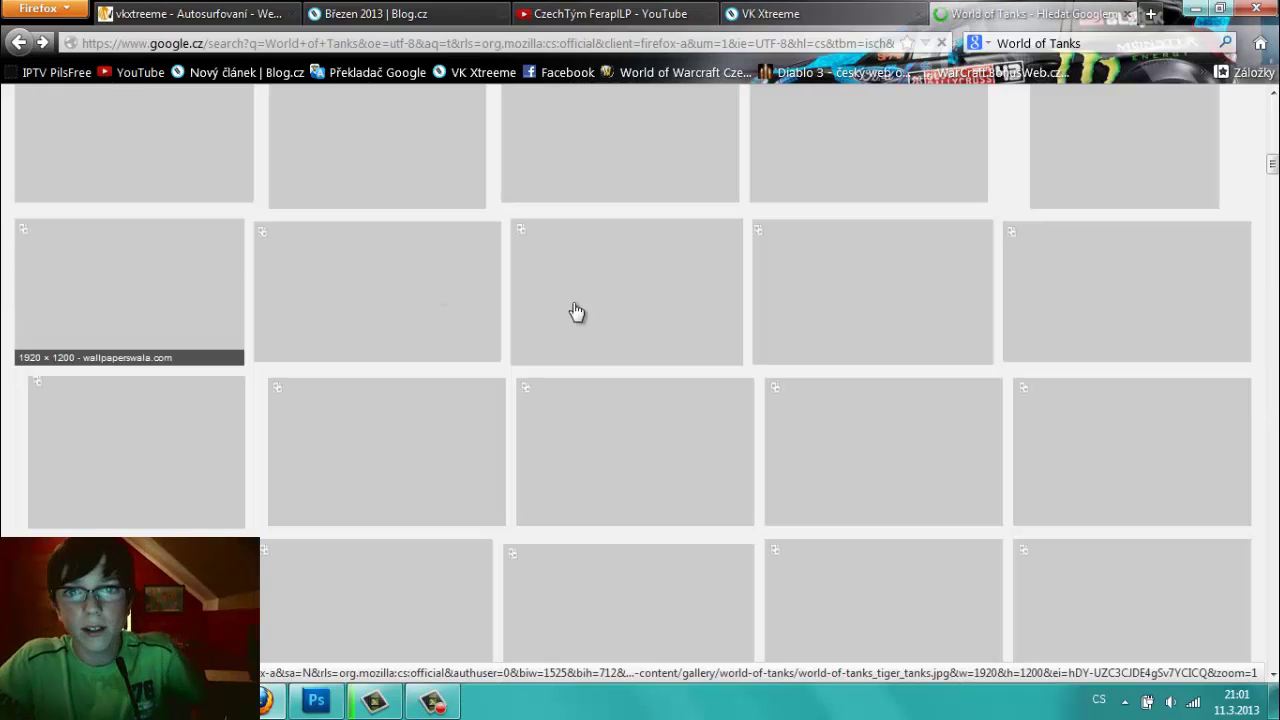
{"action": "left_click", "coordinate": [563, 345]}
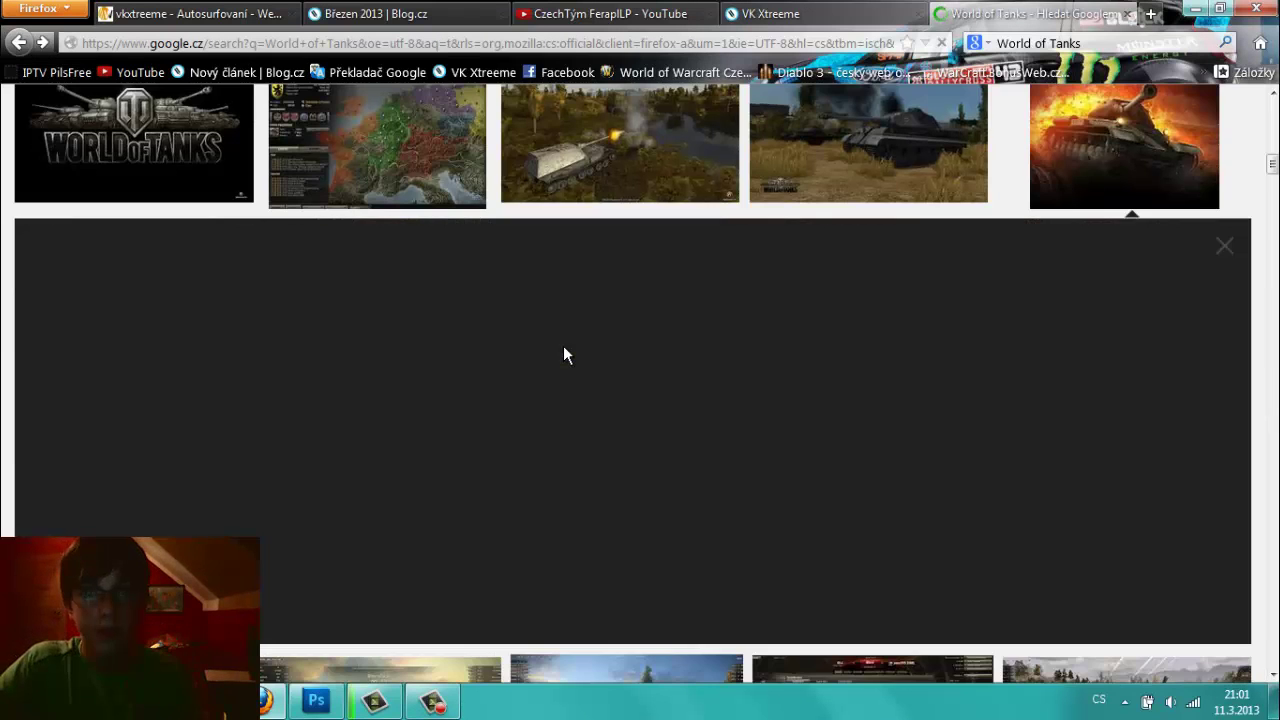
{"action": "scroll", "coordinate": [300, 200], "scroll_direction": "down", "scroll_amount": 5}
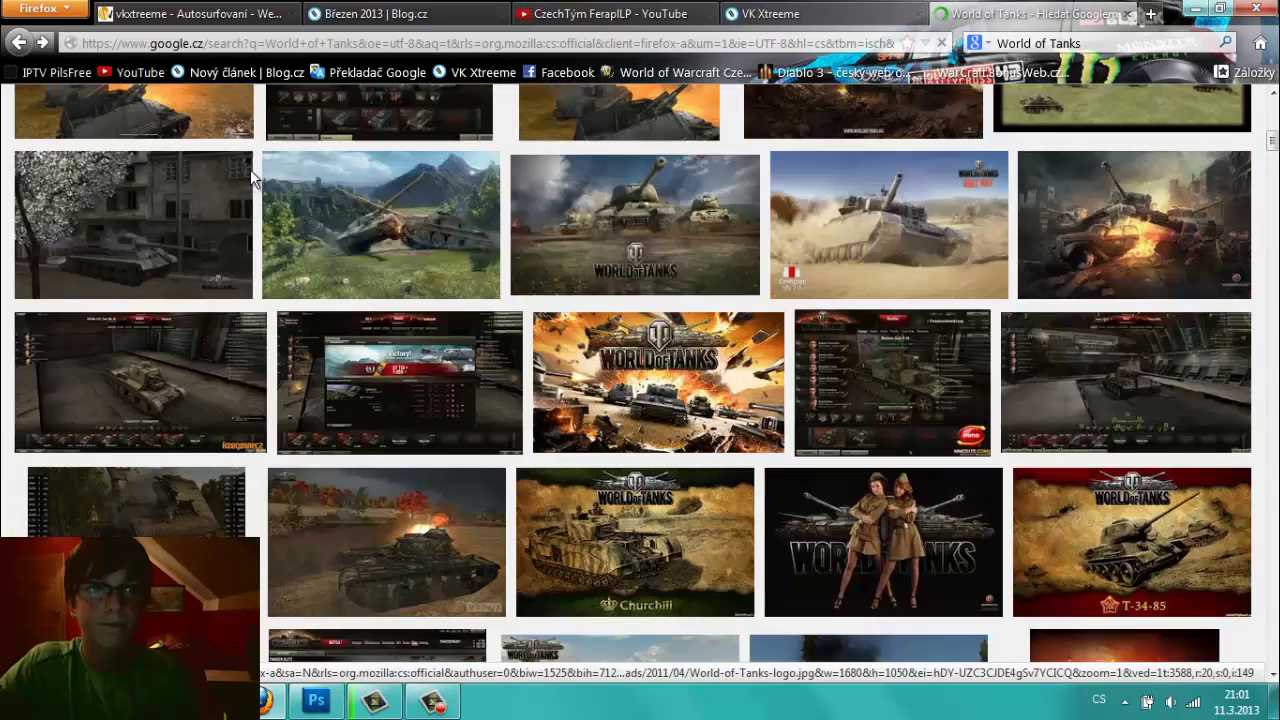
{"action": "scroll", "coordinate": [237, 173], "scroll_direction": "up", "scroll_amount": 5}
{"action": "triple_click", "coordinate": [235, 142]}
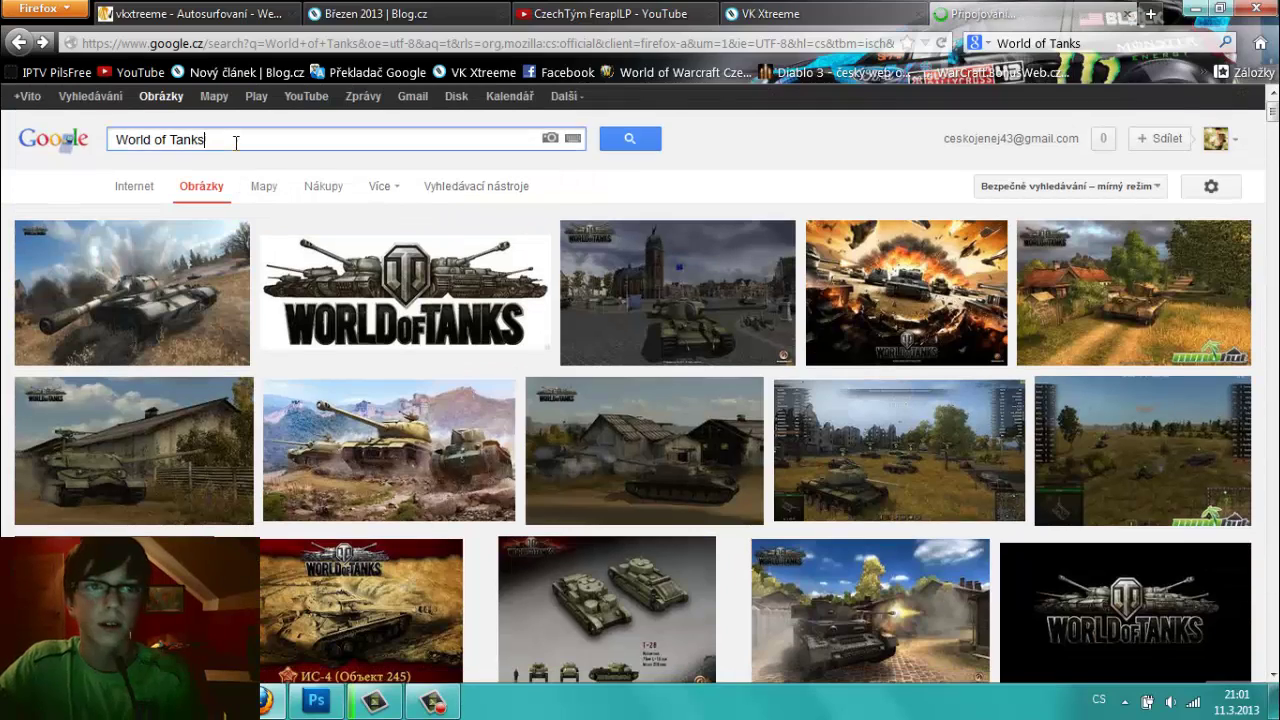
{"action": "type", "text": "F"}
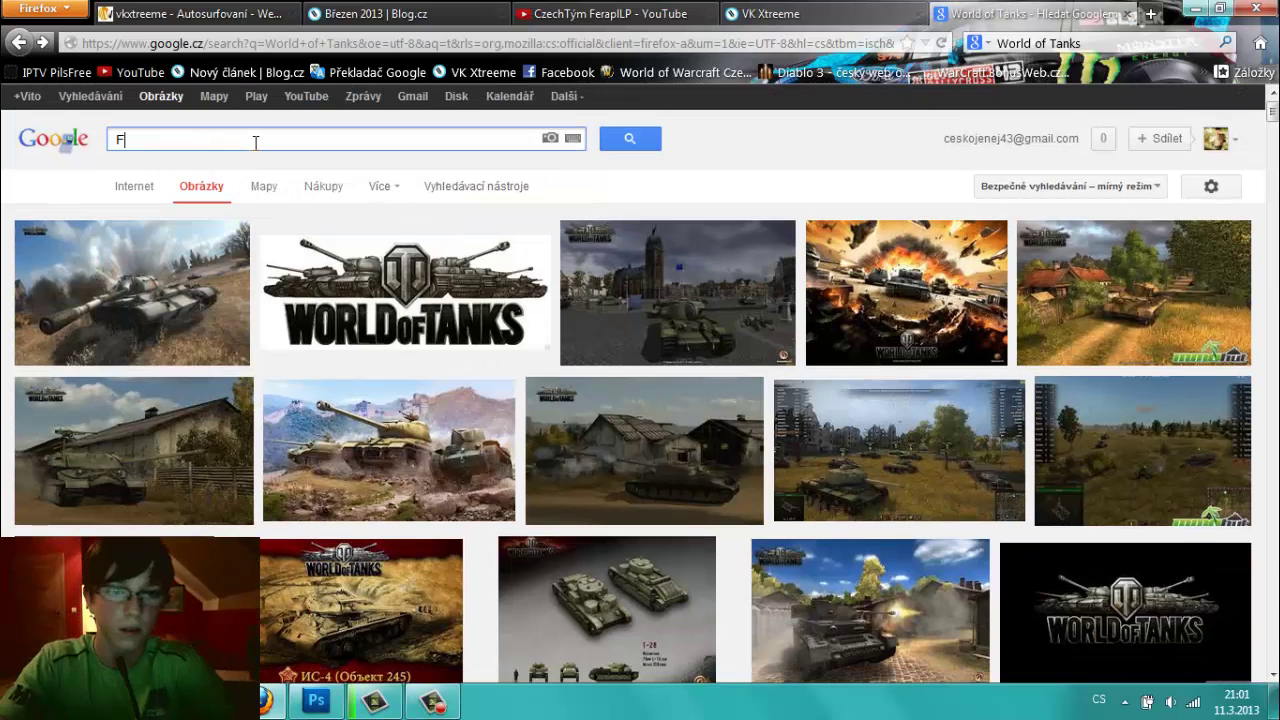
{"action": "type", "text": "ire"}
{"action": "key", "text": "Return"}
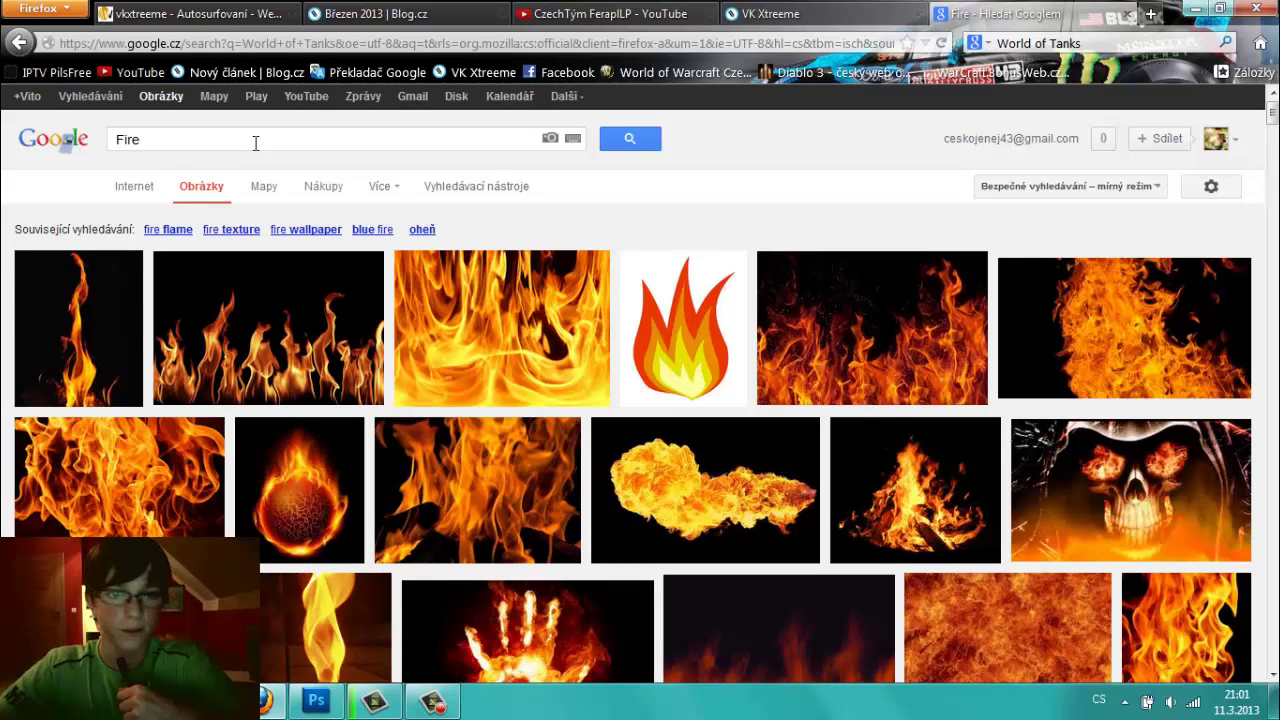
- Browse the fire results and preview the Wikimedia Commons Fire02.jpg flame photo at 1600 × 1018
{"action": "scroll", "coordinate": [752, 408], "scroll_direction": "down", "scroll_amount": 3}
{"action": "scroll", "coordinate": [752, 410], "scroll_direction": "down", "scroll_amount": 2}
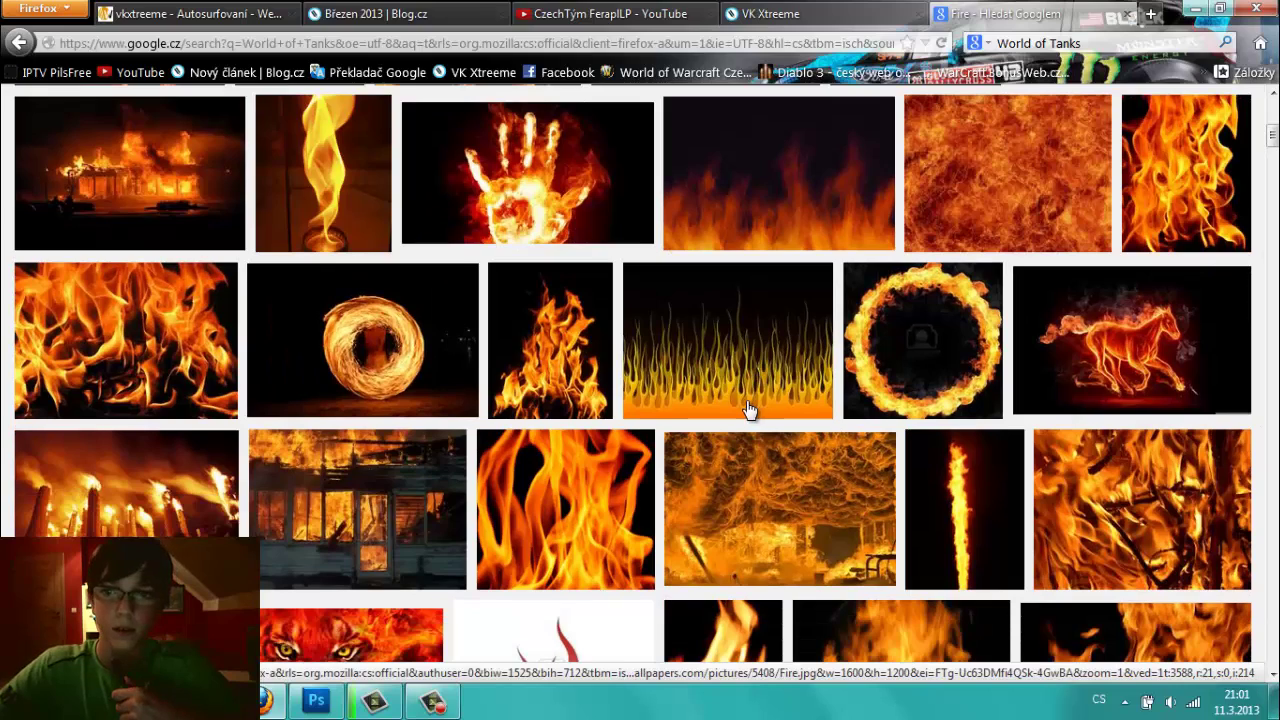
{"action": "scroll", "coordinate": [750, 410], "scroll_direction": "down", "scroll_amount": 2}
{"action": "scroll", "coordinate": [750, 410], "scroll_direction": "down", "scroll_amount": 1}
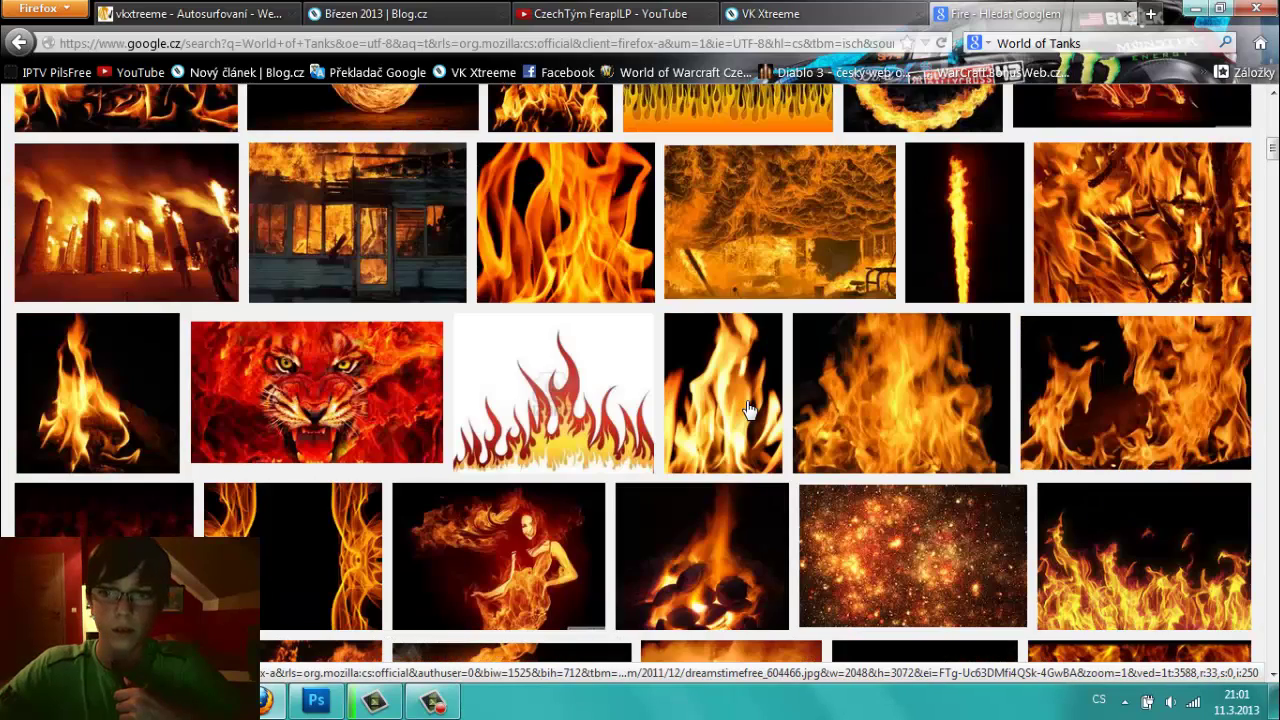
{"action": "scroll", "coordinate": [750, 410], "scroll_direction": "down", "scroll_amount": 2}
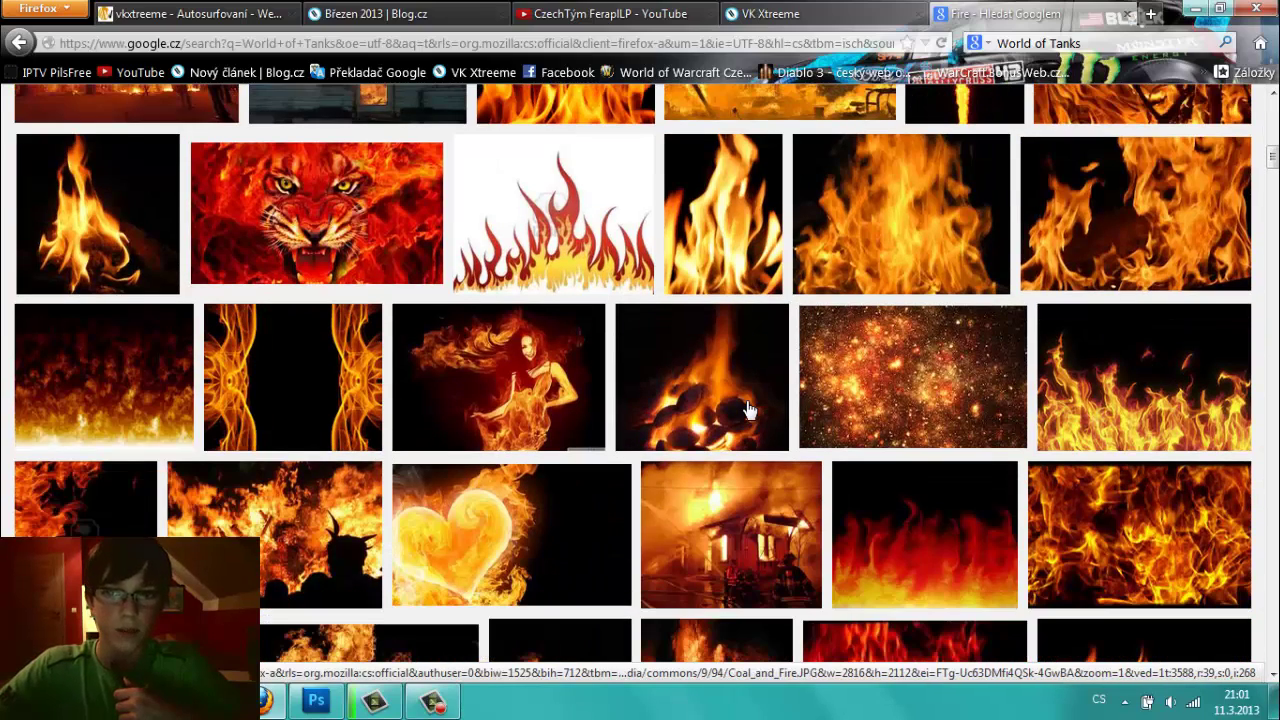
{"action": "scroll", "coordinate": [750, 410], "scroll_direction": "down", "scroll_amount": 1}
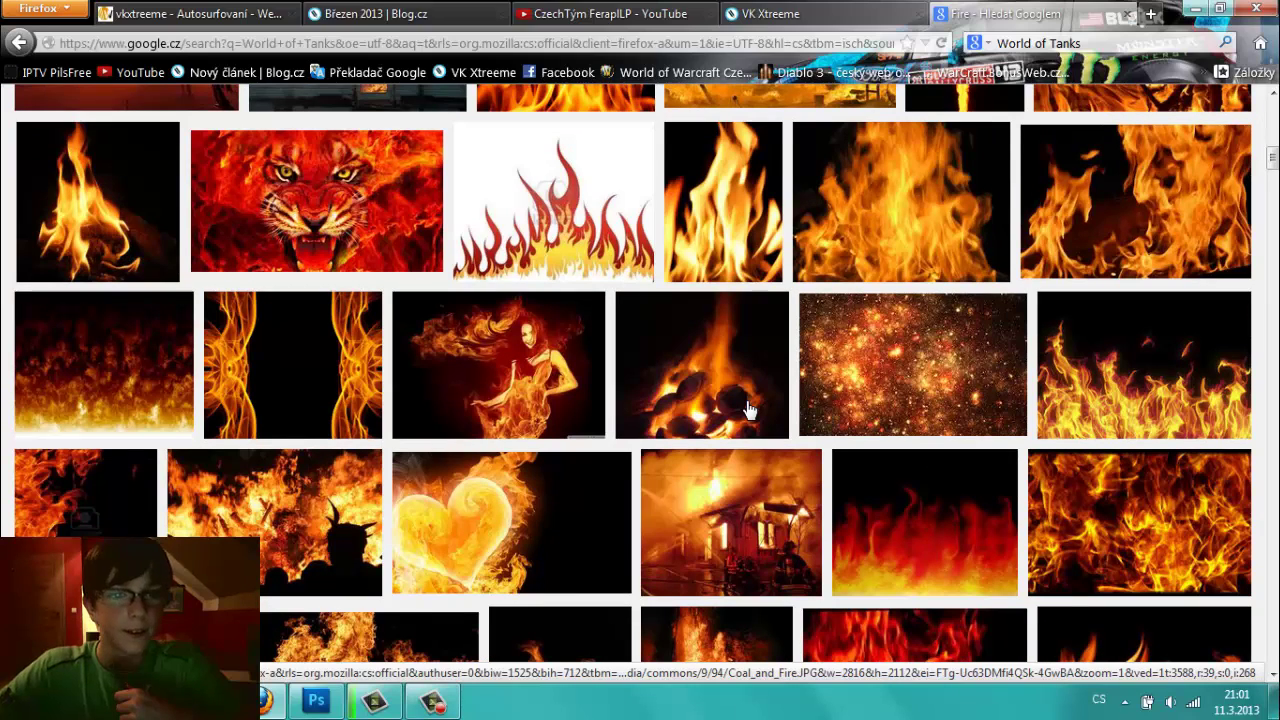
{"action": "scroll", "coordinate": [750, 410], "scroll_direction": "down", "scroll_amount": 2}
{"action": "scroll", "coordinate": [750, 410], "scroll_direction": "down", "scroll_amount": 2}
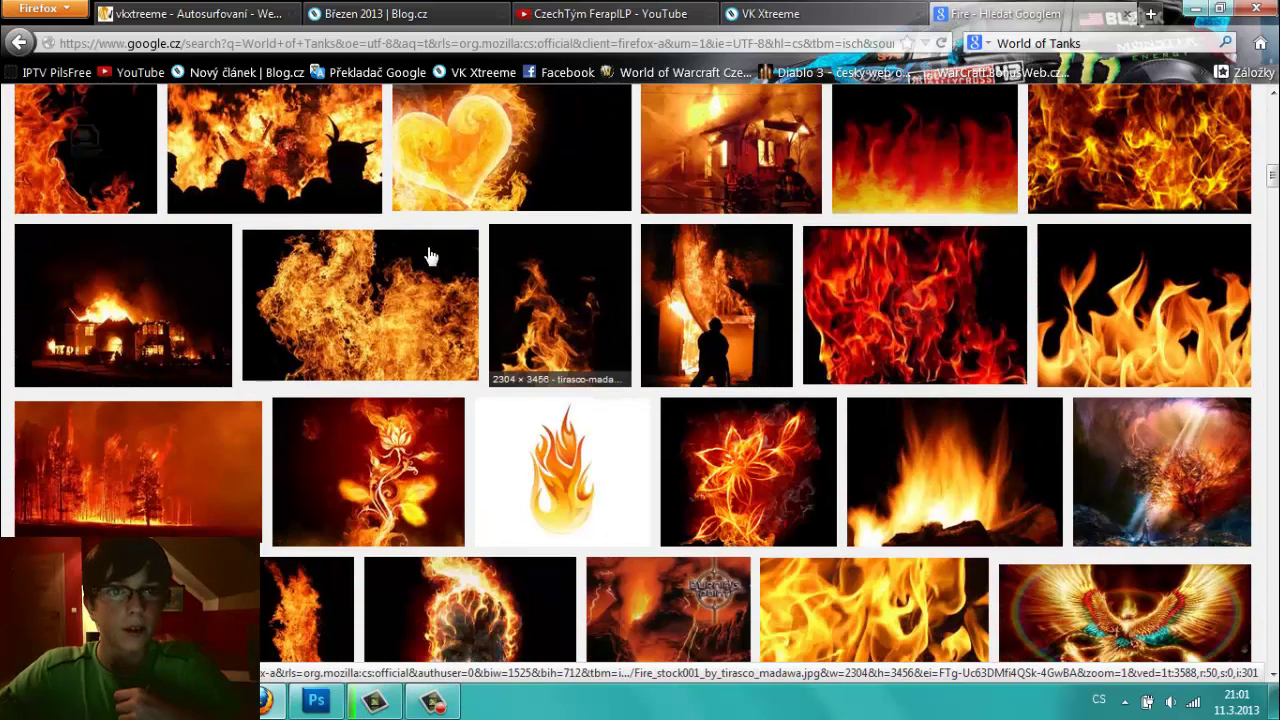
{"action": "mouse_move", "coordinate": [275, 150]}
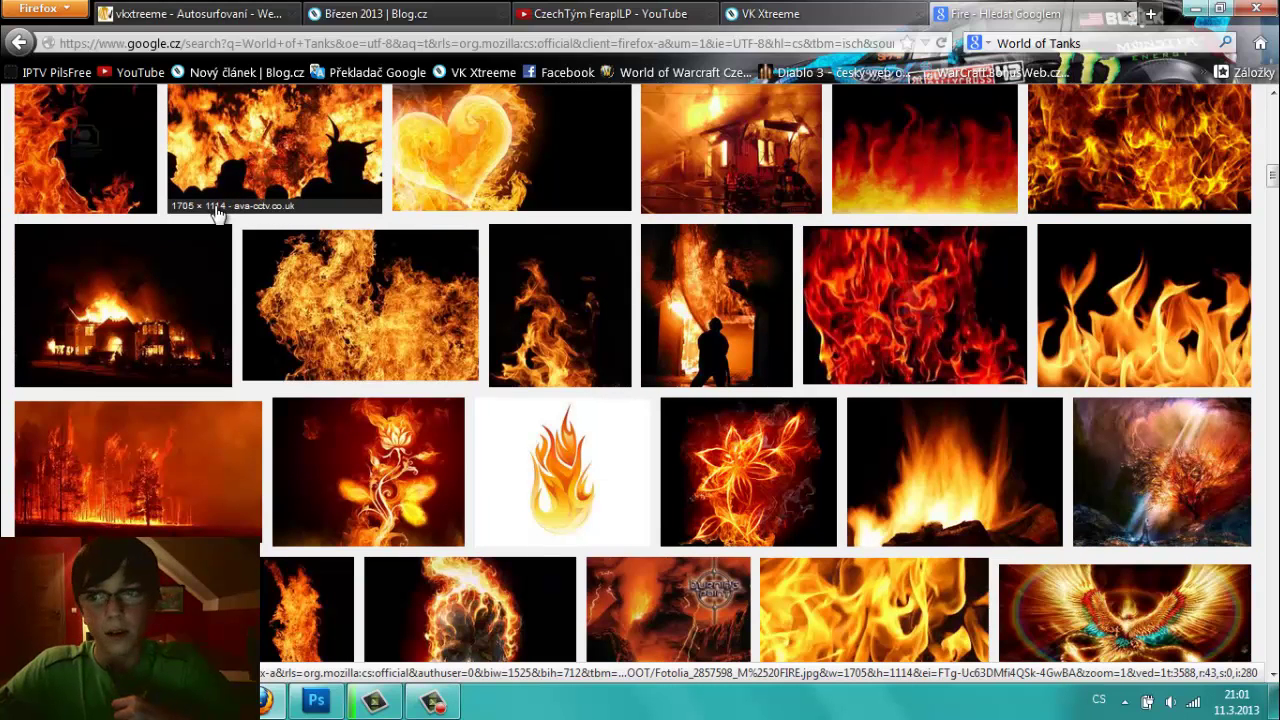
{"action": "scroll", "coordinate": [216, 207], "scroll_direction": "down", "scroll_amount": 3}
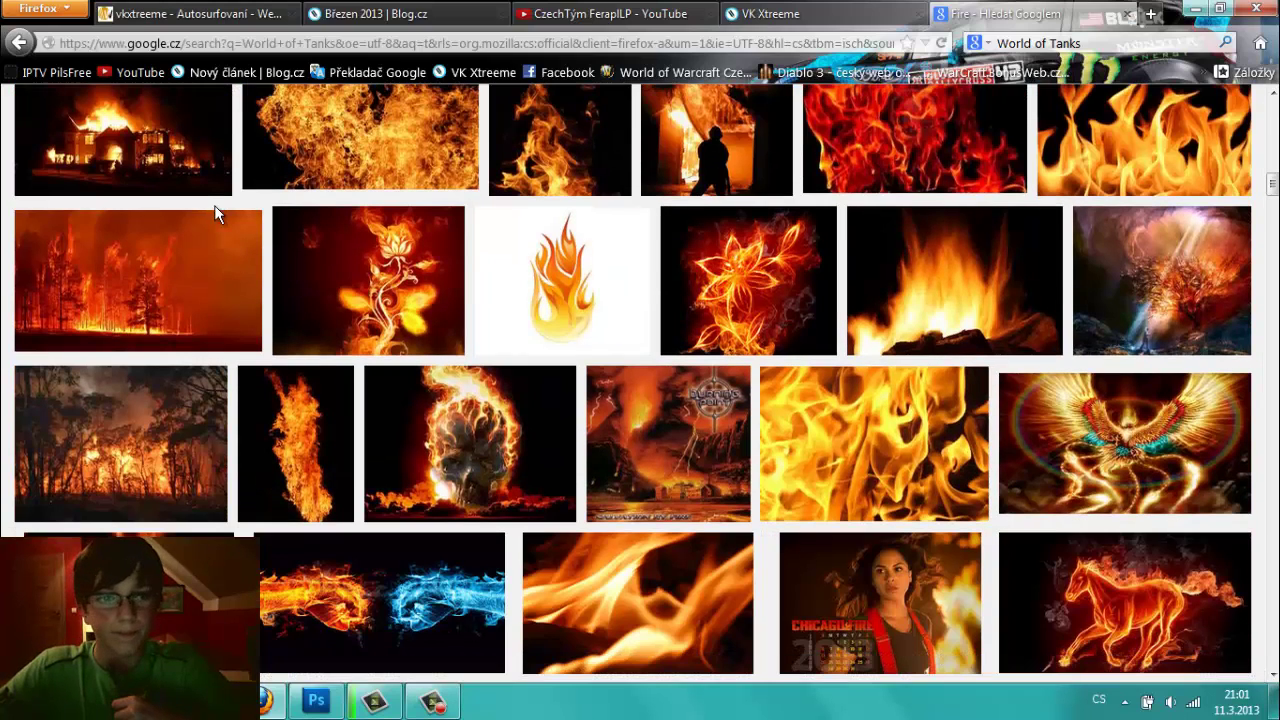
{"action": "scroll", "coordinate": [217, 209], "scroll_direction": "down", "scroll_amount": 2}
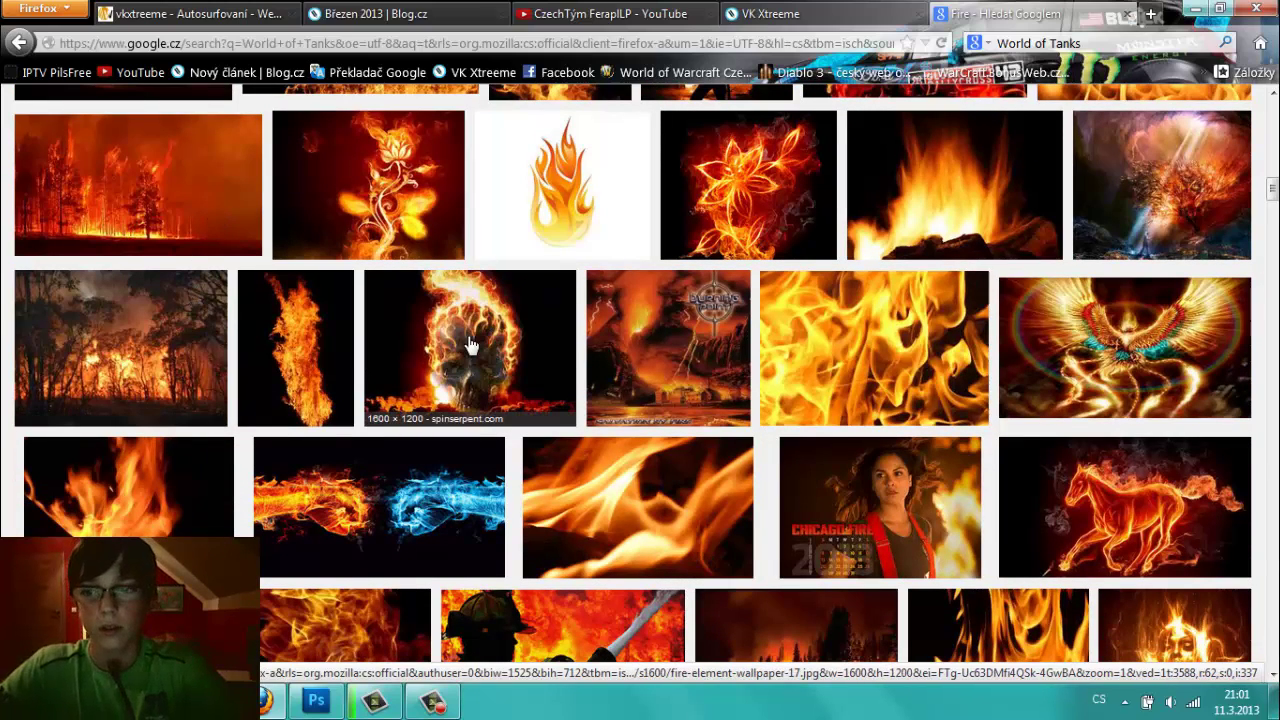
{"action": "scroll", "coordinate": [470, 345], "scroll_direction": "down", "scroll_amount": 2}
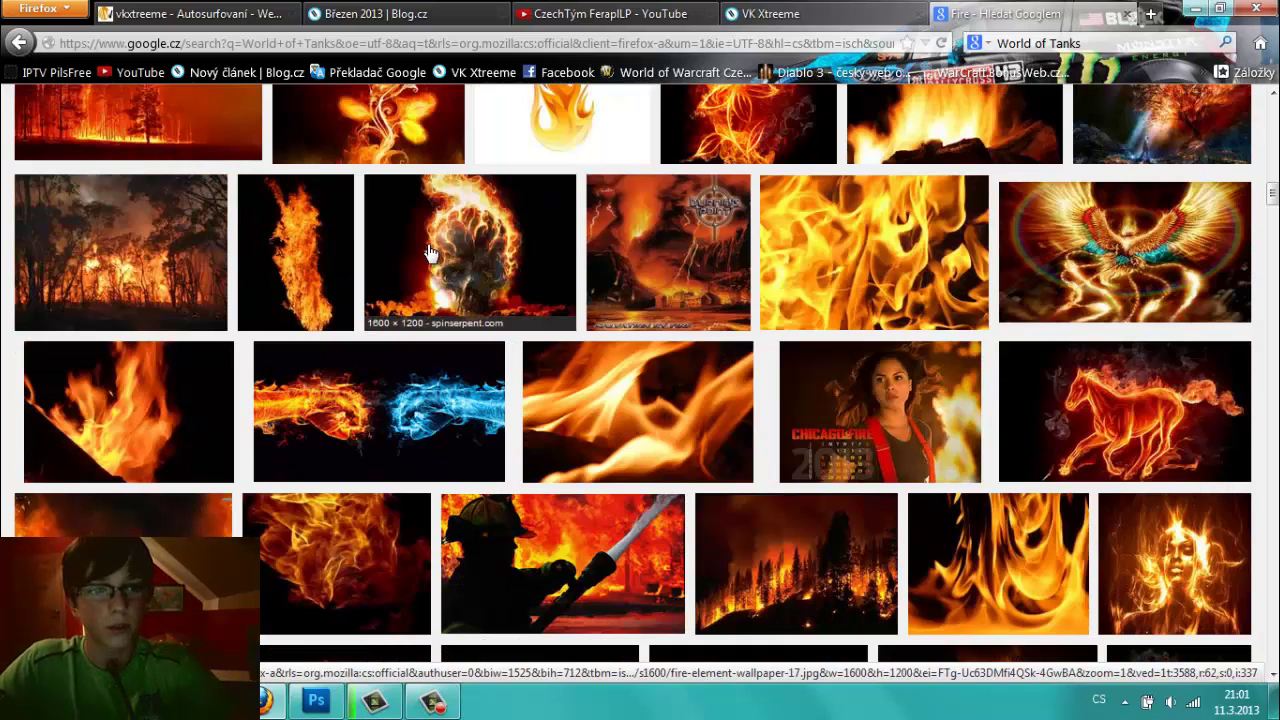
{"action": "scroll", "coordinate": [428, 252], "scroll_direction": "up", "scroll_amount": 2}
{"action": "scroll", "coordinate": [428, 252], "scroll_direction": "up", "scroll_amount": 3}
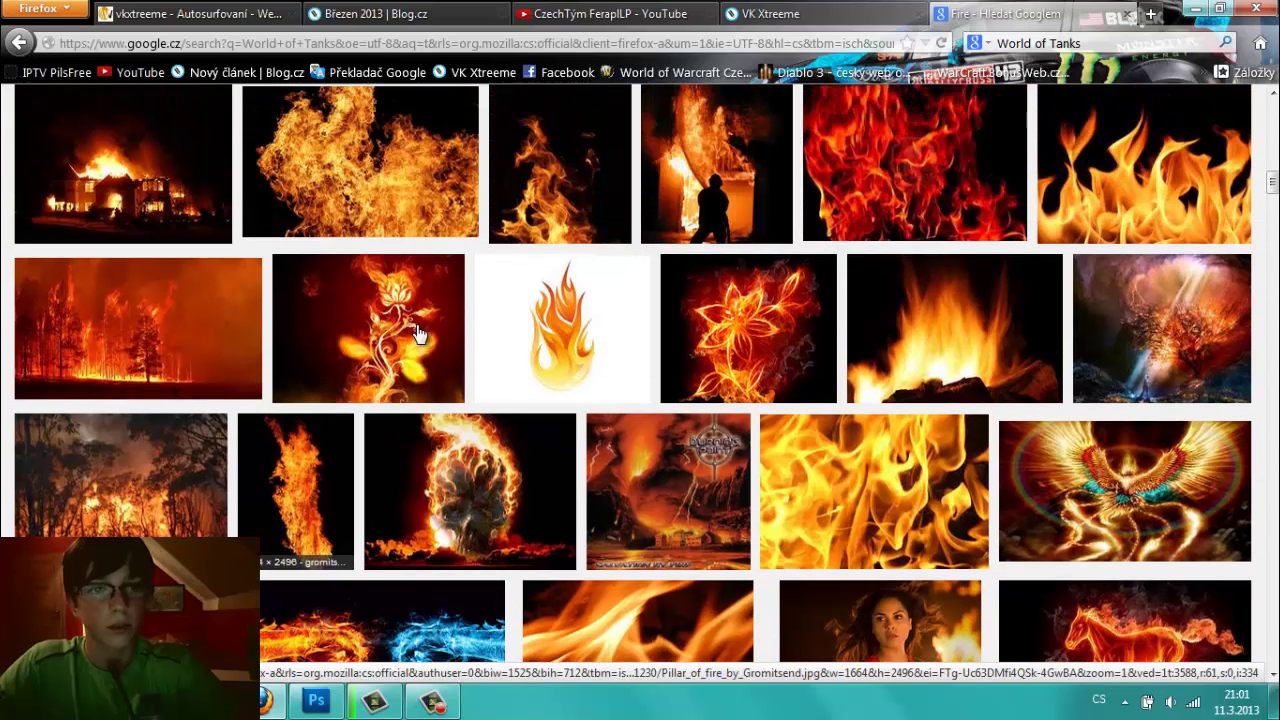
{"action": "left_click", "coordinate": [351, 184]}
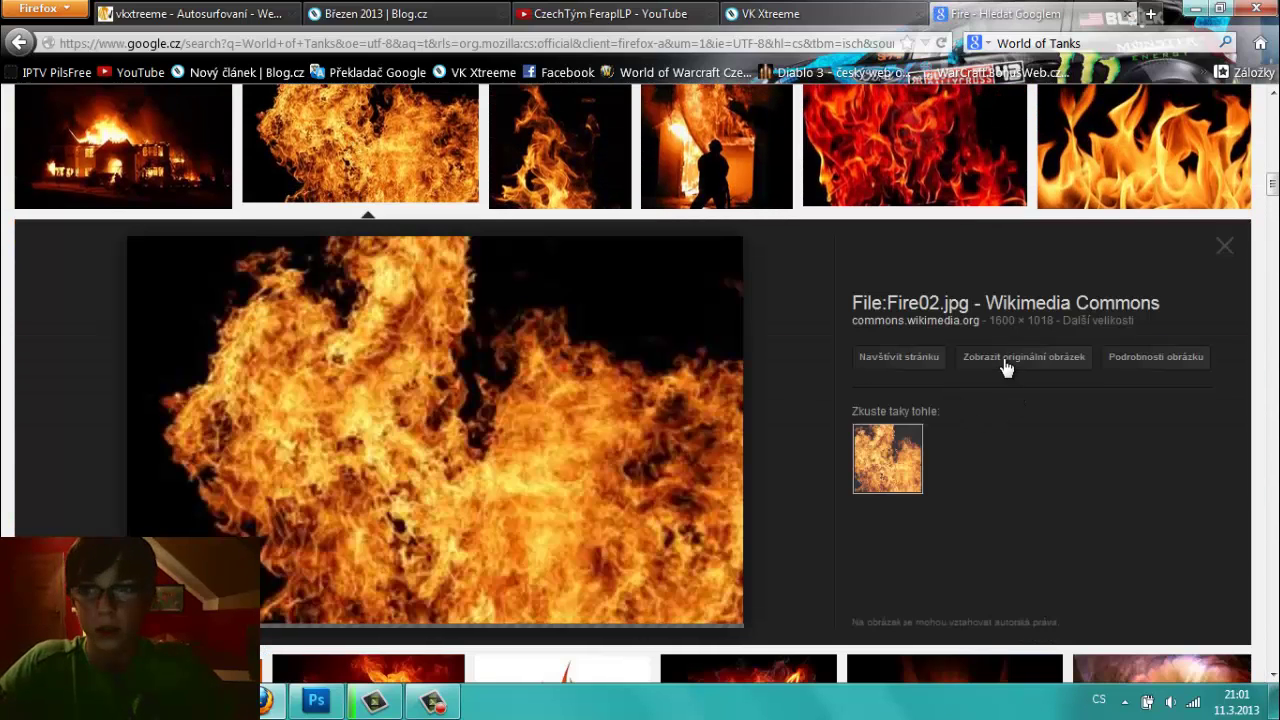
- Open Fire02.jpg at full original size and copy the image
{"action": "left_click", "coordinate": [1005, 368]}
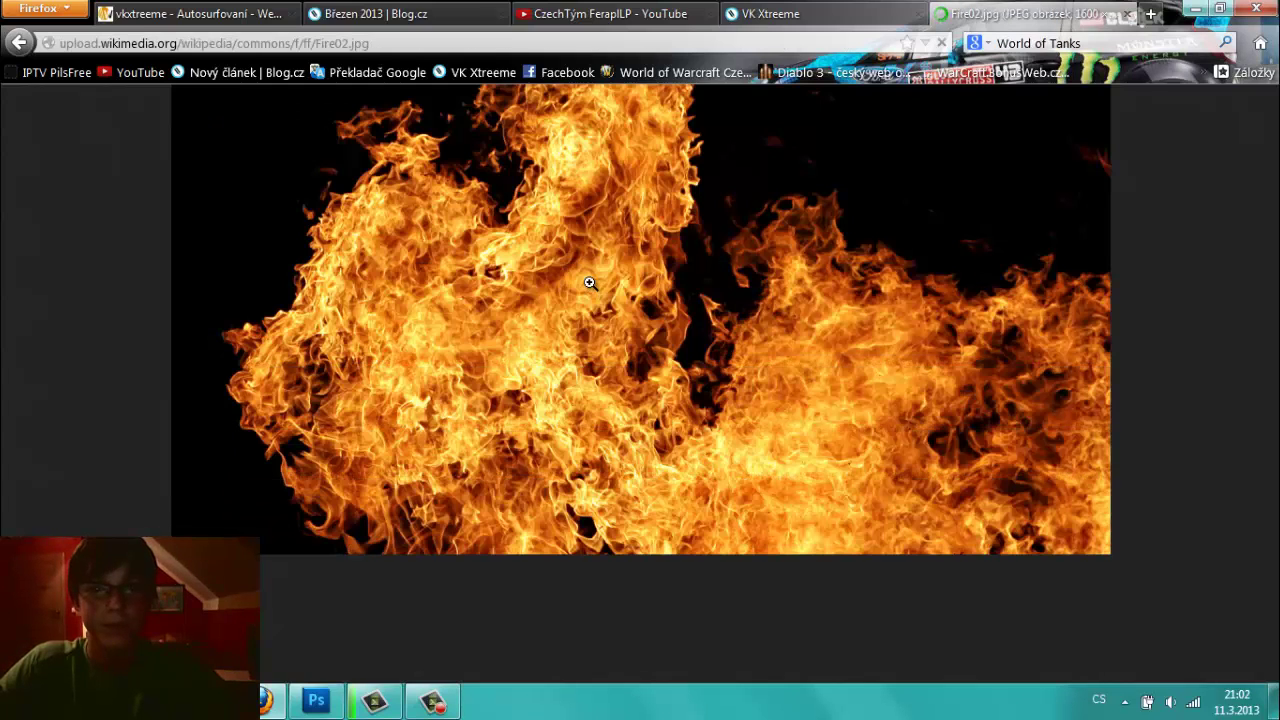
{"action": "right_click", "coordinate": [591, 285]}
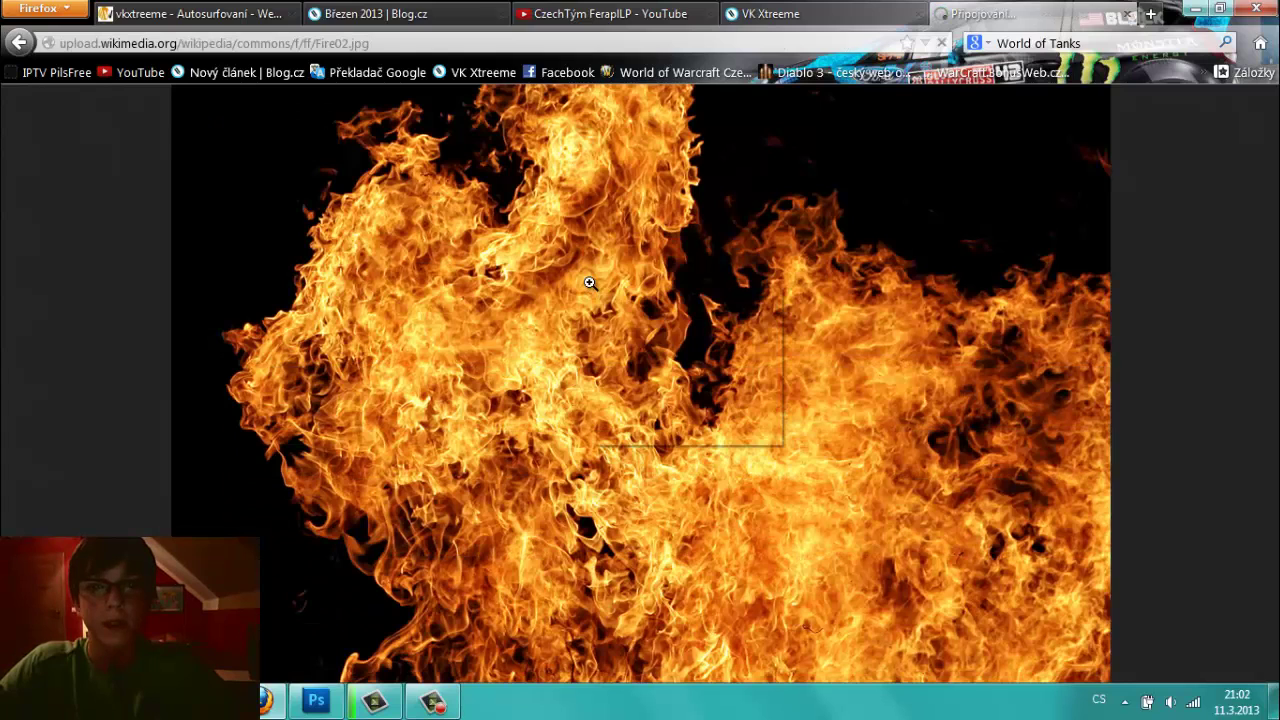
{"action": "left_click", "coordinate": [632, 299]}
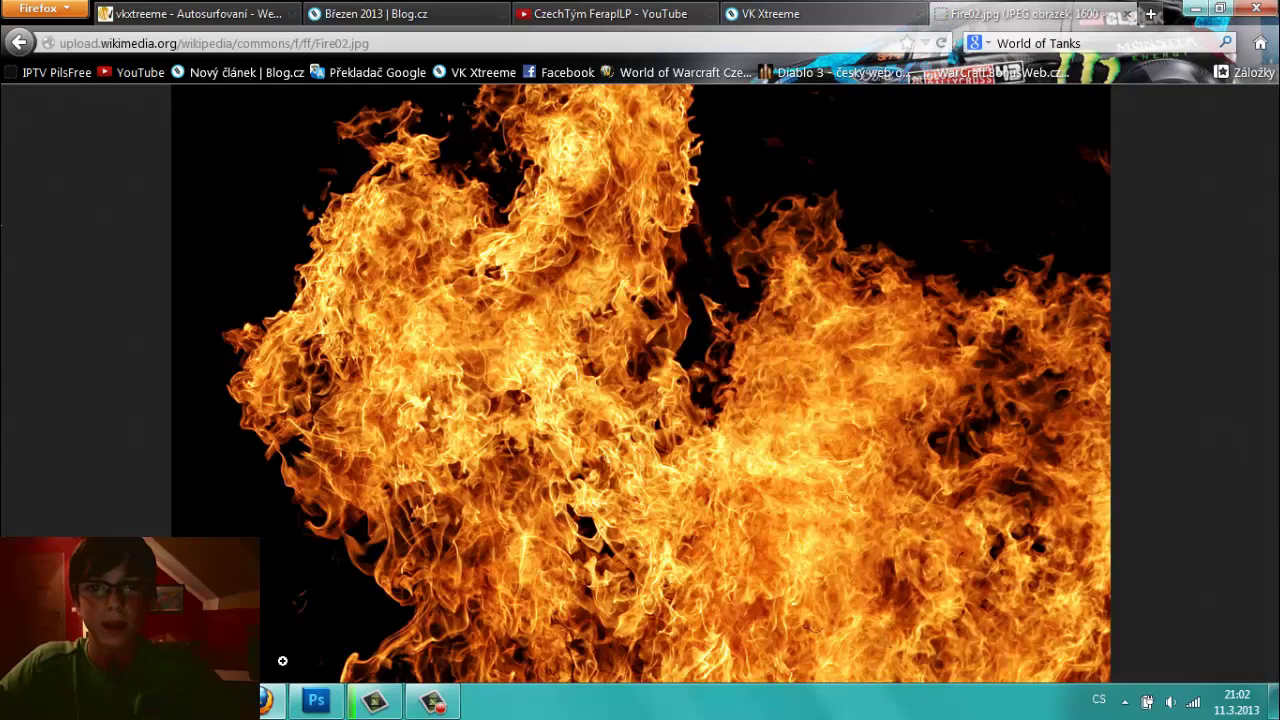
- Paste the flame photo into Photoshop as layer Vrstva 5 and shift it right over the tanks
{"action": "left_click", "coordinate": [336, 700]}
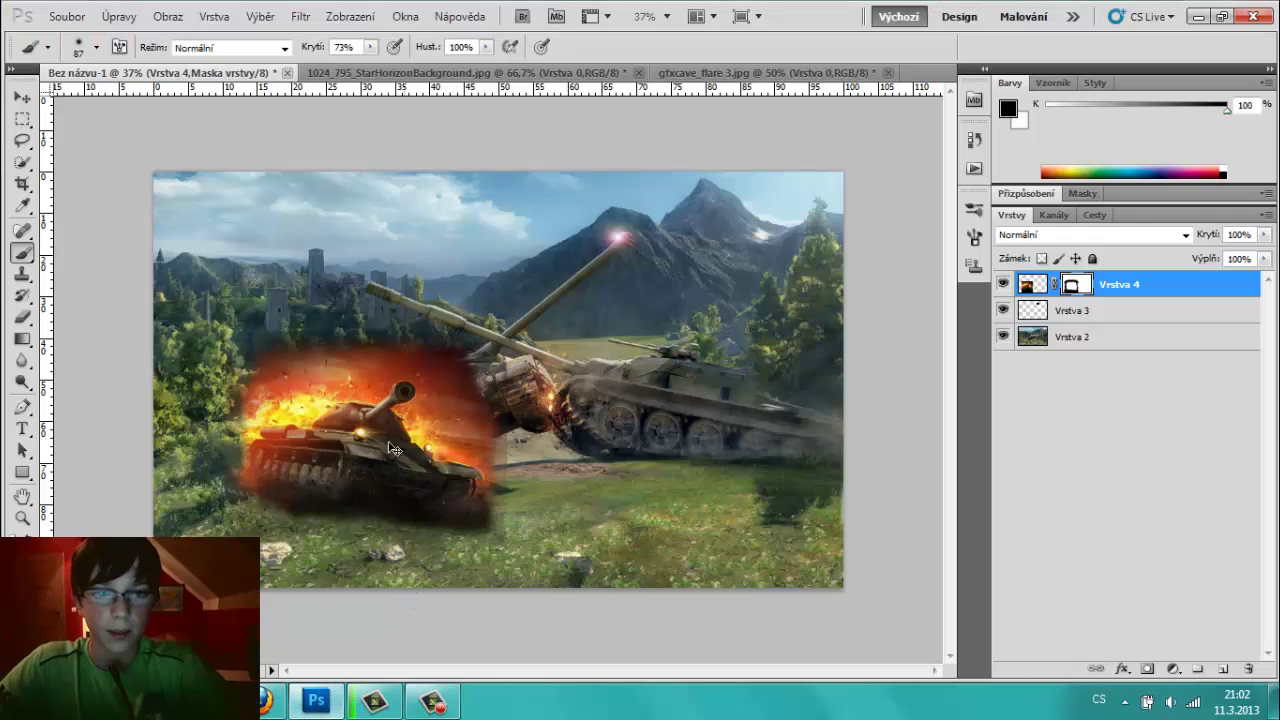
{"action": "key", "text": "ctrl+v"}
{"action": "key", "text": "v"}
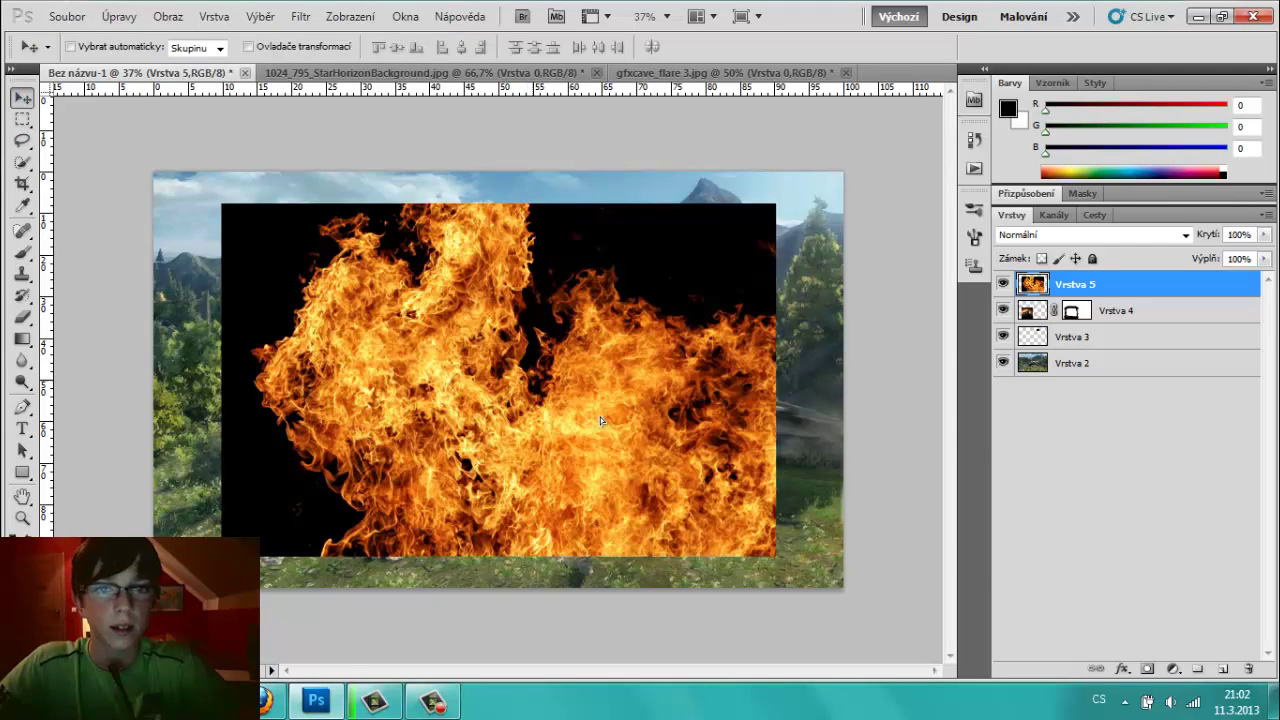
{"action": "left_click_drag", "start_coordinate": [530, 367], "coordinate": [613, 404]}
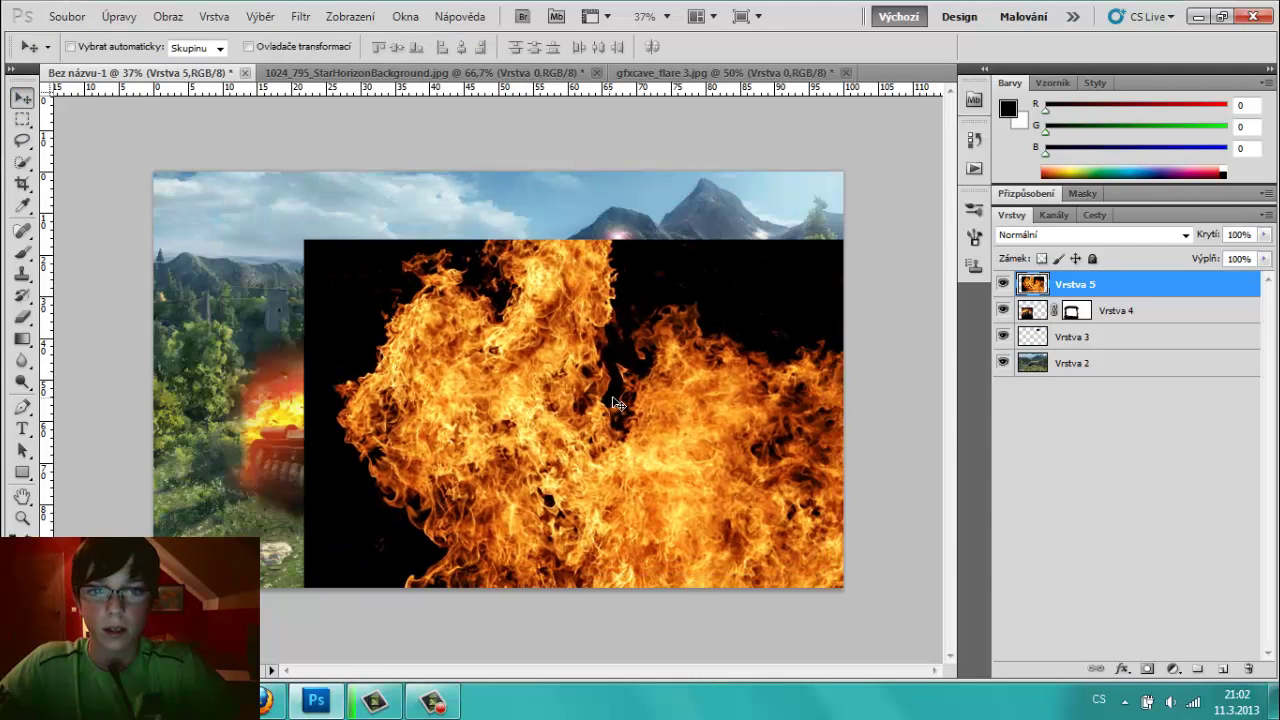
- Set fire layer Vrstva 5's blend mode to Zesvětlit after trying Závoj
{"action": "left_click", "coordinate": [1050, 238]}
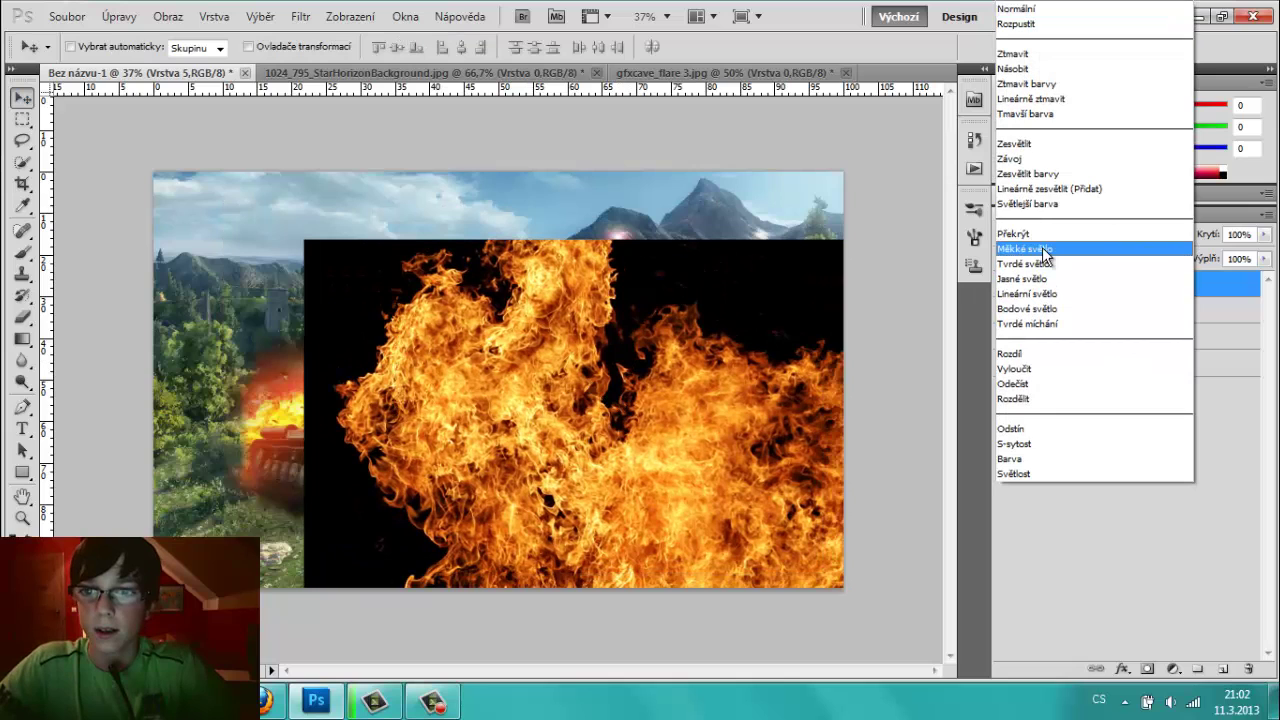
{"action": "left_click", "coordinate": [1034, 162]}
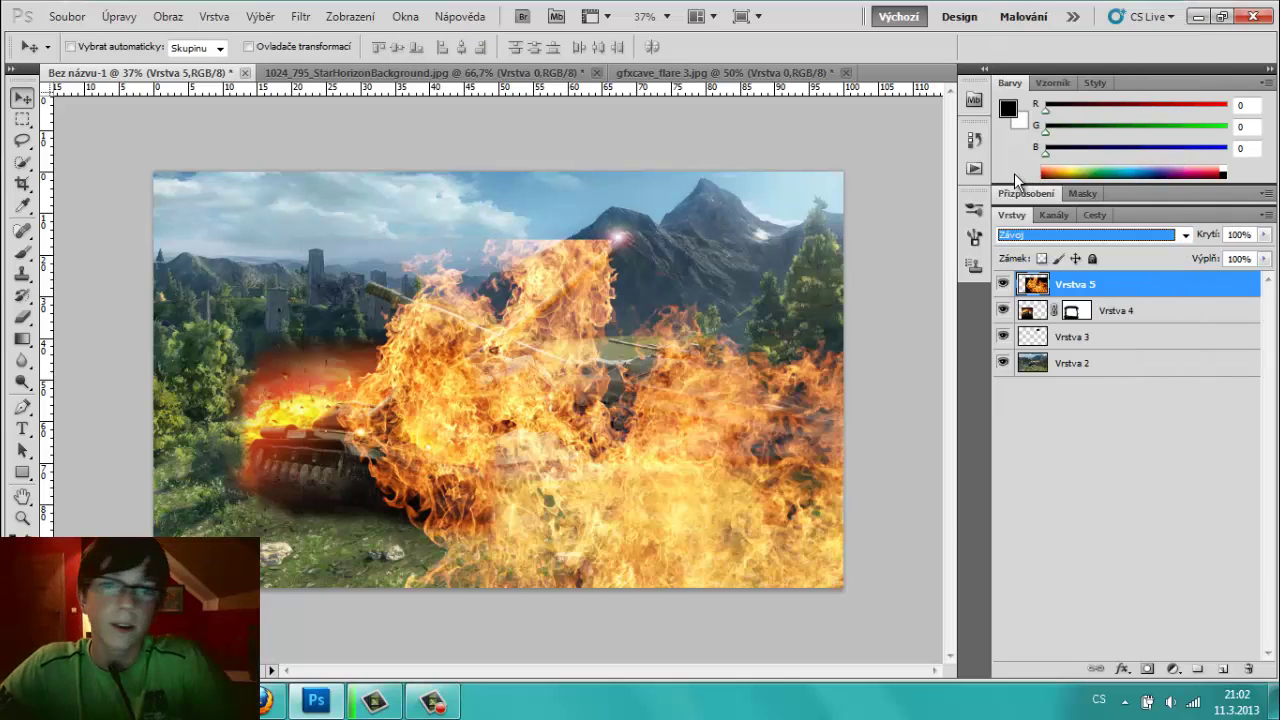
{"action": "key", "text": "Up"}
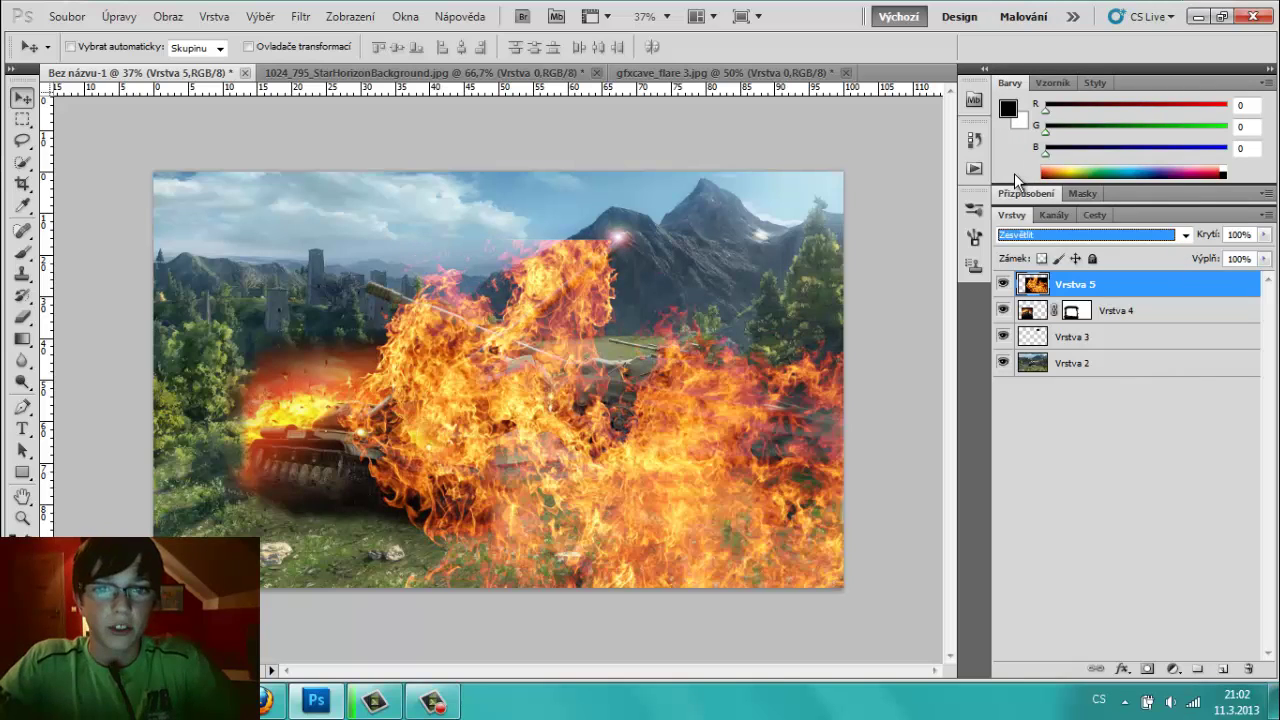
{"action": "key", "text": "Up"}
{"action": "key", "text": "Down"}
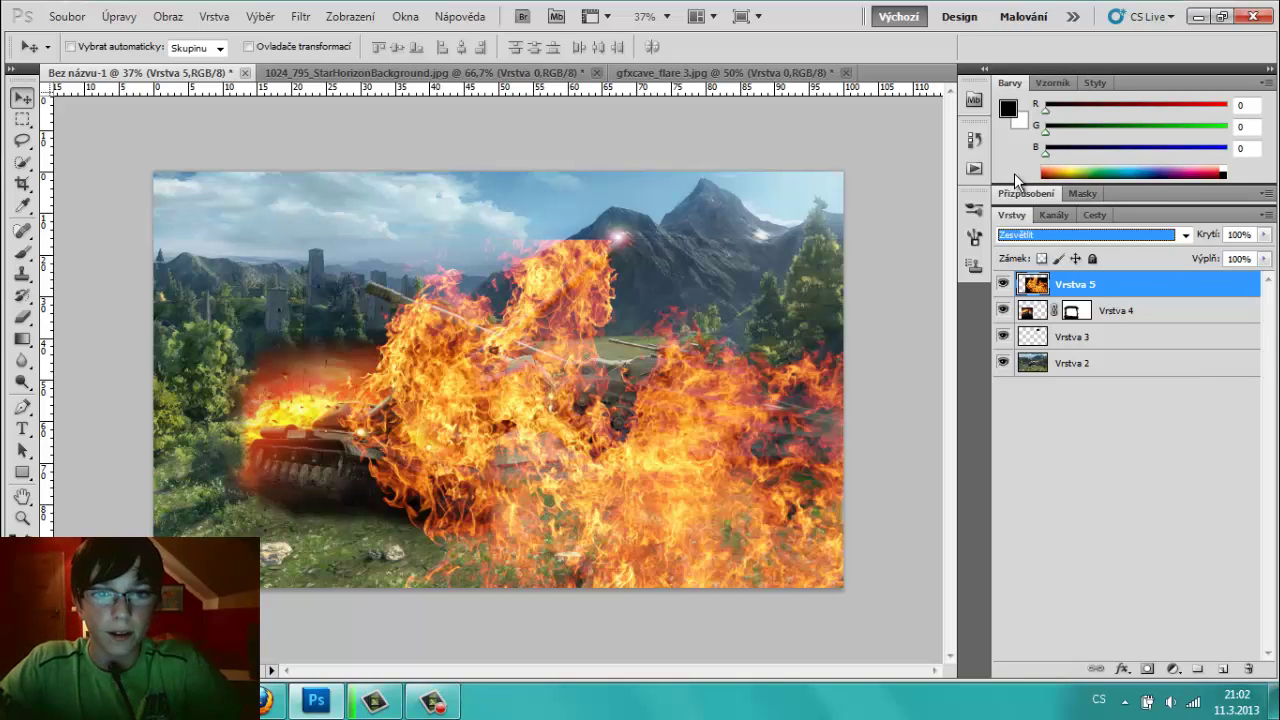
{"action": "key", "text": "Return"}
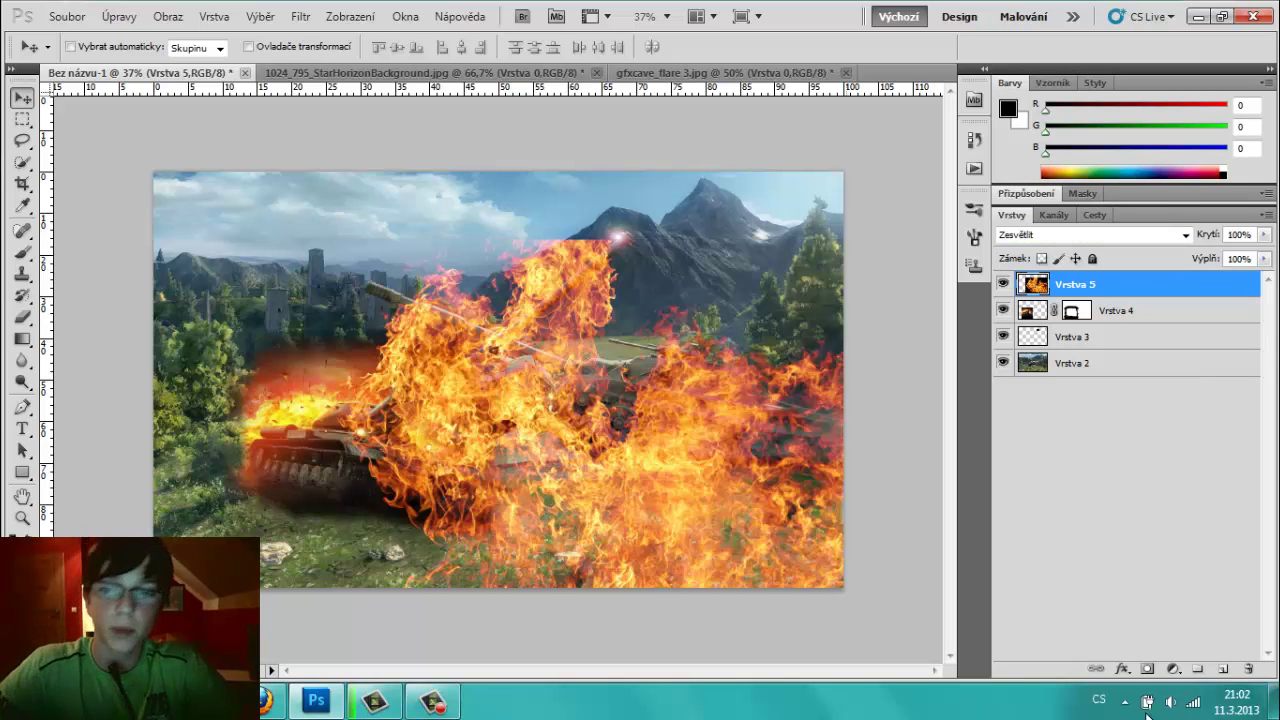
- Add a layer mask to Vrstva 5 and pick a much smaller Brush
{"action": "left_click", "coordinate": [1150, 668]}
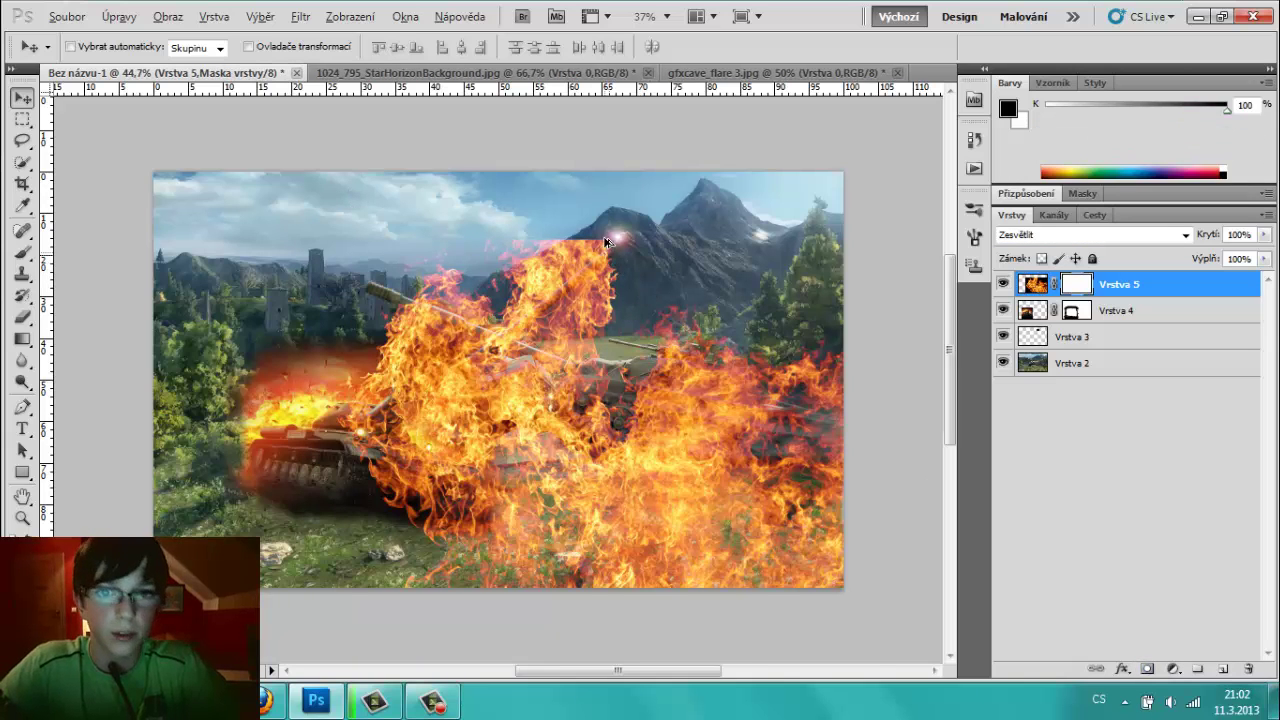
{"action": "scroll", "coordinate": [603, 238], "scroll_direction": "up", "scroll_amount": 2}
{"action": "scroll", "coordinate": [603, 238], "scroll_direction": "up", "scroll_amount": 1}
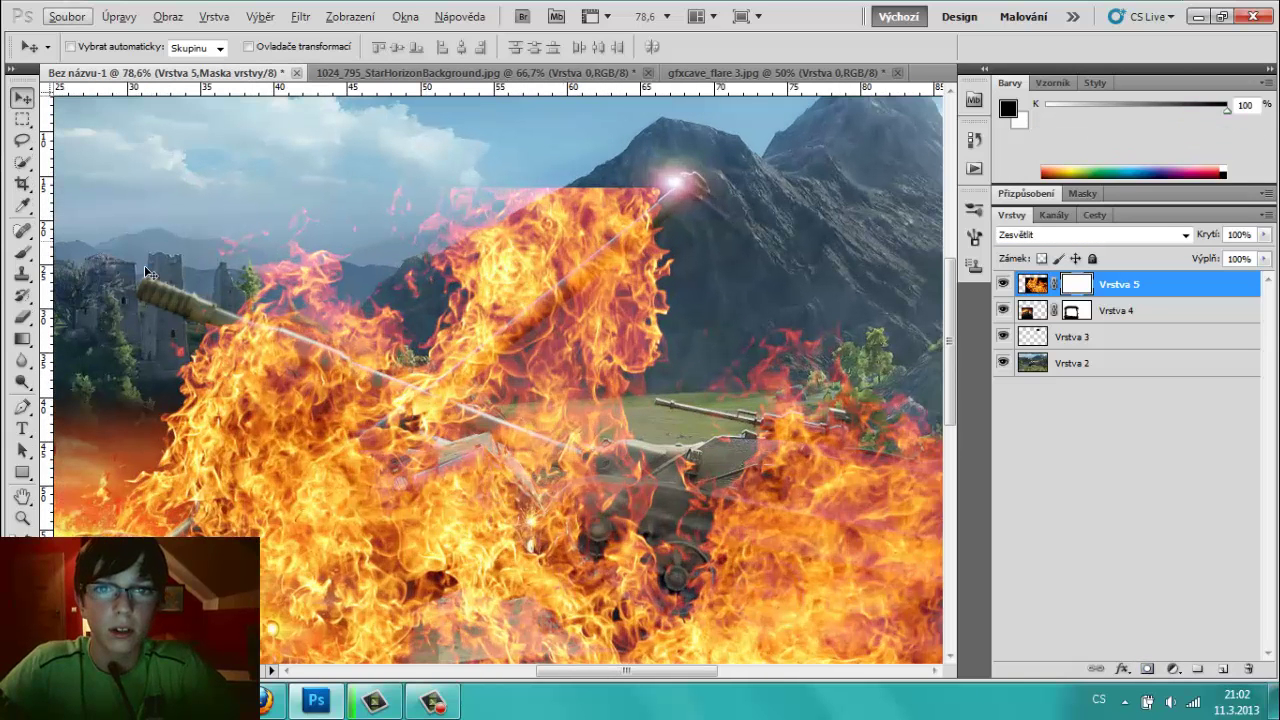
{"action": "left_click", "coordinate": [22, 251]}
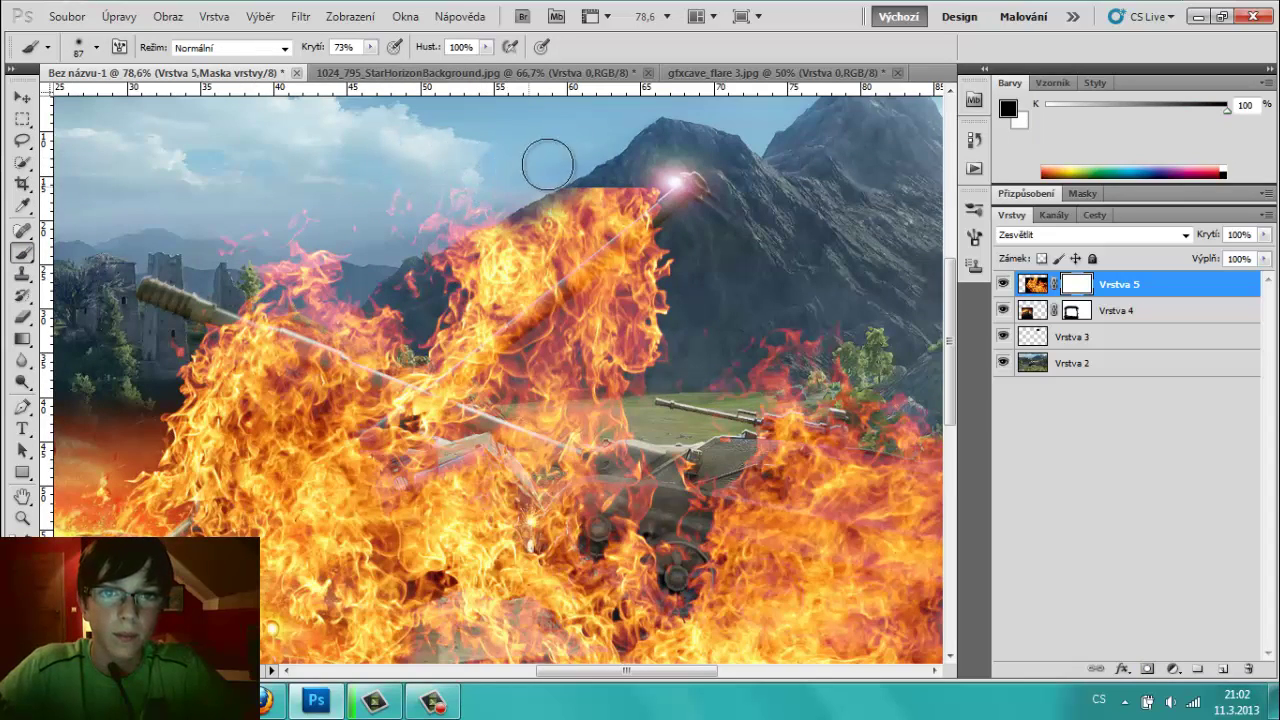
{"action": "left_click_drag", "start_coordinate": [641, 181], "coordinate": [601, 176]}
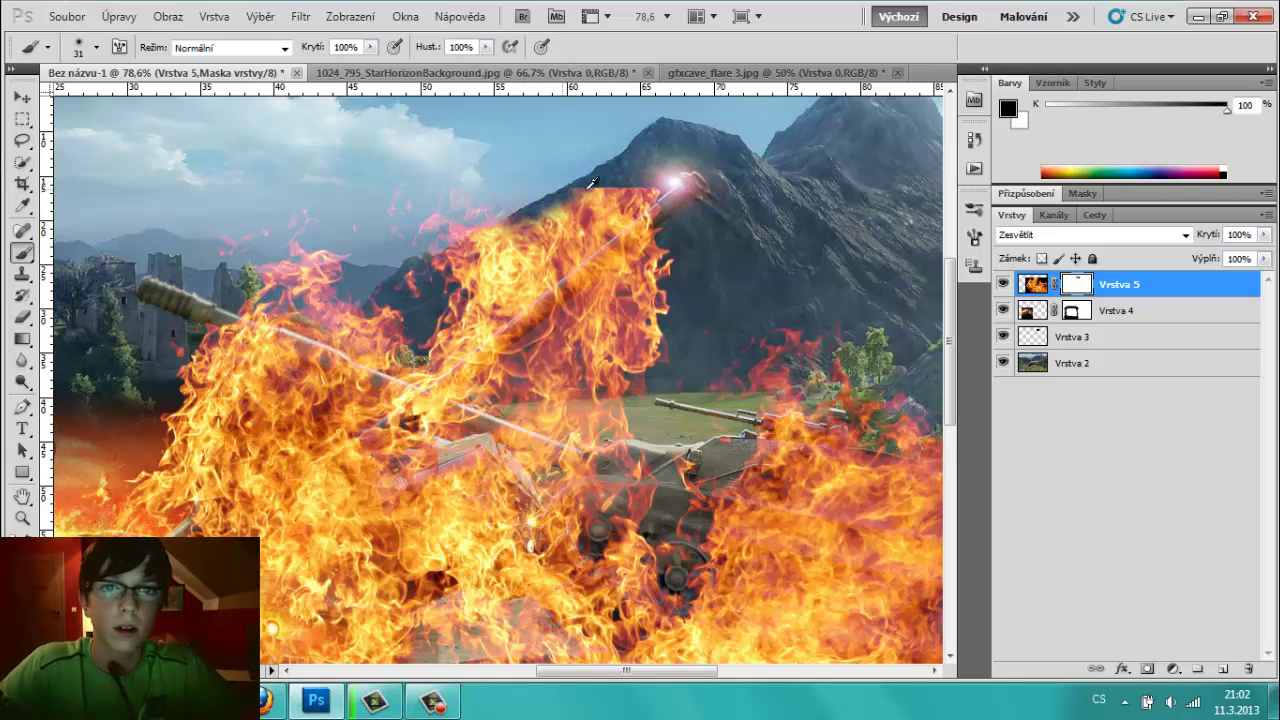
{"action": "scroll", "coordinate": [618, 178], "scroll_direction": "up", "scroll_amount": 2}
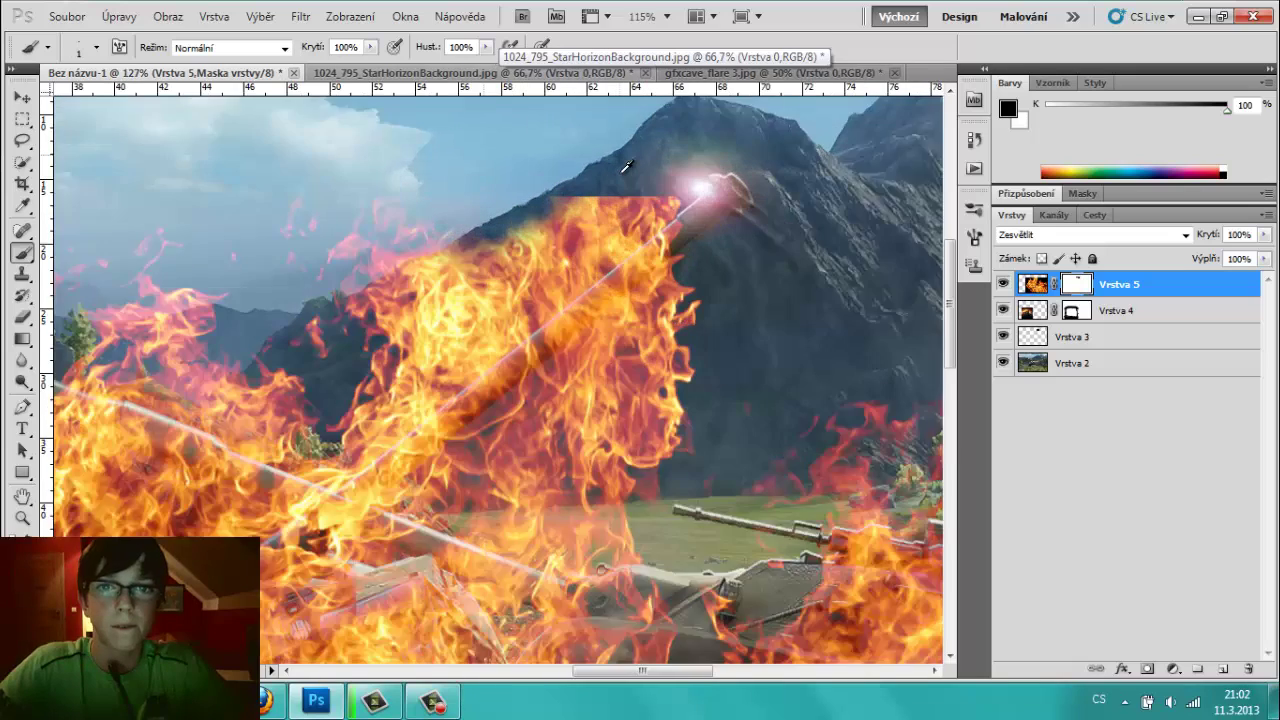
{"action": "scroll", "coordinate": [612, 180], "scroll_direction": "up", "scroll_amount": 2}
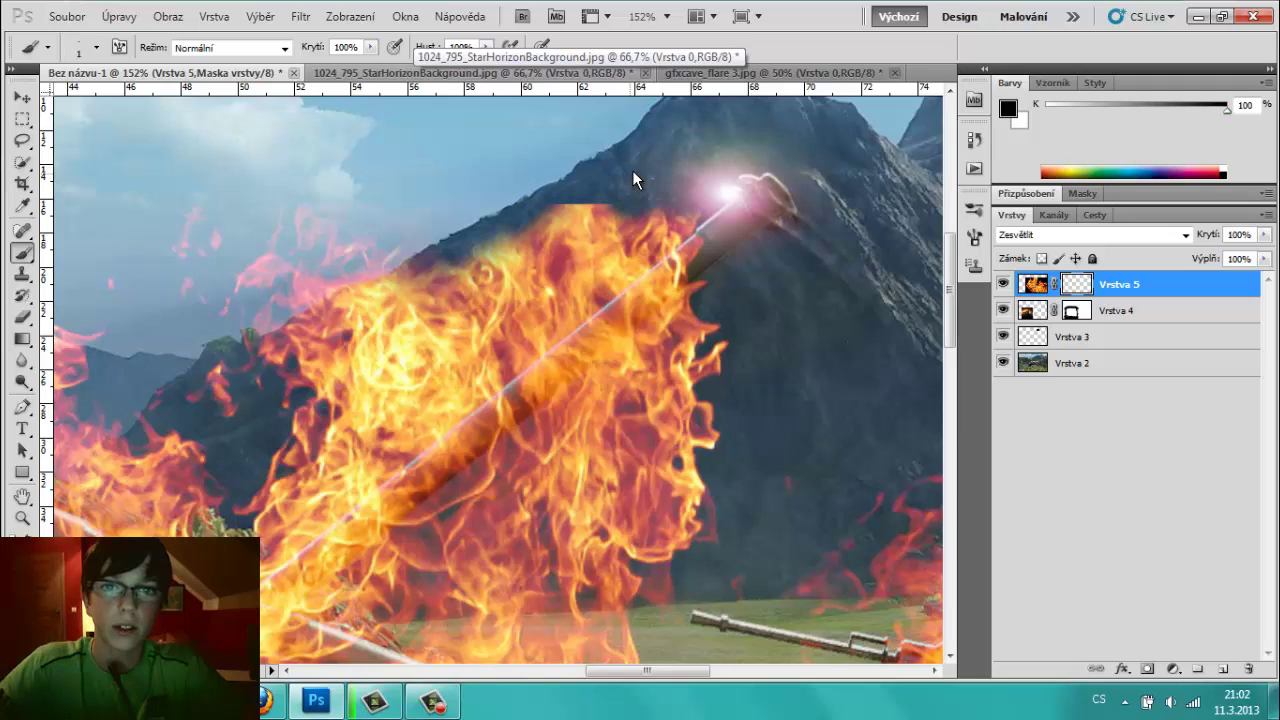
- Test a black mask stroke near the flare, undo it, and resize the brush to 75 px
{"action": "left_click", "coordinate": [613, 205]}
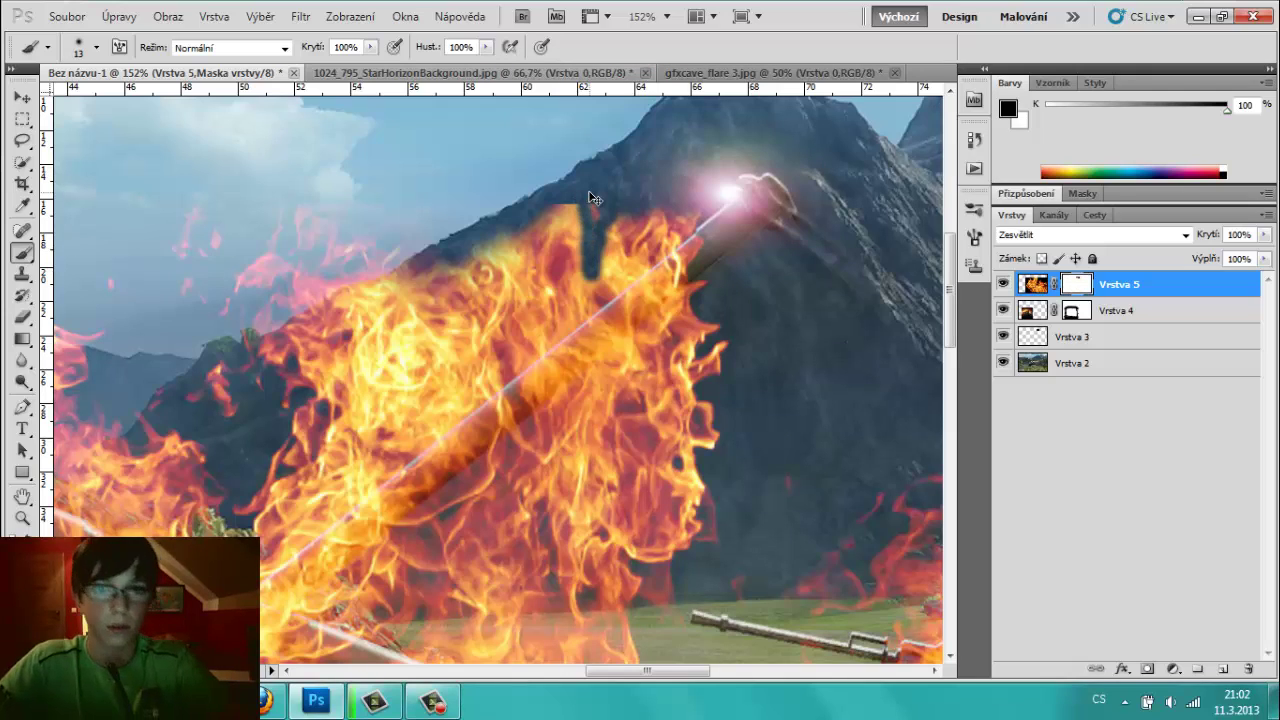
{"action": "key", "text": "ctrl+z"}
{"action": "key", "text": "bracketleft"}
{"action": "key", "text": "bracketleft"}
{"action": "key", "text": "bracketleft"}
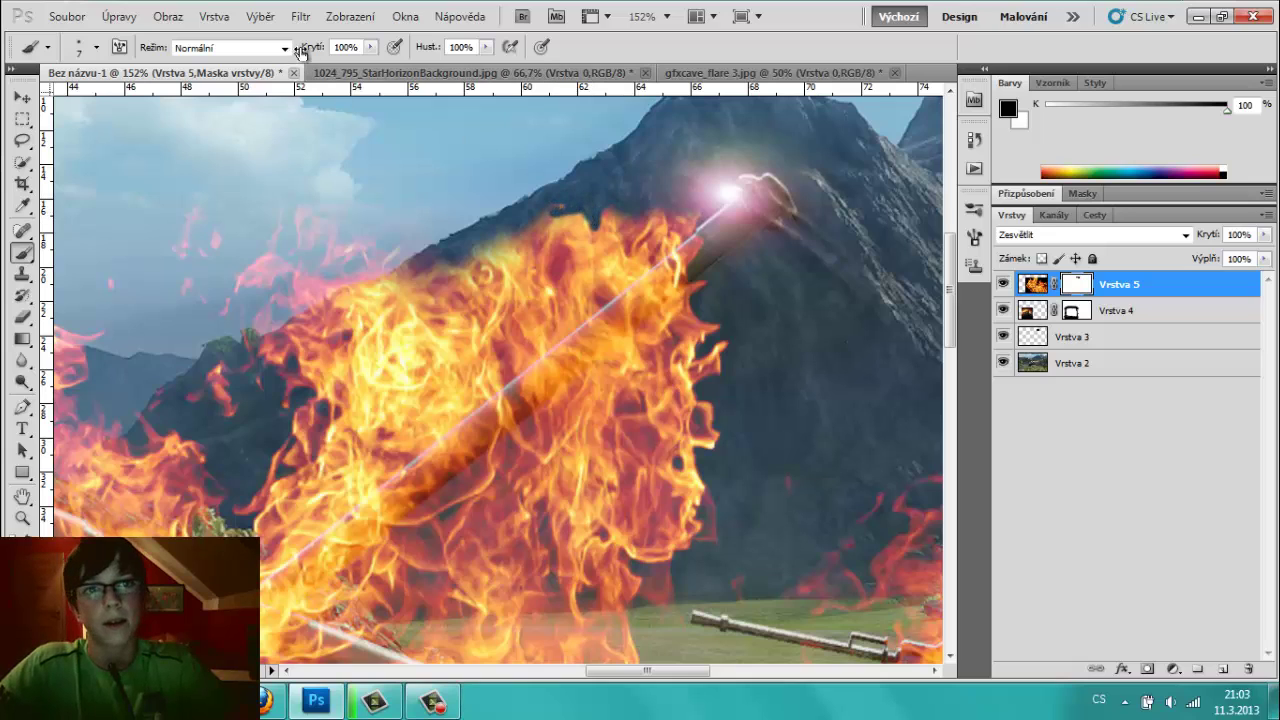
{"action": "mouse_move", "coordinate": [448, 222]}
{"action": "left_mouse_down"}
{"action": "mouse_move", "coordinate": [512, 231]}
{"action": "mouse_move", "coordinate": [571, 190]}
{"action": "left_mouse_up"}
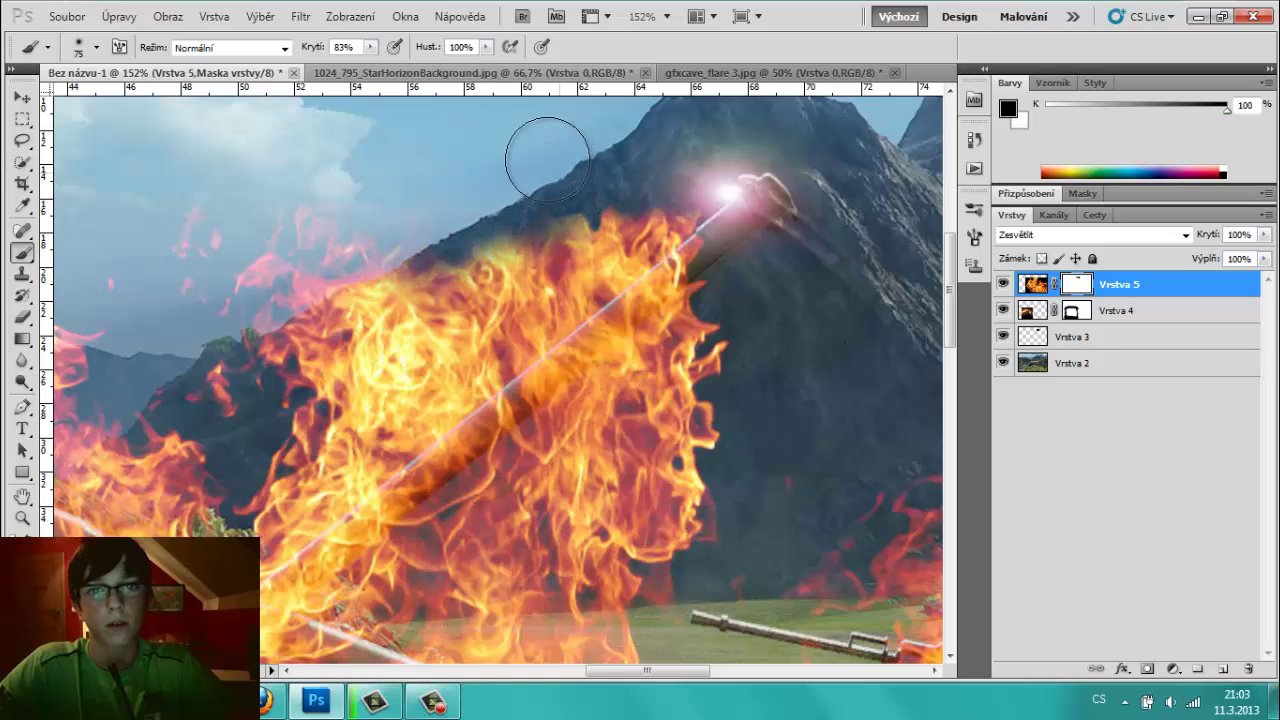
{"action": "scroll", "coordinate": [641, 208], "scroll_direction": "down", "scroll_amount": 2}
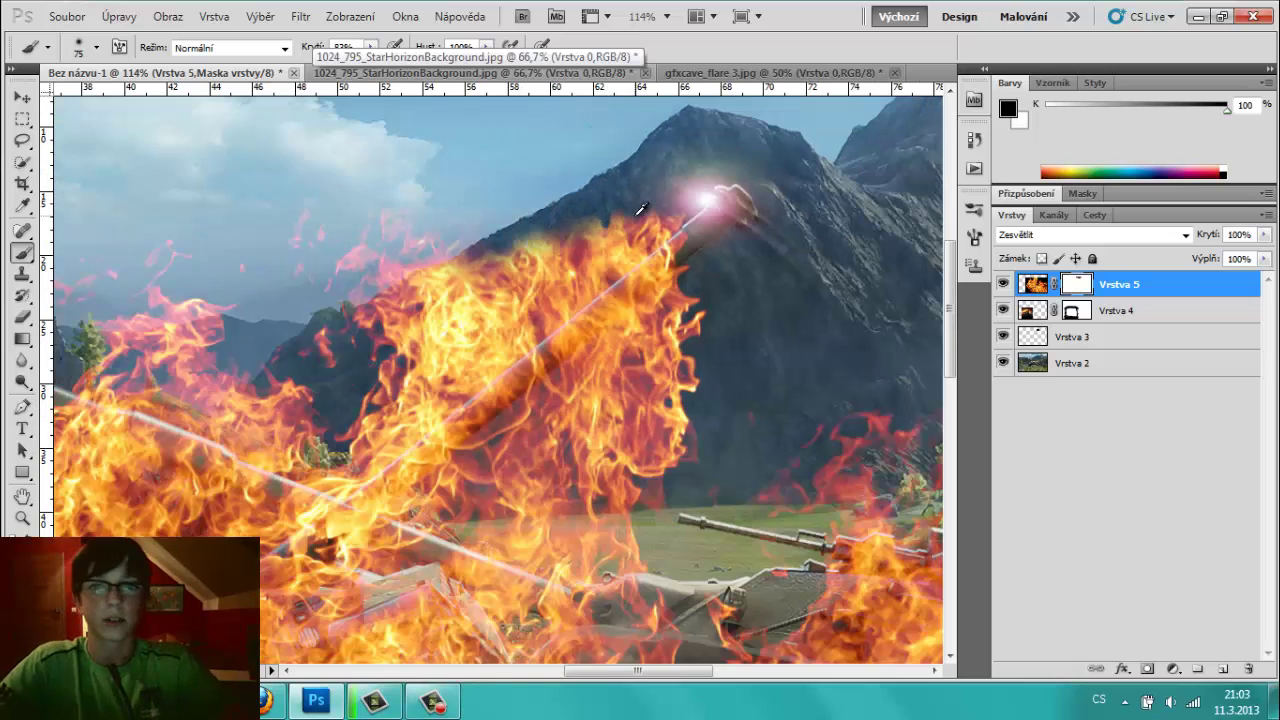
{"action": "scroll", "coordinate": [641, 208], "scroll_direction": "down", "scroll_amount": 2}
{"action": "scroll", "coordinate": [641, 208], "scroll_direction": "down", "scroll_amount": 1}
{"action": "scroll", "coordinate": [641, 208], "scroll_direction": "down", "scroll_amount": 1}
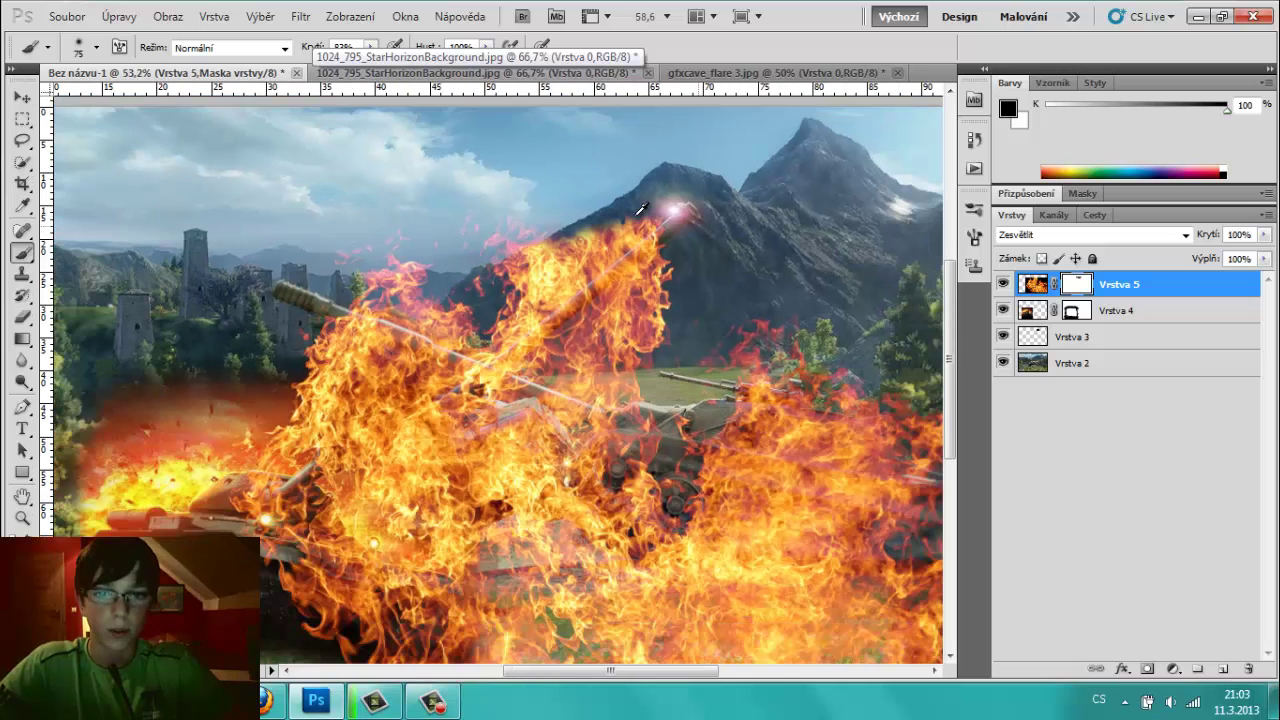
{"action": "scroll", "coordinate": [641, 208], "scroll_direction": "down", "scroll_amount": 2}
{"action": "scroll", "coordinate": [641, 208], "scroll_direction": "down", "scroll_amount": 1}
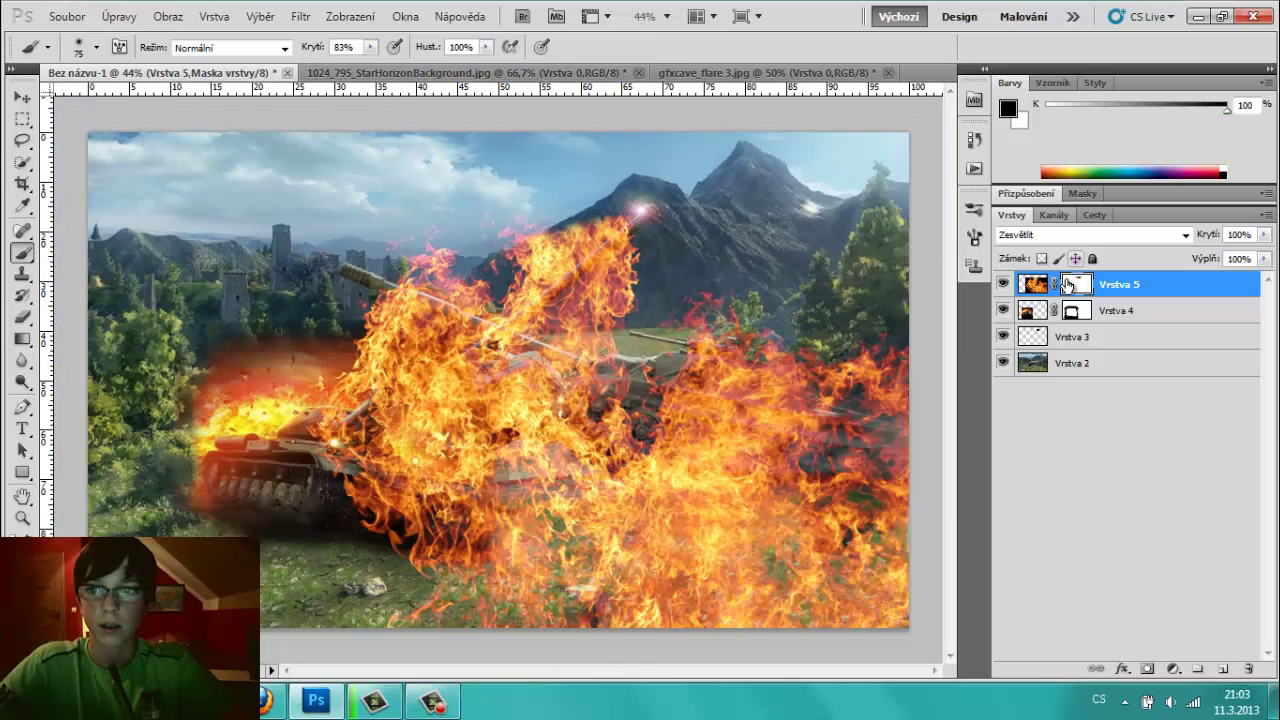
- Apply Vrstva 5's layer mask, nudge the flame layer, and delete empty layer Vrstva 3
{"action": "right_click", "coordinate": [1066, 290]}
{"action": "left_click", "coordinate": [1046, 340]}
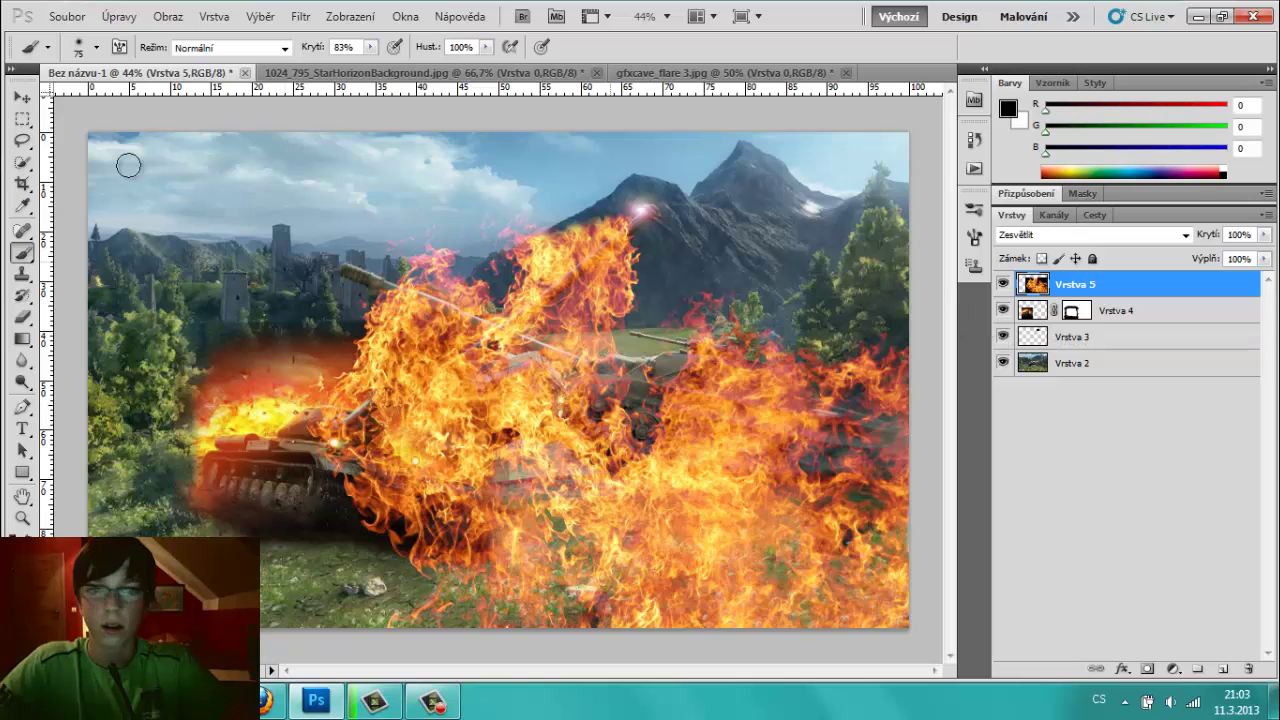
{"action": "left_click", "coordinate": [22, 97]}
{"action": "left_click_drag", "start_coordinate": [612, 418], "coordinate": [623, 407]}
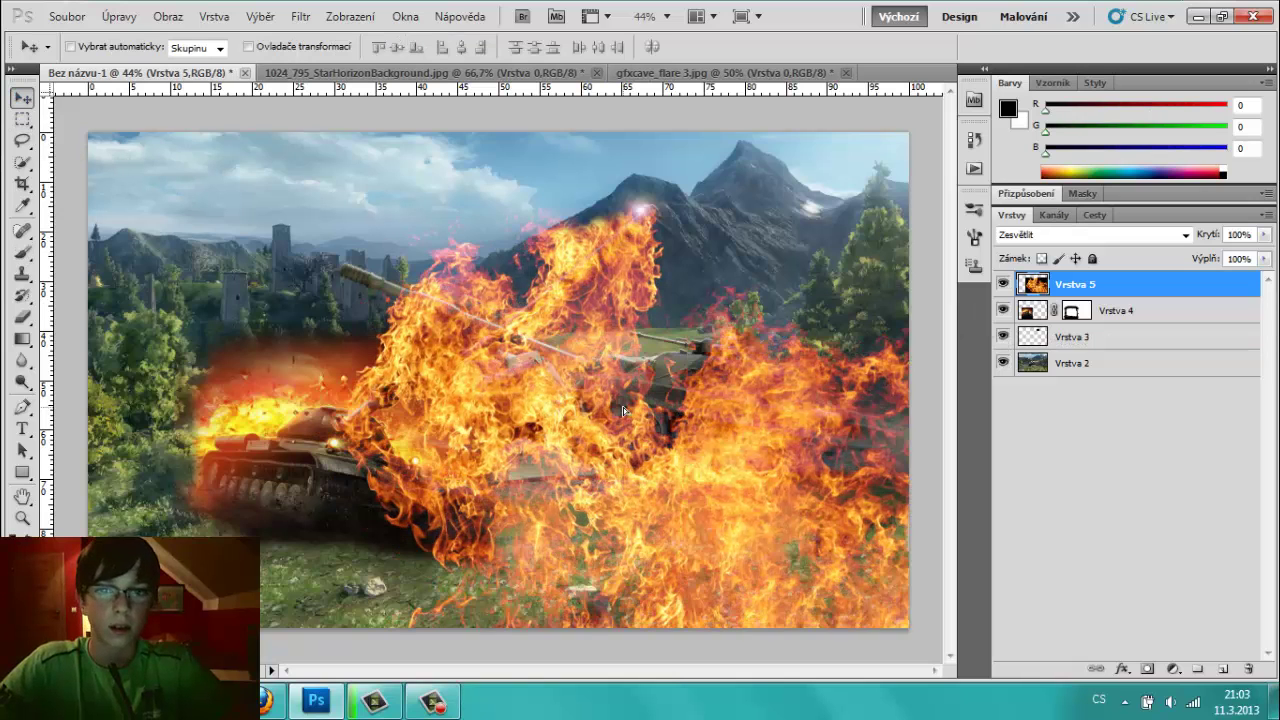
{"action": "left_click", "coordinate": [1098, 316]}
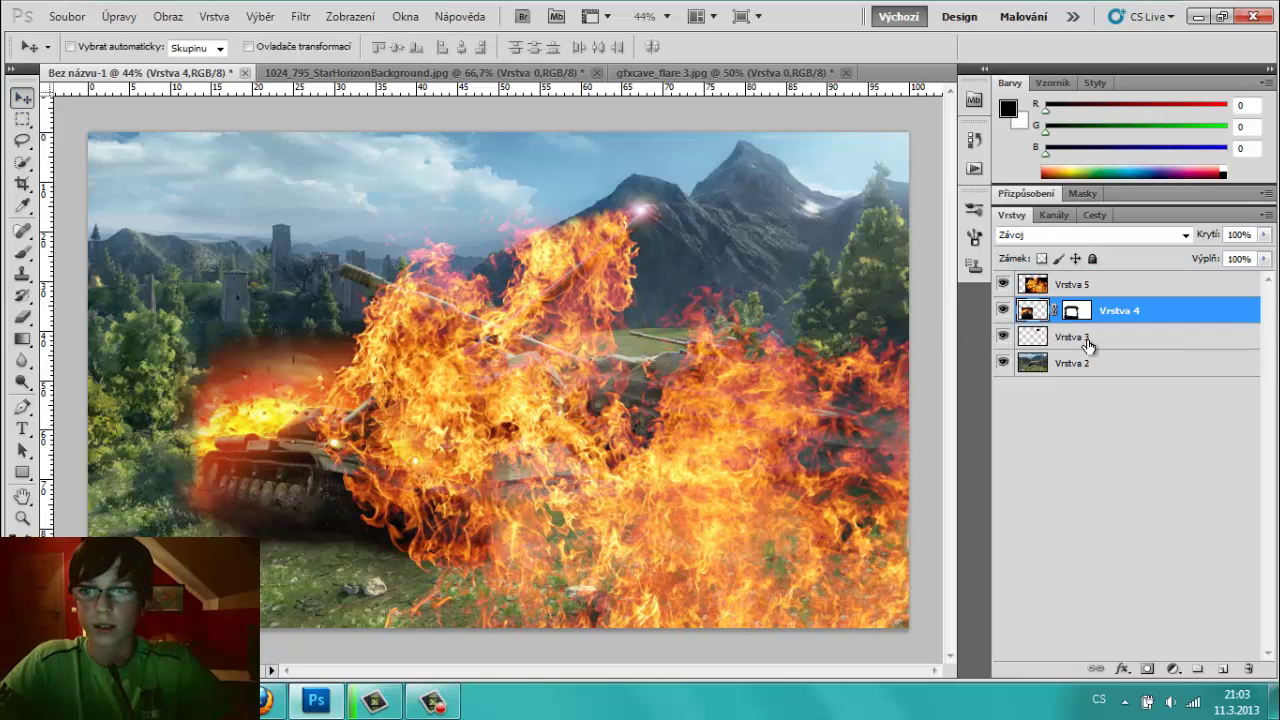
{"action": "left_click", "coordinate": [1088, 340]}
{"action": "key", "text": "Delete"}
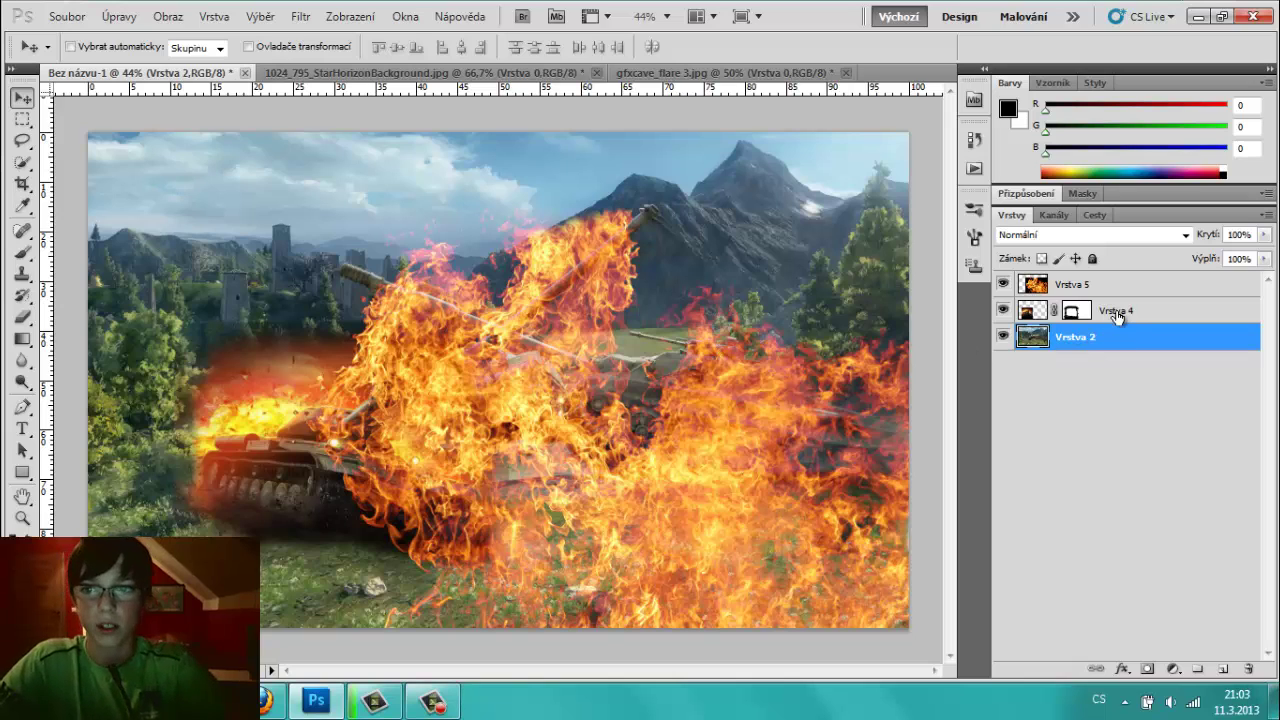
- Move Vrstva 4, discard its mask, and scale it to about 138% × 133%
{"action": "key", "text": "alt+bracketright"}
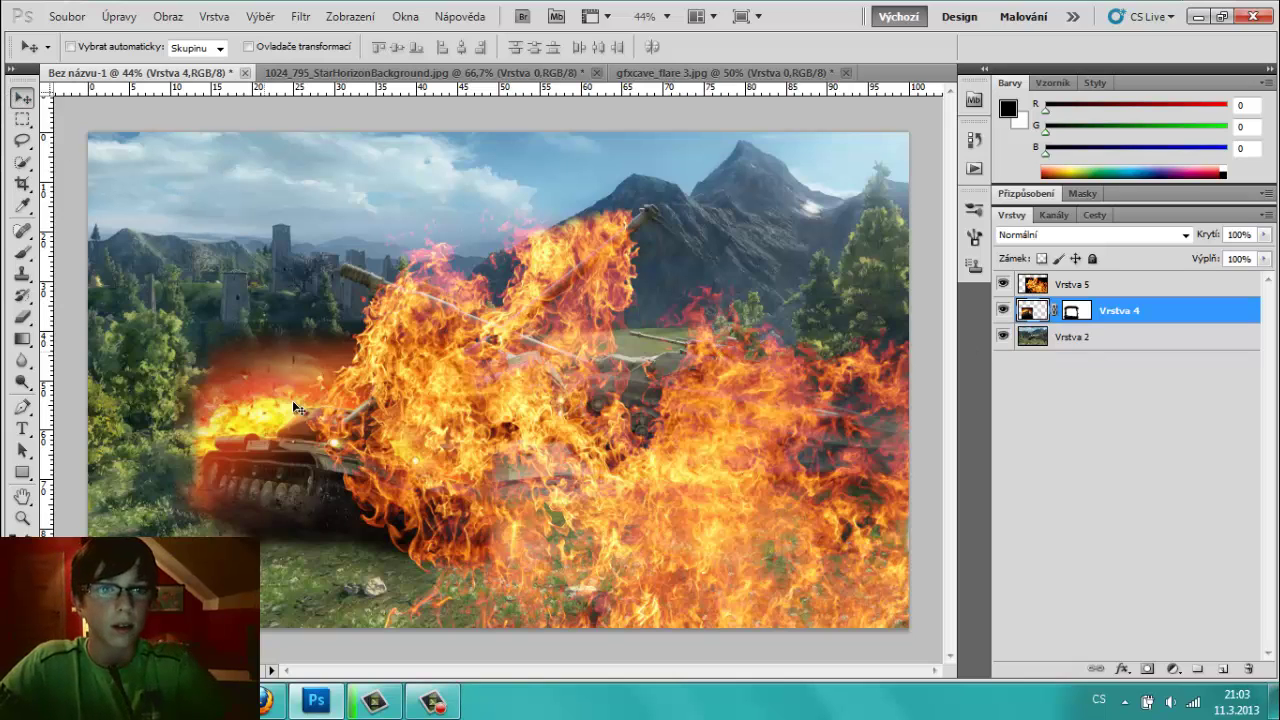
{"action": "left_click_drag", "start_coordinate": [257, 470], "coordinate": [225, 483]}
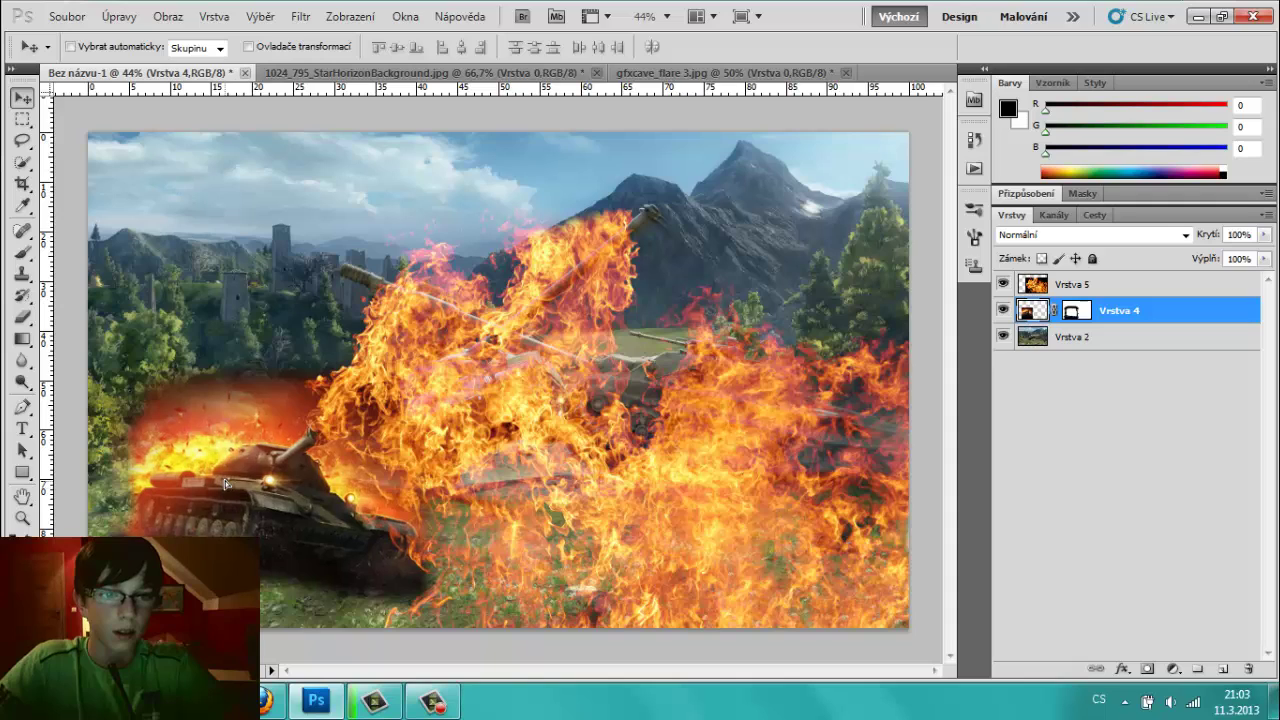
{"action": "right_click", "coordinate": [1083, 308]}
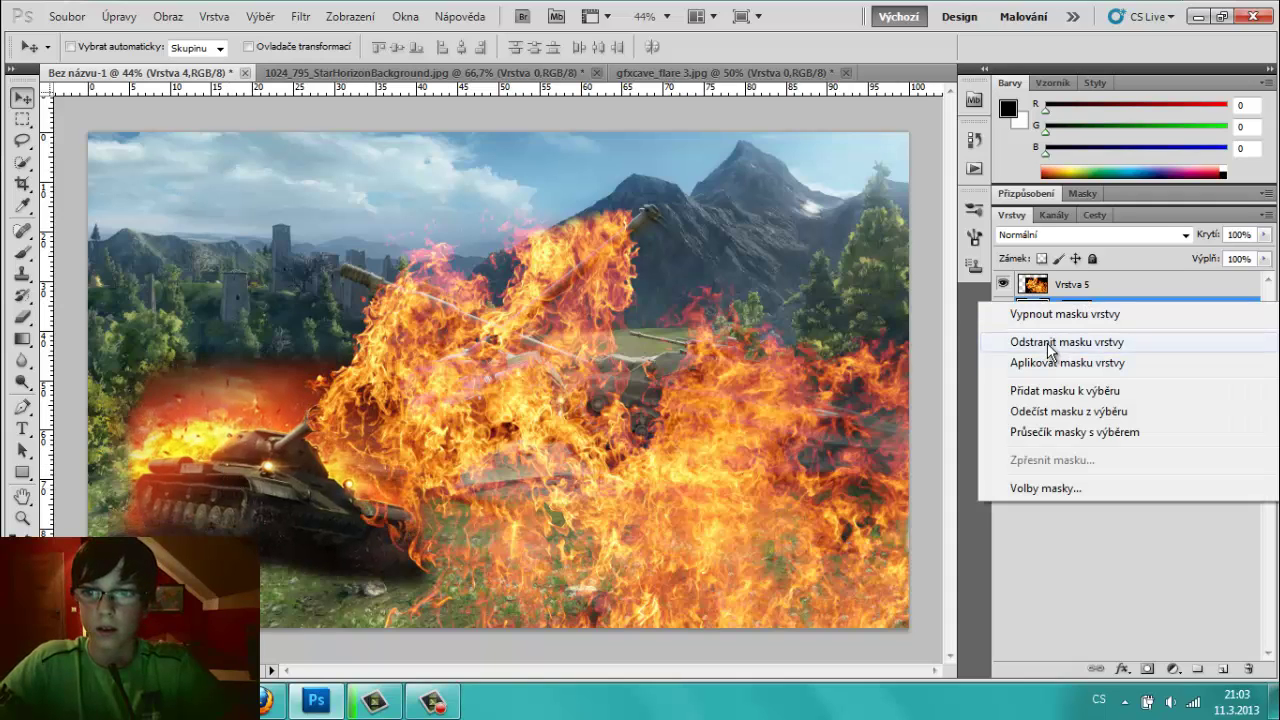
{"action": "left_click", "coordinate": [1050, 337]}
{"action": "key", "text": "ctrl+t"}
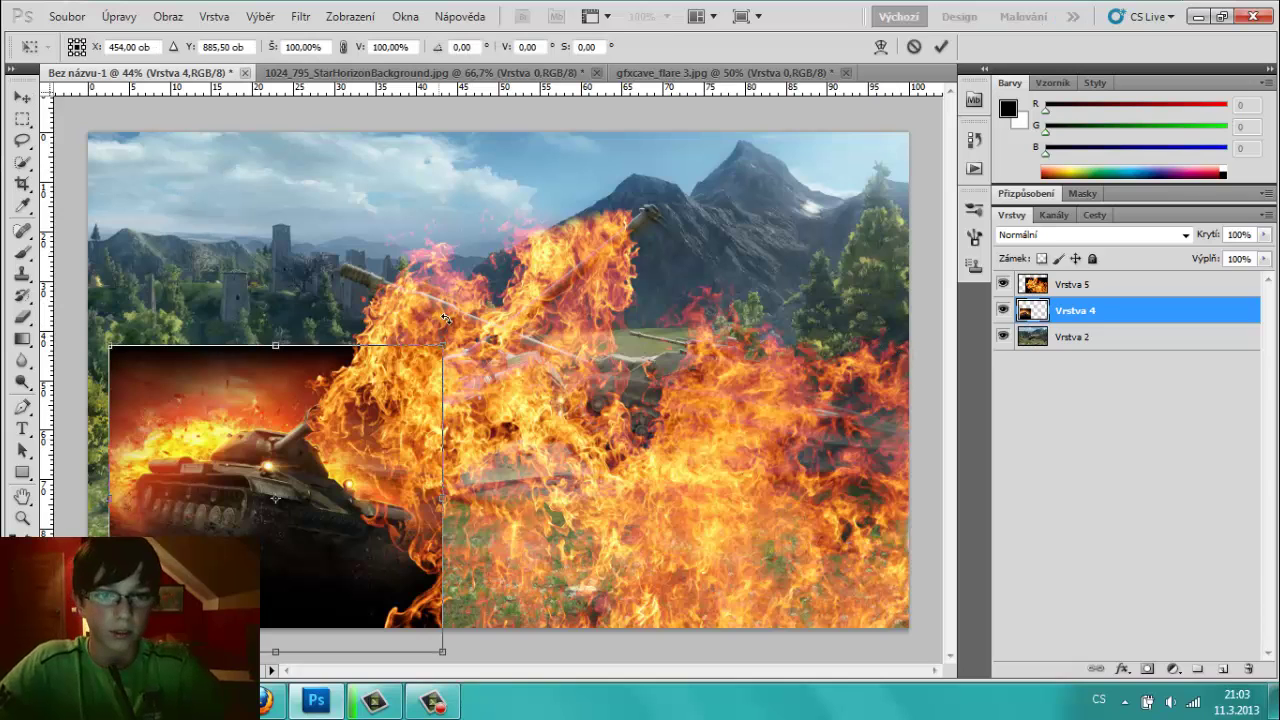
{"action": "left_click_drag", "start_coordinate": [442, 346], "coordinate": [570, 257]}
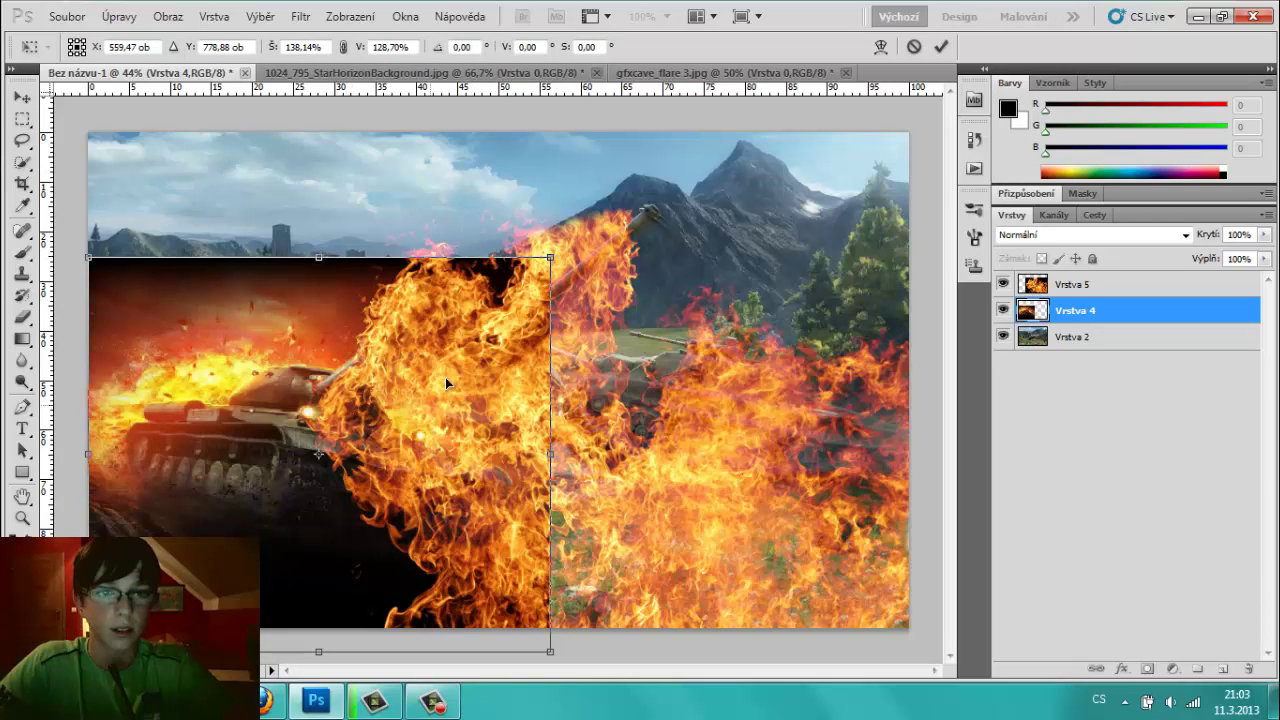
{"action": "left_click_drag", "start_coordinate": [318, 260], "coordinate": [319, 247]}
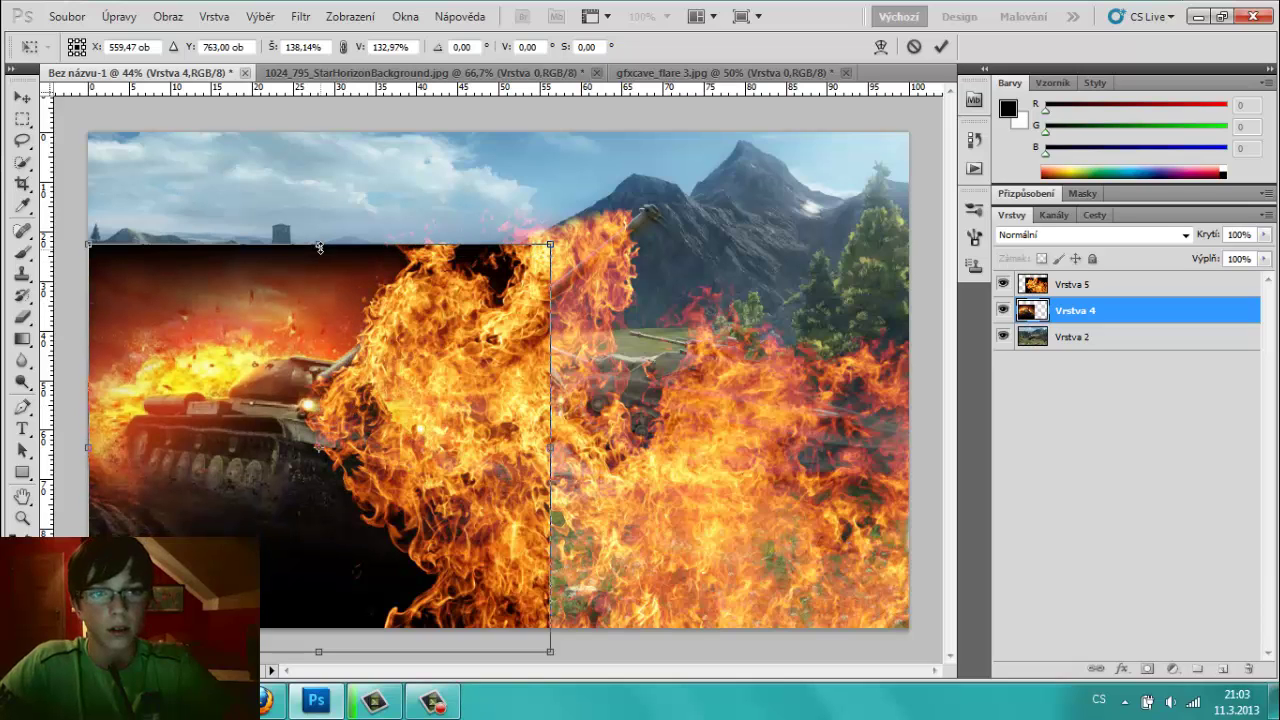
{"action": "key", "text": "Return"}
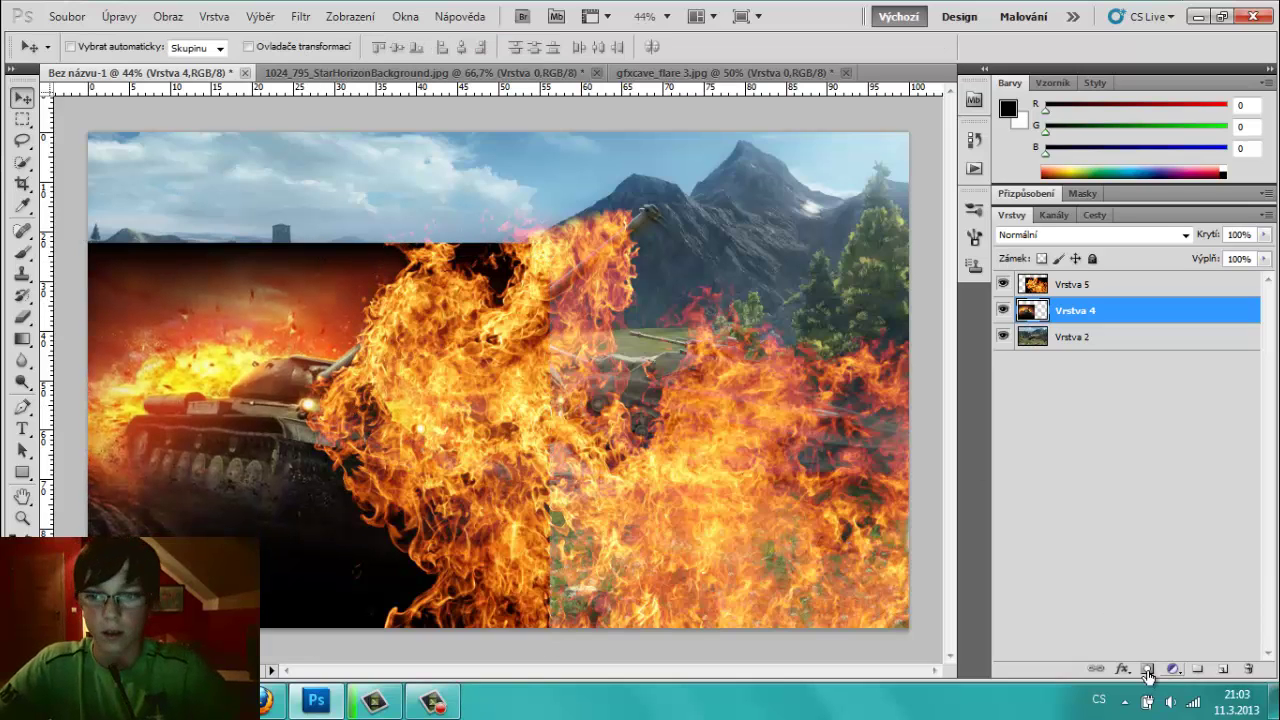
- Add a mask to Vrstva 4 and brush out the hard vertical seam in the fire
{"action": "key", "text": "ctrl+shift+m"}
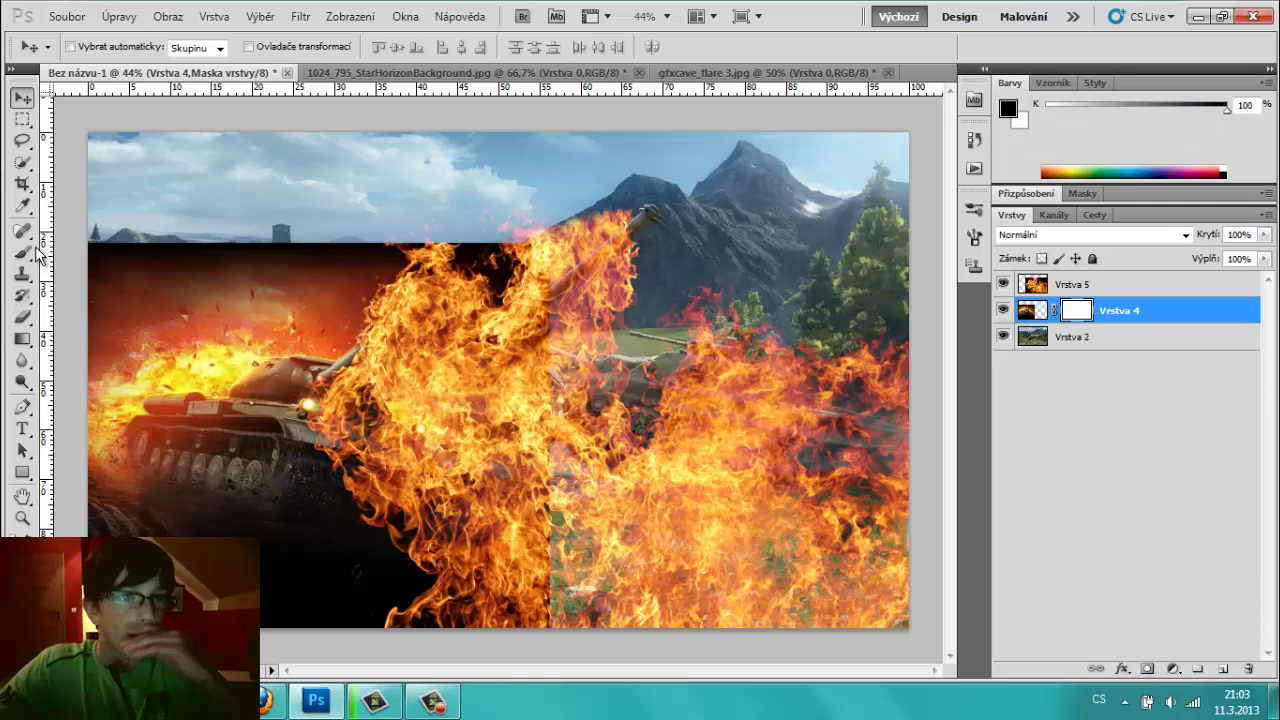
{"action": "left_click", "coordinate": [22, 251]}
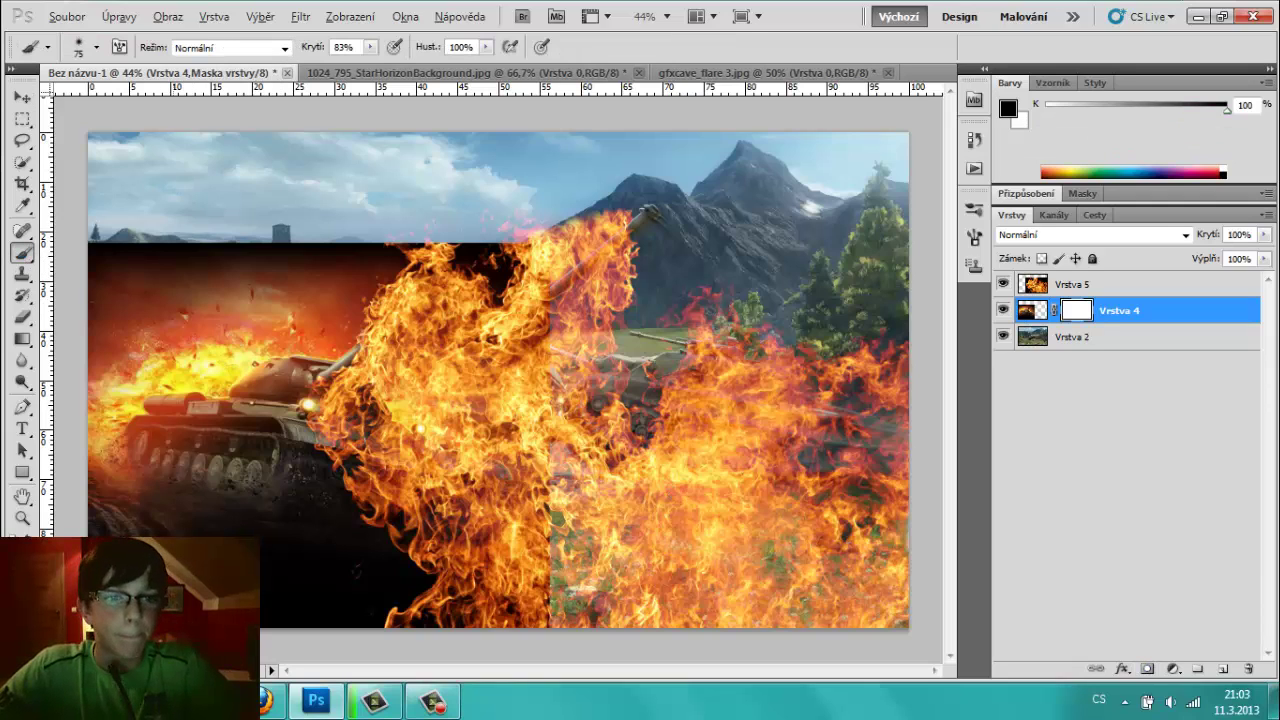
{"action": "mouse_move", "coordinate": [537, 598]}
{"action": "left_mouse_down"}
{"action": "mouse_move", "coordinate": [550, 455]}
{"action": "mouse_move", "coordinate": [497, 226]}
{"action": "mouse_move", "coordinate": [189, 246]}
{"action": "mouse_move", "coordinate": [510, 248]}
{"action": "mouse_move", "coordinate": [200, 230]}
{"action": "mouse_move", "coordinate": [45, 260]}
{"action": "mouse_move", "coordinate": [105, 270]}
{"action": "mouse_move", "coordinate": [95, 320]}
{"action": "left_mouse_up"}
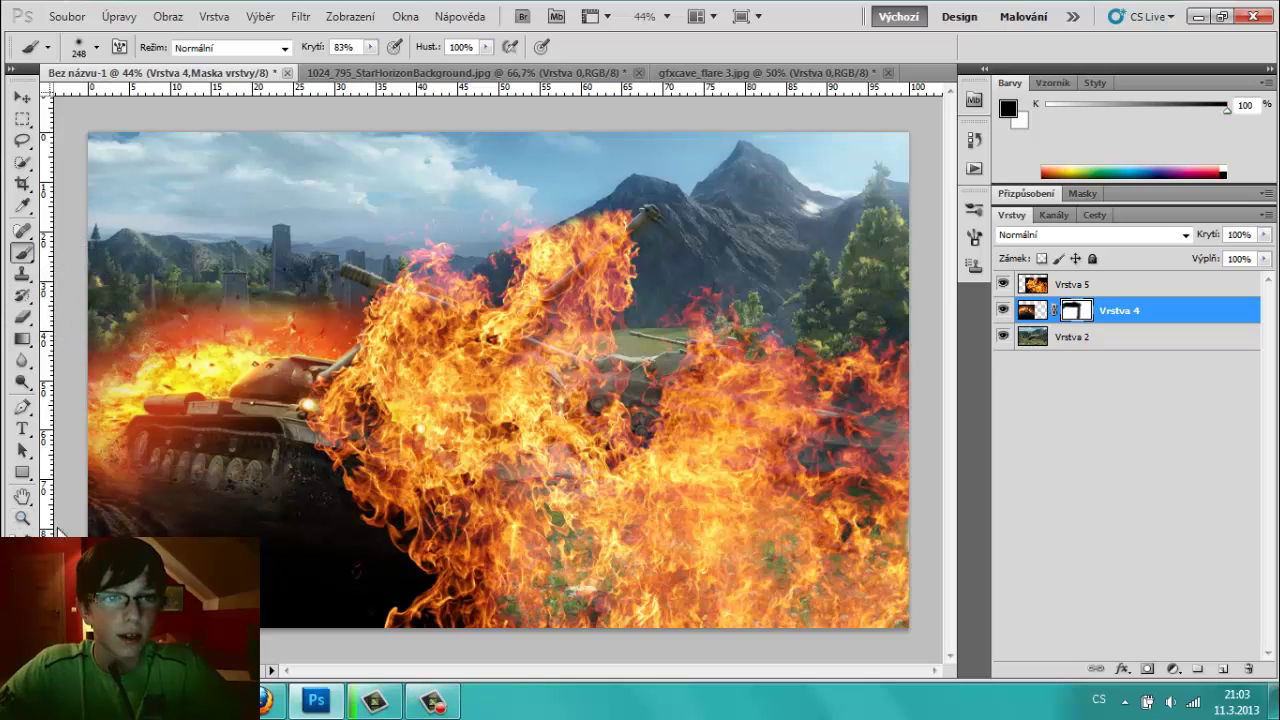
{"action": "mouse_move", "coordinate": [330, 615]}
{"action": "left_mouse_down"}
{"action": "mouse_move", "coordinate": [470, 590]}
{"action": "mouse_move", "coordinate": [440, 580]}
{"action": "left_mouse_up"}
{"action": "key", "text": "ctrl+z"}
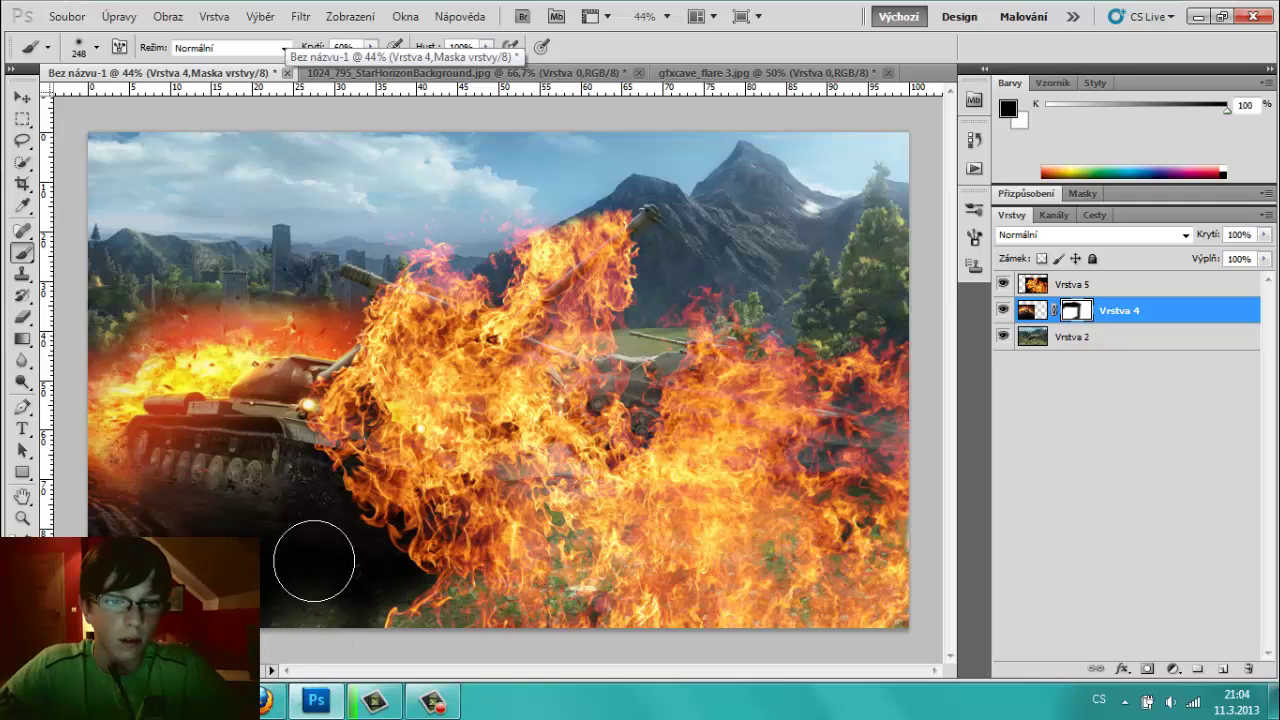
- Softly blend the bottom-left ground at 35% brush opacity, then apply the mask
{"action": "key", "text": "ctrl+z"}
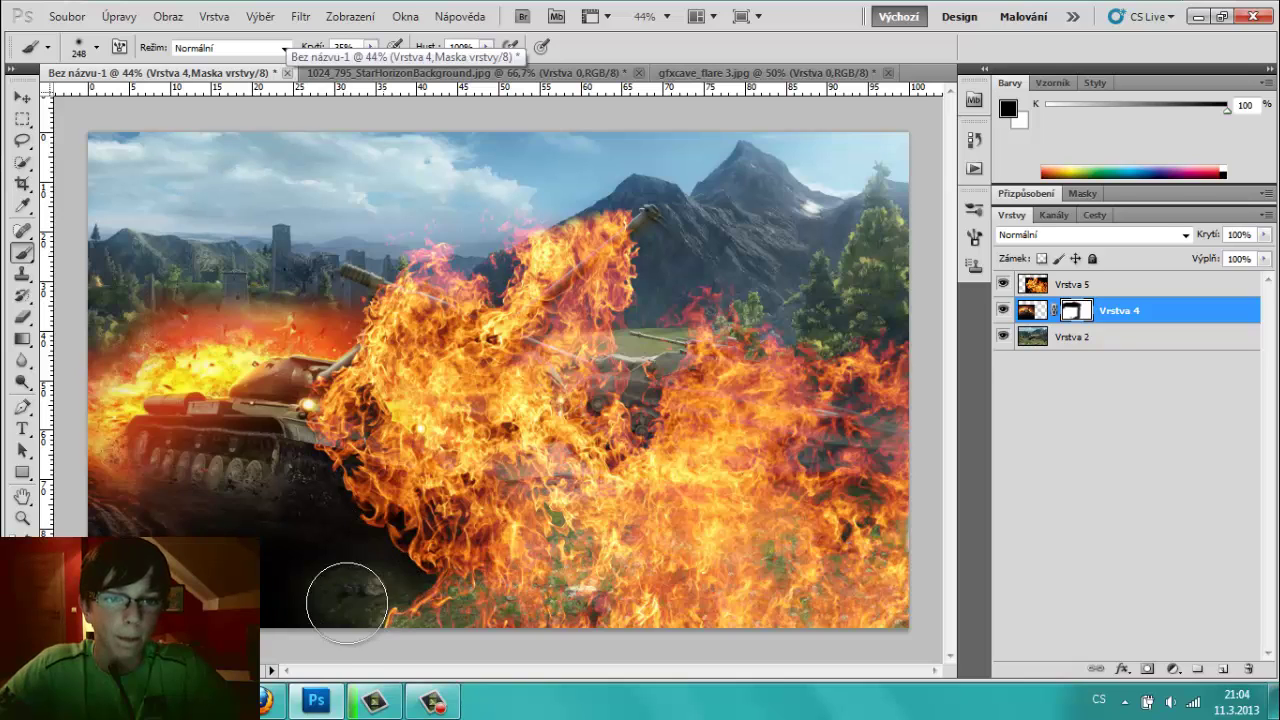
{"action": "left_click_drag", "start_coordinate": [347, 602], "coordinate": [280, 650]}
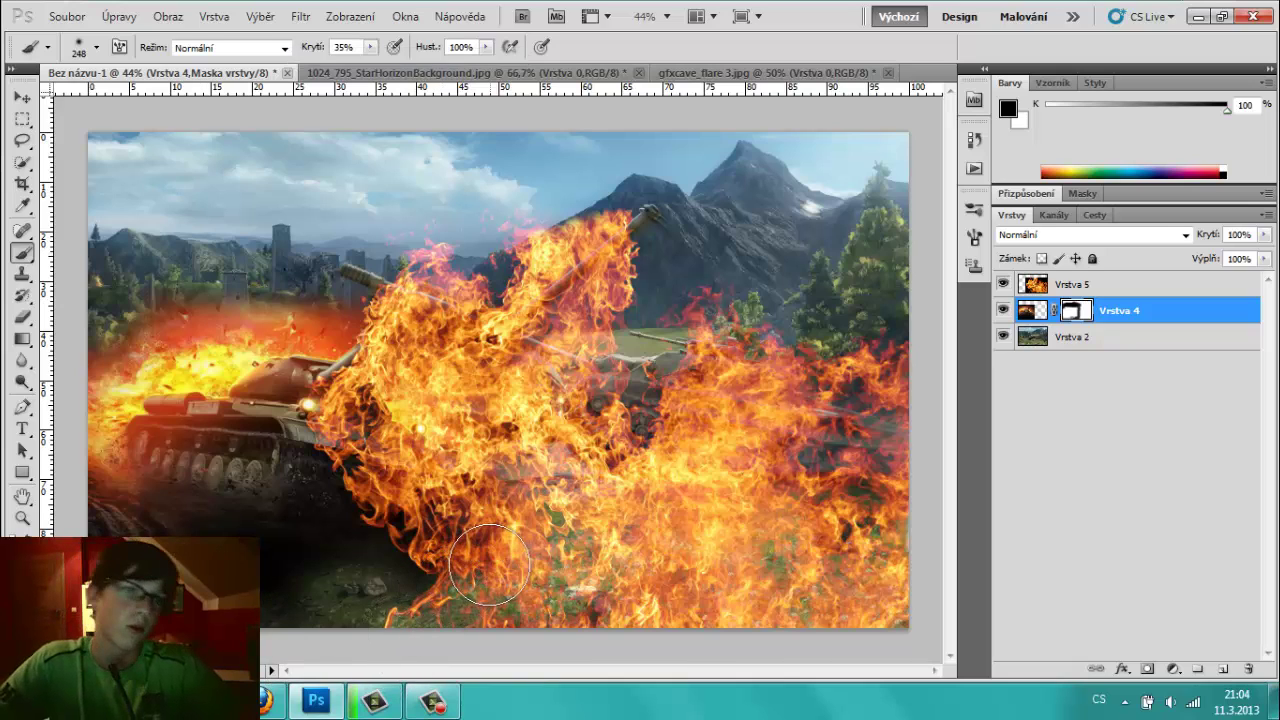
{"action": "left_click_drag", "start_coordinate": [445, 590], "coordinate": [386, 575]}
{"action": "key", "text": "ctrl+z"}
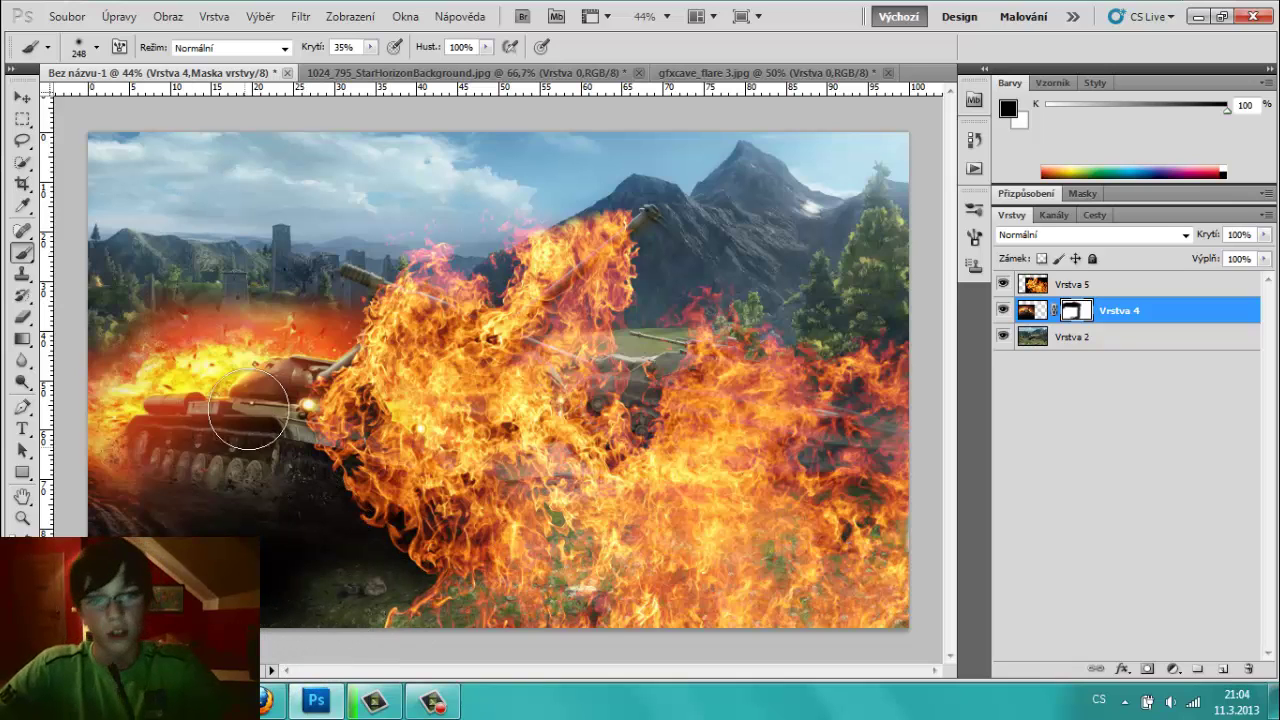
{"action": "right_click", "coordinate": [1076, 312]}
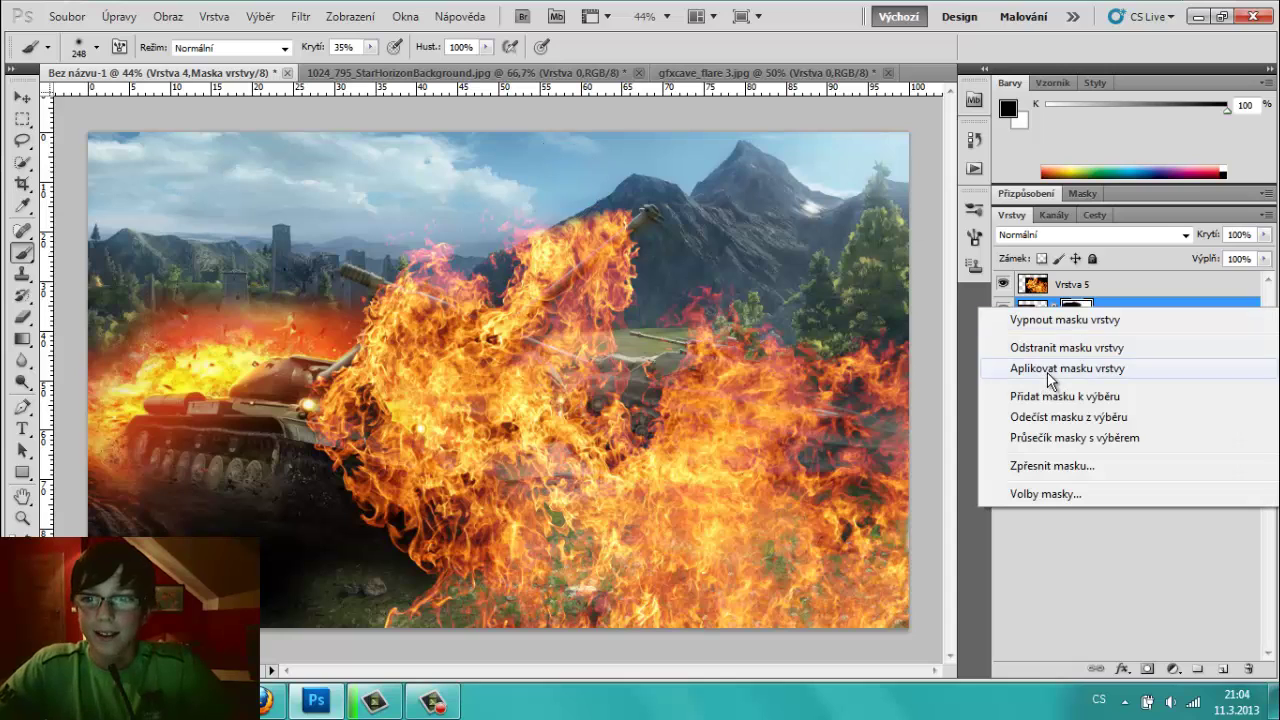
{"action": "left_click", "coordinate": [1049, 370]}
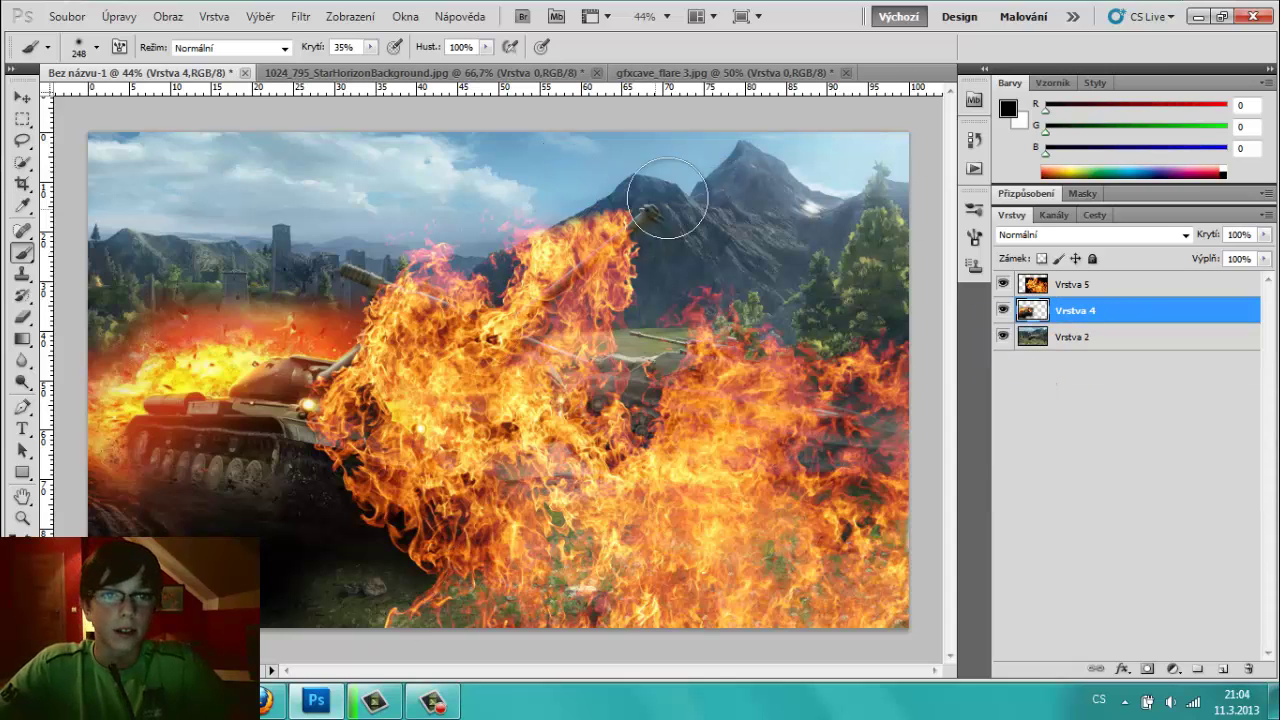
- Select landscape layer Vrstva 2 and switch to the Magnetic Lasso tool
{"action": "left_click", "coordinate": [1085, 338]}
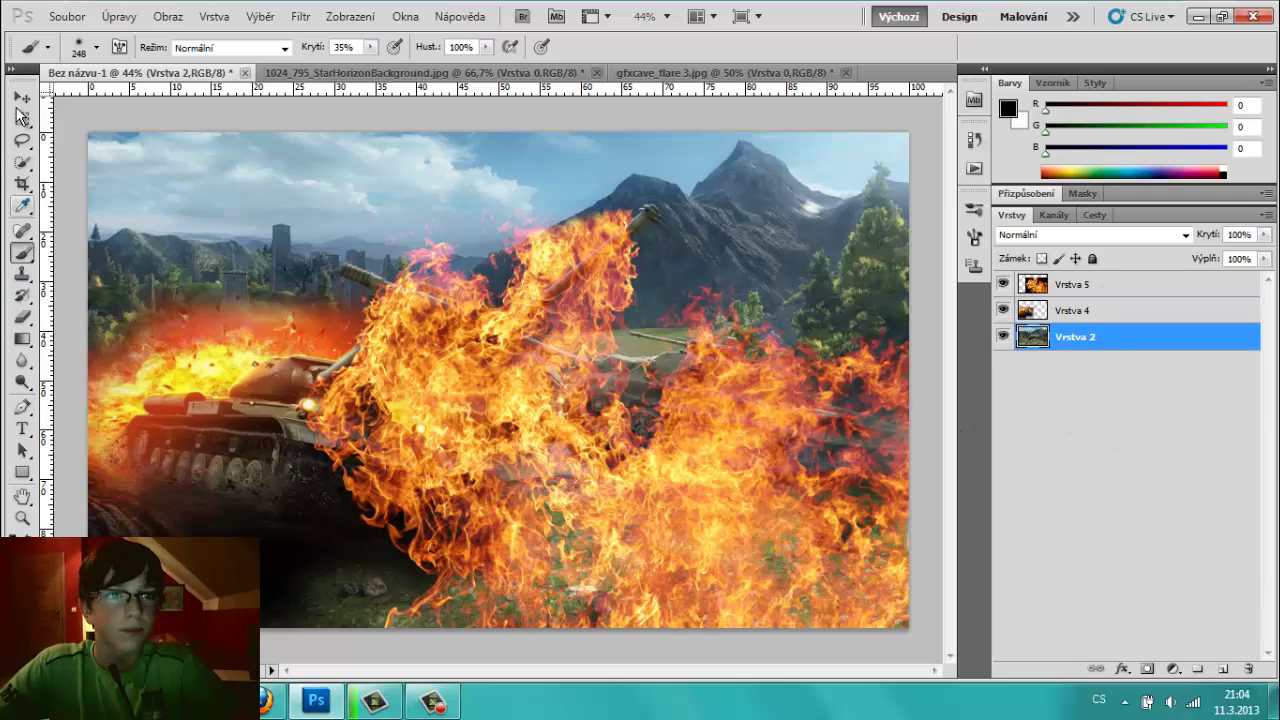
{"action": "left_click", "coordinate": [22, 140]}
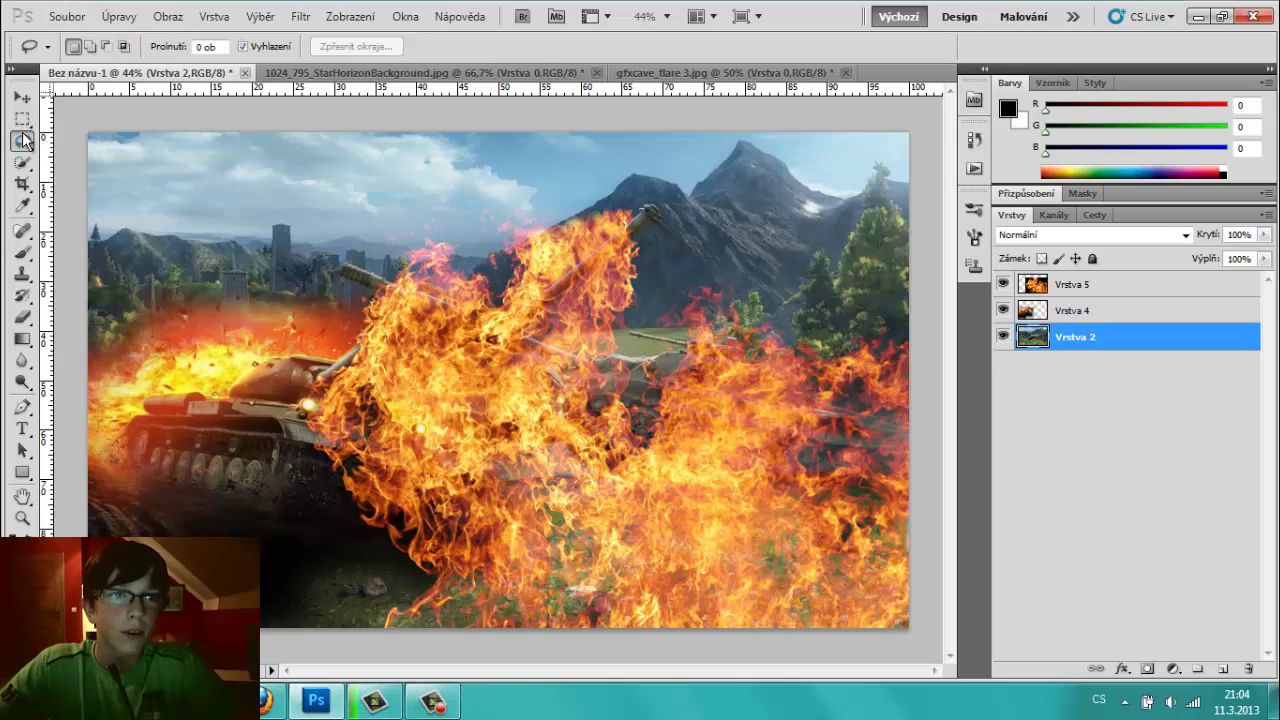
{"action": "right_click", "coordinate": [22, 141]}
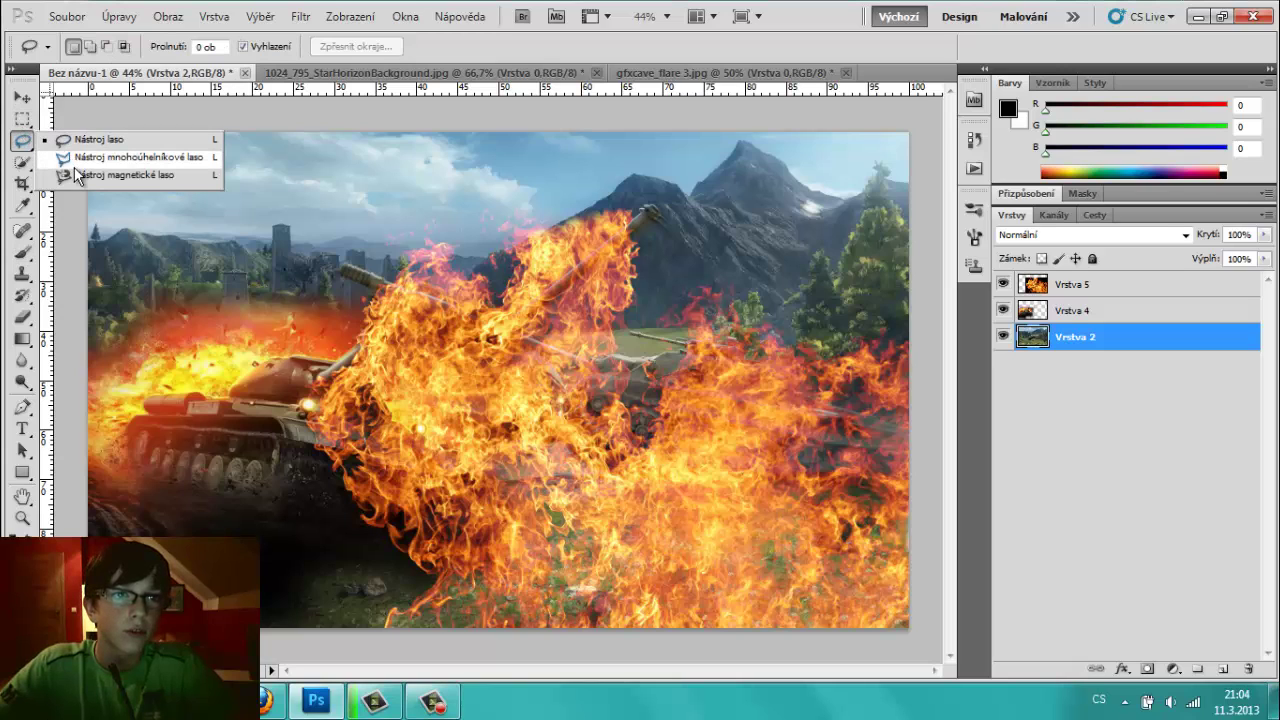
{"action": "left_click", "coordinate": [79, 176]}
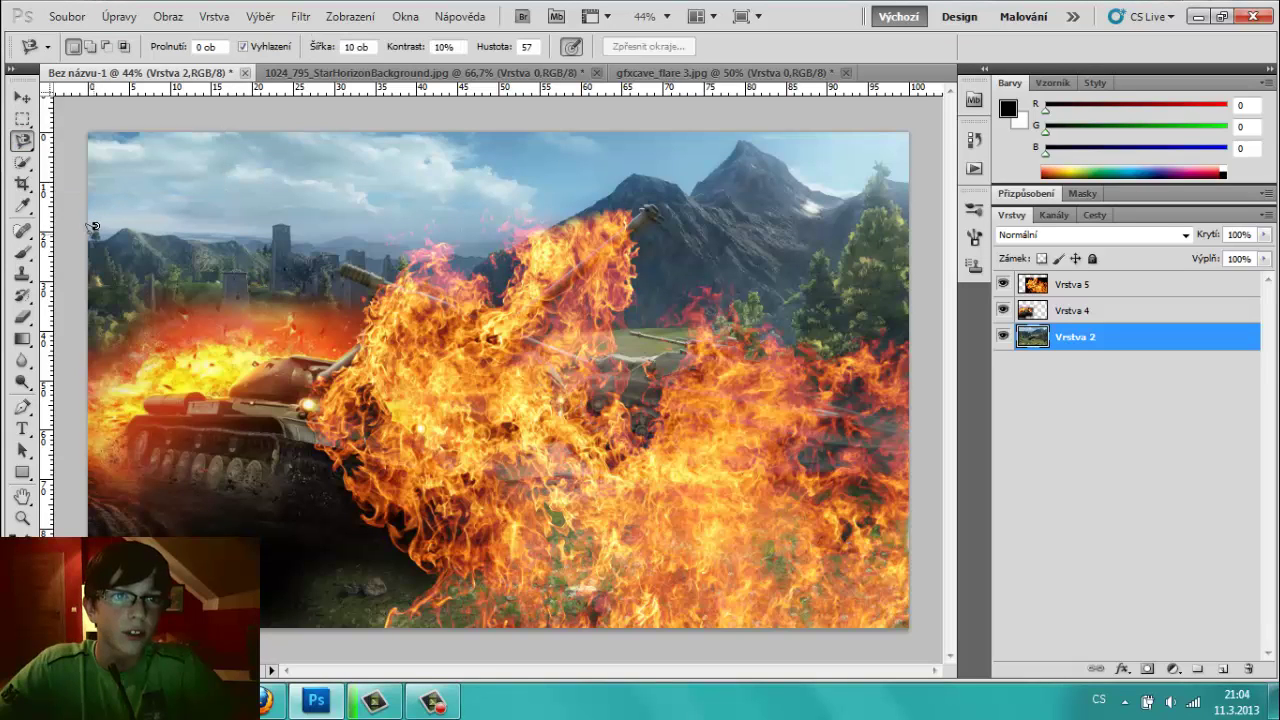
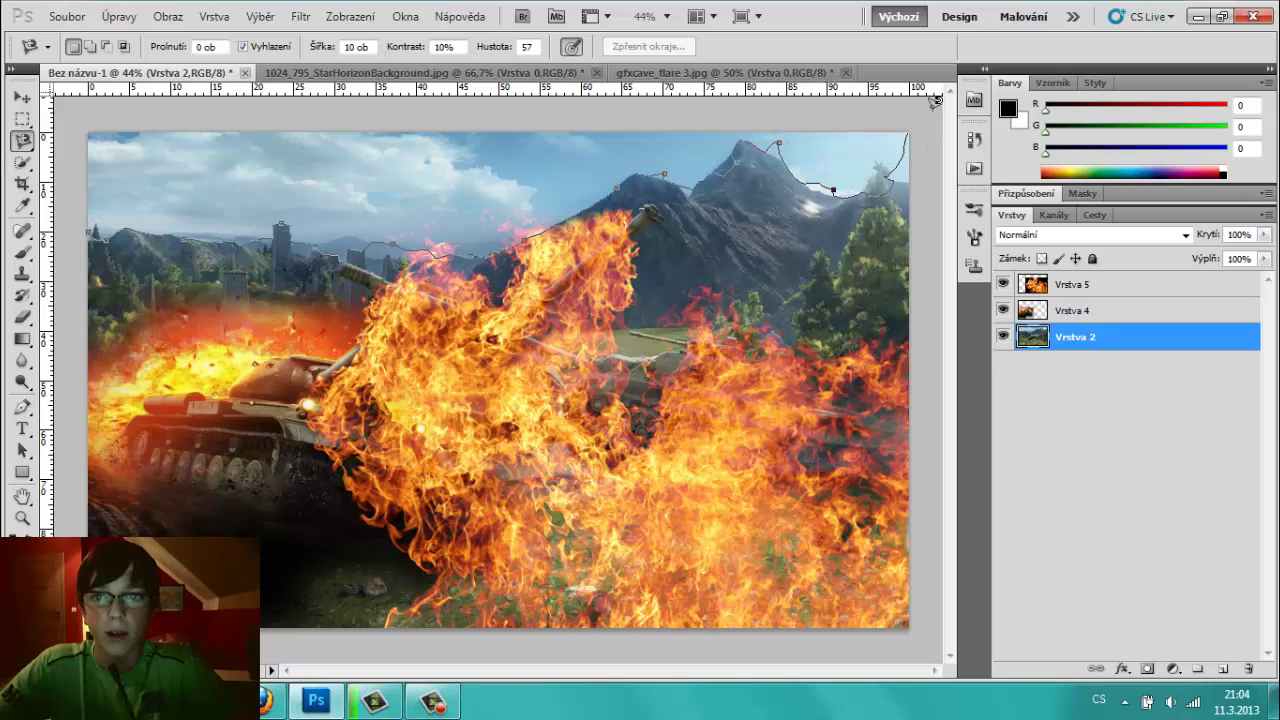
- Close the lasso outline and add both top sky corners with an enlarged Quick Selection brush
{"action": "left_click", "coordinate": [89, 227]}
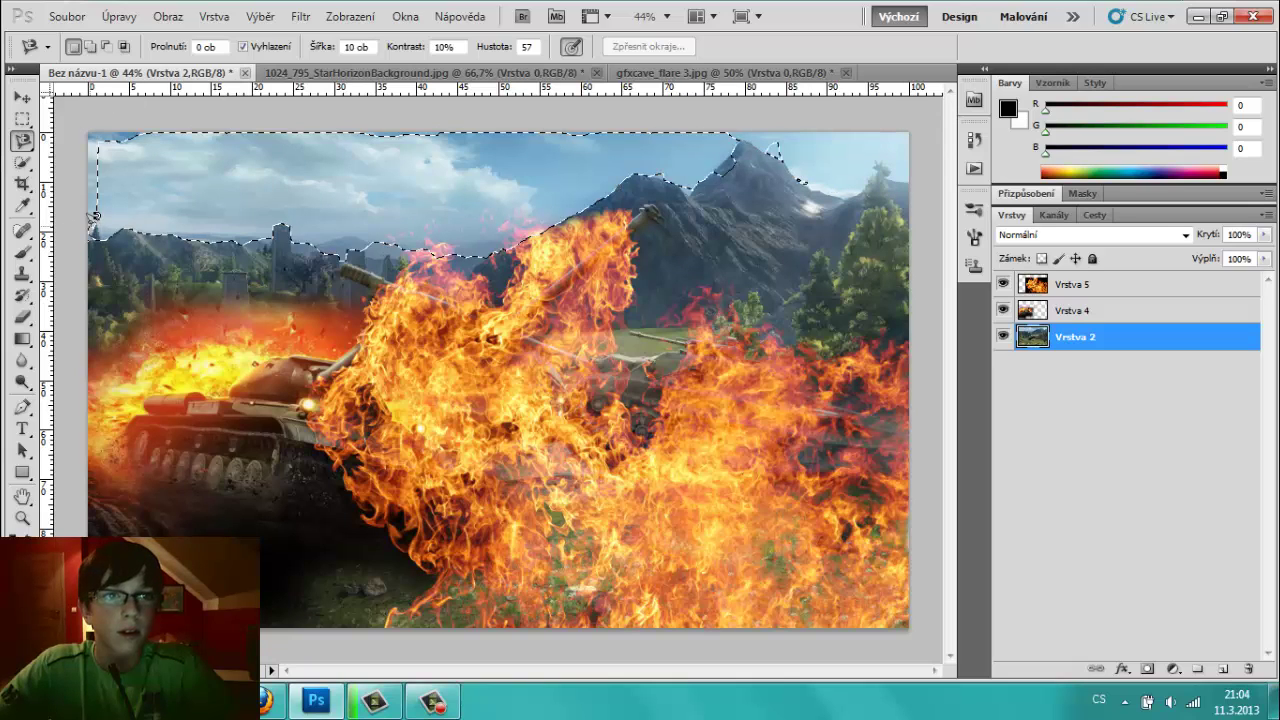
{"action": "left_click", "coordinate": [22, 162]}
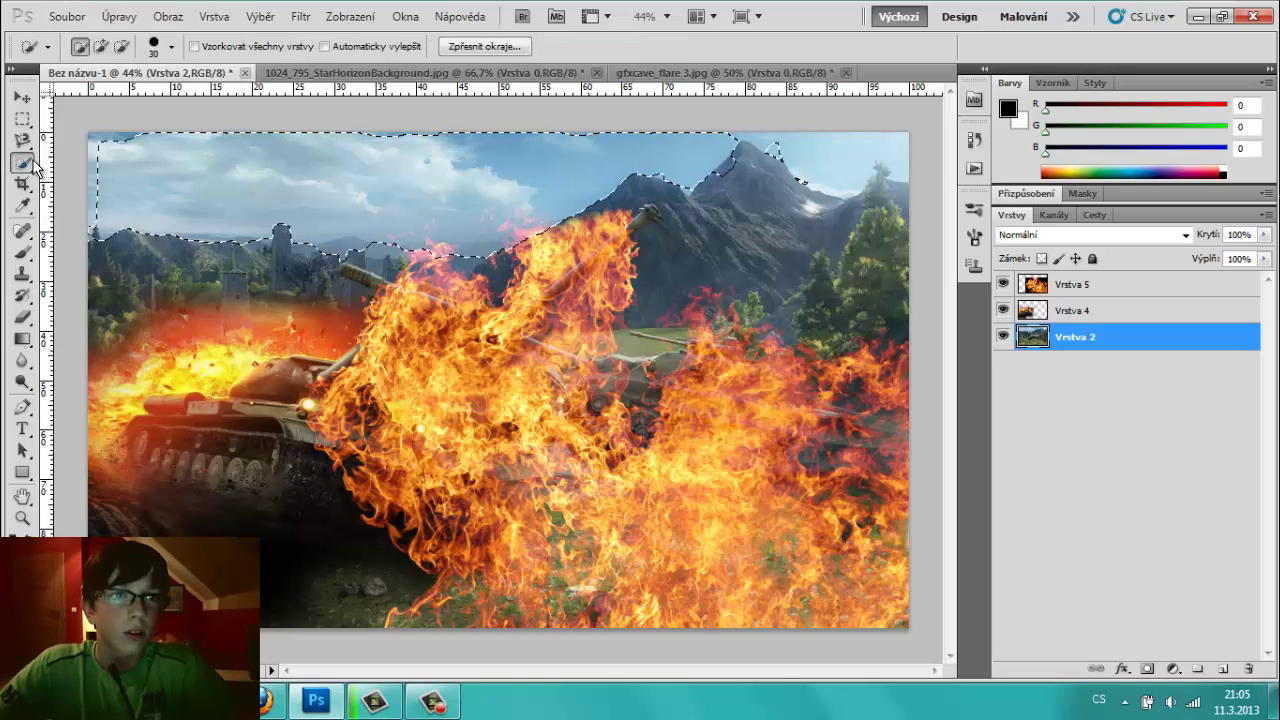
{"action": "right_click", "coordinate": [22, 162]}
{"action": "left_click", "coordinate": [100, 166]}
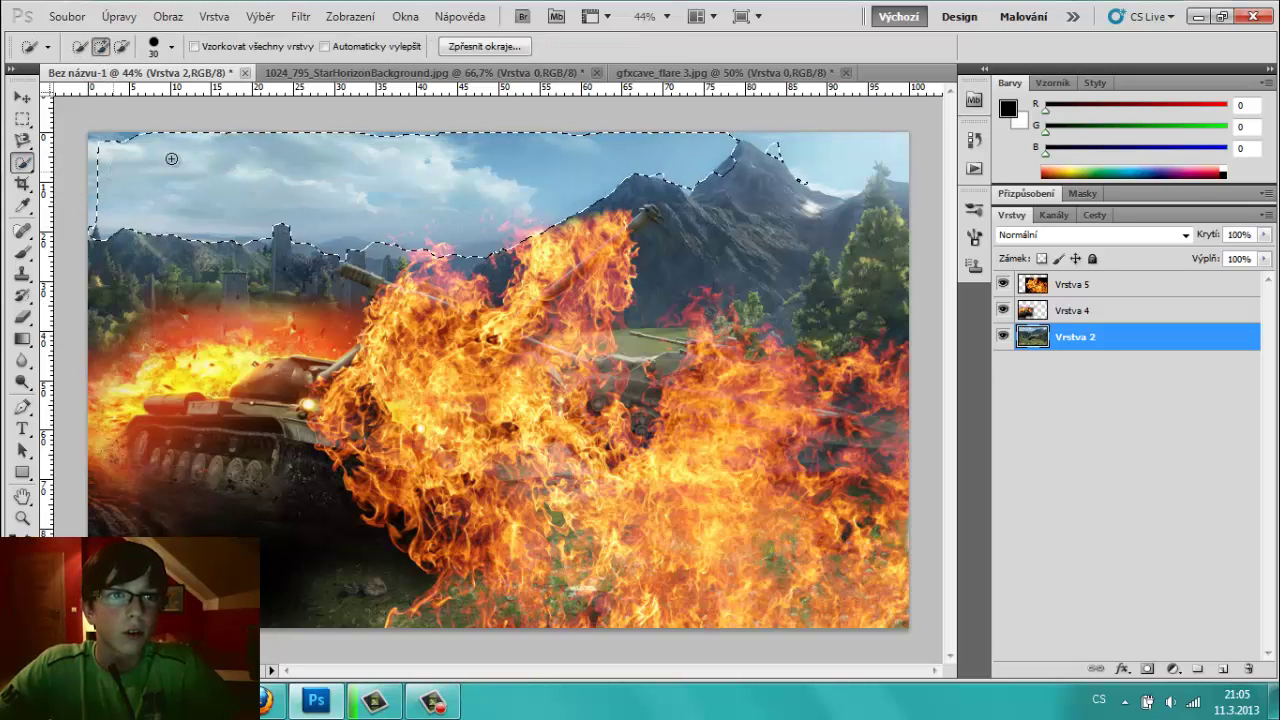
{"action": "left_click_drag", "start_coordinate": [171, 156], "coordinate": [210, 156]}
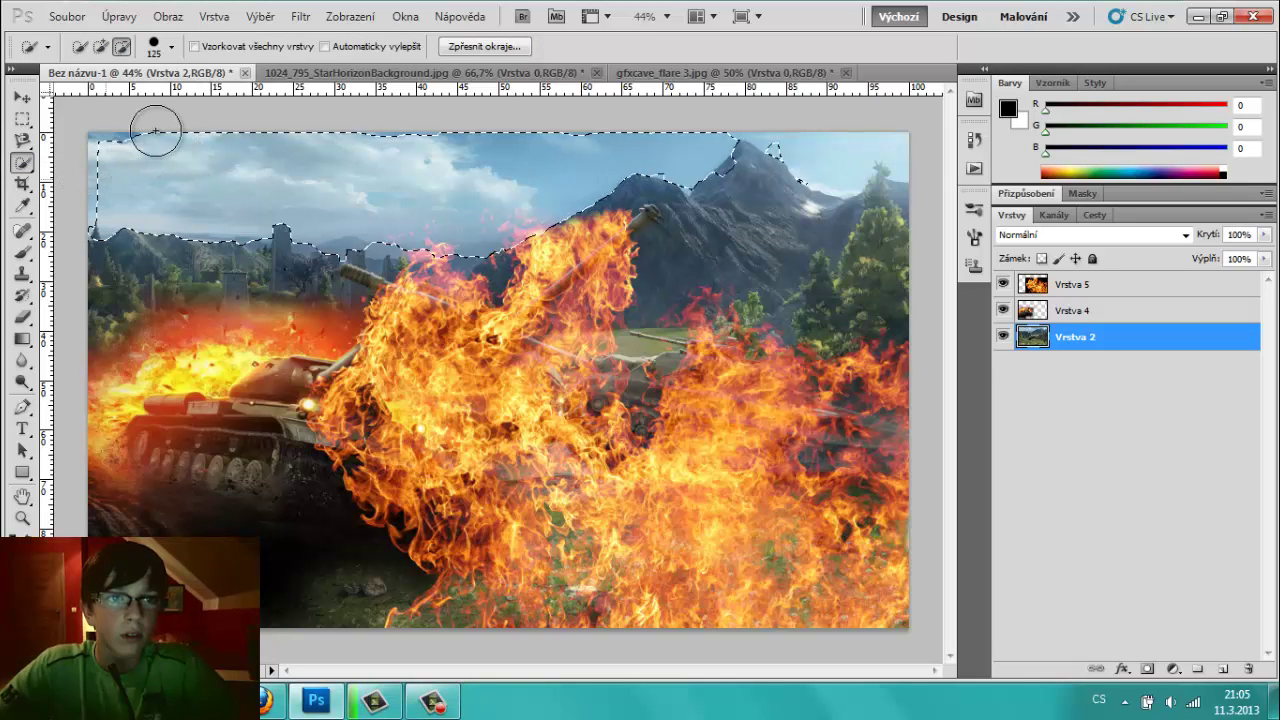
{"action": "left_click_drag", "start_coordinate": [114, 134], "coordinate": [80, 194]}
{"action": "mouse_move", "coordinate": [120, 146]}
{"action": "left_mouse_down"}
{"action": "mouse_move", "coordinate": [623, 103]}
{"action": "mouse_move", "coordinate": [876, 130]}
{"action": "left_mouse_up"}
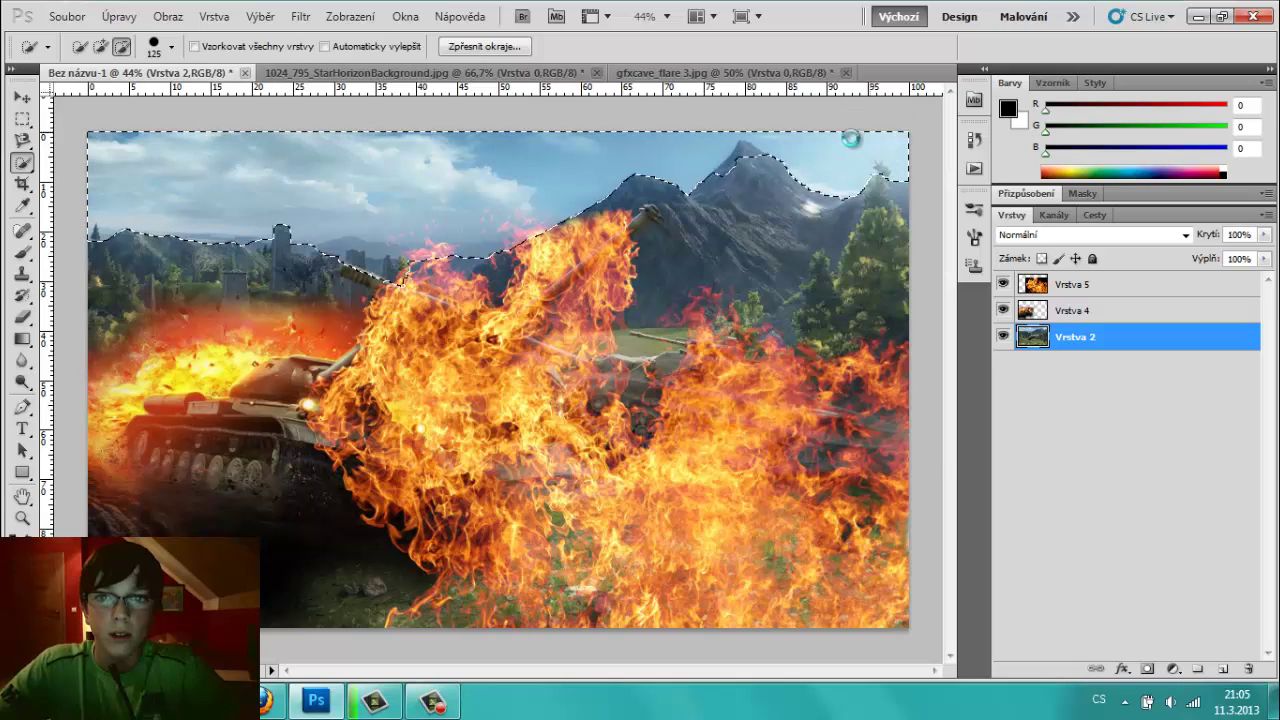
- Subtract the right-hand trees from the sky selection
{"action": "scroll", "coordinate": [808, 132], "scroll_direction": "up", "scroll_amount": 1, "text": "alt"}
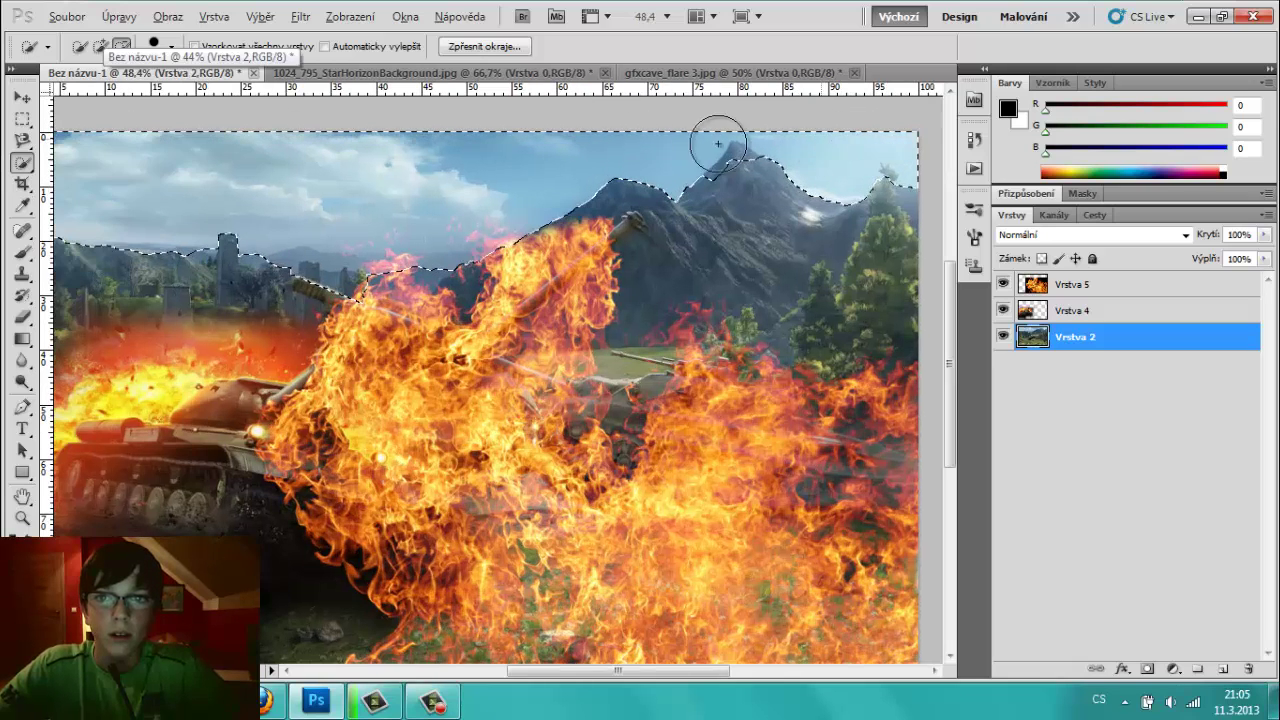
{"action": "left_click", "coordinate": [121, 46]}
{"action": "left_click", "coordinate": [857, 228]}
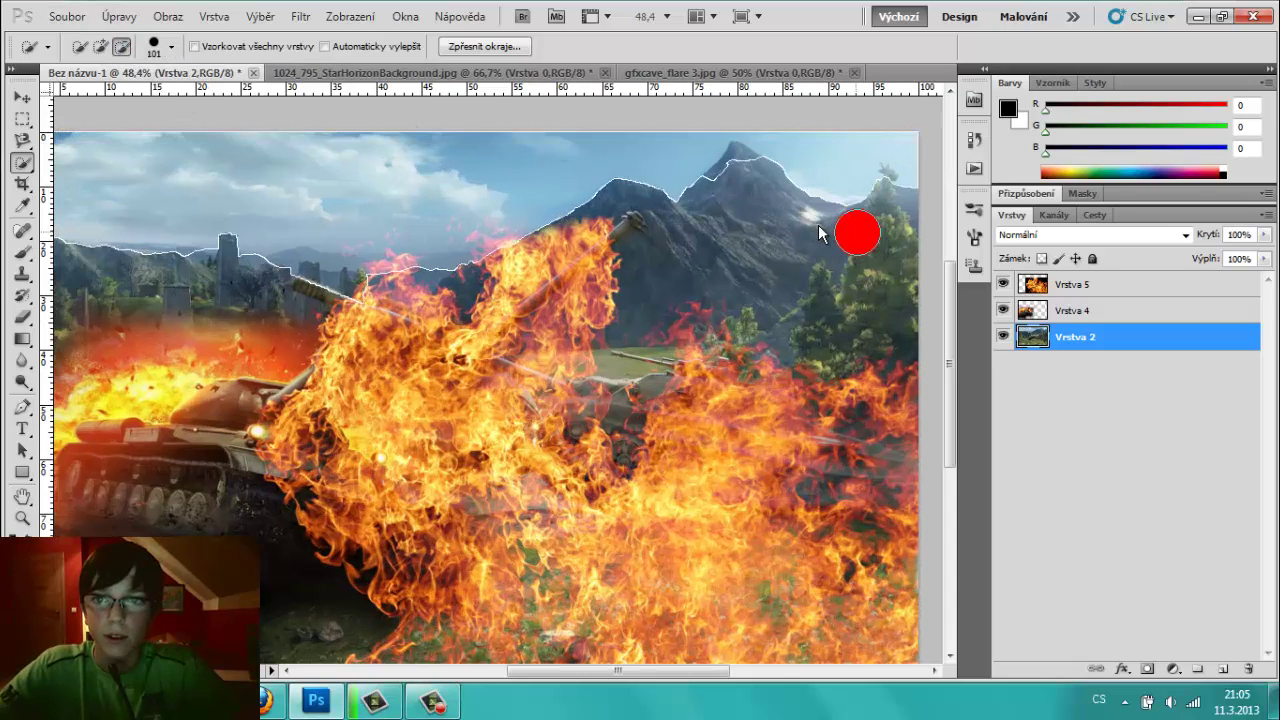
{"action": "left_click", "coordinate": [854, 229]}
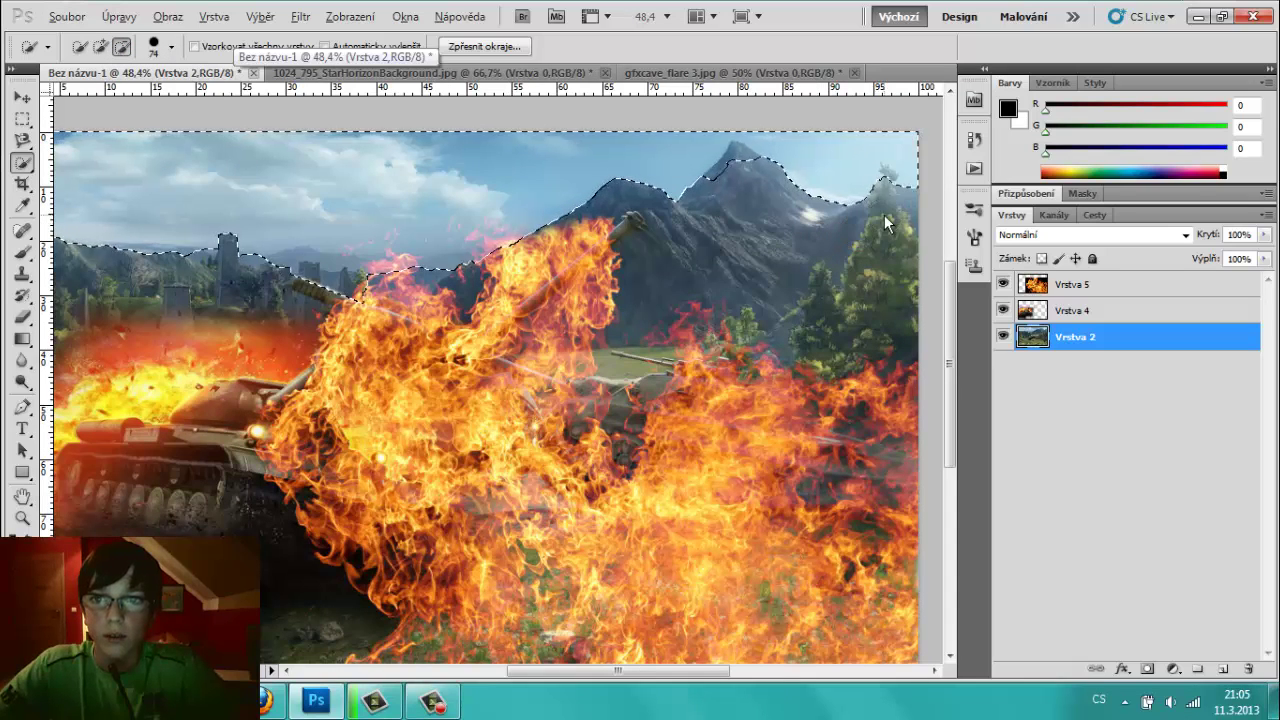
{"action": "left_click", "coordinate": [883, 213]}
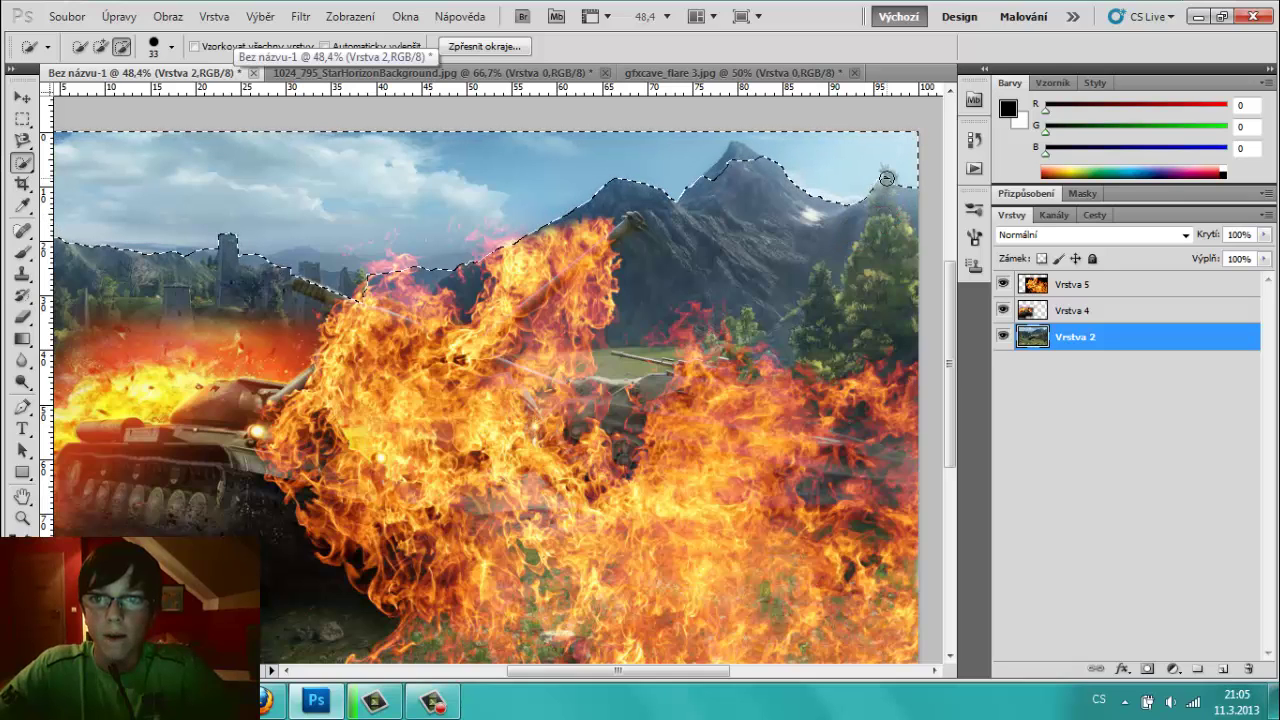
{"action": "left_click", "coordinate": [887, 178]}
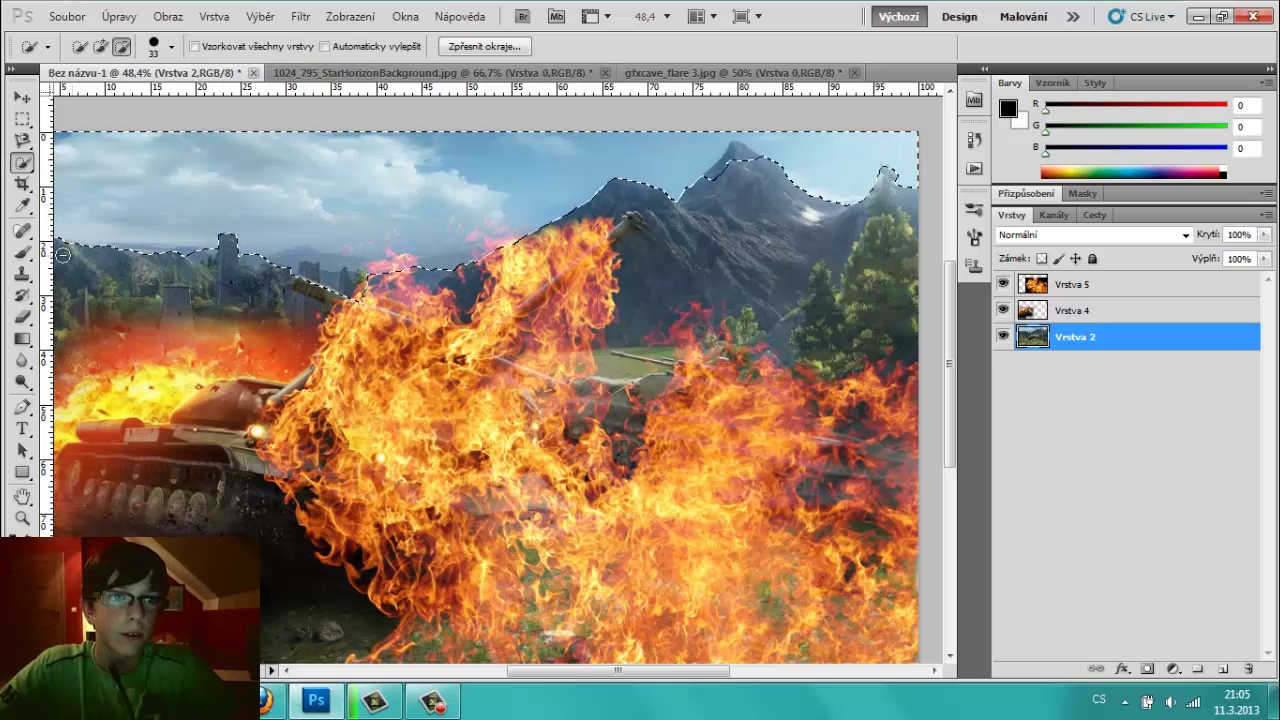
- Browse the Vrstva and Úpravy menus while keeping the sky selected
{"action": "left_click_drag", "start_coordinate": [592, 670], "coordinate": [551, 670]}
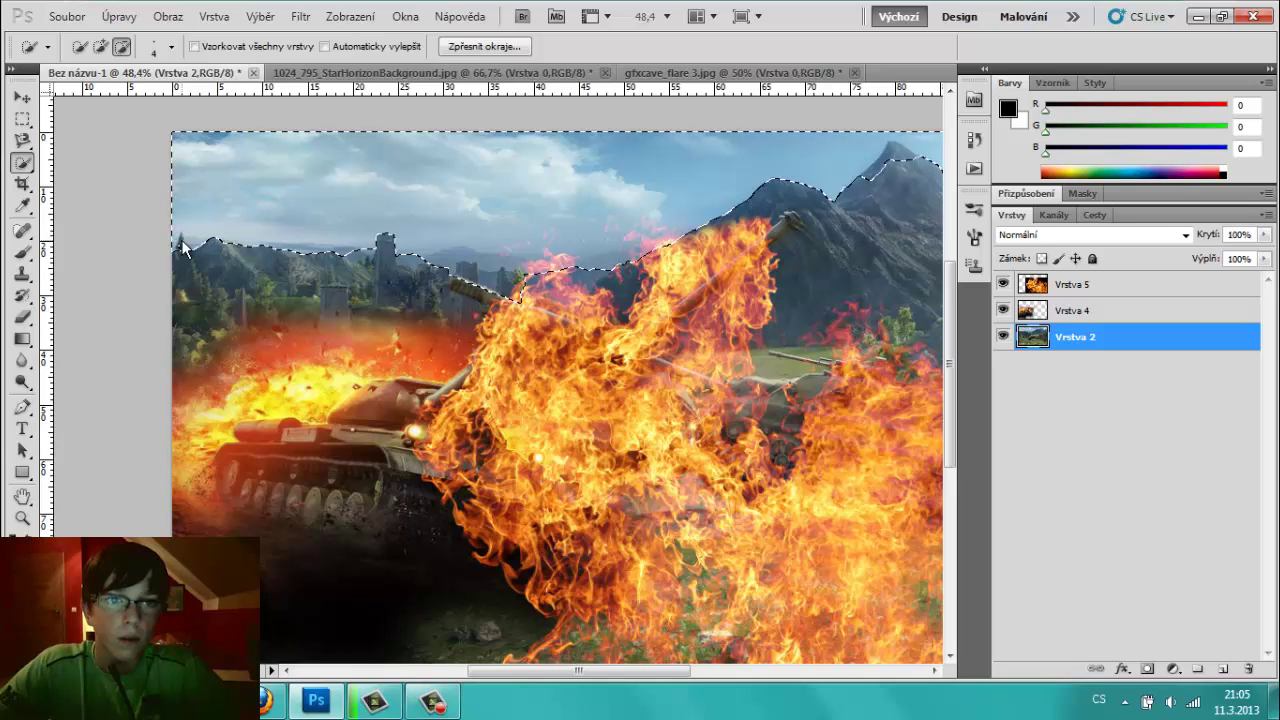
{"action": "left_click", "coordinate": [213, 18]}
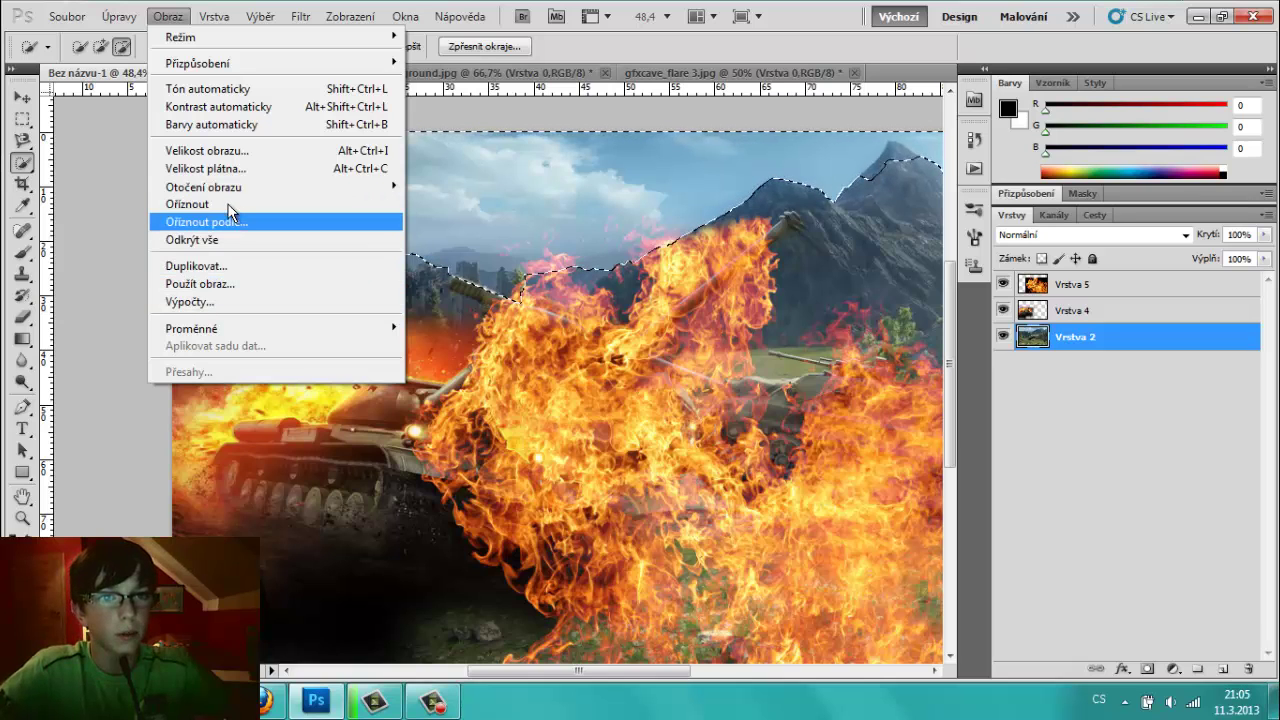
{"action": "left_click", "coordinate": [152, 17]}
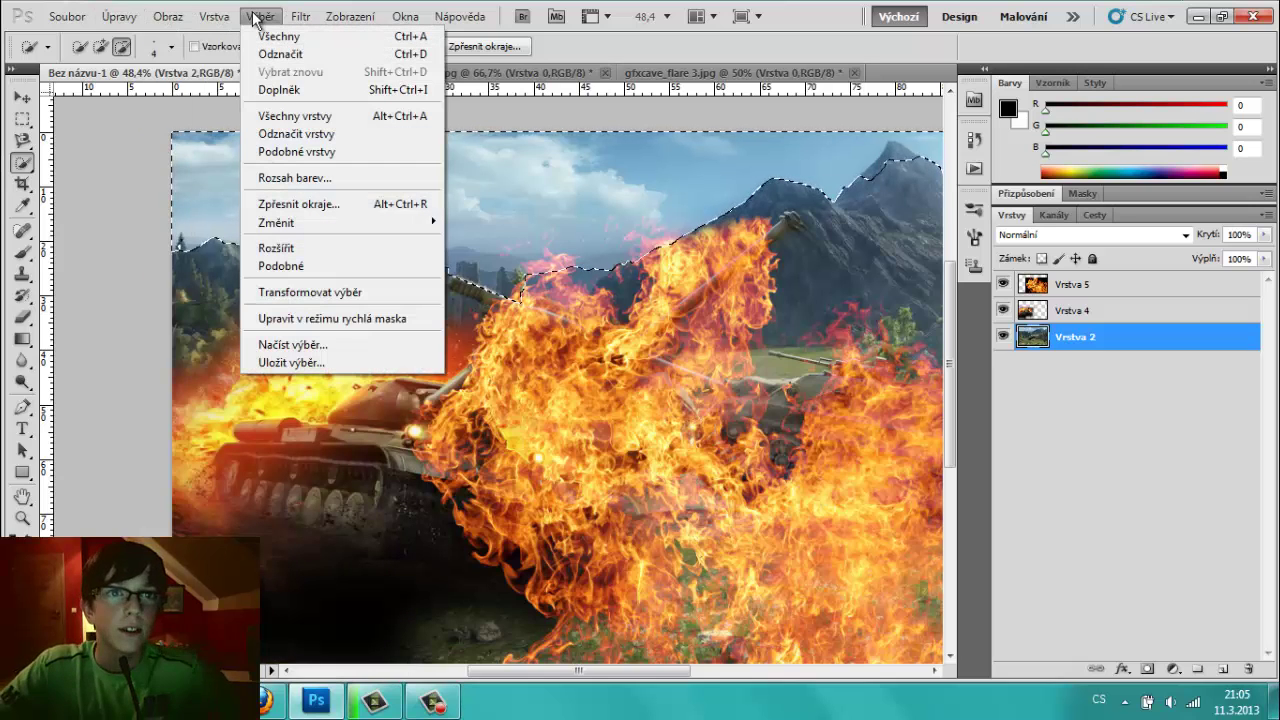
- Run Zpřesnit okraje, brushing the refine radius along the whole mountain and city horizon, and apply
{"action": "left_click", "coordinate": [304, 203]}
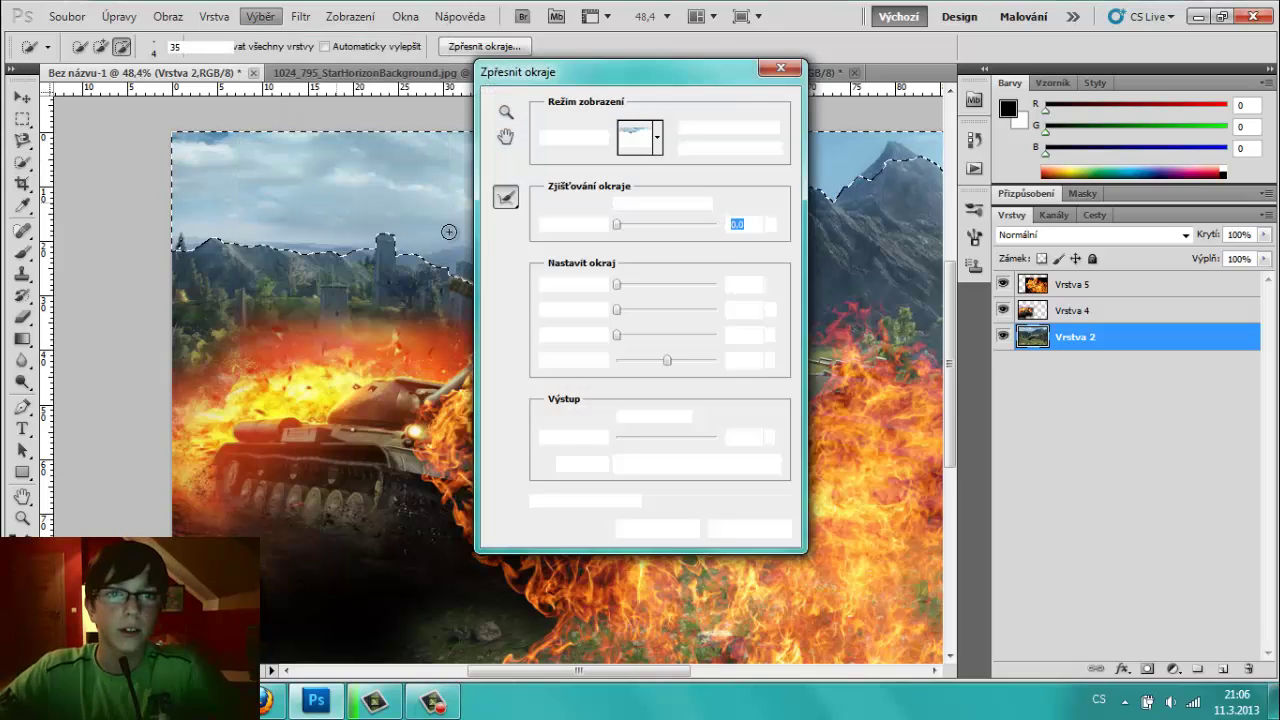
{"action": "left_click_drag", "start_coordinate": [609, 75], "coordinate": [774, 292]}
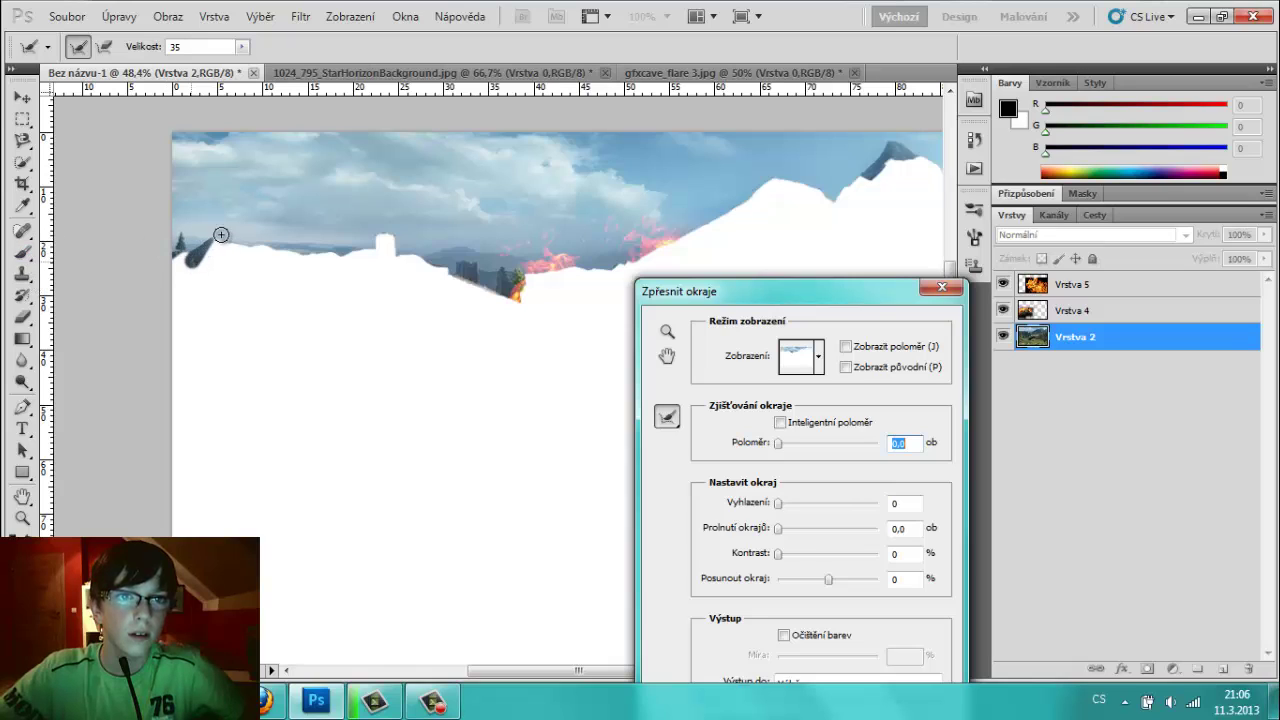
{"action": "mouse_move", "coordinate": [259, 249]}
{"action": "left_mouse_down"}
{"action": "mouse_move", "coordinate": [318, 259]}
{"action": "mouse_move", "coordinate": [383, 228]}
{"action": "left_mouse_up"}
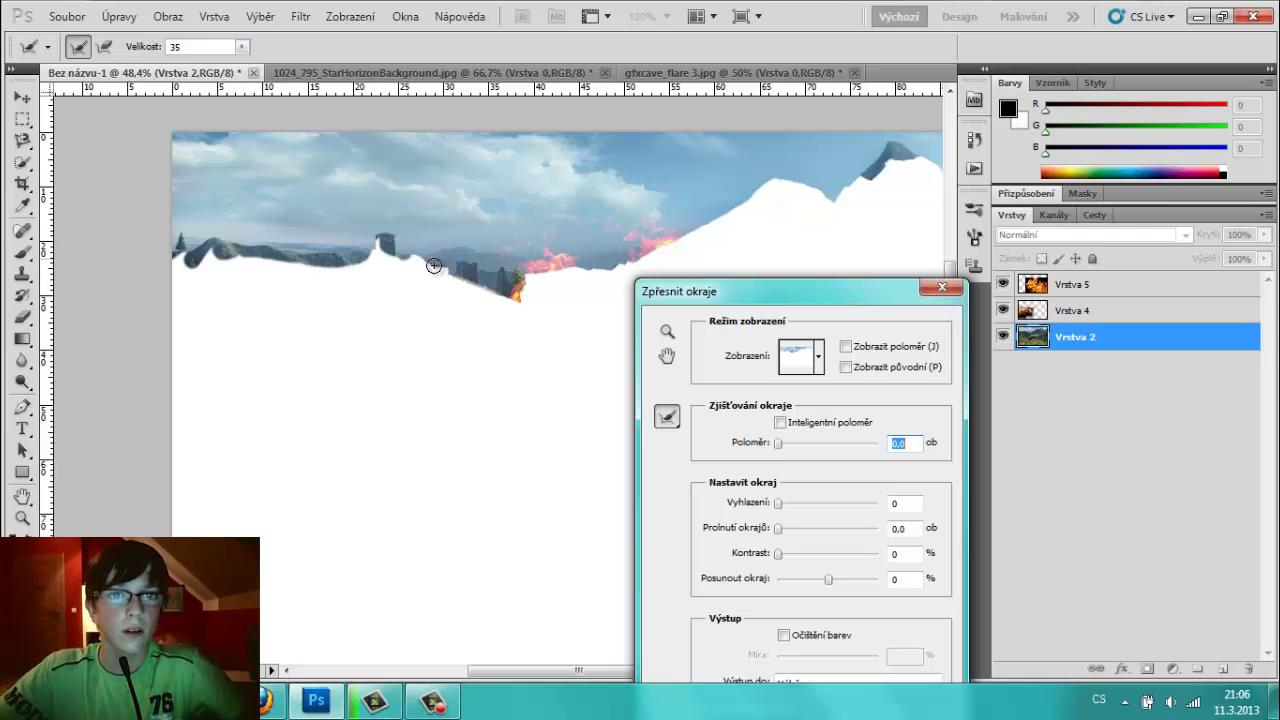
{"action": "left_click_drag", "start_coordinate": [524, 284], "coordinate": [542, 268]}
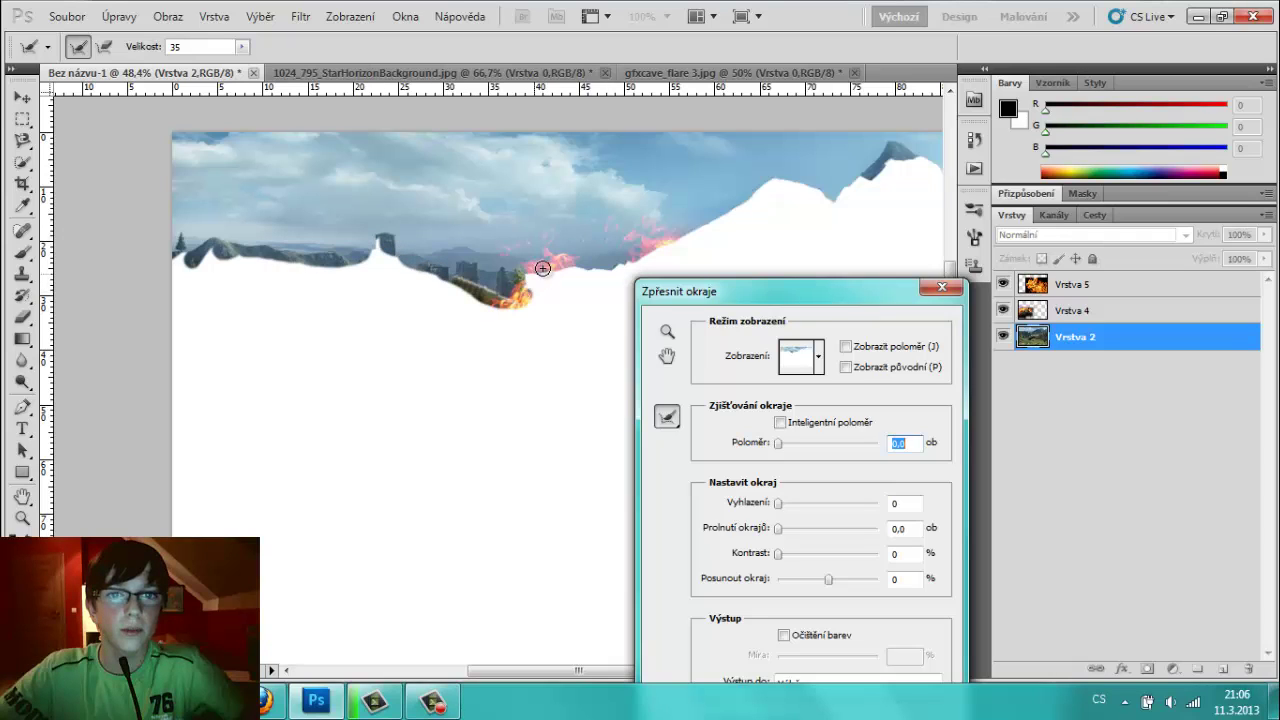
{"action": "left_click_drag", "start_coordinate": [693, 233], "coordinate": [755, 193]}
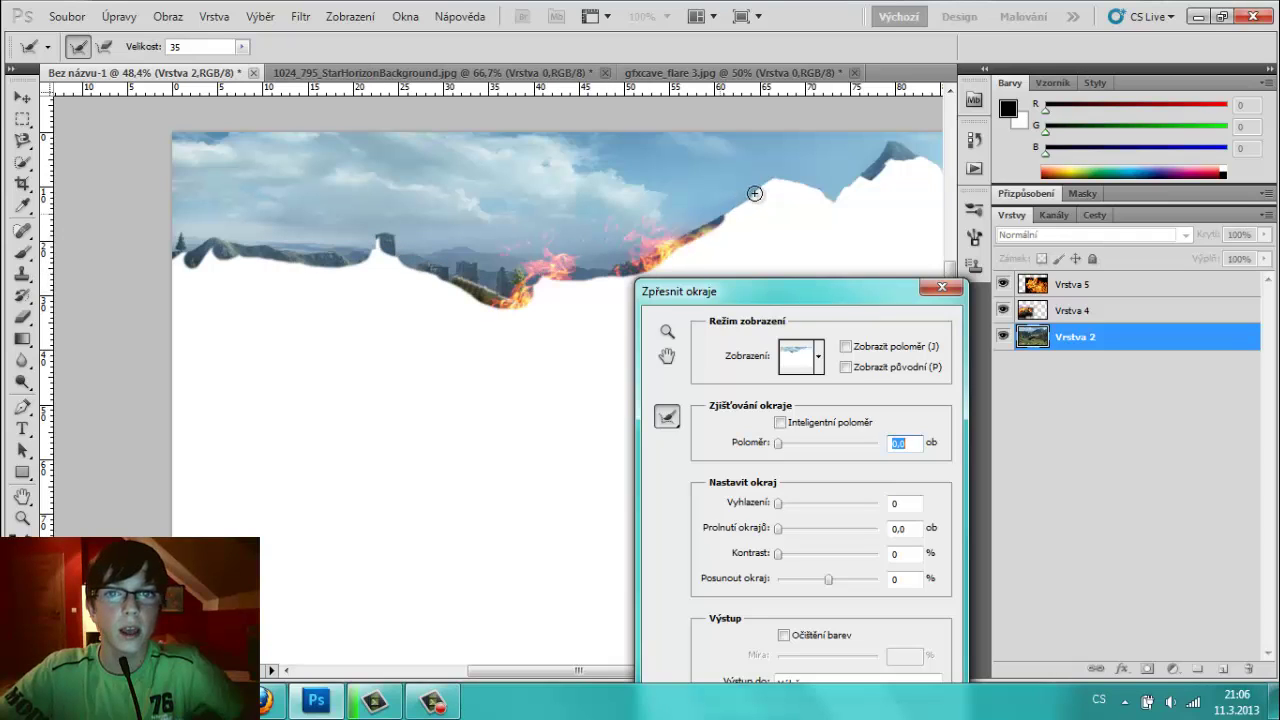
{"action": "left_click_drag", "start_coordinate": [843, 207], "coordinate": [812, 192]}
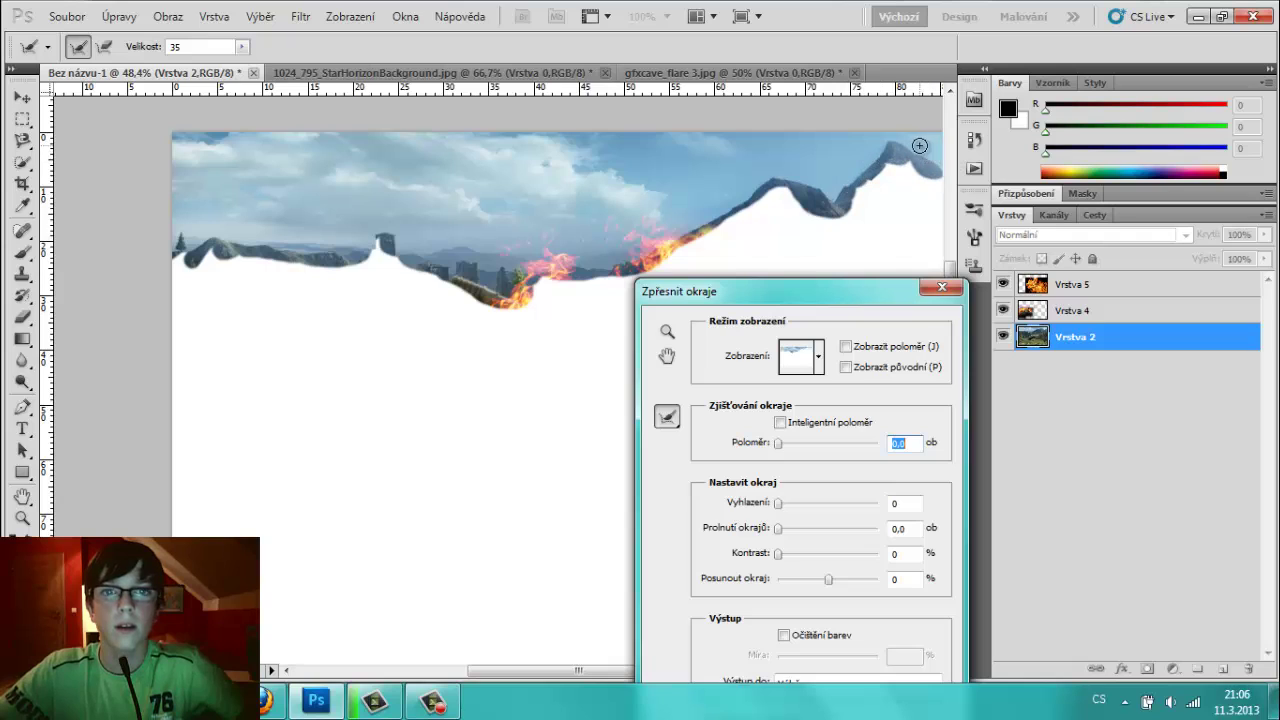
{"action": "left_click", "coordinate": [551, 234]}
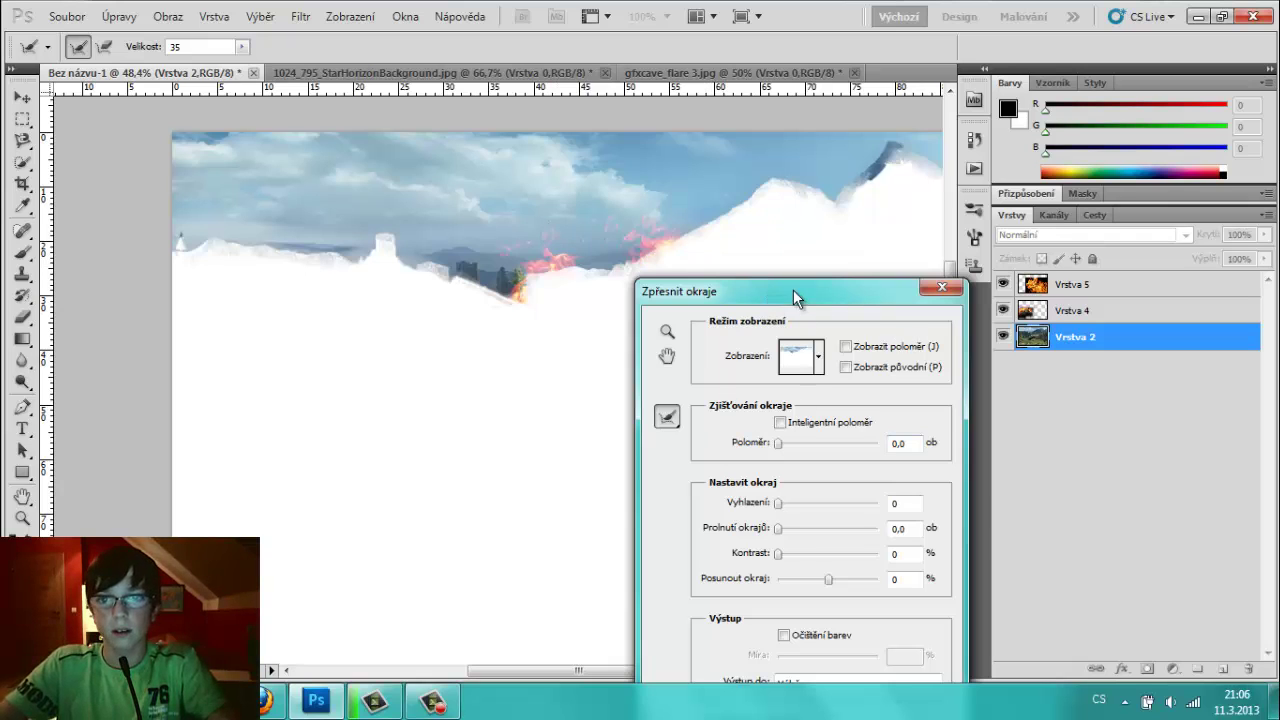
{"action": "left_click_drag", "start_coordinate": [793, 289], "coordinate": [739, 199]}
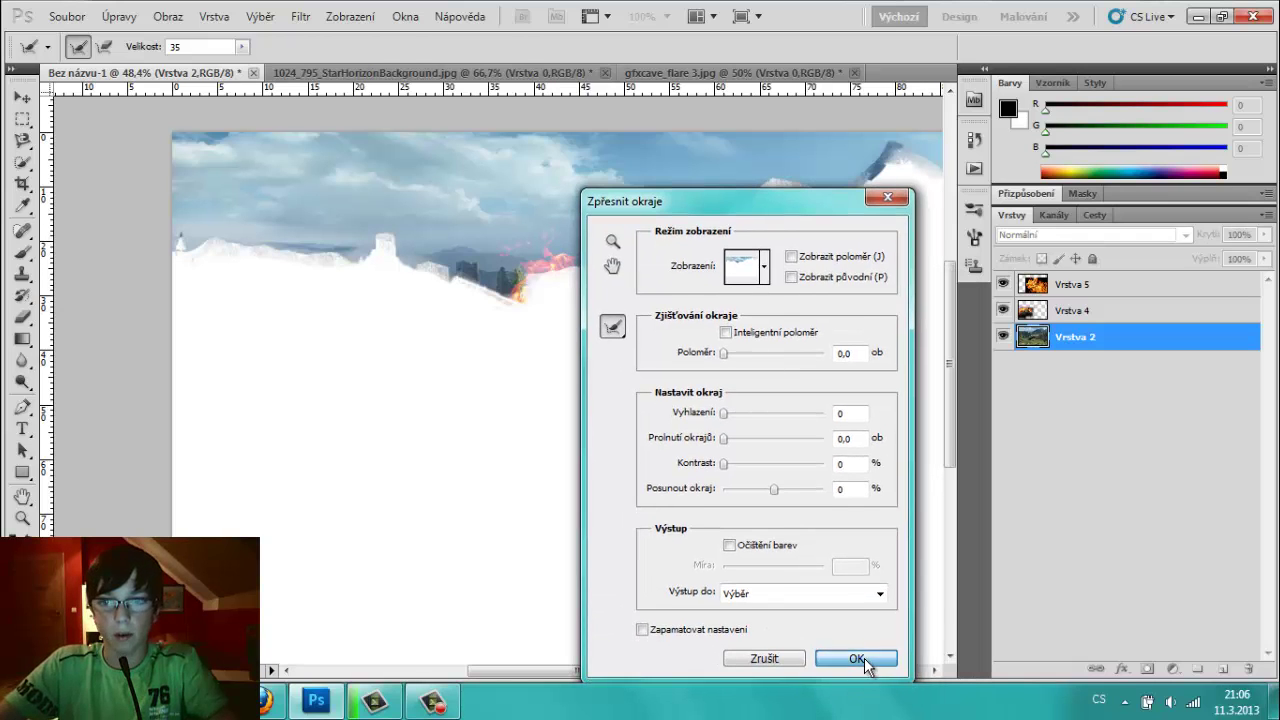
{"action": "left_click", "coordinate": [858, 659]}
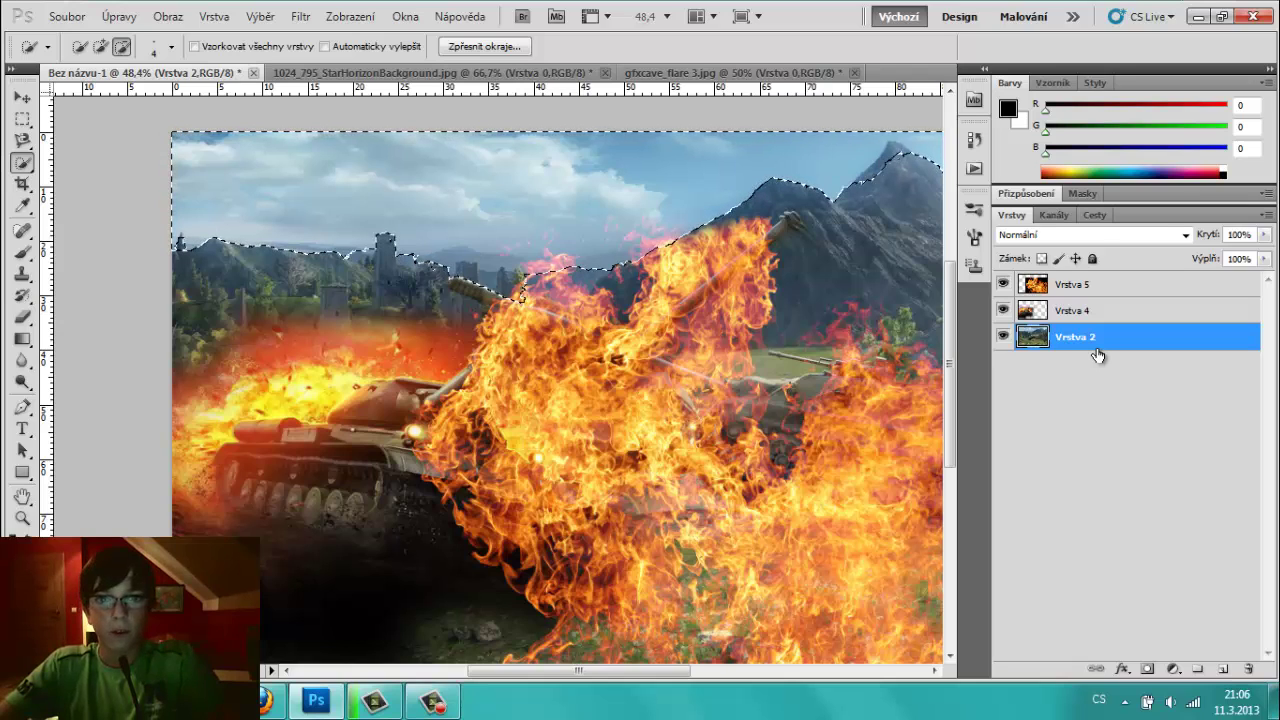
- Copy the selected sky onto its own layer, trying and undoing a layer mask
{"action": "key", "text": "ctrl+j"}
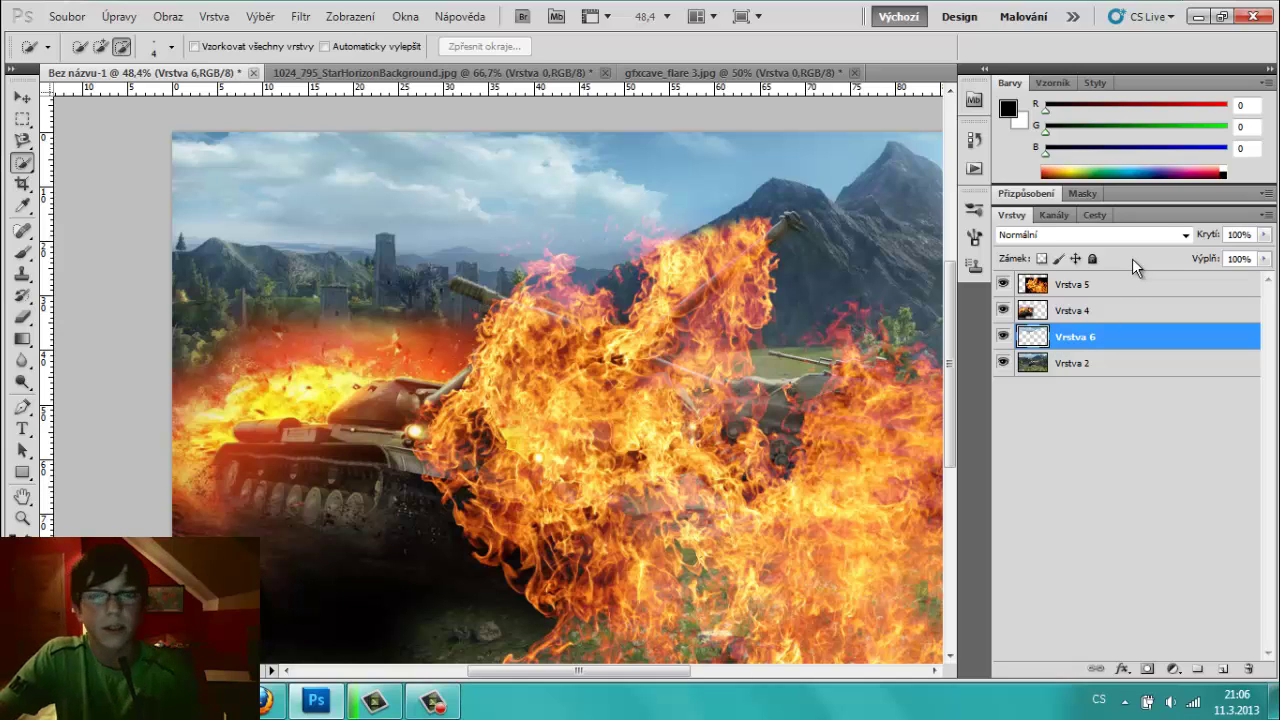
{"action": "left_click", "coordinate": [1146, 668]}
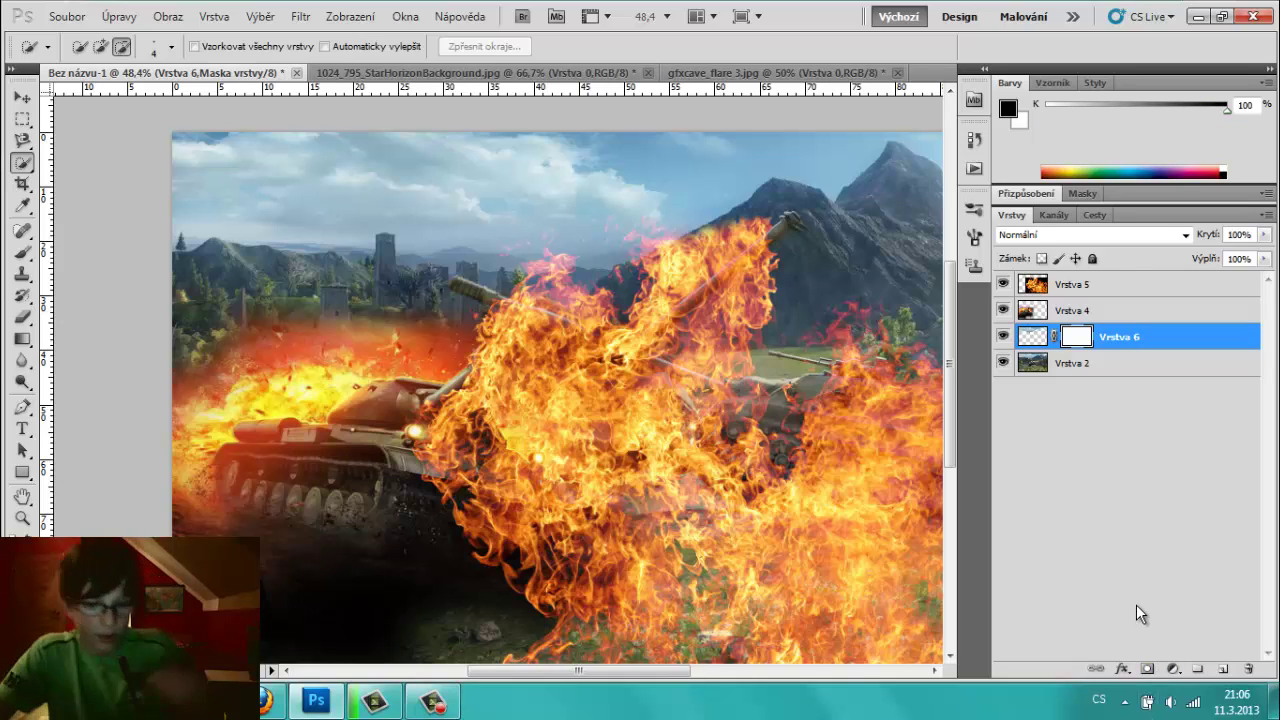
{"action": "key", "text": "ctrl+z"}
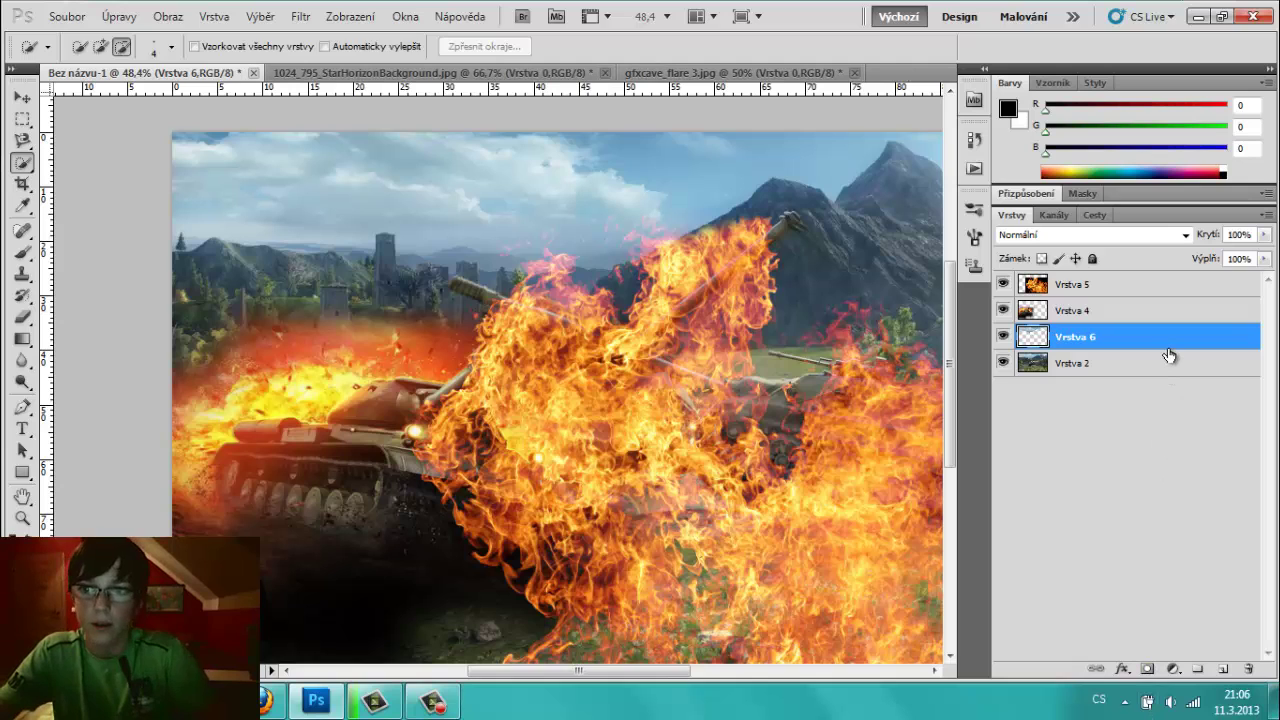
- Preview a Color-mode red colour overlay at 57% opacity on Vrstva 6, then discard it
{"action": "double_click", "coordinate": [1170, 345]}
{"action": "left_click", "coordinate": [1140, 340]}
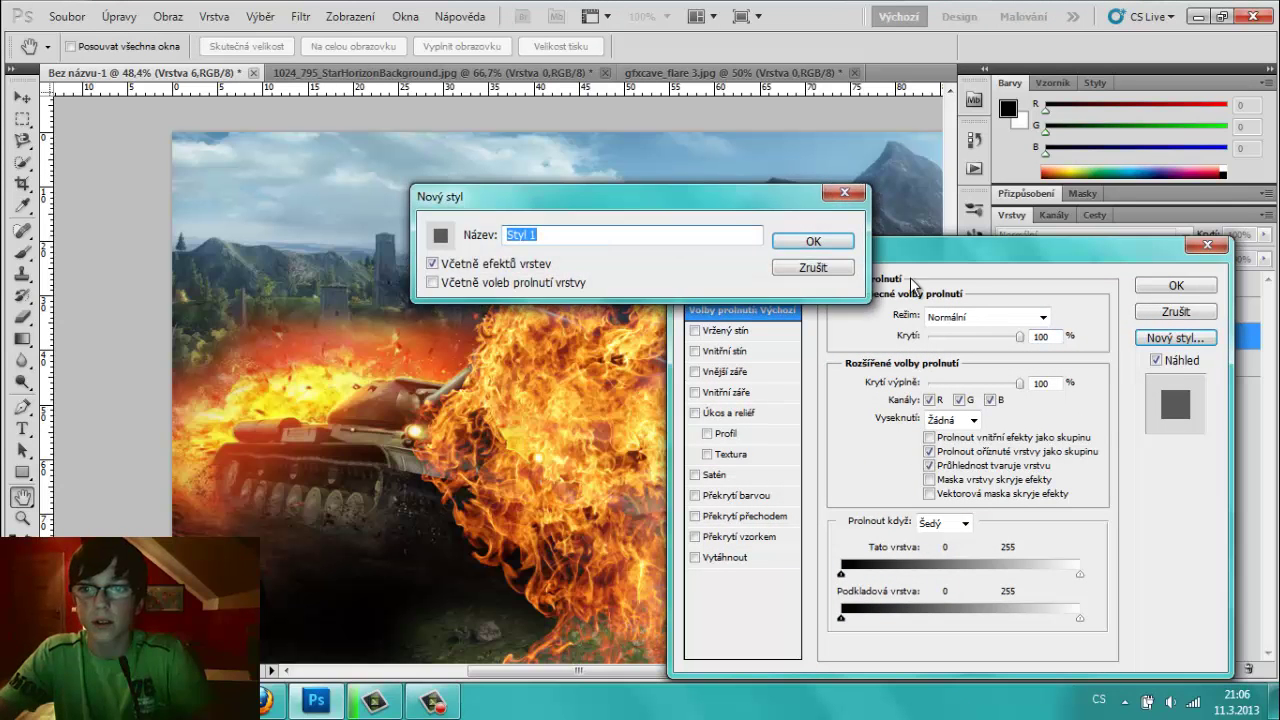
{"action": "left_click", "coordinate": [843, 196]}
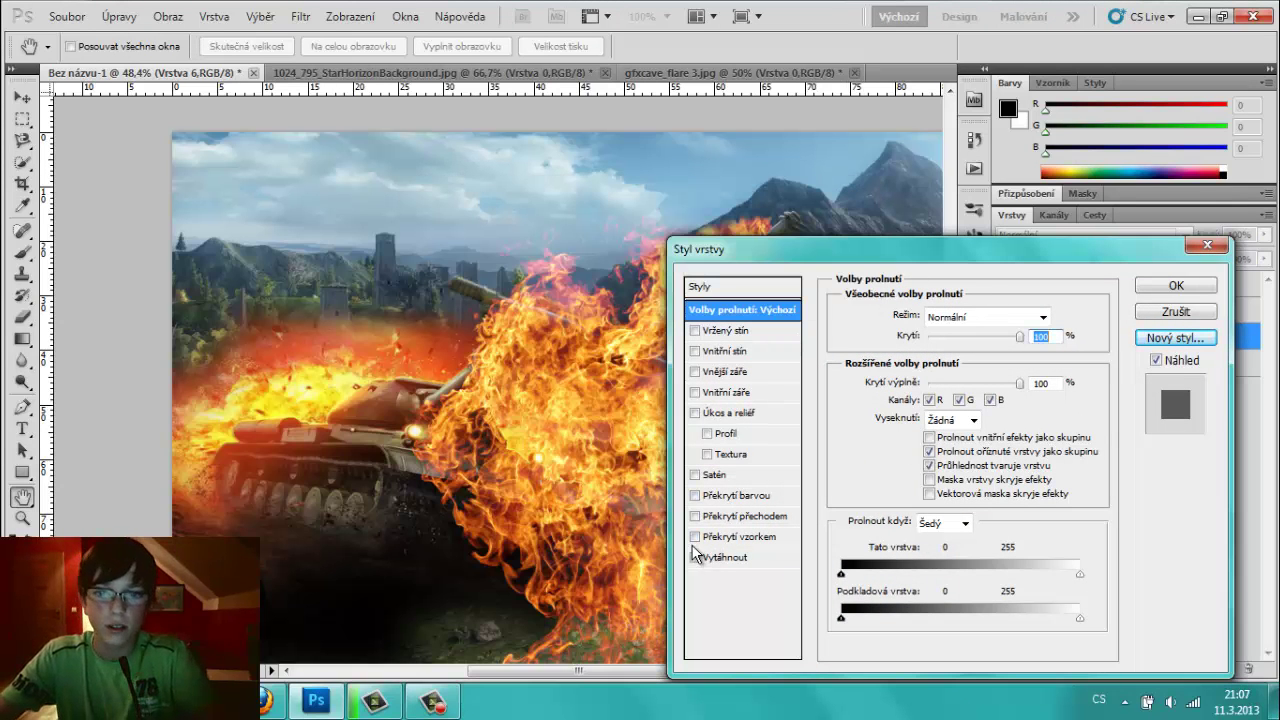
{"action": "left_click", "coordinate": [695, 495]}
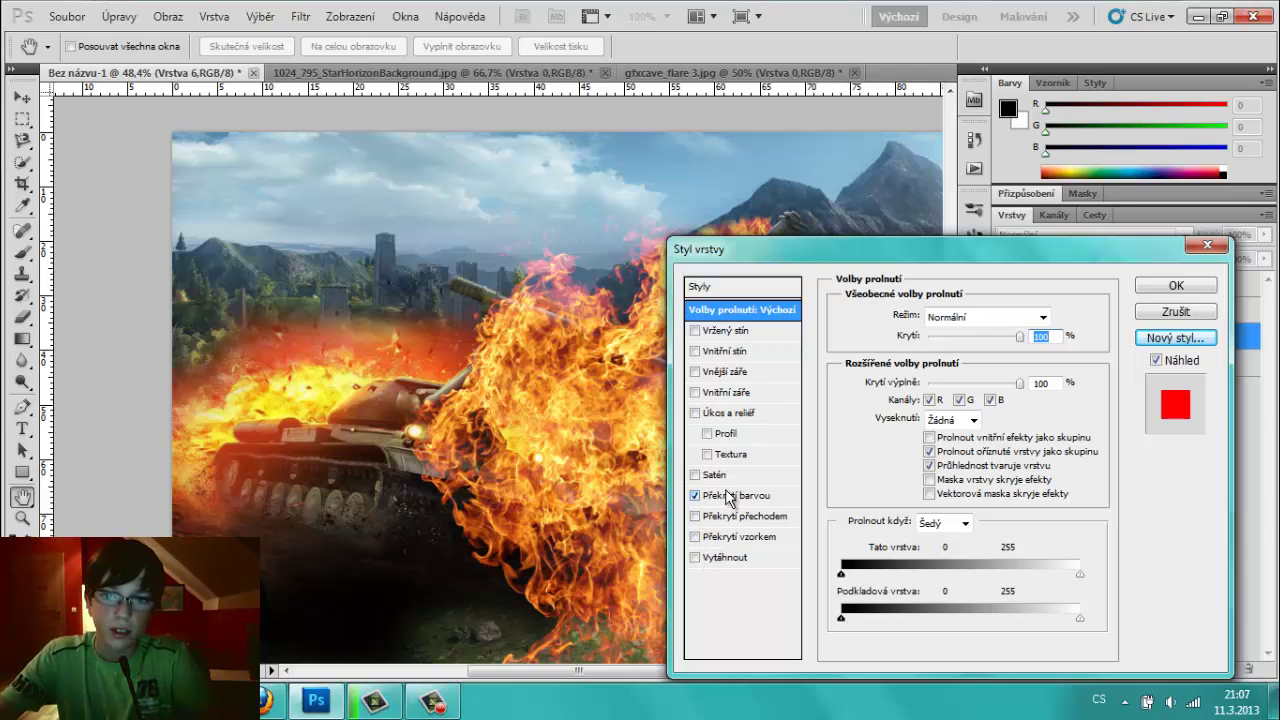
{"action": "left_click", "coordinate": [990, 317]}
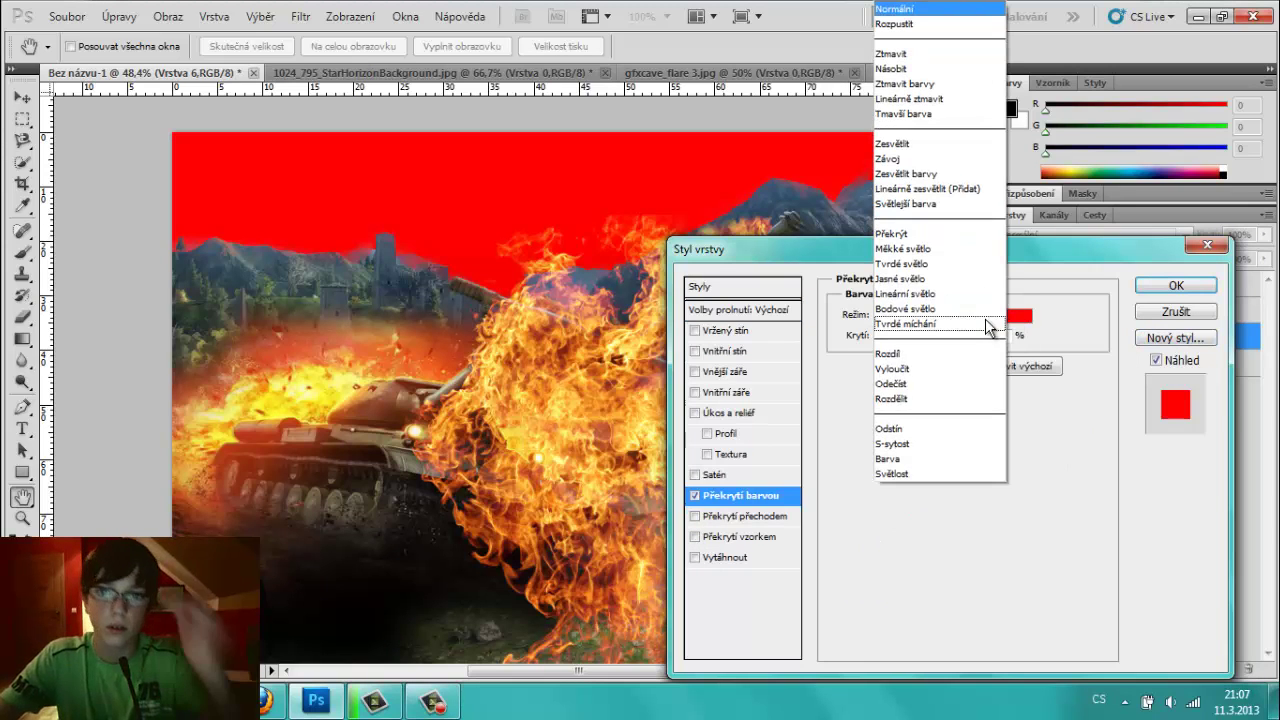
{"action": "left_click", "coordinate": [922, 460]}
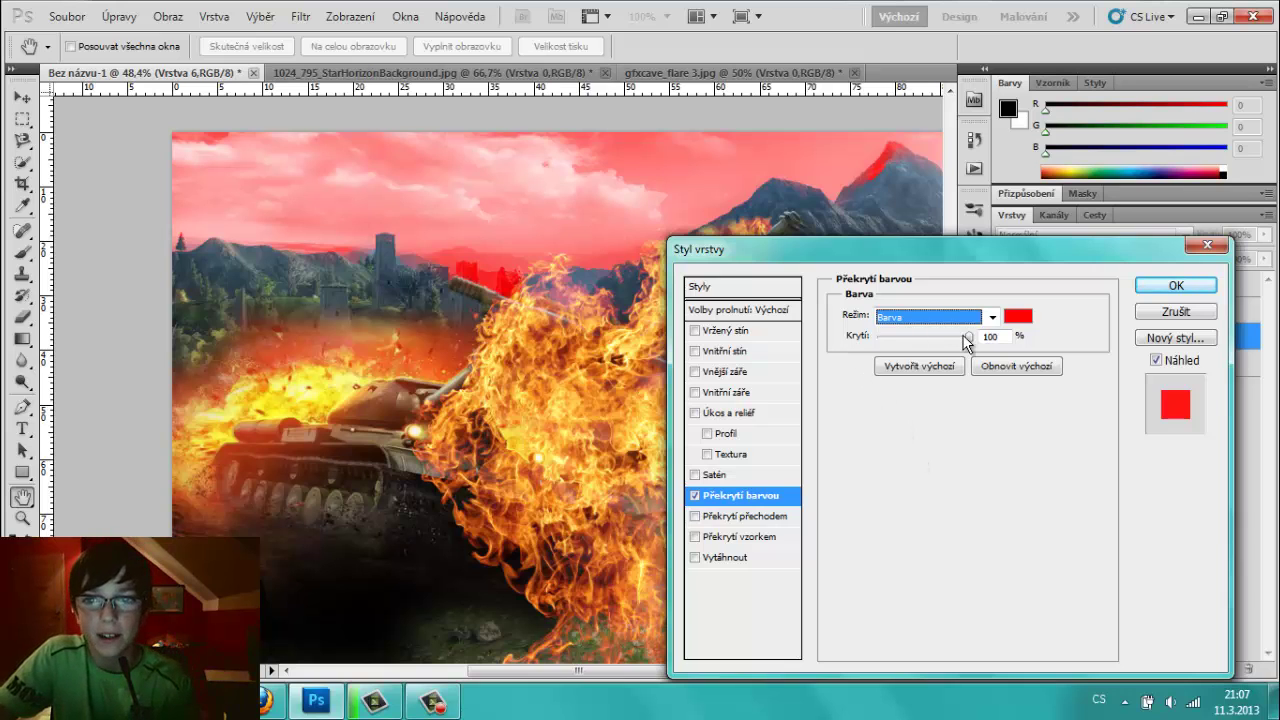
{"action": "left_click_drag", "start_coordinate": [966, 337], "coordinate": [930, 337]}
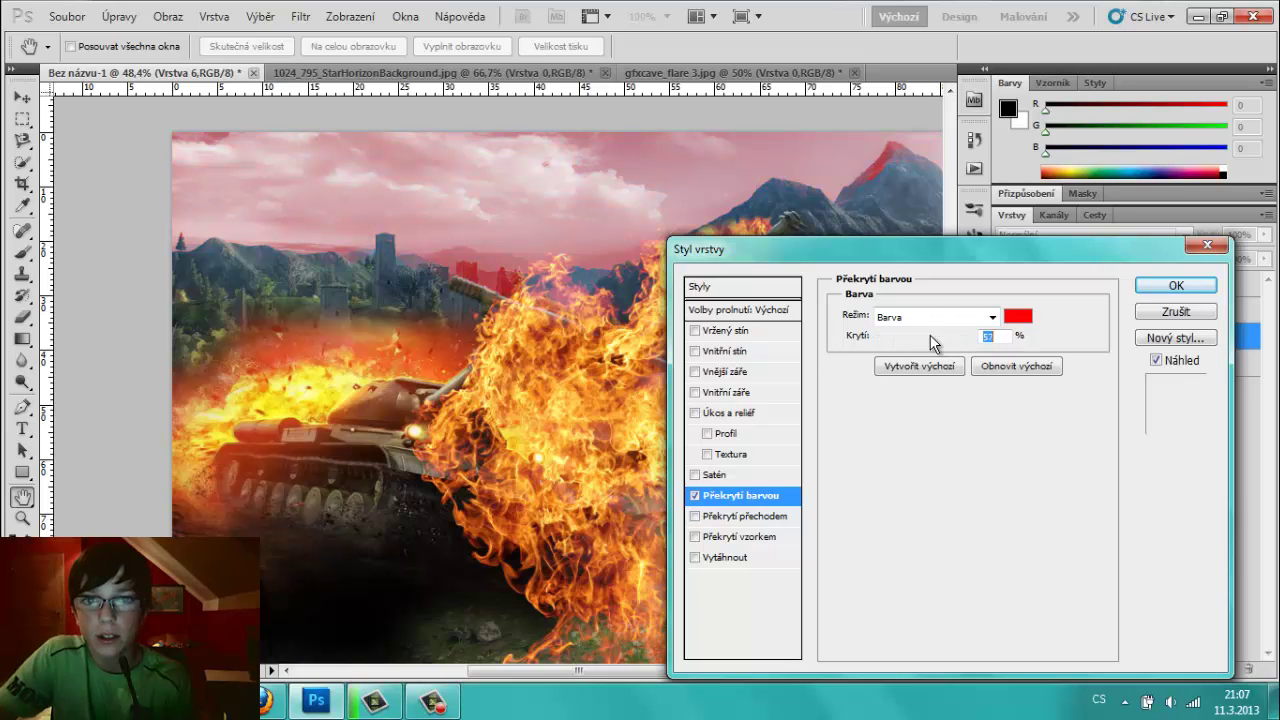
{"action": "left_click", "coordinate": [1206, 248]}
- In Firefox, return to the image results and change the search to Night
{"action": "key", "text": "alt+Tab"}
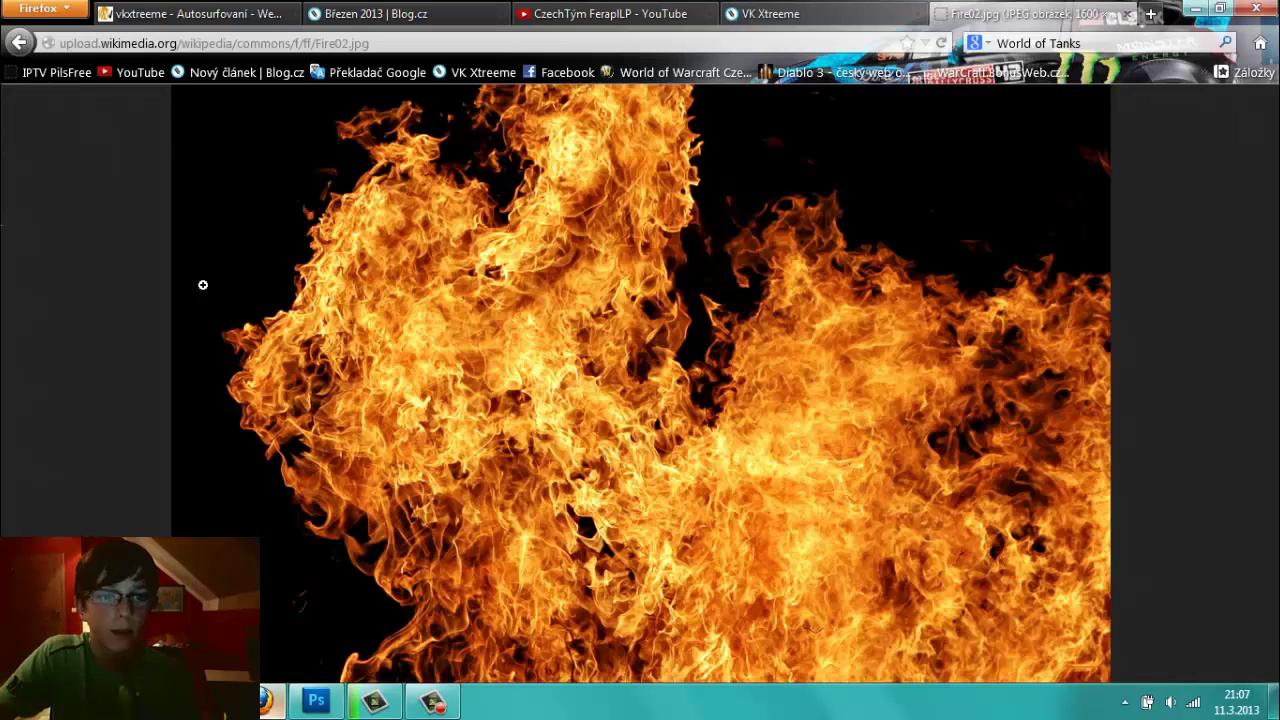
{"action": "left_click", "coordinate": [15, 45]}
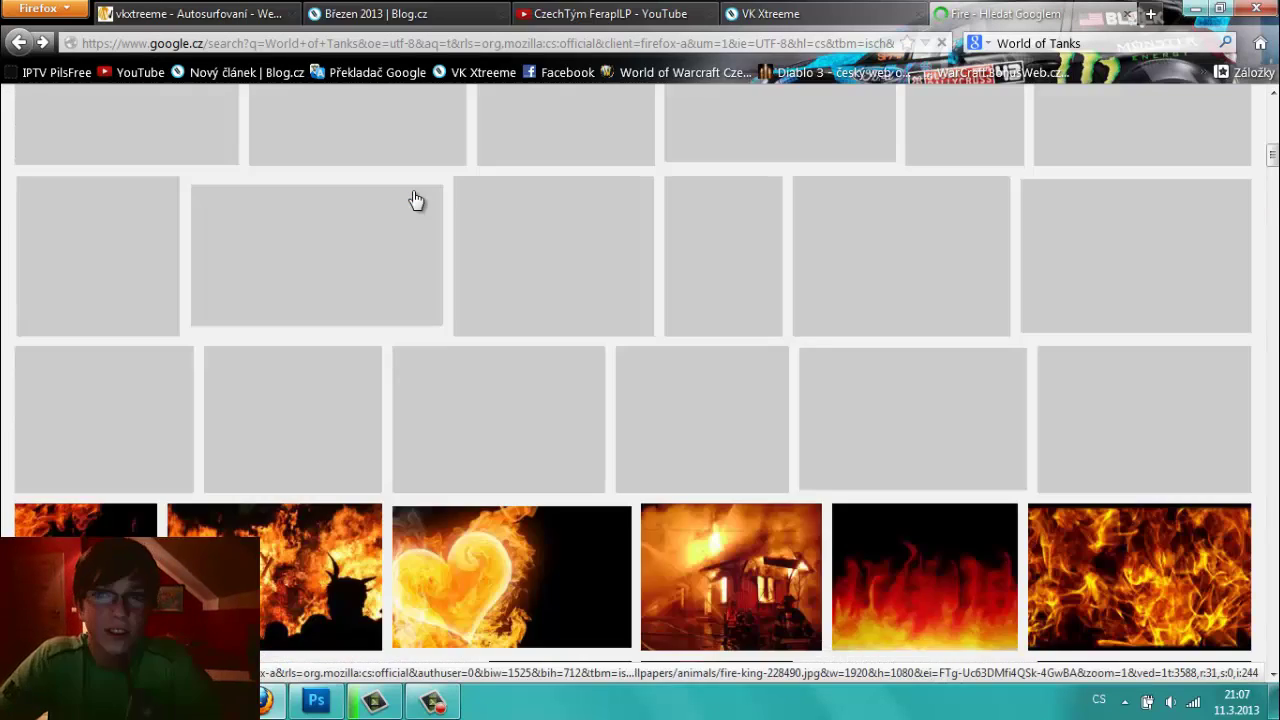
{"action": "scroll", "coordinate": [243, 171], "scroll_direction": "up", "scroll_amount": 3}
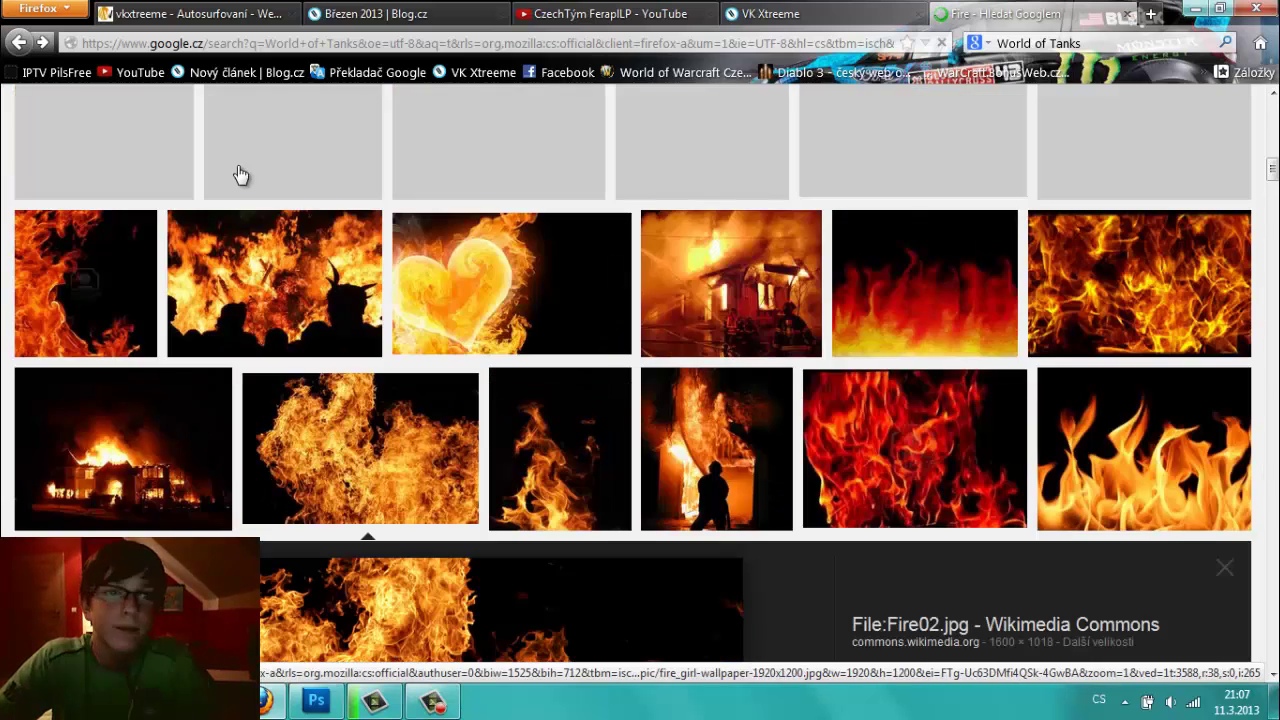
{"action": "scroll", "coordinate": [243, 171], "scroll_direction": "up", "scroll_amount": 3}
{"action": "scroll", "coordinate": [230, 168], "scroll_direction": "up", "scroll_amount": 2}
{"action": "scroll", "coordinate": [223, 165], "scroll_direction": "up", "scroll_amount": 2}
{"action": "scroll", "coordinate": [223, 165], "scroll_direction": "up", "scroll_amount": 3}
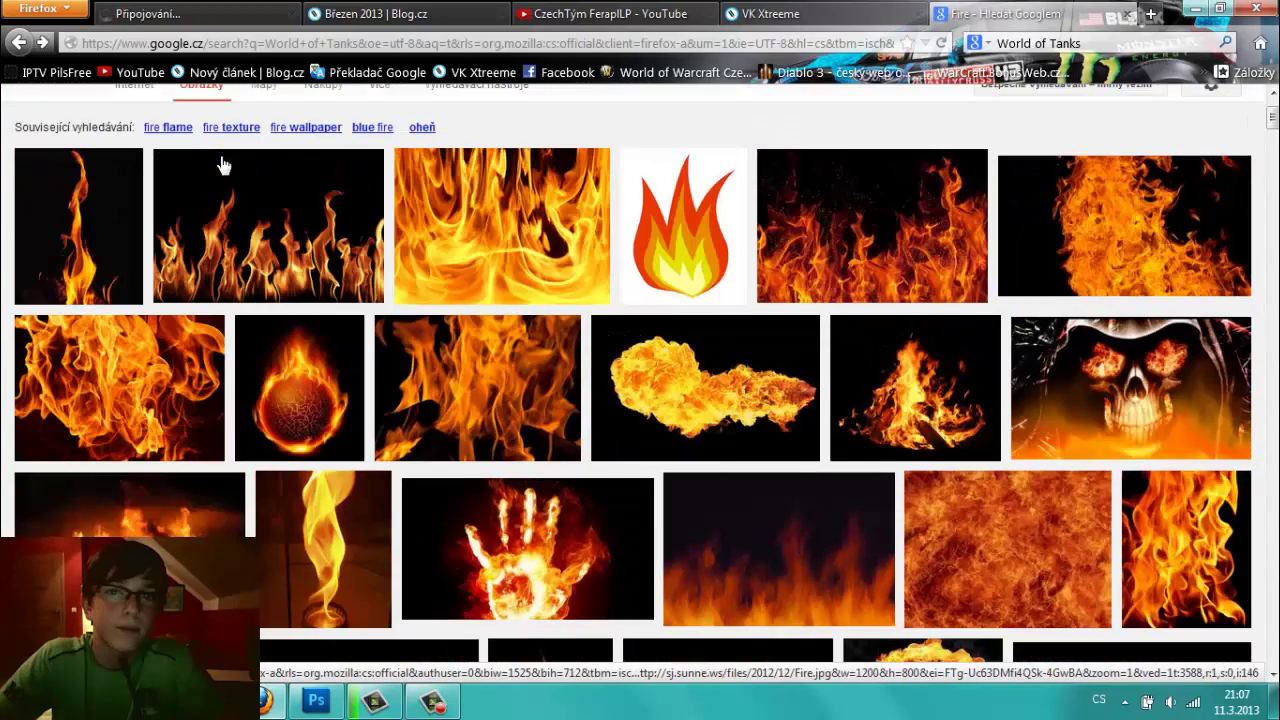
{"action": "scroll", "coordinate": [160, 150], "scroll_direction": "up", "scroll_amount": 2}
{"action": "double_click", "coordinate": [142, 138]}
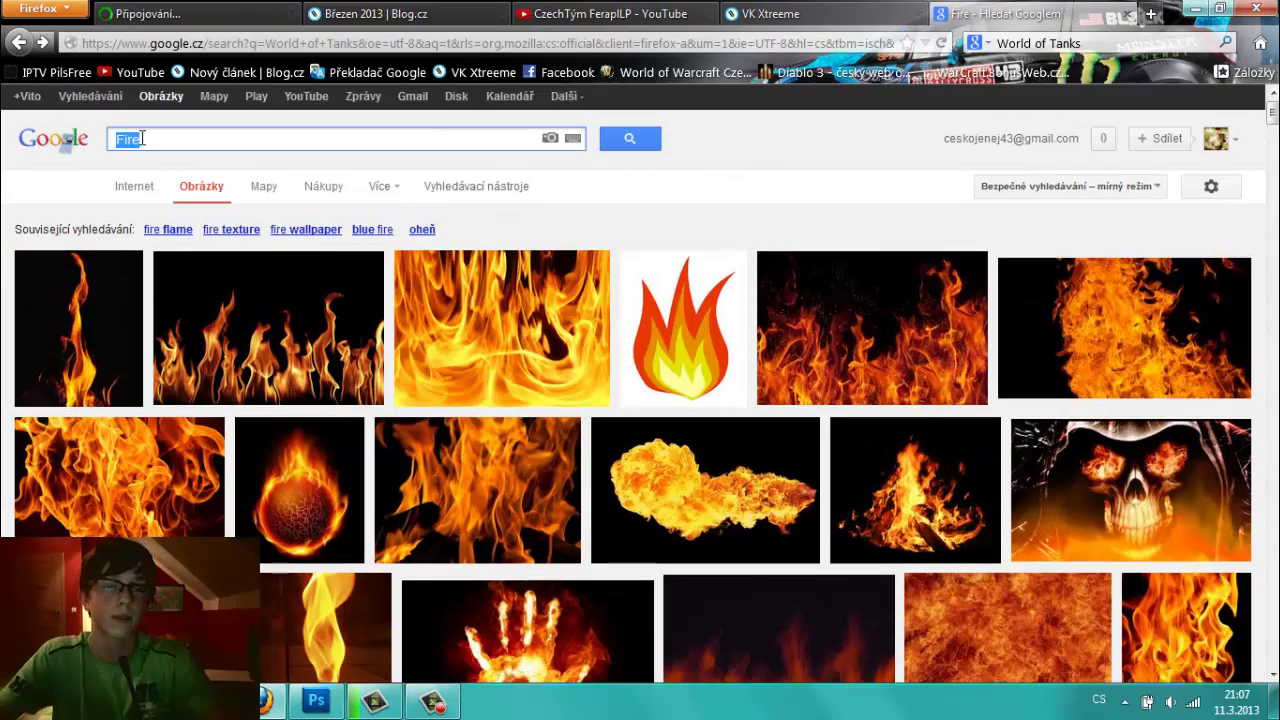
{"action": "type", "text": "ght"}
{"action": "key", "text": "Return"}
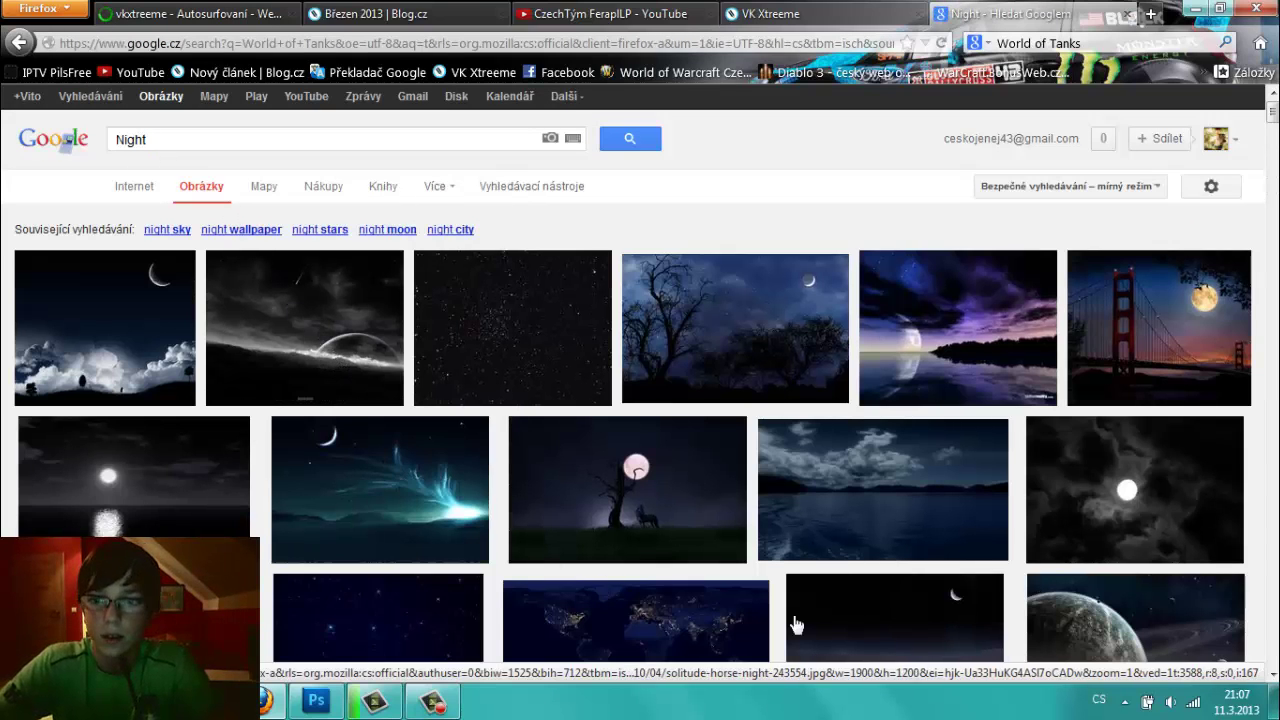
{"action": "mouse_move", "coordinate": [883, 490]}
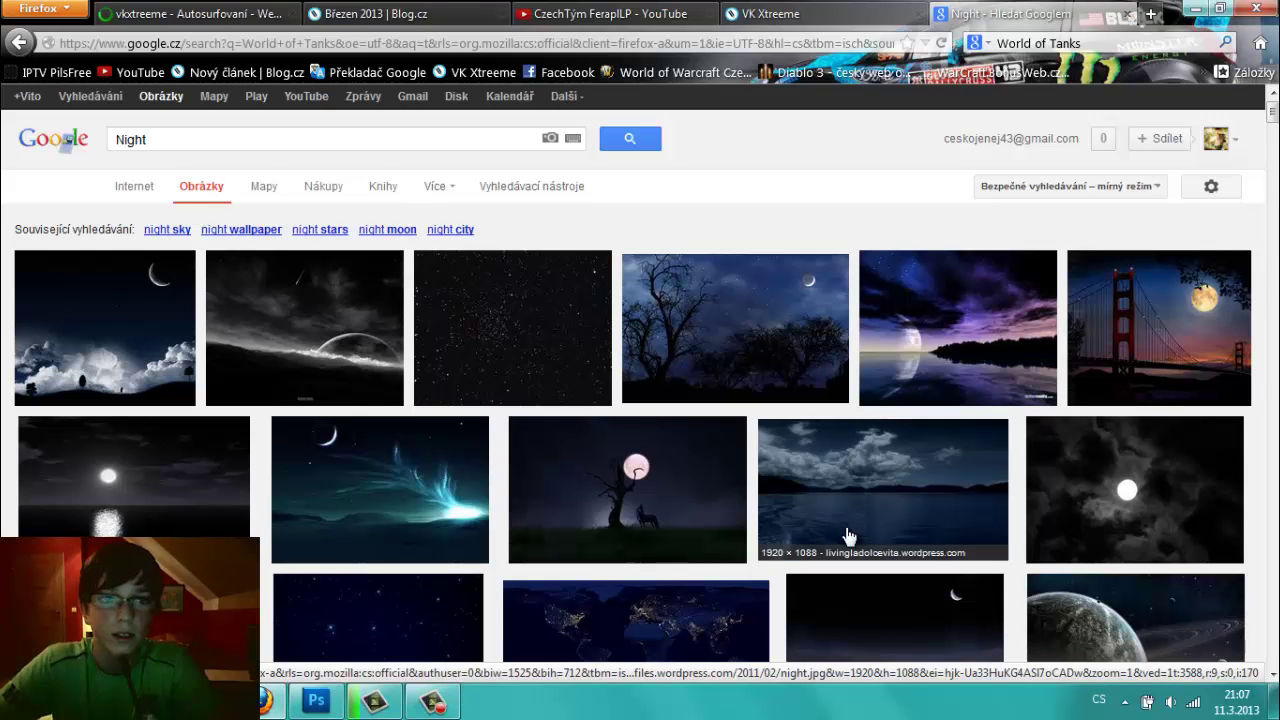
- Change the image search to 'fire night'
{"action": "scroll", "coordinate": [634, 506], "scroll_direction": "down", "scroll_amount": 1}
{"action": "scroll", "coordinate": [633, 502], "scroll_direction": "down", "scroll_amount": 2}
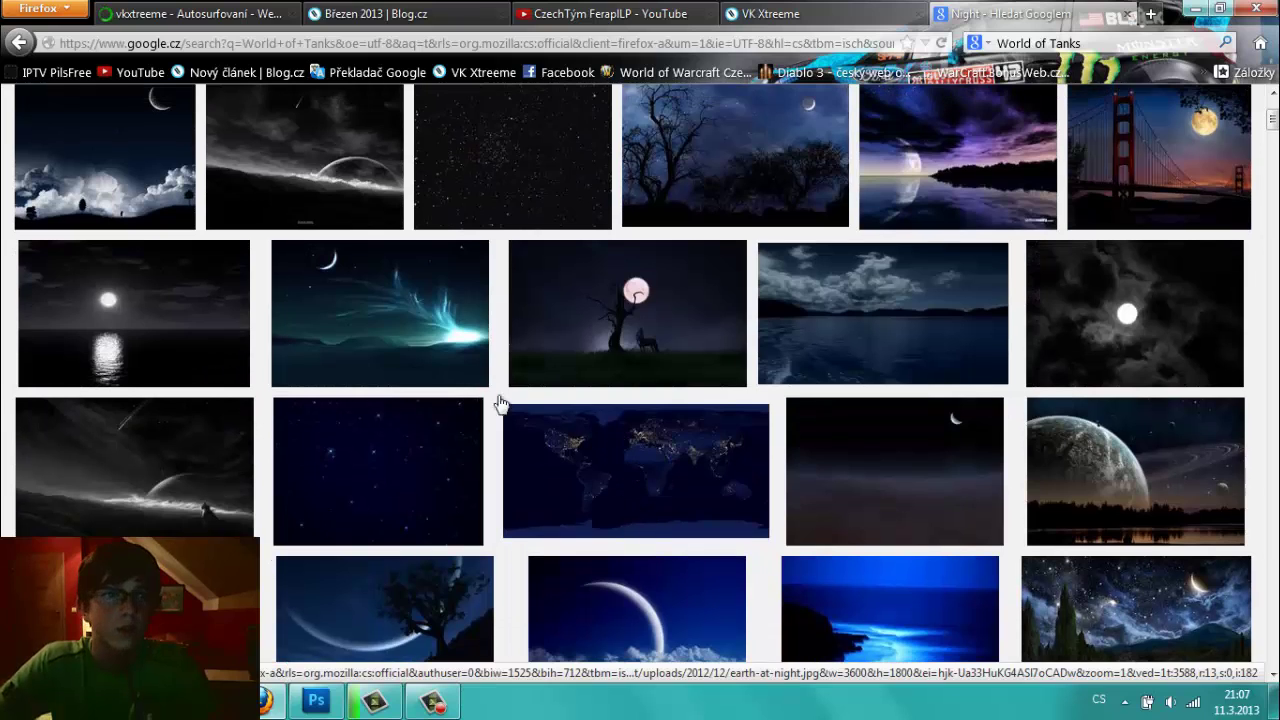
{"action": "scroll", "coordinate": [214, 223], "scroll_direction": "up", "scroll_amount": 3}
{"action": "double_click", "coordinate": [189, 140]}
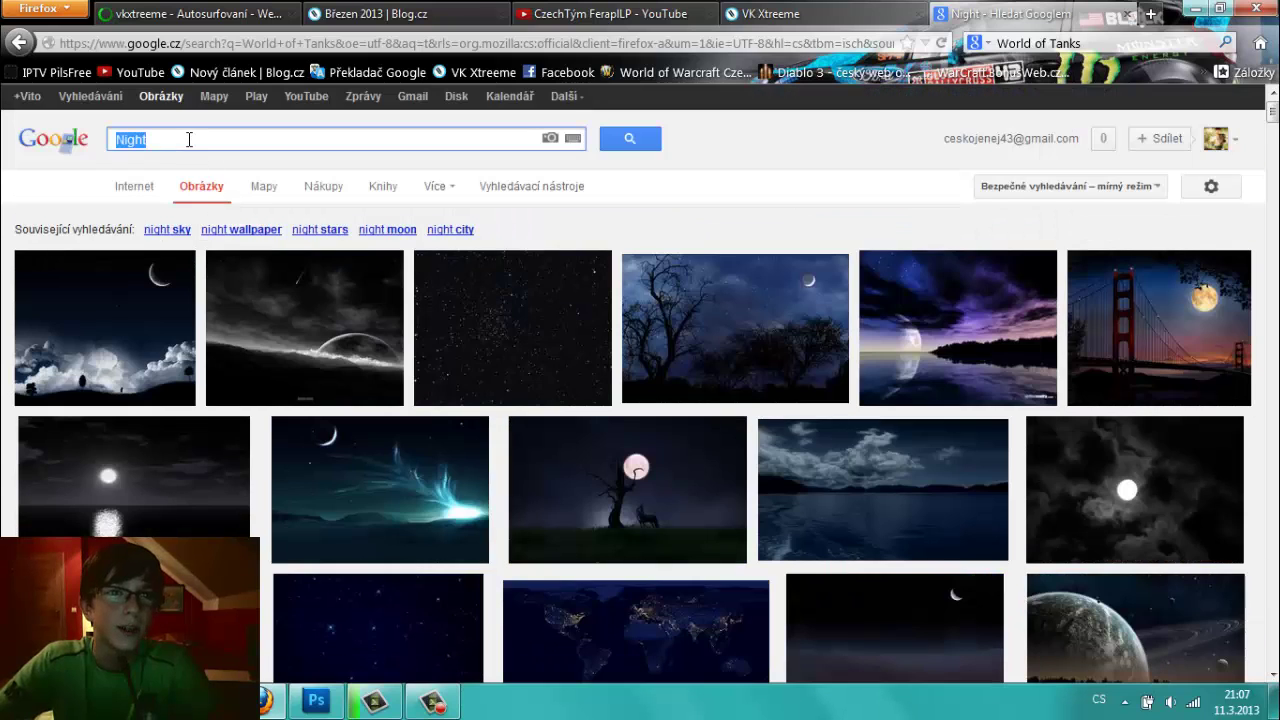
{"action": "type", "text": "fire ni"}
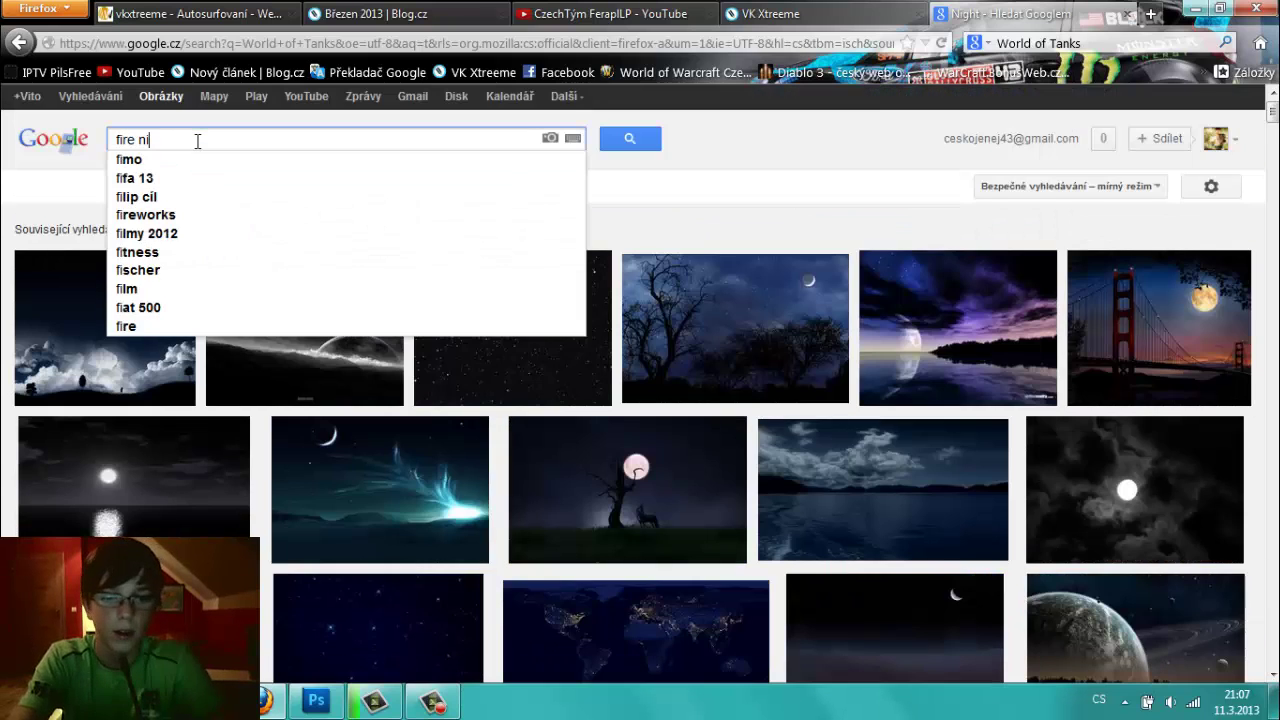
{"action": "type", "text": "ght"}
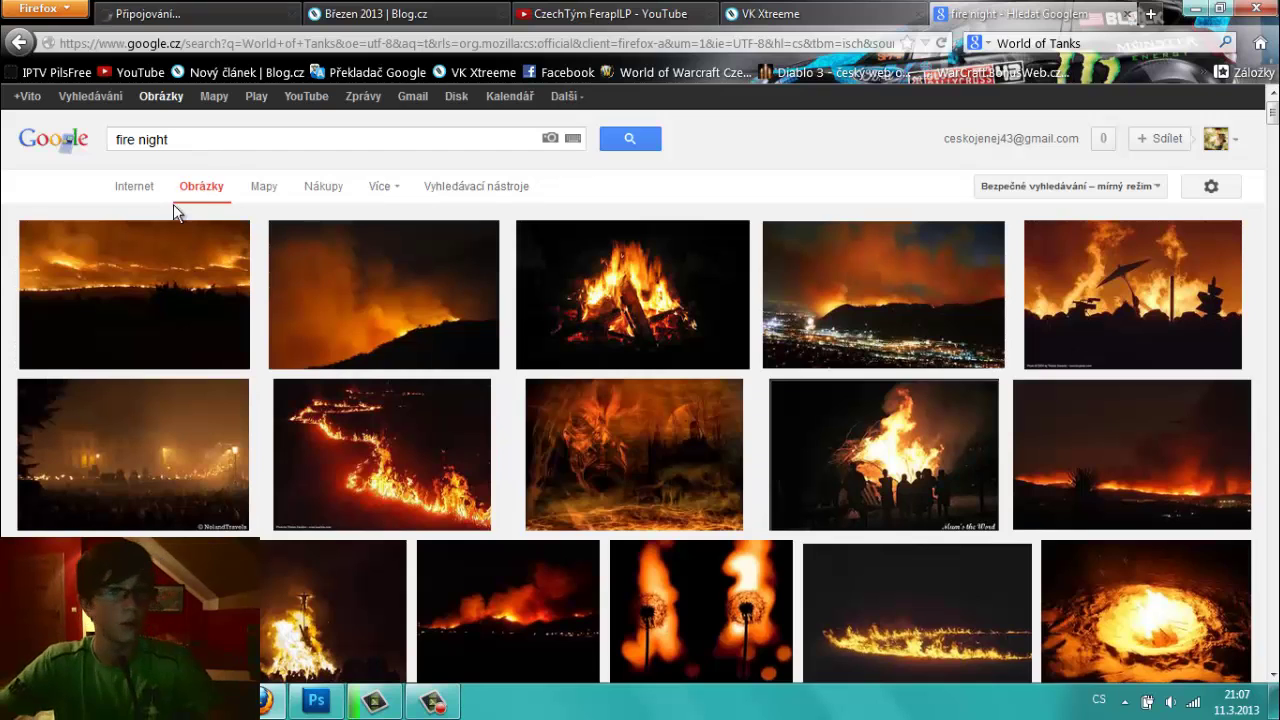
- Open the full-size night hillside wildfire photo and copy it for Photoshop
{"action": "left_click", "coordinate": [163, 288]}
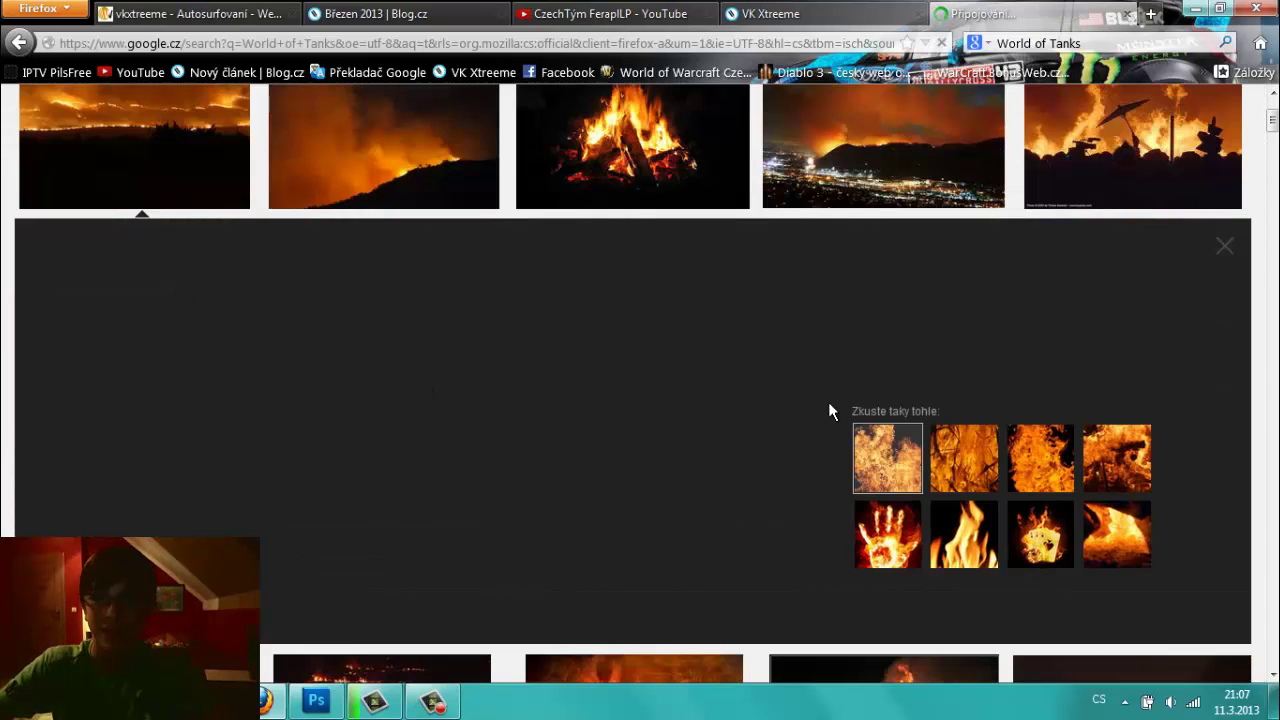
{"action": "left_click", "coordinate": [1001, 369]}
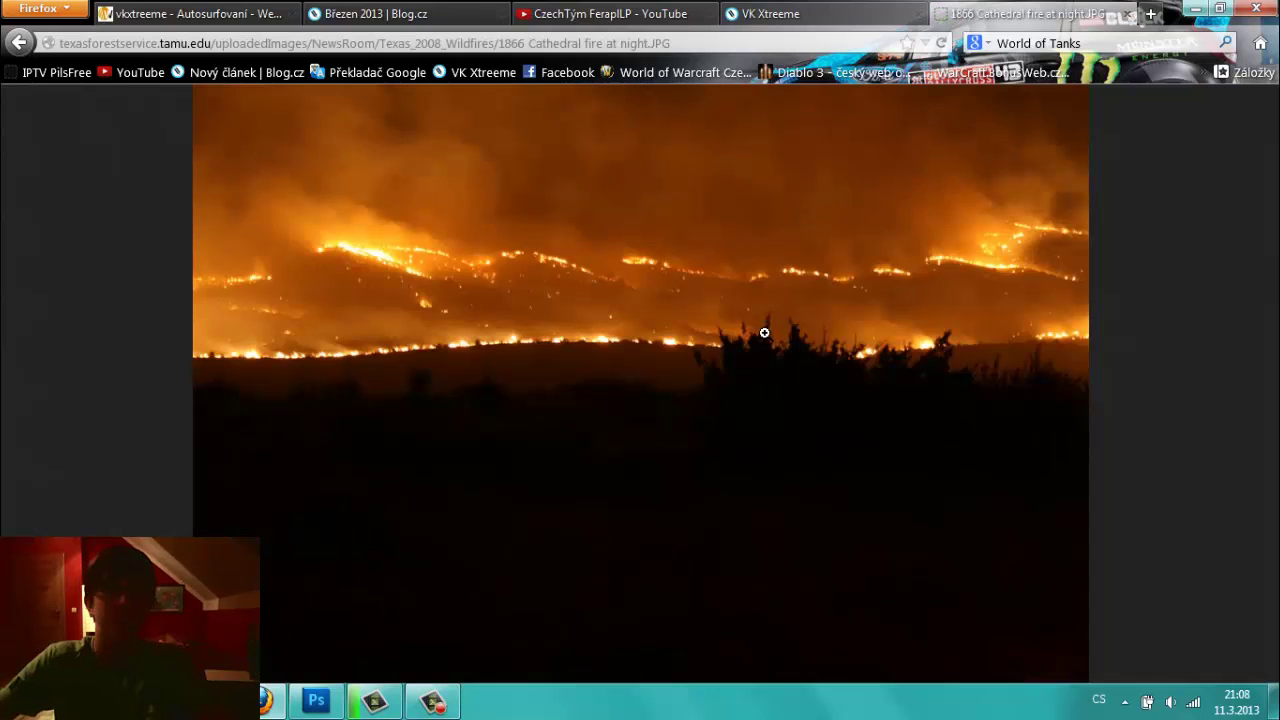
{"action": "right_click", "coordinate": [757, 331]}
{"action": "left_click", "coordinate": [816, 356]}
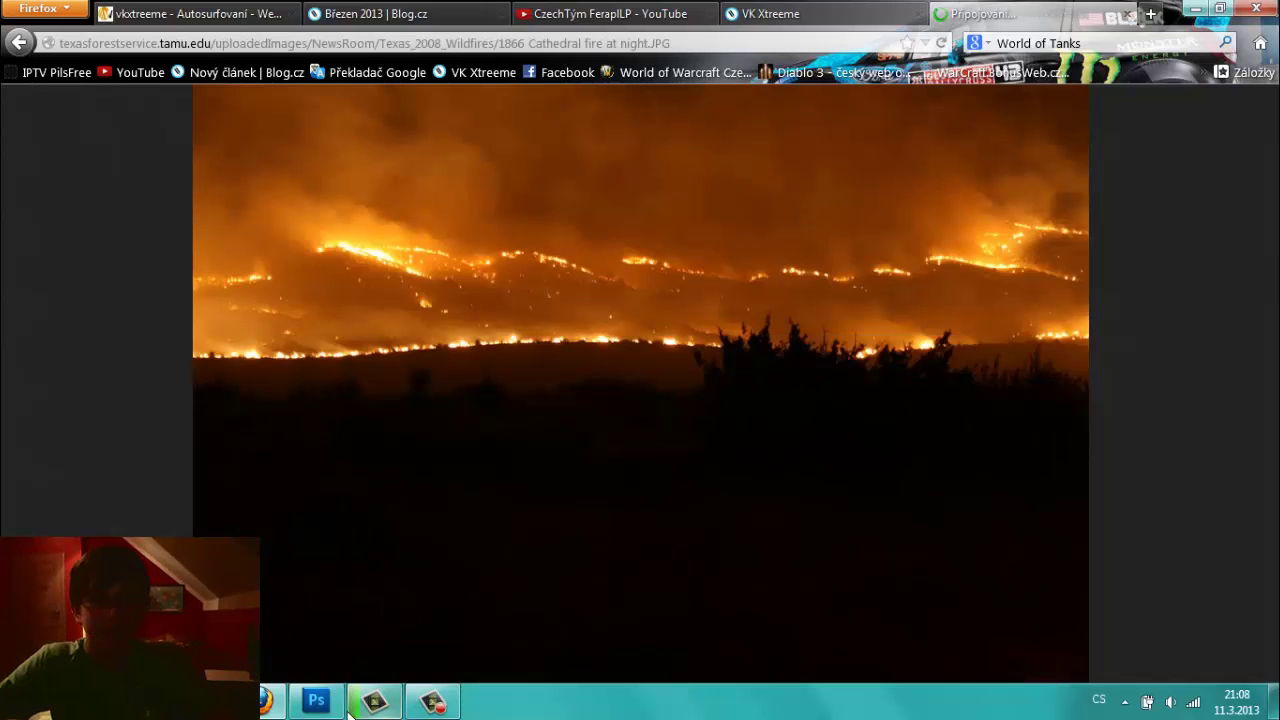
{"action": "left_click", "coordinate": [316, 700]}
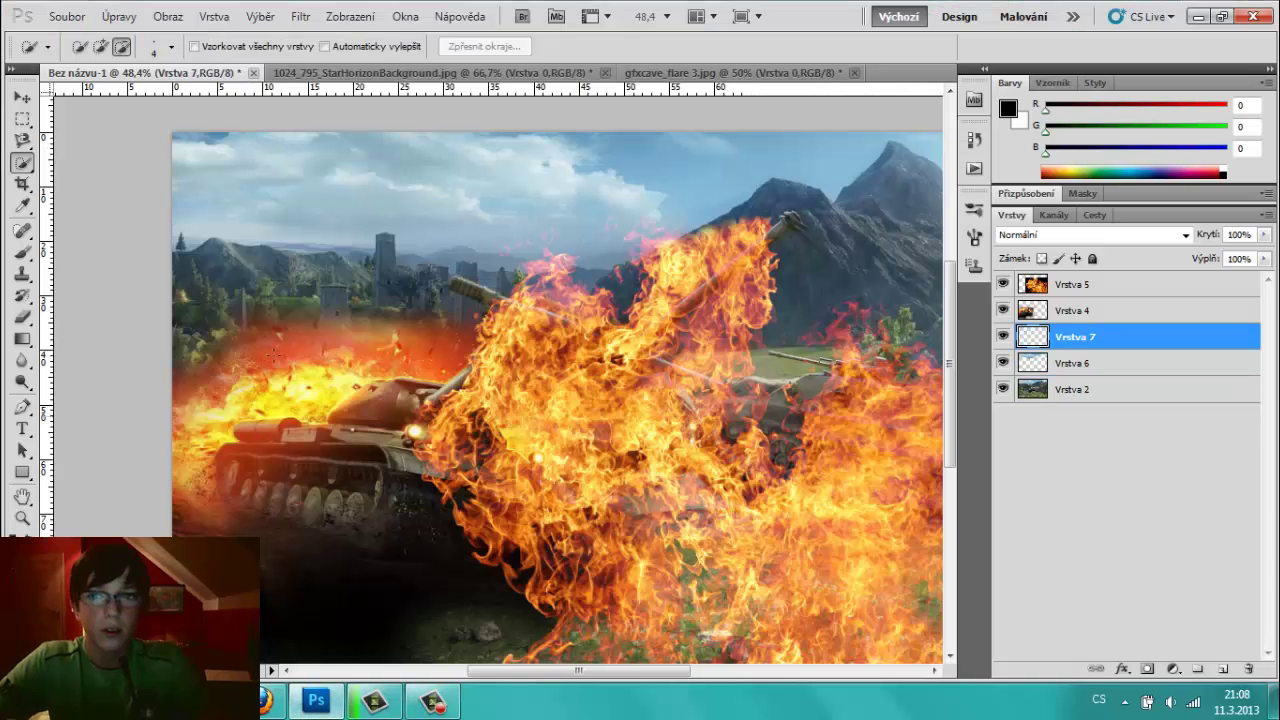
- Paste the wildfire photo as Vrstva 7, move it top-left, and scale it up over the canvas
{"action": "key", "text": "ctrl+v"}
{"action": "left_click", "coordinate": [22, 97]}
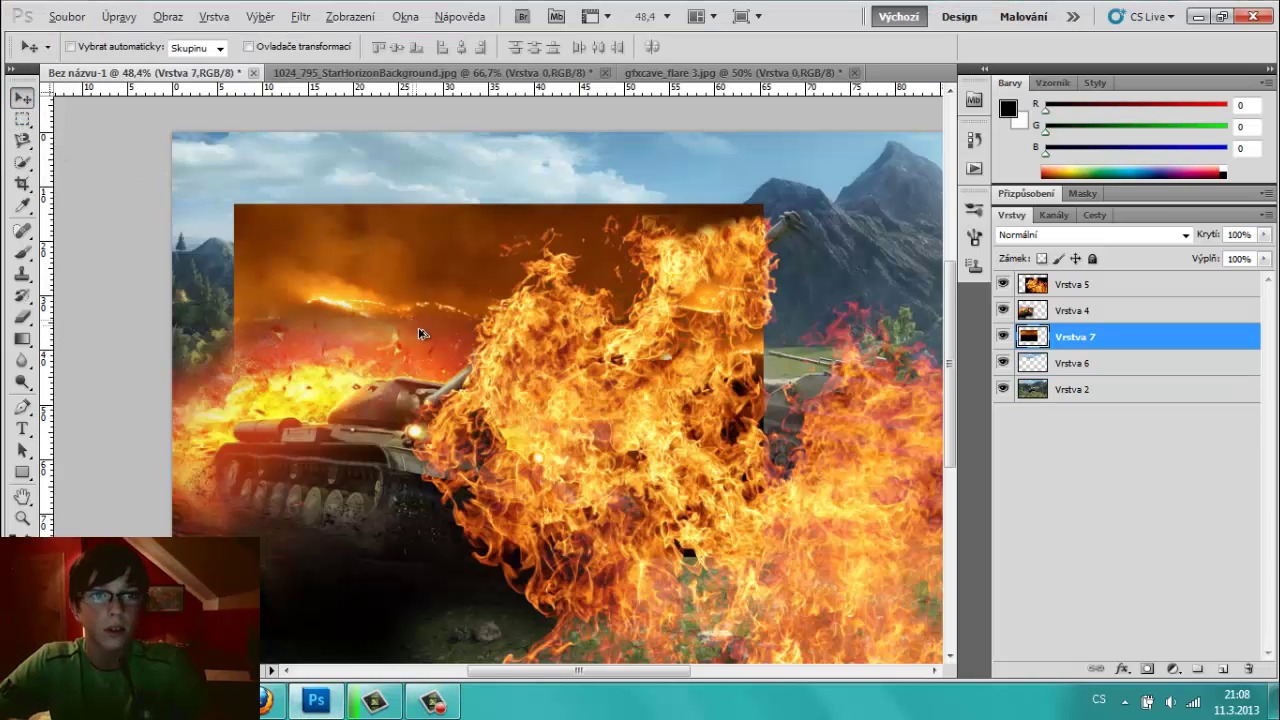
{"action": "scroll", "coordinate": [418, 327], "scroll_direction": "down", "scroll_amount": 2}
{"action": "left_click_drag", "start_coordinate": [342, 285], "coordinate": [288, 221]}
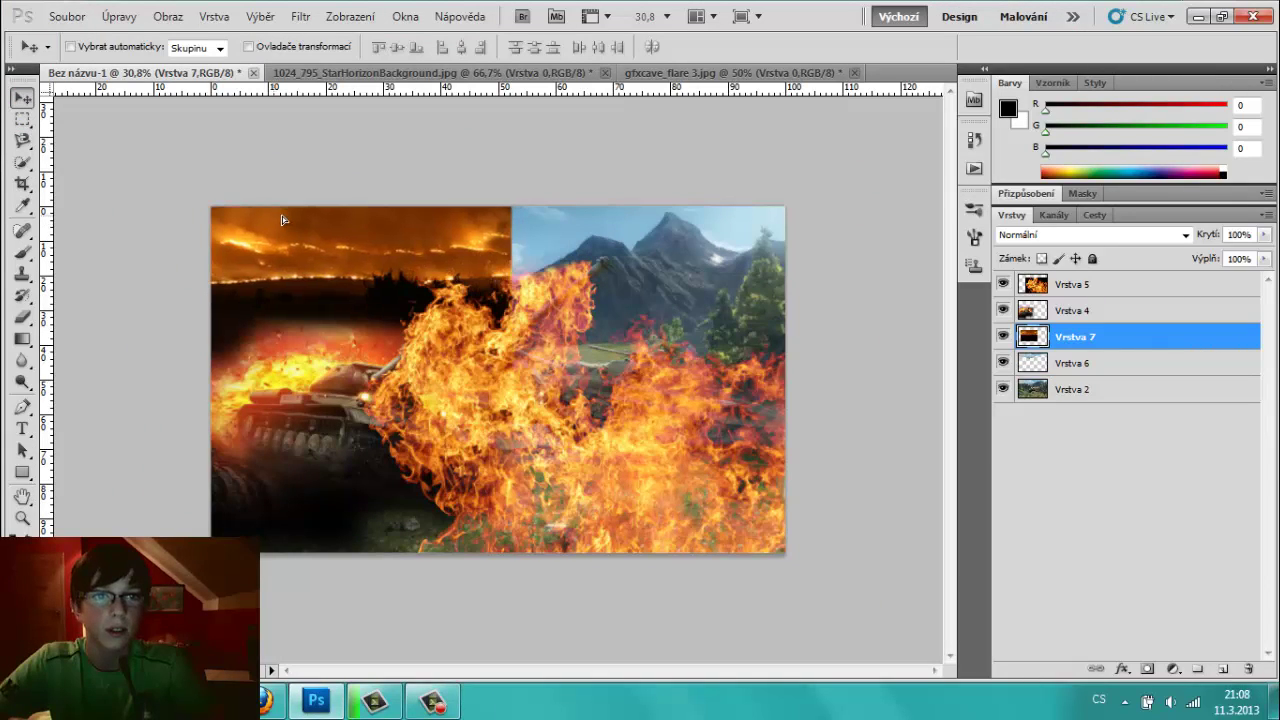
{"action": "key", "text": "ctrl+t"}
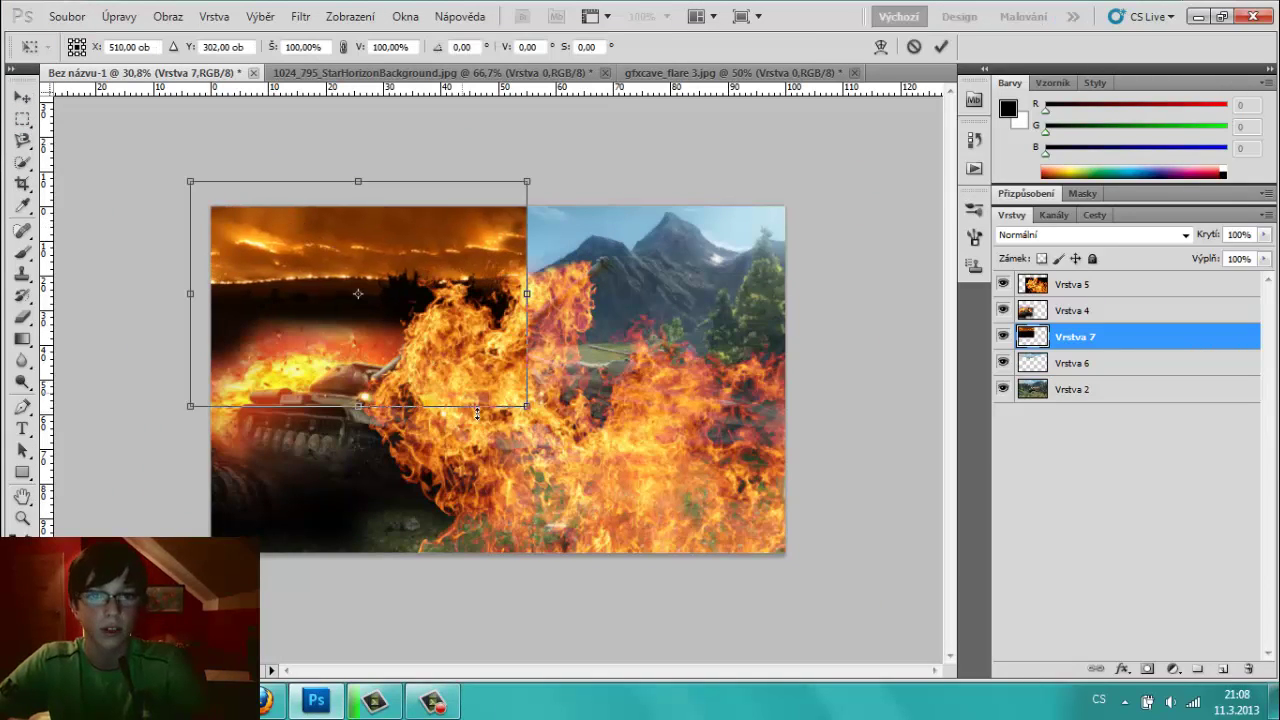
{"action": "mouse_move", "coordinate": [535, 406]}
{"action": "left_mouse_down"}
{"action": "mouse_move", "coordinate": [786, 484]}
{"action": "mouse_move", "coordinate": [799, 503]}
{"action": "left_mouse_up"}
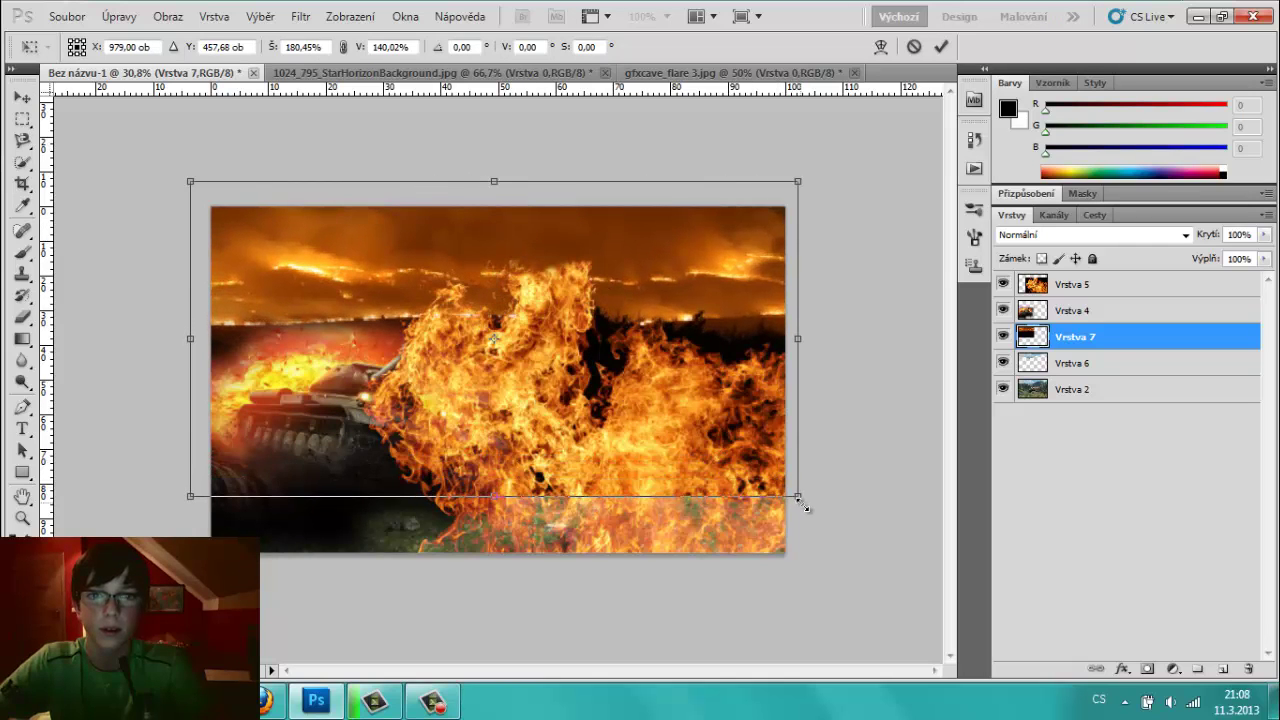
{"action": "left_click_drag", "start_coordinate": [654, 373], "coordinate": [668, 347]}
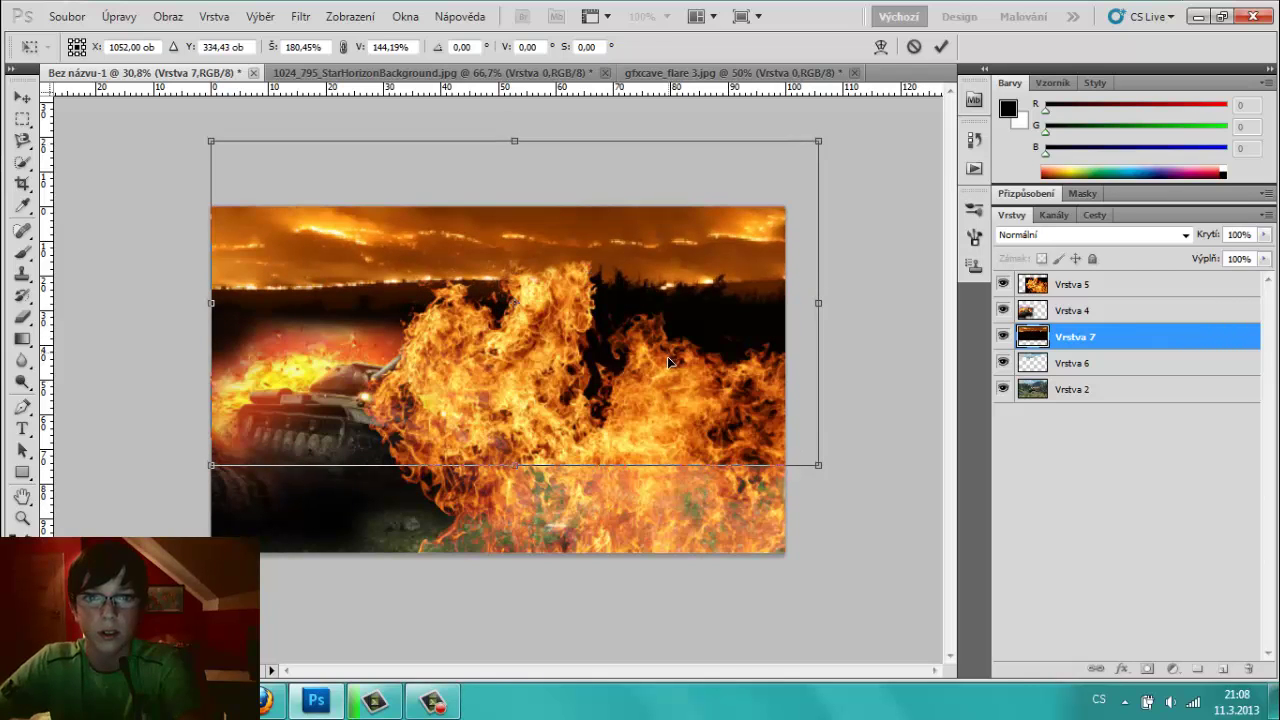
{"action": "key", "text": "Return"}
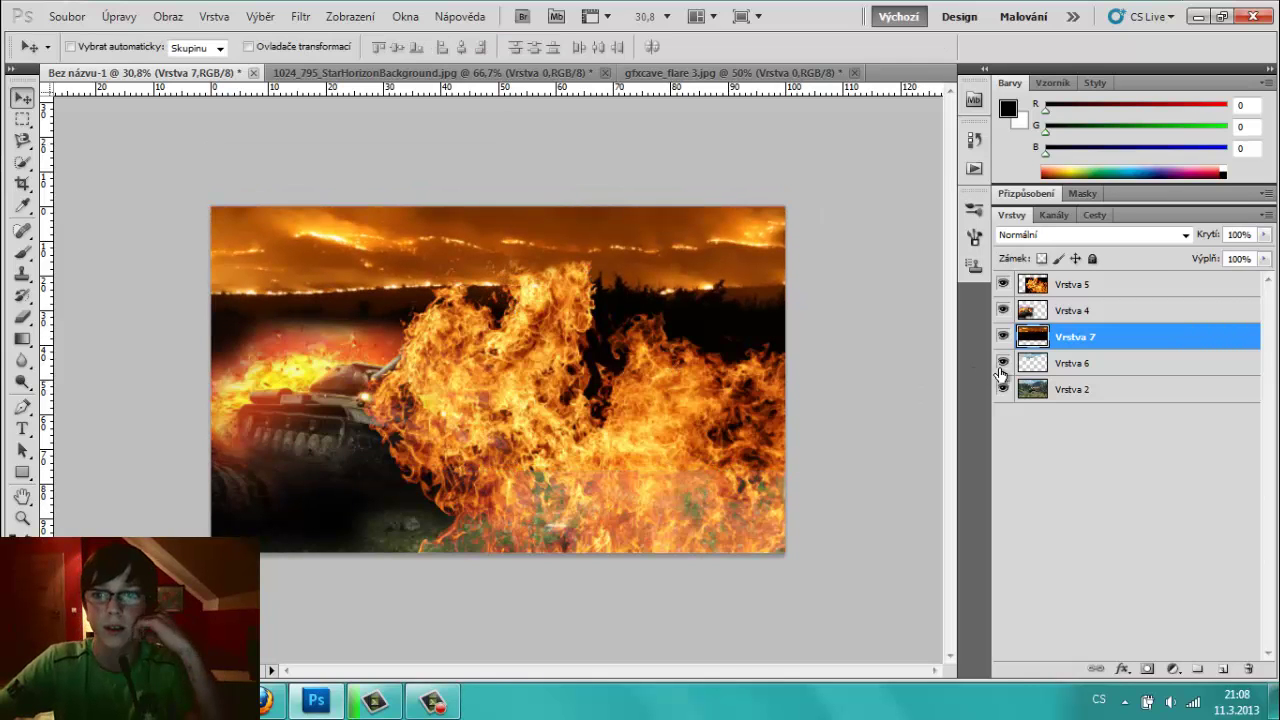
- Mask Vrstva 7 to Vrstva 6's pixel outline, then nudge the sky and delete that mask
{"action": "right_click", "coordinate": [1030, 368]}
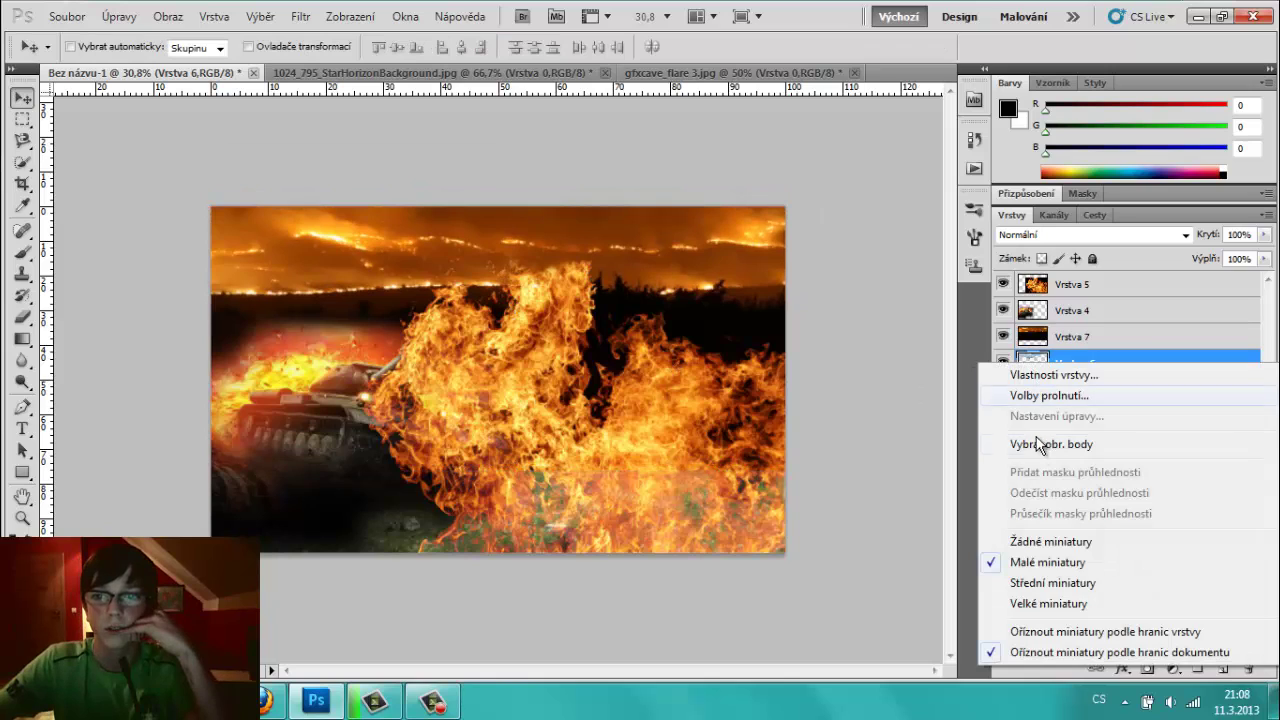
{"action": "left_click", "coordinate": [1049, 443]}
{"action": "left_click", "coordinate": [1150, 340]}
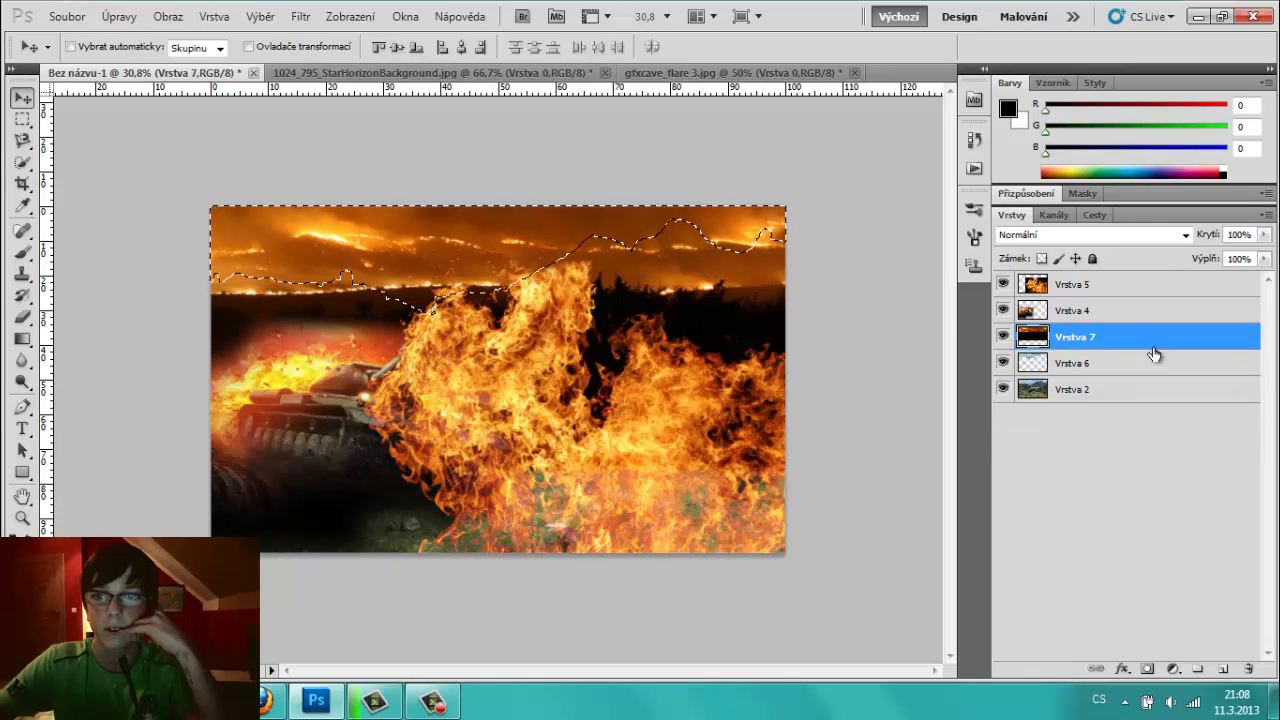
{"action": "left_click", "coordinate": [1147, 670]}
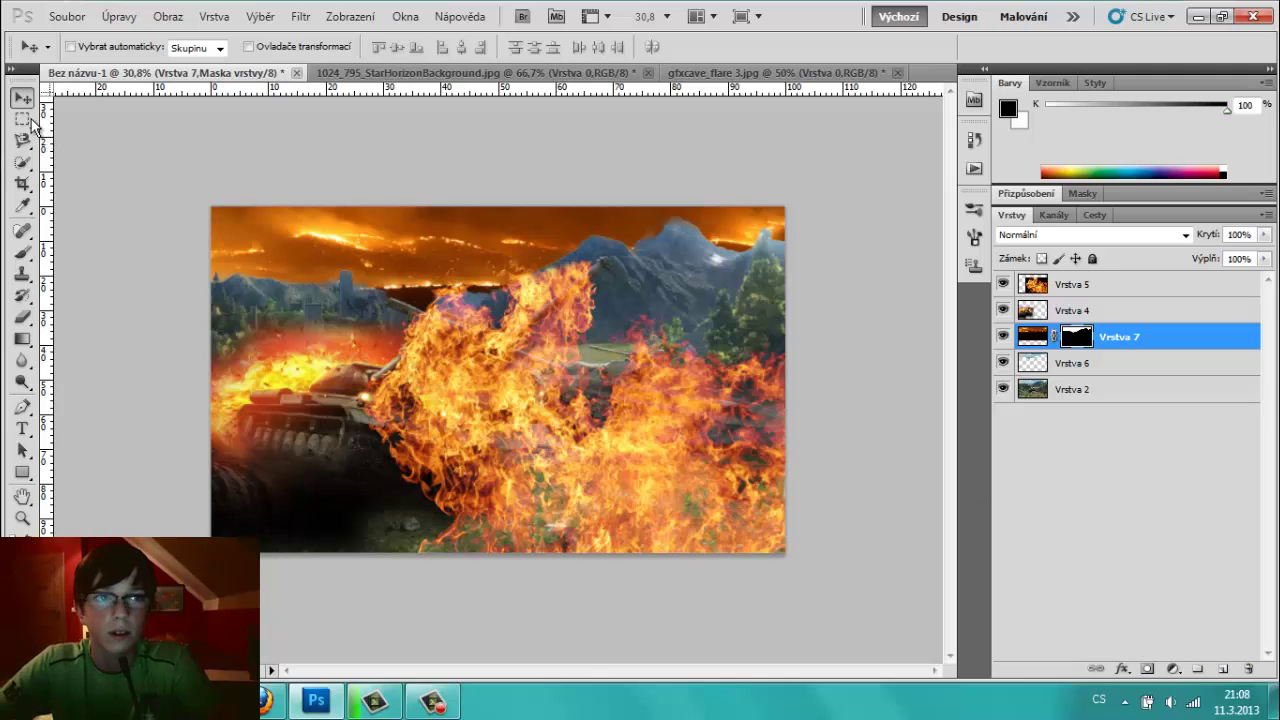
{"action": "mouse_move", "coordinate": [413, 285]}
{"action": "left_mouse_down"}
{"action": "mouse_move", "coordinate": [418, 305]}
{"action": "mouse_move", "coordinate": [420, 281]}
{"action": "left_mouse_up"}
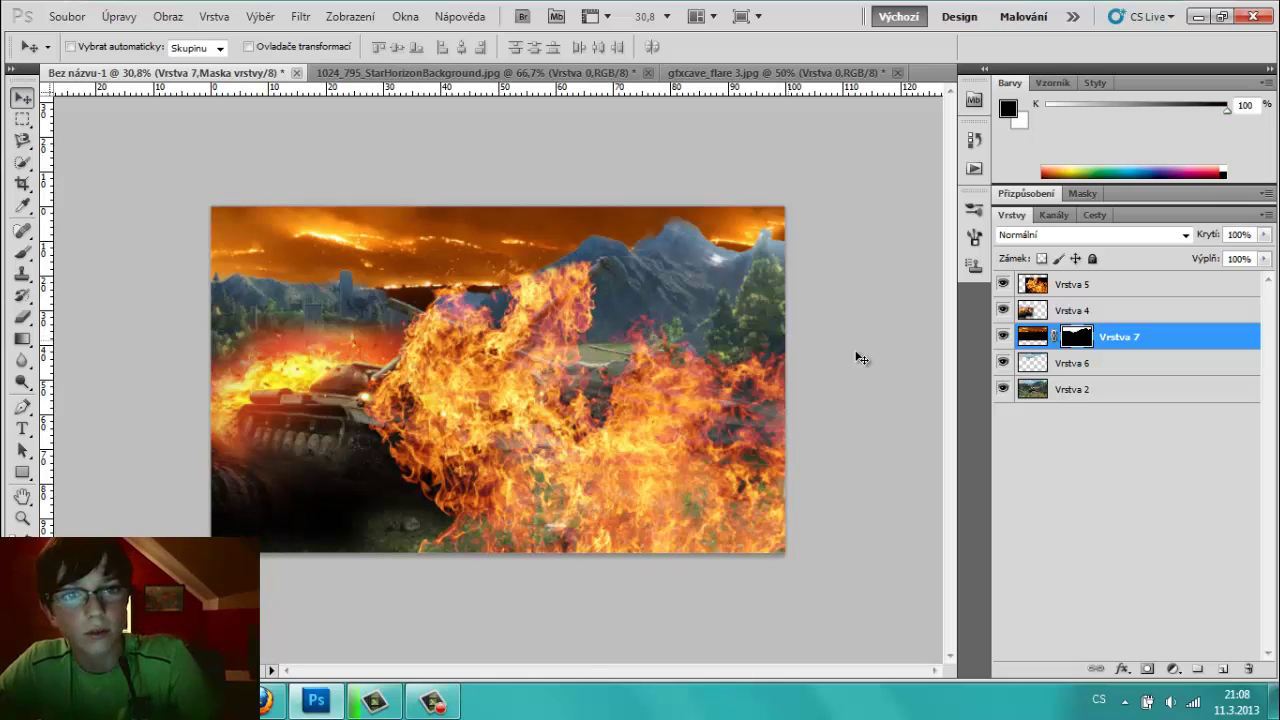
{"action": "right_click", "coordinate": [1076, 338]}
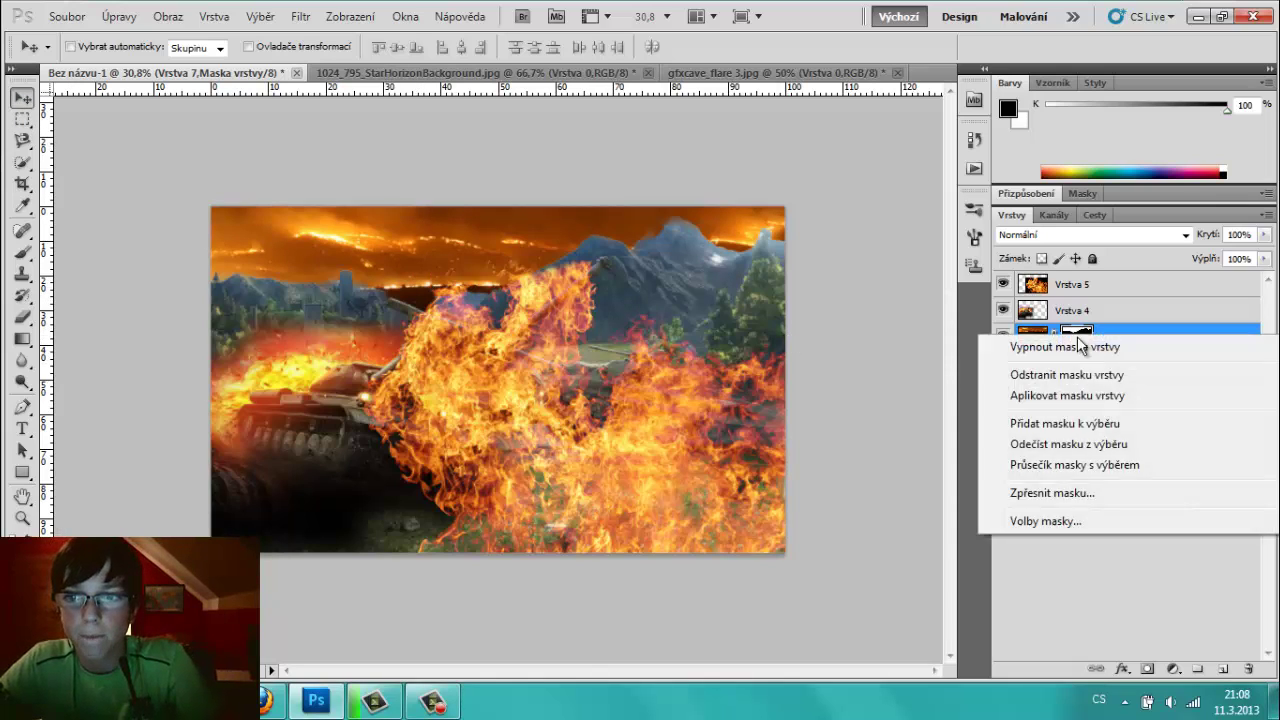
{"action": "left_click", "coordinate": [1052, 375]}
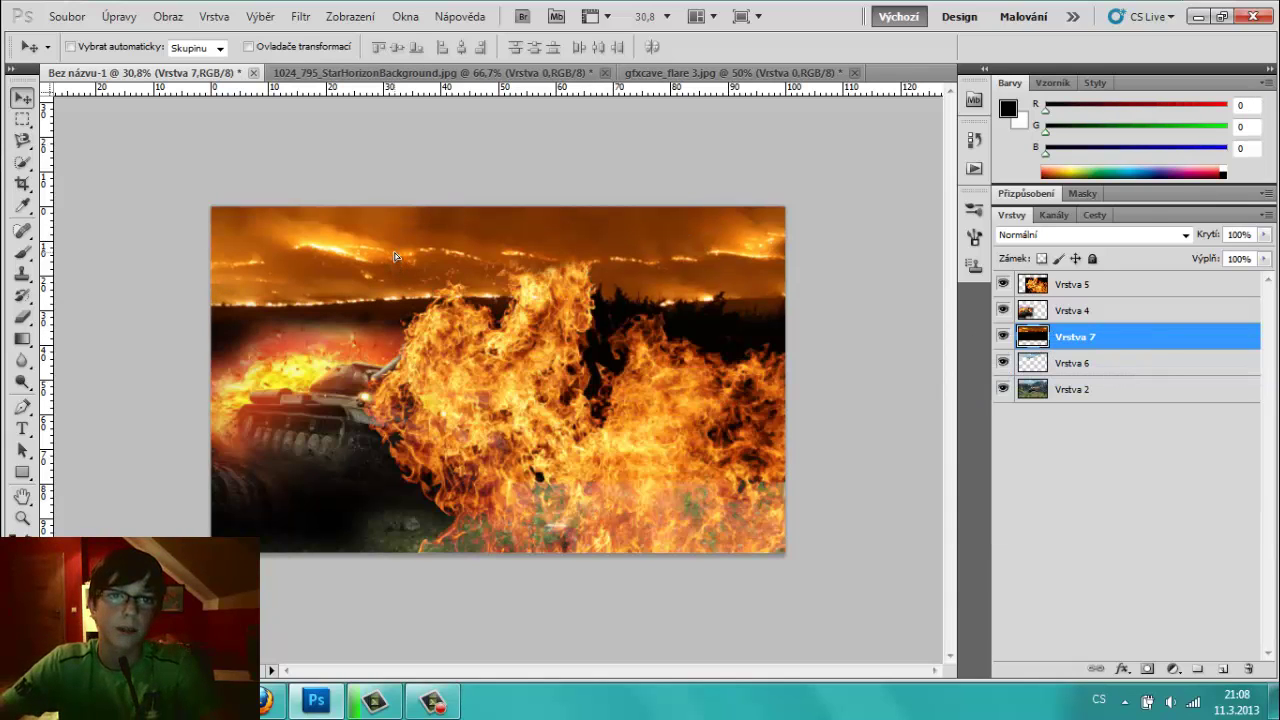
- Nudge the fire sky down and re-mask Vrstva 7 to Vrstva 6's mountain outline
{"action": "key", "text": "shift+Down"}
{"action": "key", "text": "shift+Down"}
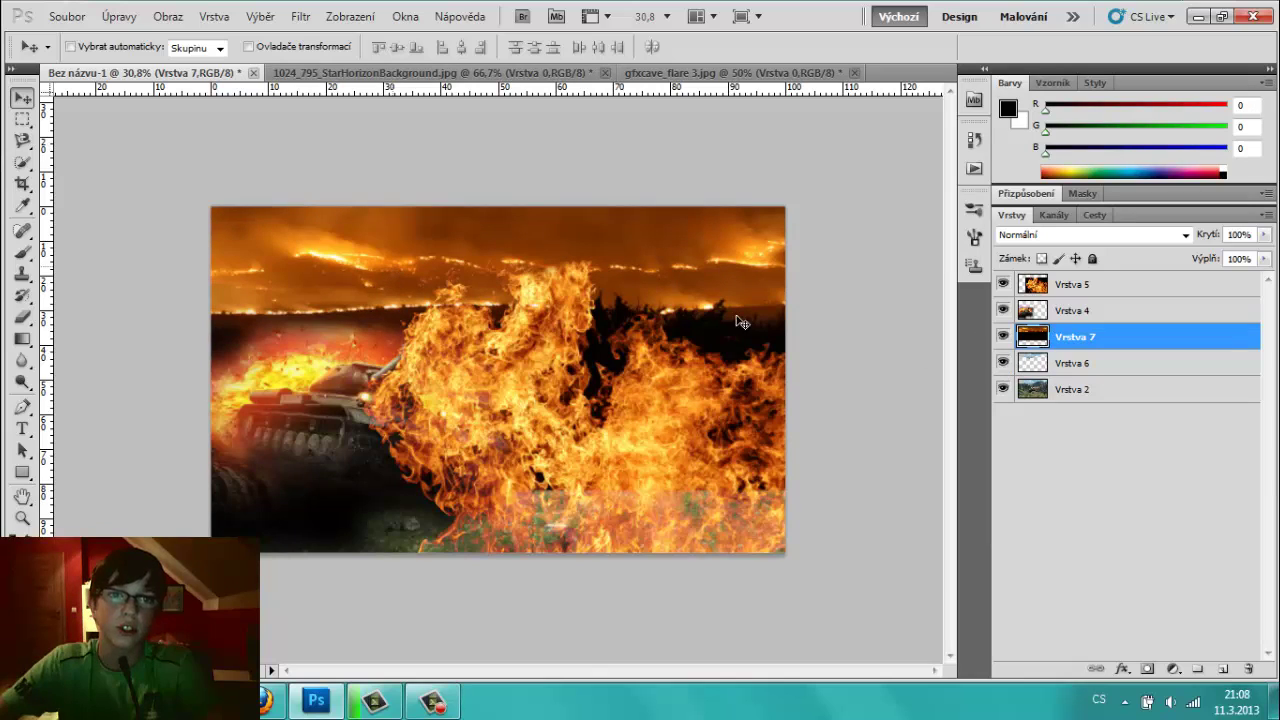
{"action": "right_click", "coordinate": [1033, 367]}
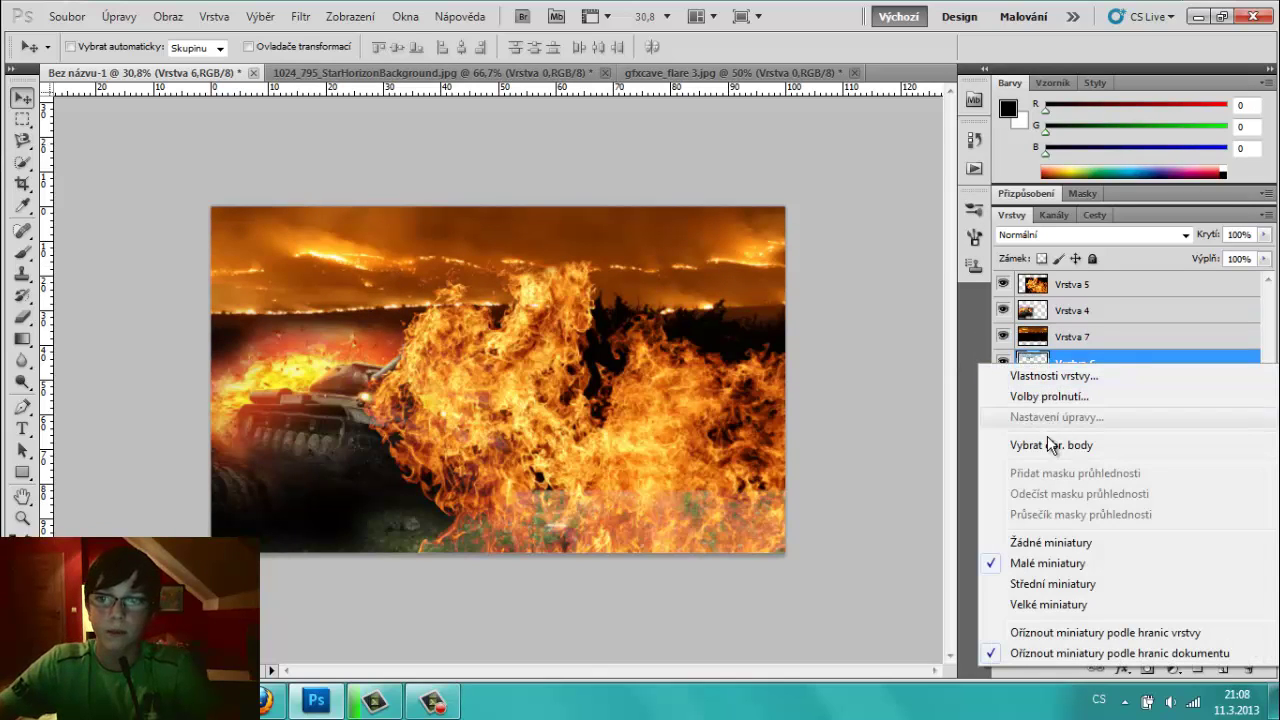
{"action": "left_click", "coordinate": [1051, 443]}
{"action": "left_click", "coordinate": [1067, 335]}
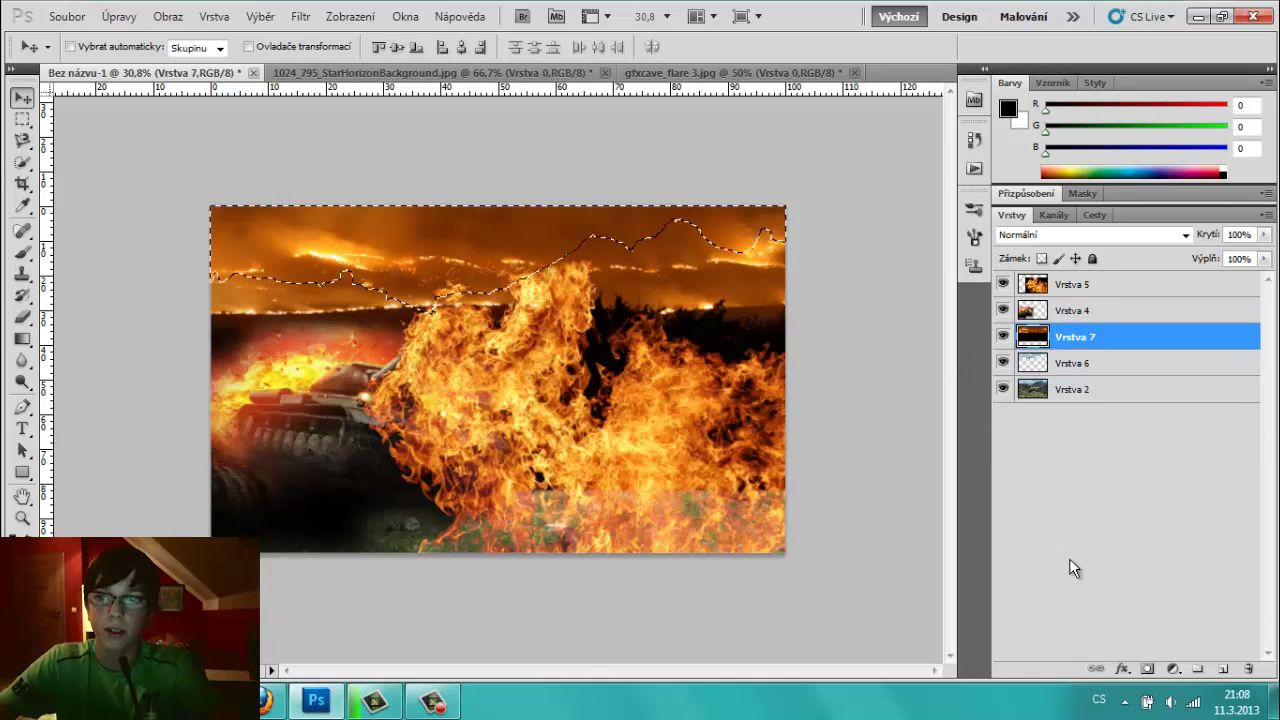
{"action": "left_click", "coordinate": [1152, 668]}
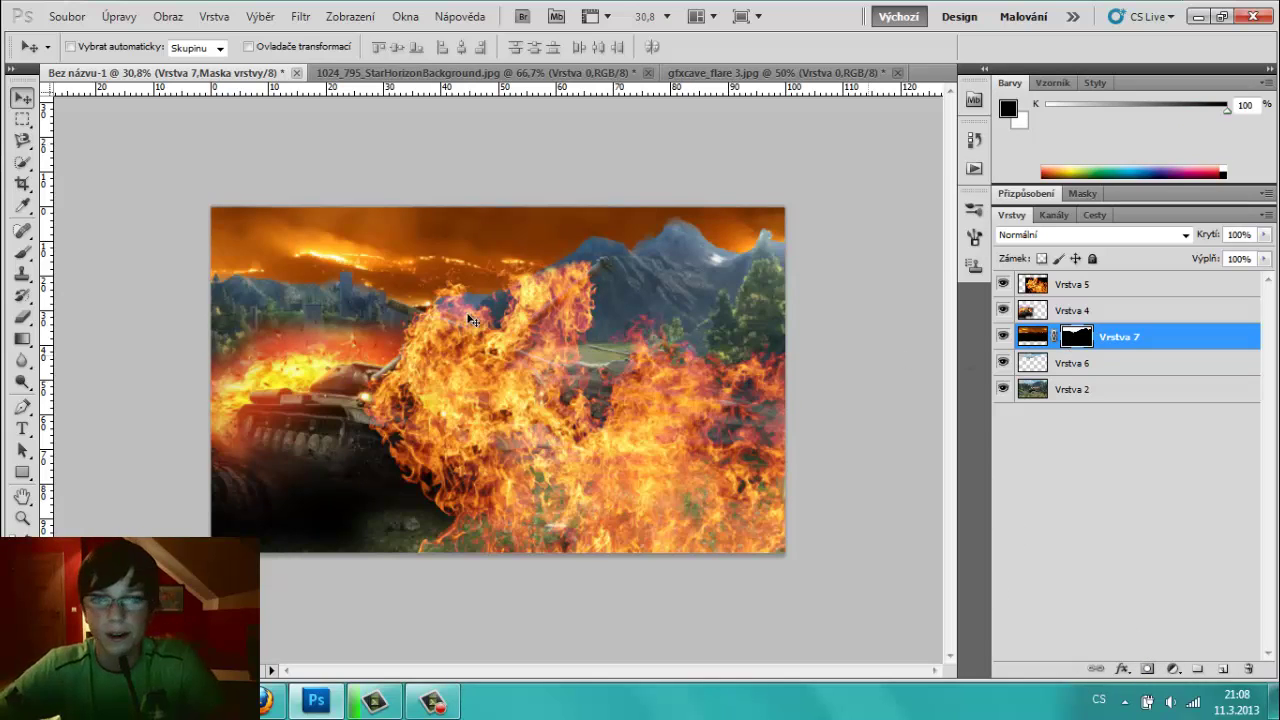
- Soft-paint Vrstva 7's mask at 35% to blend the left mountains, then apply the mask permanently
{"action": "left_click", "coordinate": [22, 251]}
{"action": "scroll", "coordinate": [243, 286], "scroll_direction": "up", "scroll_amount": 1}
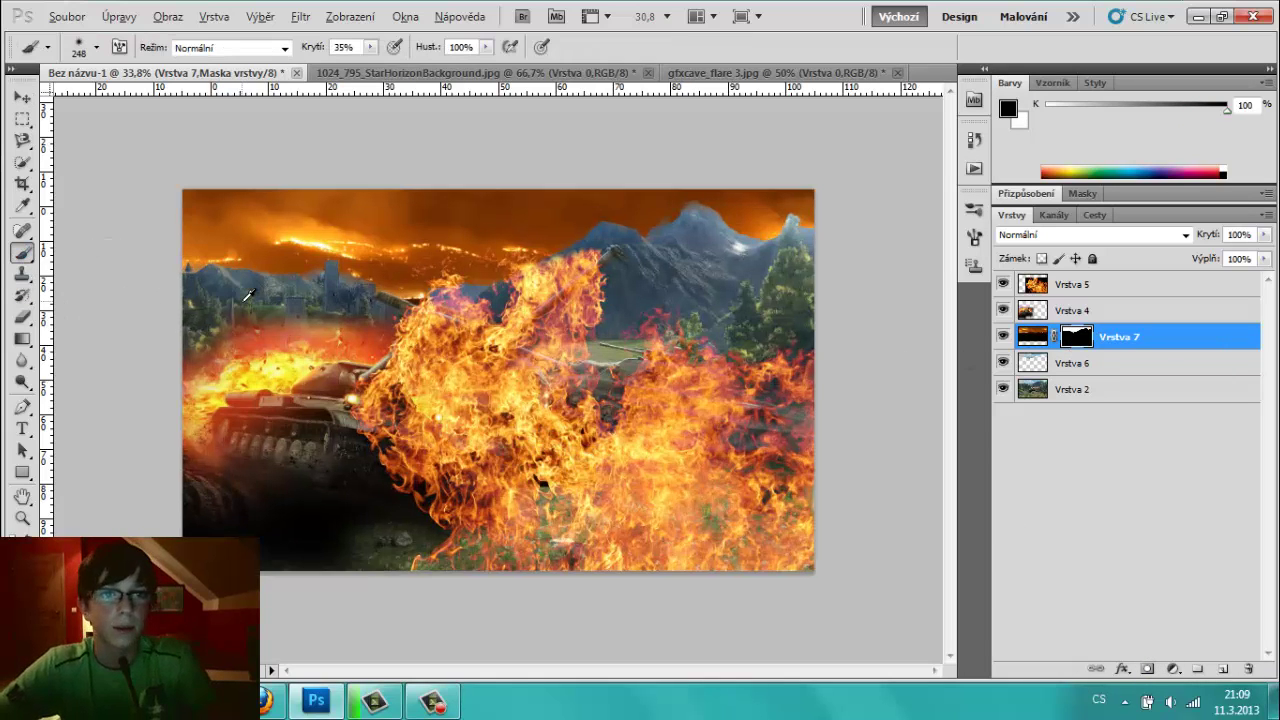
{"action": "scroll", "coordinate": [183, 272], "scroll_direction": "up", "scroll_amount": 1}
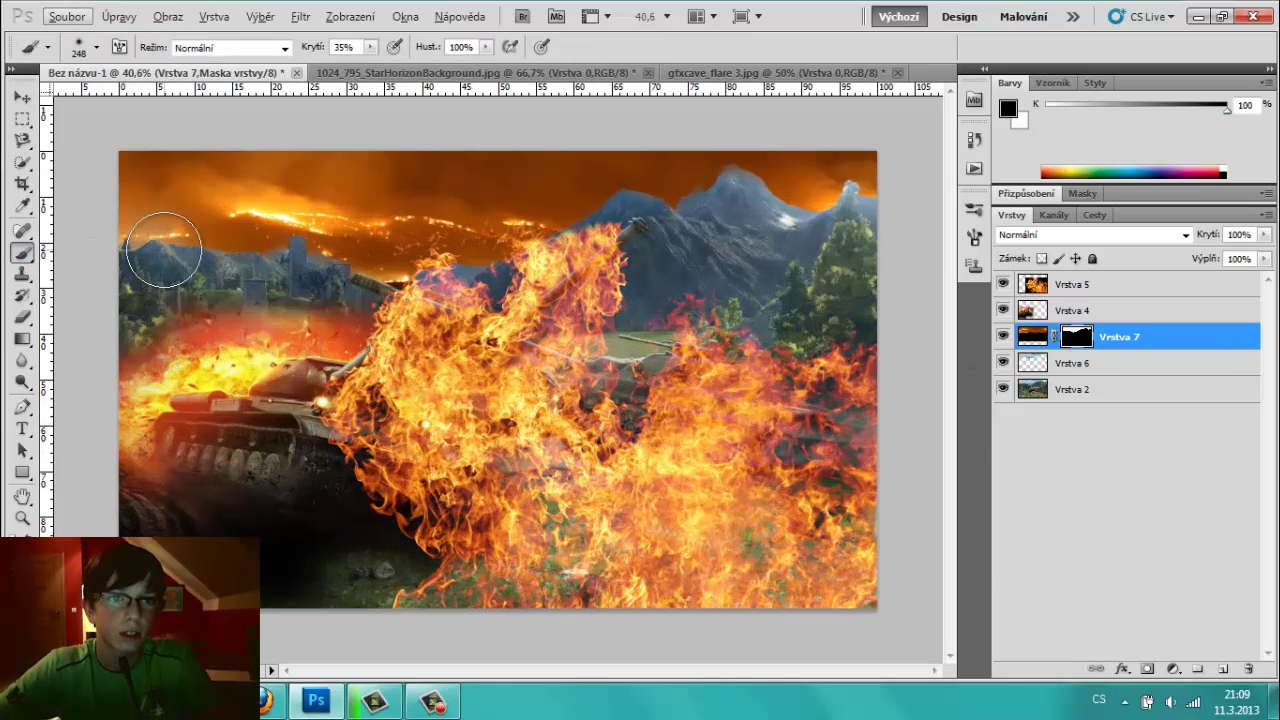
{"action": "left_click_drag", "start_coordinate": [183, 272], "coordinate": [197, 270]}
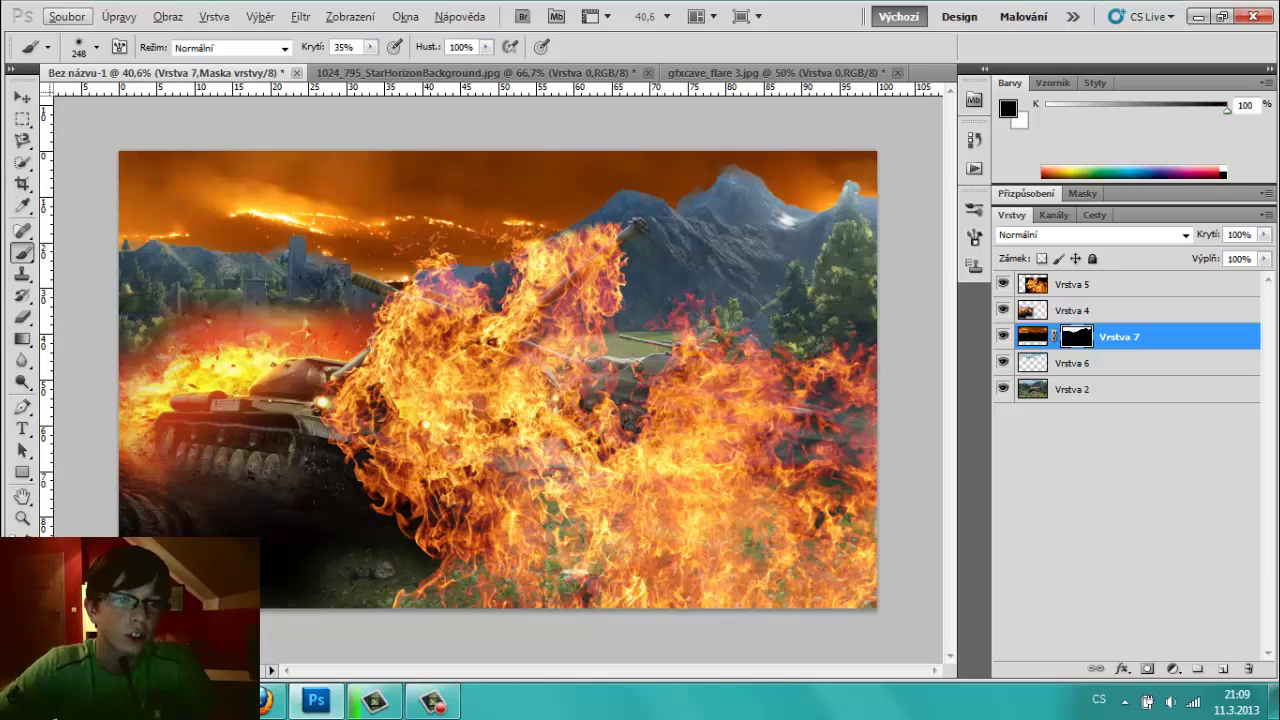
{"action": "left_click", "coordinate": [24, 520]}
{"action": "key", "text": "x"}
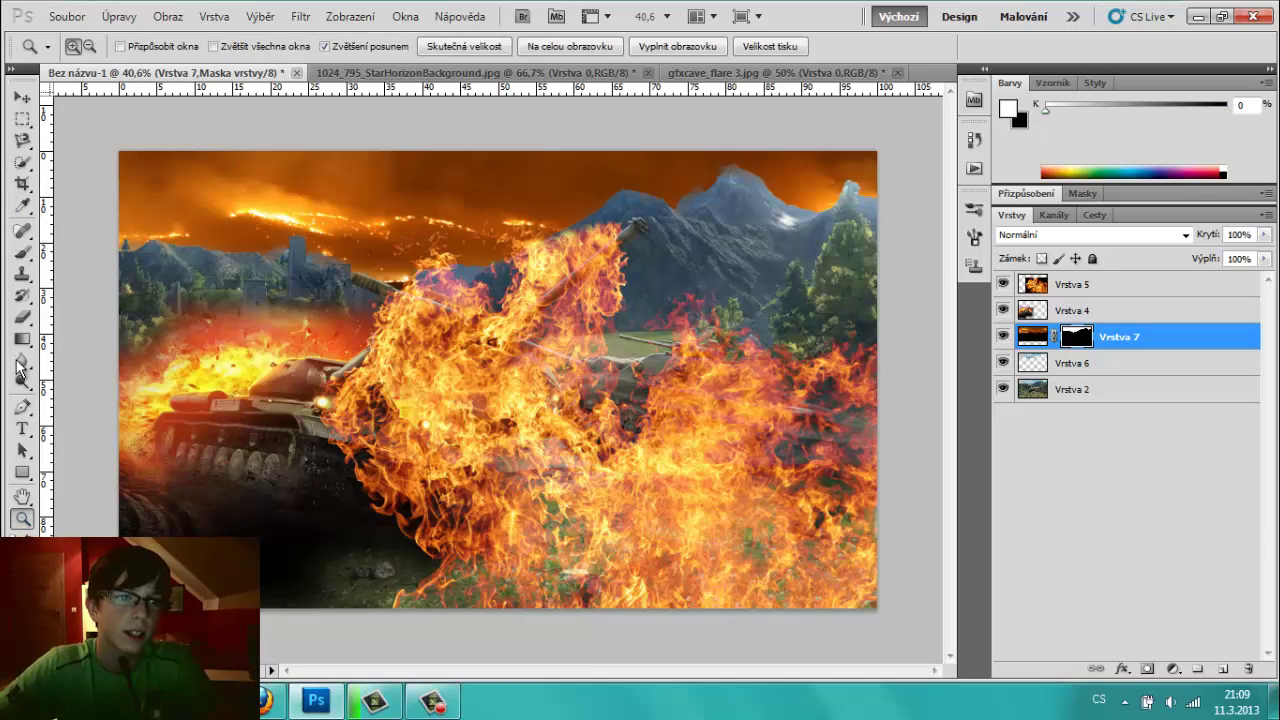
{"action": "left_click", "coordinate": [22, 251]}
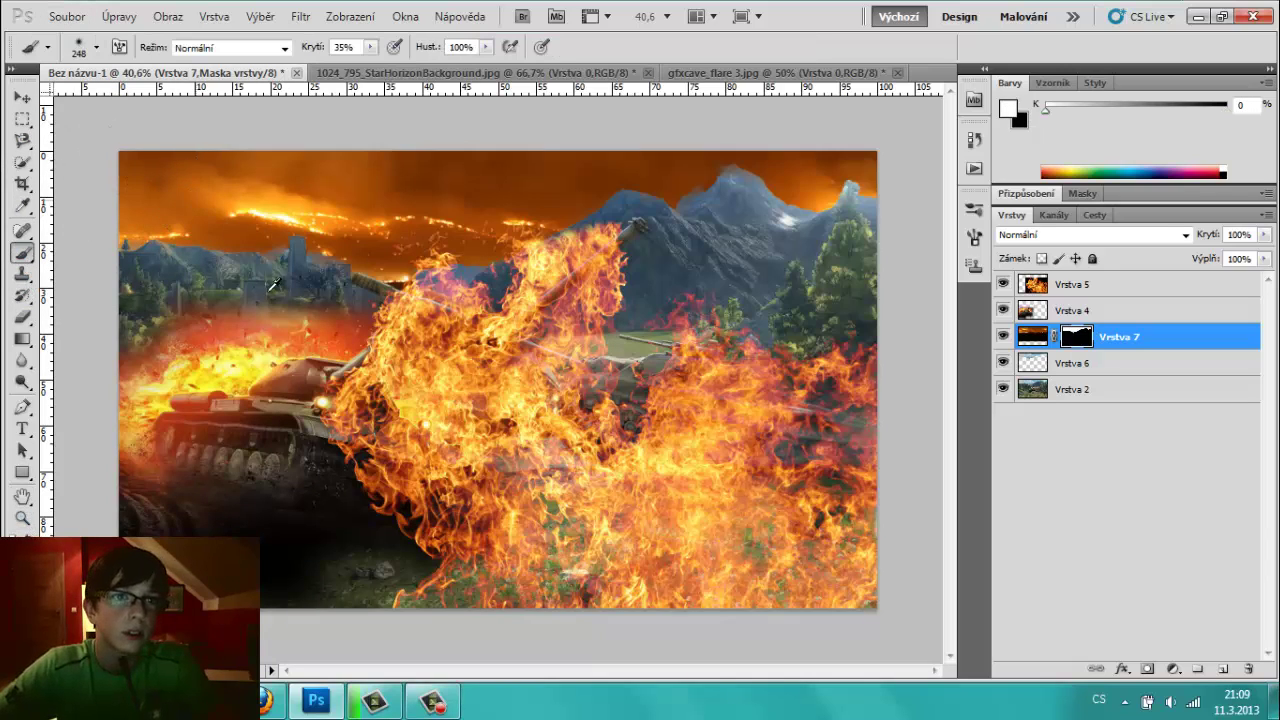
{"action": "mouse_move", "coordinate": [270, 290]}
{"action": "left_mouse_down"}
{"action": "mouse_move", "coordinate": [223, 285]}
{"action": "mouse_move", "coordinate": [240, 283]}
{"action": "left_mouse_up"}
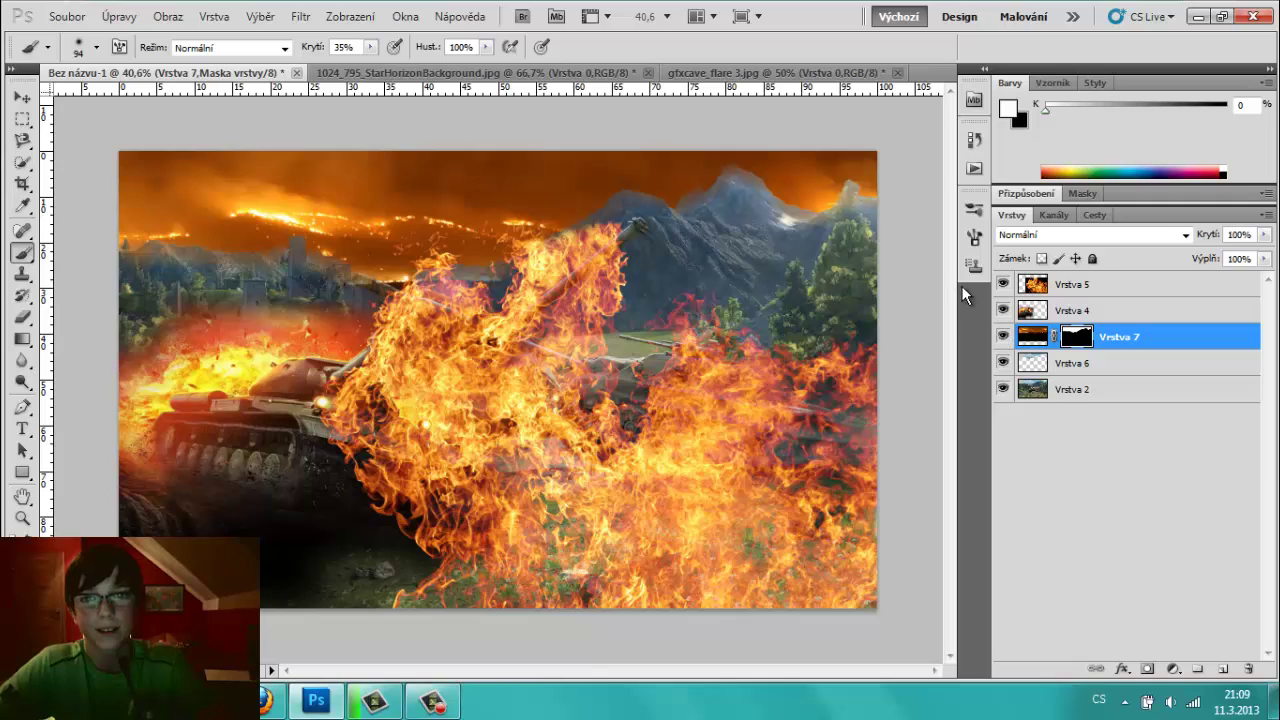
{"action": "right_click", "coordinate": [1088, 343]}
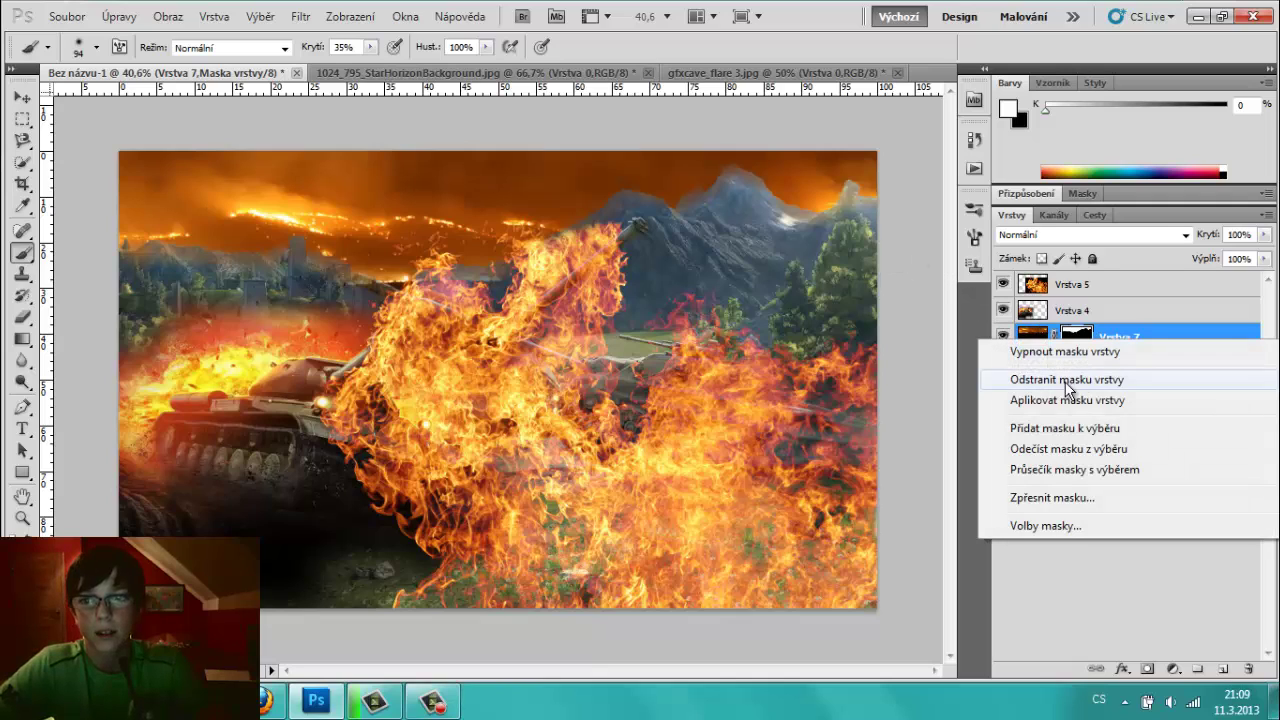
{"action": "left_click", "coordinate": [1062, 404]}
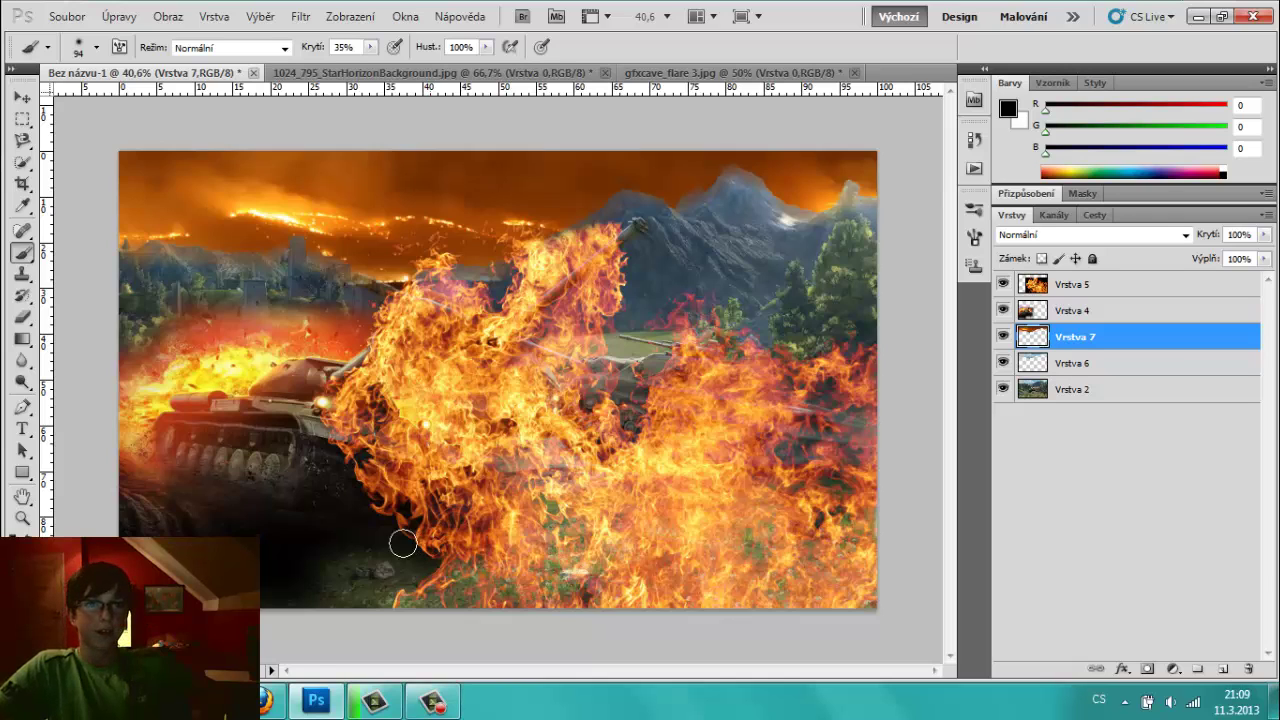
{"action": "left_click", "coordinate": [282, 710]}
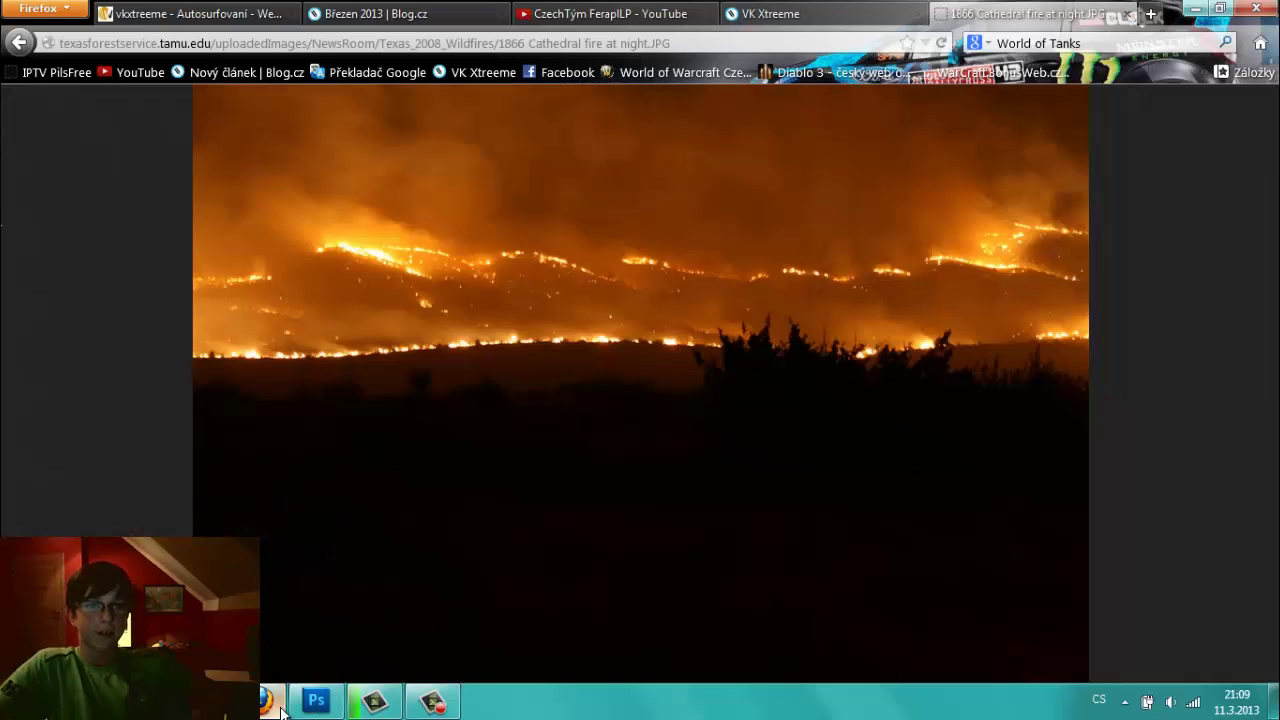
{"action": "left_click", "coordinate": [20, 43]}
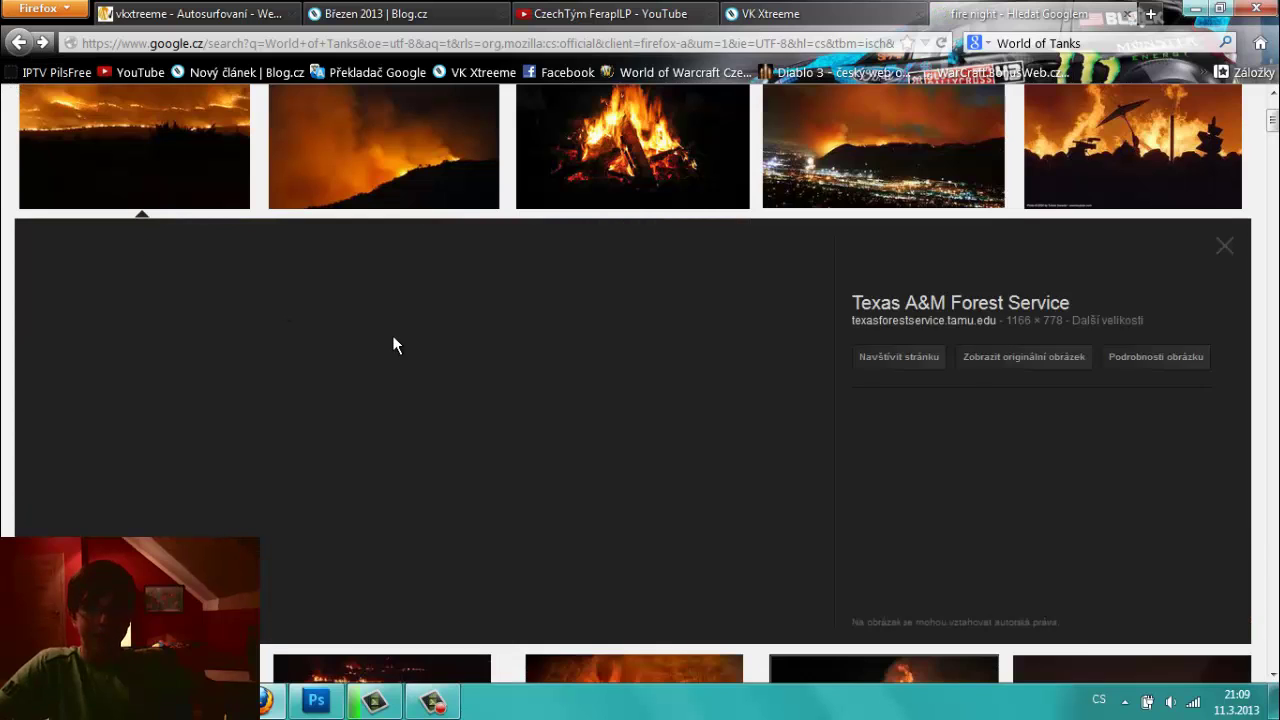
{"action": "scroll", "coordinate": [390, 344], "scroll_direction": "down", "scroll_amount": 5}
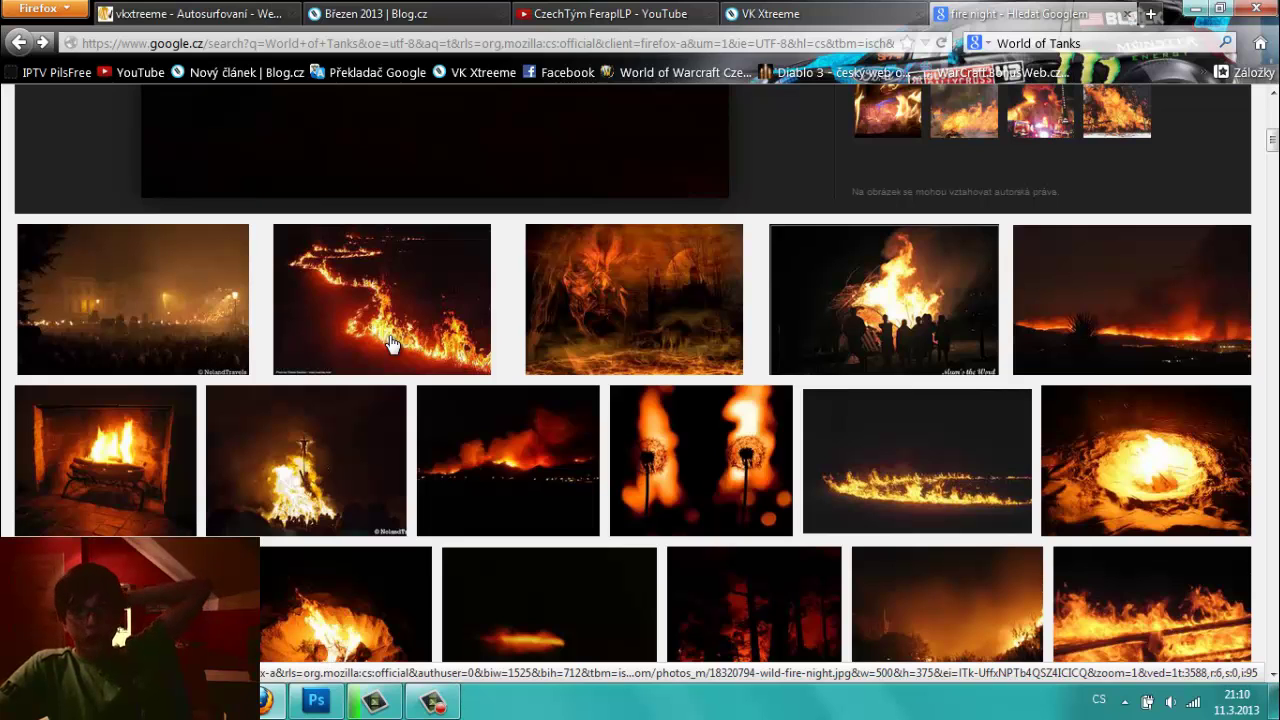
{"action": "scroll", "coordinate": [390, 344], "scroll_direction": "down", "scroll_amount": 5}
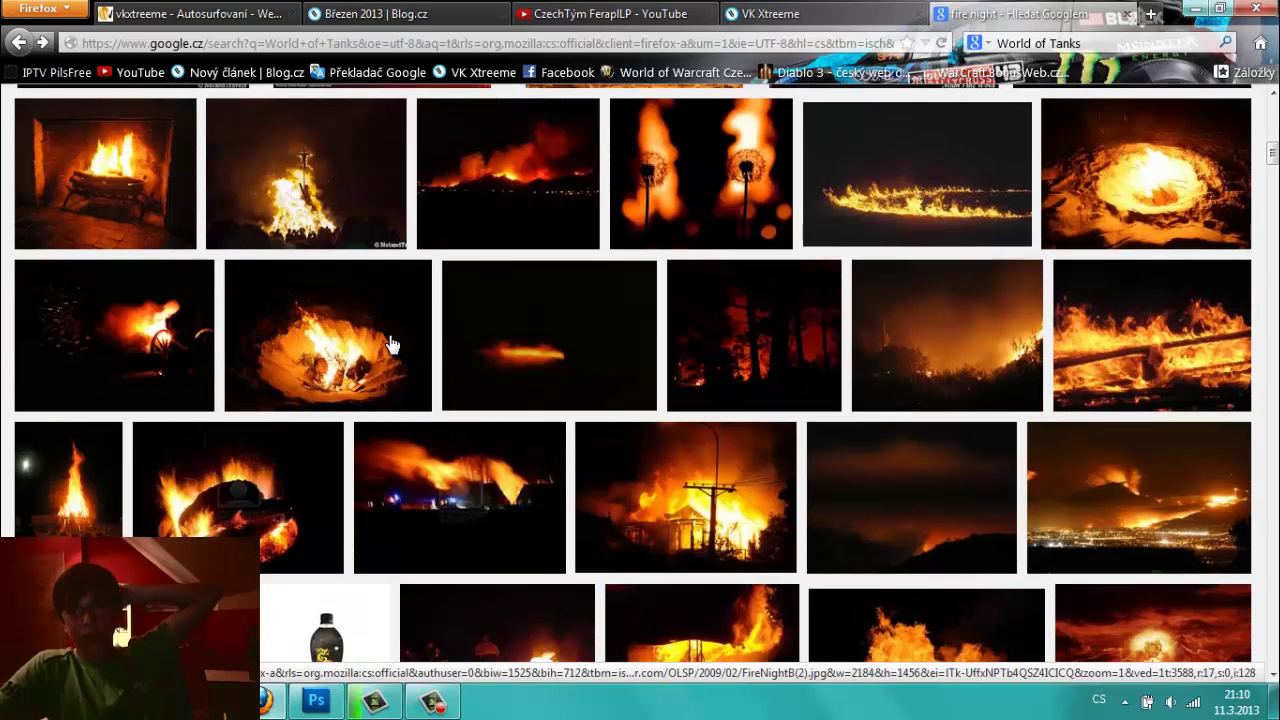
{"action": "scroll", "coordinate": [390, 344], "scroll_direction": "up", "scroll_amount": 3}
{"action": "scroll", "coordinate": [390, 344], "scroll_direction": "up", "scroll_amount": 10}
{"action": "scroll", "coordinate": [390, 344], "scroll_direction": "up", "scroll_amount": 2}
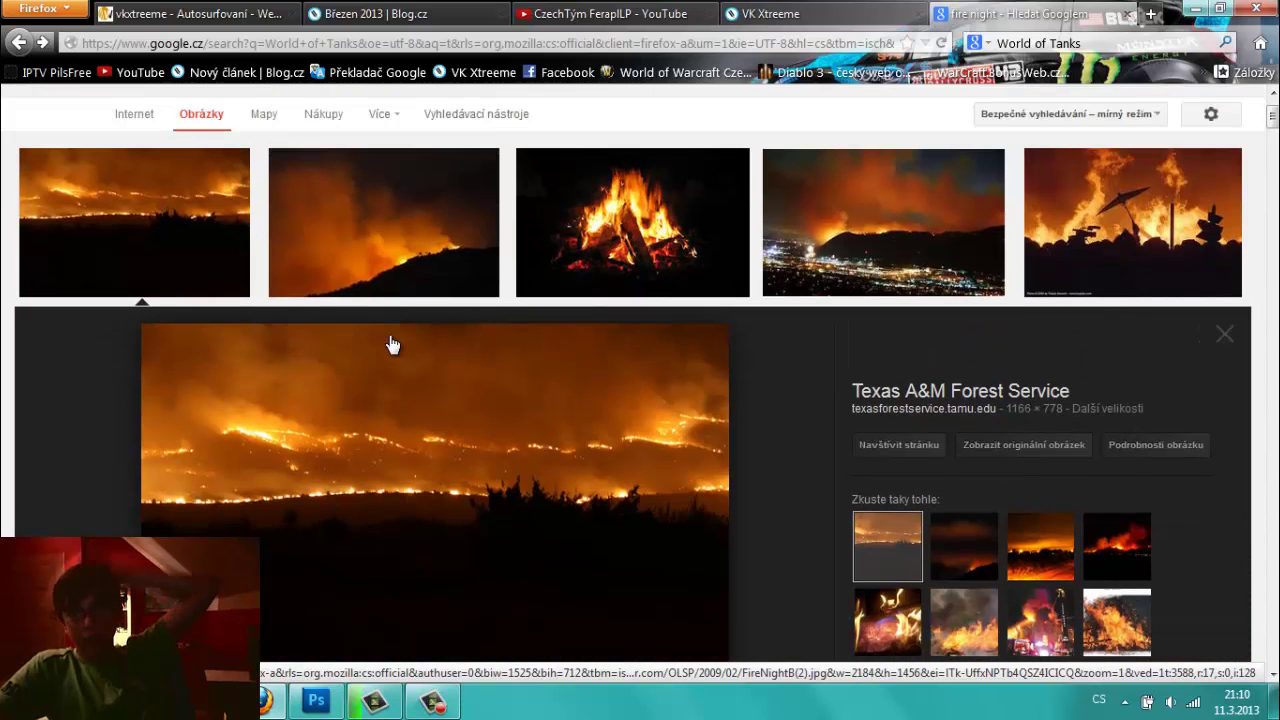
{"action": "left_click", "coordinate": [316, 701]}
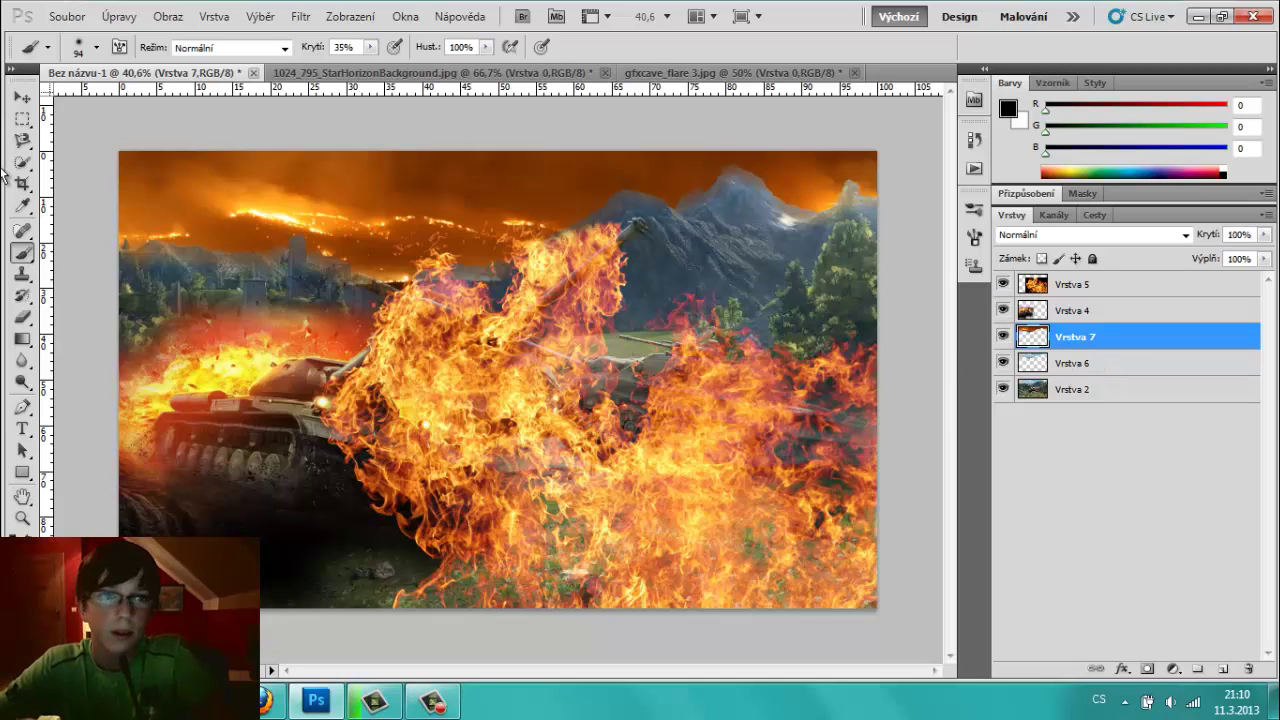
- Reposition the fiery sky and lower the Vrstva 5 flames to reveal the second tank
{"action": "left_click", "coordinate": [29, 100]}
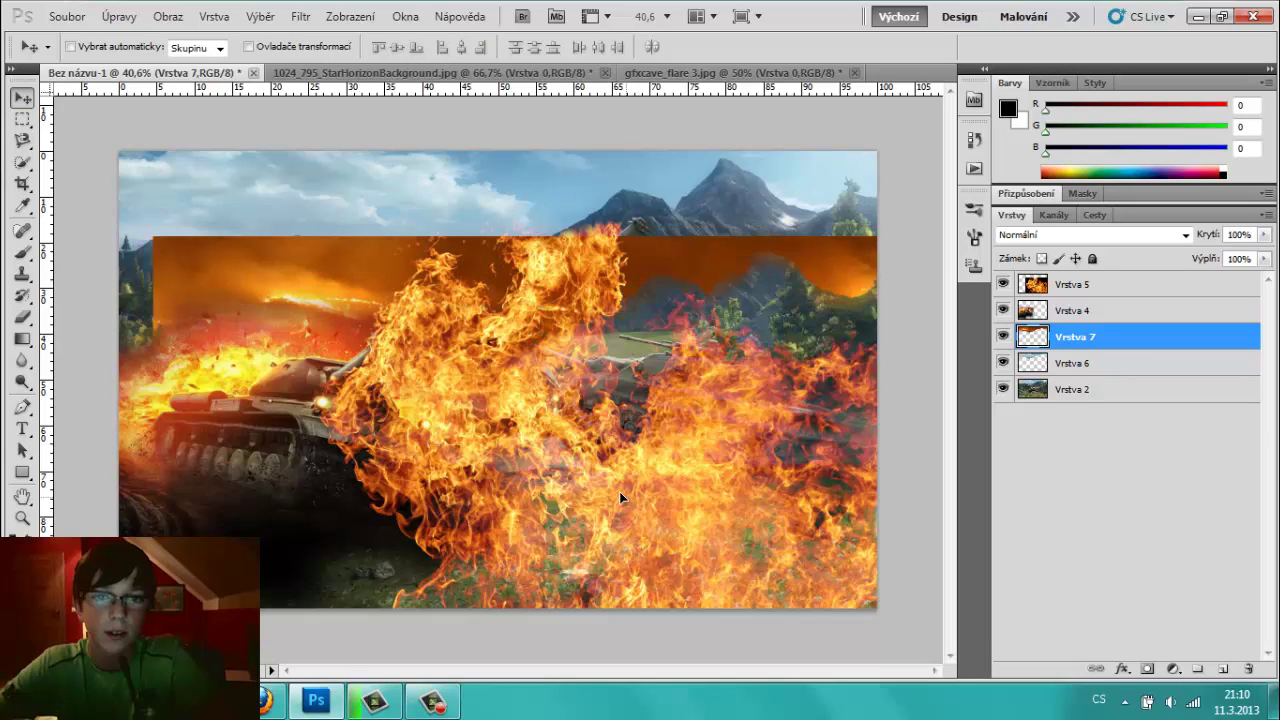
{"action": "left_click_drag", "start_coordinate": [619, 491], "coordinate": [619, 405]}
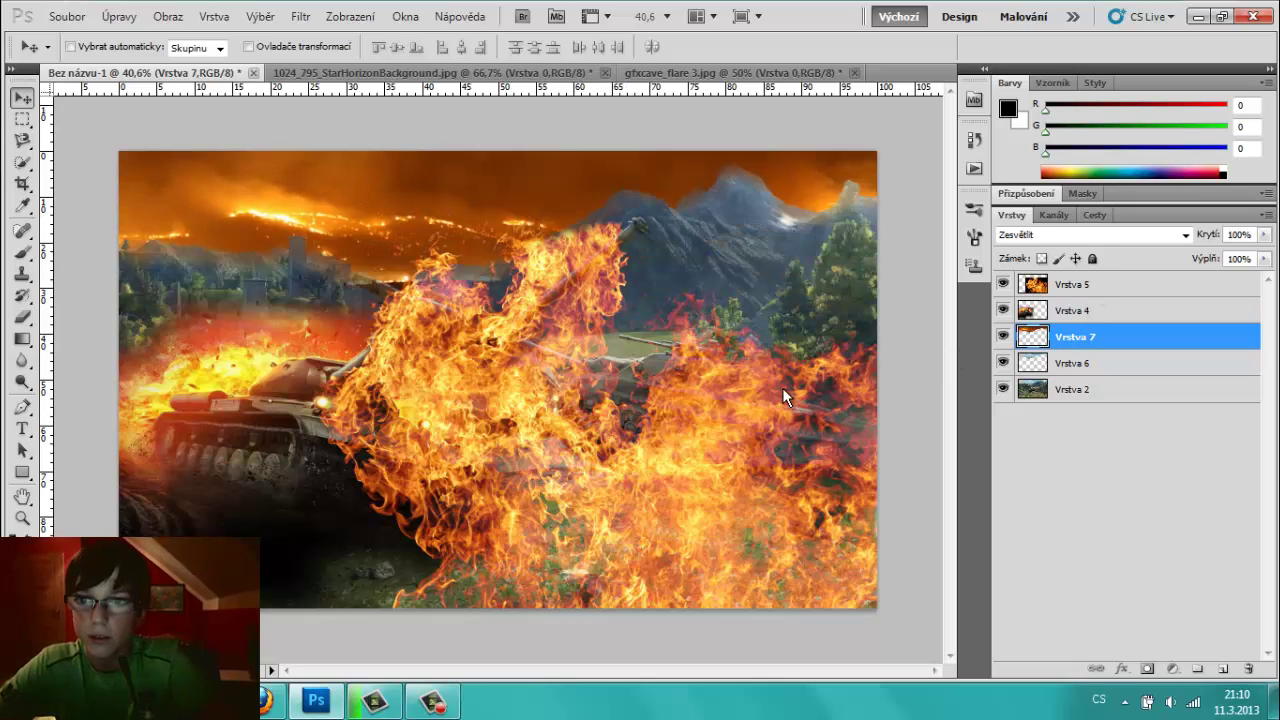
{"action": "left_click", "coordinate": [1075, 284]}
{"action": "mouse_move", "coordinate": [653, 505]}
{"action": "left_mouse_down"}
{"action": "mouse_move", "coordinate": [660, 601]}
{"action": "mouse_move", "coordinate": [747, 580]}
{"action": "mouse_move", "coordinate": [698, 575]}
{"action": "left_mouse_up"}
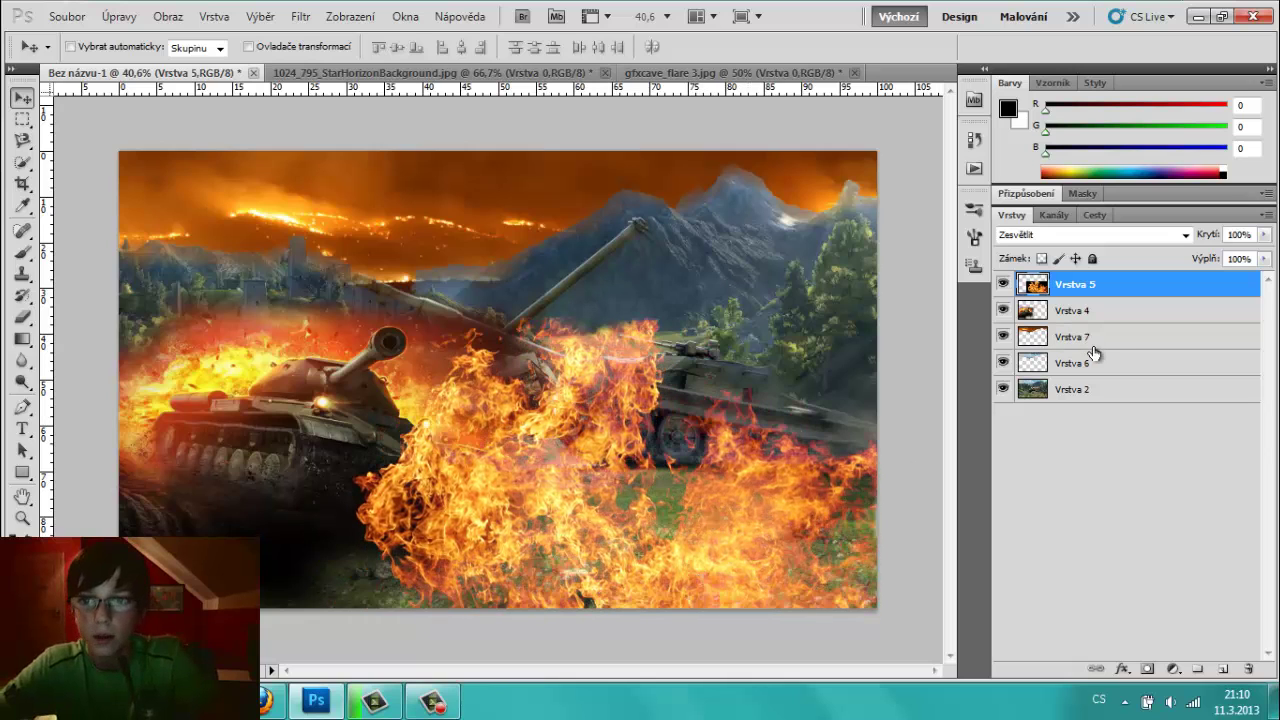
- Get rid of the leftover layer Vrstva 6
{"action": "left_click", "coordinate": [1080, 392]}
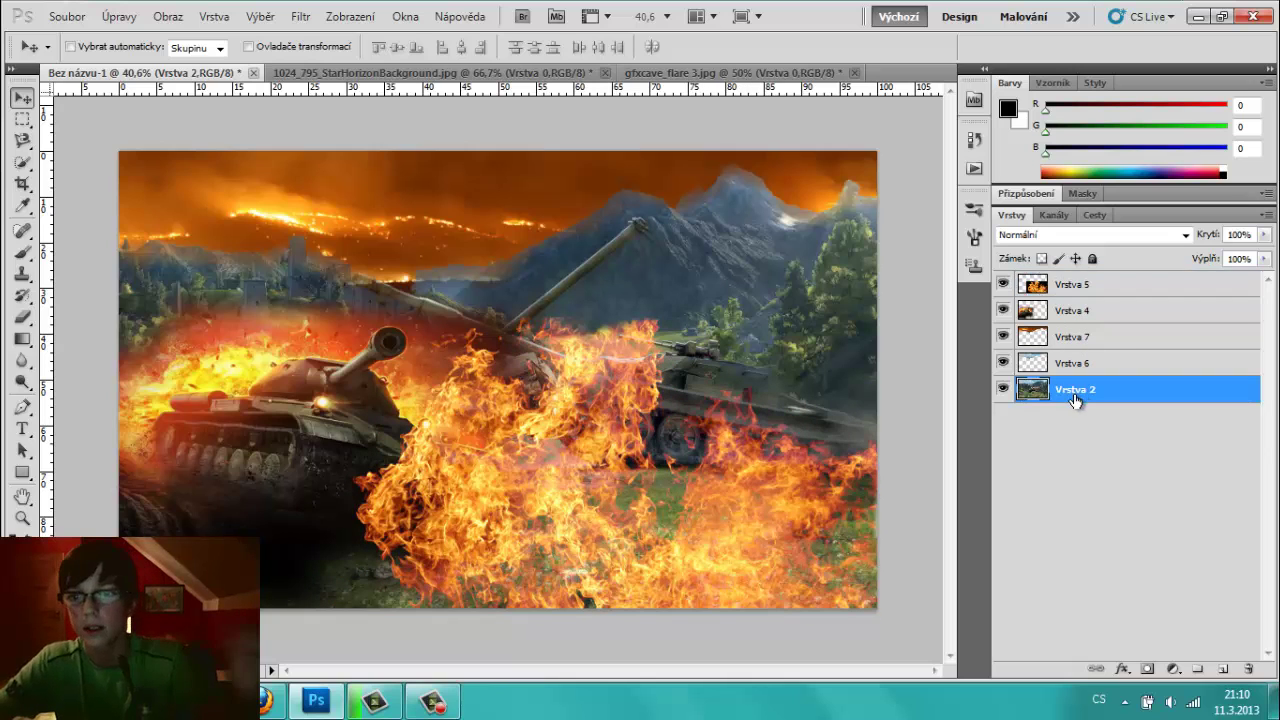
{"action": "left_click", "coordinate": [1134, 363]}
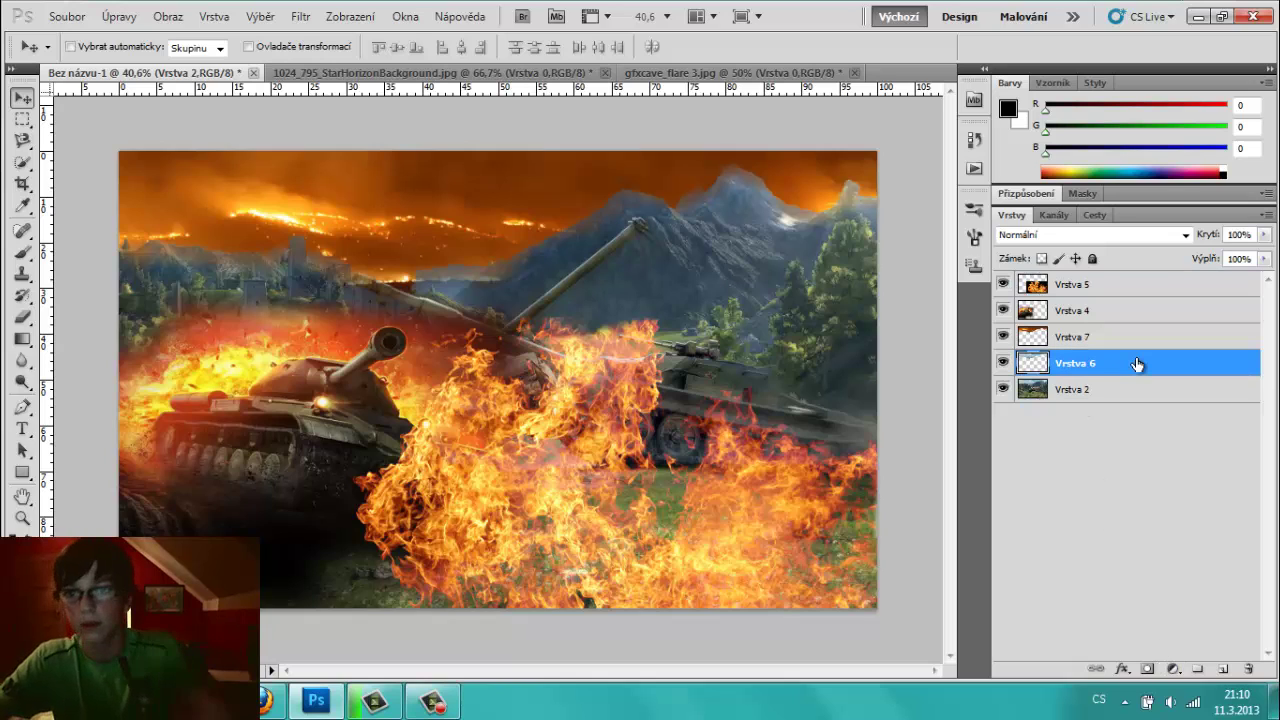
{"action": "key", "text": "ctrl+e"}
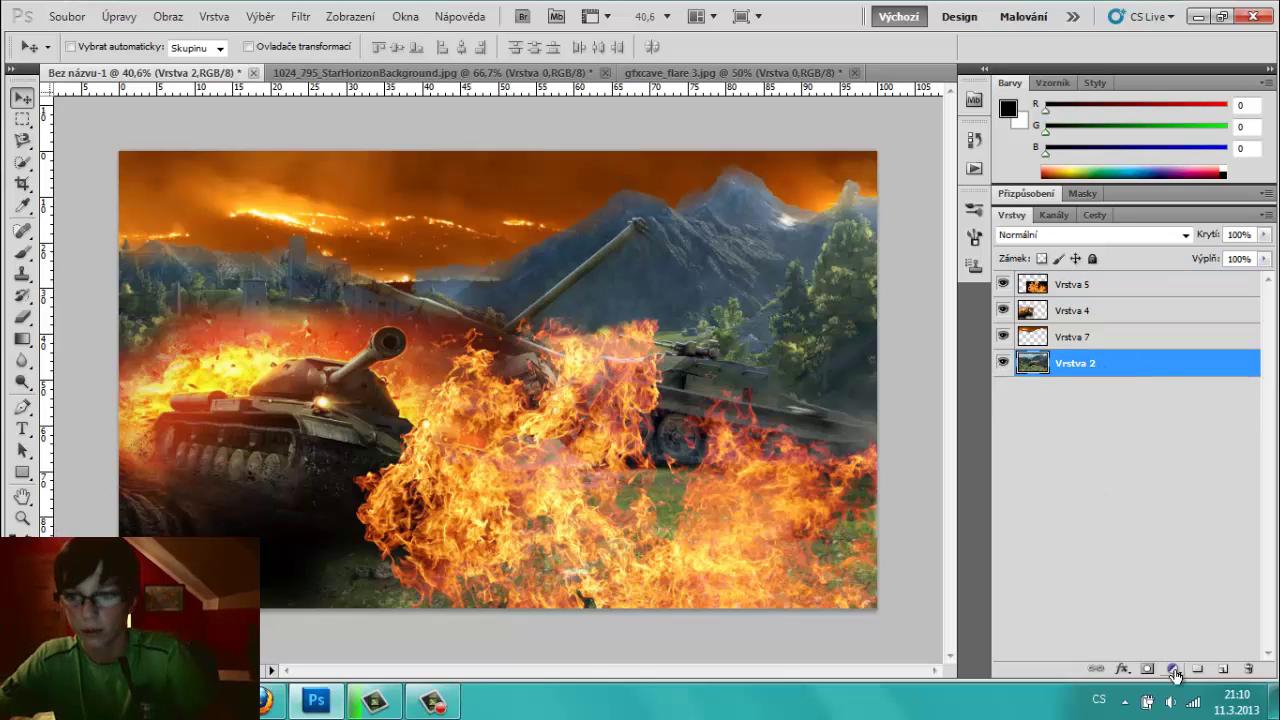
- Add a Vyvážení barev (Color Balance) adjustment layer, discarding a trial Brightness/Contrast one
{"action": "left_click", "coordinate": [1172, 670]}
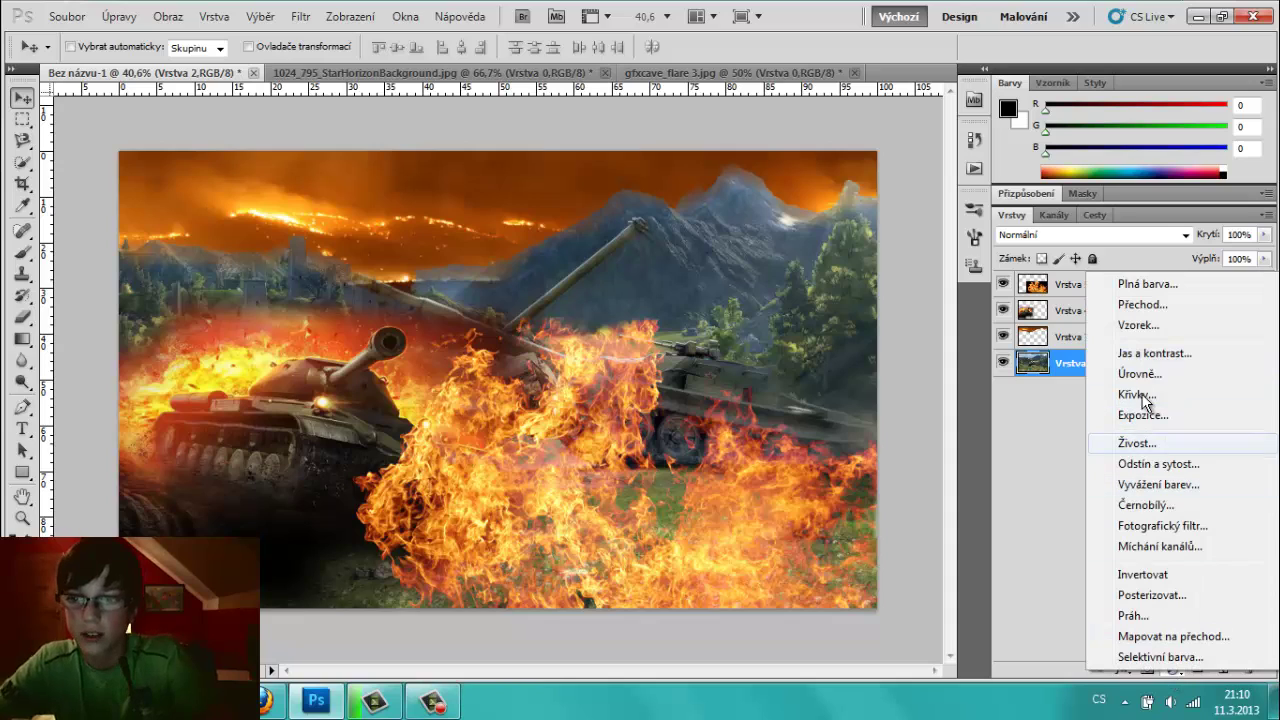
{"action": "left_click", "coordinate": [1142, 358]}
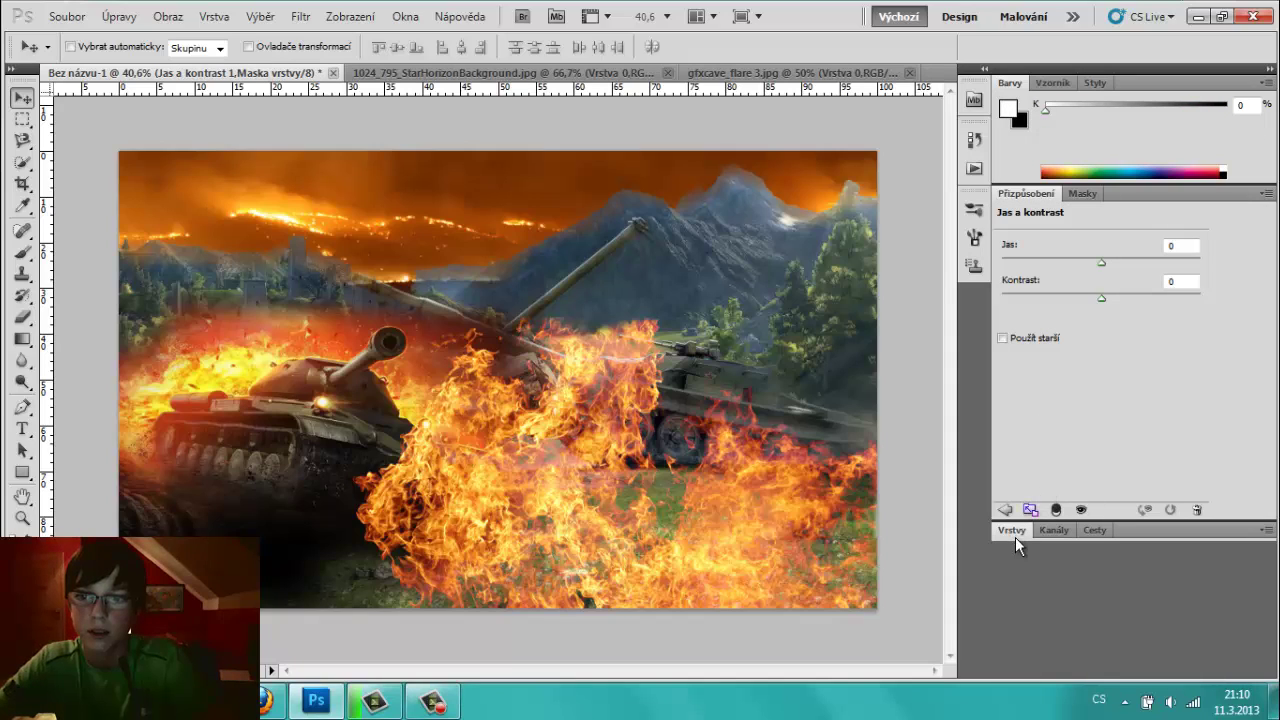
{"action": "left_click", "coordinate": [1011, 533]}
{"action": "key", "text": "Delete"}
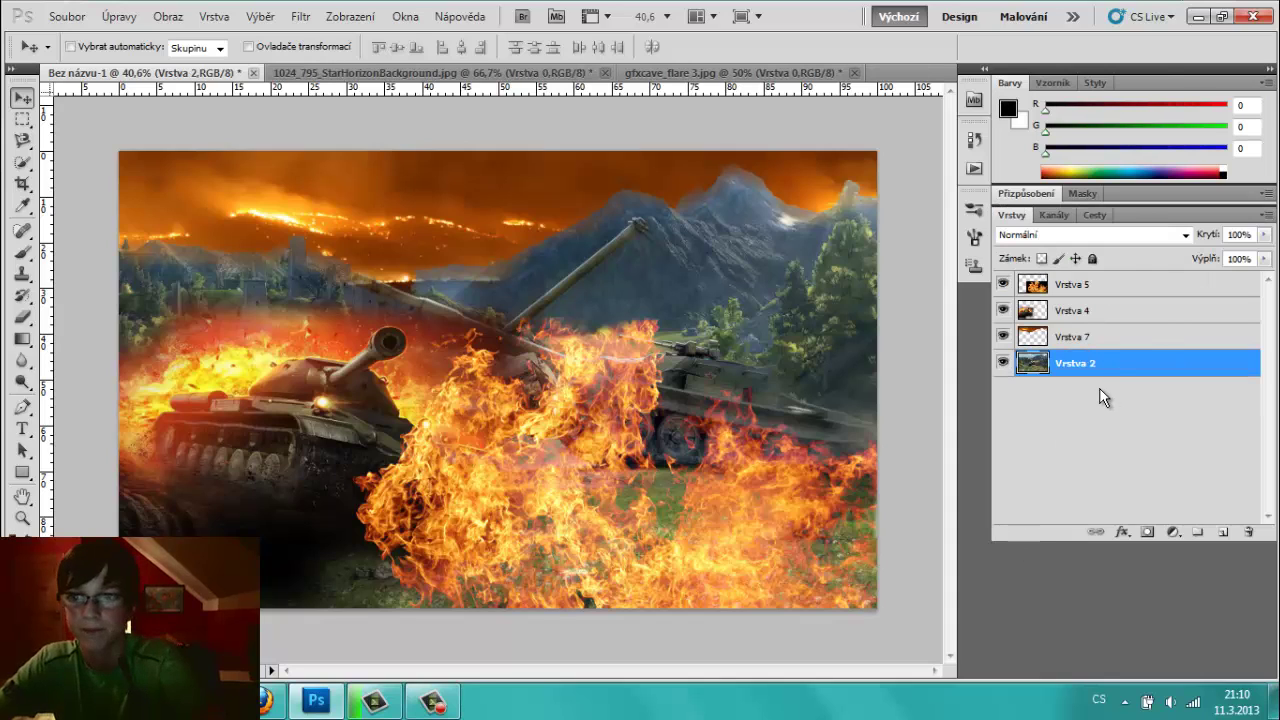
{"action": "left_click", "coordinate": [1177, 669]}
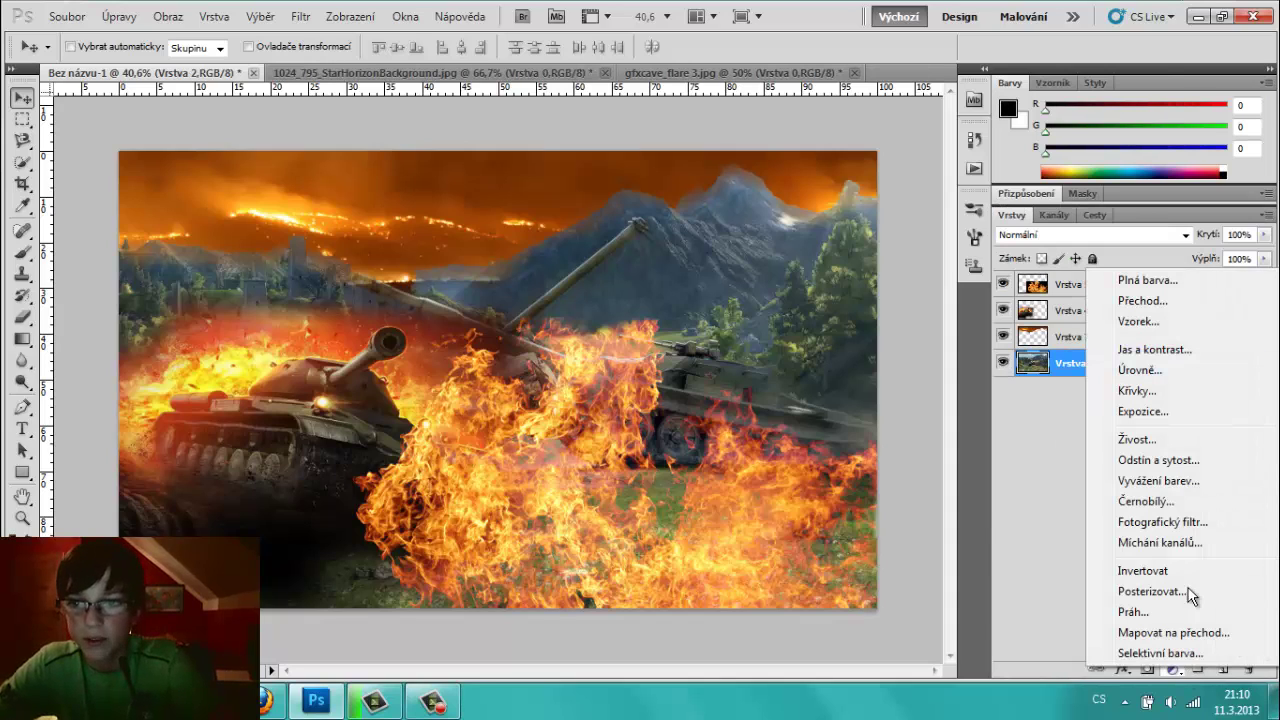
{"action": "left_click", "coordinate": [1167, 482]}
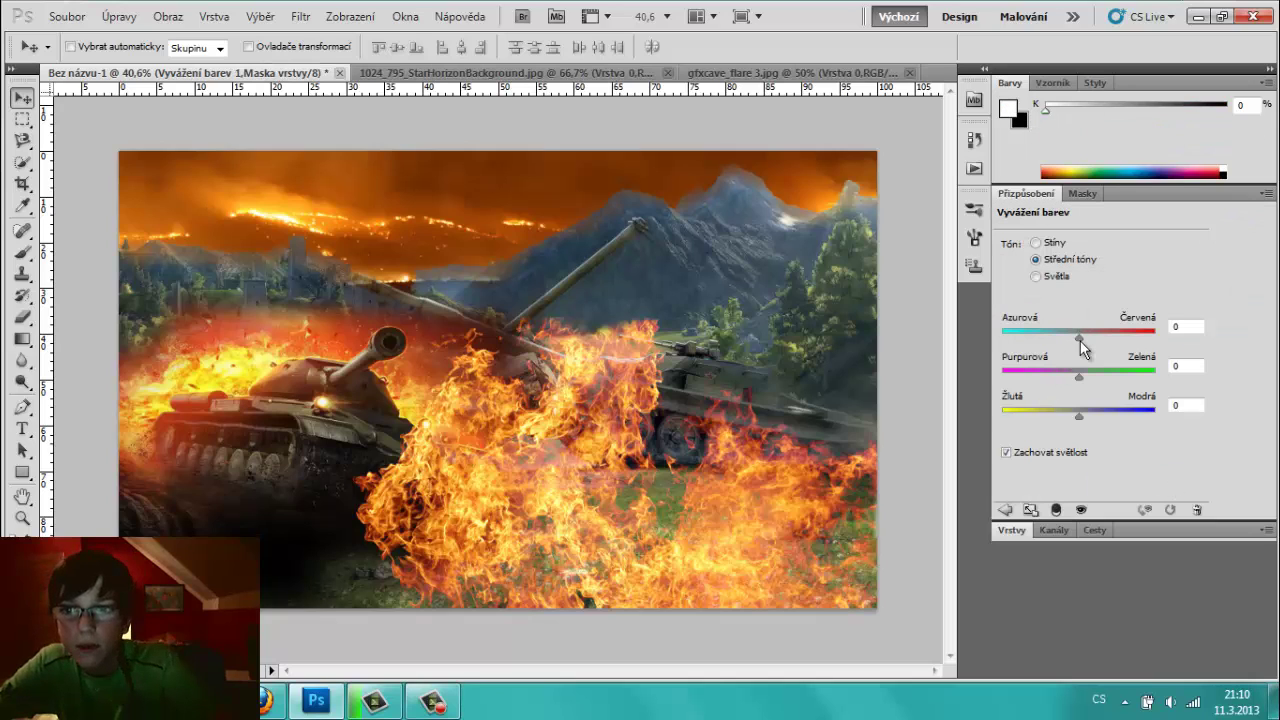
- Set midtone Color Balance to Cyan–Red +72, Magenta–Green 0, Yellow–Blue −9
{"action": "left_click_drag", "start_coordinate": [1080, 340], "coordinate": [1126, 342]}
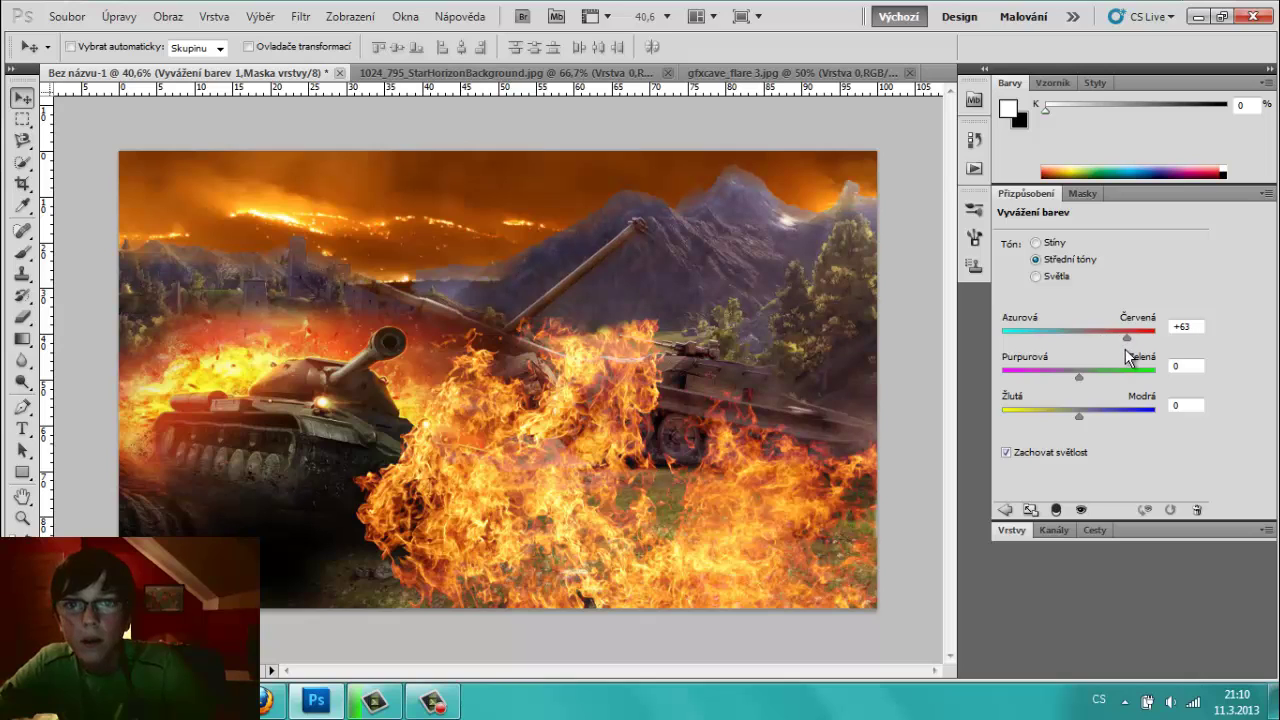
{"action": "mouse_move", "coordinate": [1081, 378]}
{"action": "left_mouse_down"}
{"action": "mouse_move", "coordinate": [1058, 377]}
{"action": "mouse_move", "coordinate": [1113, 379]}
{"action": "mouse_move", "coordinate": [1077, 382]}
{"action": "left_mouse_up"}
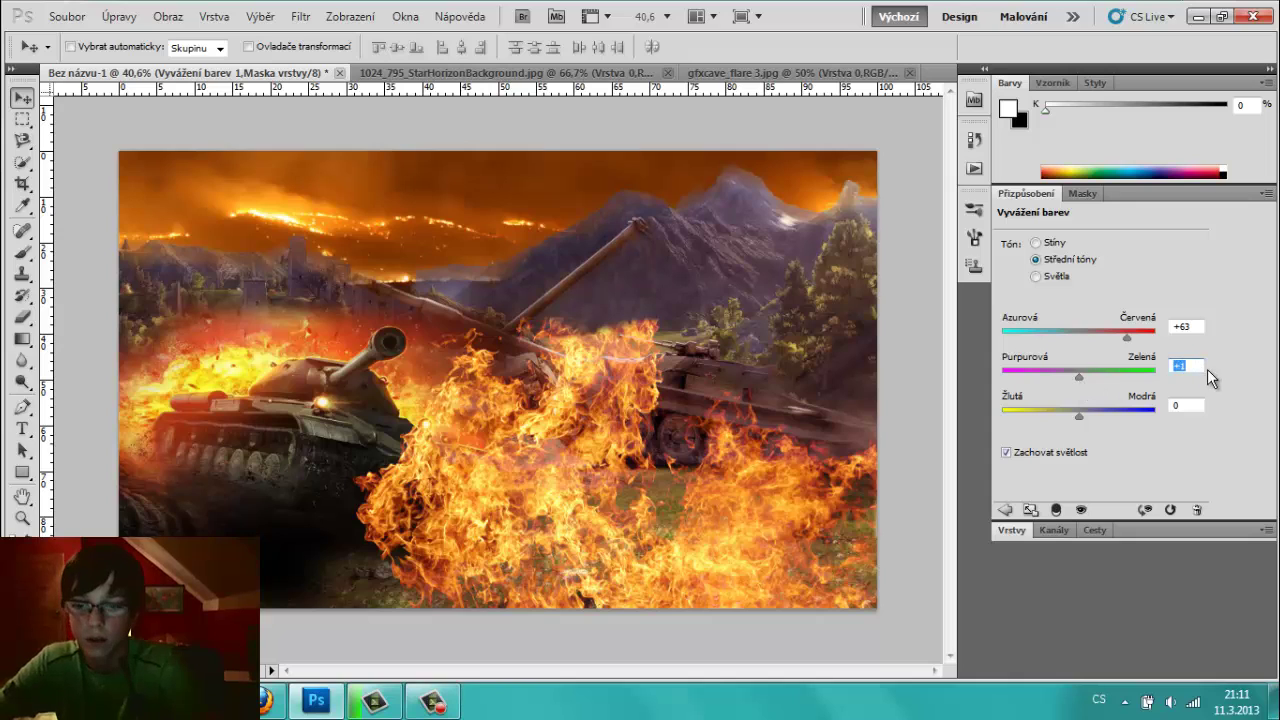
{"action": "type", "text": "0"}
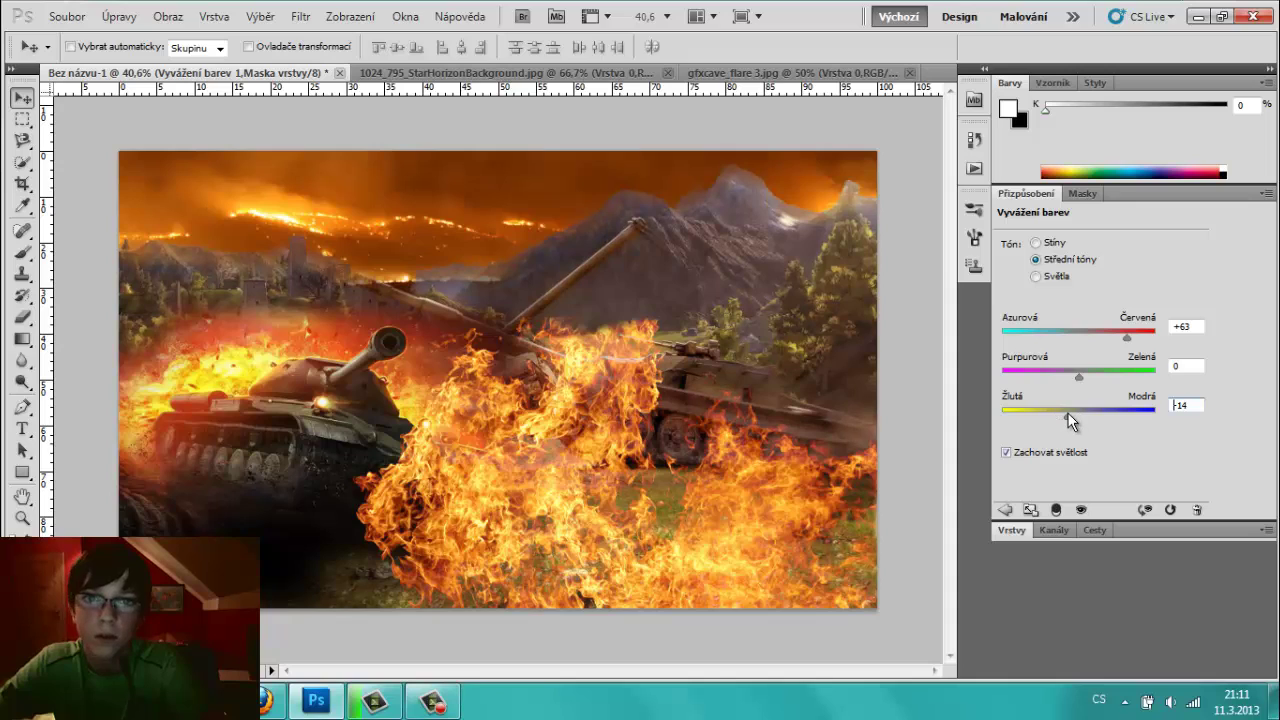
{"action": "left_click_drag", "start_coordinate": [1067, 414], "coordinate": [1072, 414]}
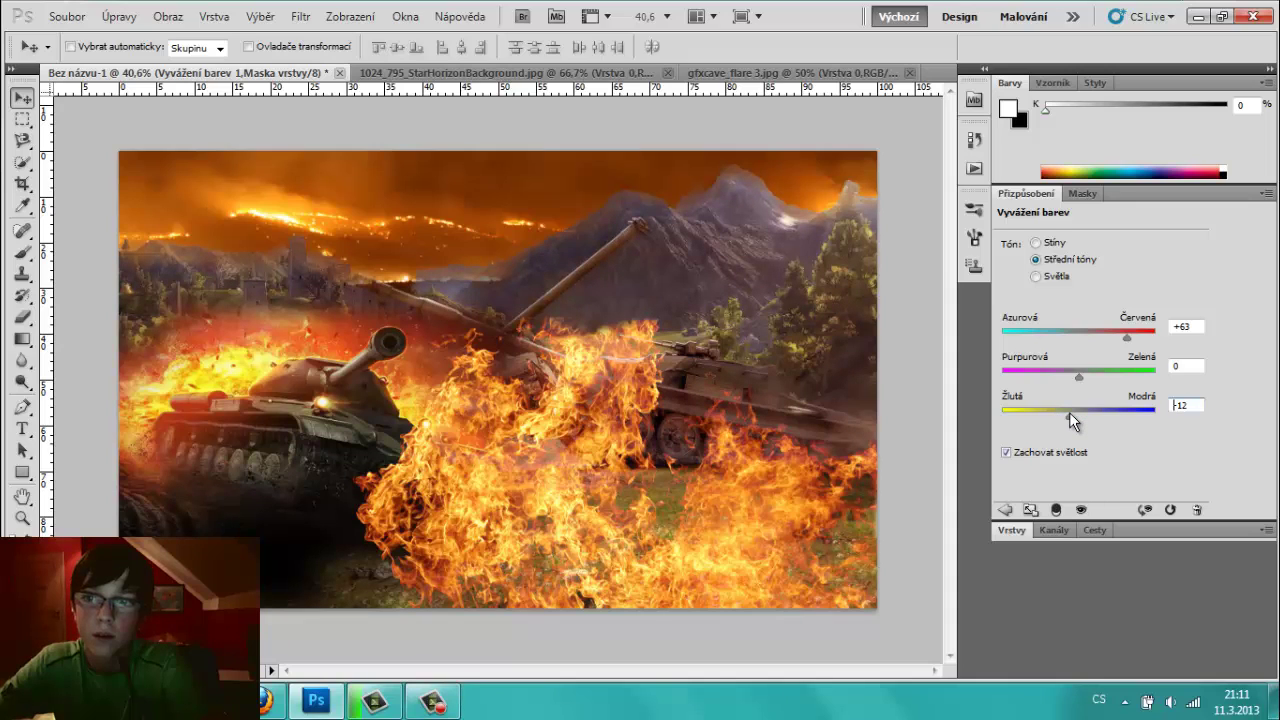
{"action": "left_click_drag", "start_coordinate": [1069, 412], "coordinate": [1071, 415]}
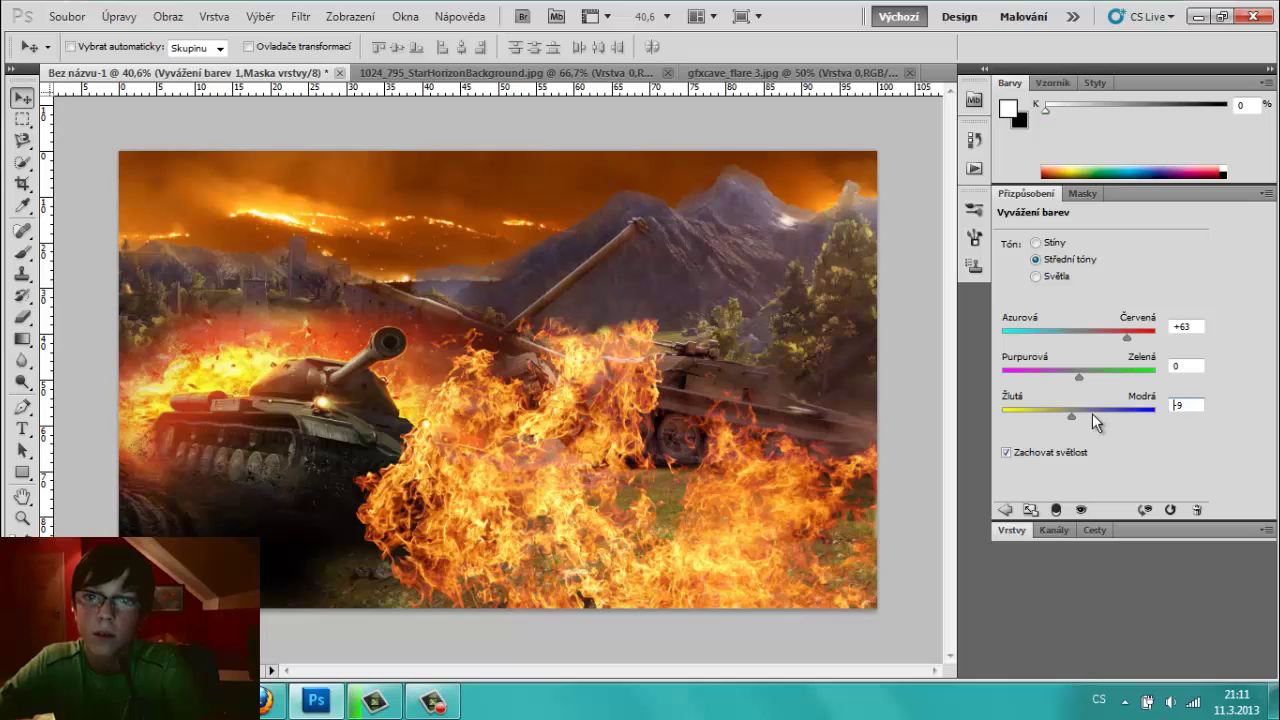
{"action": "left_click_drag", "start_coordinate": [1125, 339], "coordinate": [1133, 339]}
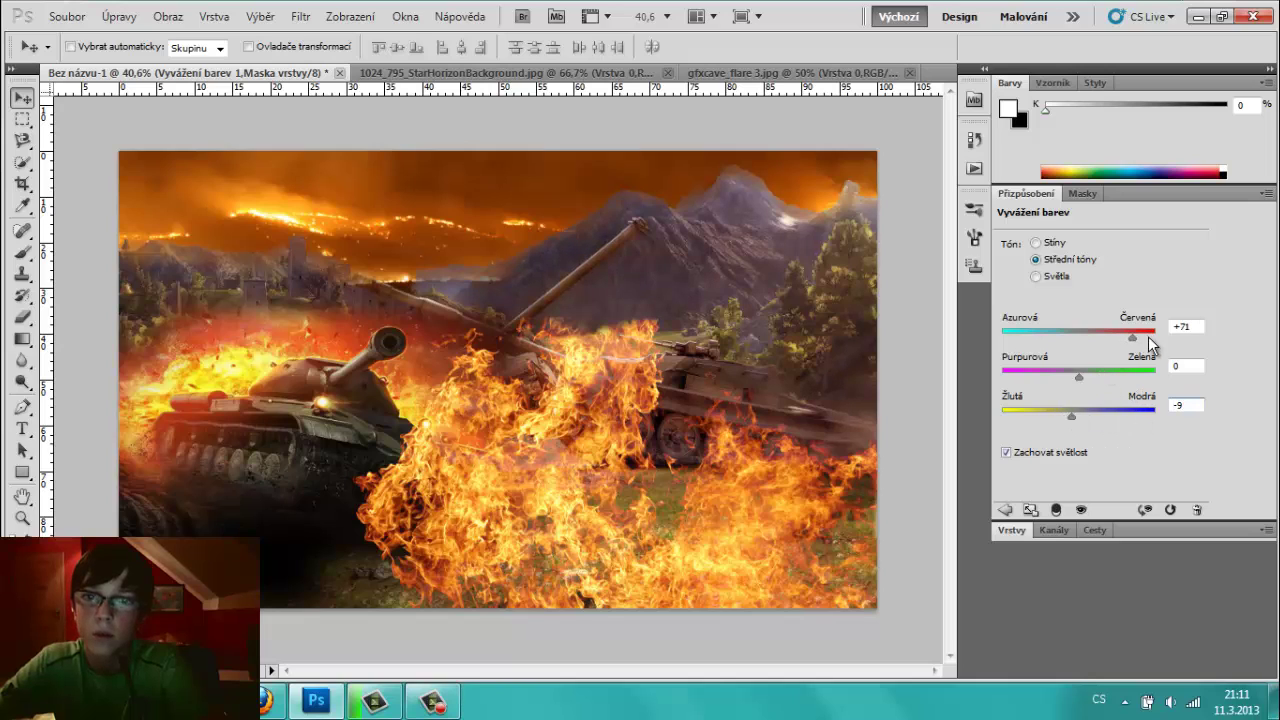
{"action": "left_click", "coordinate": [1148, 338]}
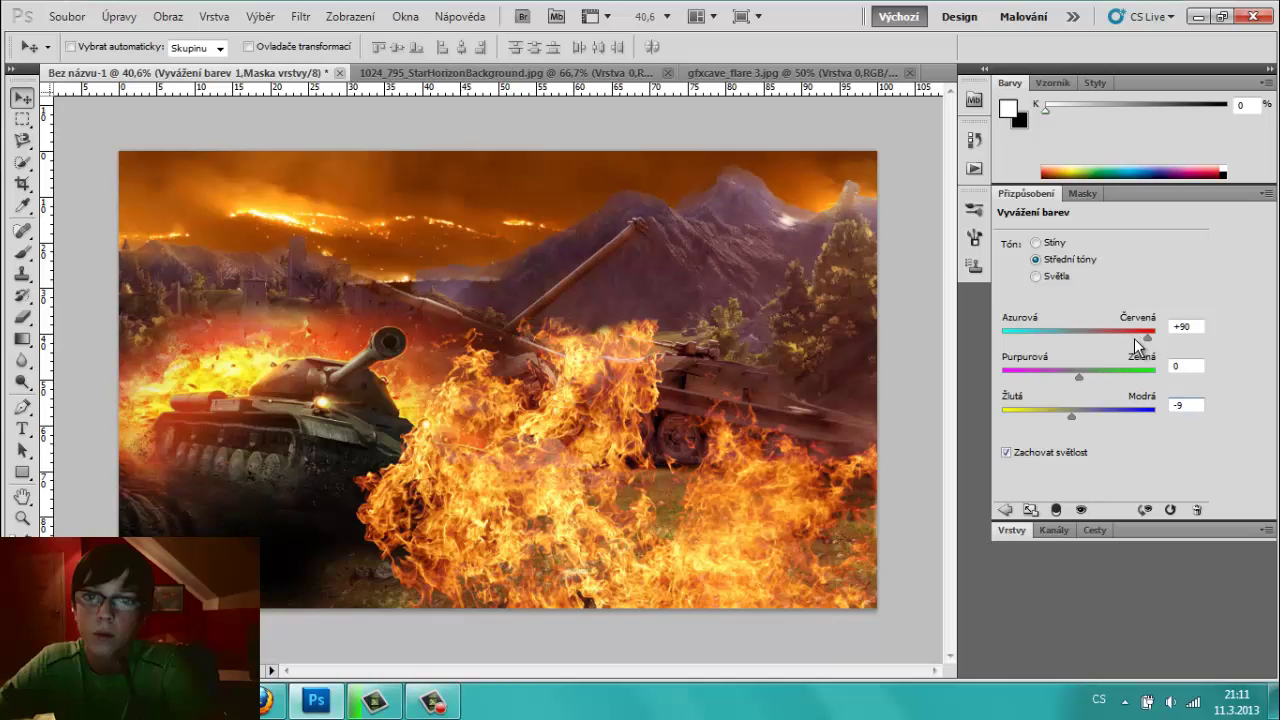
{"action": "left_click", "coordinate": [1028, 530]}
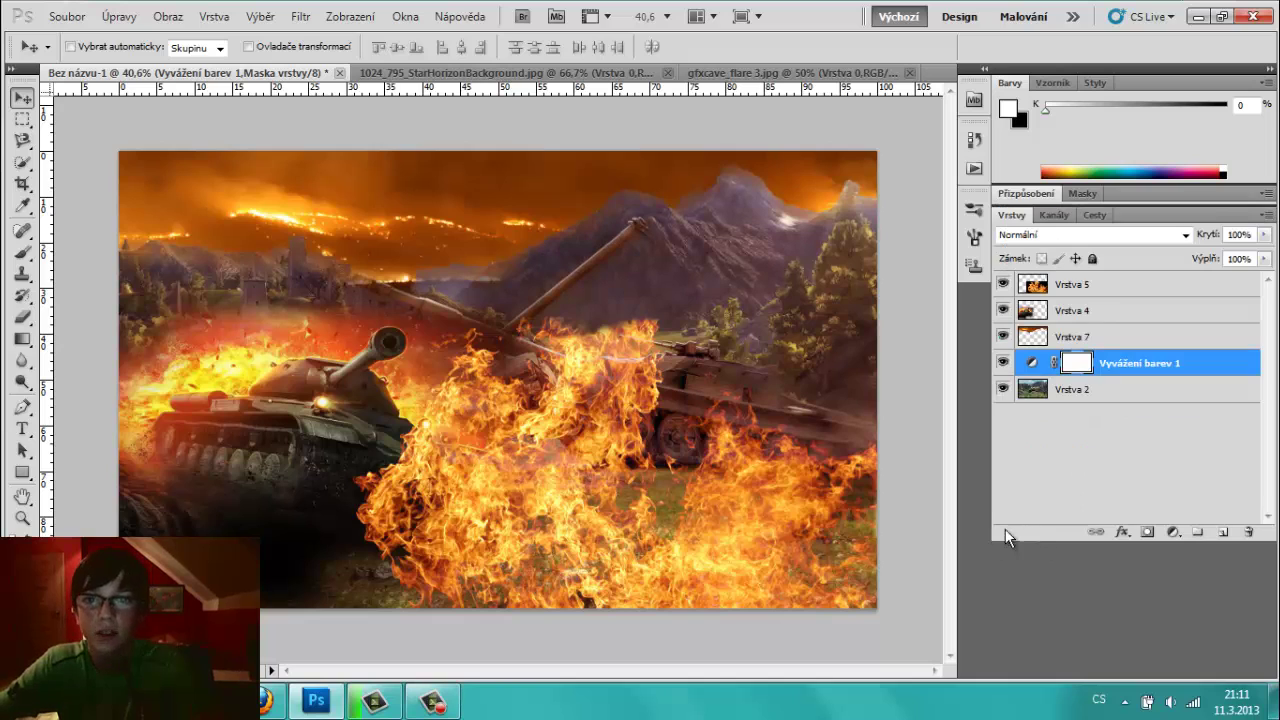
{"action": "left_click", "coordinate": [313, 703]}
- Change the Google Images query to just 'fire' and run the search
{"action": "left_click", "coordinate": [239, 146]}
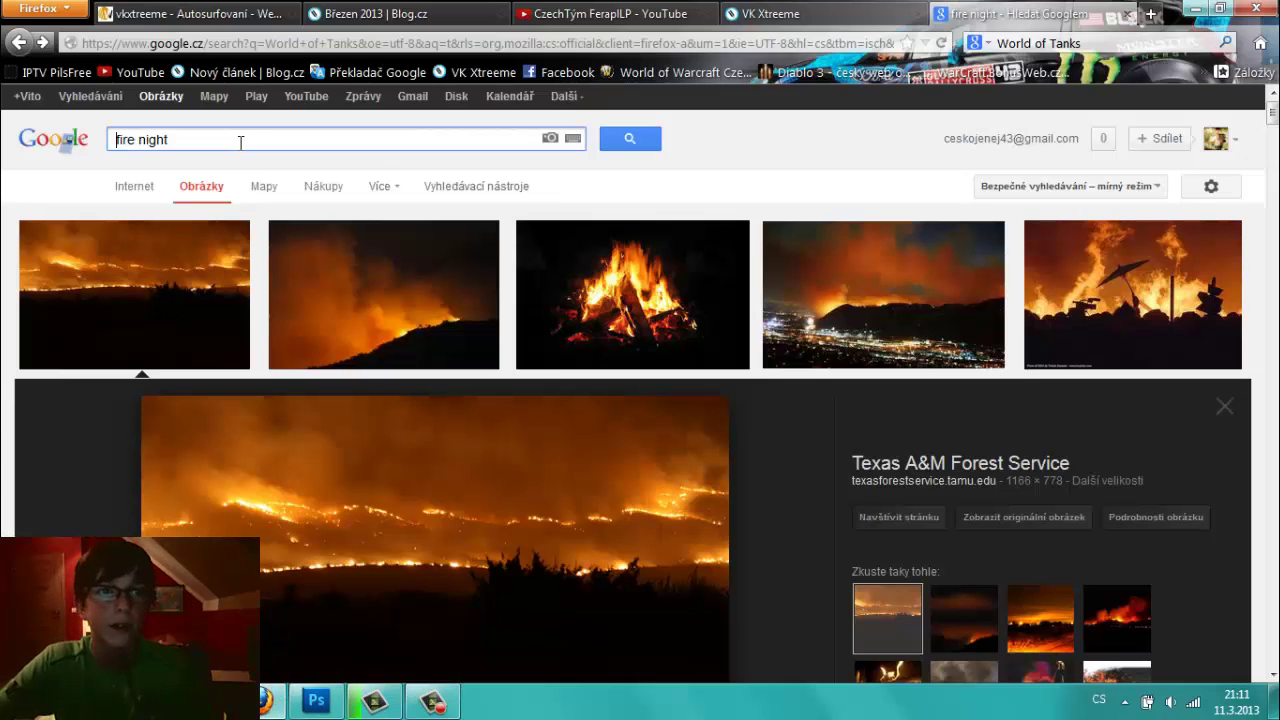
{"action": "key", "text": "BackSpace"}
{"action": "key", "text": "BackSpace"}
{"action": "key", "text": "BackSpace"}
{"action": "key", "text": "BackSpace"}
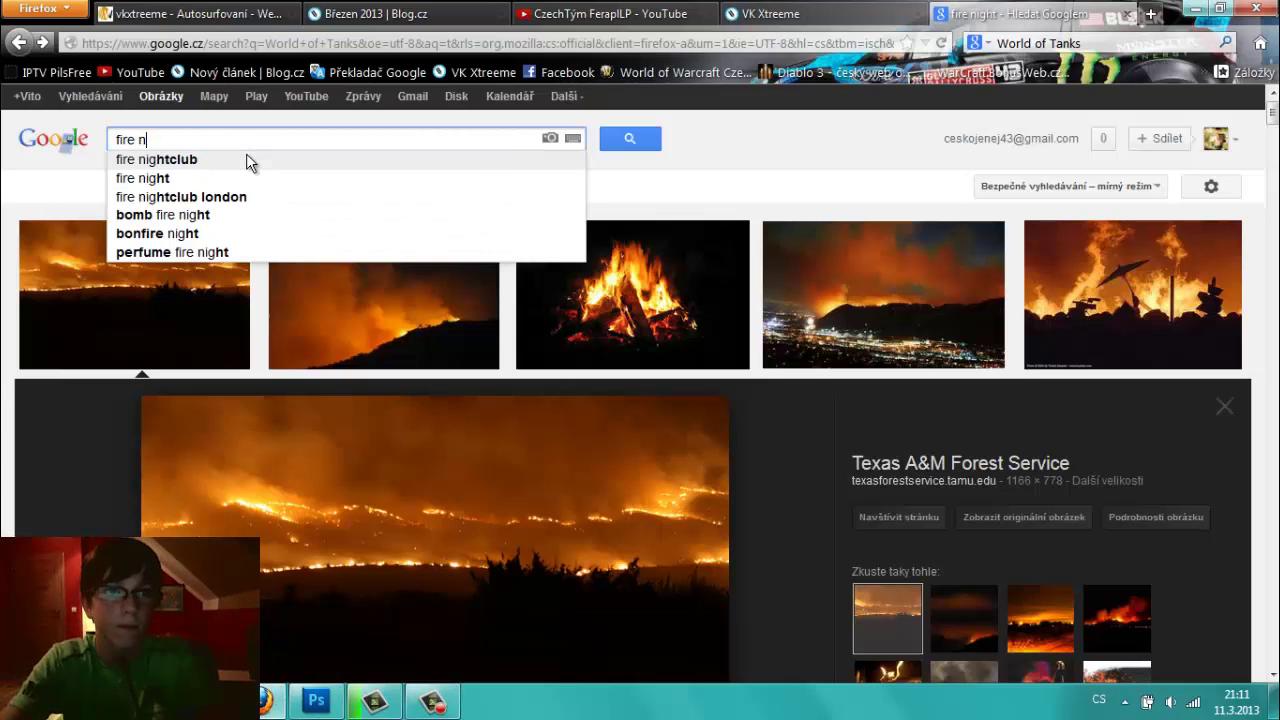
{"action": "key", "text": "BackSpace"}
{"action": "key", "text": "BackSpace"}
{"action": "key", "text": "Return"}
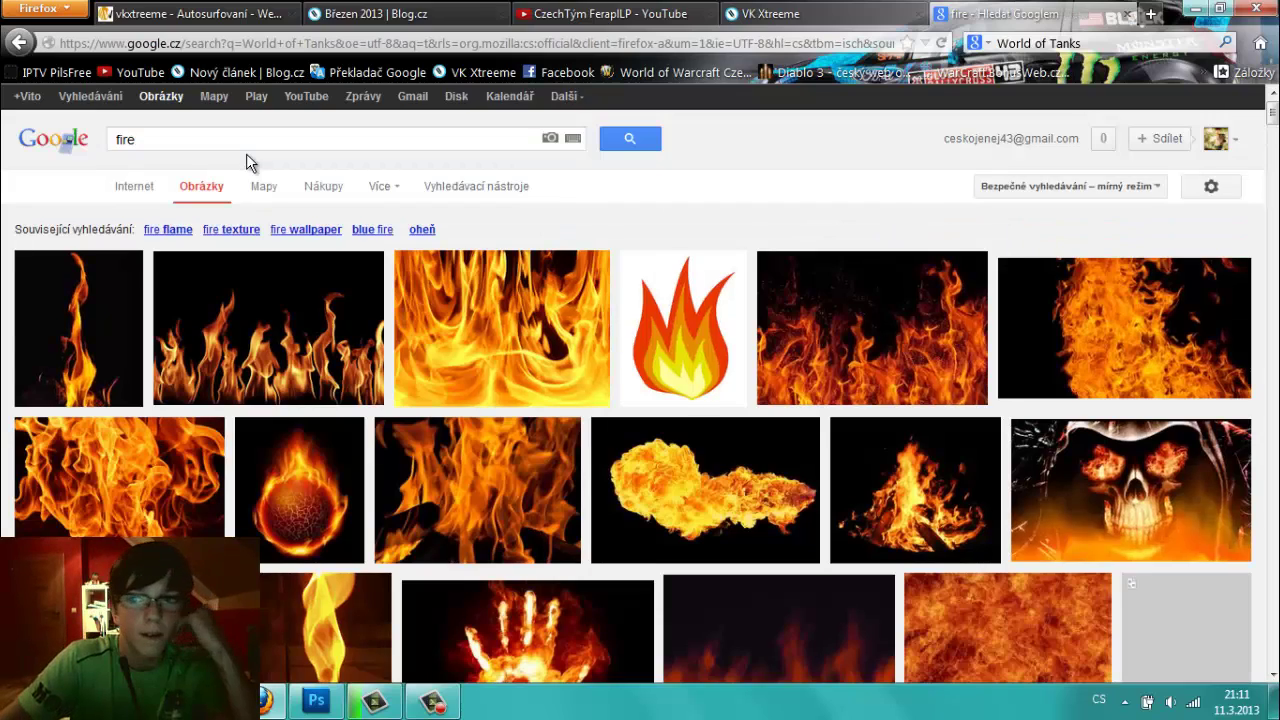
- Find the tall flame-on-black photo, open it full size, and drag it toward Photoshop
{"action": "scroll", "coordinate": [793, 355], "scroll_direction": "down", "scroll_amount": 3}
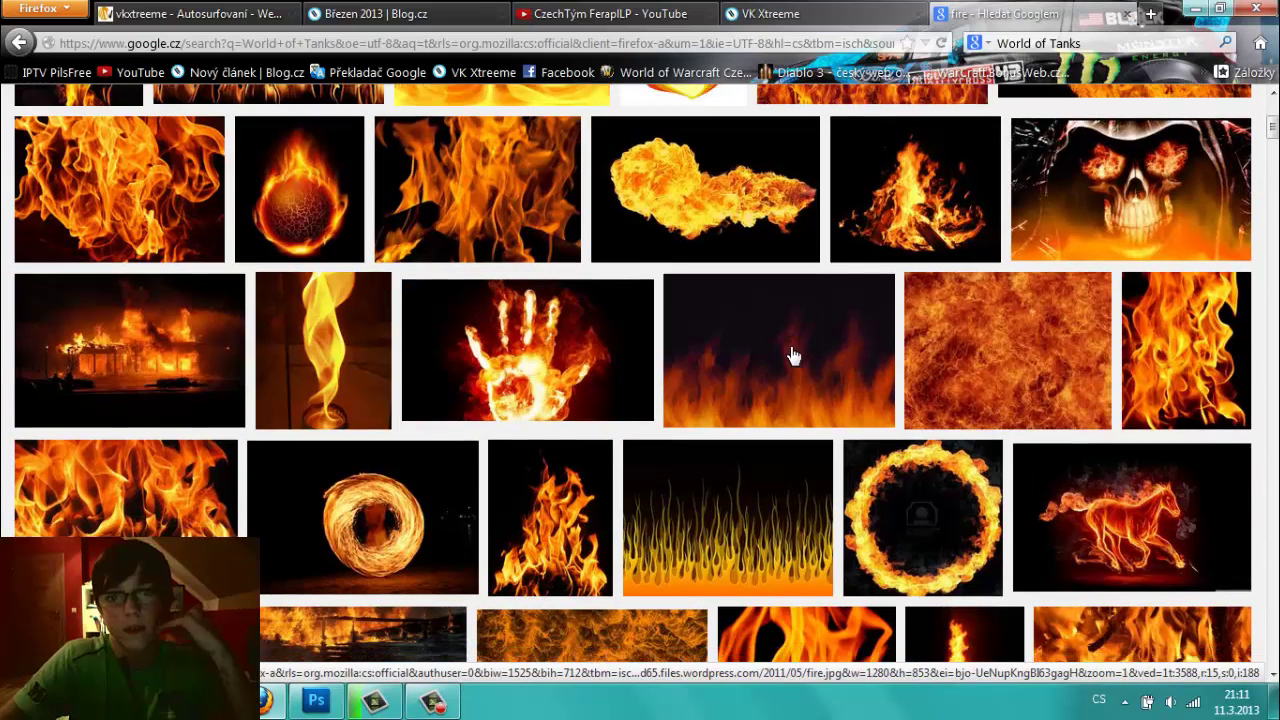
{"action": "scroll", "coordinate": [793, 355], "scroll_direction": "down", "scroll_amount": 2}
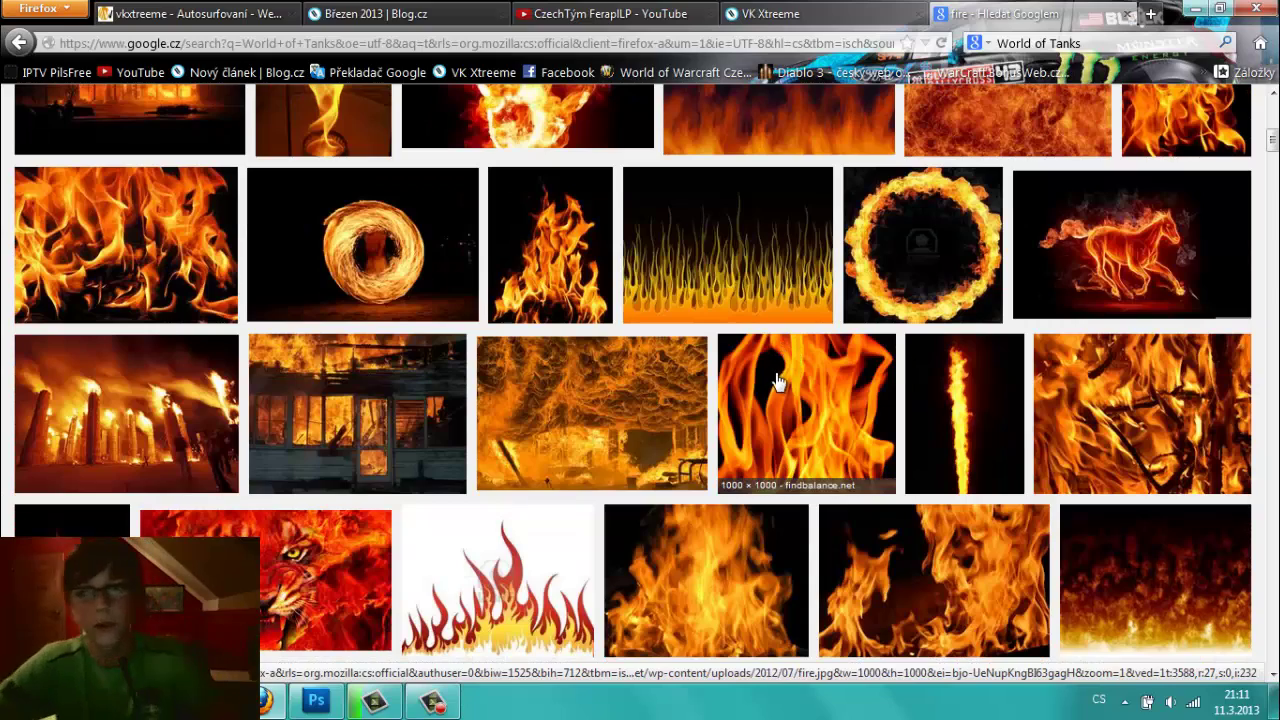
{"action": "scroll", "coordinate": [636, 357], "scroll_direction": "down", "scroll_amount": 1}
{"action": "scroll", "coordinate": [636, 357], "scroll_direction": "down", "scroll_amount": 3}
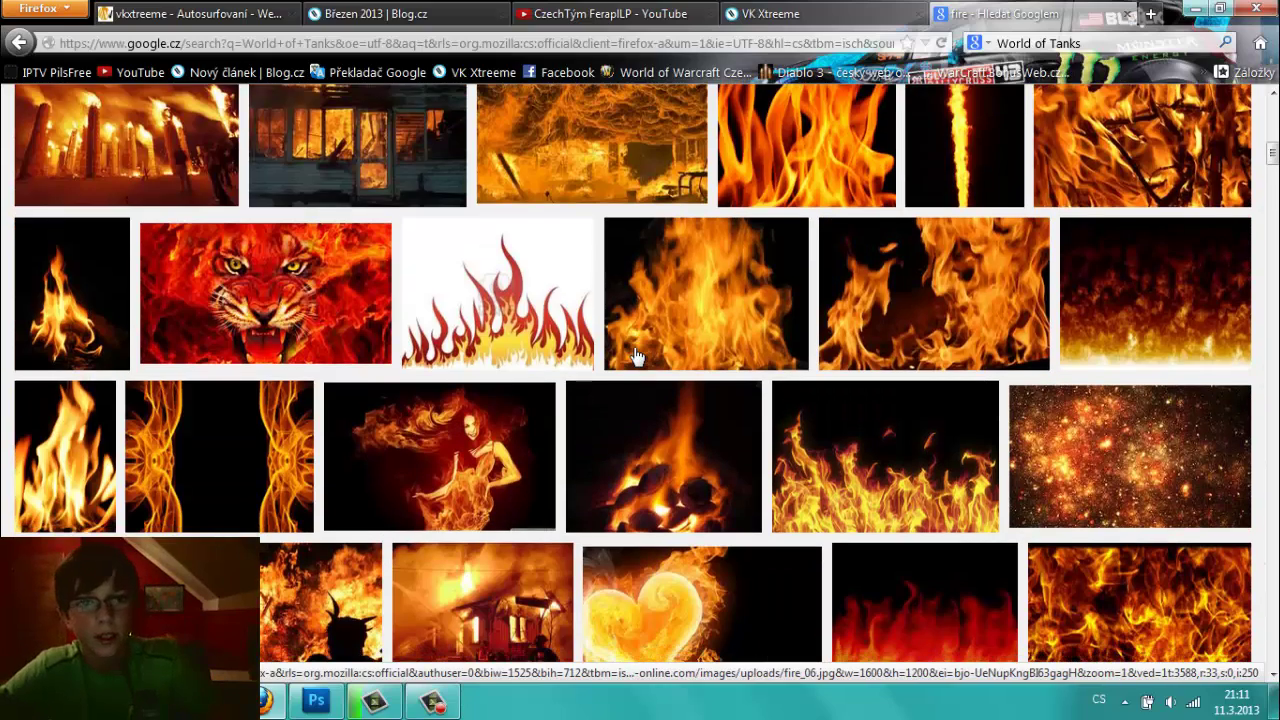
{"action": "scroll", "coordinate": [636, 357], "scroll_direction": "down", "scroll_amount": 3}
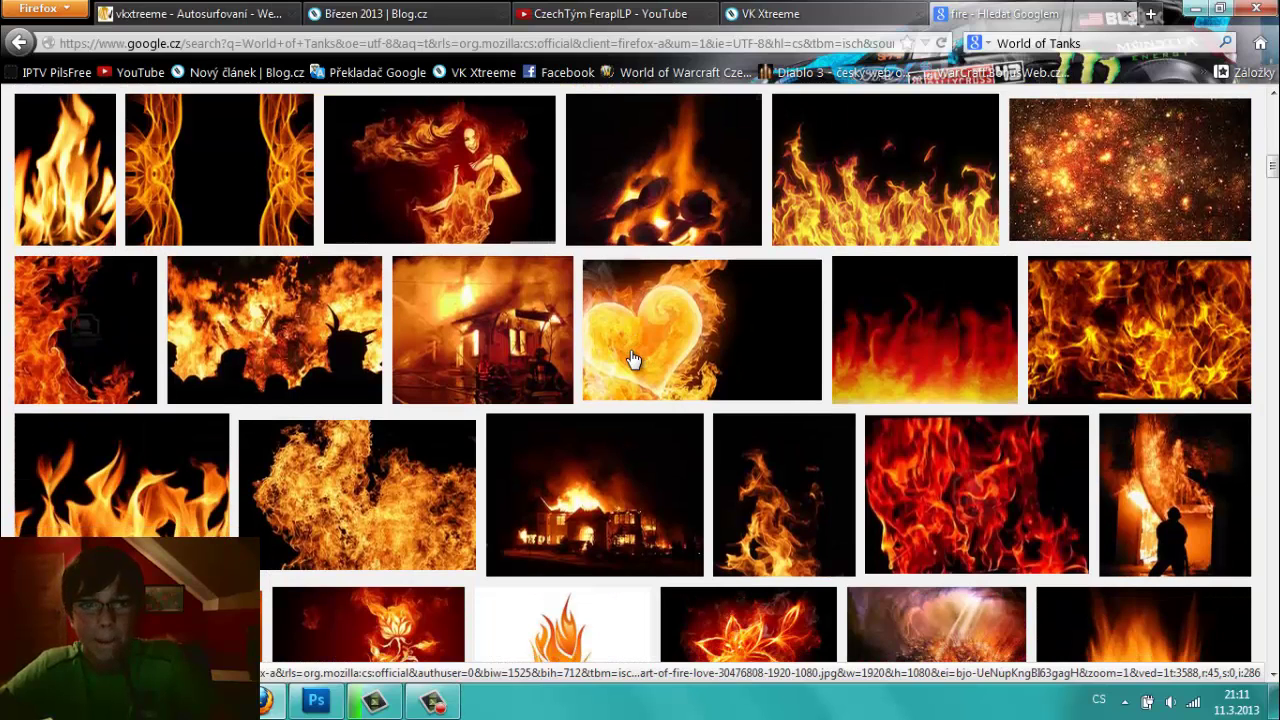
{"action": "scroll", "coordinate": [633, 360], "scroll_direction": "down", "scroll_amount": 2}
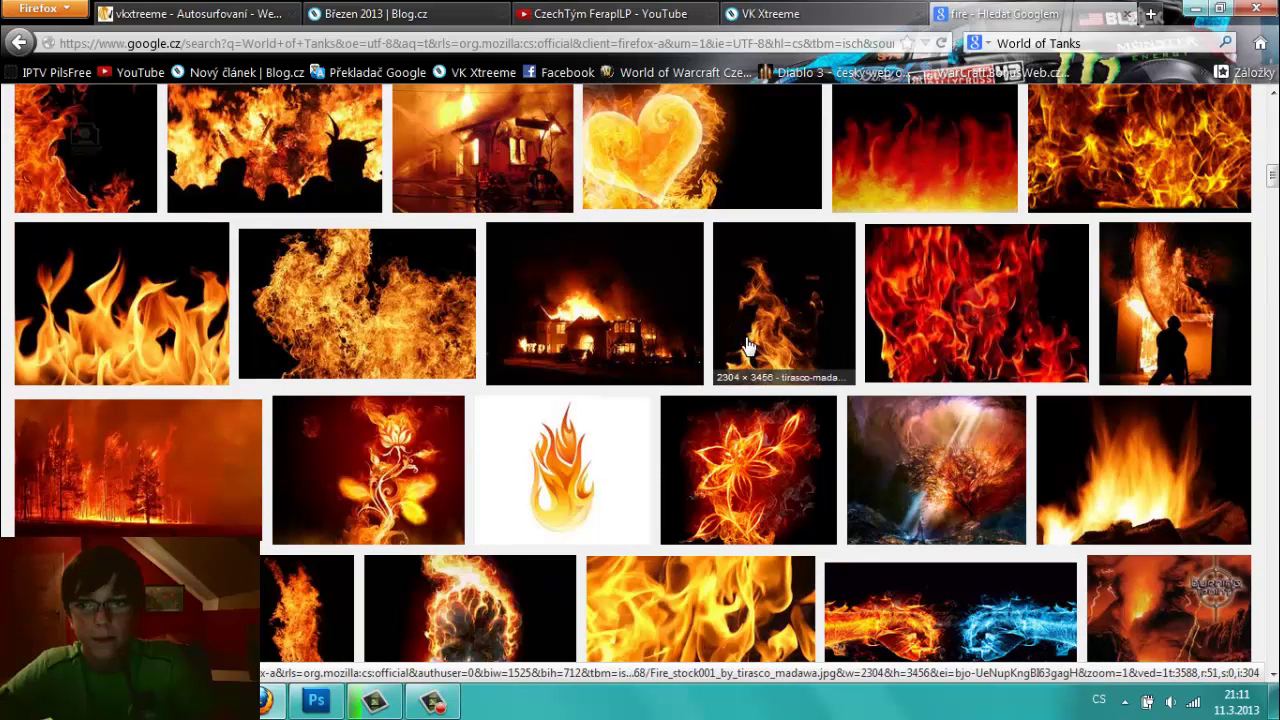
{"action": "scroll", "coordinate": [749, 336], "scroll_direction": "down", "scroll_amount": 1}
{"action": "scroll", "coordinate": [740, 340], "scroll_direction": "down", "scroll_amount": 1}
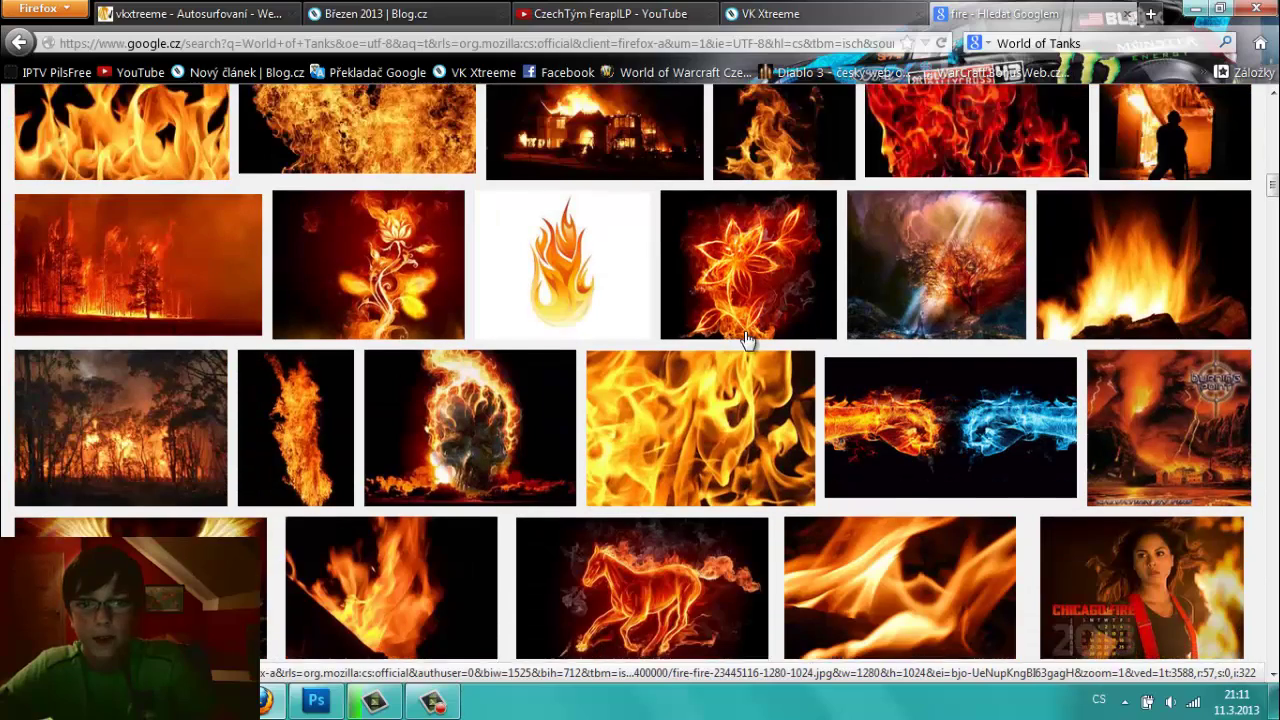
{"action": "scroll", "coordinate": [730, 343], "scroll_direction": "down", "scroll_amount": 1}
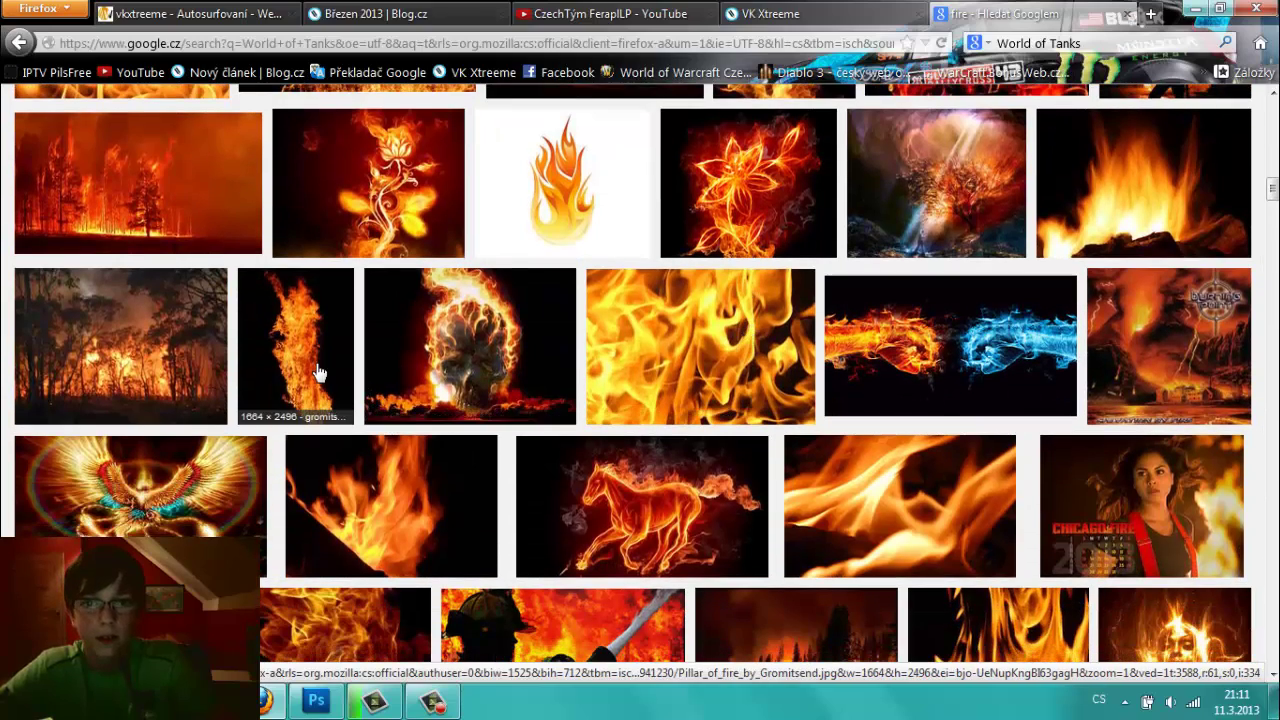
{"action": "scroll", "coordinate": [534, 386], "scroll_direction": "down", "scroll_amount": 2}
{"action": "scroll", "coordinate": [545, 385], "scroll_direction": "down", "scroll_amount": 1}
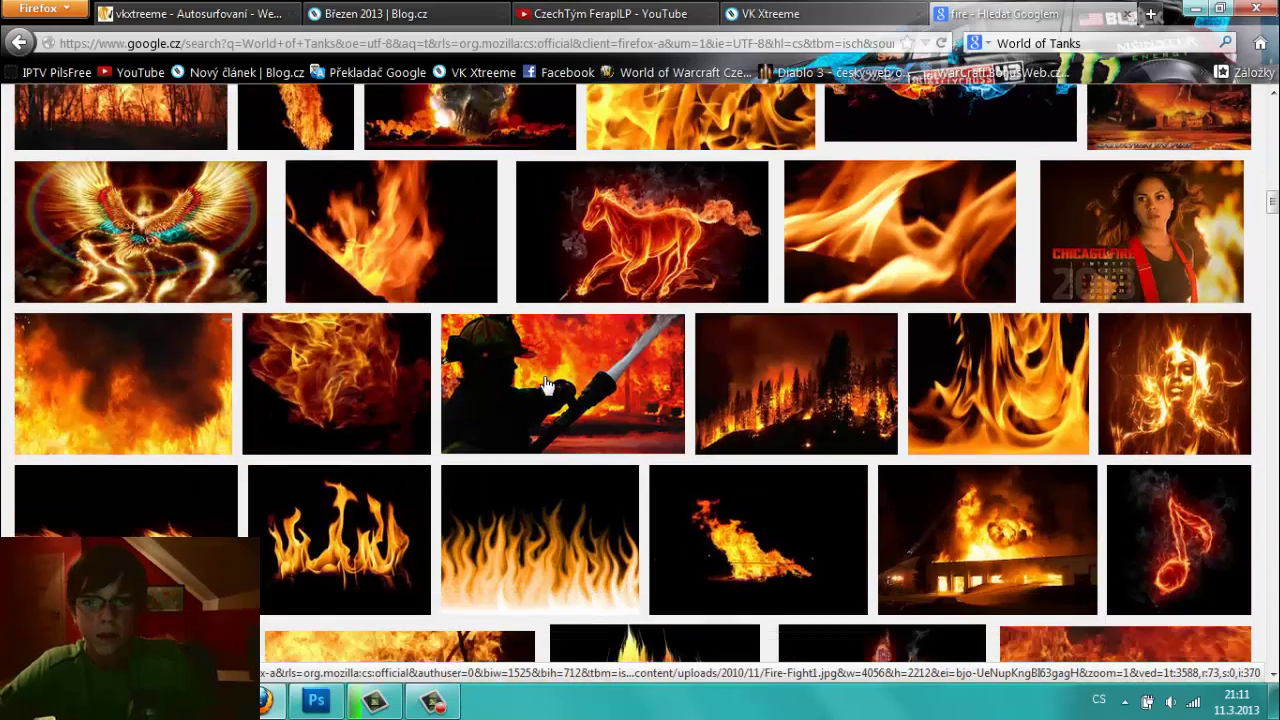
{"action": "scroll", "coordinate": [545, 375], "scroll_direction": "down", "scroll_amount": 2}
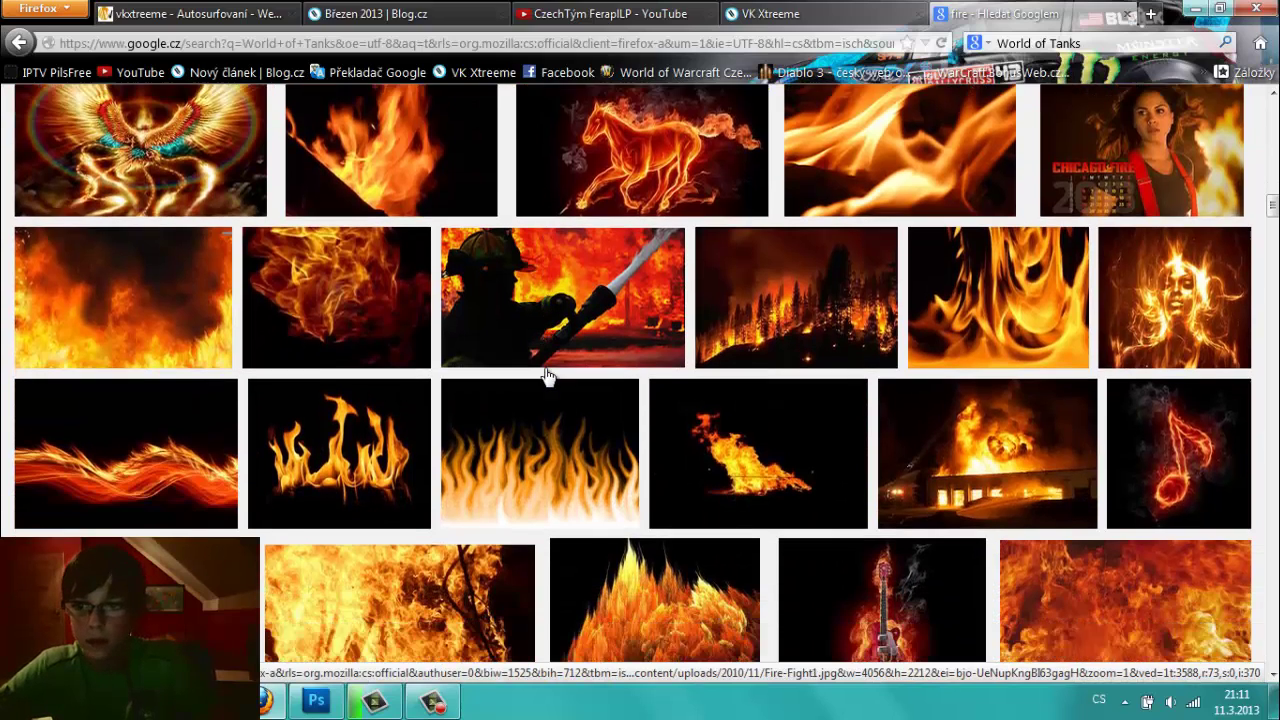
{"action": "scroll", "coordinate": [545, 375], "scroll_direction": "down", "scroll_amount": 1}
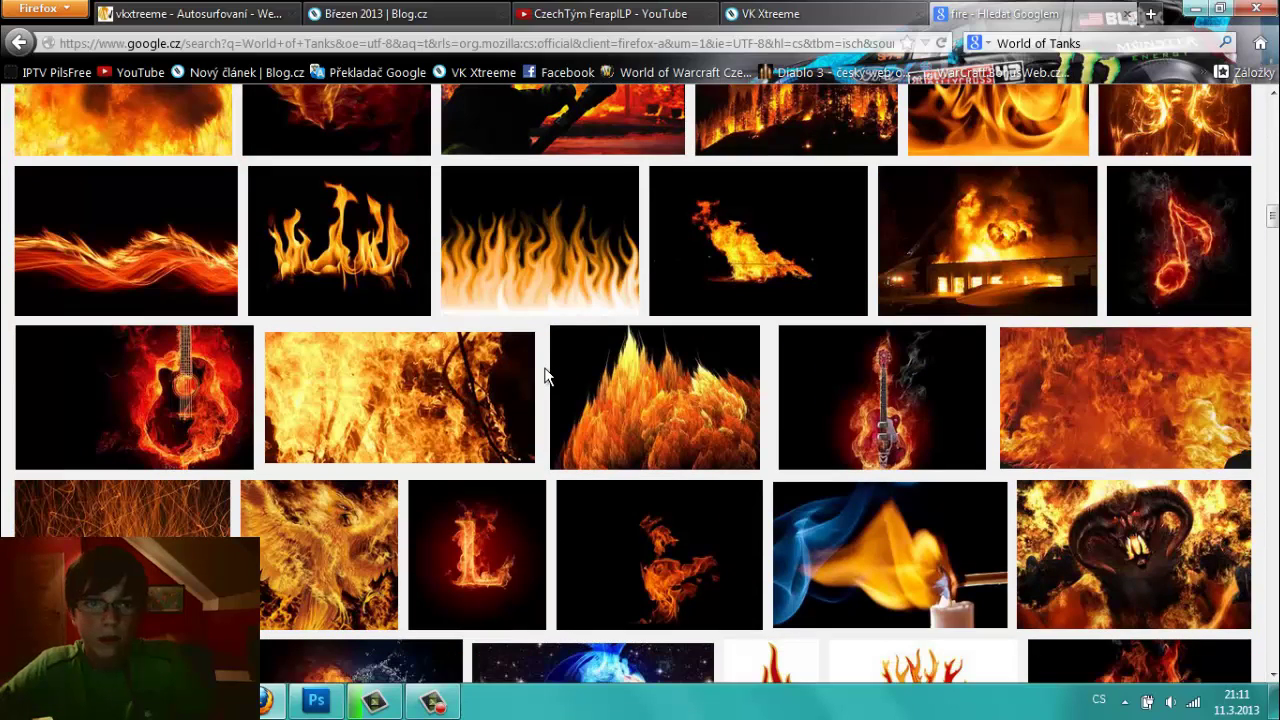
{"action": "scroll", "coordinate": [545, 375], "scroll_direction": "down", "scroll_amount": 2}
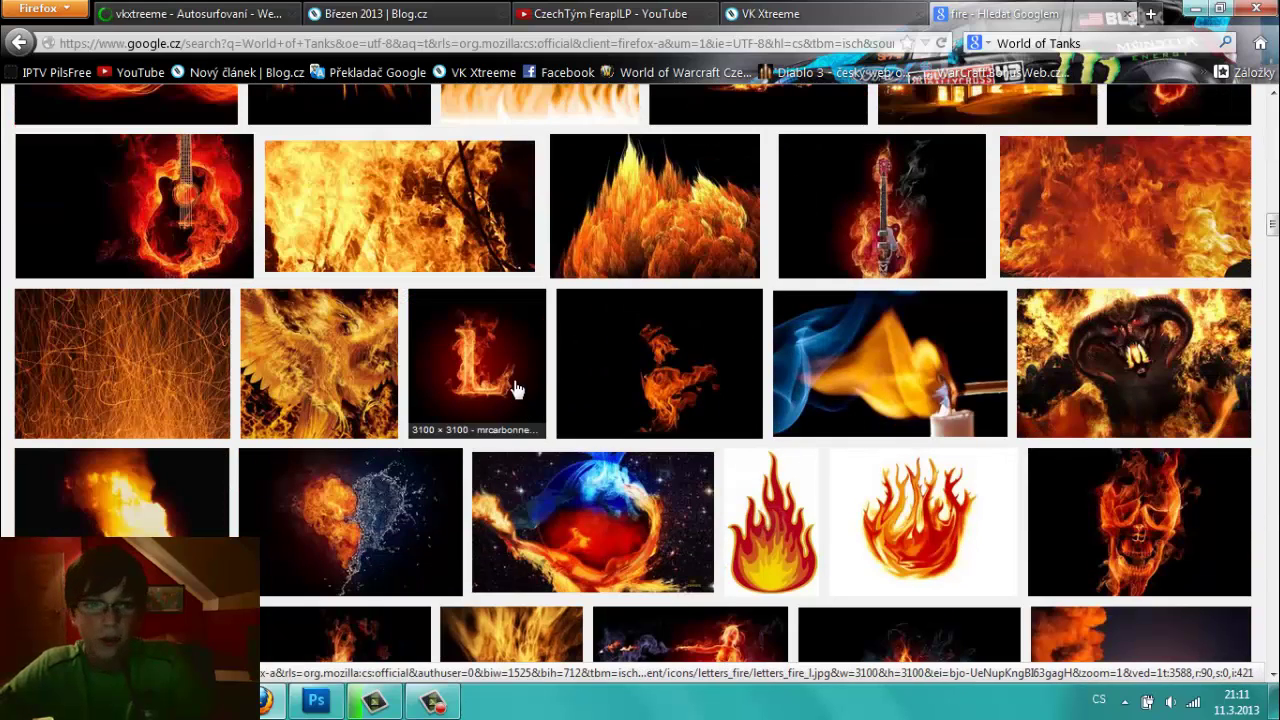
{"action": "scroll", "coordinate": [562, 375], "scroll_direction": "down", "scroll_amount": 2}
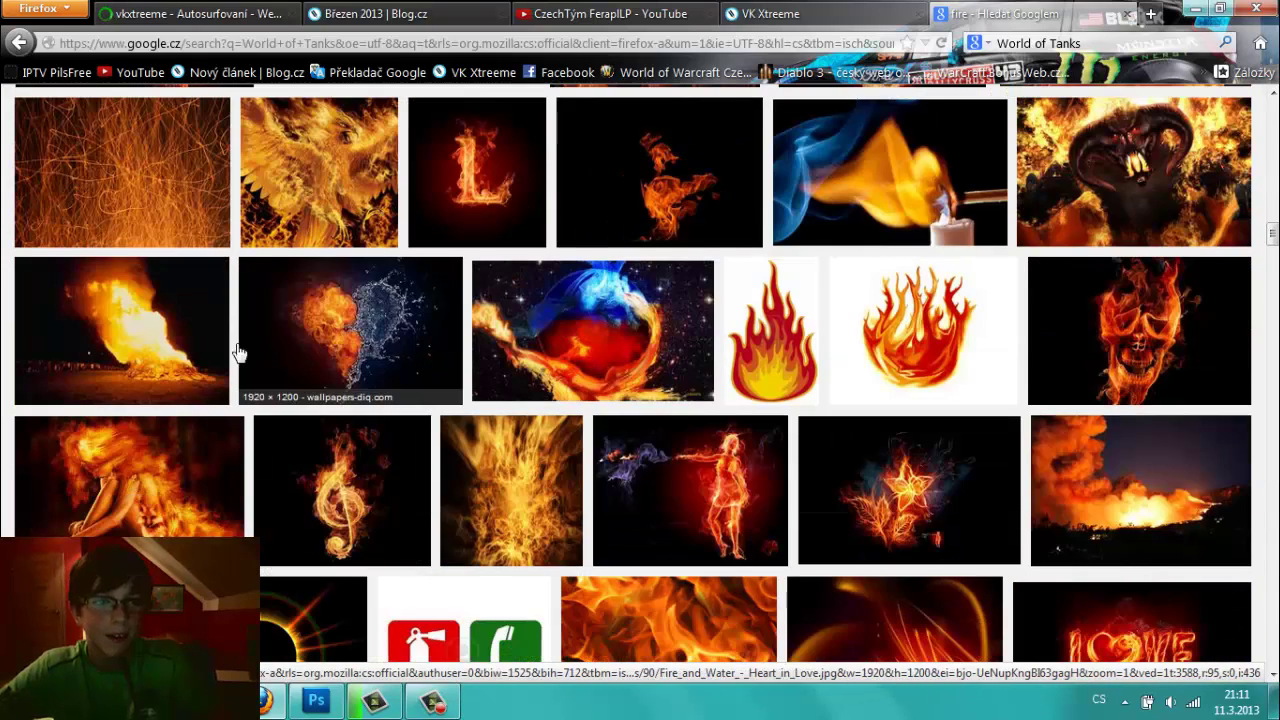
{"action": "scroll", "coordinate": [580, 365], "scroll_direction": "up", "scroll_amount": 5}
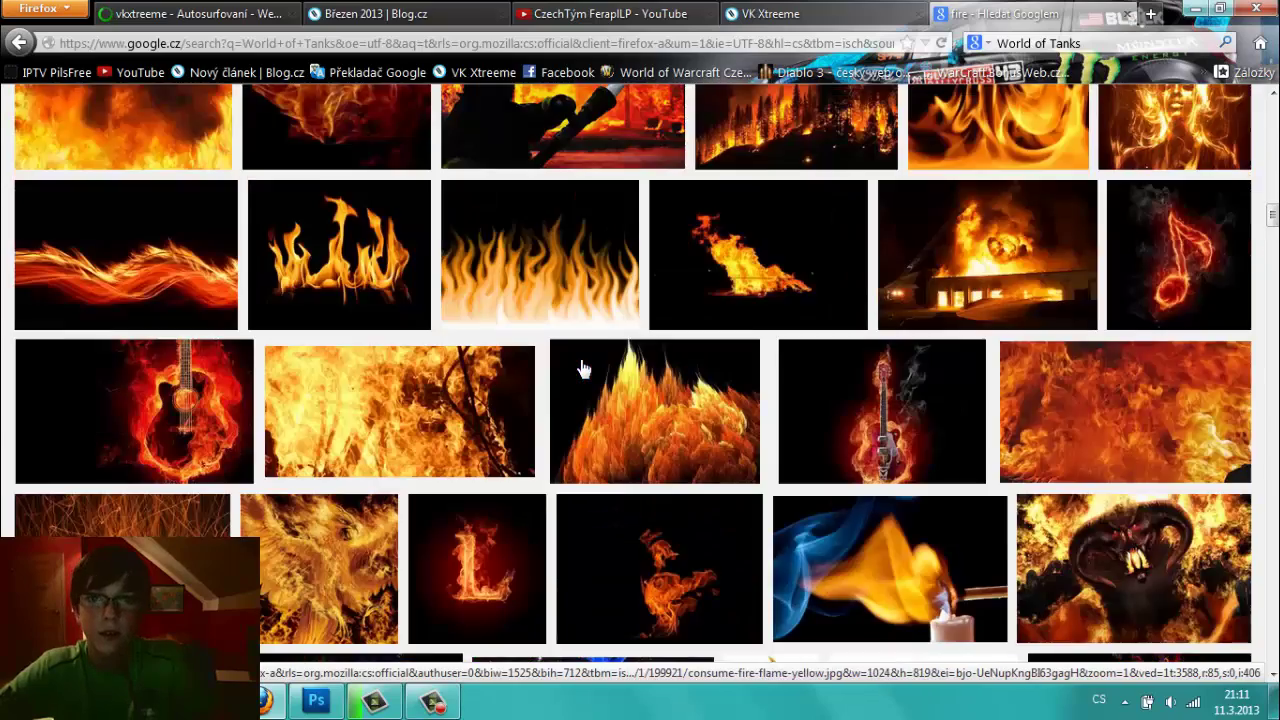
{"action": "scroll", "coordinate": [580, 362], "scroll_direction": "up", "scroll_amount": 5}
{"action": "scroll", "coordinate": [590, 362], "scroll_direction": "up", "scroll_amount": 5}
{"action": "scroll", "coordinate": [595, 365], "scroll_direction": "up", "scroll_amount": 3}
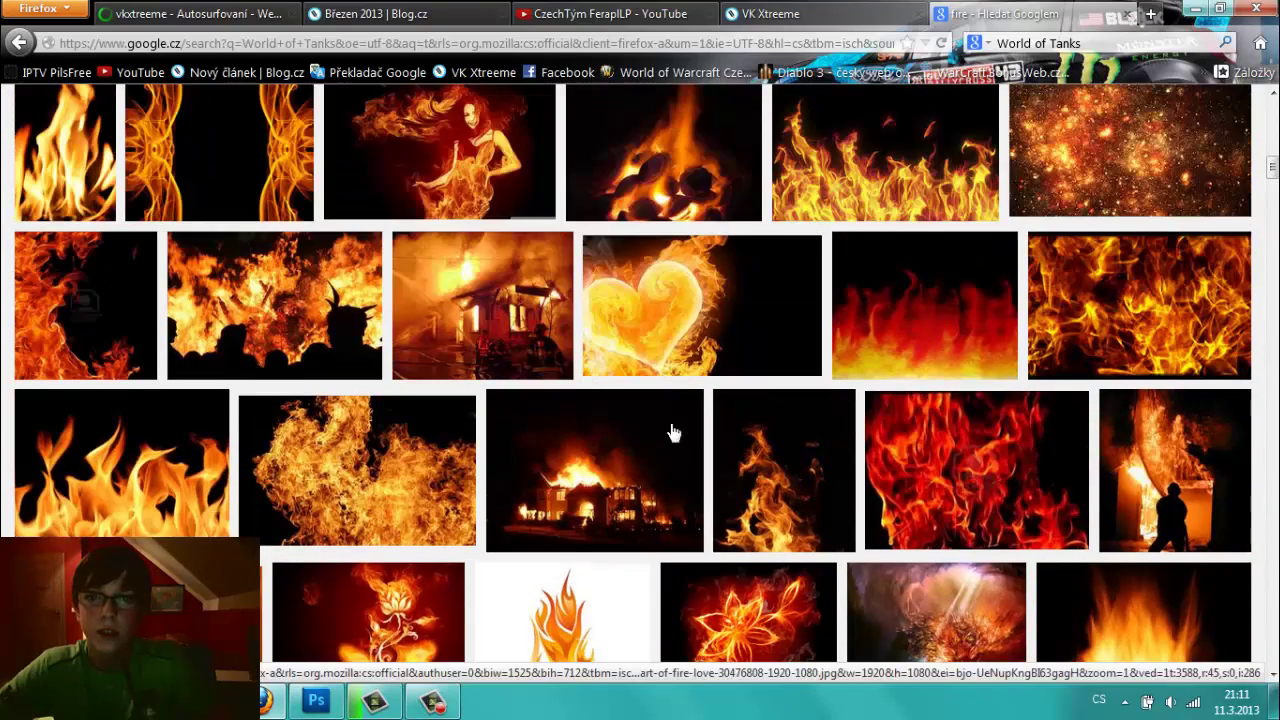
{"action": "scroll", "coordinate": [666, 429], "scroll_direction": "up", "scroll_amount": 1}
{"action": "left_click", "coordinate": [752, 511]}
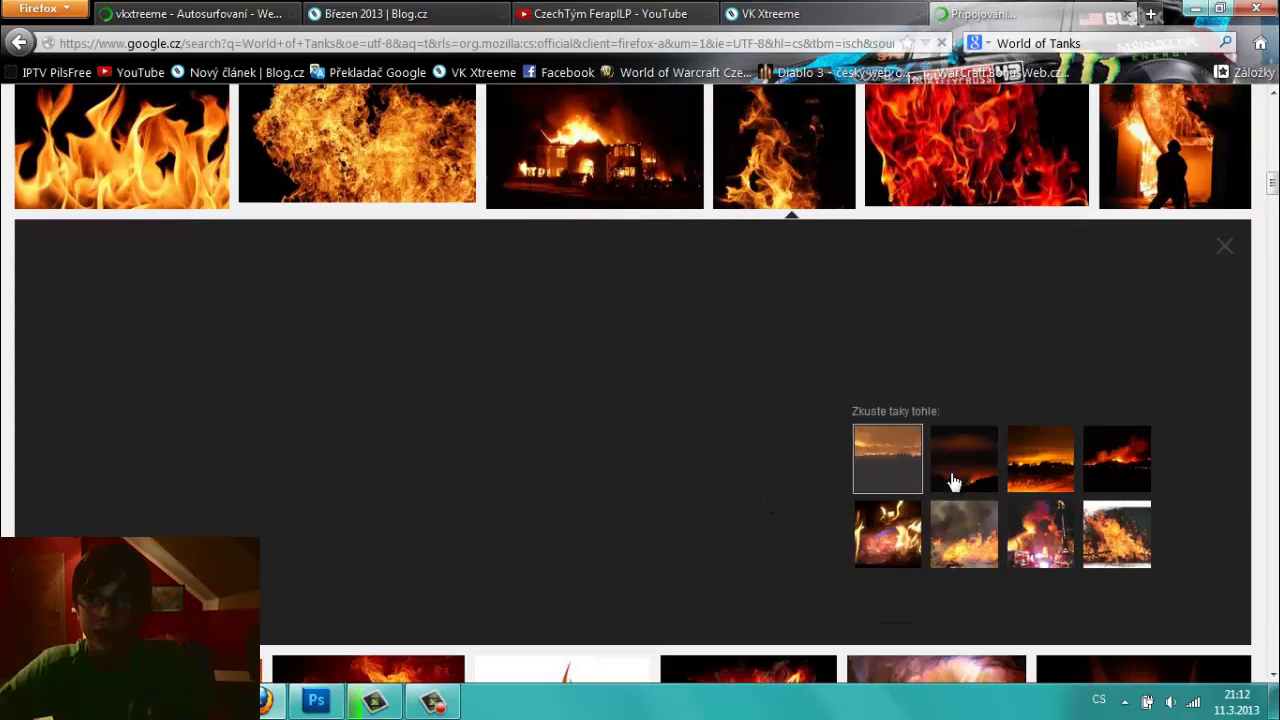
{"action": "left_click", "coordinate": [1026, 364]}
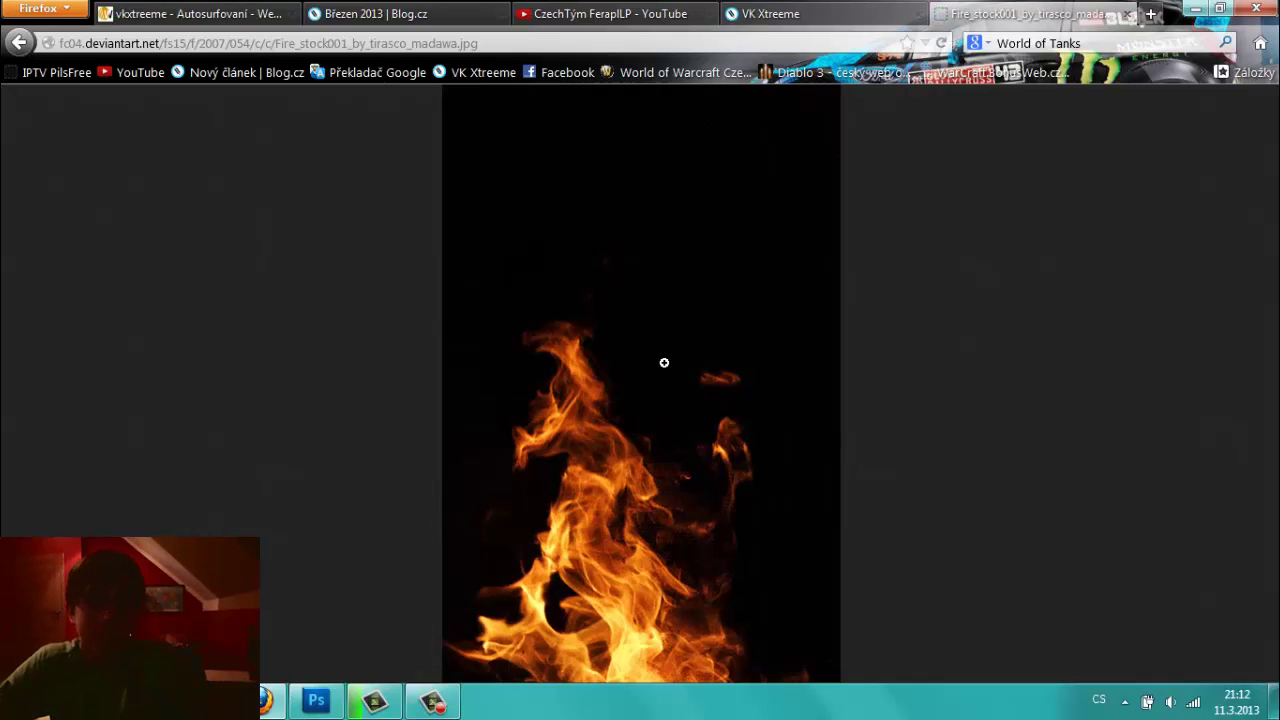
{"action": "mouse_move", "coordinate": [618, 444]}
{"action": "left_mouse_down"}
{"action": "mouse_move", "coordinate": [325, 700]}
{"action": "mouse_move", "coordinate": [730, 345]}
{"action": "left_mouse_up"}
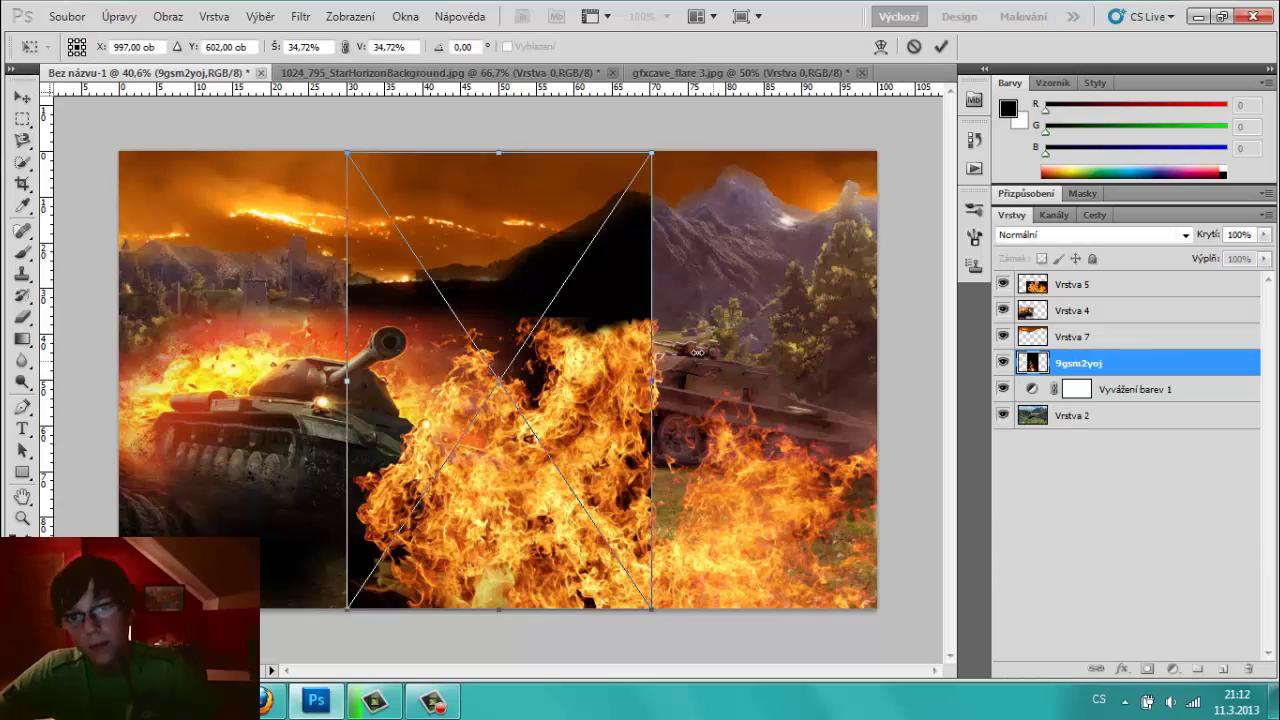
- Move the placed flame image up and to the right, then commit its position
{"action": "mouse_move", "coordinate": [605, 255]}
{"action": "left_mouse_down"}
{"action": "mouse_move", "coordinate": [843, 199]}
{"action": "mouse_move", "coordinate": [856, 172]}
{"action": "left_mouse_up"}
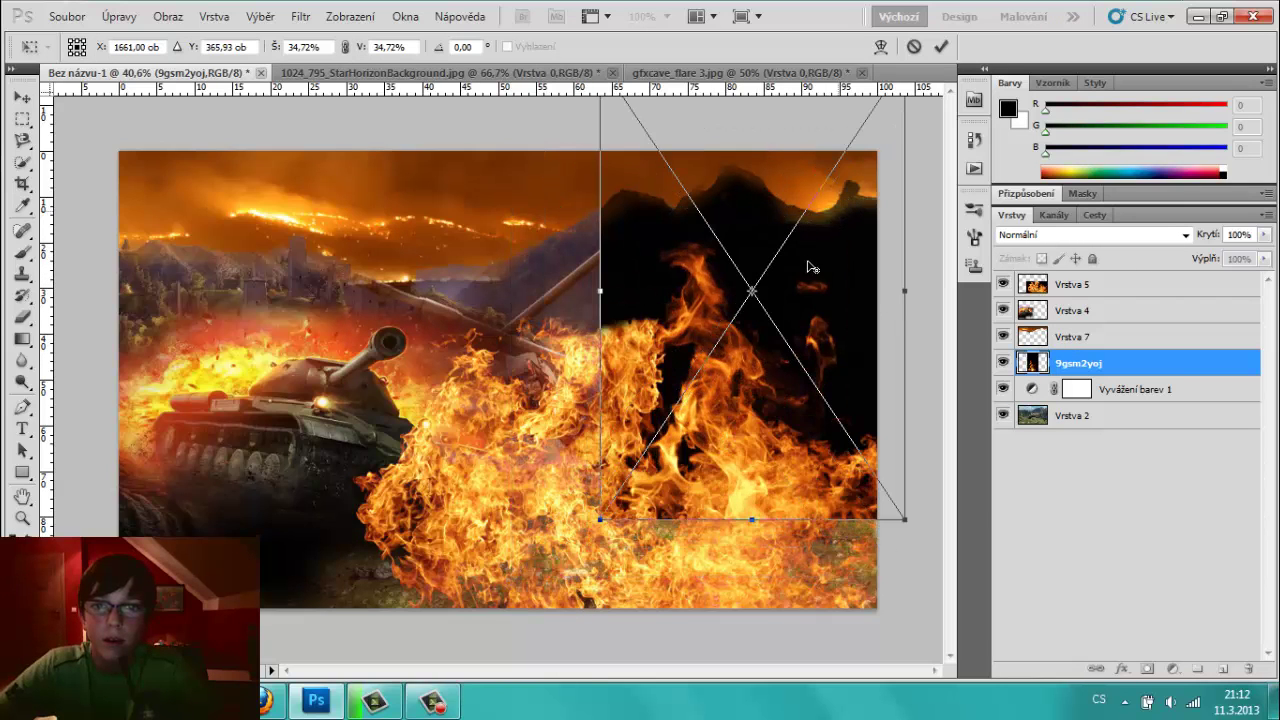
{"action": "key", "text": "ctrl+minus"}
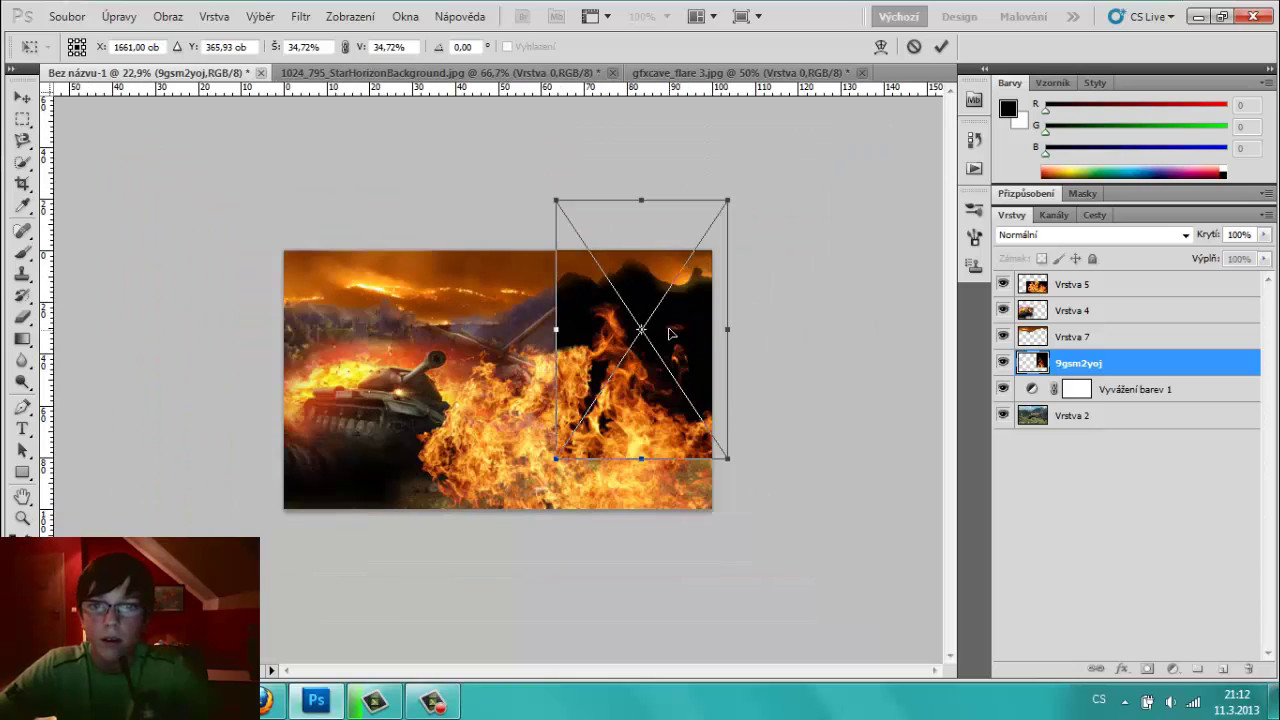
{"action": "mouse_move", "coordinate": [670, 332]}
{"action": "left_mouse_down"}
{"action": "mouse_move", "coordinate": [690, 322]}
{"action": "mouse_move", "coordinate": [693, 299]}
{"action": "left_mouse_up"}
{"action": "key", "text": "ctrl+plus"}
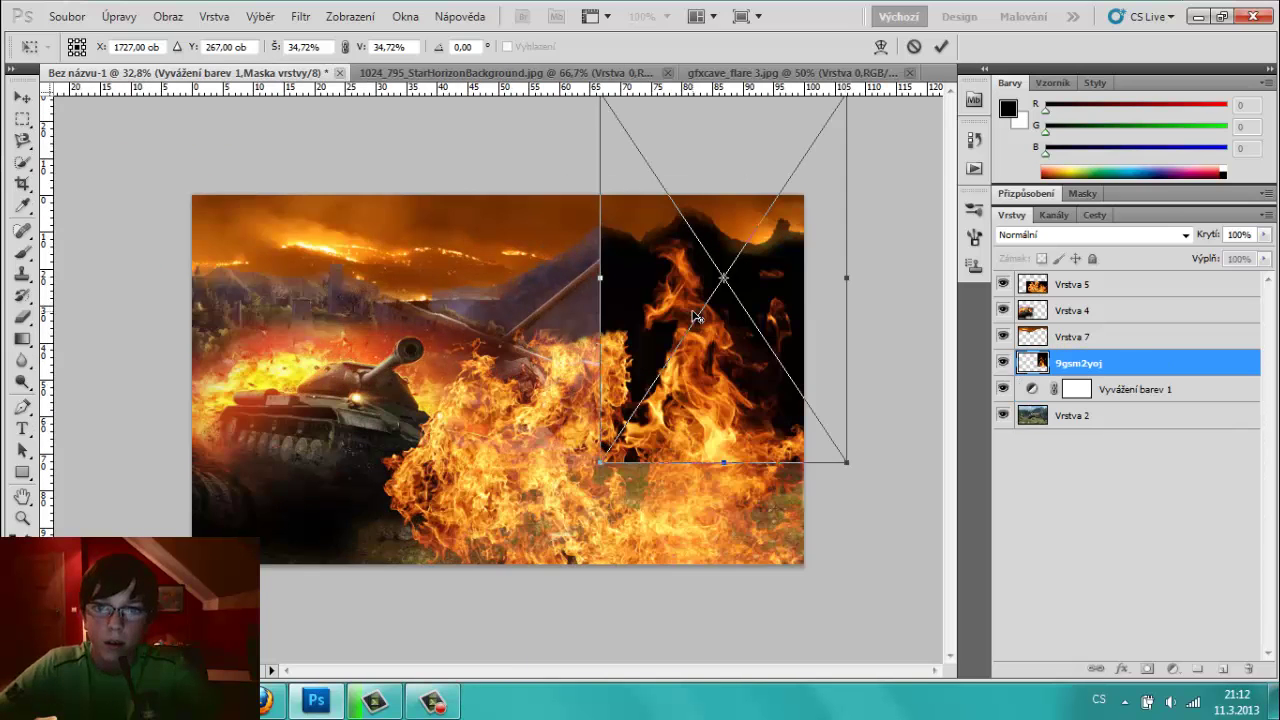
{"action": "key", "text": "ctrl+plus"}
{"action": "key", "text": "Return"}
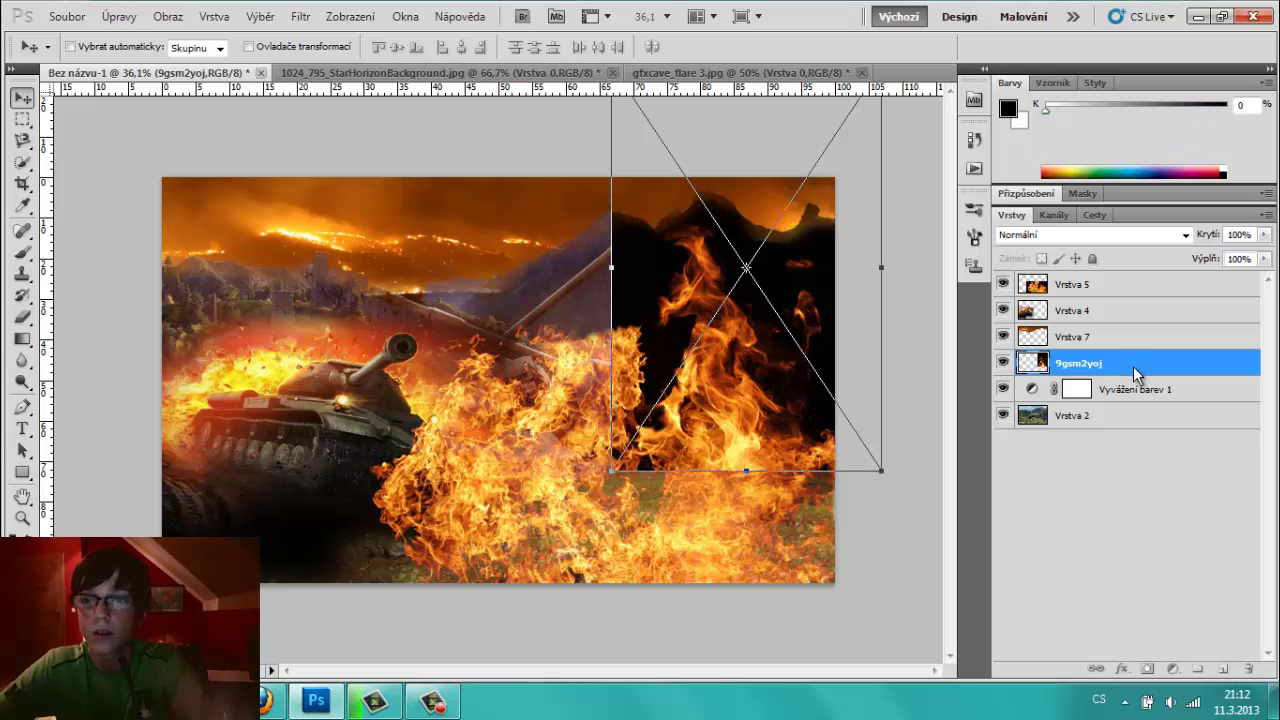
- Dismiss the could-not-place error and copy the fire image from the browser
{"action": "left_click", "coordinate": [609, 277]}
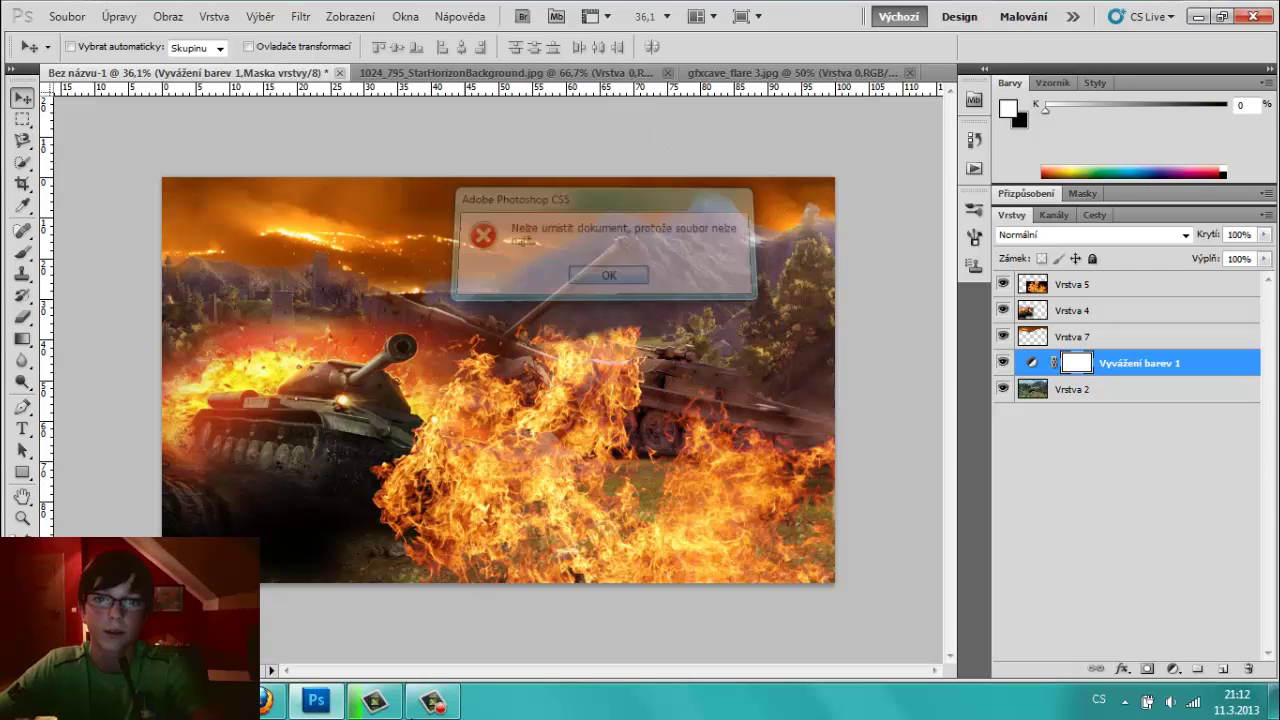
{"action": "left_click", "coordinate": [265, 701]}
{"action": "right_click", "coordinate": [539, 410]}
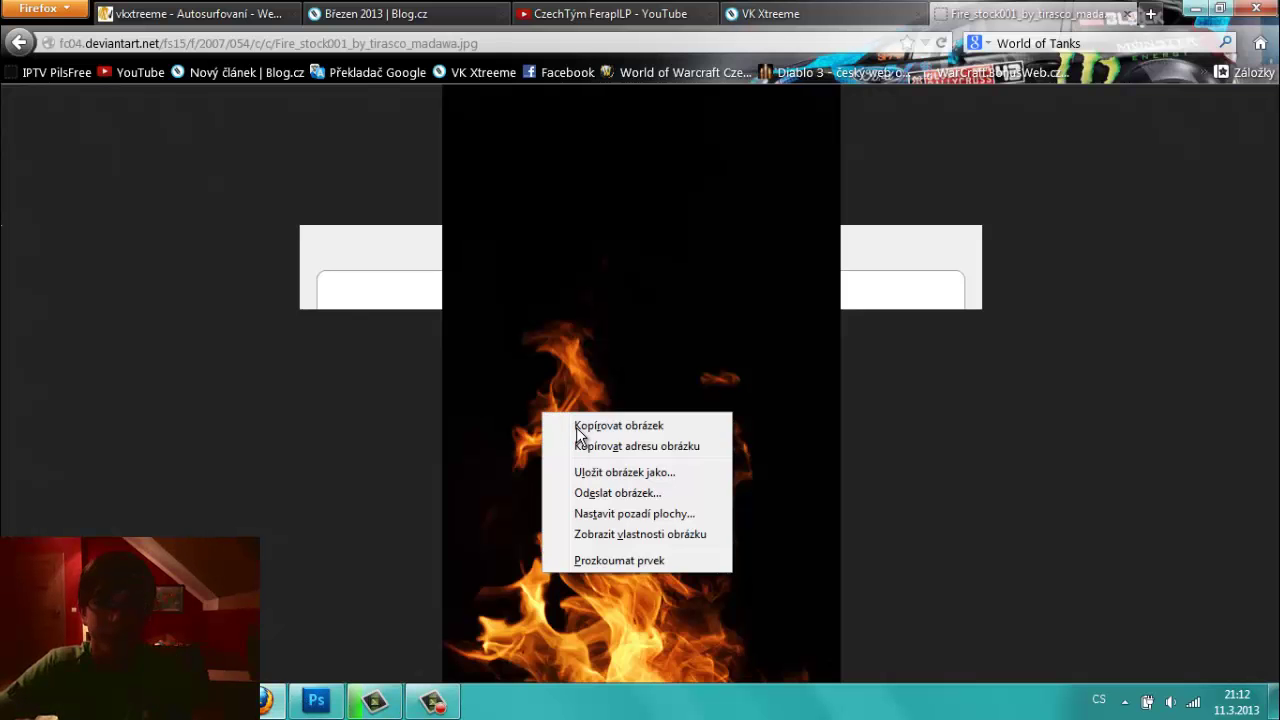
{"action": "left_click", "coordinate": [585, 427]}
{"action": "left_click", "coordinate": [316, 702]}
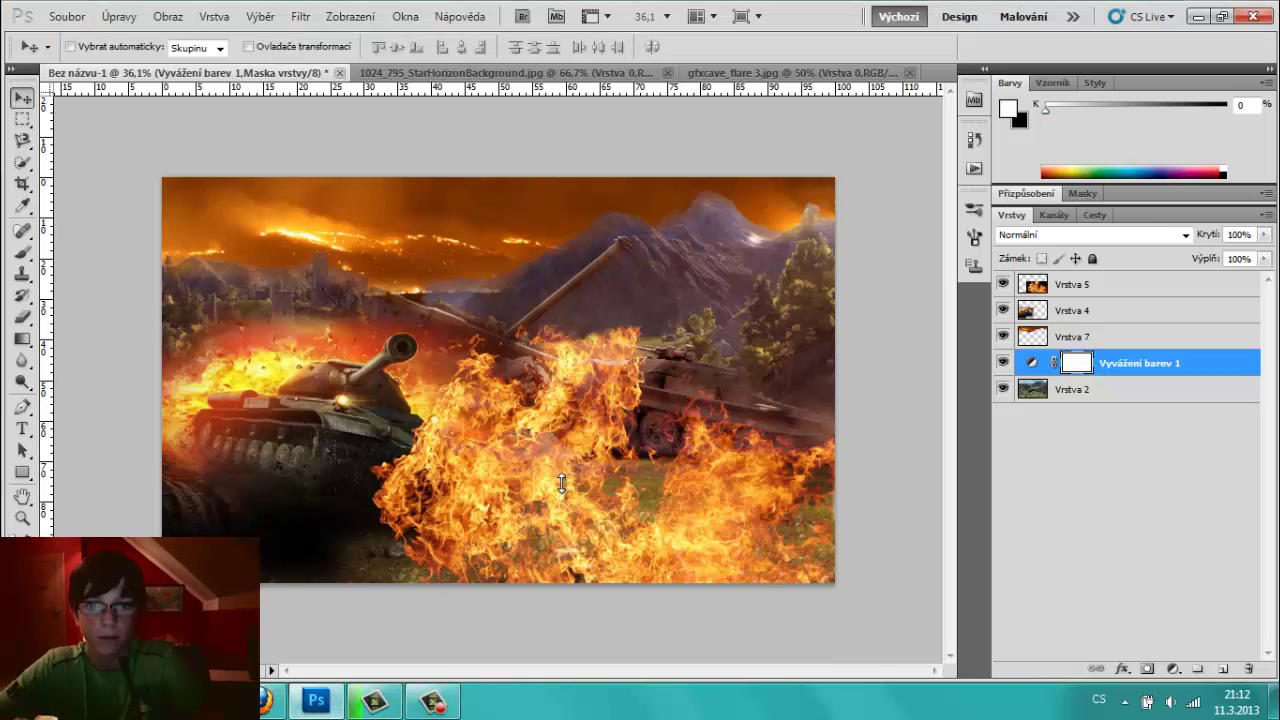
- Create a new layer filled with black over the tank scene
{"action": "key", "text": "alt"}
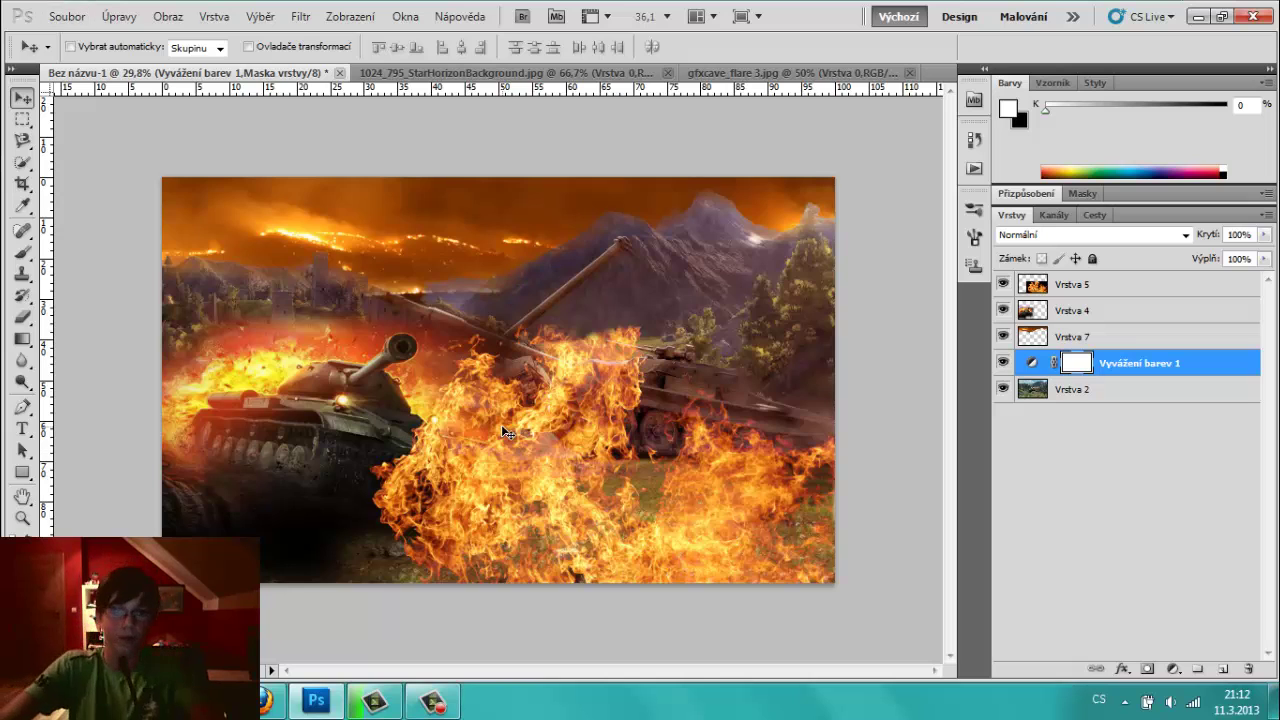
{"action": "scroll", "coordinate": [505, 432], "scroll_direction": "down", "scroll_amount": 1}
{"action": "key", "text": "ctrl+shift+alt+n"}
{"action": "key", "text": "d"}
{"action": "key", "text": "alt+BackSpace"}
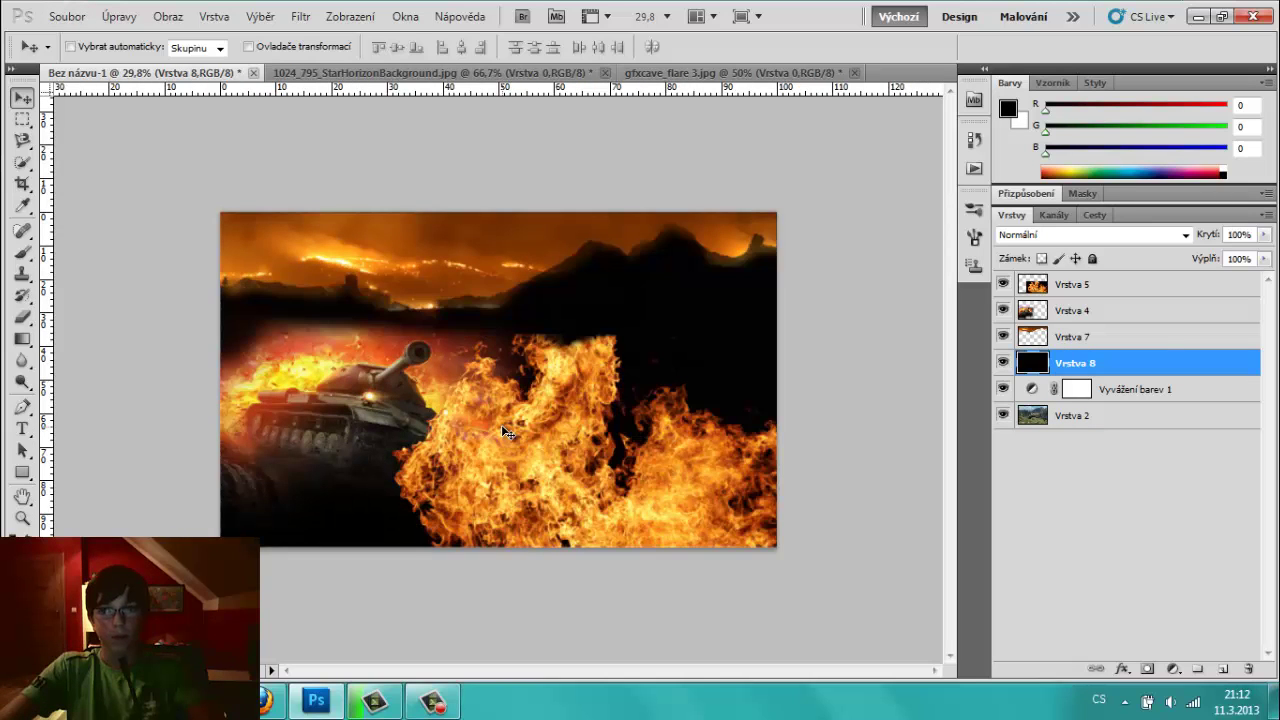
{"action": "scroll", "coordinate": [510, 433], "scroll_direction": "down", "scroll_amount": 1}
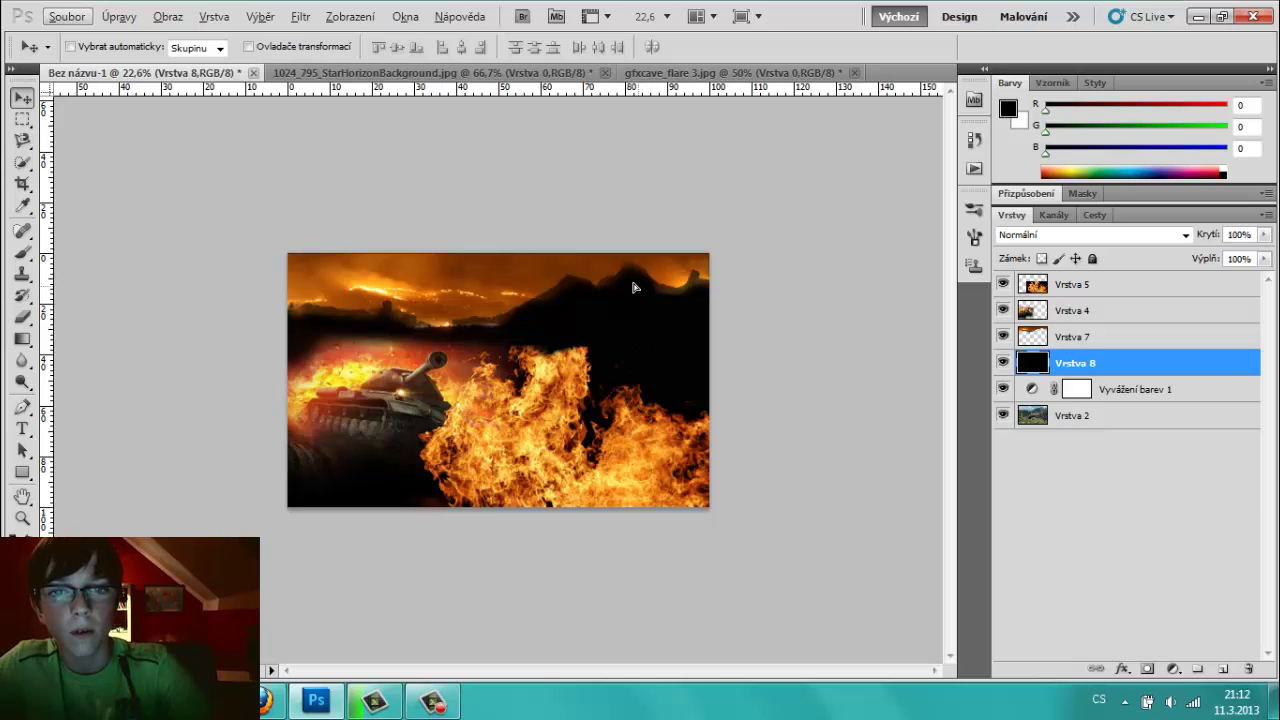
{"action": "key", "text": "alt"}
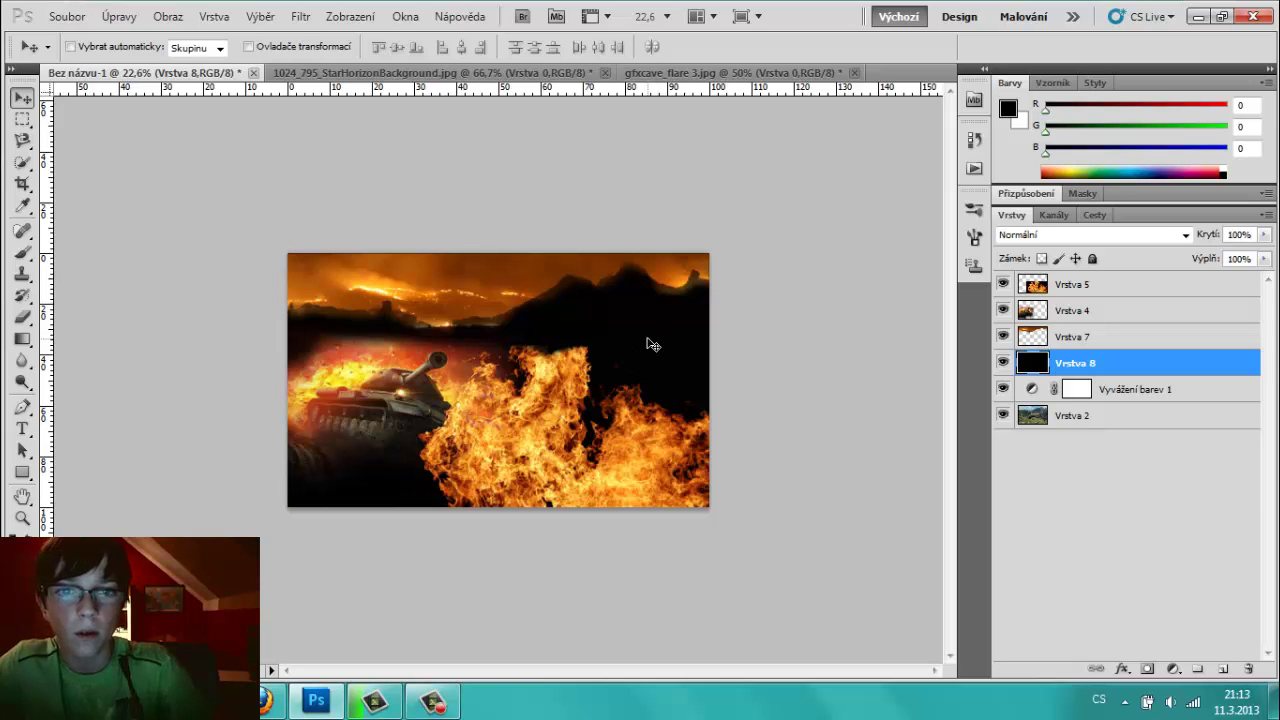
{"action": "scroll", "coordinate": [651, 344], "scroll_direction": "up", "scroll_amount": 3}
{"action": "key", "text": "alt"}
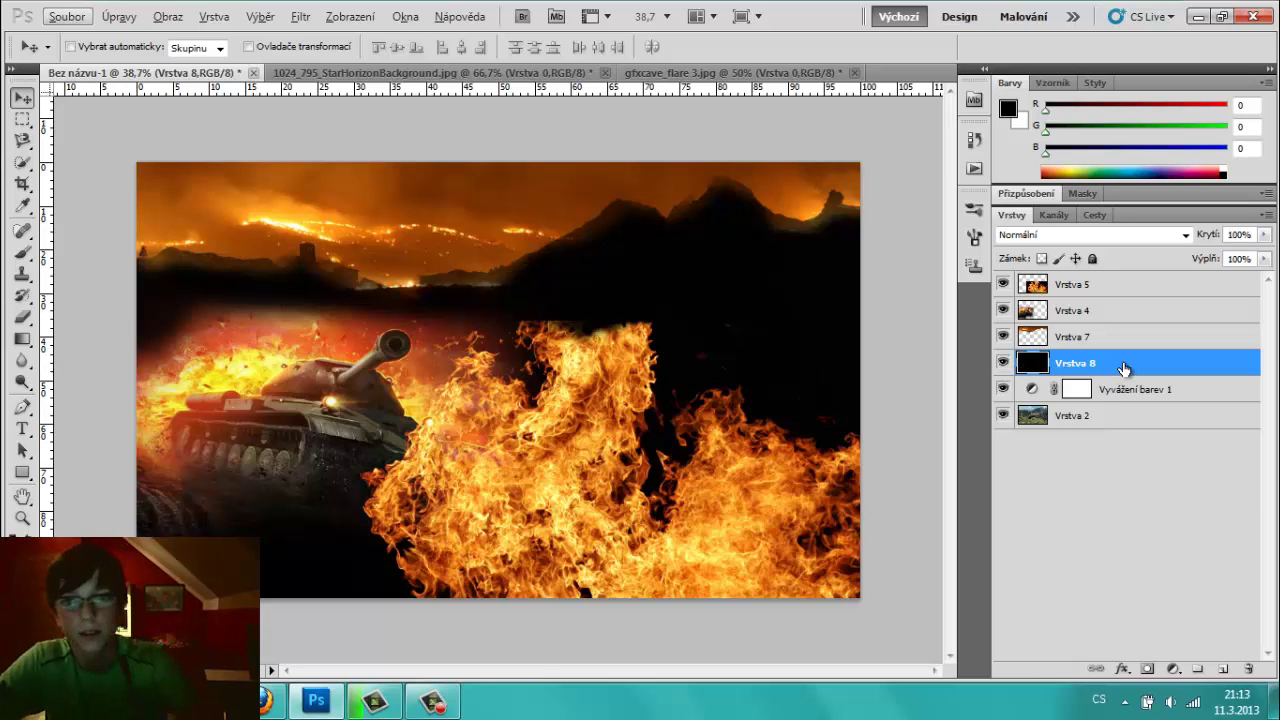
- Add a layer mask to the black layer, test-paint it with black, then undo
{"action": "left_click", "coordinate": [1147, 668]}
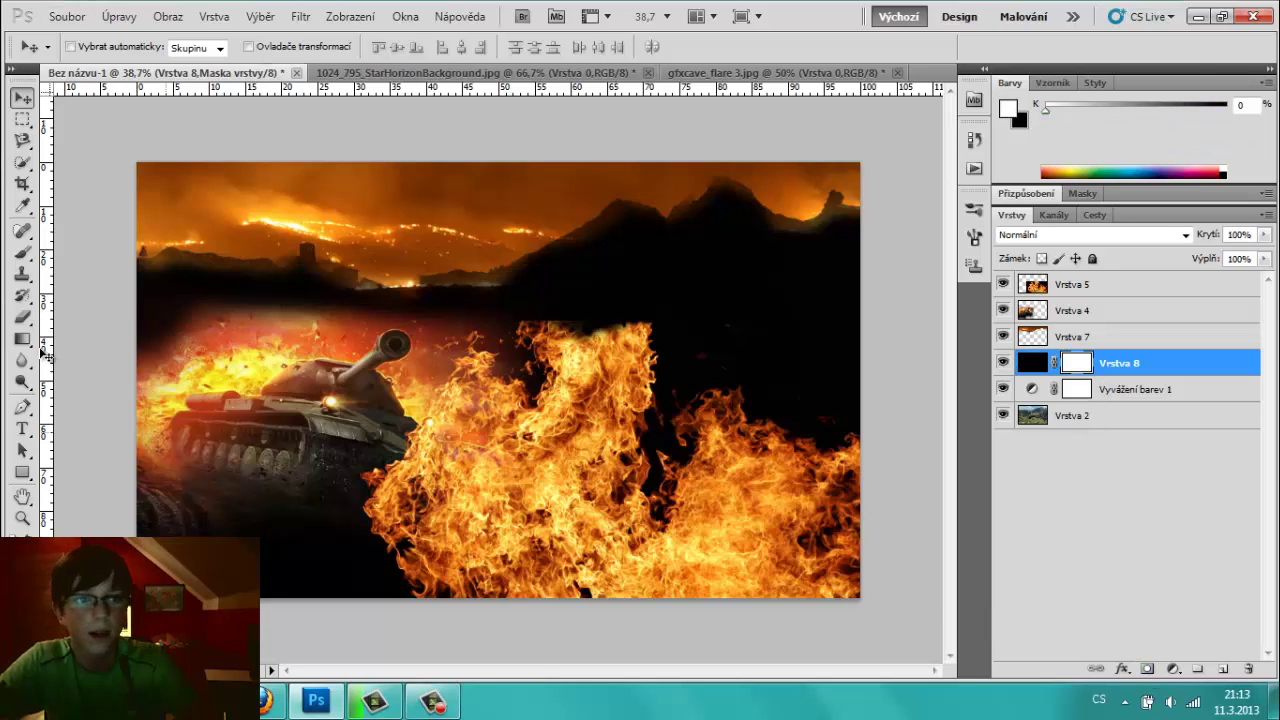
{"action": "key", "text": "b"}
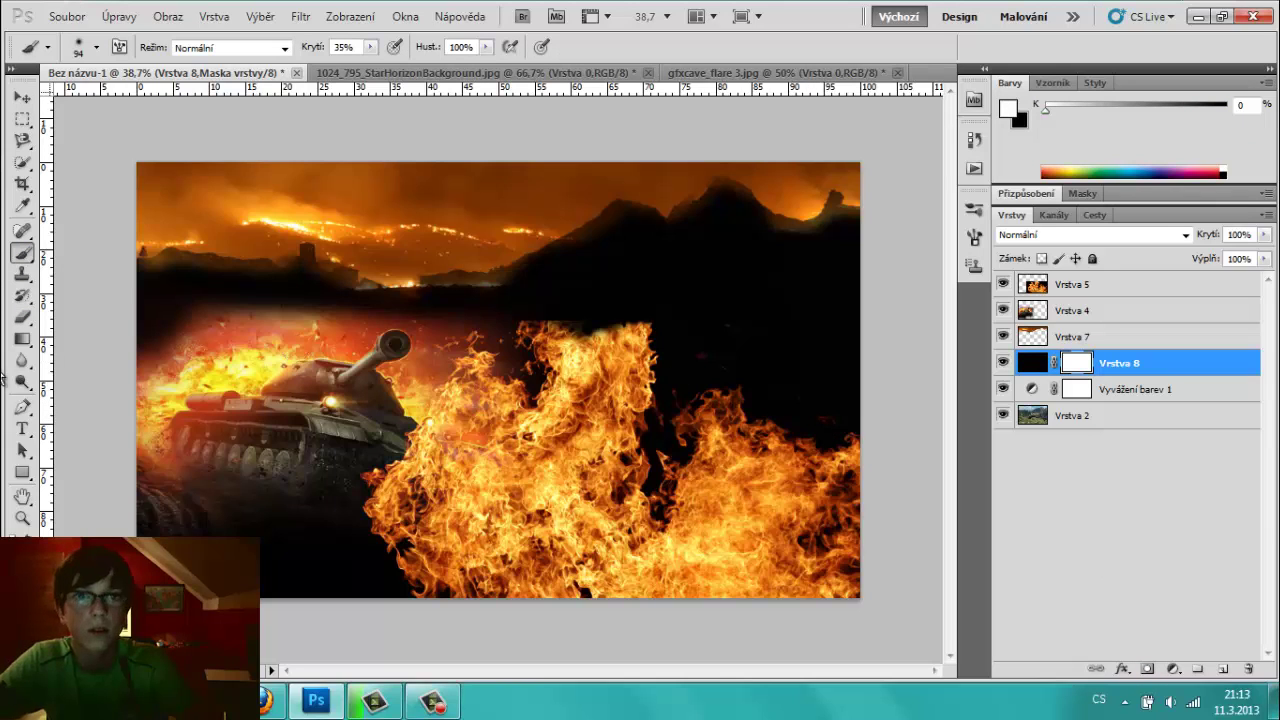
{"action": "key", "text": "x"}
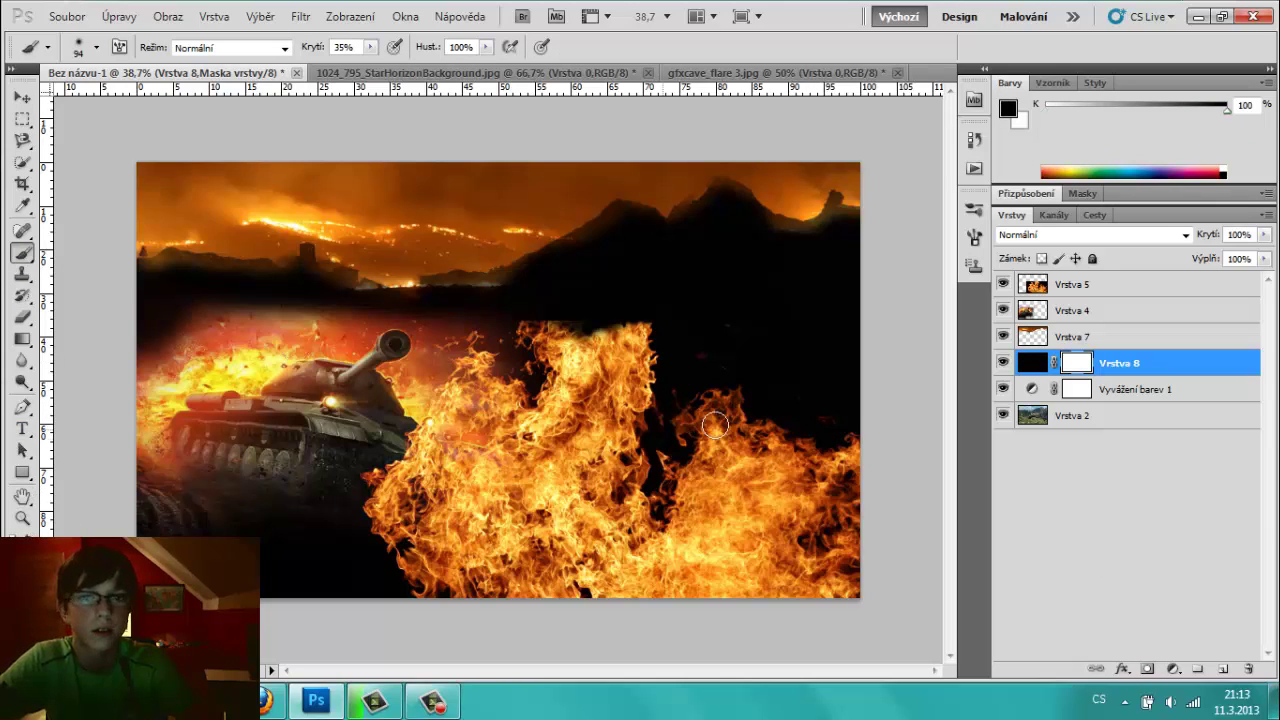
{"action": "mouse_move", "coordinate": [797, 414]}
{"action": "left_mouse_down"}
{"action": "mouse_move", "coordinate": [811, 402]}
{"action": "mouse_move", "coordinate": [800, 351]}
{"action": "mouse_move", "coordinate": [811, 337]}
{"action": "mouse_move", "coordinate": [786, 317]}
{"action": "mouse_move", "coordinate": [742, 323]}
{"action": "mouse_move", "coordinate": [750, 440]}
{"action": "left_mouse_up"}
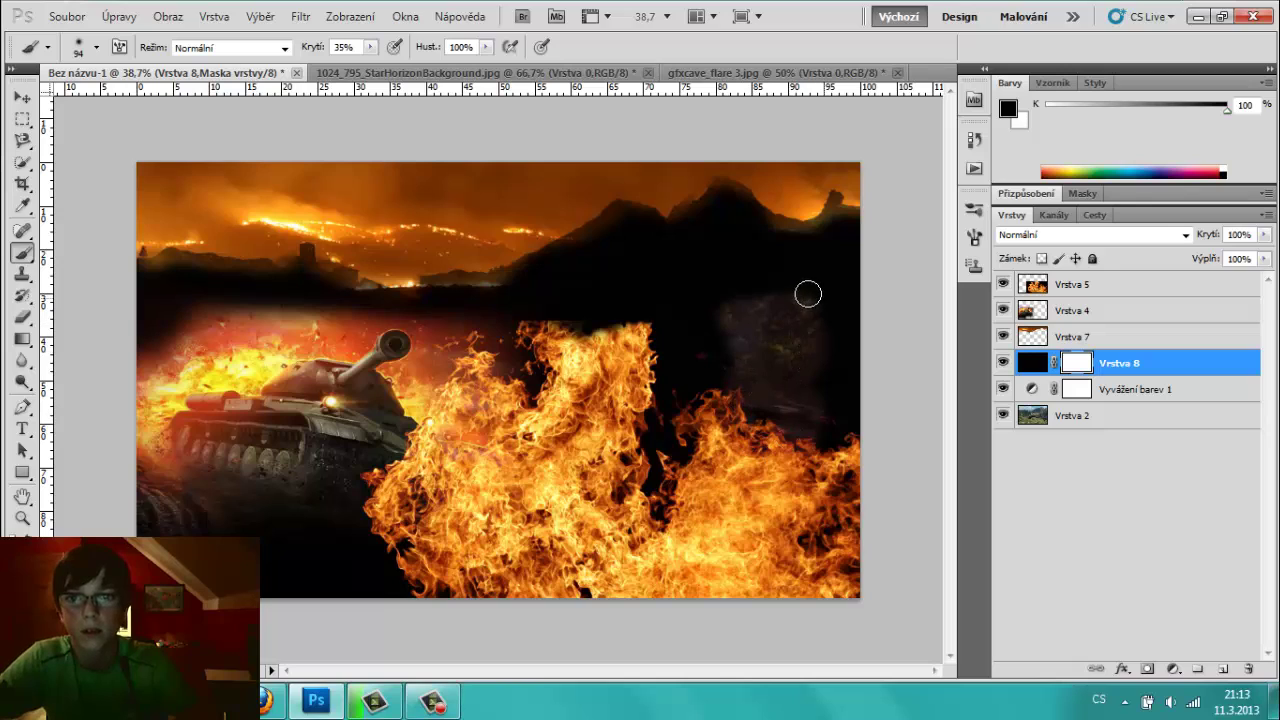
{"action": "mouse_move", "coordinate": [808, 293]}
{"action": "left_mouse_down"}
{"action": "mouse_move", "coordinate": [808, 326]}
{"action": "mouse_move", "coordinate": [817, 254]}
{"action": "mouse_move", "coordinate": [800, 344]}
{"action": "left_mouse_up"}
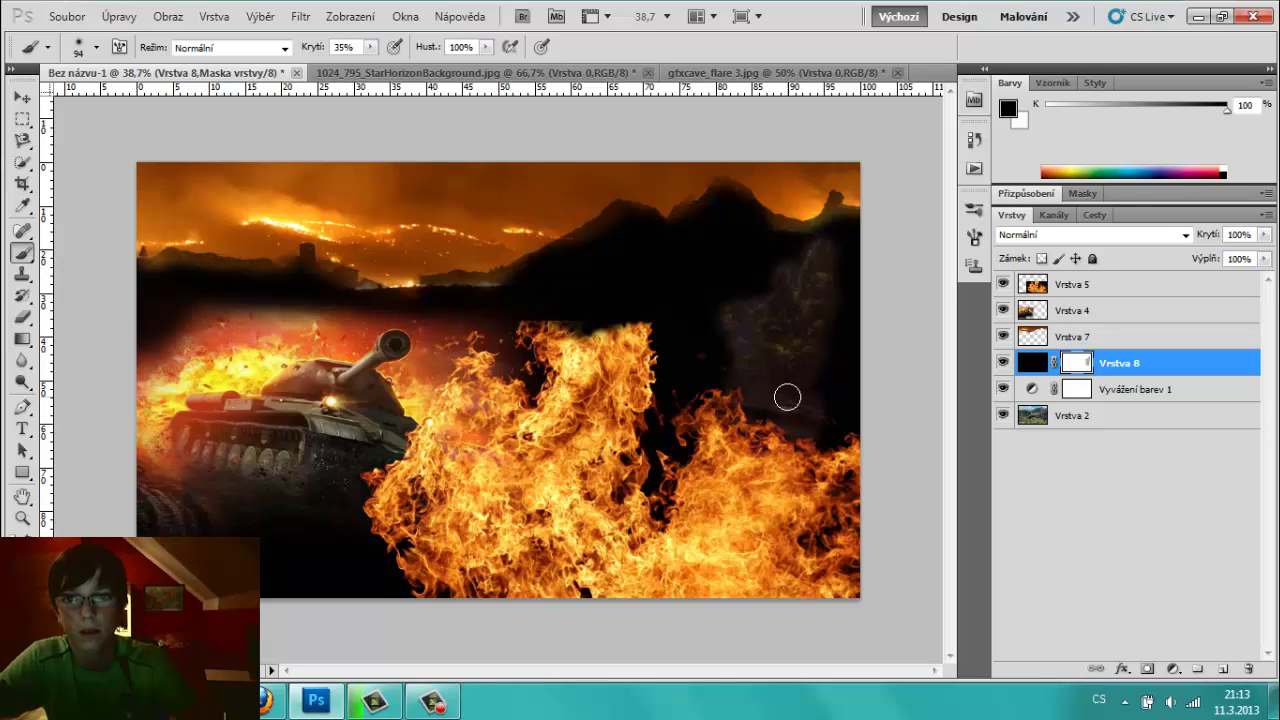
{"action": "key", "text": "ctrl+z"}
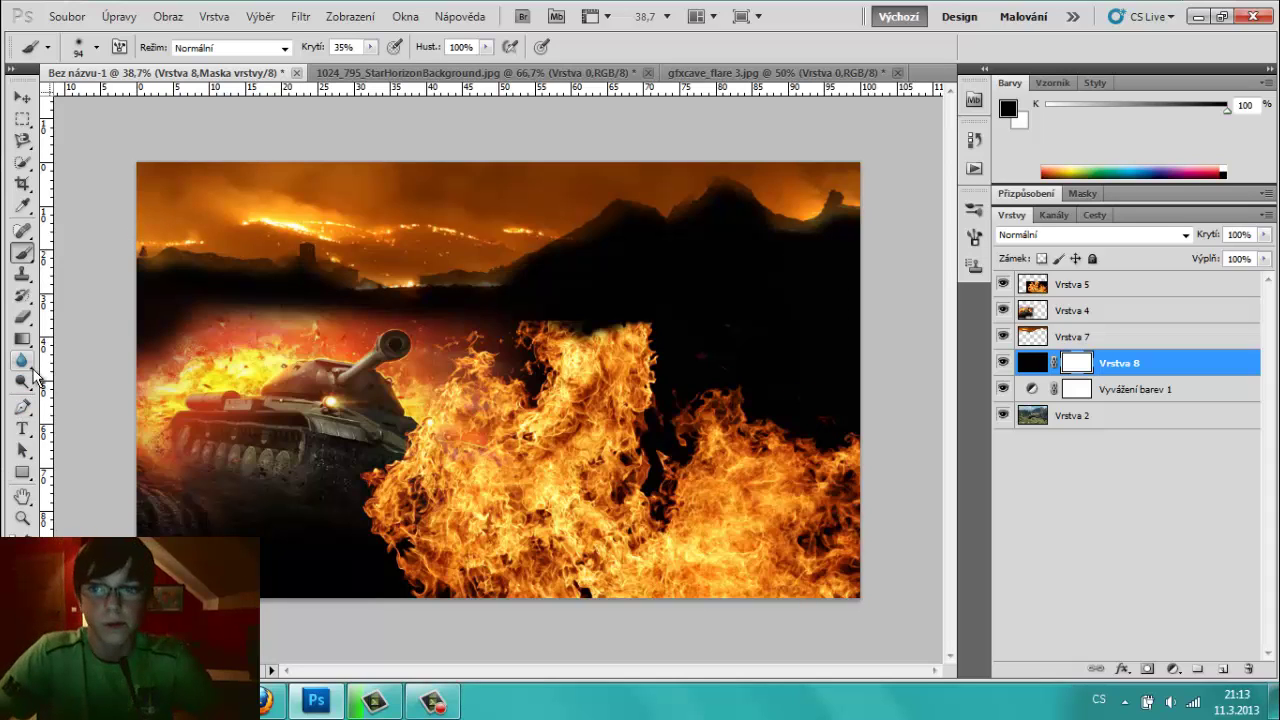
- Hide Vrstva 8 and lasso-select the tree area on the right edge
{"action": "left_click", "coordinate": [1003, 364]}
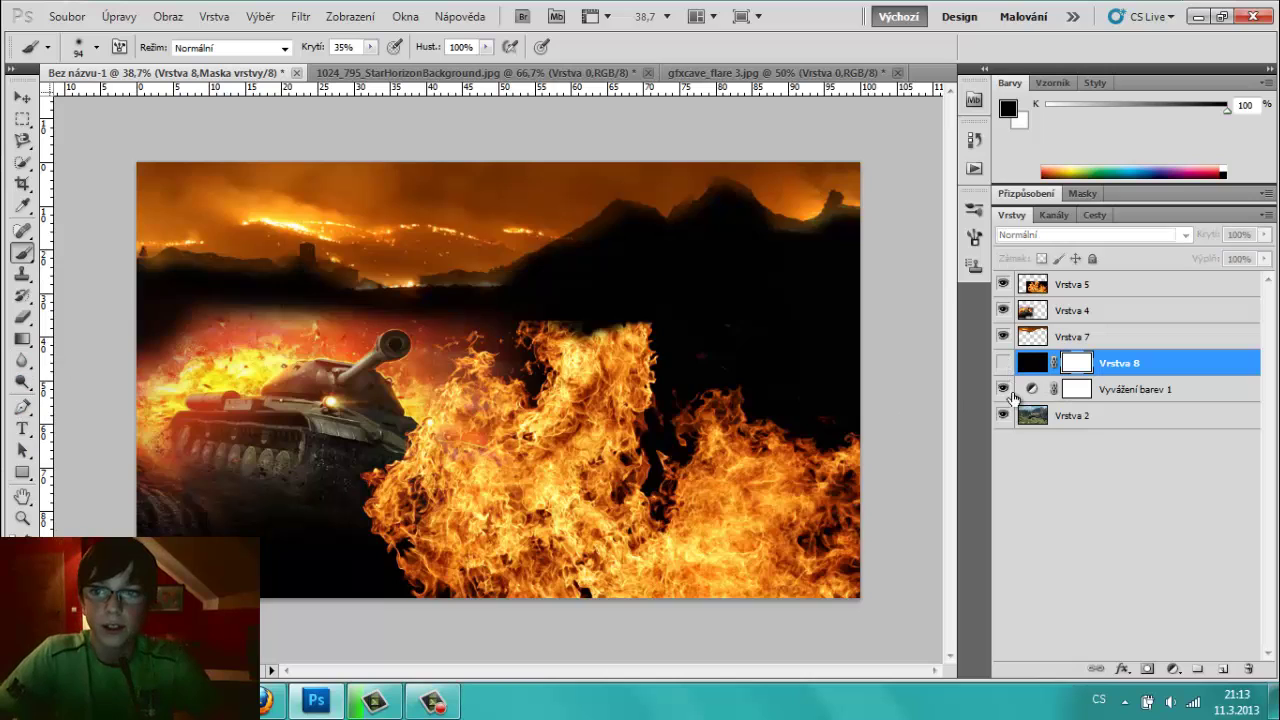
{"action": "left_click", "coordinate": [1070, 415]}
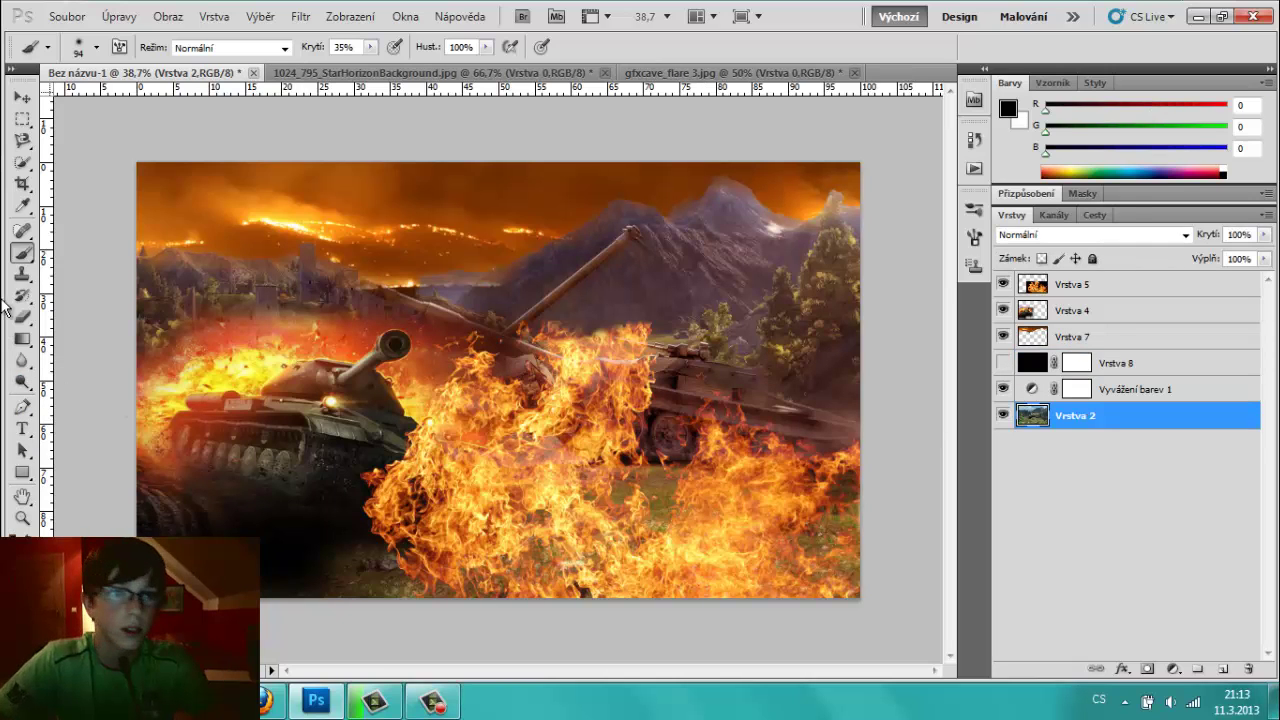
{"action": "left_click", "coordinate": [21, 141]}
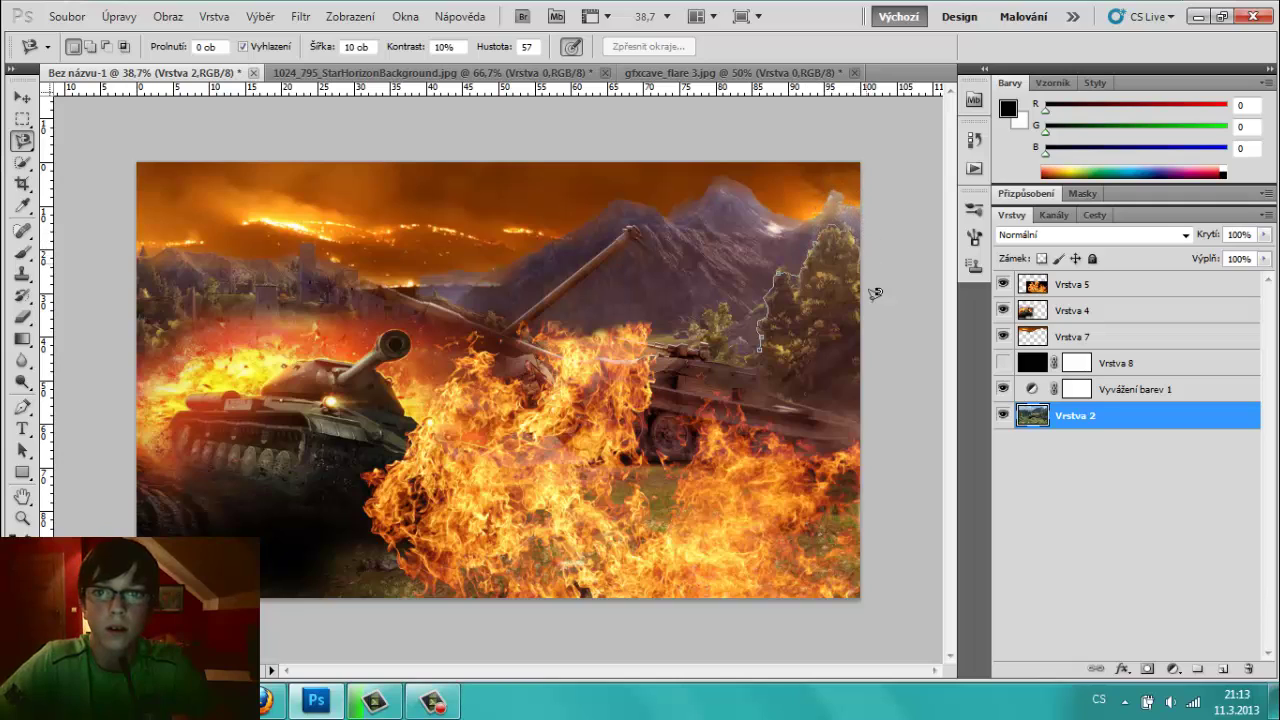
{"action": "double_click", "coordinate": [752, 383]}
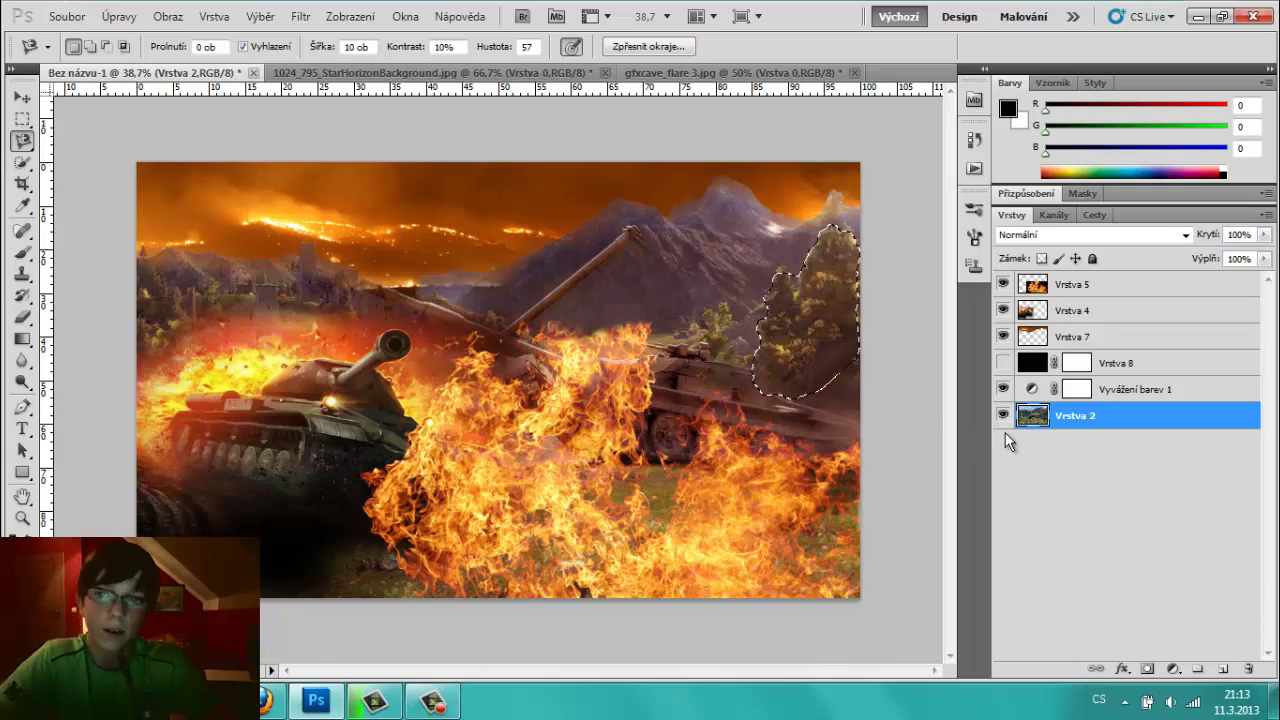
- Duplicate the black layer Vrstva 8 as Vrstva 8 kopie
{"action": "left_click", "coordinate": [1135, 366]}
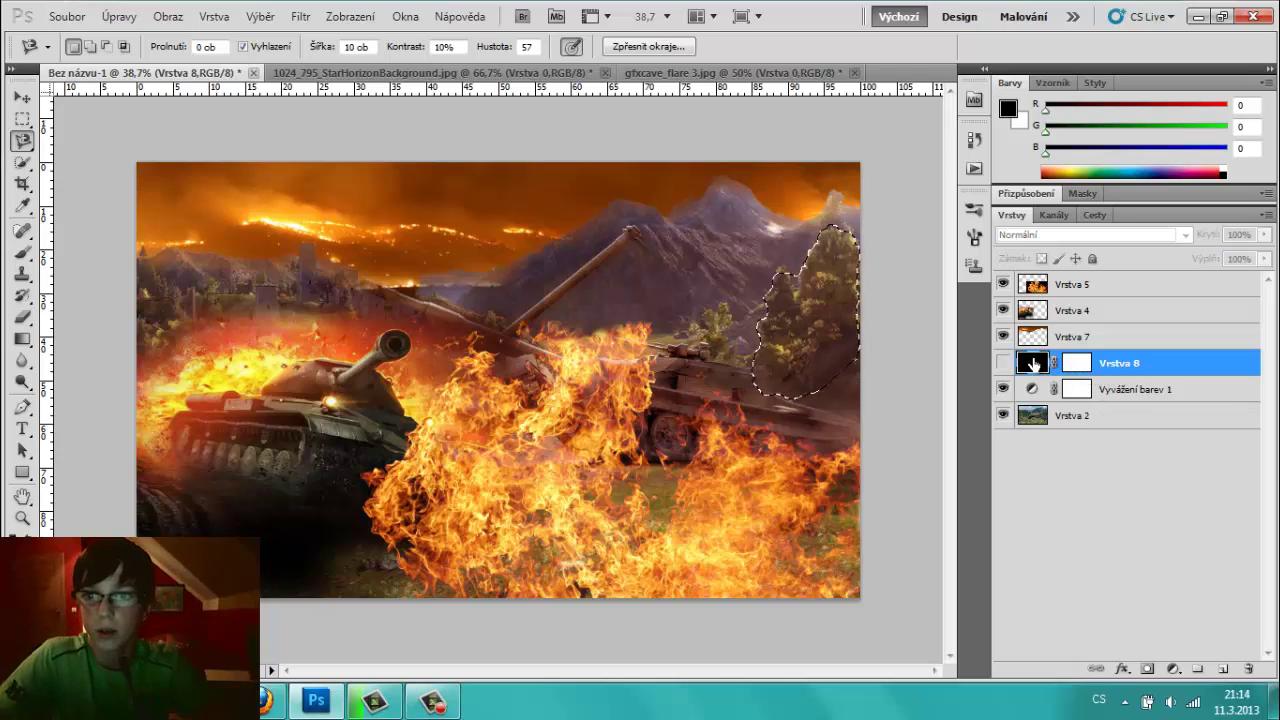
{"action": "right_click", "coordinate": [1037, 367]}
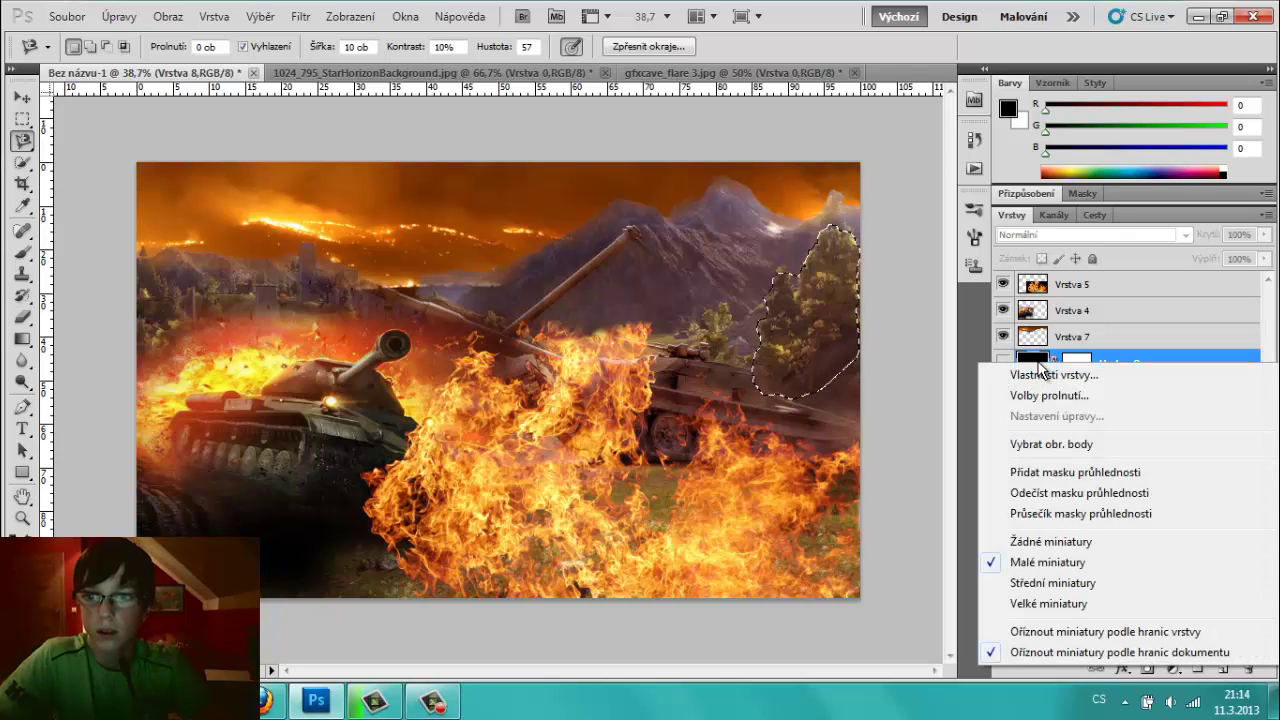
{"action": "left_click", "coordinate": [1162, 358]}
{"action": "right_click", "coordinate": [1162, 358]}
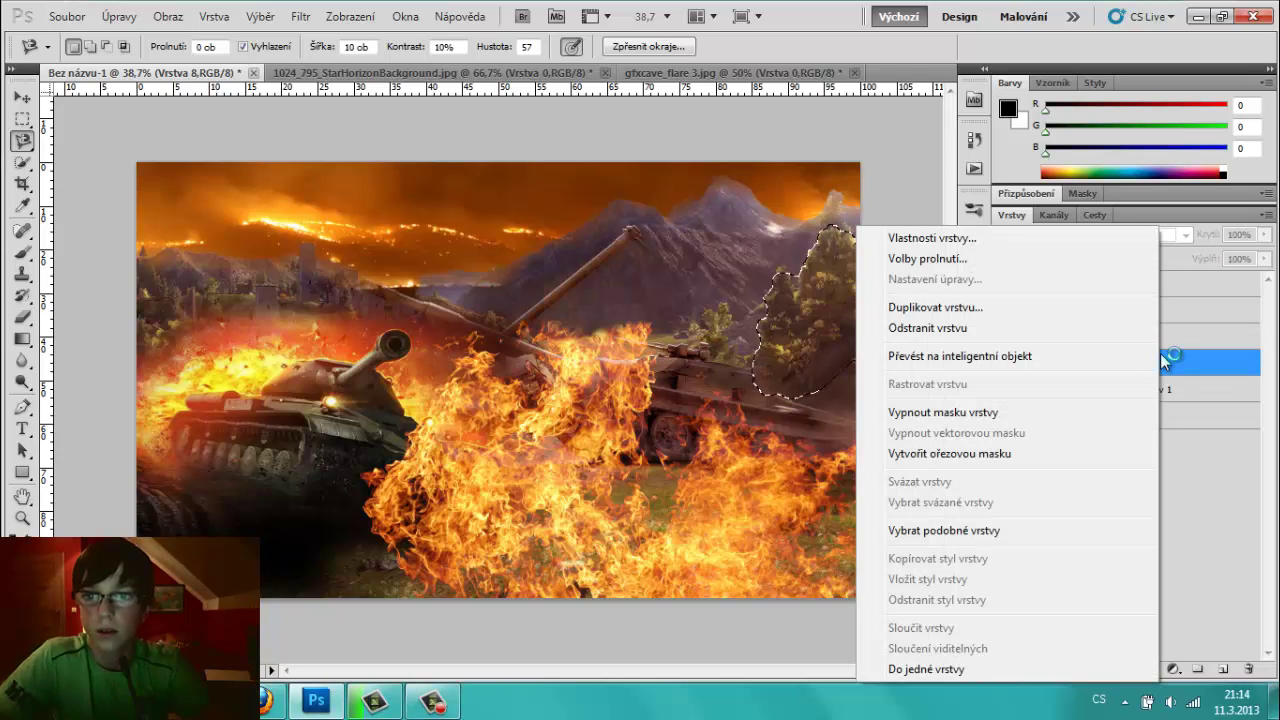
{"action": "left_click", "coordinate": [968, 307]}
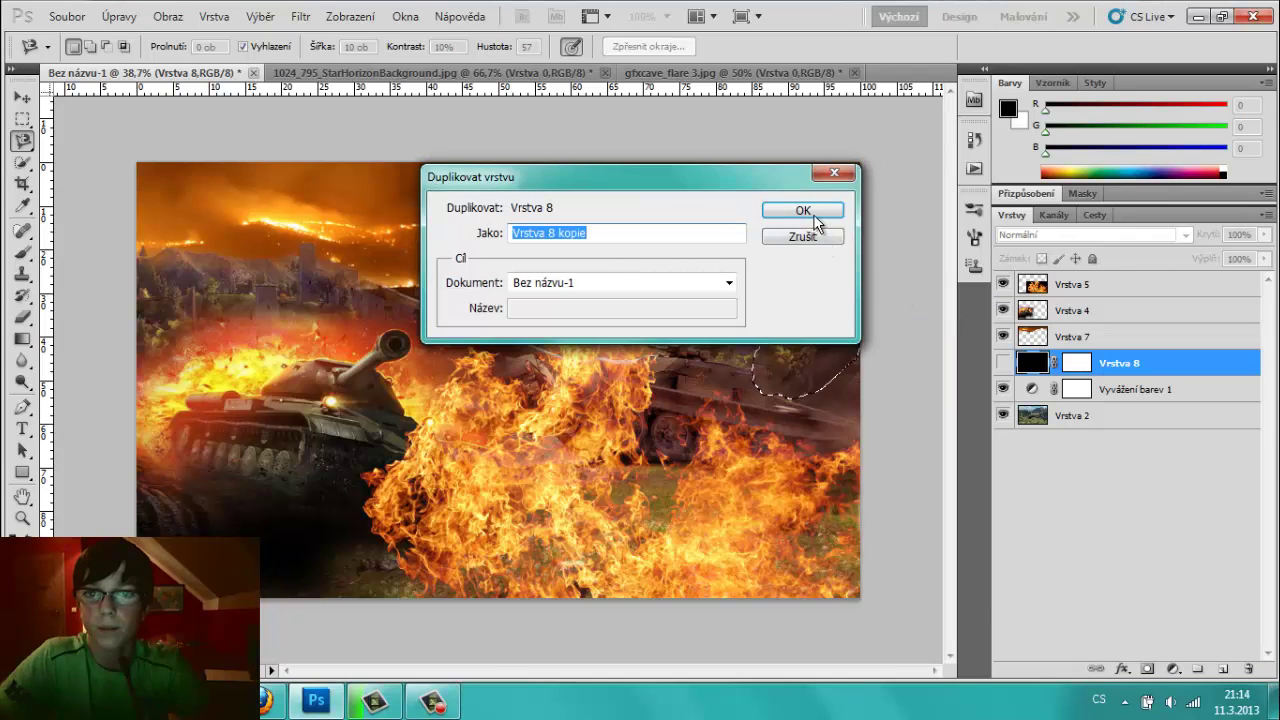
{"action": "left_click", "coordinate": [815, 216]}
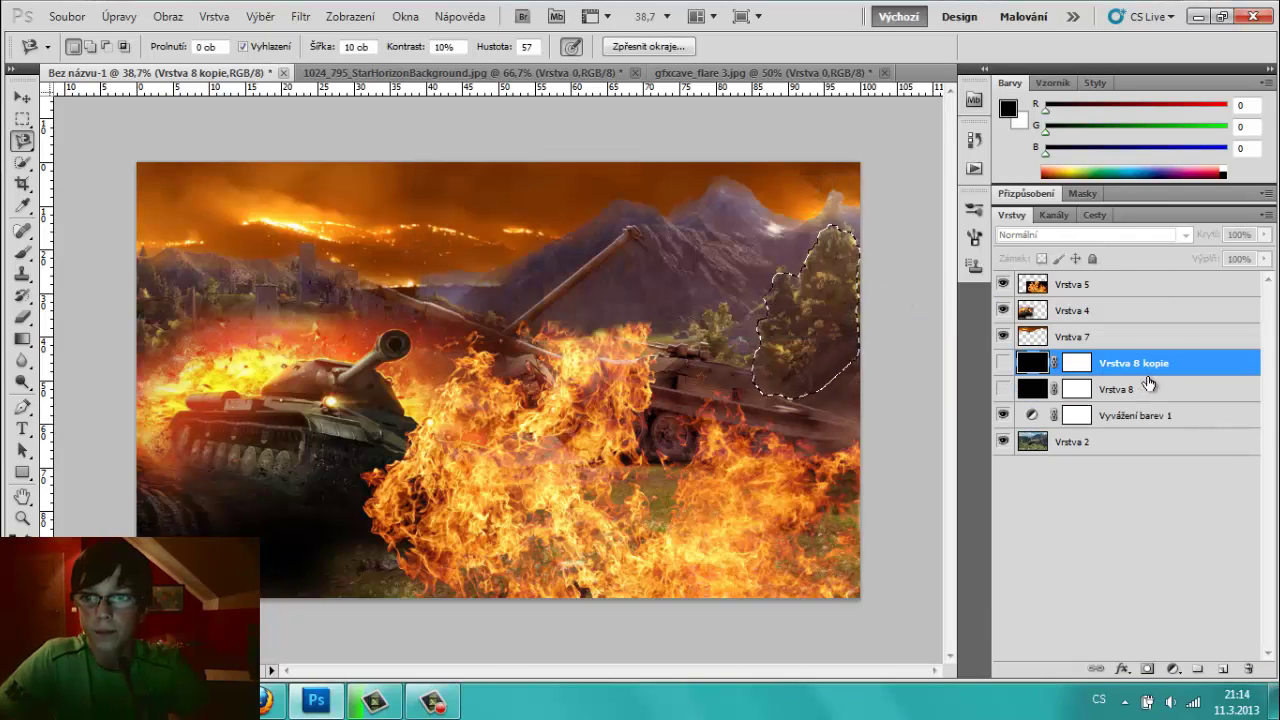
- Delete the masks from both black layers and mask Vrstva 8 kopie to the tree selection
{"action": "left_click", "coordinate": [1079, 370]}
{"action": "right_click", "coordinate": [1079, 370]}
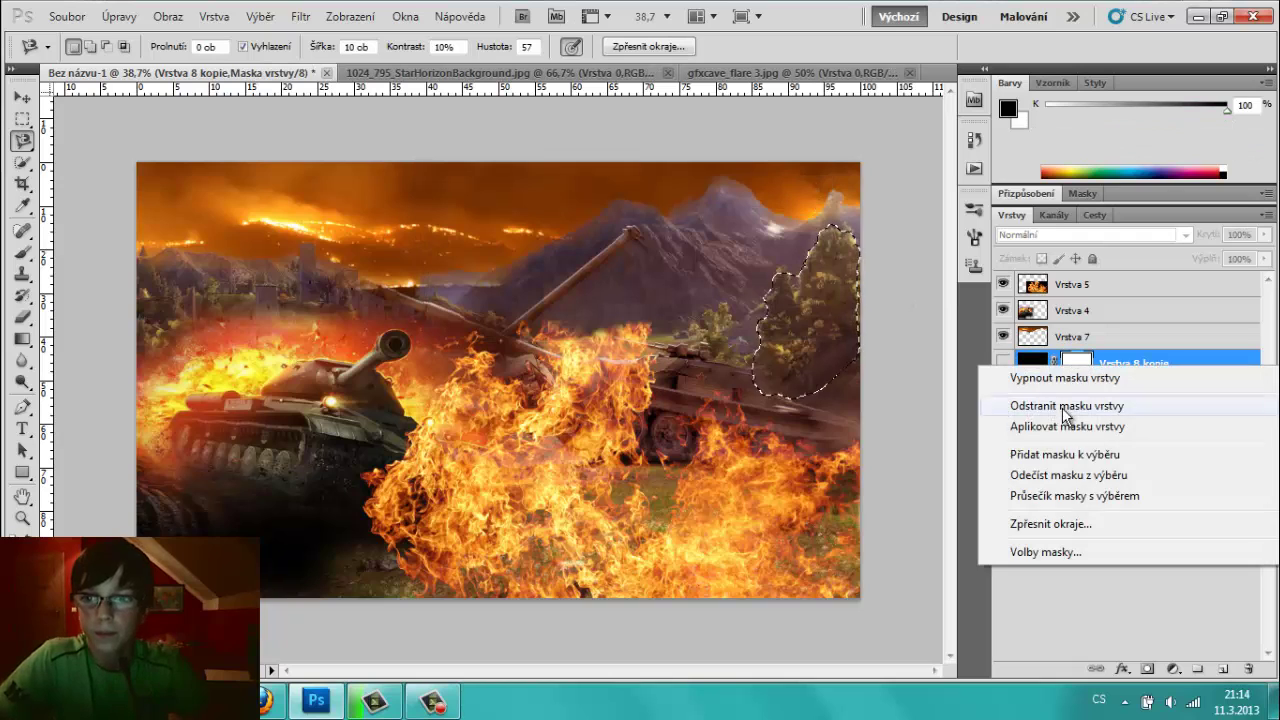
{"action": "left_click", "coordinate": [1054, 406]}
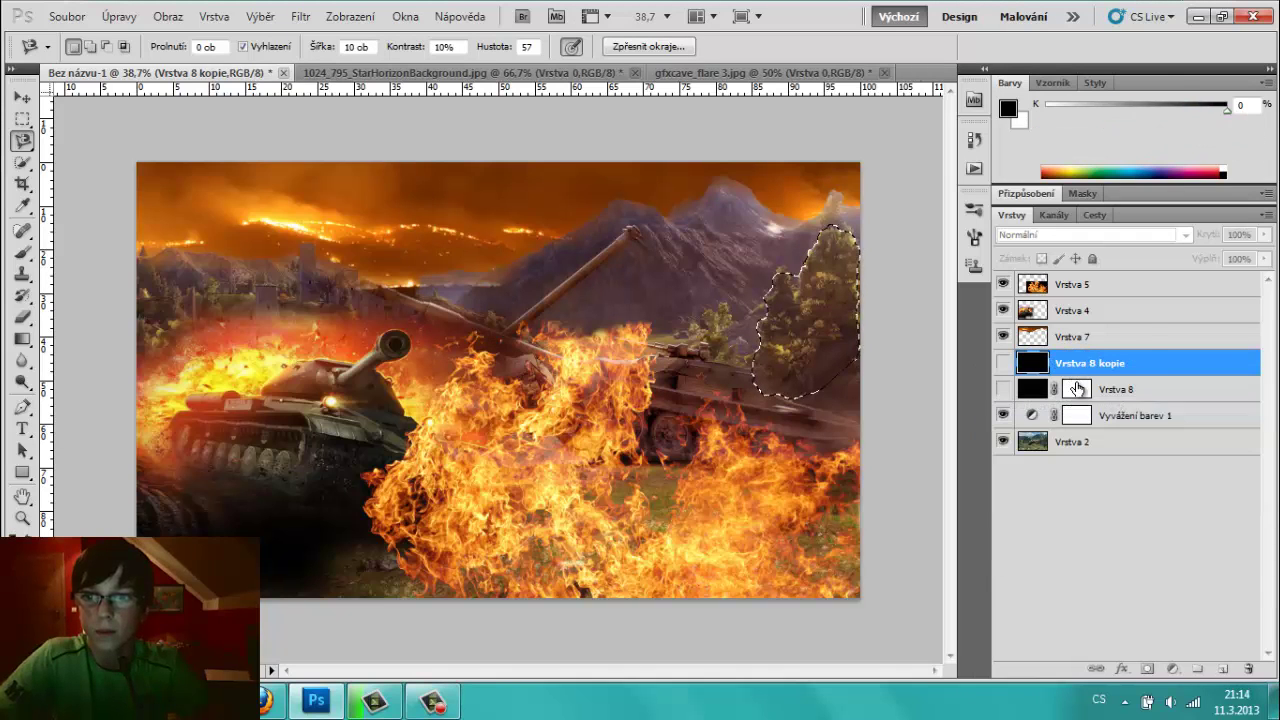
{"action": "left_click", "coordinate": [1076, 388]}
{"action": "right_click", "coordinate": [1076, 388]}
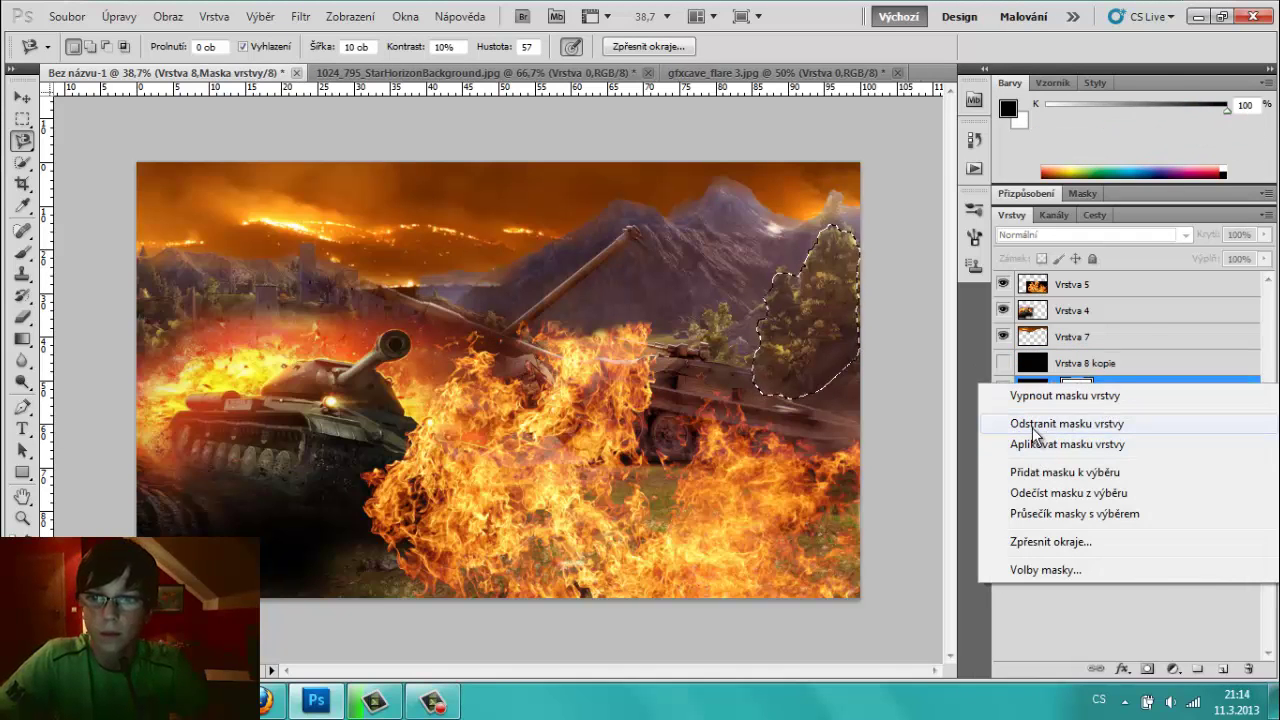
{"action": "left_click", "coordinate": [1040, 428]}
{"action": "left_click", "coordinate": [1079, 370]}
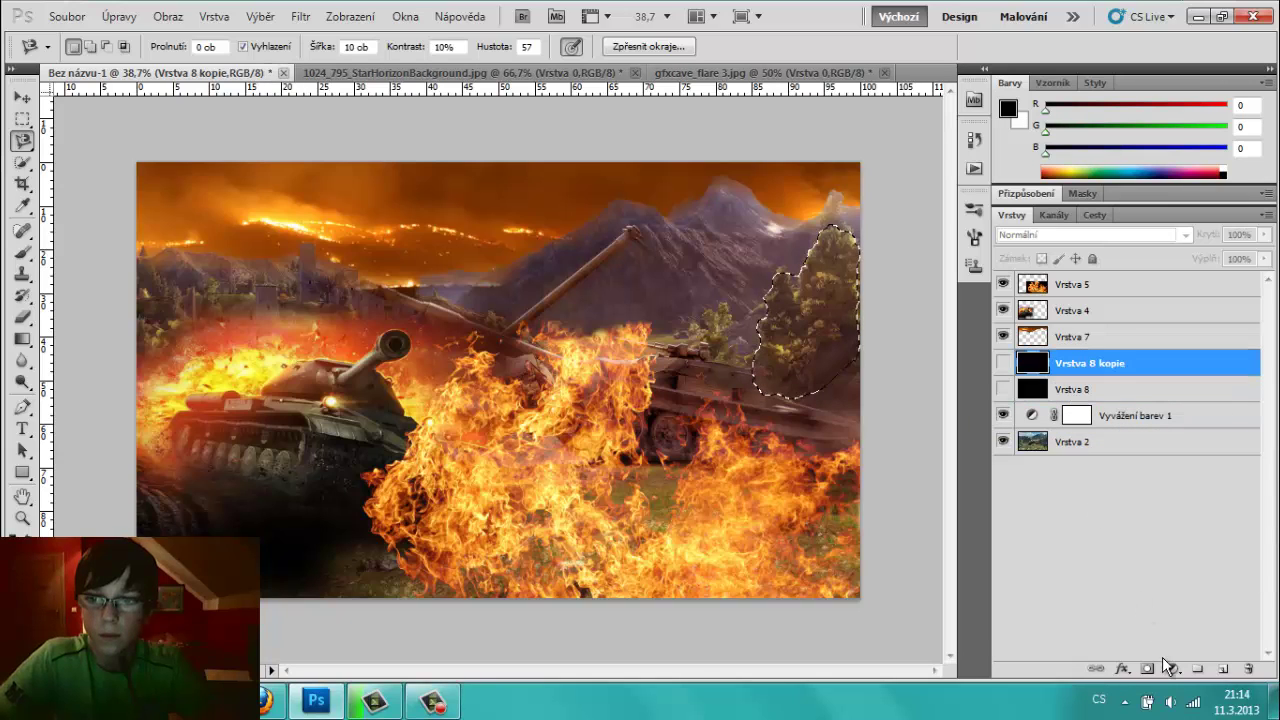
{"action": "left_click", "coordinate": [1147, 668]}
- Hide both black layers and reload the tree-shaped selection
{"action": "left_click", "coordinate": [22, 251]}
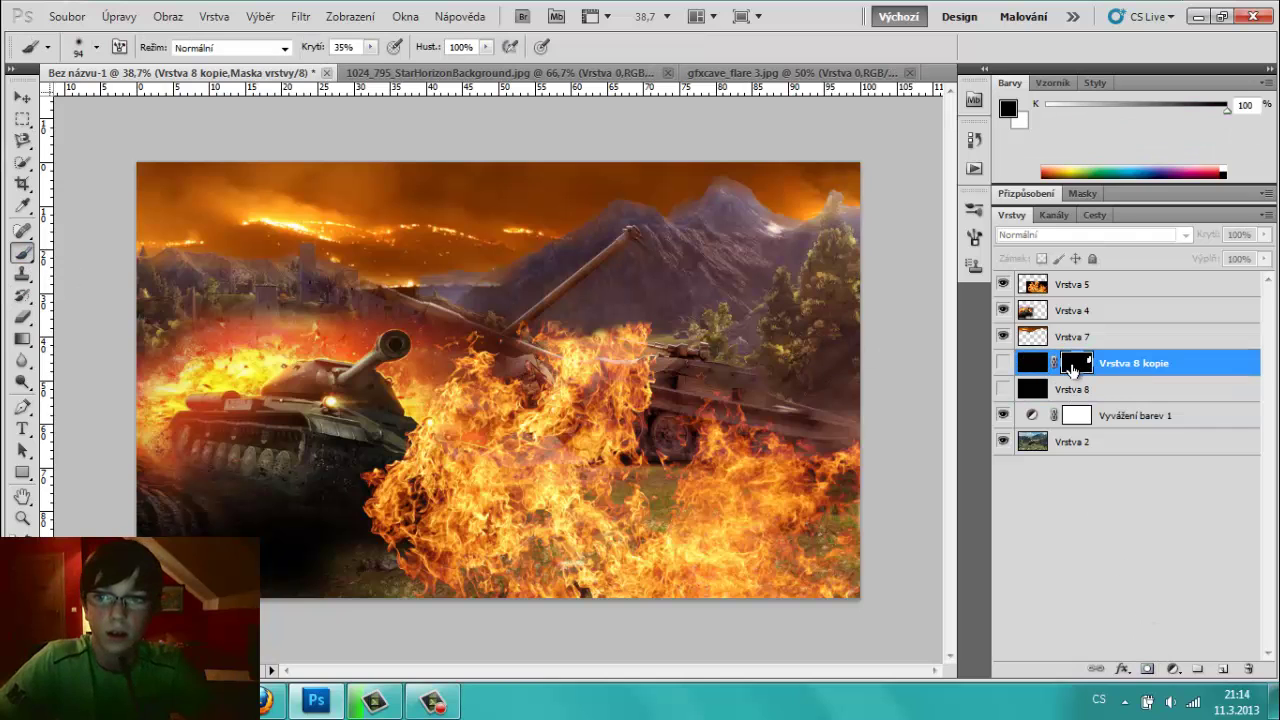
{"action": "scroll", "coordinate": [849, 369], "scroll_direction": "up", "scroll_amount": 1}
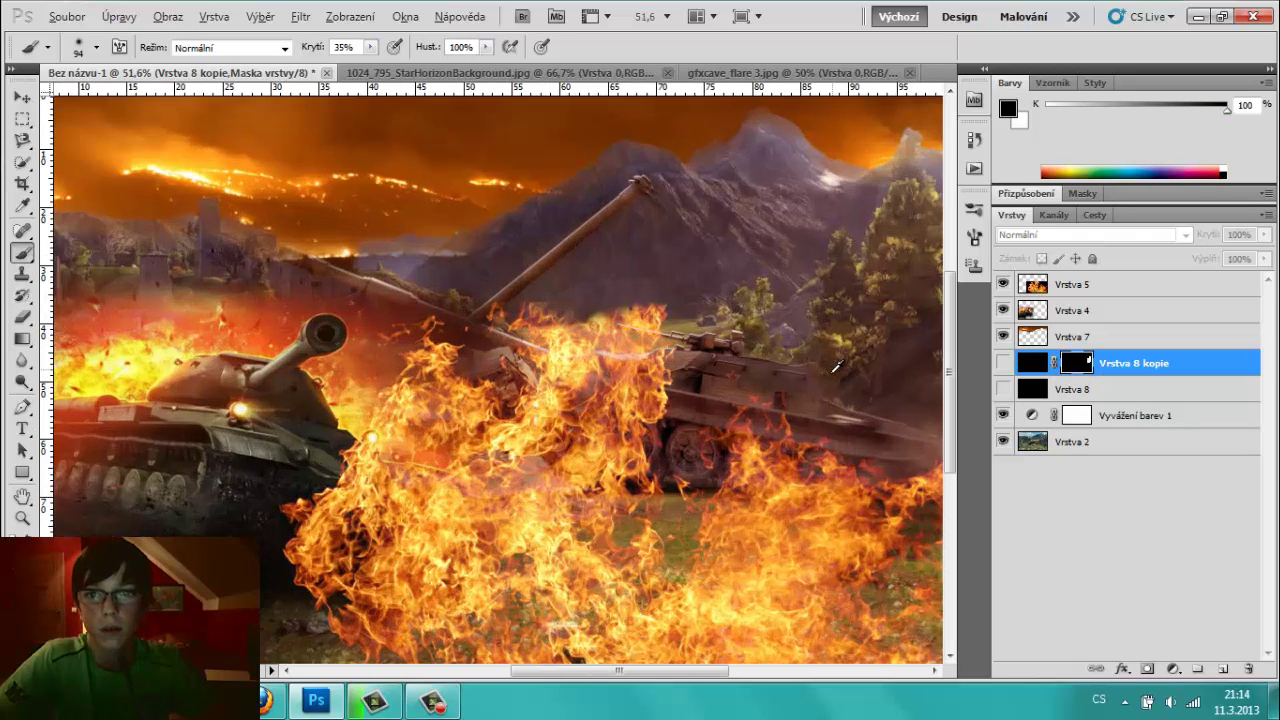
{"action": "left_click_drag", "start_coordinate": [624, 665], "coordinate": [666, 657]}
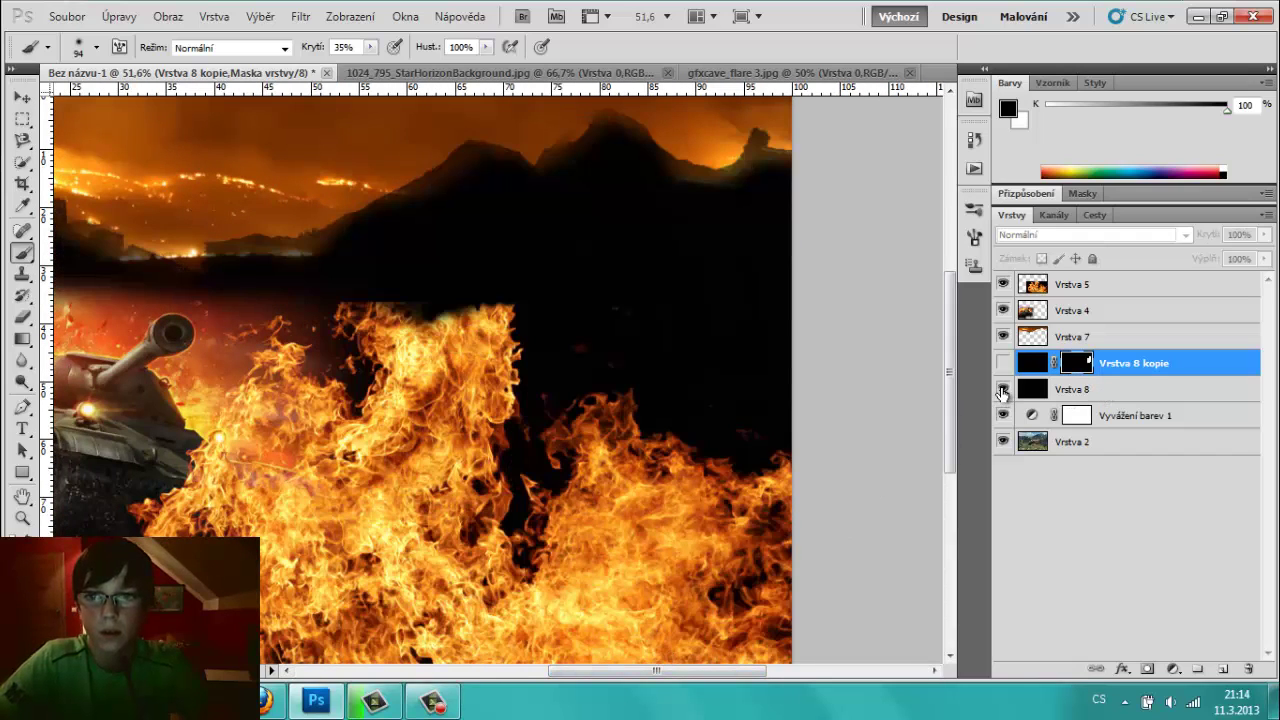
{"action": "left_click", "coordinate": [1002, 389]}
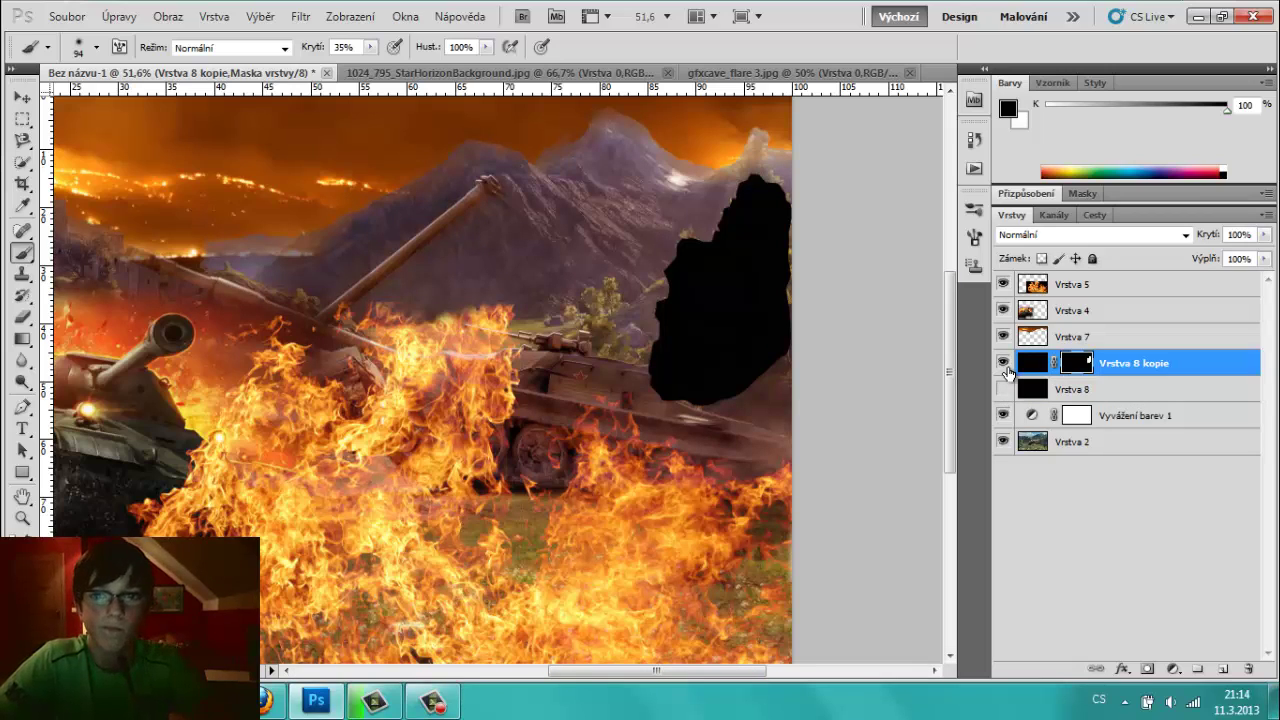
{"action": "left_click", "coordinate": [1003, 362]}
{"action": "left_click", "coordinate": [1032, 362], "text": "ctrl"}
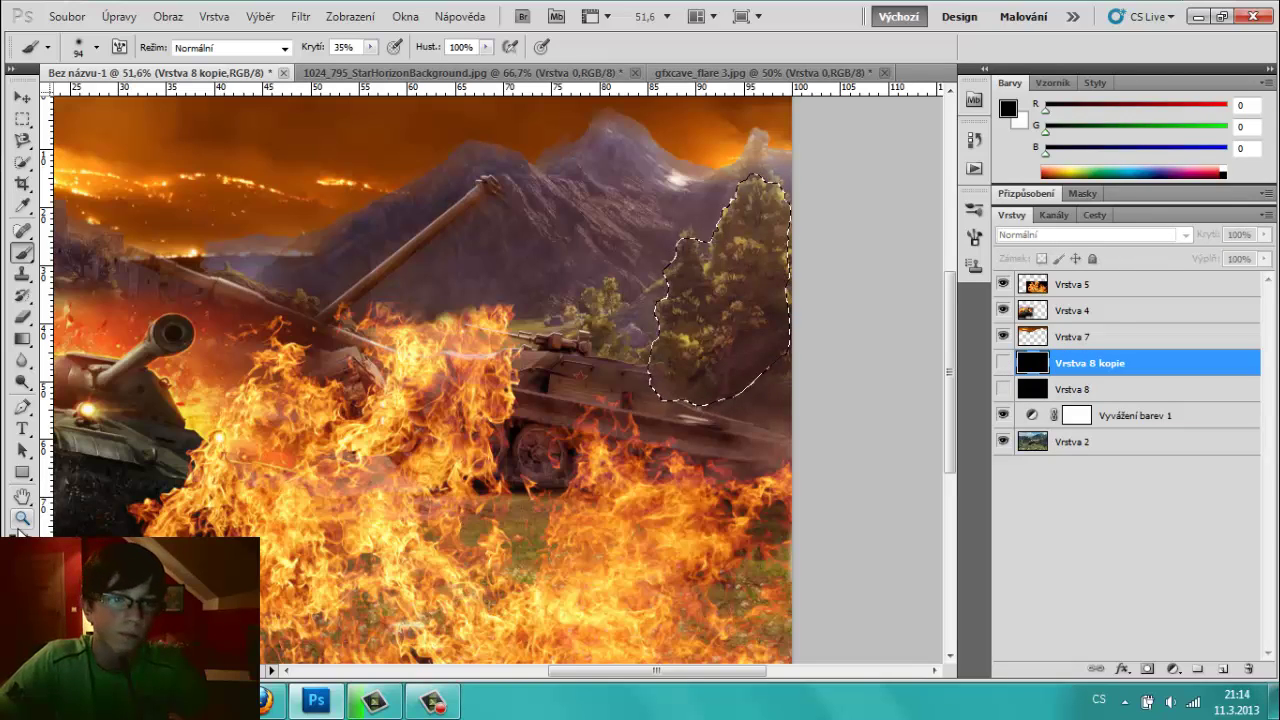
- Re-mask the copy layer from the selection, then delete Vrstva 8 kopie
{"action": "key", "text": "x"}
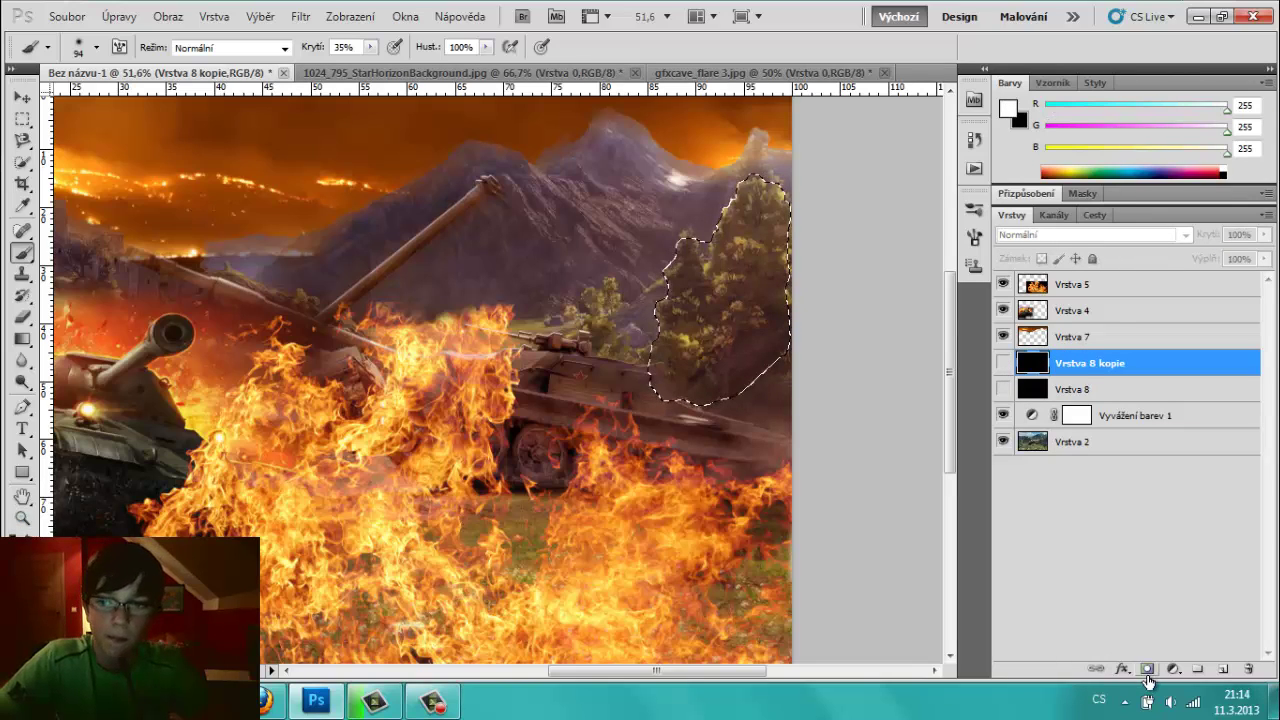
{"action": "left_click", "coordinate": [1147, 669]}
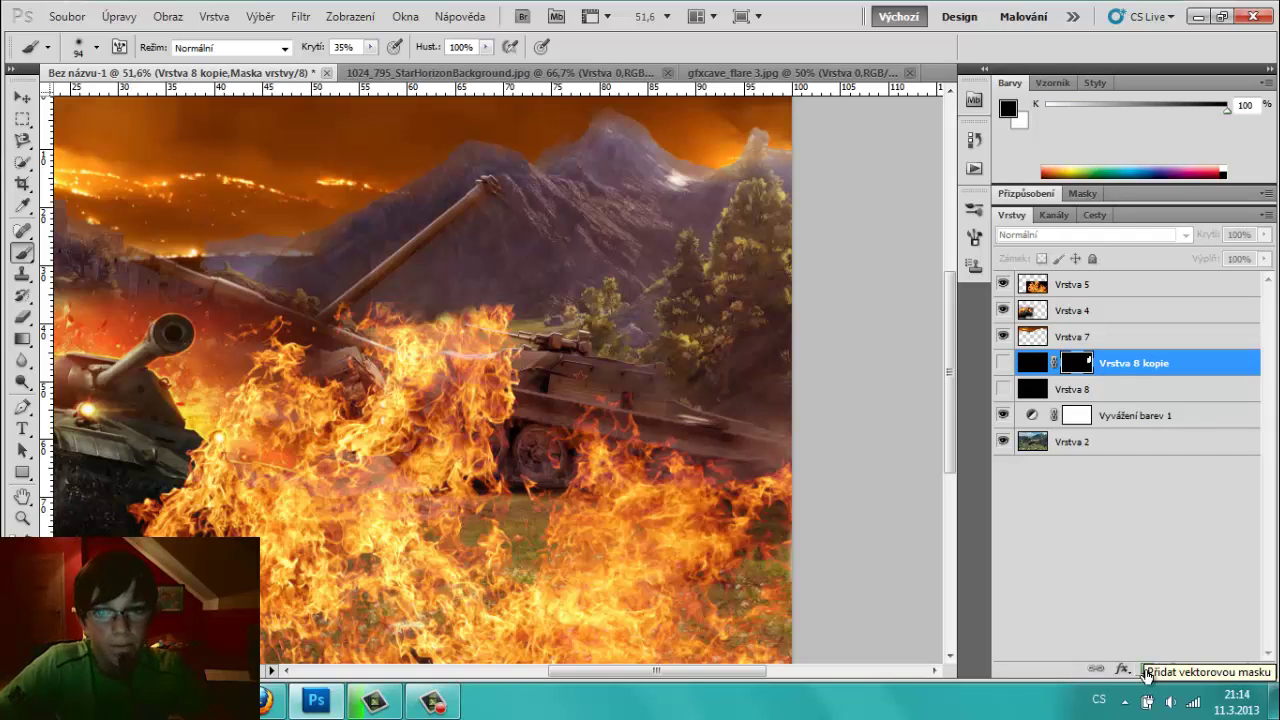
{"action": "left_click", "coordinate": [1003, 366]}
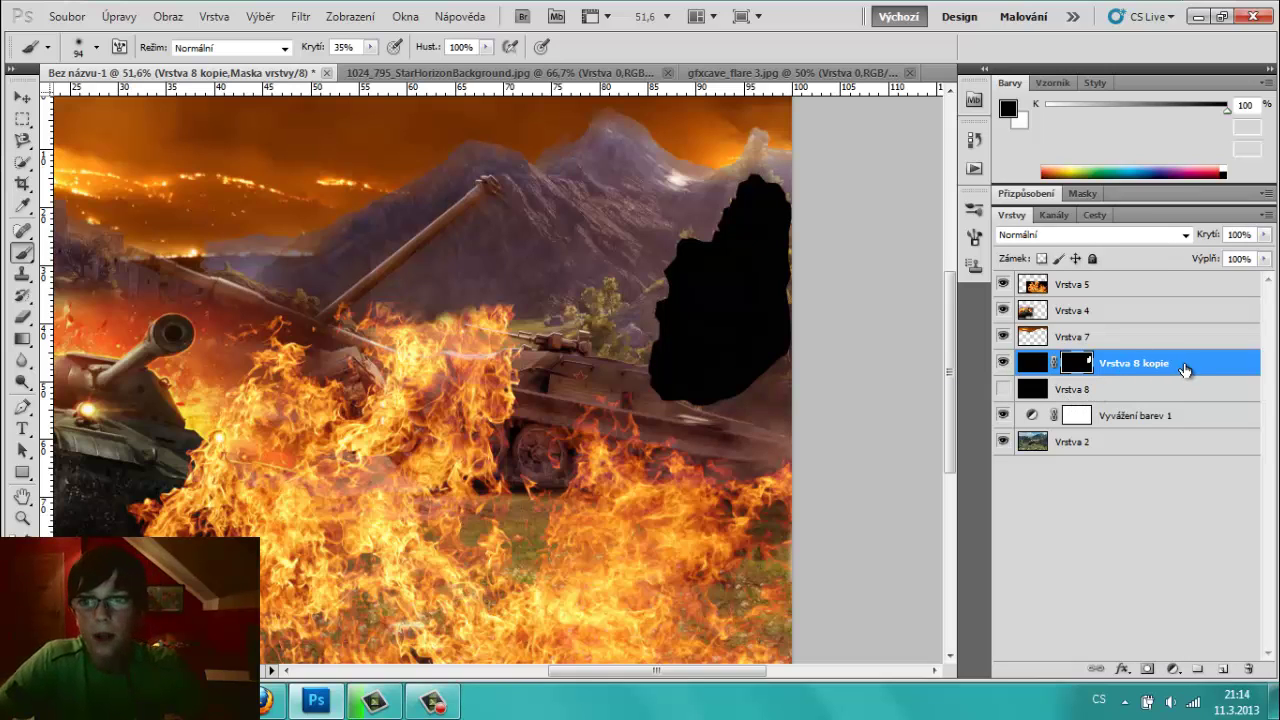
{"action": "key", "text": "ctrl+2"}
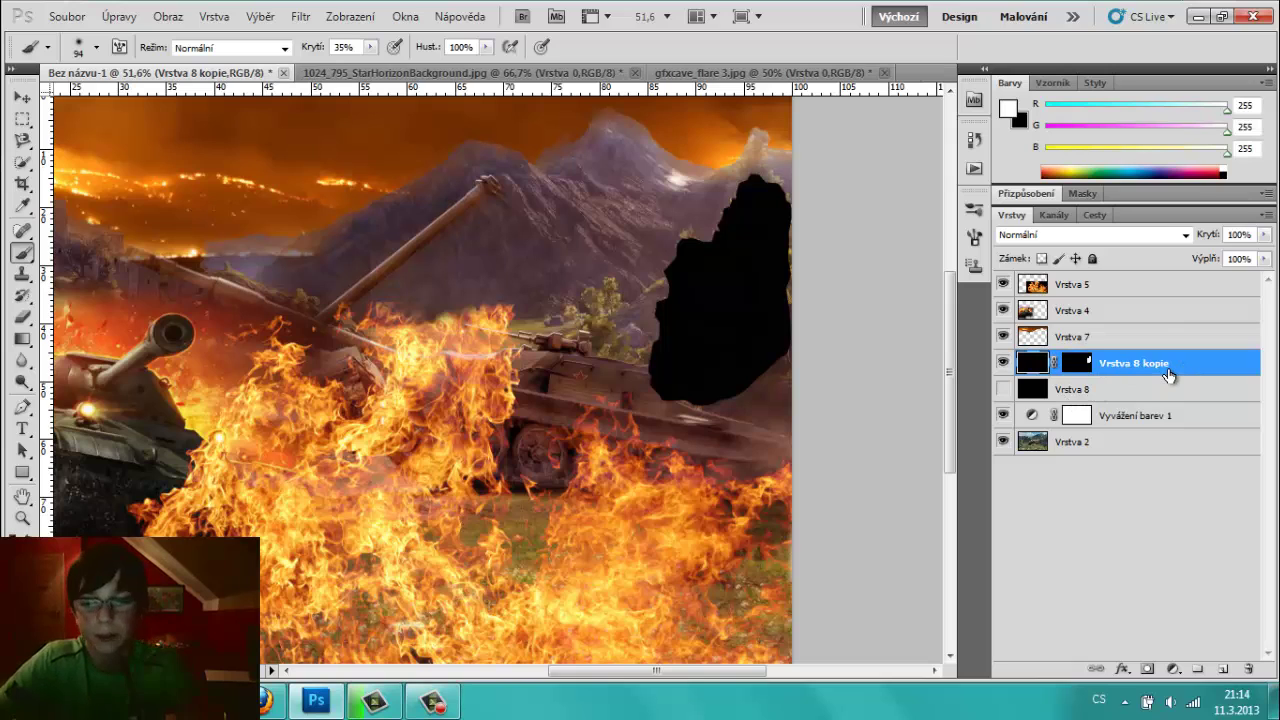
{"action": "key", "text": "Delete"}
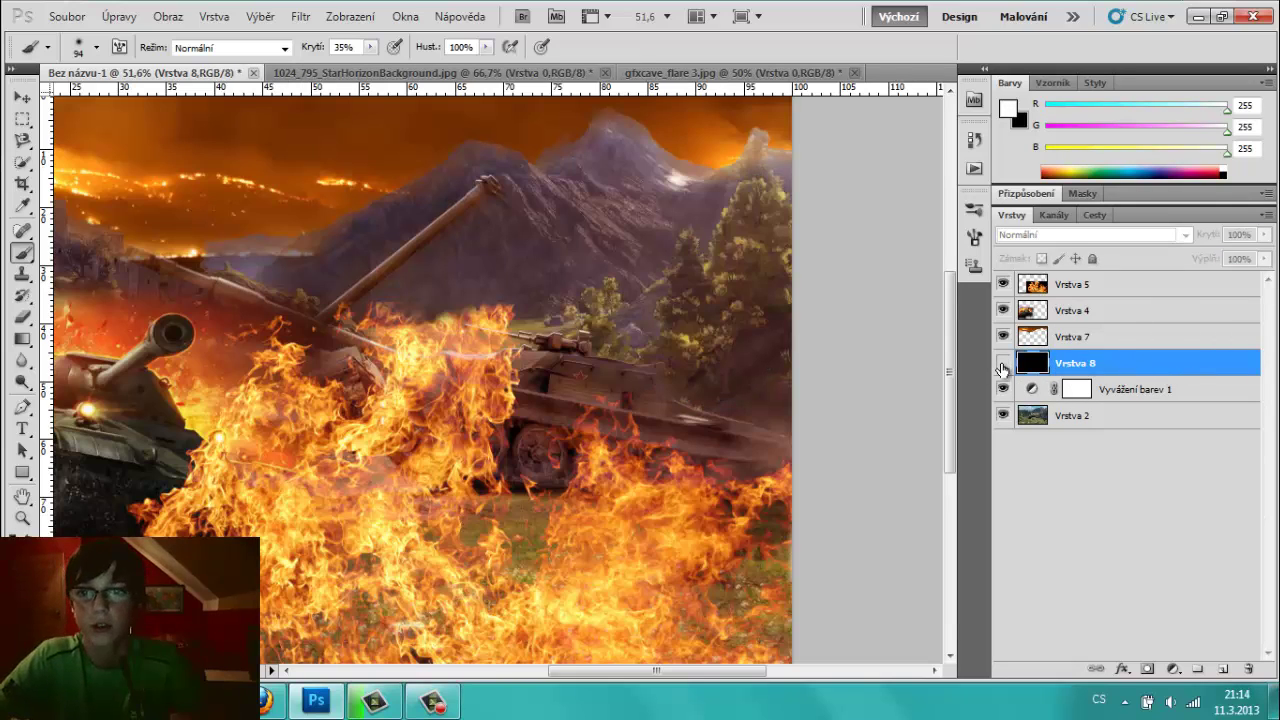
- Show the full black Vrstva 8 again and undo a grey test stroke
{"action": "left_click", "coordinate": [1003, 362]}
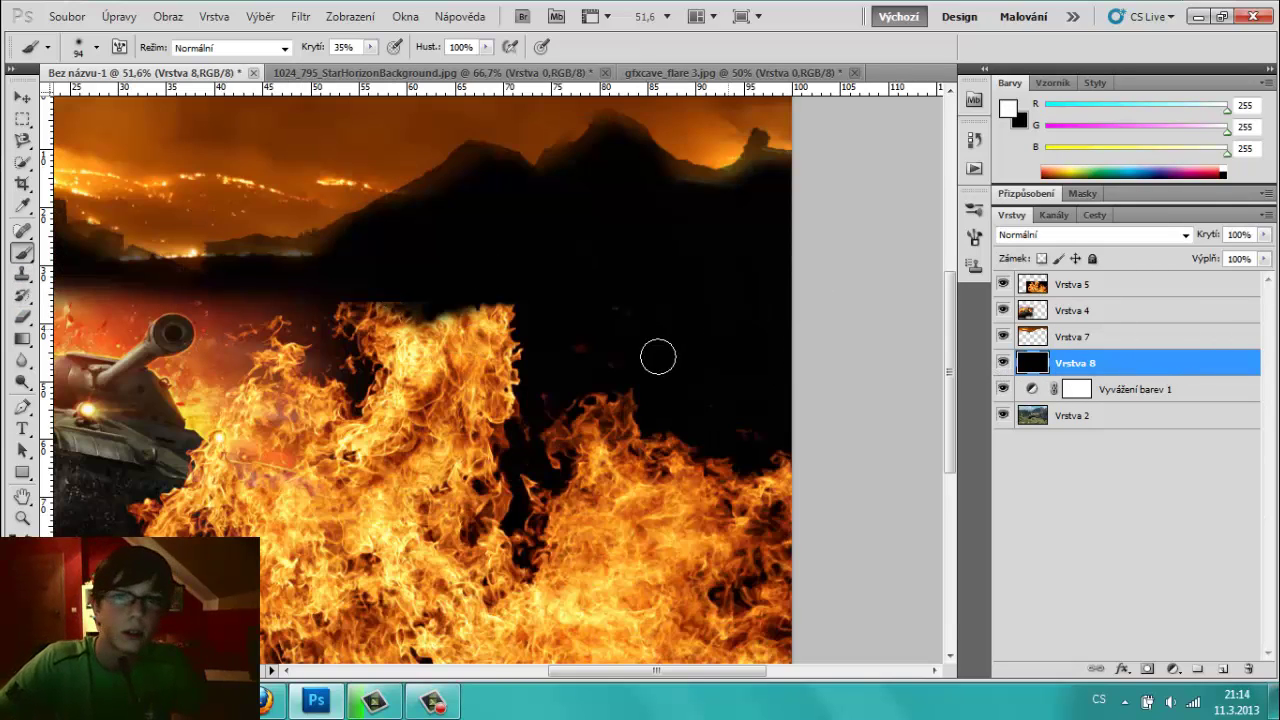
{"action": "mouse_move", "coordinate": [708, 360]}
{"action": "left_mouse_down"}
{"action": "mouse_move", "coordinate": [740, 346]}
{"action": "mouse_move", "coordinate": [755, 319]}
{"action": "mouse_move", "coordinate": [706, 311]}
{"action": "mouse_move", "coordinate": [726, 325]}
{"action": "mouse_move", "coordinate": [691, 300]}
{"action": "mouse_move", "coordinate": [633, 310]}
{"action": "left_mouse_up"}
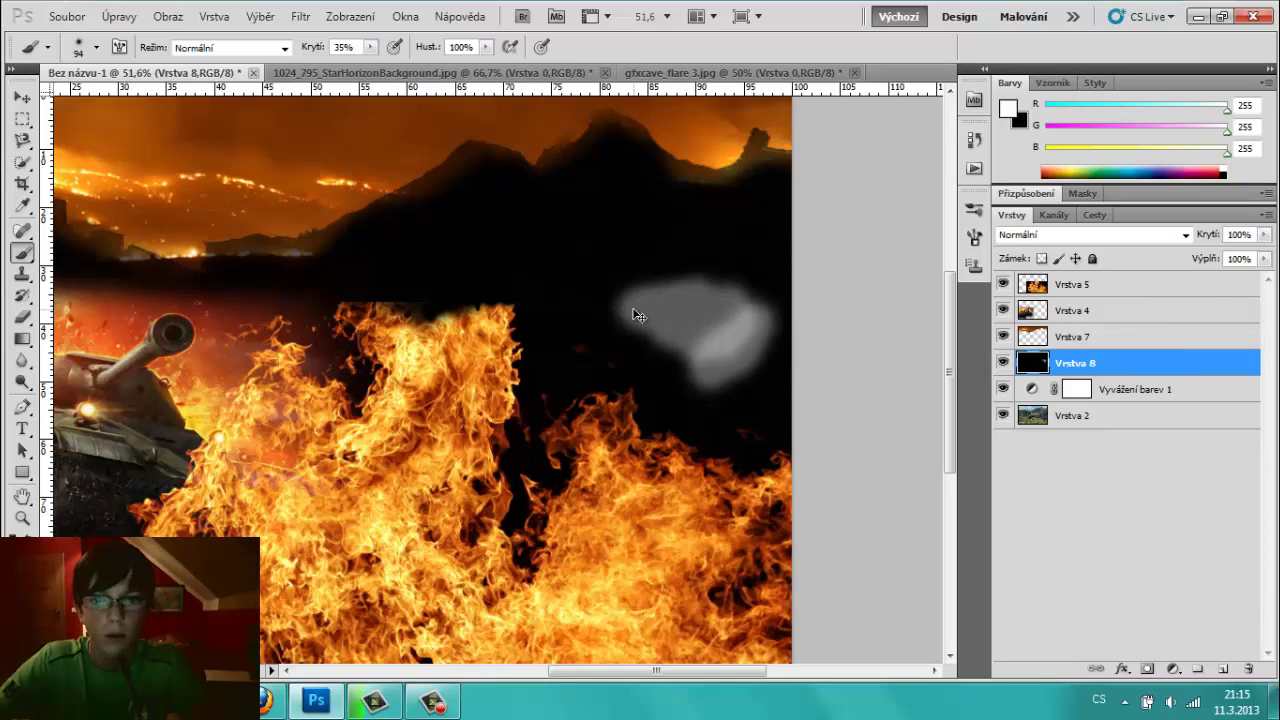
{"action": "key", "text": "ctrl+alt+z"}
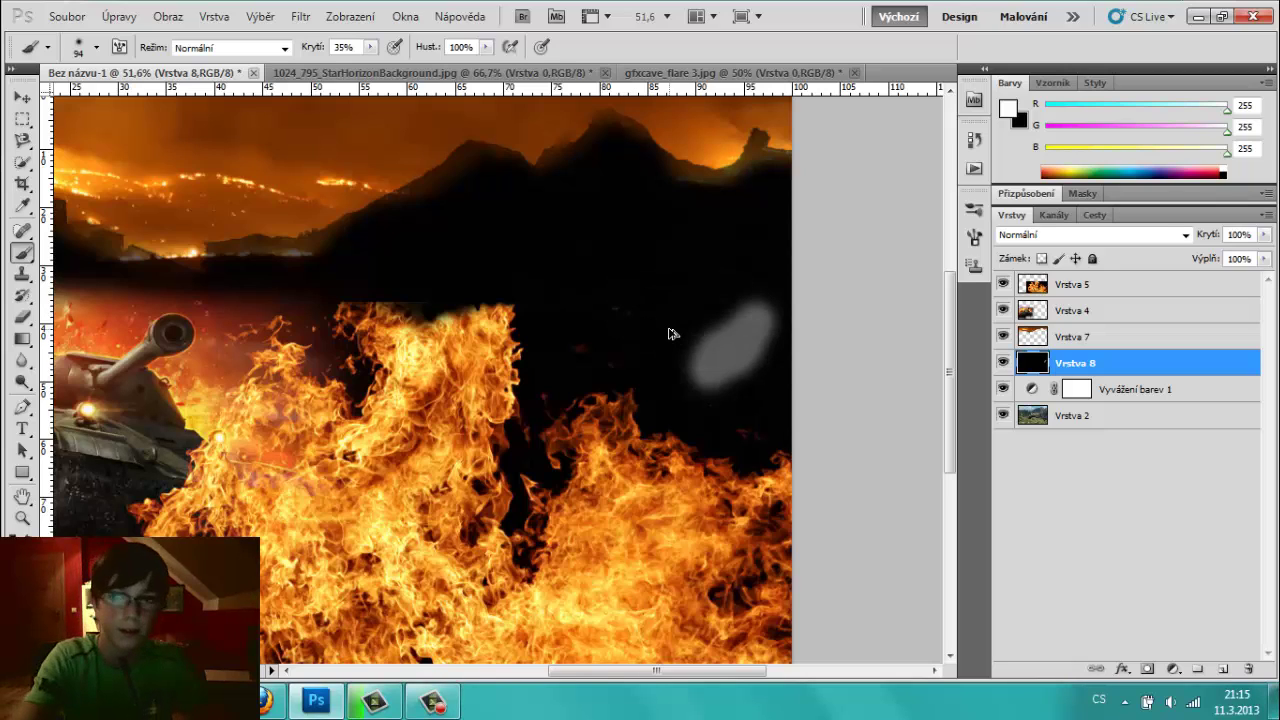
{"action": "key", "text": "ctrl+alt+z"}
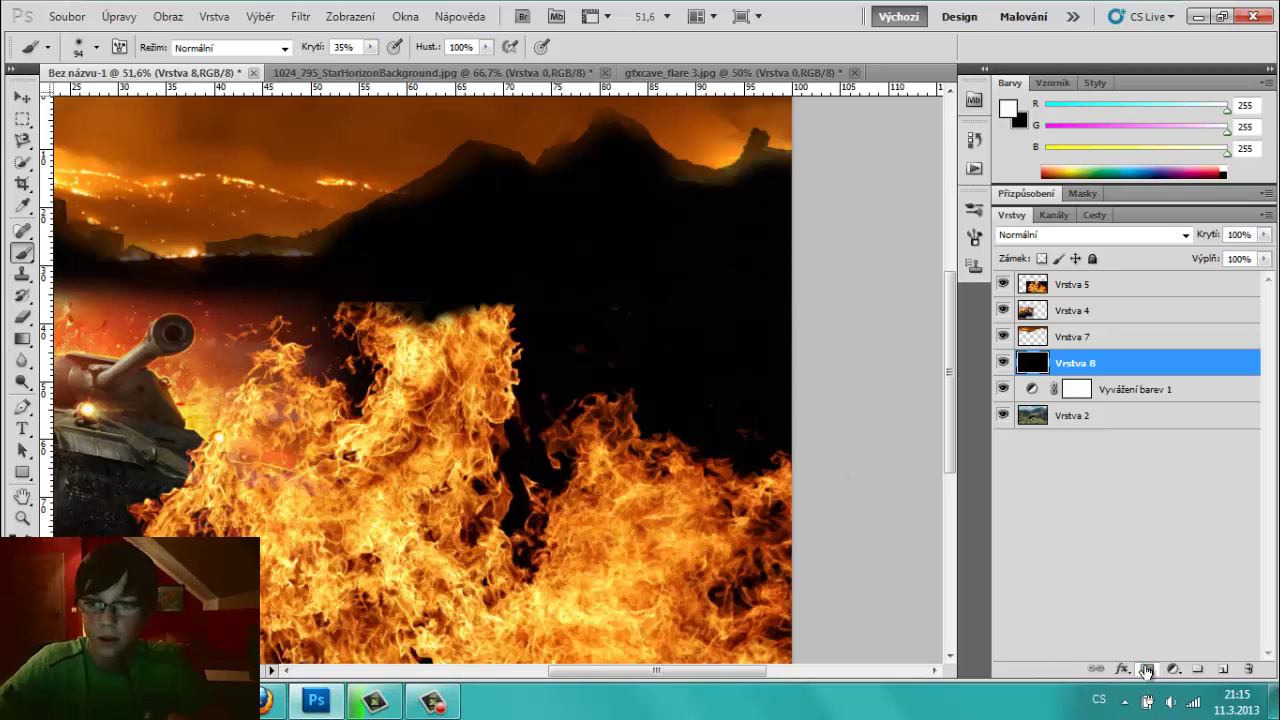
- Mask Vrstva 8 and faintly reveal the glow and rocky area on the right
{"action": "left_click", "coordinate": [1147, 669]}
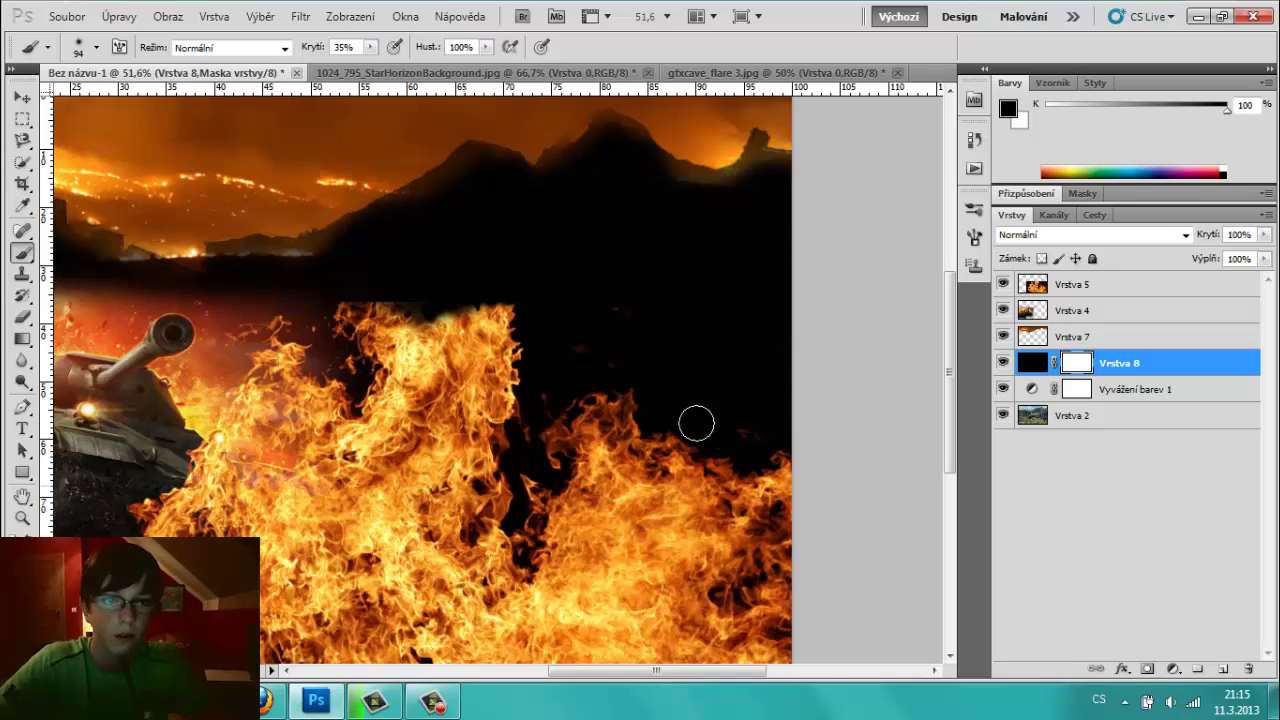
{"action": "mouse_move", "coordinate": [726, 340]}
{"action": "left_mouse_down"}
{"action": "mouse_move", "coordinate": [714, 334]}
{"action": "mouse_move", "coordinate": [726, 328]}
{"action": "mouse_move", "coordinate": [726, 345]}
{"action": "mouse_move", "coordinate": [737, 237]}
{"action": "mouse_move", "coordinate": [720, 243]}
{"action": "mouse_move", "coordinate": [760, 177]}
{"action": "mouse_move", "coordinate": [738, 256]}
{"action": "left_mouse_up"}
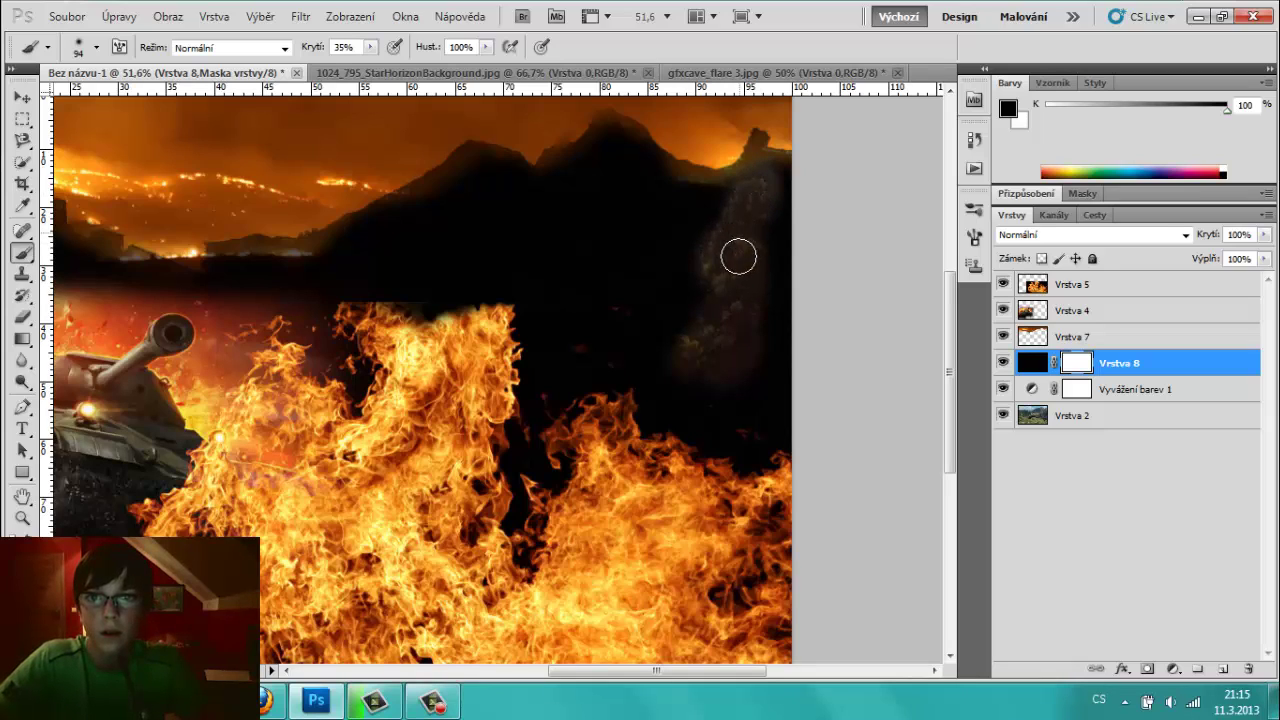
{"action": "mouse_move", "coordinate": [692, 355]}
{"action": "left_mouse_down"}
{"action": "mouse_move", "coordinate": [709, 280]}
{"action": "mouse_move", "coordinate": [657, 349]}
{"action": "mouse_move", "coordinate": [694, 404]}
{"action": "mouse_move", "coordinate": [677, 417]}
{"action": "mouse_move", "coordinate": [629, 400]}
{"action": "mouse_move", "coordinate": [691, 401]}
{"action": "left_mouse_up"}
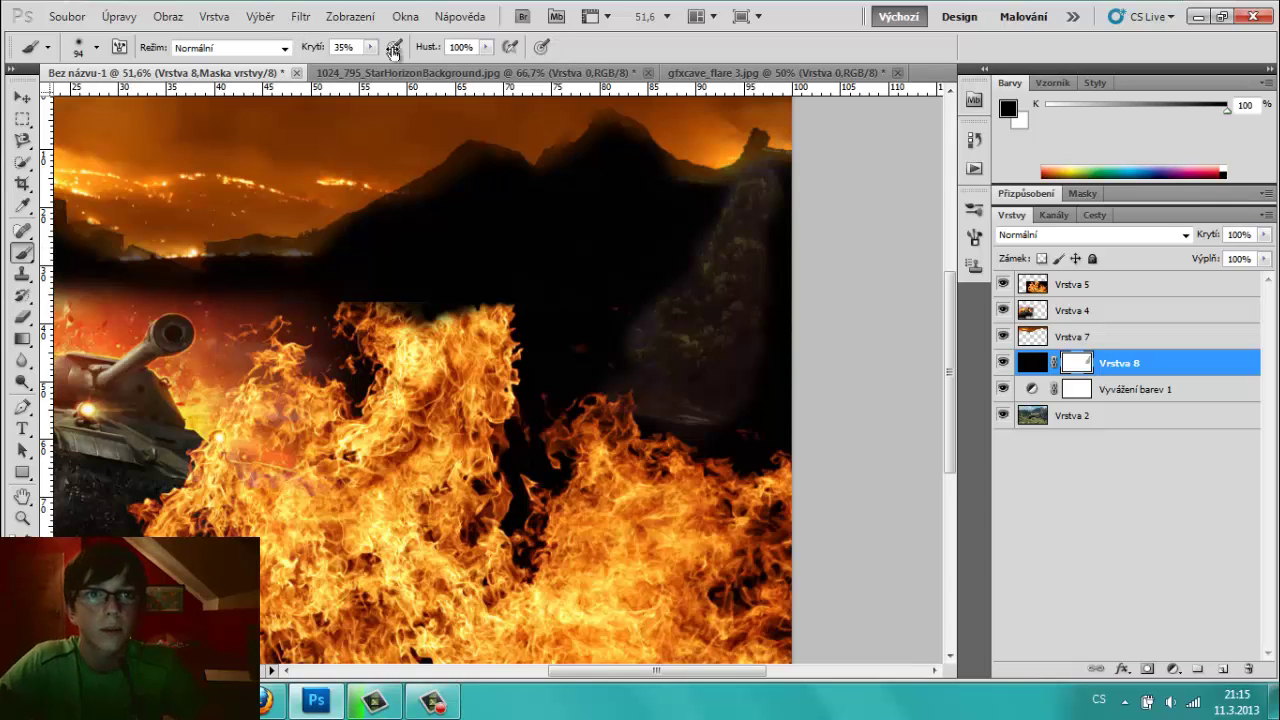
{"action": "mouse_move", "coordinate": [734, 266]}
{"action": "left_mouse_down"}
{"action": "mouse_move", "coordinate": [749, 206]}
{"action": "mouse_move", "coordinate": [733, 261]}
{"action": "mouse_move", "coordinate": [677, 329]}
{"action": "mouse_move", "coordinate": [689, 374]}
{"action": "mouse_move", "coordinate": [717, 343]}
{"action": "mouse_move", "coordinate": [686, 344]}
{"action": "mouse_move", "coordinate": [677, 277]}
{"action": "mouse_move", "coordinate": [700, 230]}
{"action": "mouse_move", "coordinate": [757, 191]}
{"action": "mouse_move", "coordinate": [771, 266]}
{"action": "mouse_move", "coordinate": [757, 353]}
{"action": "mouse_move", "coordinate": [688, 368]}
{"action": "left_mouse_up"}
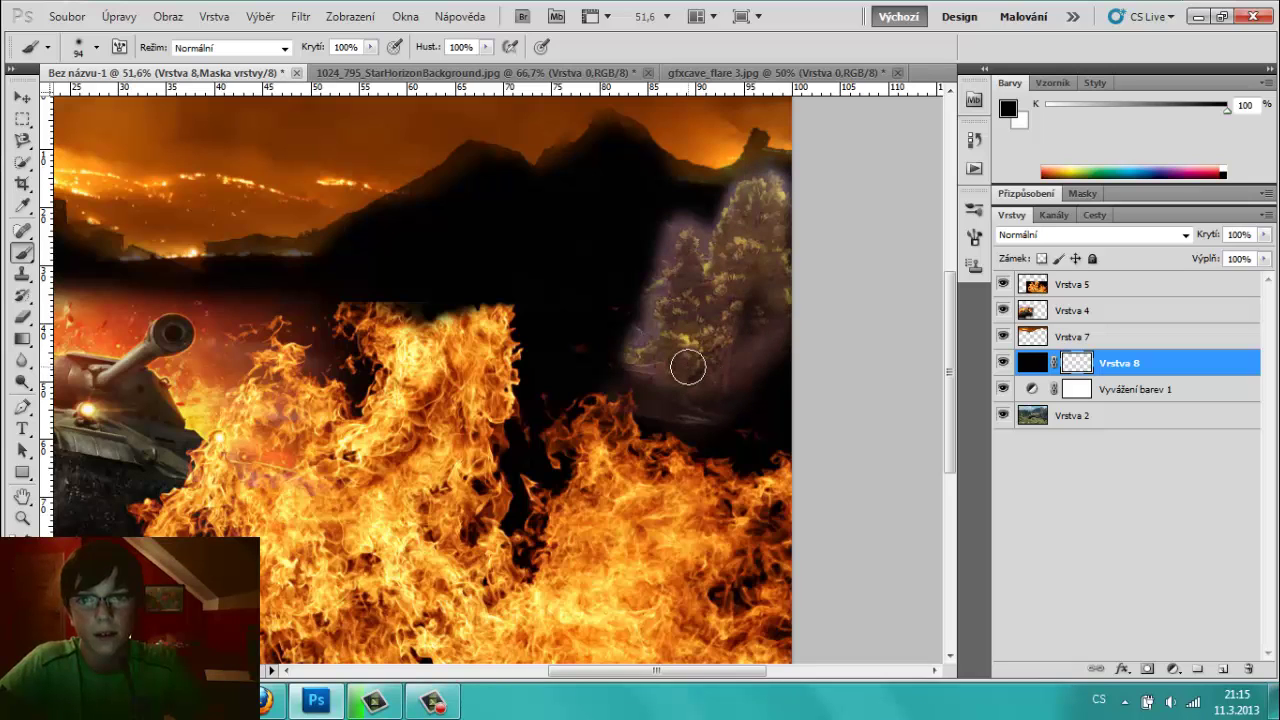
{"action": "scroll", "coordinate": [729, 343], "scroll_direction": "up", "scroll_amount": 2, "text": "alt"}
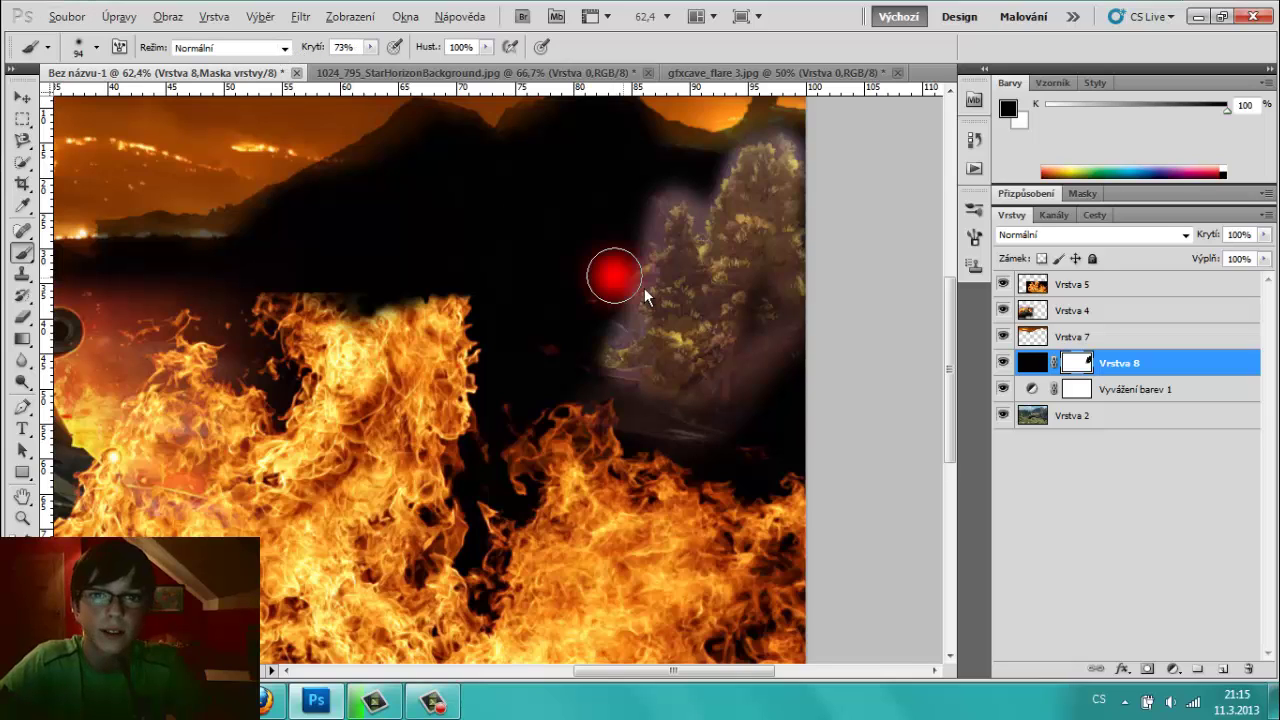
{"action": "left_click_drag", "start_coordinate": [644, 288], "coordinate": [656, 303]}
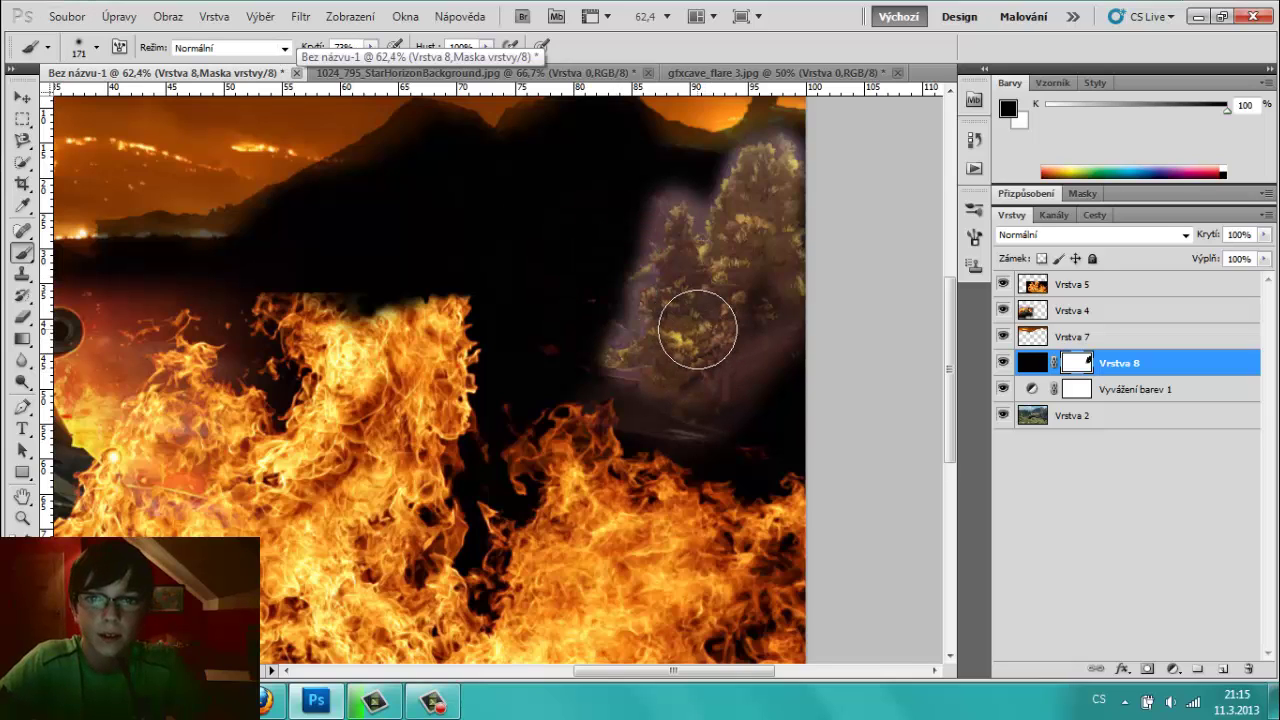
- Darken the mask around the trees with 81 px and 39 px brushes, then apply the mask
{"action": "key", "text": "x"}
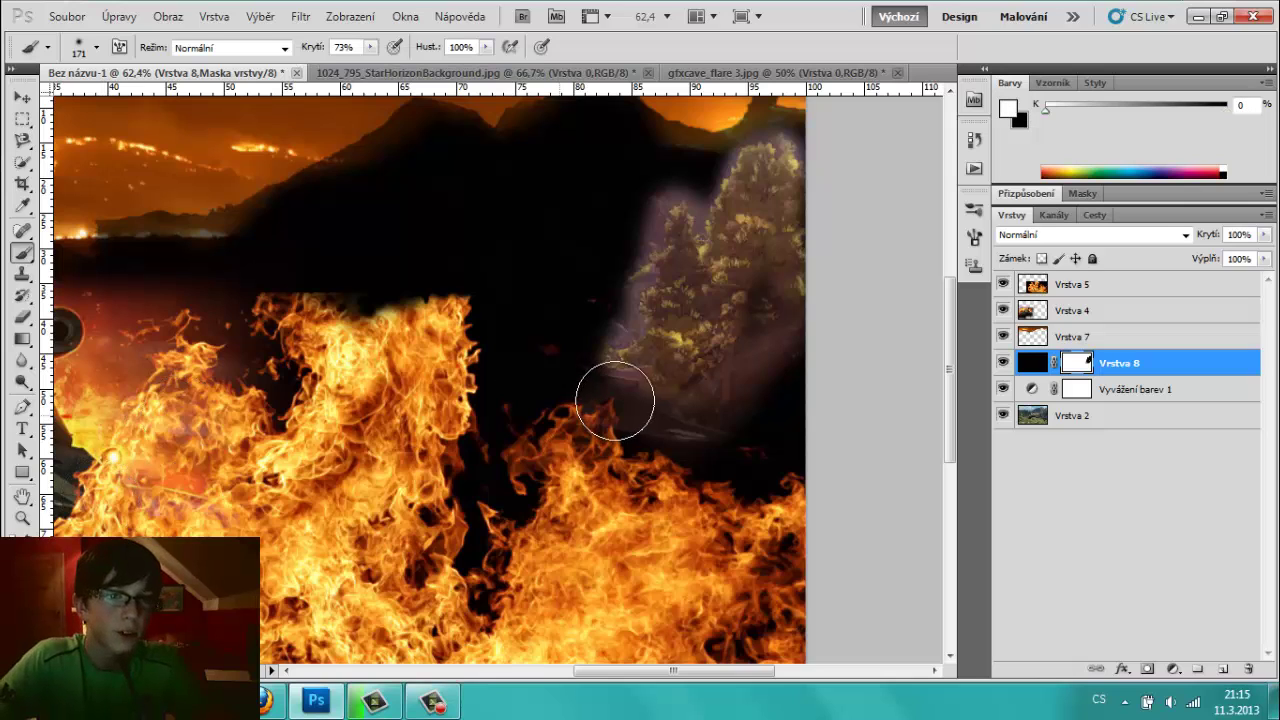
{"action": "mouse_move", "coordinate": [623, 394]}
{"action": "left_mouse_down"}
{"action": "mouse_move", "coordinate": [680, 289]}
{"action": "mouse_move", "coordinate": [703, 287]}
{"action": "left_mouse_up"}
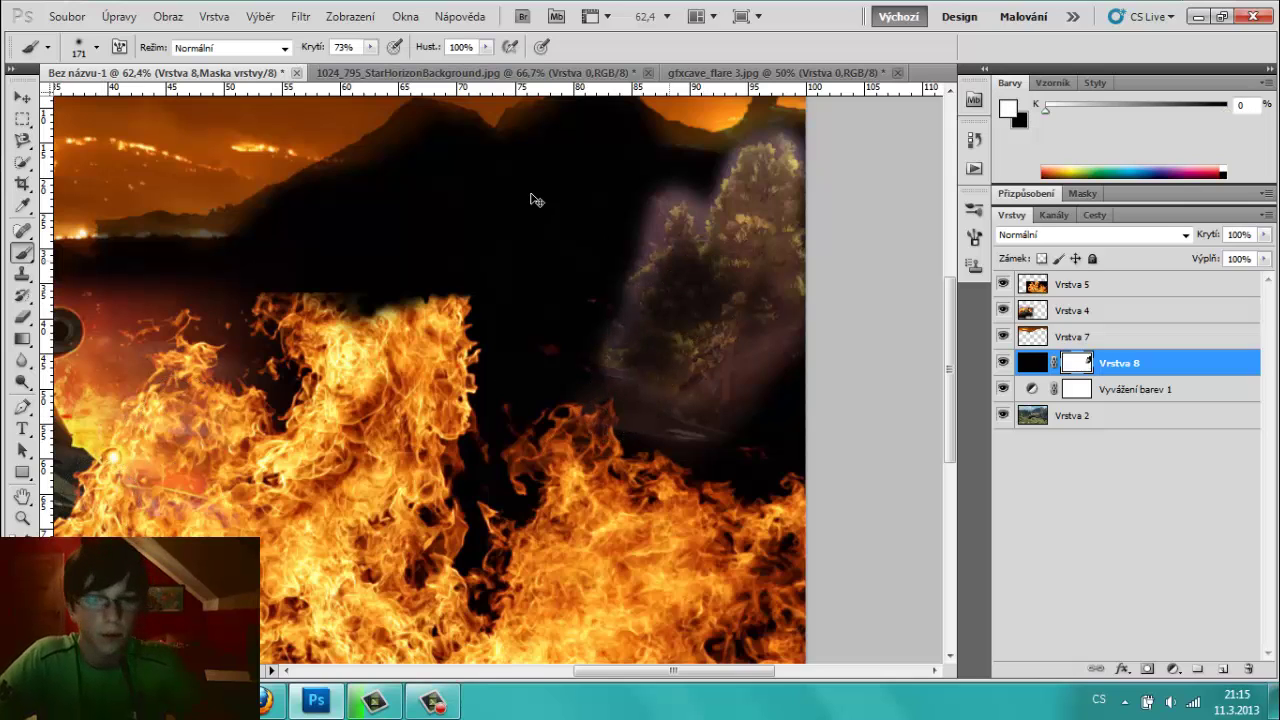
{"action": "key", "text": "ctrl+z"}
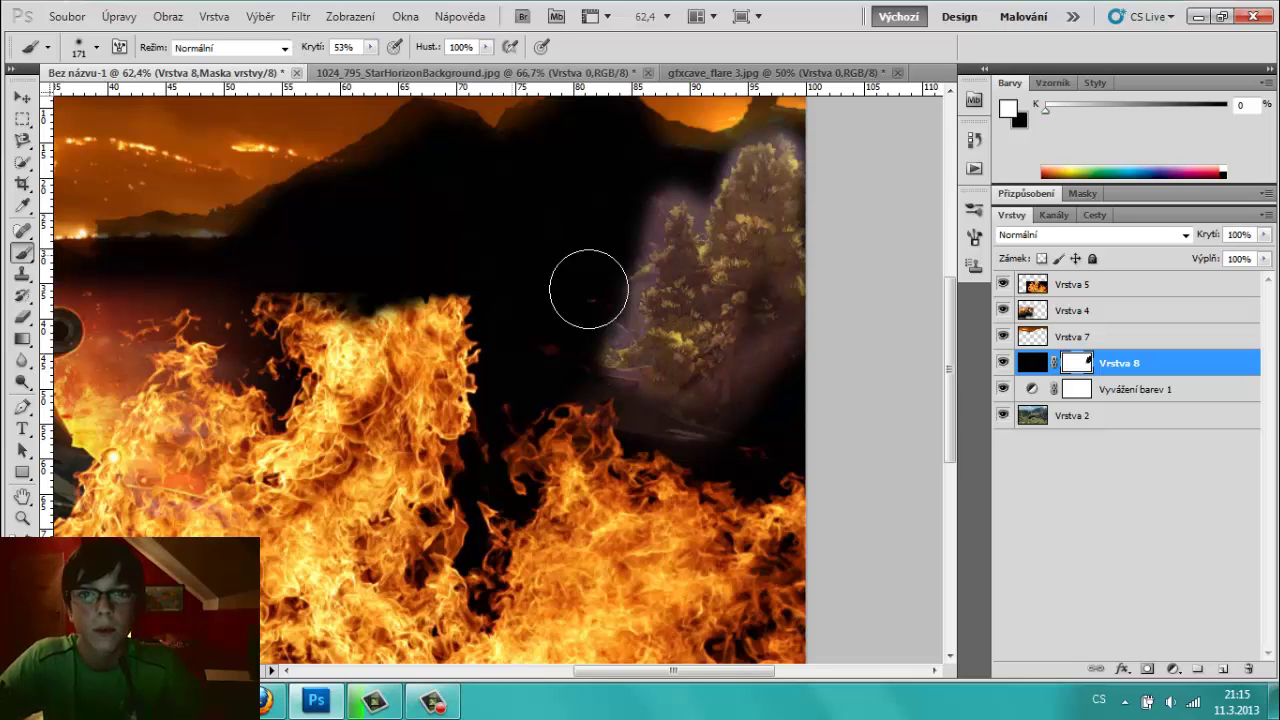
{"action": "left_click_drag", "start_coordinate": [558, 258], "coordinate": [543, 257]}
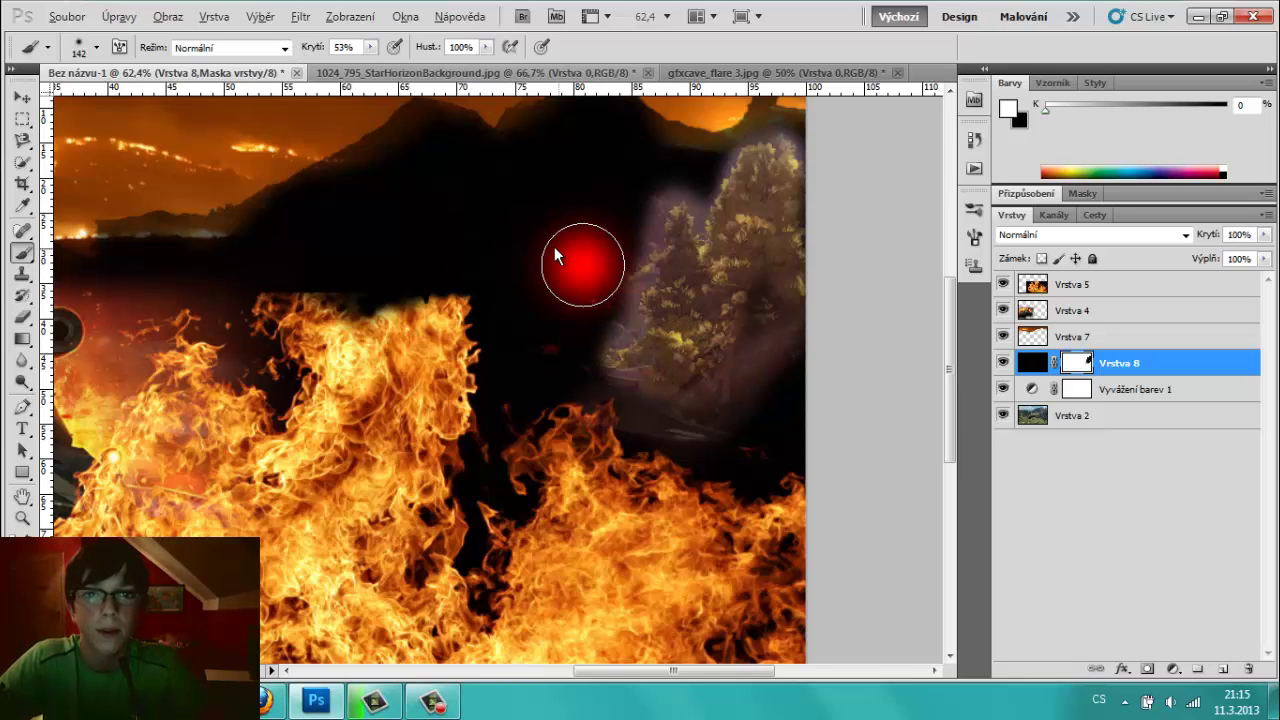
{"action": "mouse_move", "coordinate": [639, 221]}
{"action": "left_mouse_down"}
{"action": "mouse_move", "coordinate": [654, 186]}
{"action": "mouse_move", "coordinate": [640, 189]}
{"action": "mouse_move", "coordinate": [618, 338]}
{"action": "mouse_move", "coordinate": [594, 389]}
{"action": "mouse_move", "coordinate": [646, 434]}
{"action": "mouse_move", "coordinate": [729, 443]}
{"action": "mouse_move", "coordinate": [618, 427]}
{"action": "mouse_move", "coordinate": [594, 403]}
{"action": "mouse_move", "coordinate": [768, 394]}
{"action": "left_mouse_up"}
{"action": "left_click_drag", "start_coordinate": [788, 345], "coordinate": [760, 394]}
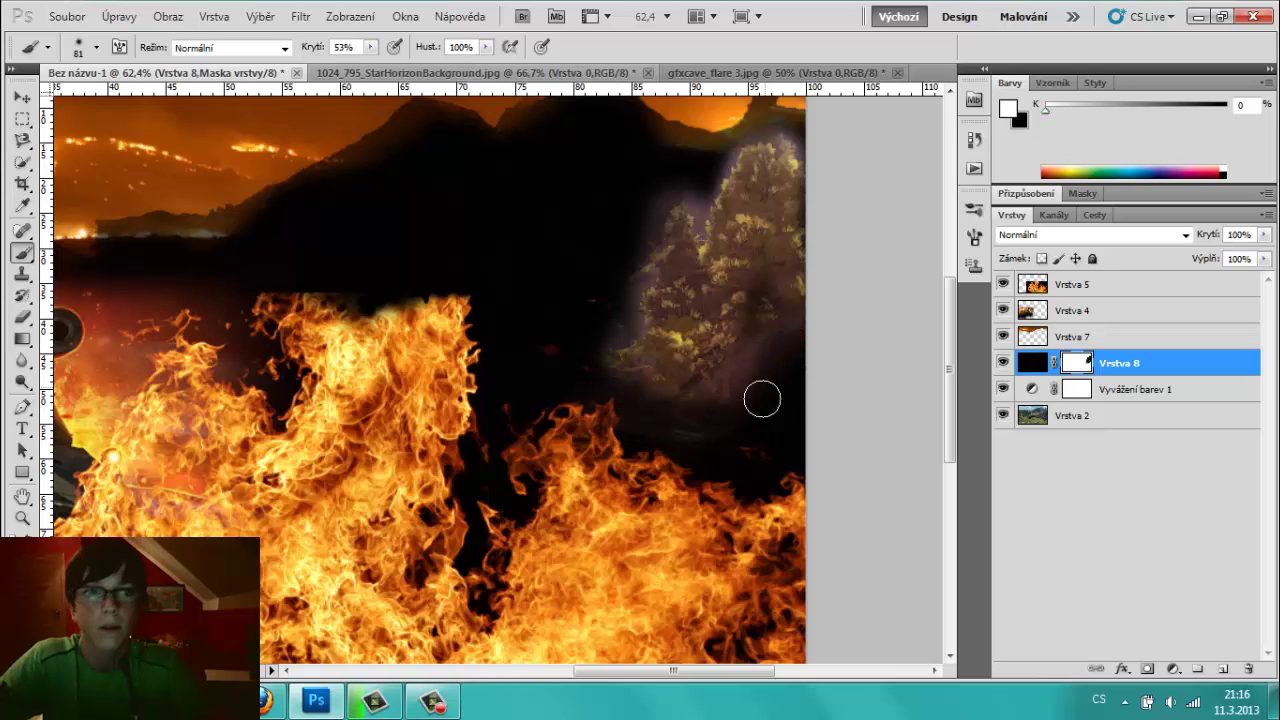
{"action": "right_click", "coordinate": [715, 221], "text": "alt"}
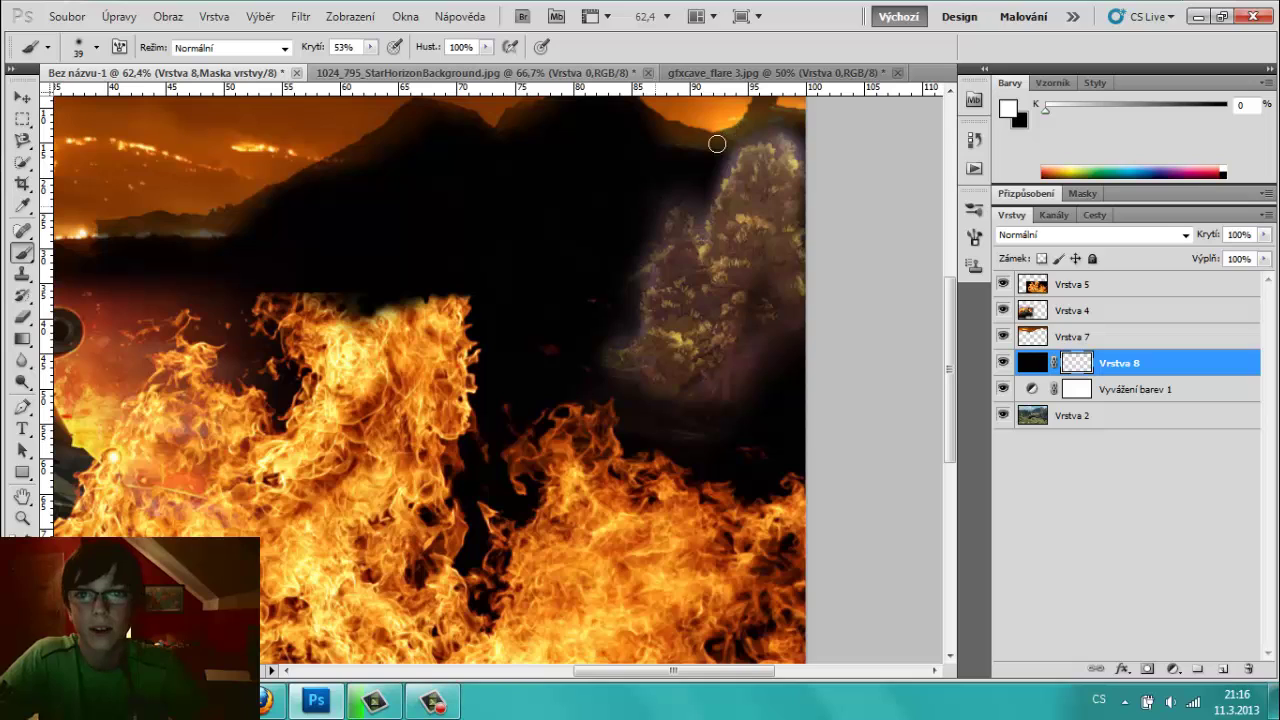
{"action": "left_click_drag", "start_coordinate": [717, 144], "coordinate": [726, 154]}
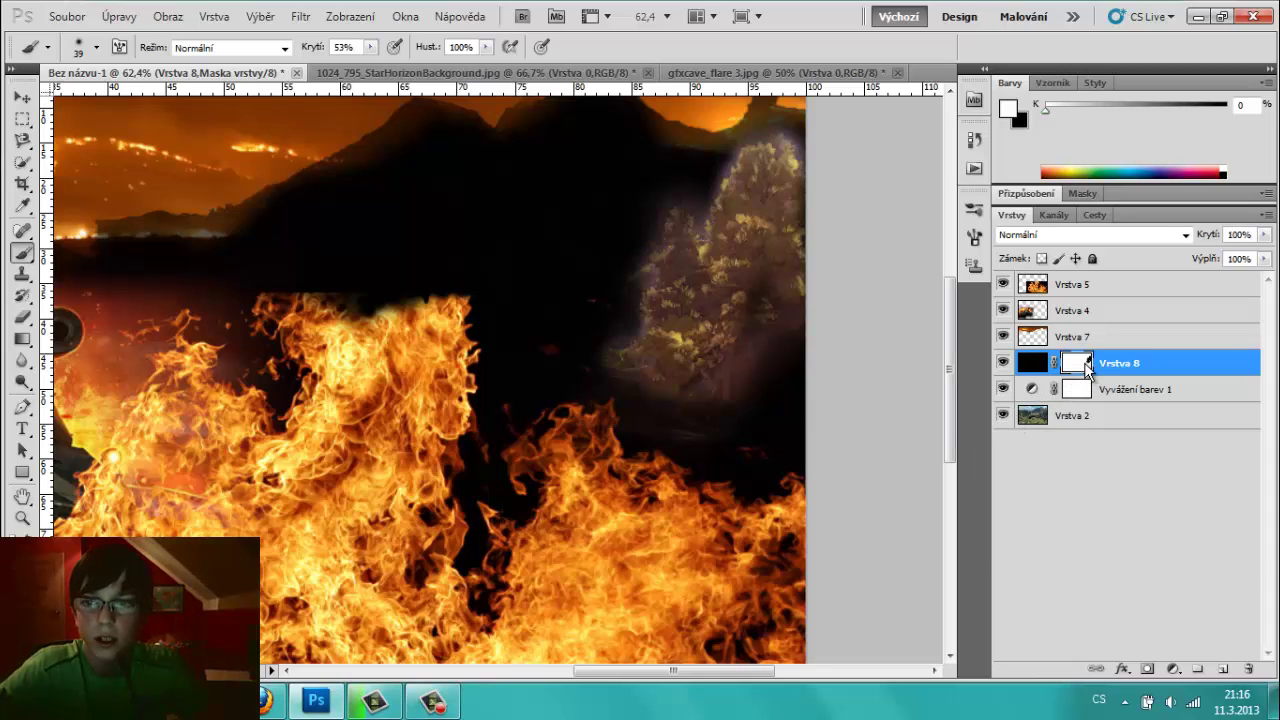
{"action": "right_click", "coordinate": [1088, 368]}
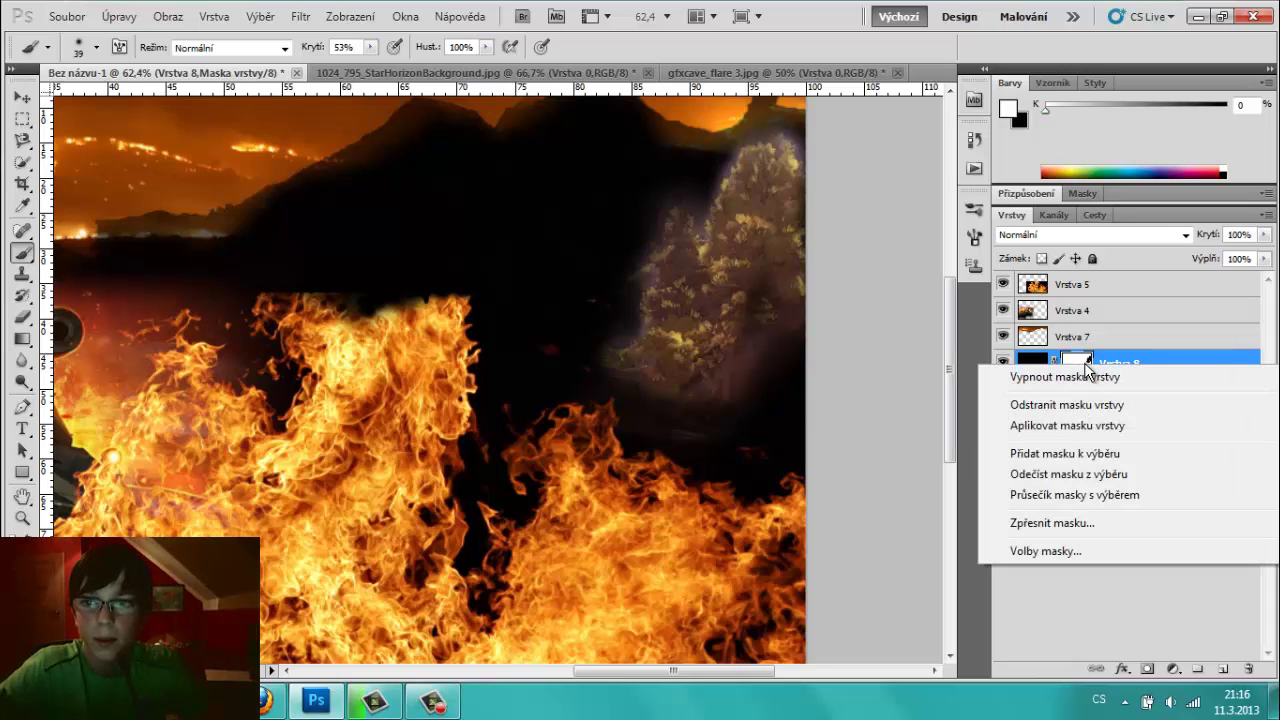
{"action": "left_click", "coordinate": [1048, 428]}
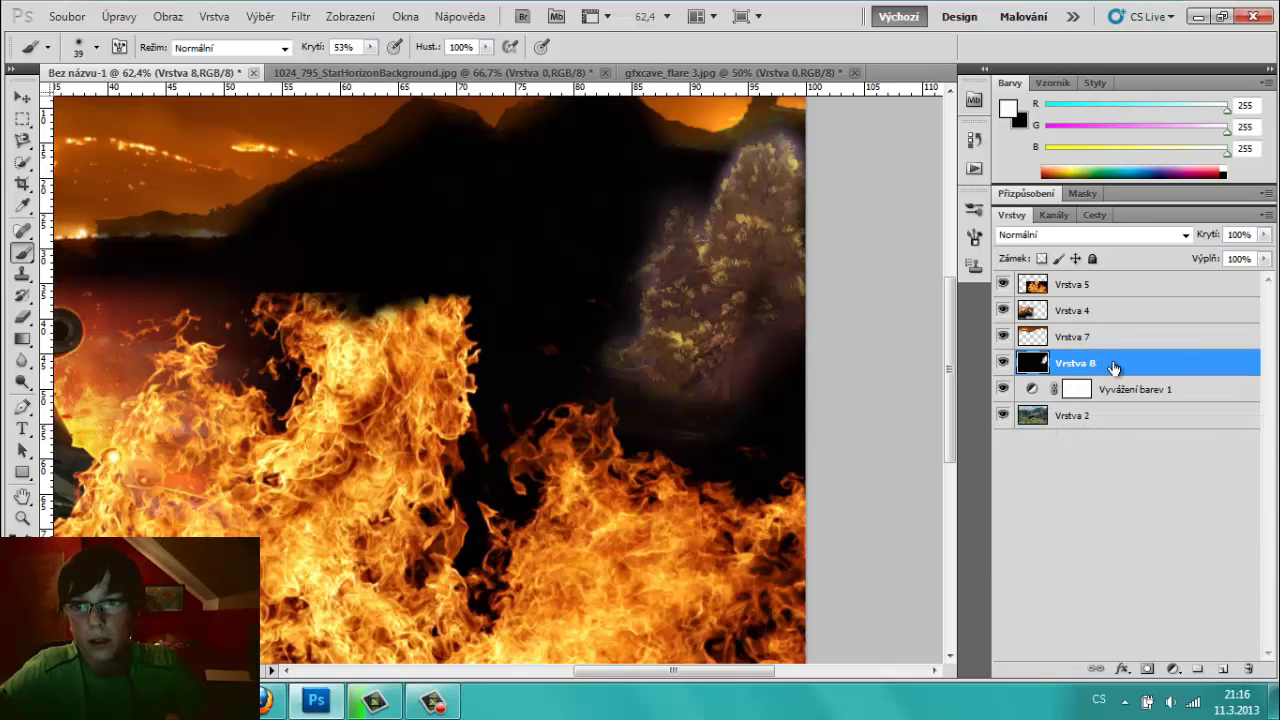
- Copy the fire image from the browser and return to Photoshop
{"action": "left_click", "coordinate": [272, 701]}
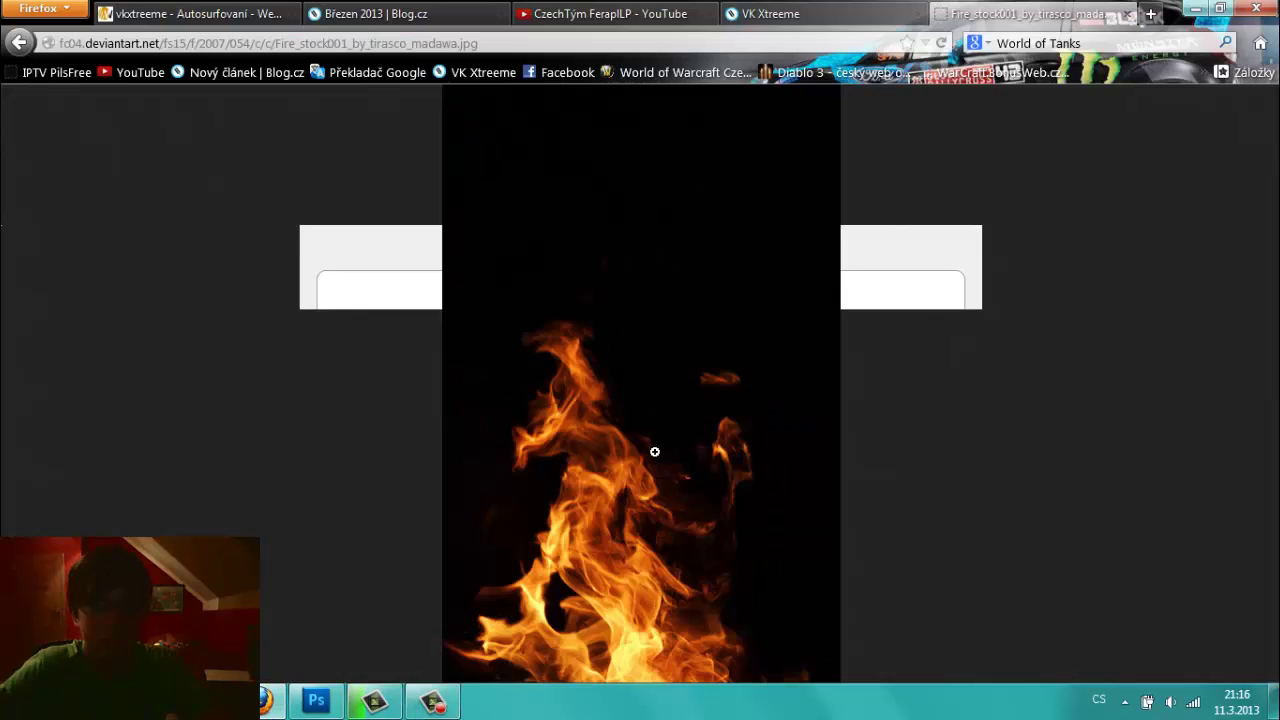
{"action": "right_click", "coordinate": [656, 454]}
{"action": "left_click", "coordinate": [712, 470]}
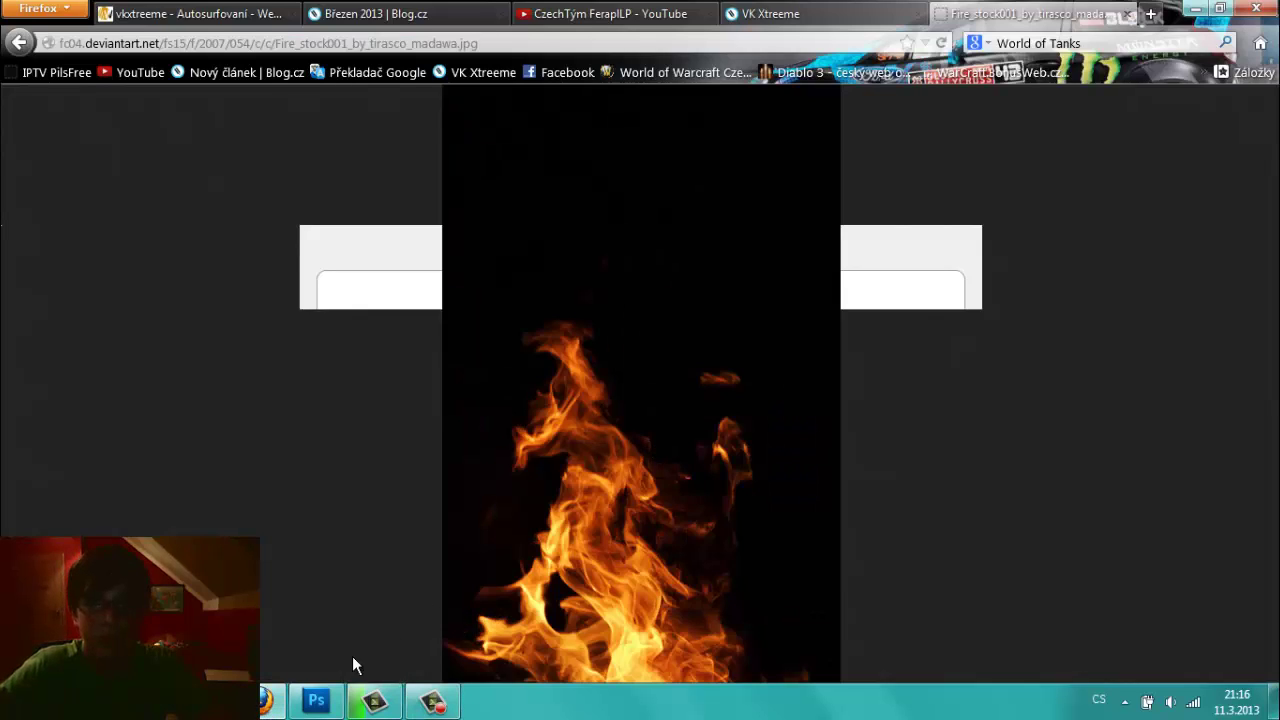
{"action": "left_click", "coordinate": [316, 701]}
- Paste the copied fire image as Vrstva 9 and enter Free Transform
{"action": "key", "text": "ctrl+v"}
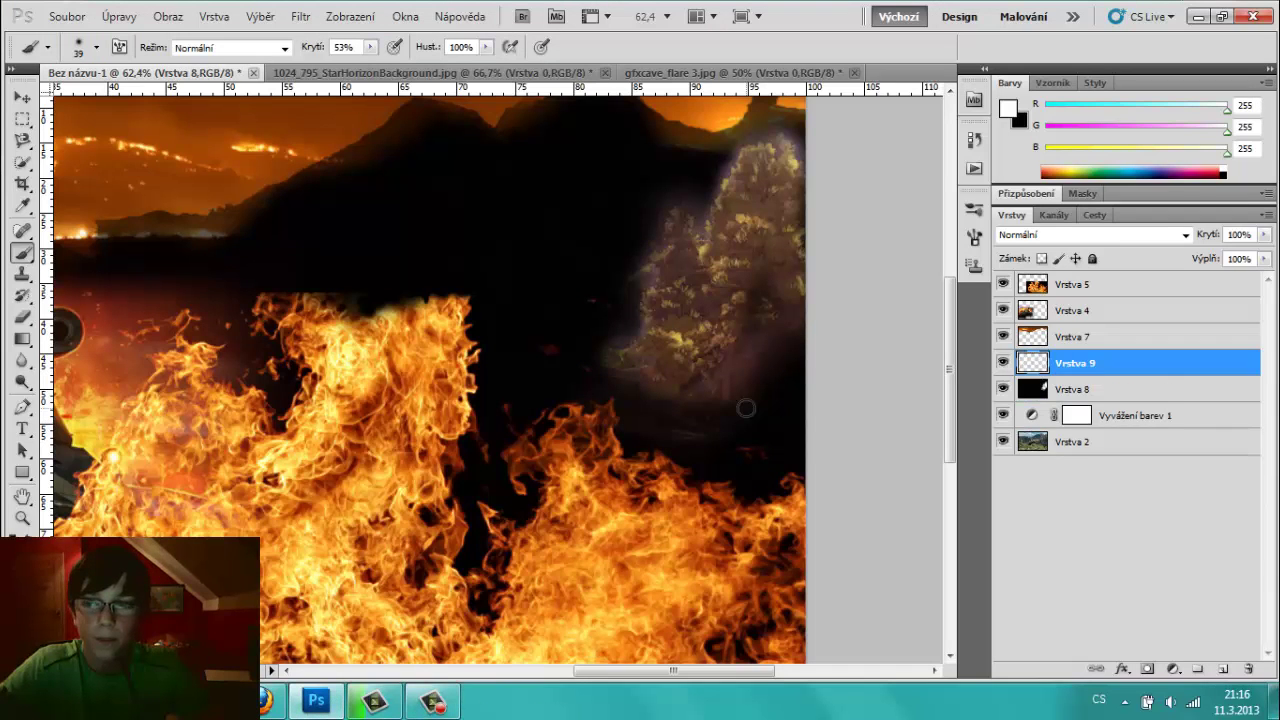
{"action": "scroll", "coordinate": [750, 404], "scroll_direction": "down", "scroll_amount": 2}
{"action": "scroll", "coordinate": [752, 402], "scroll_direction": "down", "scroll_amount": 1}
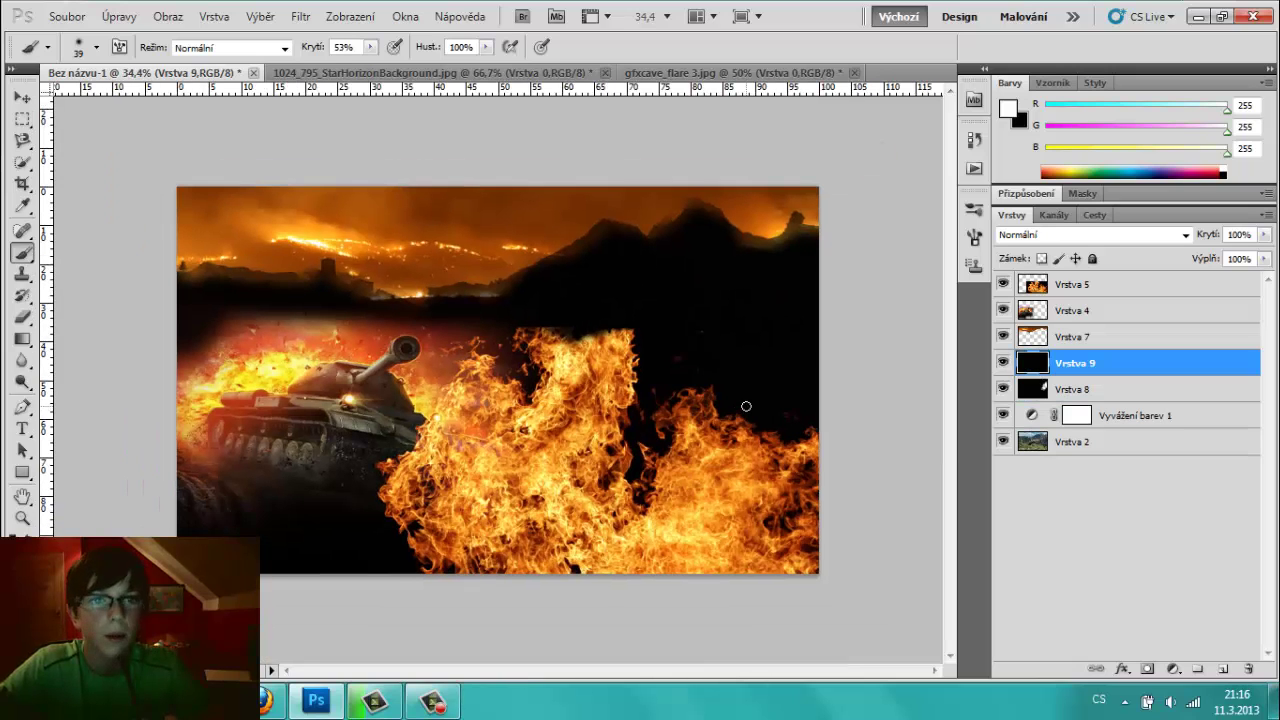
{"action": "key", "text": "ctrl+t"}
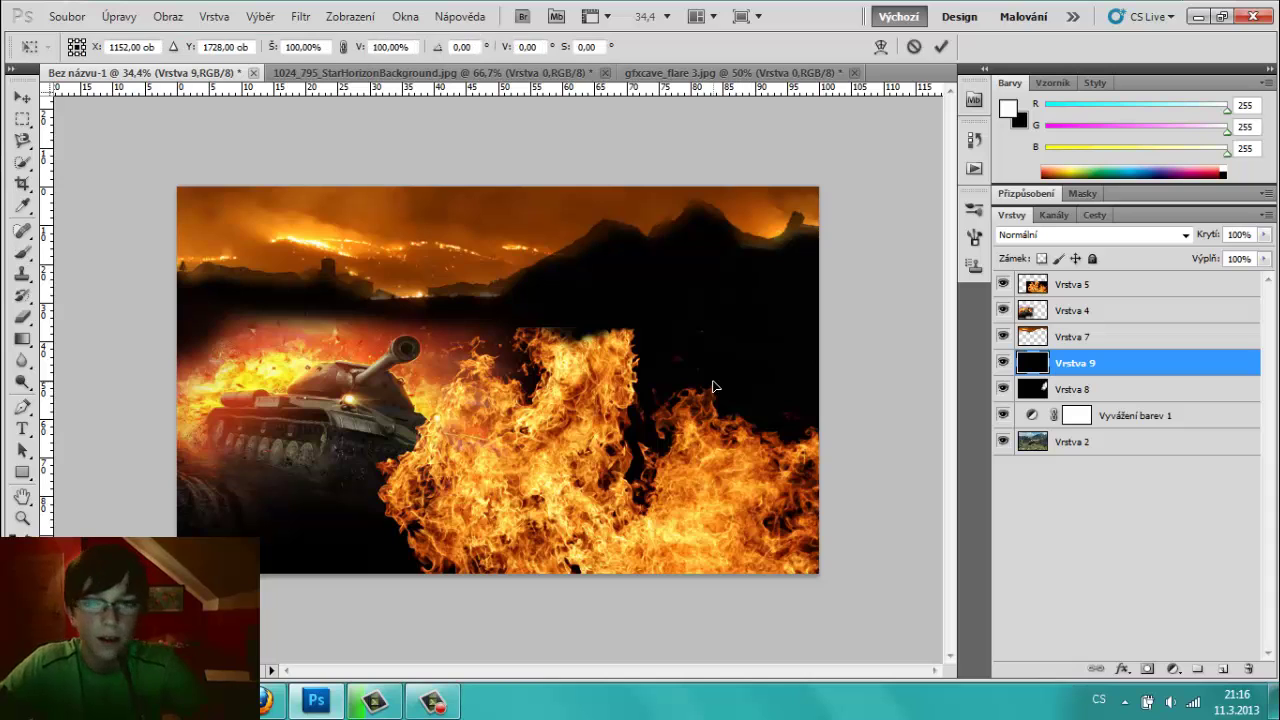
{"action": "scroll", "coordinate": [713, 387], "scroll_direction": "down", "scroll_amount": 2}
{"action": "scroll", "coordinate": [713, 387], "scroll_direction": "down", "scroll_amount": 3}
{"action": "scroll", "coordinate": [714, 386], "scroll_direction": "down", "scroll_amount": 3}
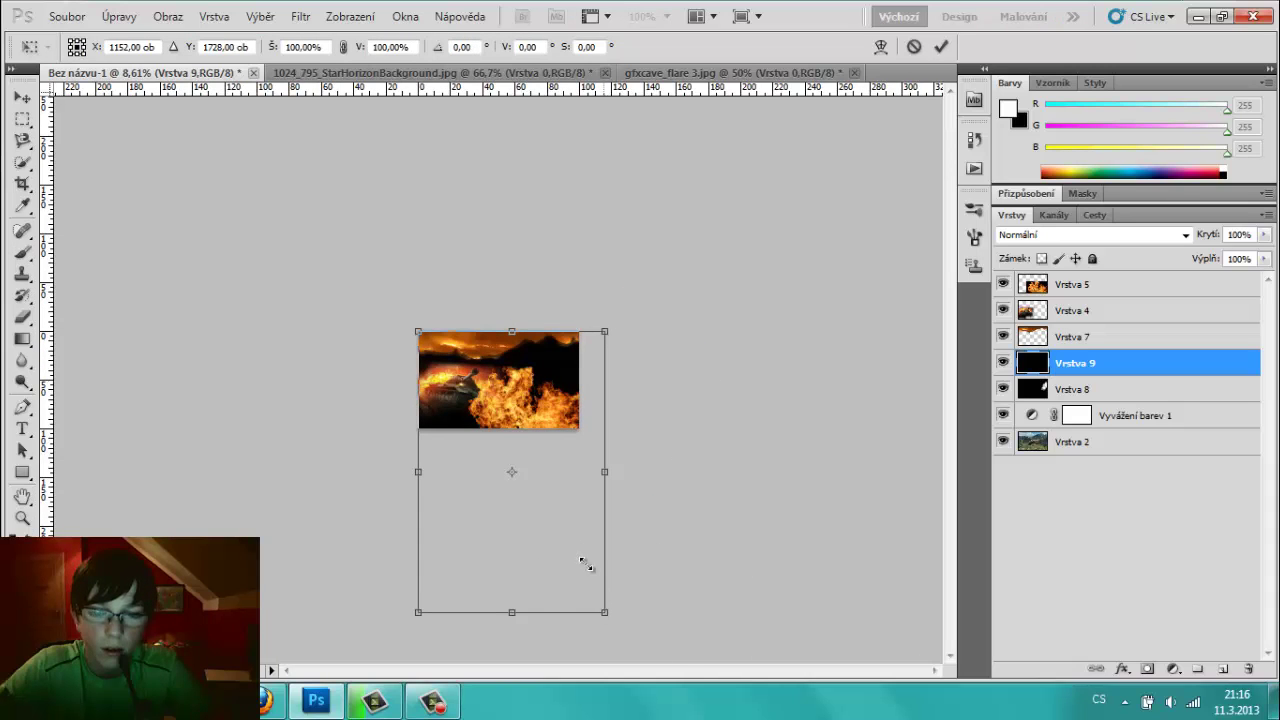
- Scale the flames to about 27% by 41%, move them to the top-right corner, and commit
{"action": "left_click_drag", "start_coordinate": [585, 565], "coordinate": [568, 410]}
{"action": "scroll", "coordinate": [580, 424], "scroll_direction": "up", "scroll_amount": 2}
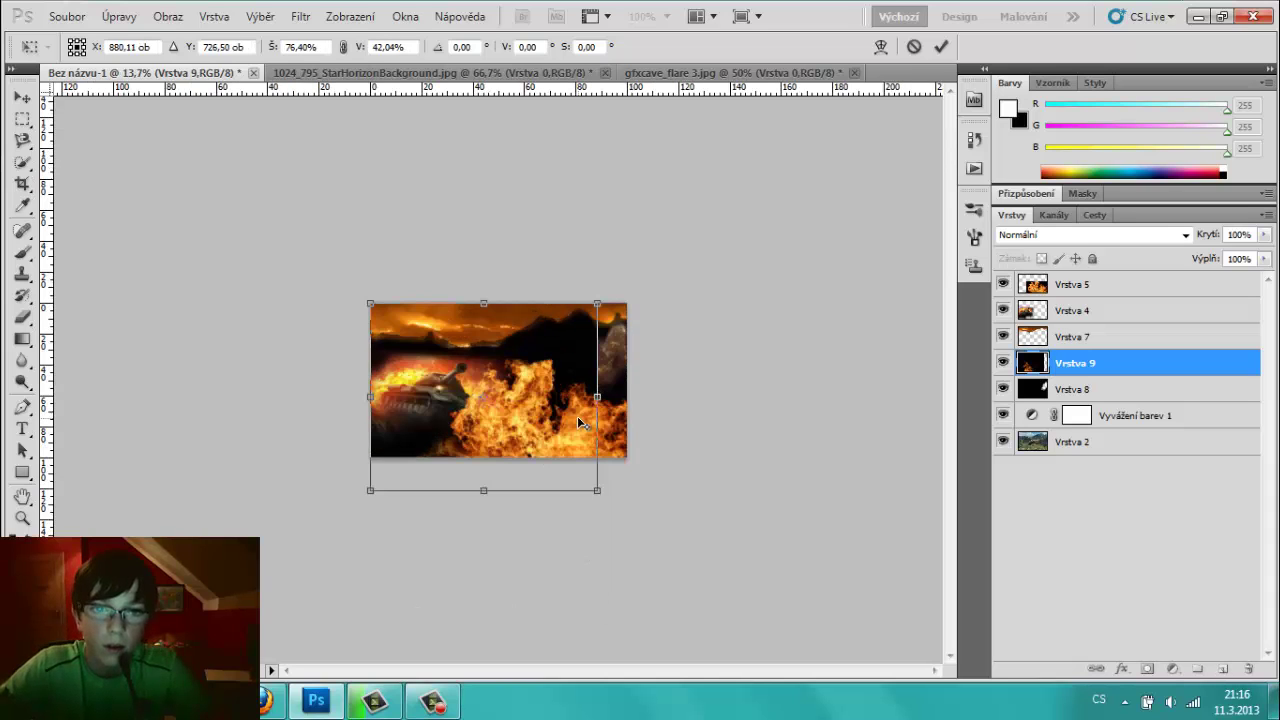
{"action": "scroll", "coordinate": [580, 424], "scroll_direction": "up", "scroll_amount": 1}
{"action": "scroll", "coordinate": [580, 424], "scroll_direction": "up", "scroll_amount": 1}
{"action": "scroll", "coordinate": [580, 424], "scroll_direction": "up", "scroll_amount": 1}
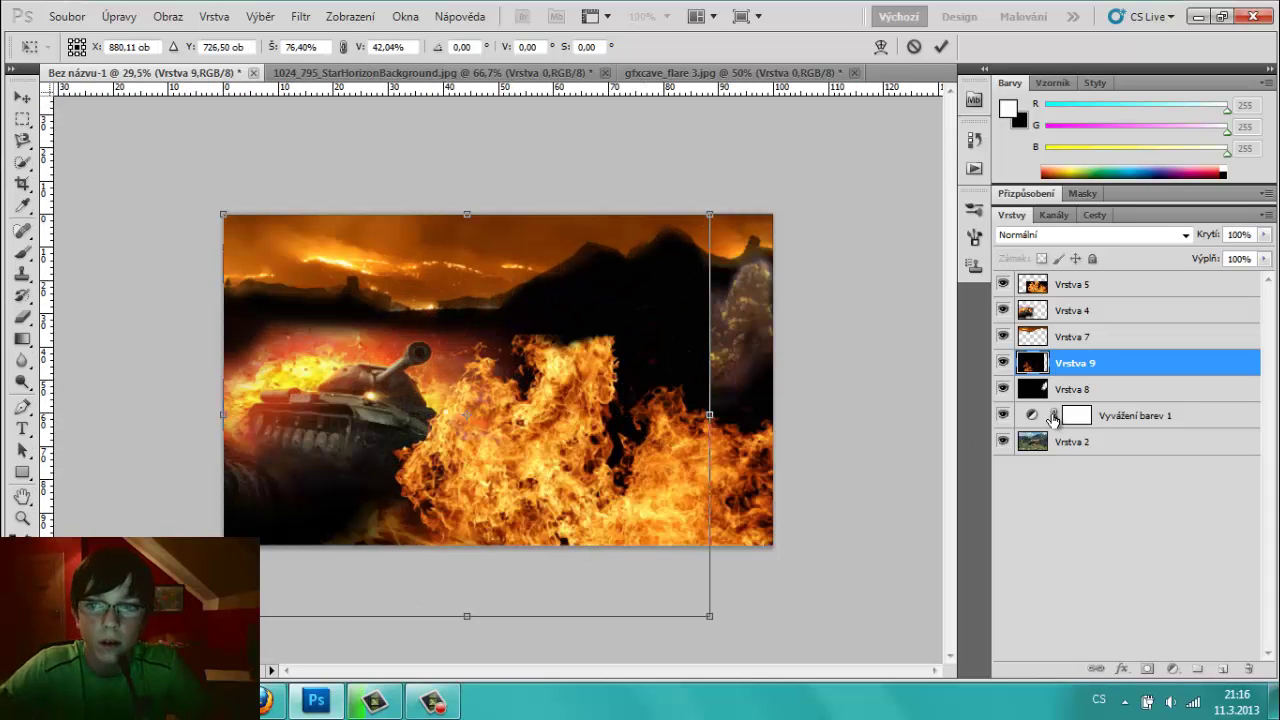
{"action": "mouse_move", "coordinate": [246, 417]}
{"action": "left_mouse_down"}
{"action": "mouse_move", "coordinate": [548, 416]}
{"action": "mouse_move", "coordinate": [716, 176]}
{"action": "left_mouse_up"}
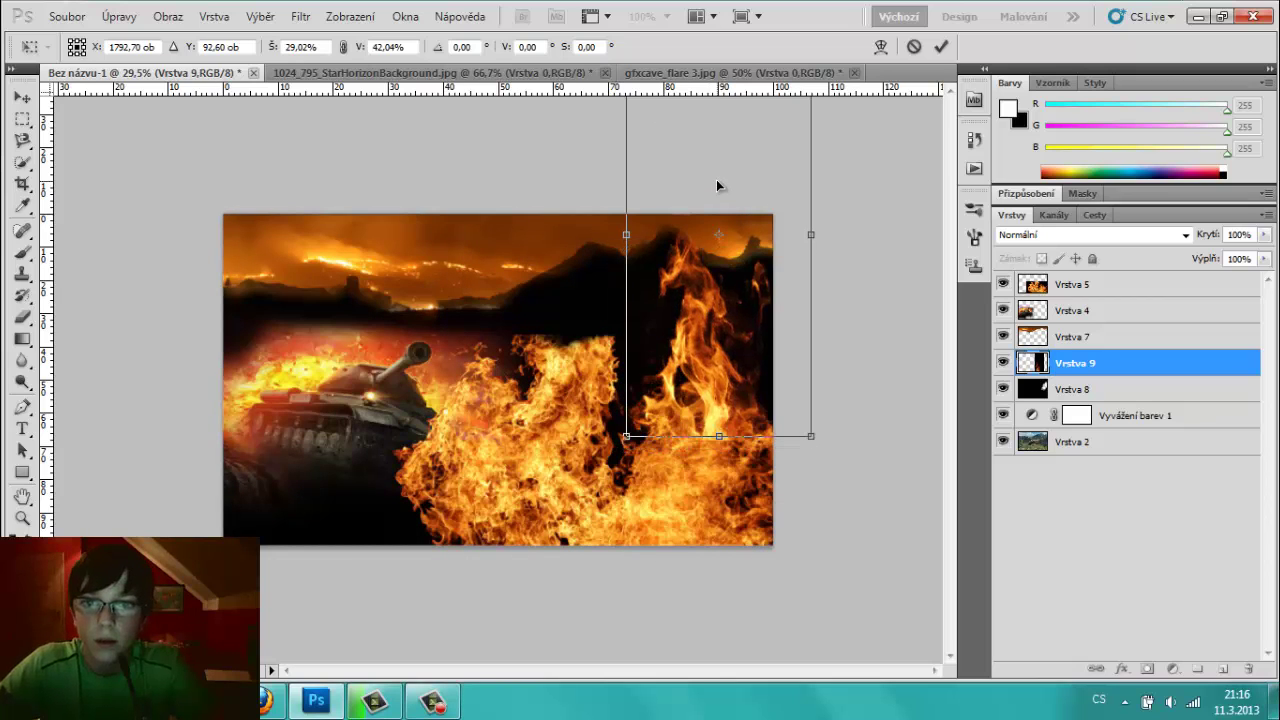
{"action": "left_click_drag", "start_coordinate": [626, 437], "coordinate": [637, 425]}
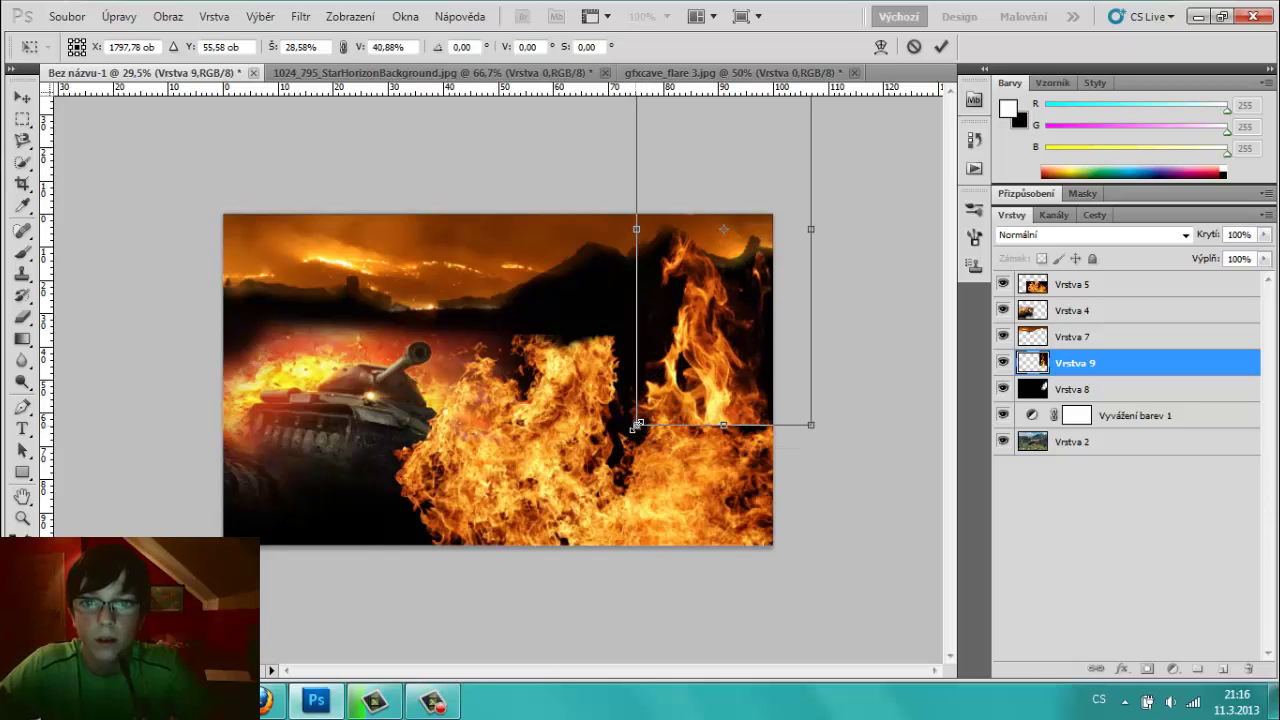
{"action": "left_click_drag", "start_coordinate": [706, 372], "coordinate": [709, 351]}
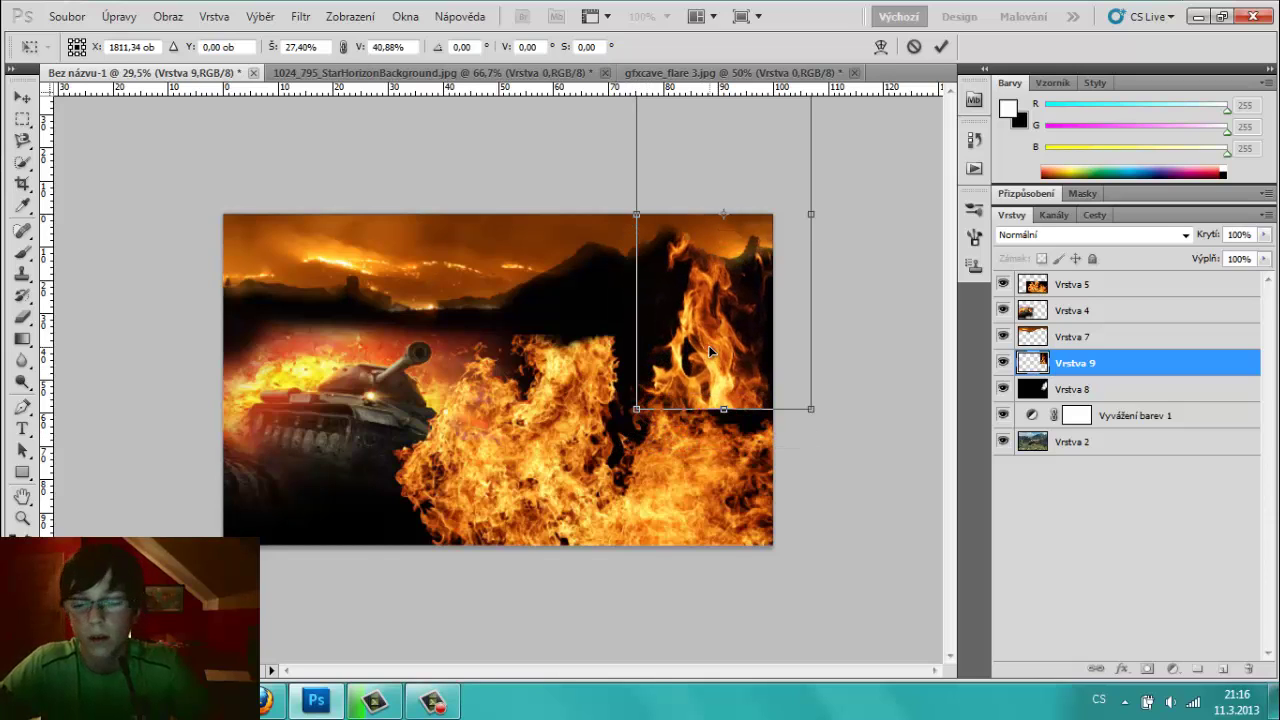
{"action": "key", "text": "b"}
{"action": "key", "text": "Return"}
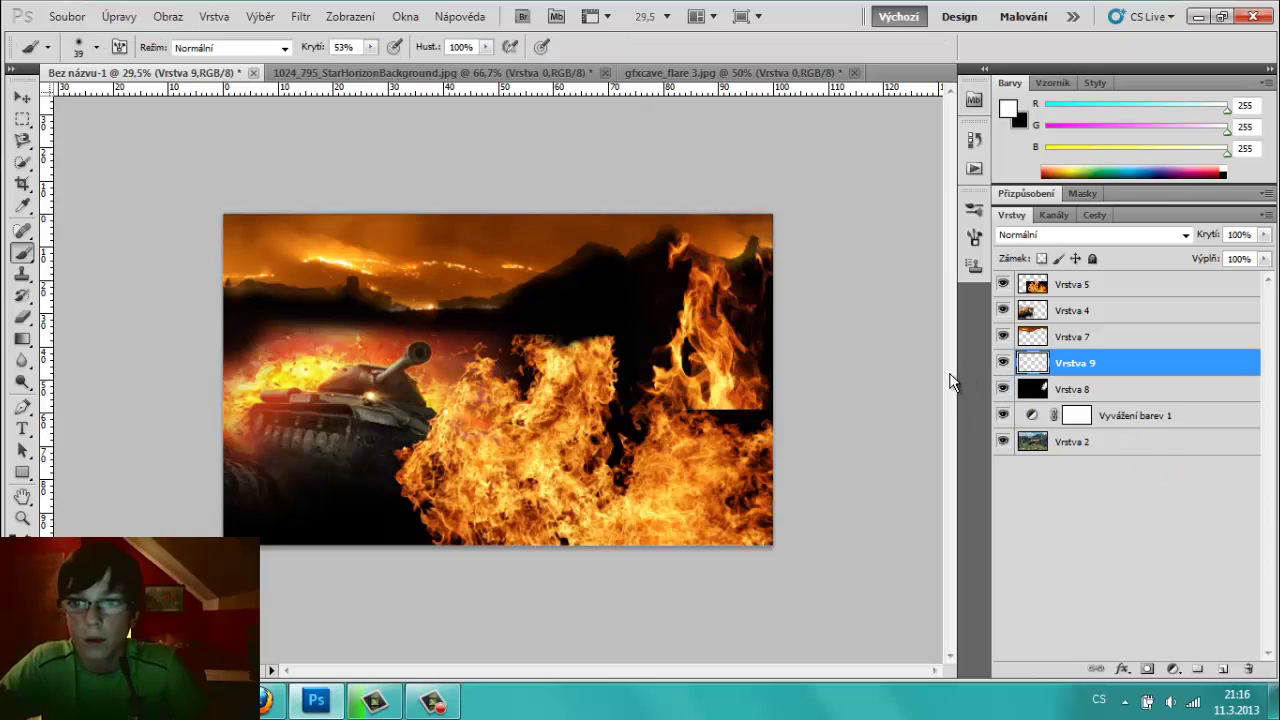
- Hide the foreground flames layer Vrstva 5 and undo a stray brush stroke
{"action": "left_click", "coordinate": [1003, 285]}
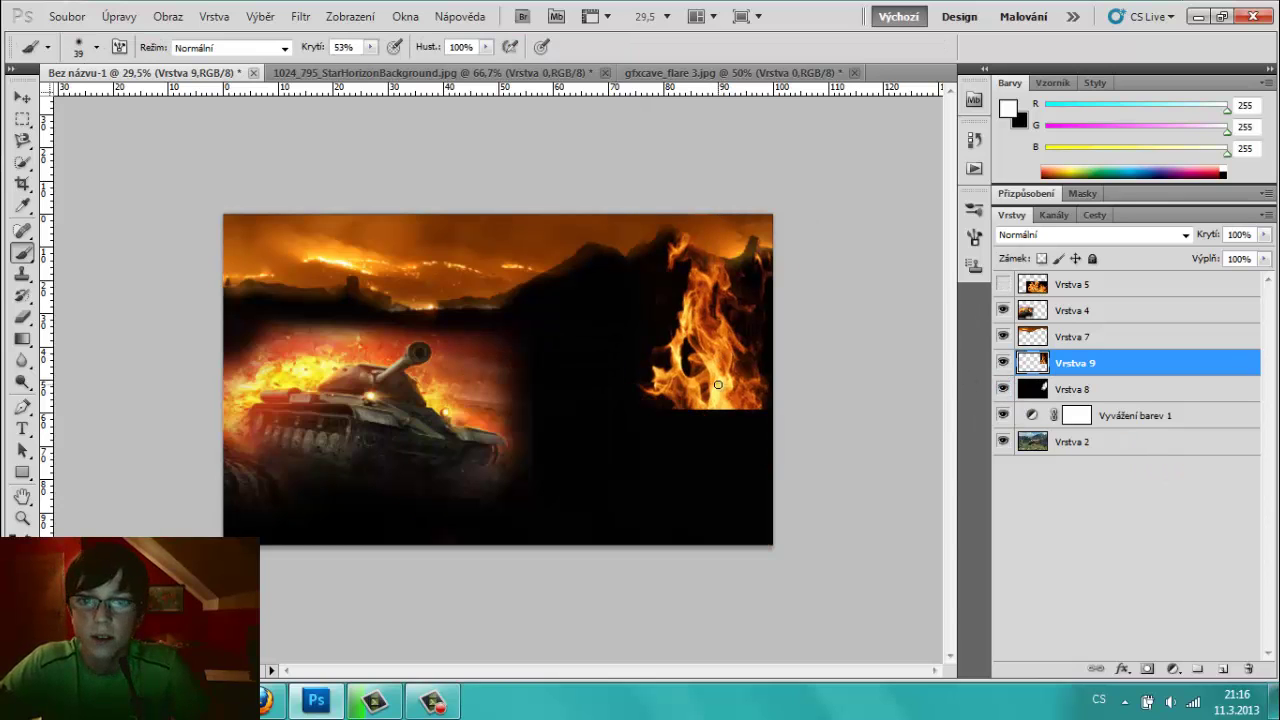
{"action": "scroll", "coordinate": [720, 392], "scroll_direction": "up", "scroll_amount": 1}
{"action": "scroll", "coordinate": [730, 388], "scroll_direction": "up", "scroll_amount": 1}
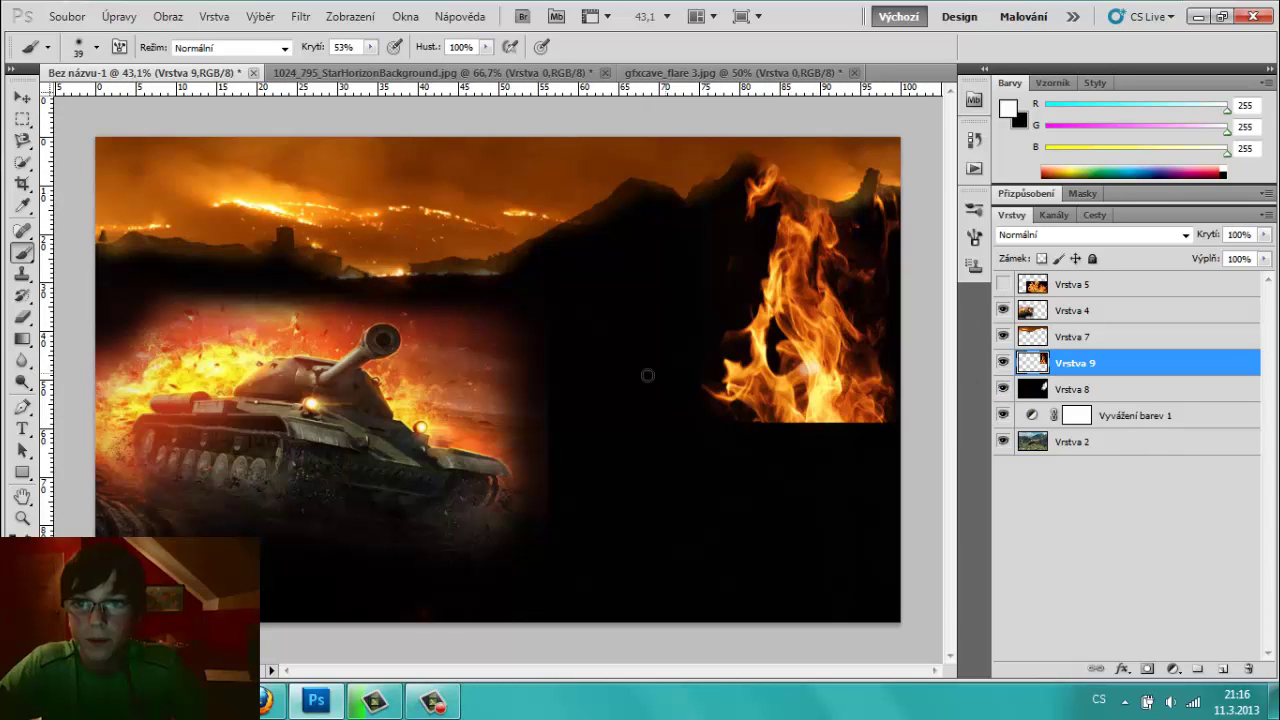
{"action": "left_click_drag", "start_coordinate": [805, 368], "coordinate": [647, 375]}
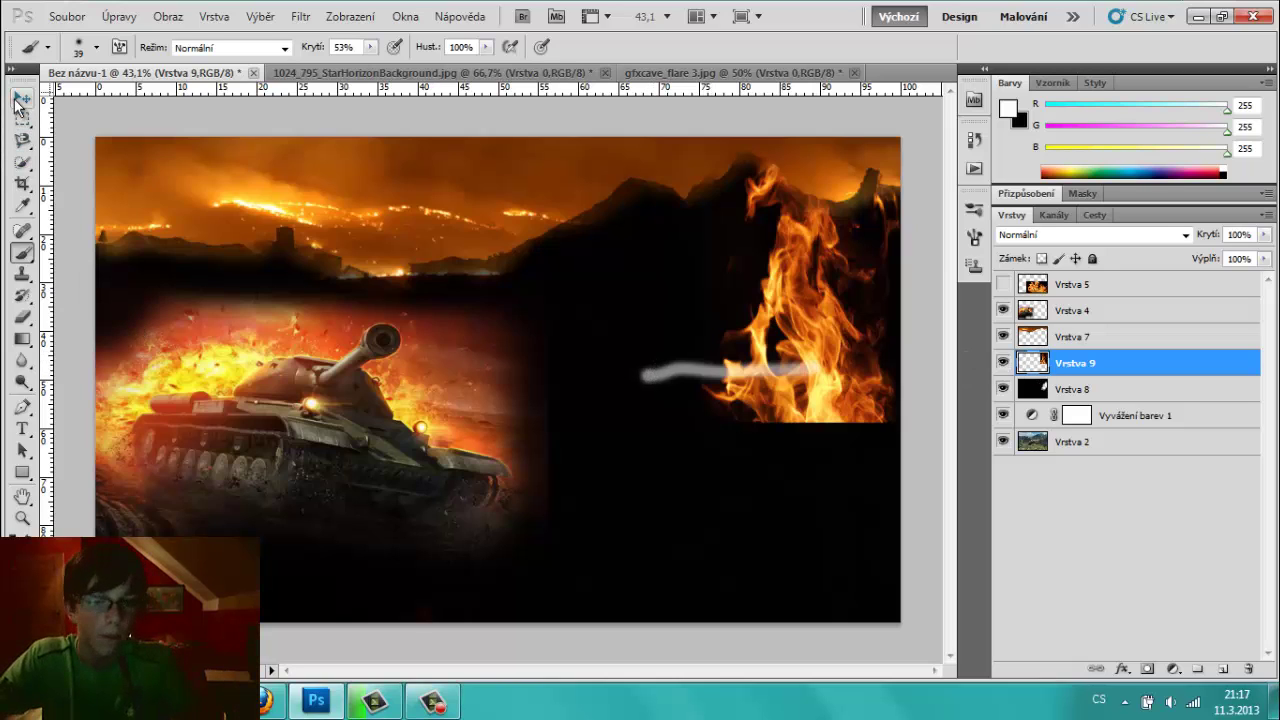
{"action": "key", "text": "ctrl+z"}
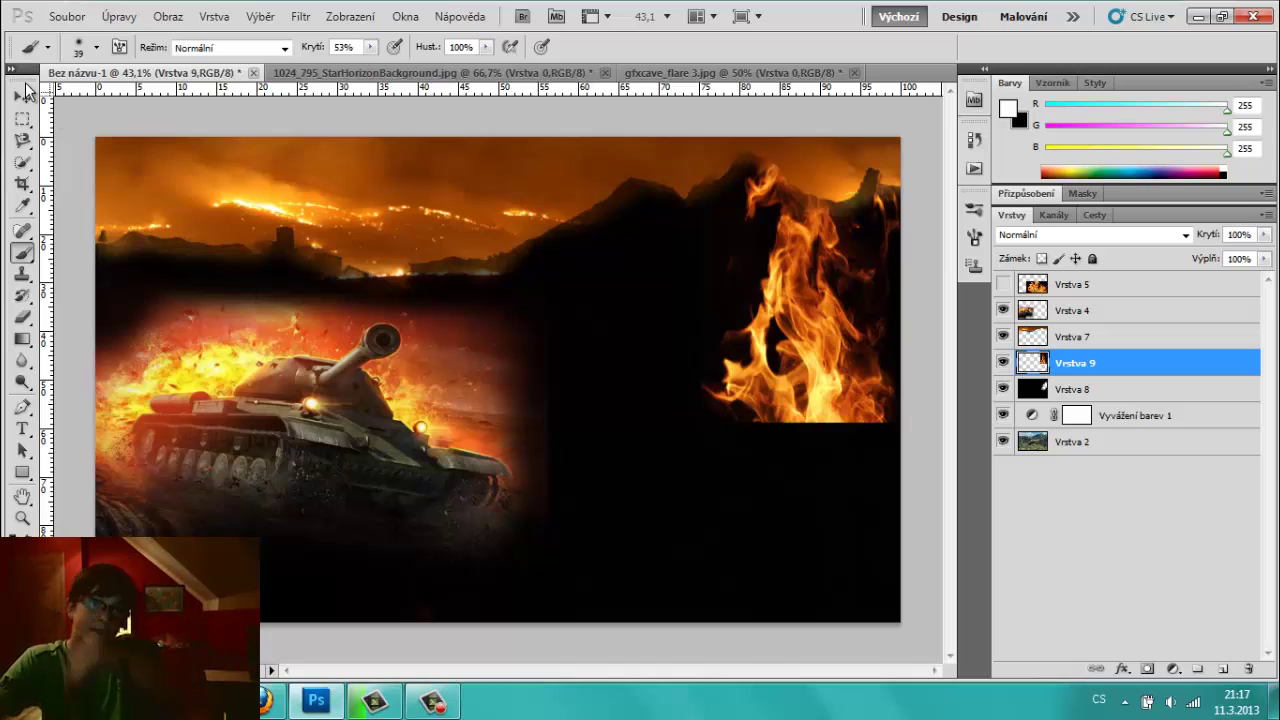
- Reposition the flame layer Vrstva 9 and set its blend mode to Závoj
{"action": "key", "text": "v"}
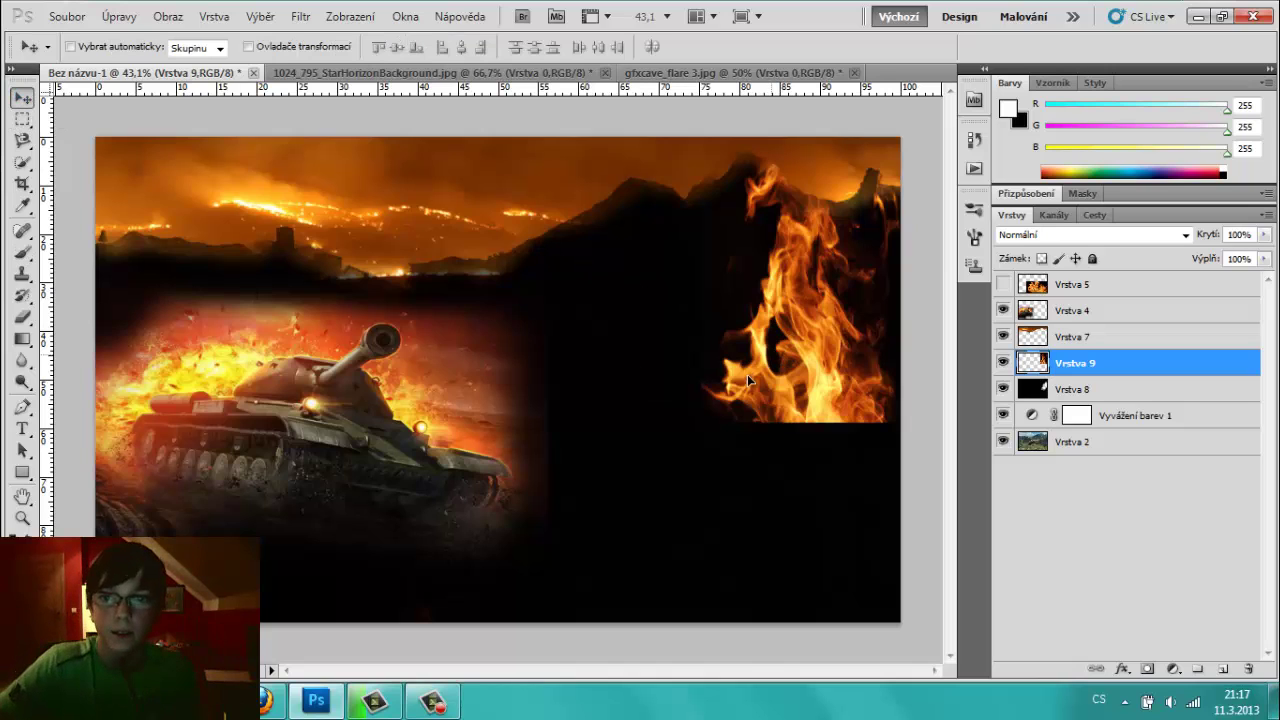
{"action": "mouse_move", "coordinate": [748, 380]}
{"action": "left_mouse_down"}
{"action": "mouse_move", "coordinate": [711, 378]}
{"action": "mouse_move", "coordinate": [856, 338]}
{"action": "left_mouse_up"}
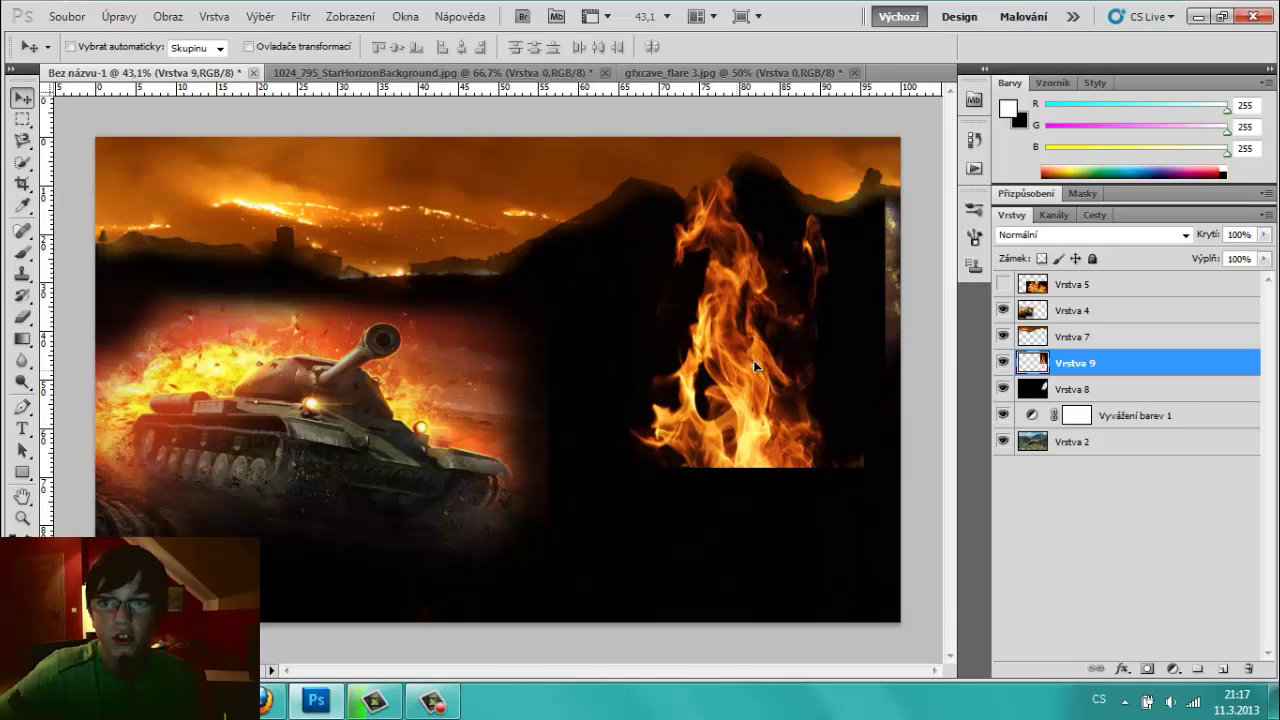
{"action": "left_click", "coordinate": [1032, 238]}
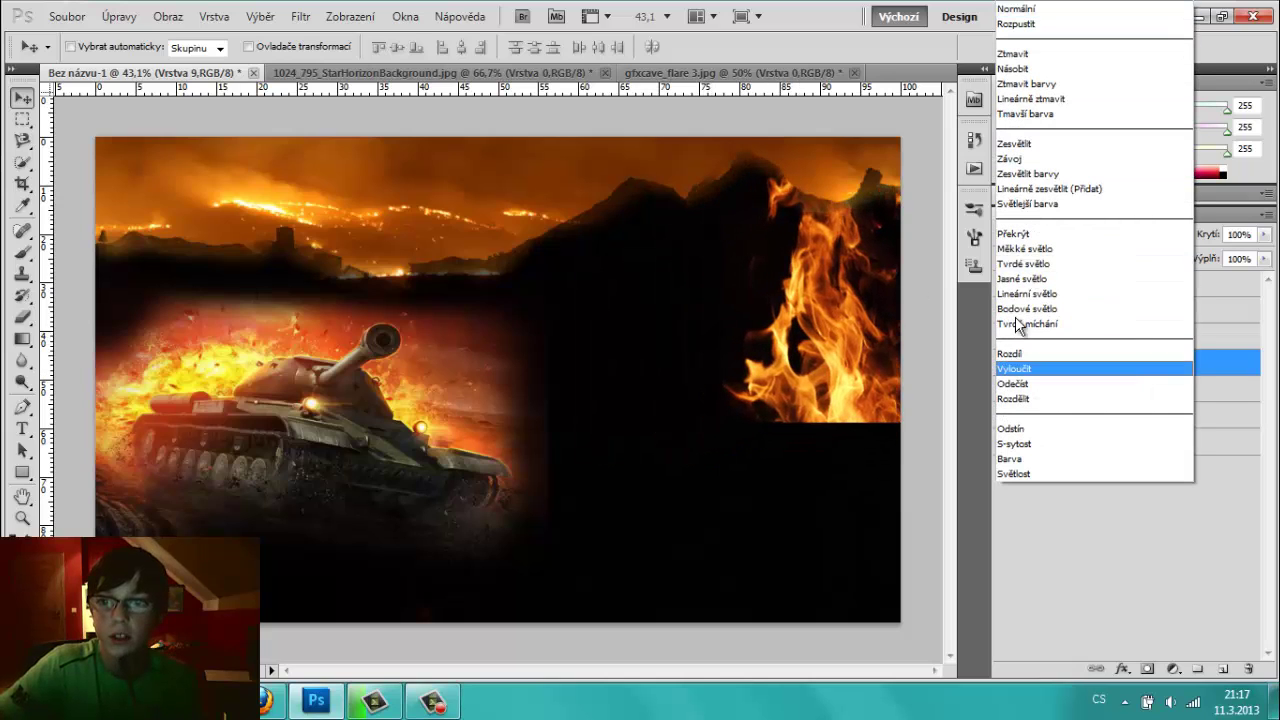
{"action": "left_click", "coordinate": [1012, 158]}
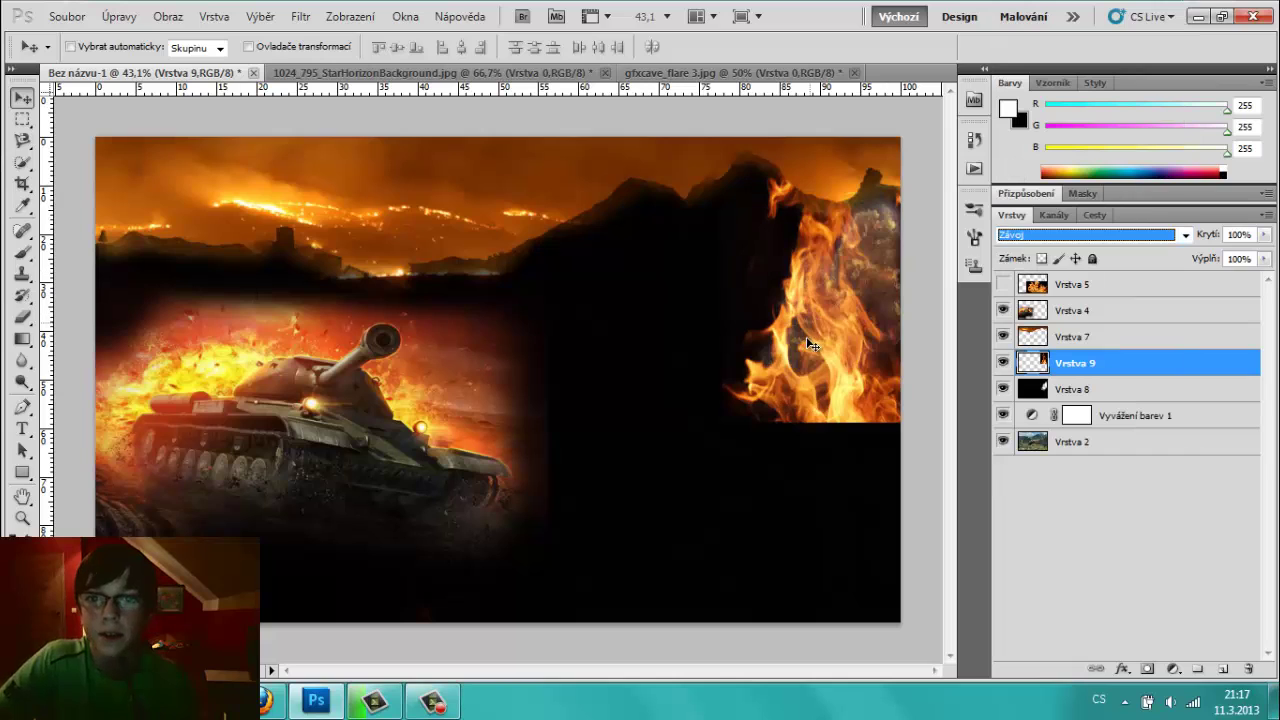
{"action": "left_click_drag", "start_coordinate": [812, 345], "coordinate": [816, 300]}
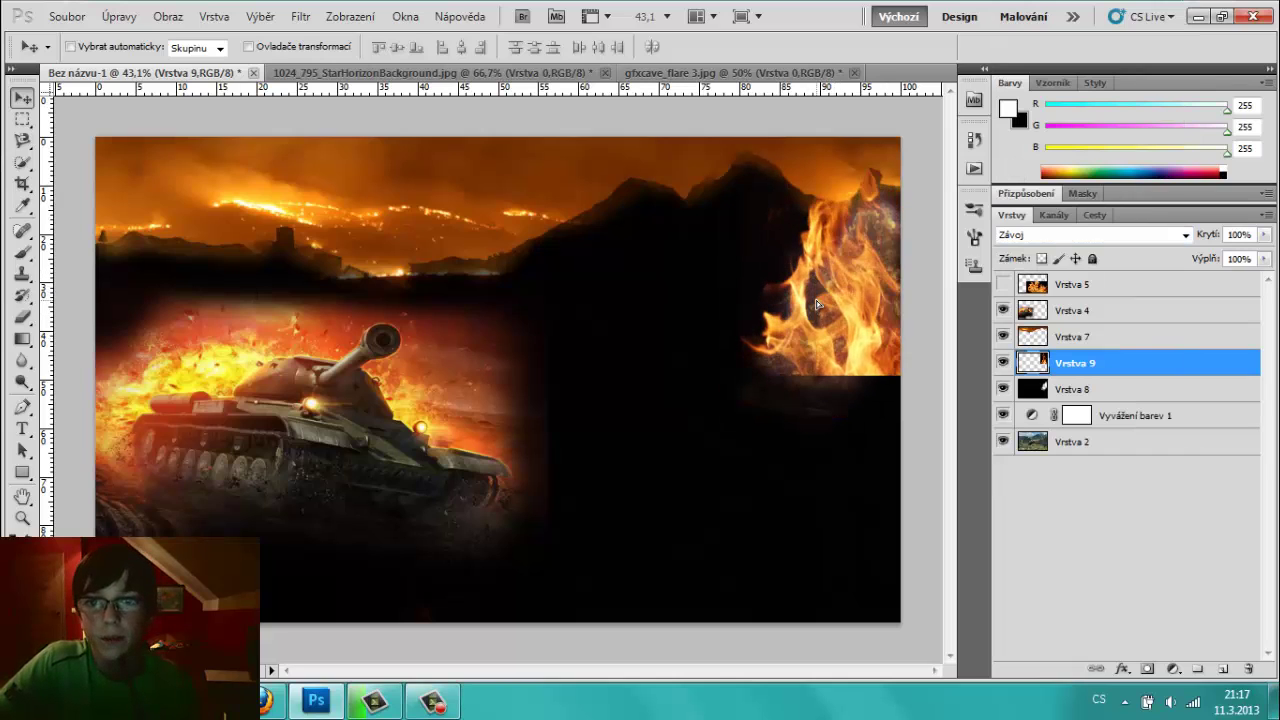
- Undo a test stroke under the flames and add a layer mask to Vrstva 9
{"action": "left_click", "coordinate": [16, 252]}
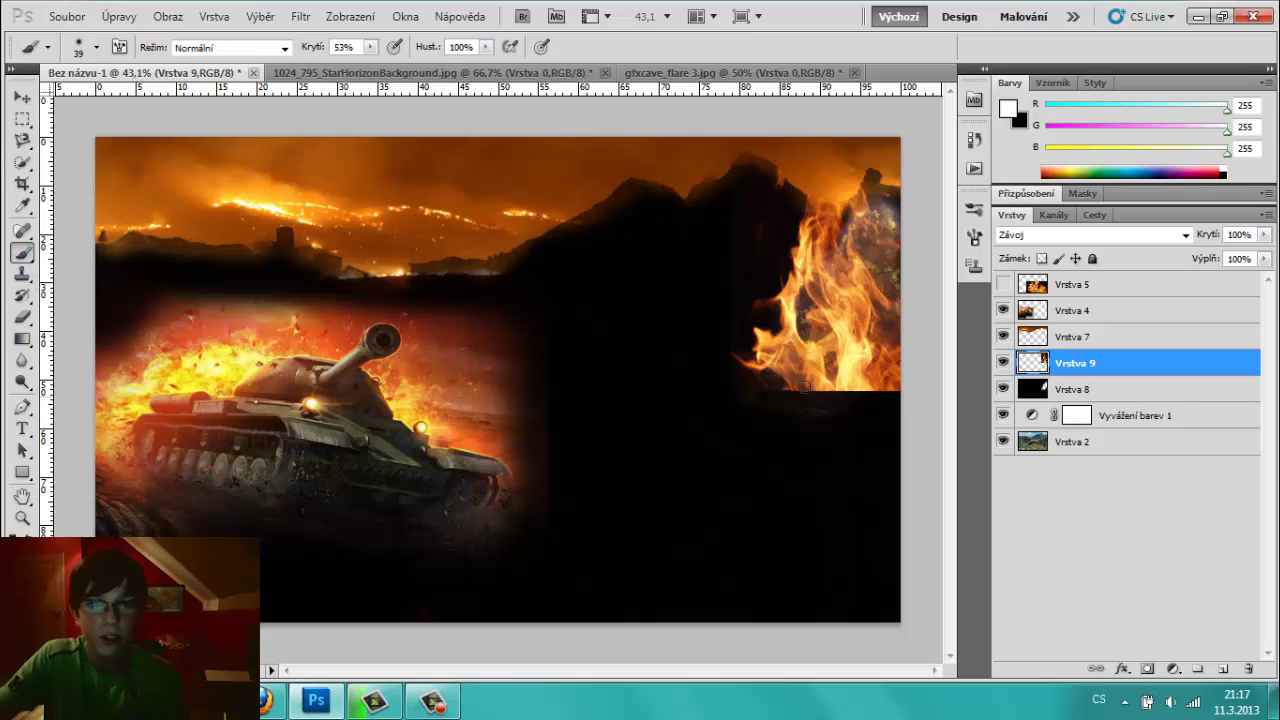
{"action": "left_click_drag", "start_coordinate": [804, 387], "coordinate": [779, 389]}
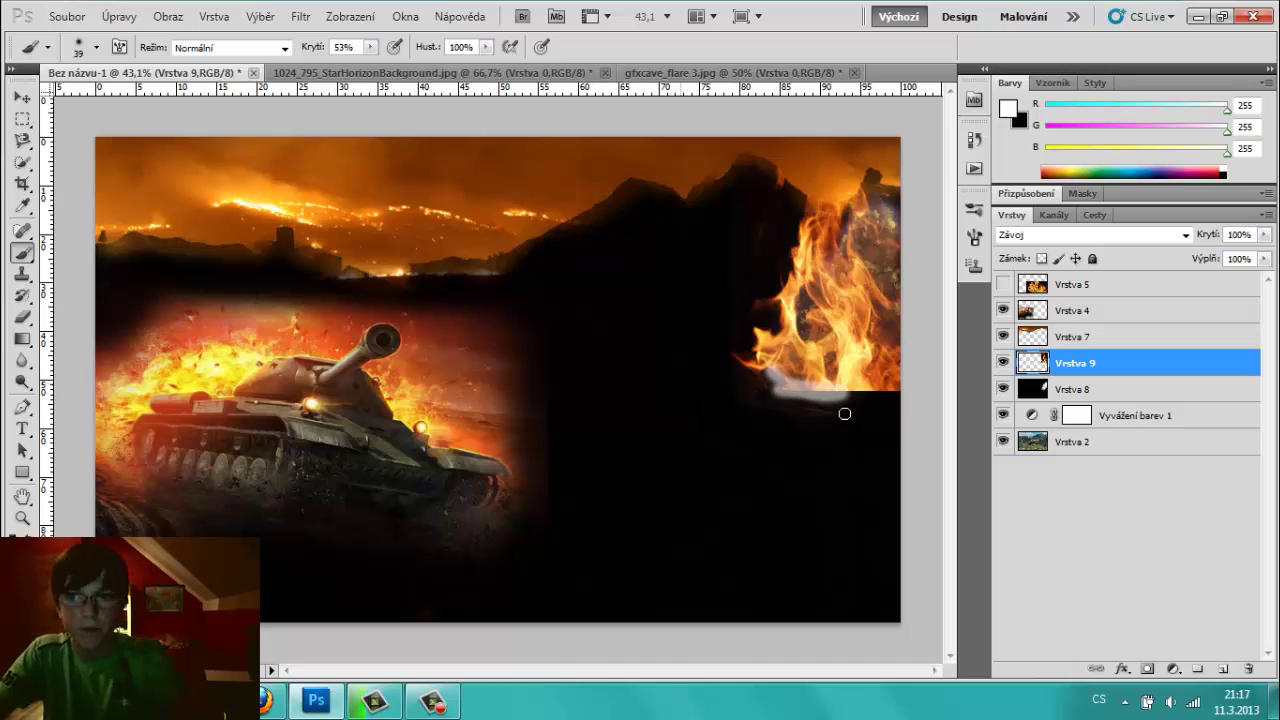
{"action": "key", "text": "ctrl+z"}
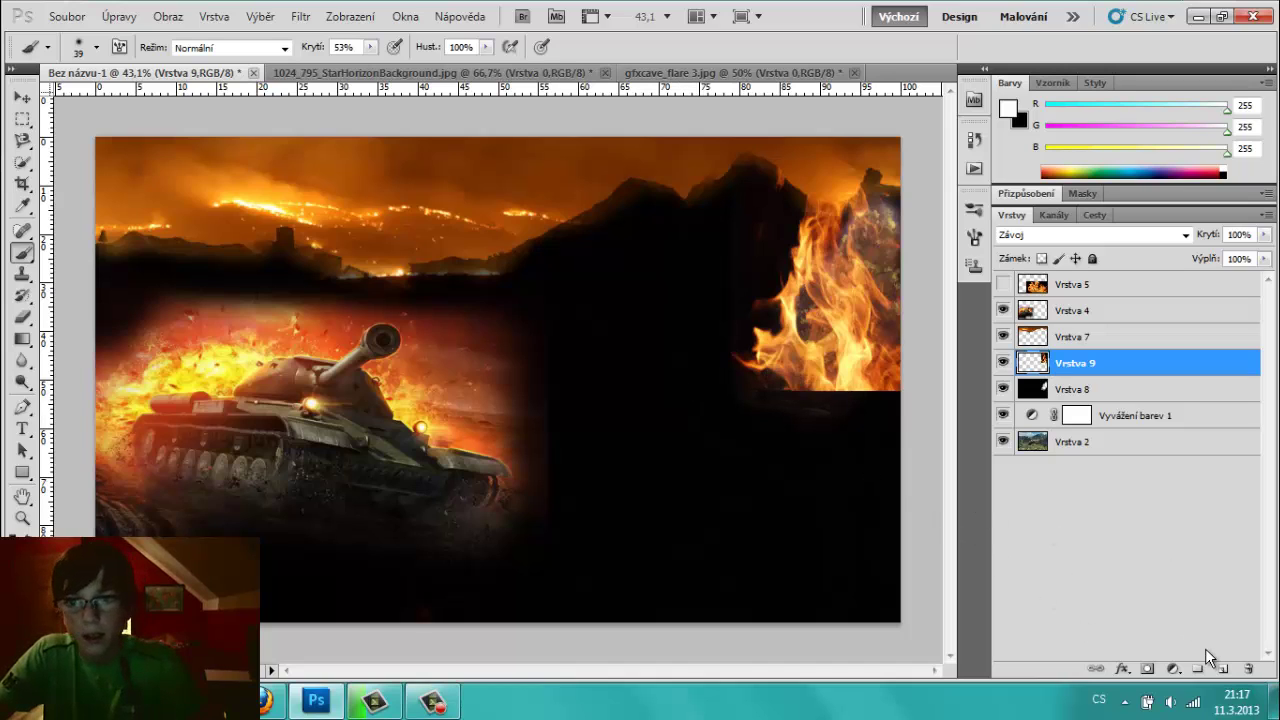
{"action": "left_click", "coordinate": [1147, 668]}
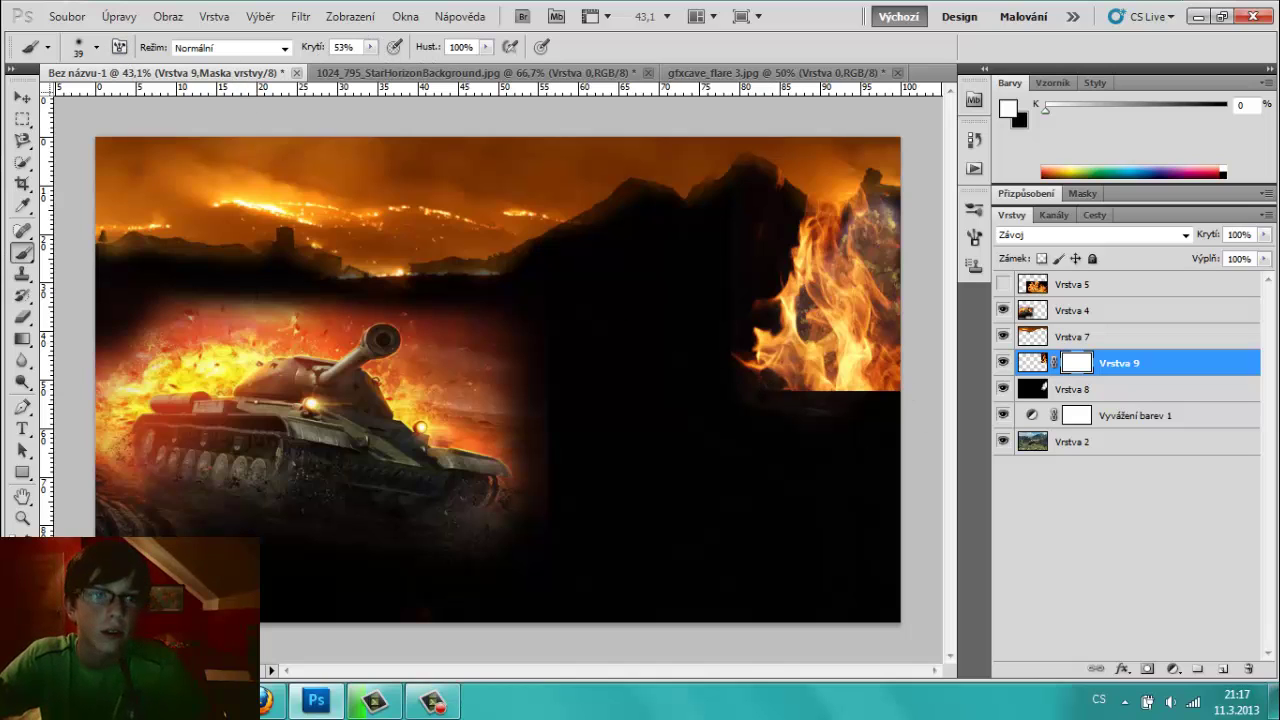
- Mask away the flames' hard lower edge with an 89% opacity, 238 px brush
{"action": "scroll", "coordinate": [824, 358], "scroll_direction": "up", "scroll_amount": 1}
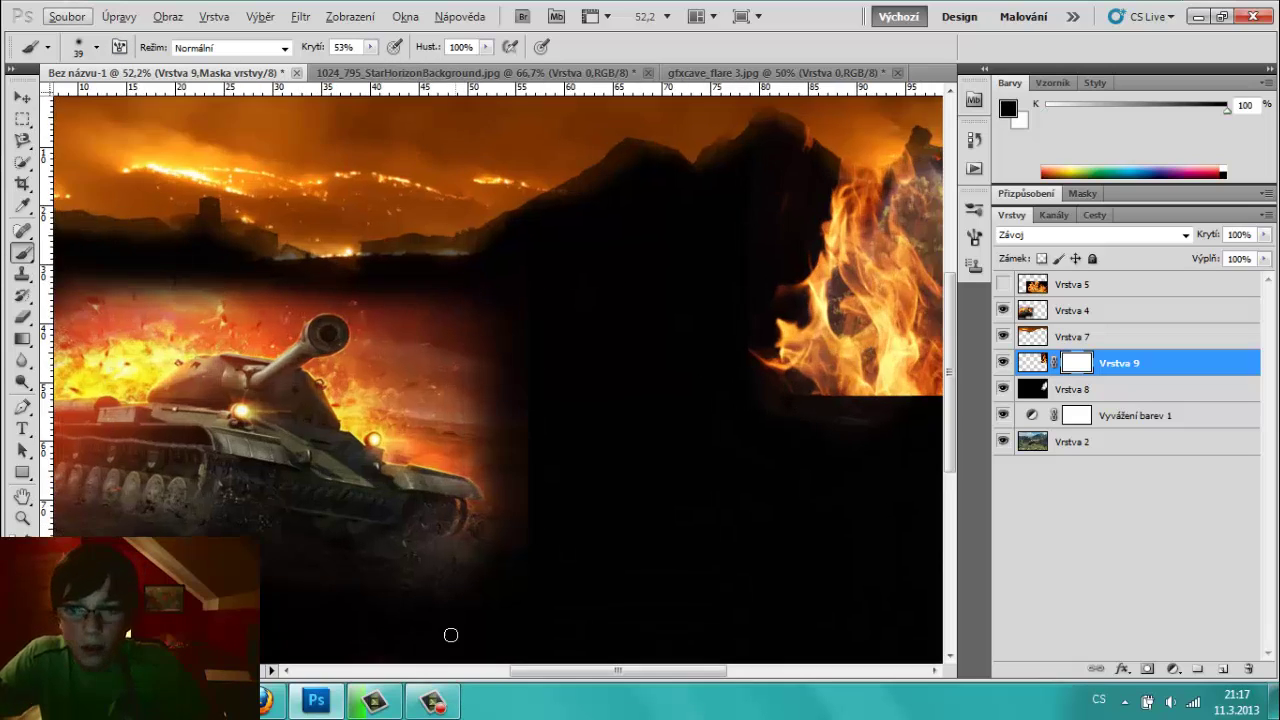
{"action": "left_click_drag", "start_coordinate": [575, 676], "coordinate": [654, 671]}
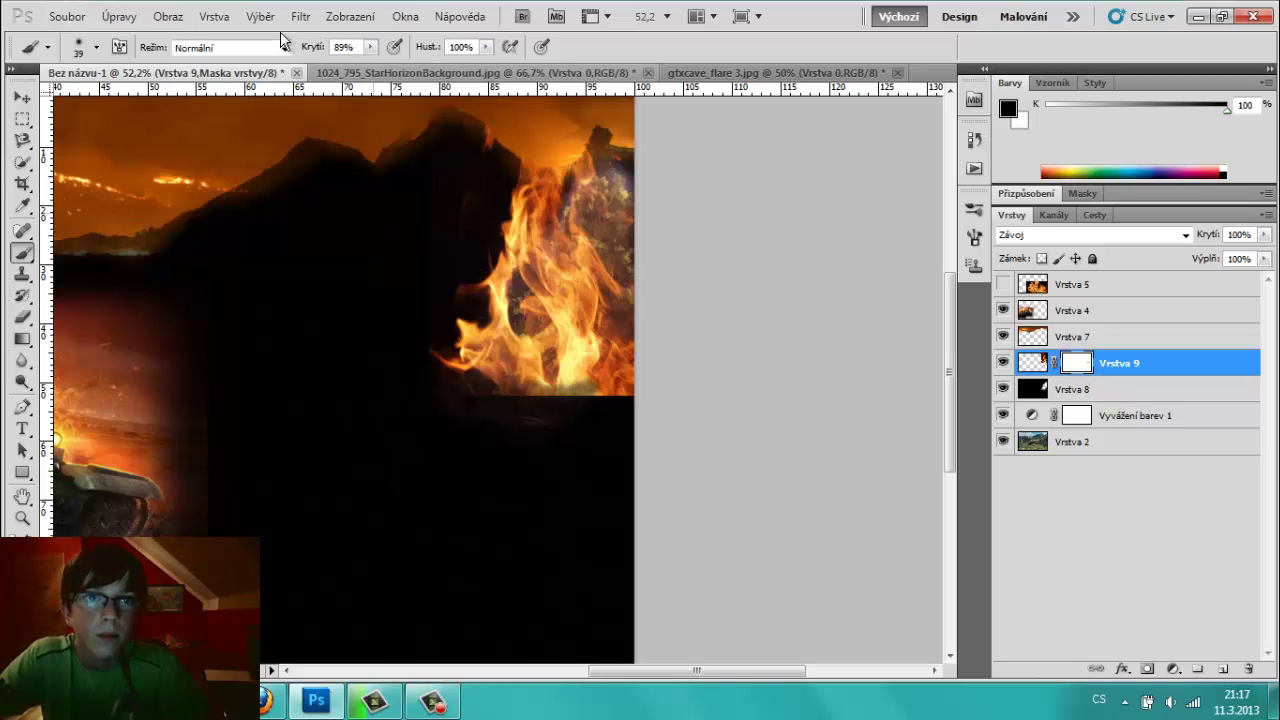
{"action": "left_click_drag", "start_coordinate": [320, 47], "coordinate": [309, 47]}
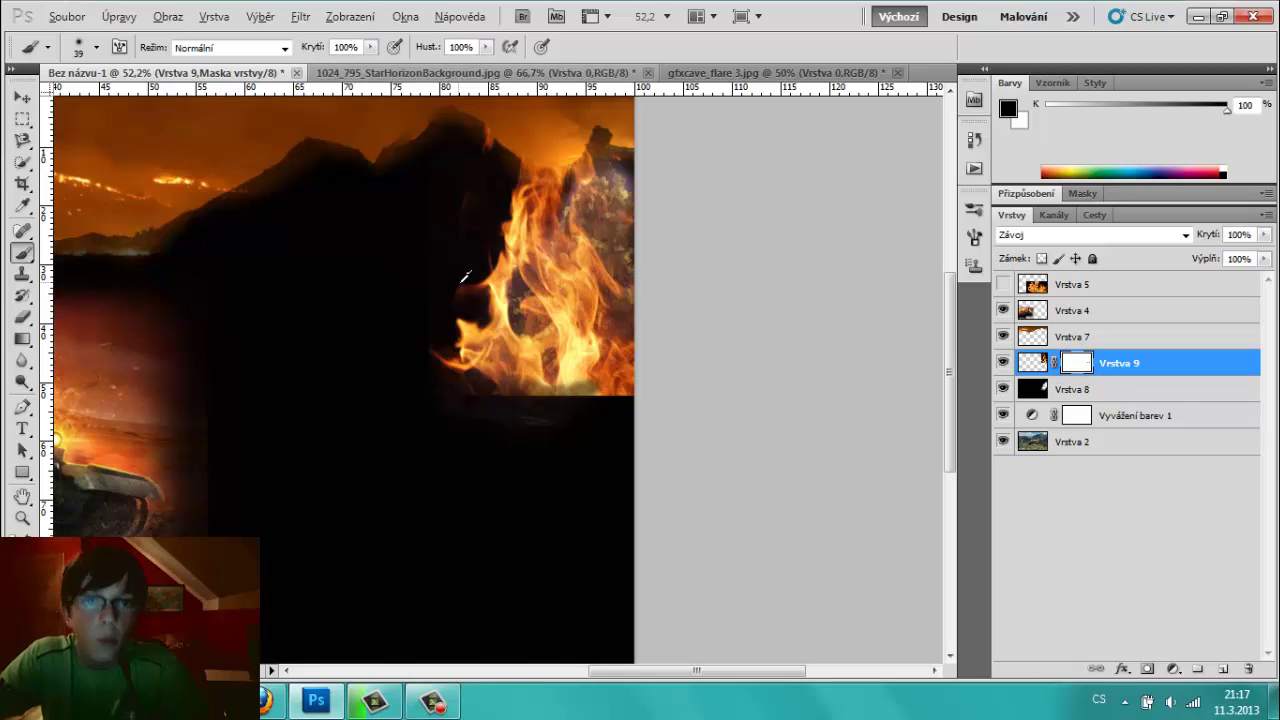
{"action": "left_click_drag", "start_coordinate": [461, 283], "coordinate": [513, 303]}
{"action": "mouse_move", "coordinate": [481, 413]}
{"action": "left_mouse_down"}
{"action": "mouse_move", "coordinate": [611, 448]}
{"action": "mouse_move", "coordinate": [608, 423]}
{"action": "mouse_move", "coordinate": [543, 423]}
{"action": "mouse_move", "coordinate": [586, 443]}
{"action": "mouse_move", "coordinate": [441, 446]}
{"action": "left_mouse_up"}
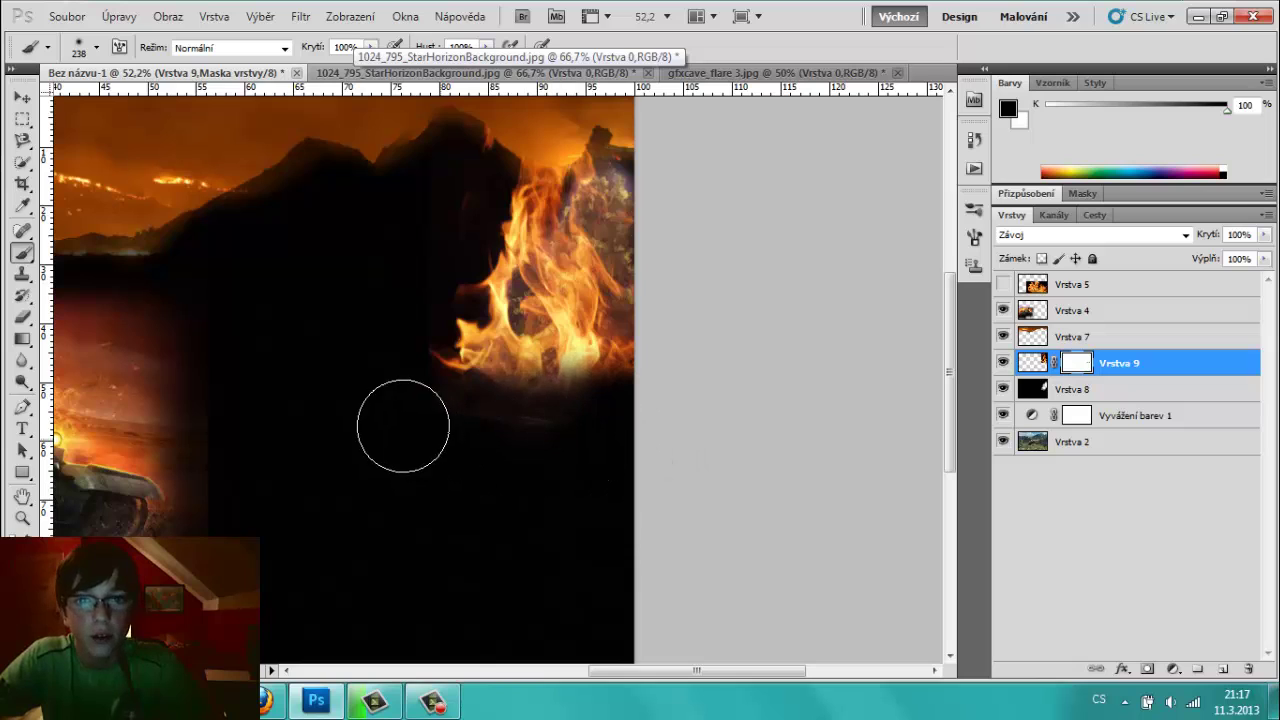
- Nudge the flame layer slightly right, then delete layer Vrstva 9
{"action": "key", "text": "v"}
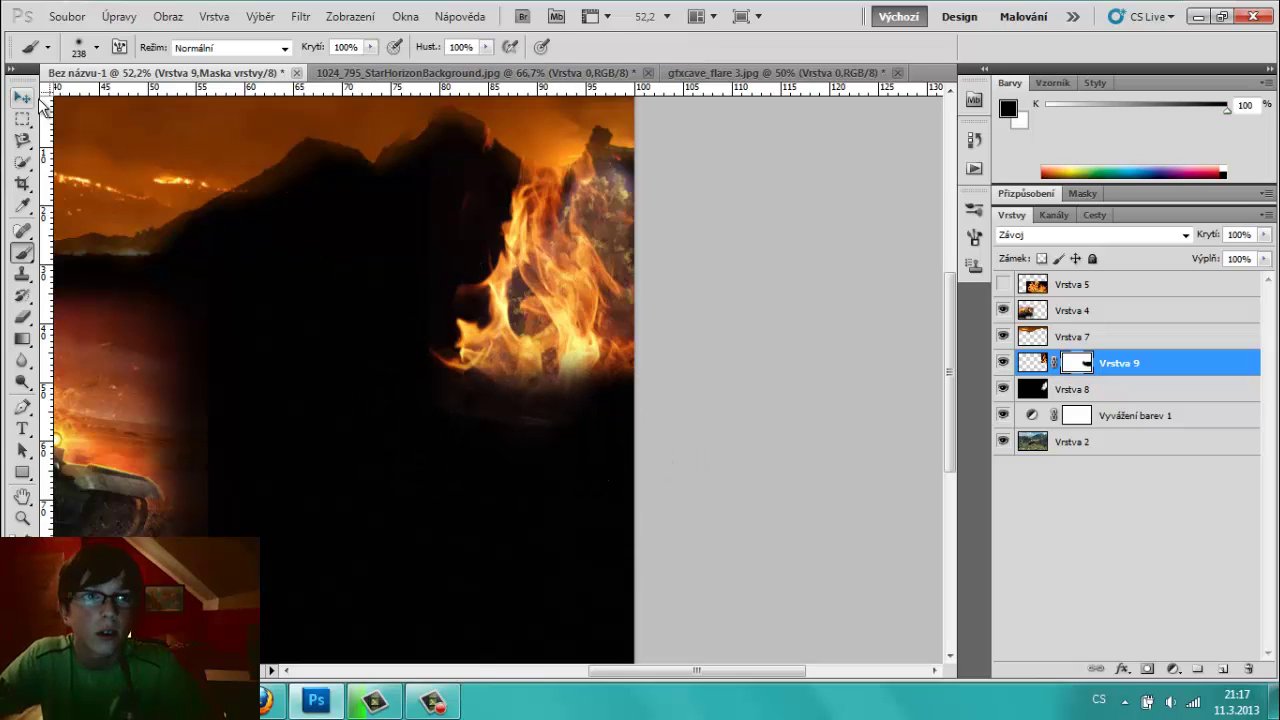
{"action": "mouse_move", "coordinate": [470, 258]}
{"action": "left_mouse_down"}
{"action": "mouse_move", "coordinate": [518, 261]}
{"action": "mouse_move", "coordinate": [499, 270]}
{"action": "left_mouse_up"}
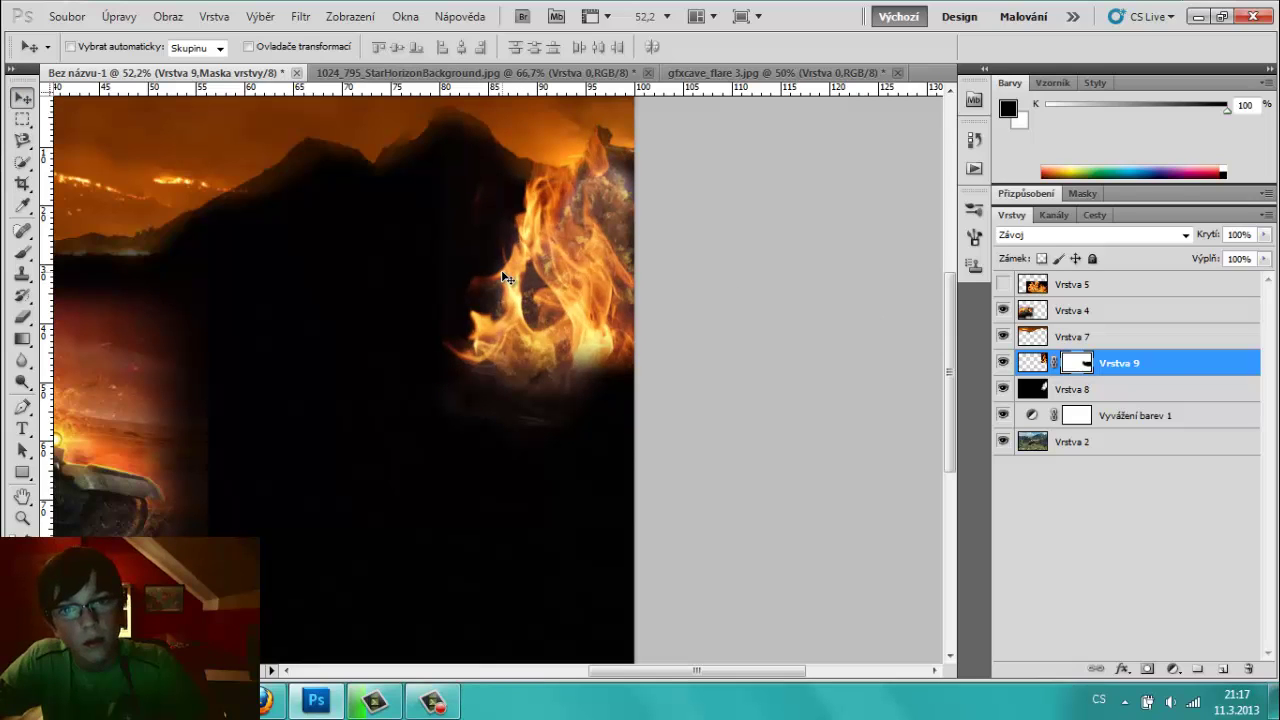
{"action": "key", "text": "Delete"}
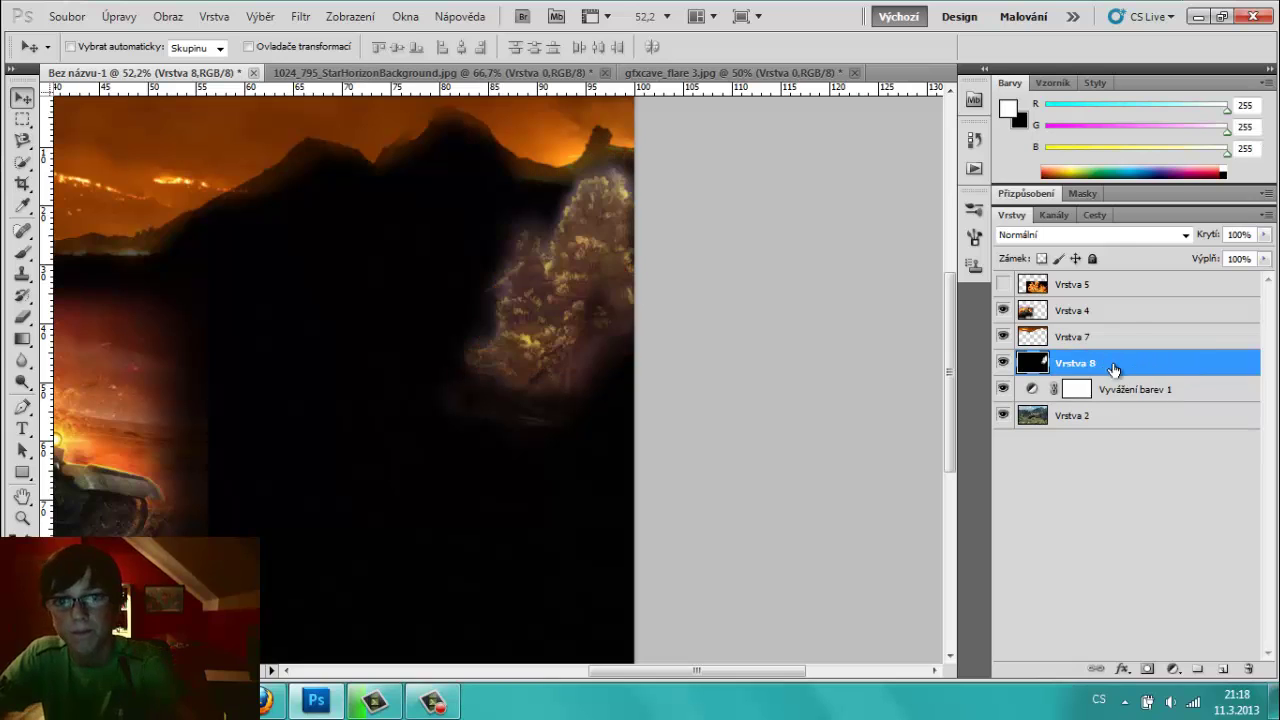
- Switch to Firefox and return to the Google fire image results
{"action": "left_click", "coordinate": [266, 700]}
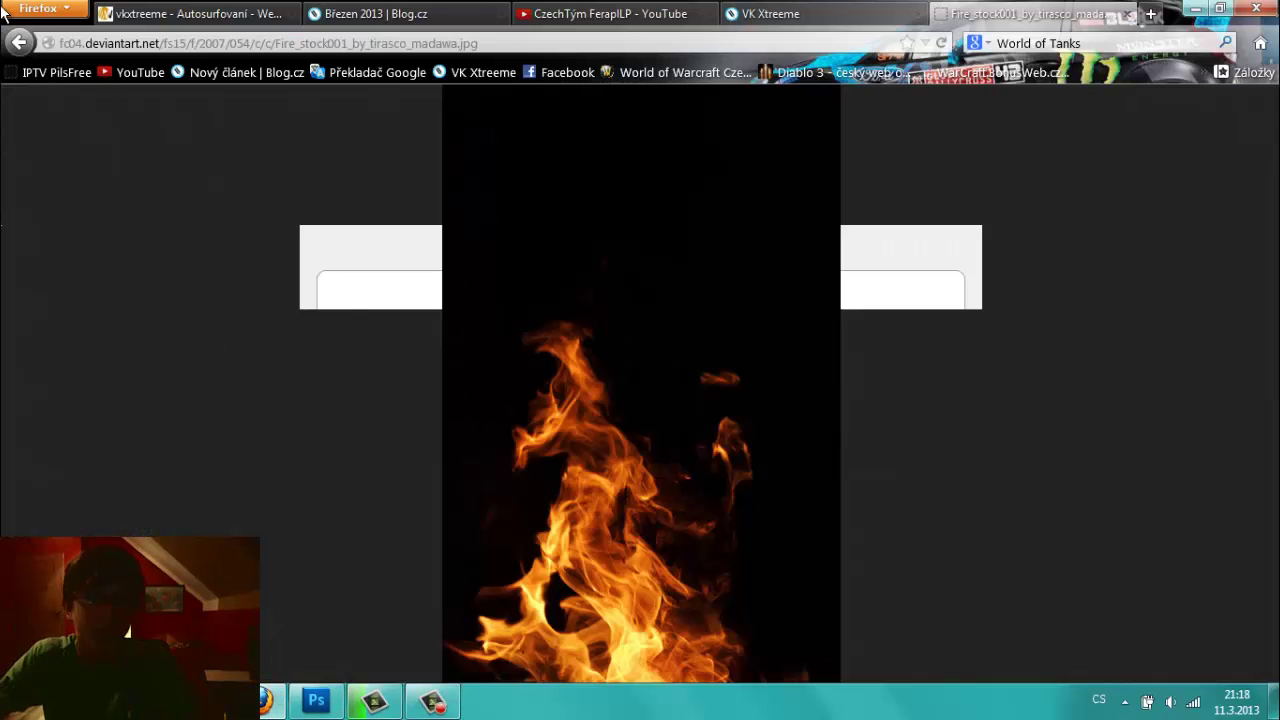
{"action": "left_click", "coordinate": [22, 42]}
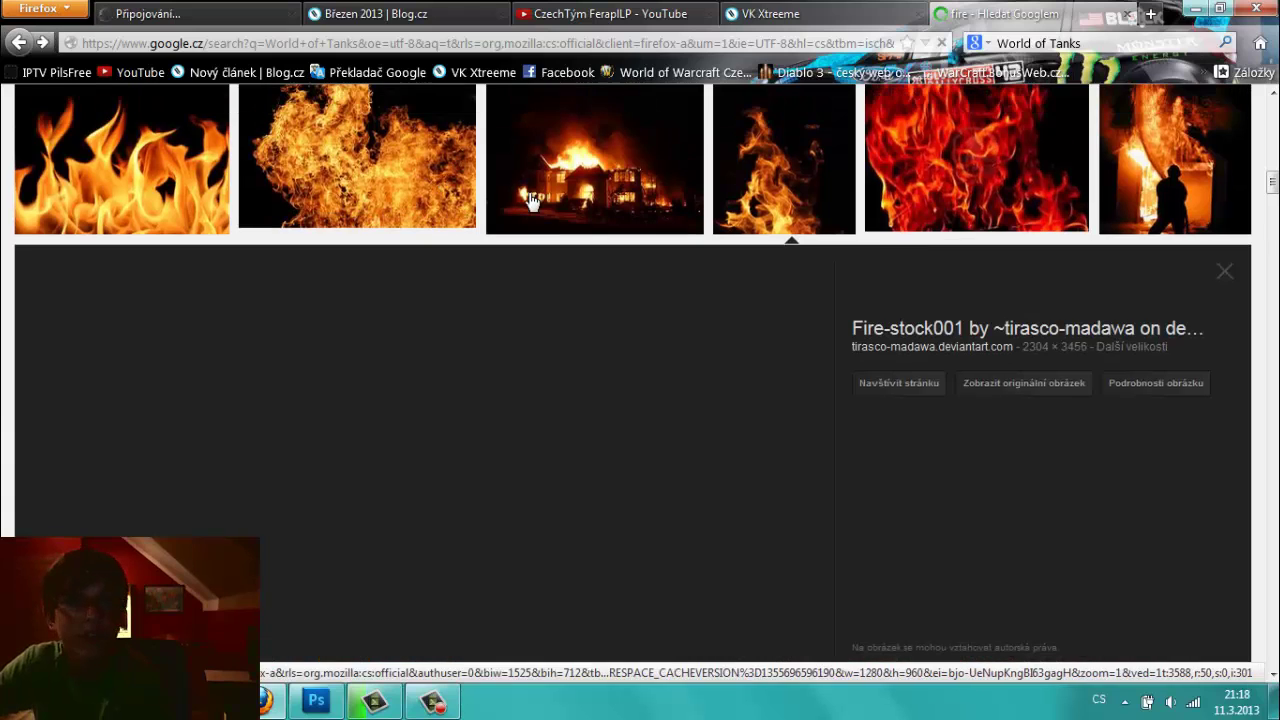
{"action": "scroll", "coordinate": [530, 200], "scroll_direction": "up", "scroll_amount": 1}
{"action": "scroll", "coordinate": [422, 275], "scroll_direction": "up", "scroll_amount": 1}
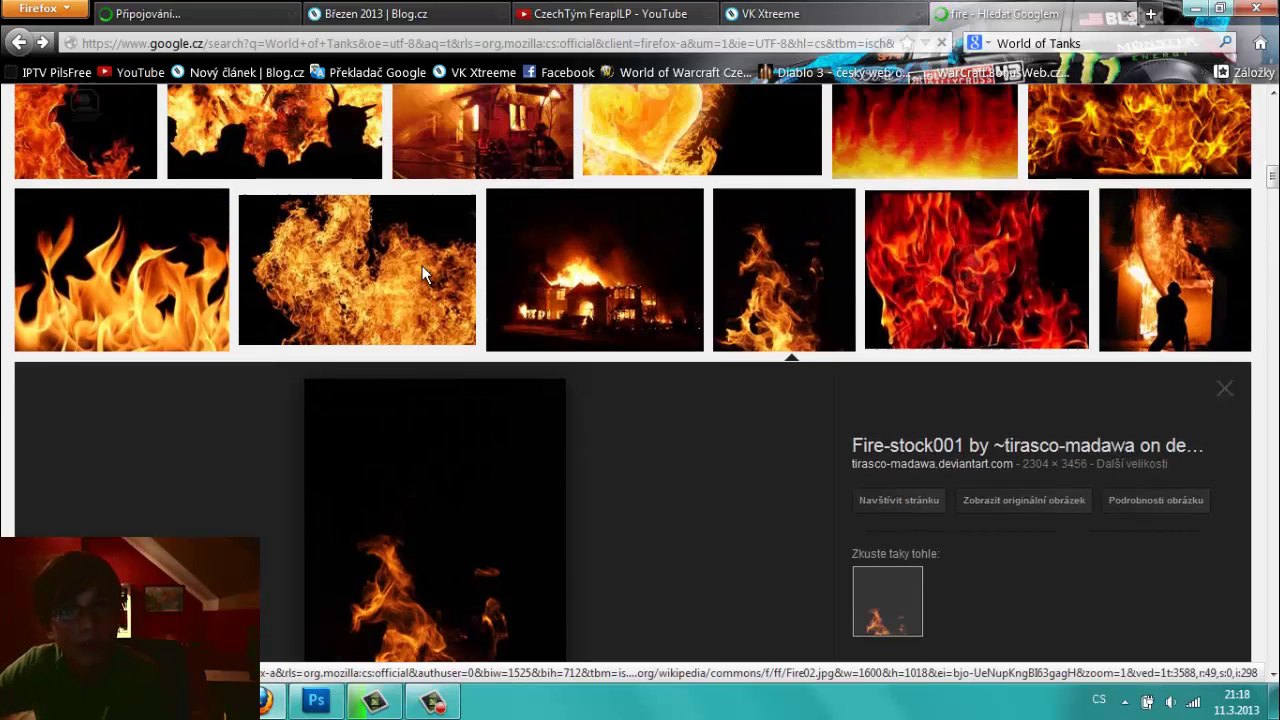
{"action": "scroll", "coordinate": [422, 275], "scroll_direction": "up", "scroll_amount": 2}
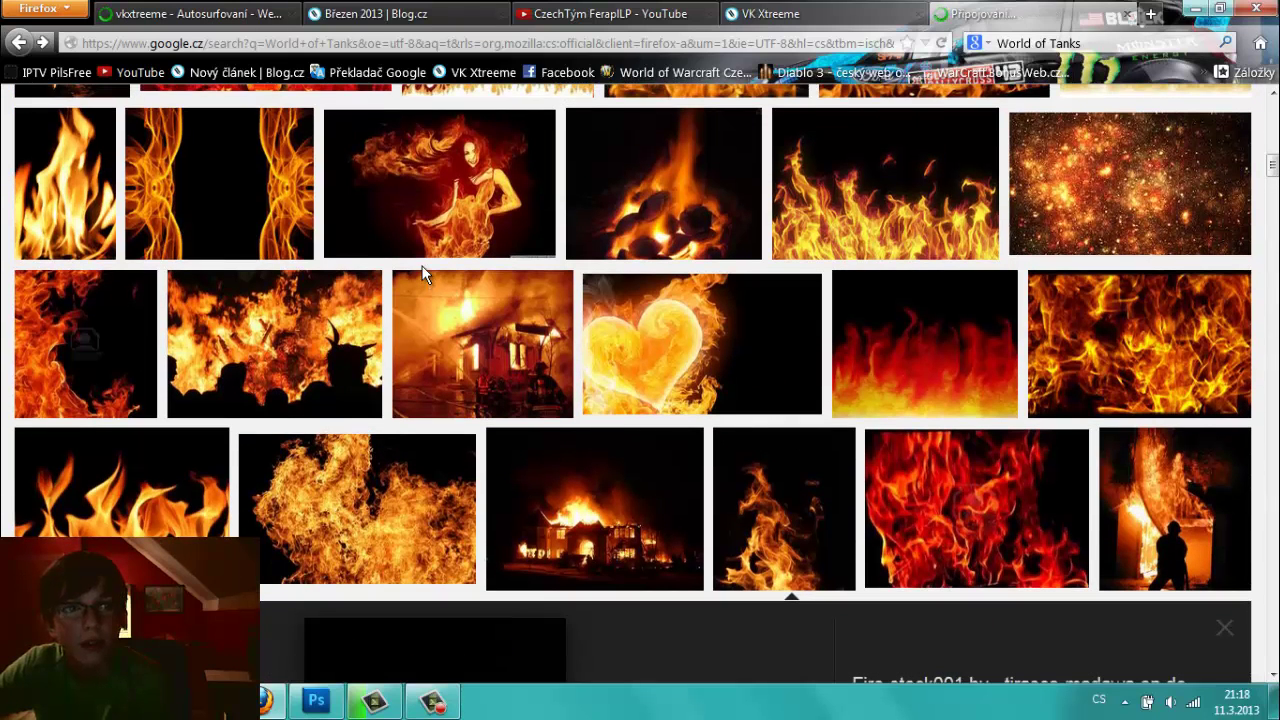
- Scroll down through the grid of fire pictures
{"action": "scroll", "coordinate": [422, 275], "scroll_direction": "down", "scroll_amount": 2}
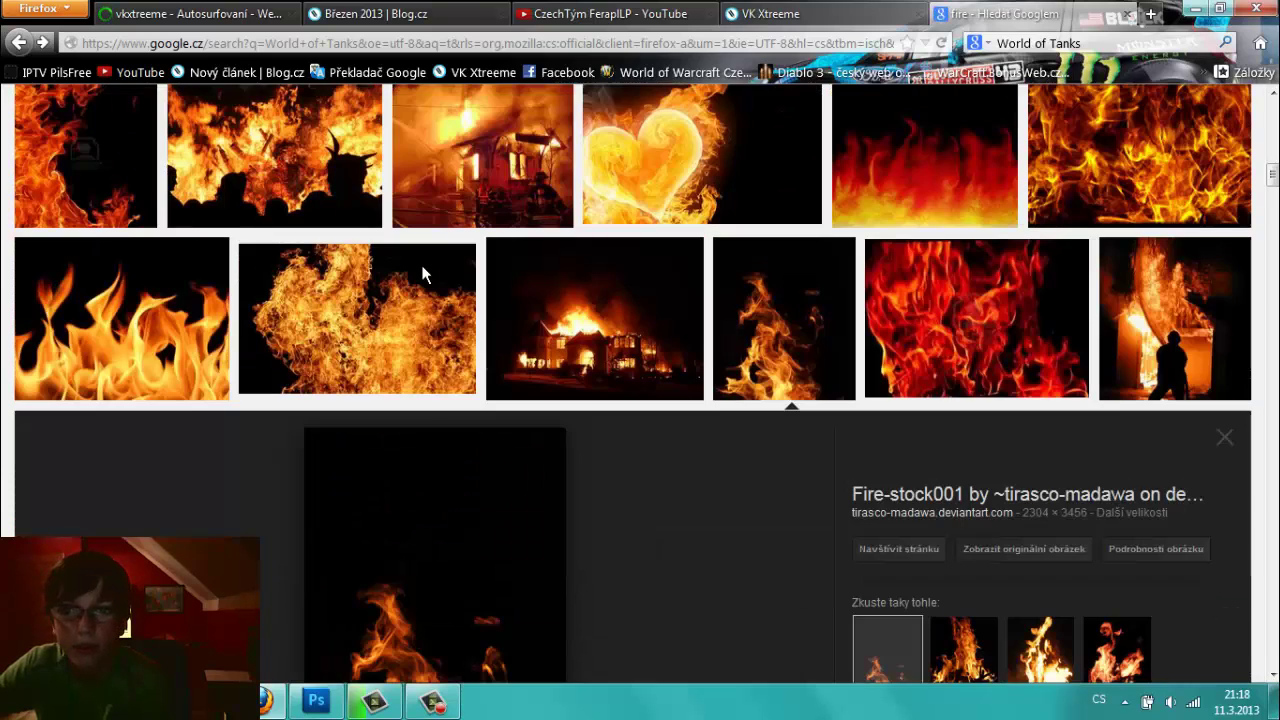
{"action": "scroll", "coordinate": [422, 275], "scroll_direction": "down", "scroll_amount": 1}
{"action": "scroll", "coordinate": [422, 275], "scroll_direction": "down", "scroll_amount": 2}
{"action": "scroll", "coordinate": [422, 275], "scroll_direction": "down", "scroll_amount": 2}
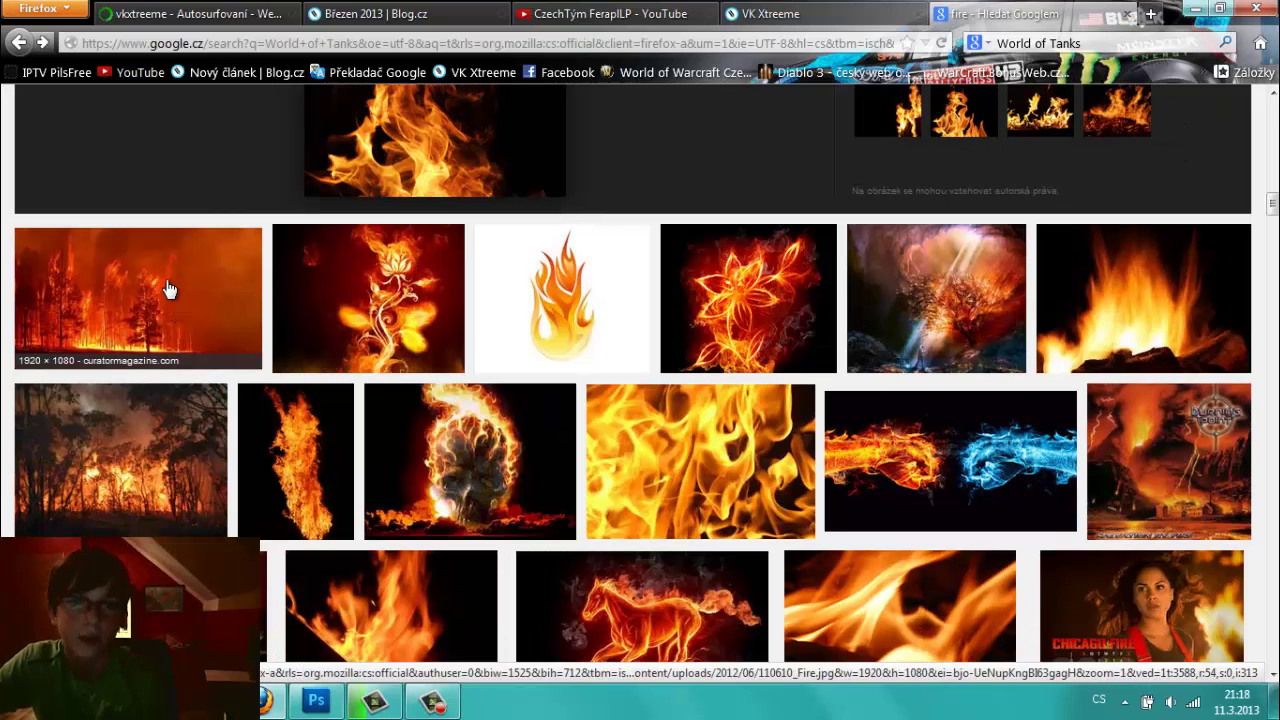
{"action": "scroll", "coordinate": [171, 282], "scroll_direction": "down", "scroll_amount": 1}
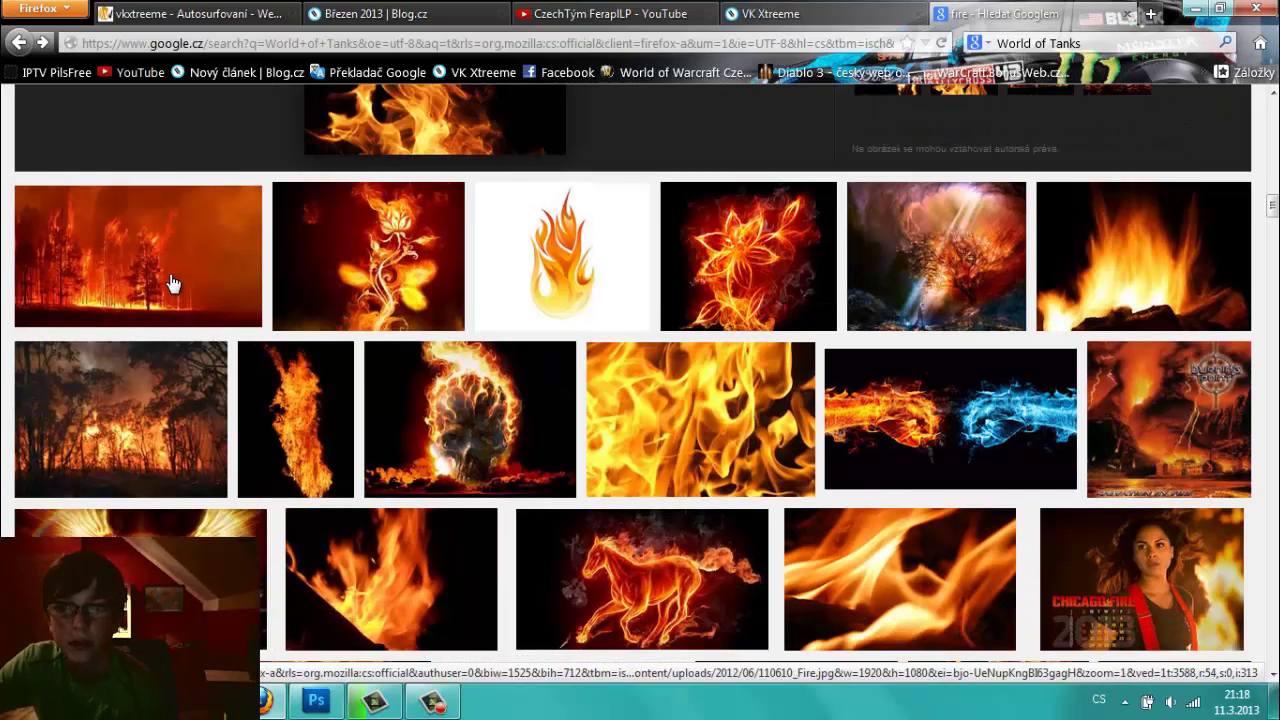
{"action": "scroll", "coordinate": [170, 279], "scroll_direction": "down", "scroll_amount": 2}
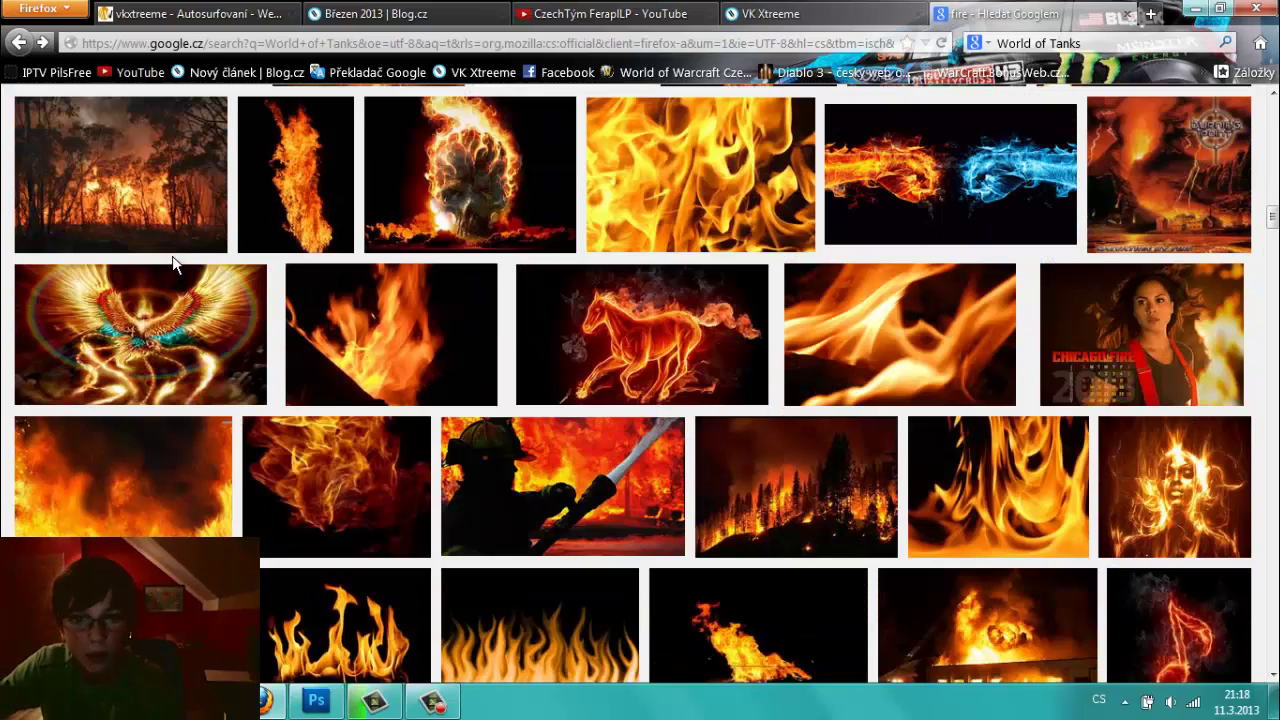
{"action": "scroll", "coordinate": [173, 264], "scroll_direction": "down", "scroll_amount": 2}
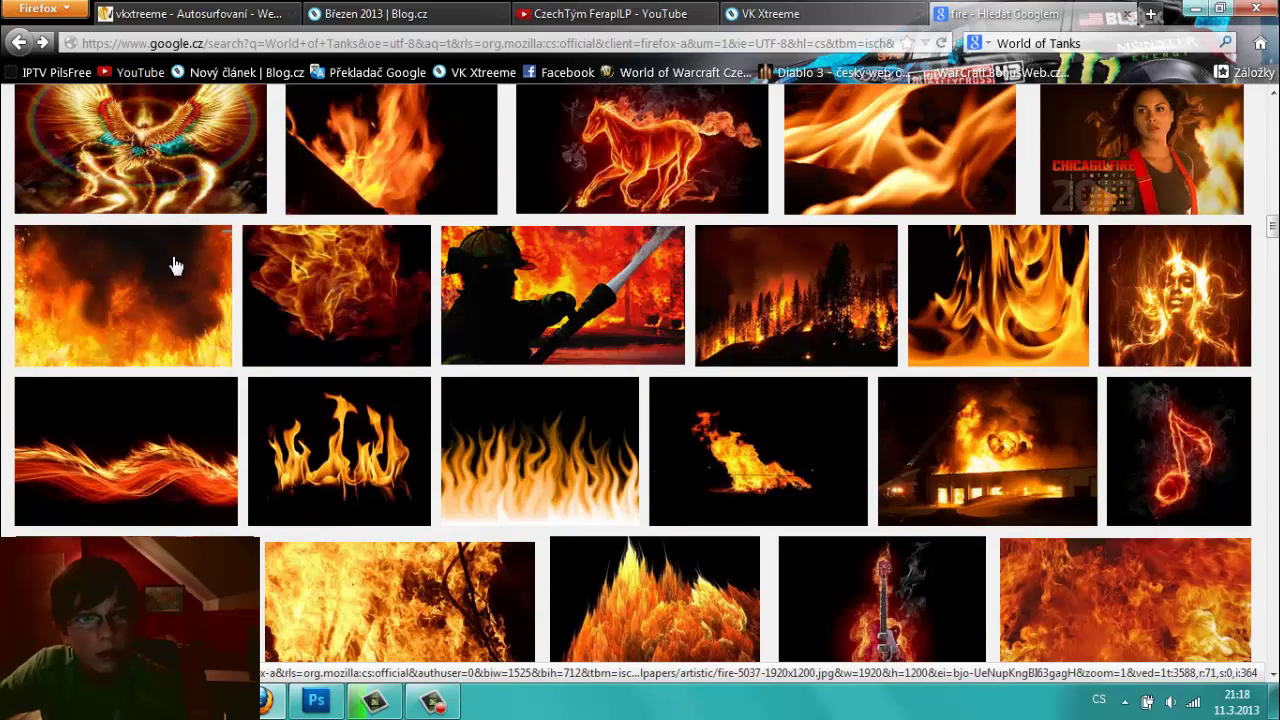
{"action": "scroll", "coordinate": [240, 352], "scroll_direction": "down", "scroll_amount": 2}
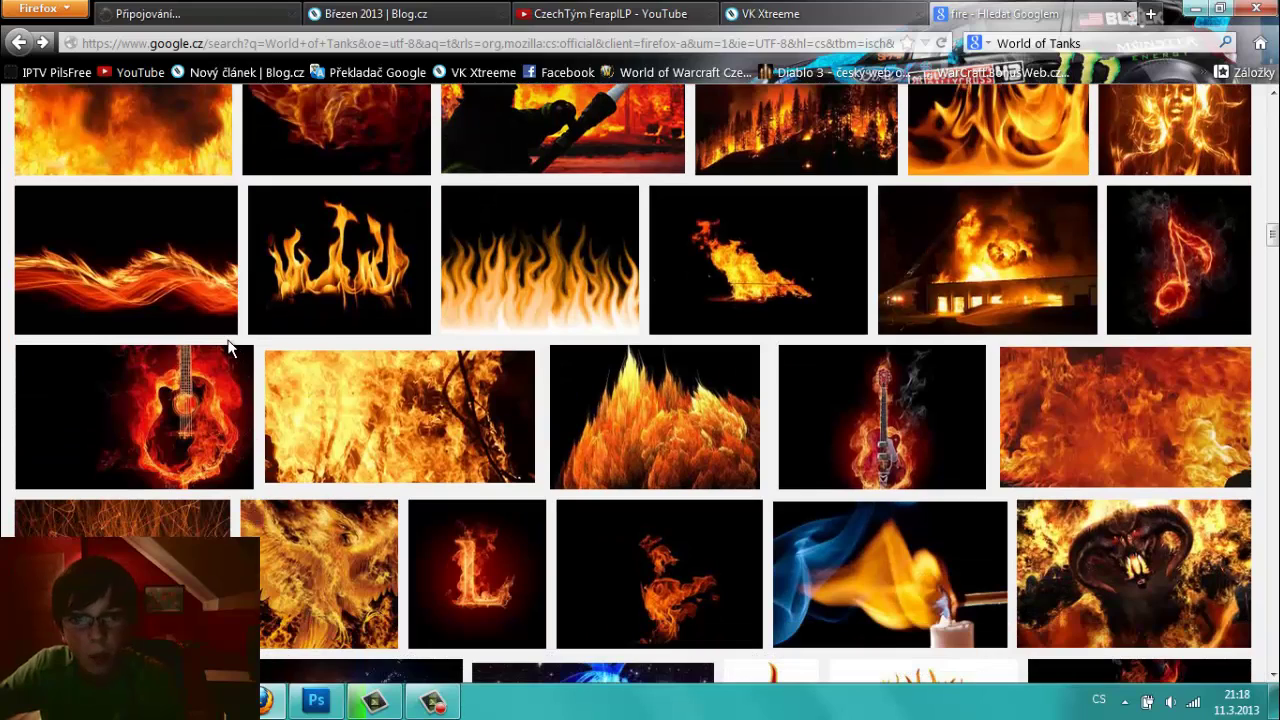
{"action": "scroll", "coordinate": [228, 347], "scroll_direction": "down", "scroll_amount": 1}
{"action": "scroll", "coordinate": [228, 347], "scroll_direction": "down", "scroll_amount": 2}
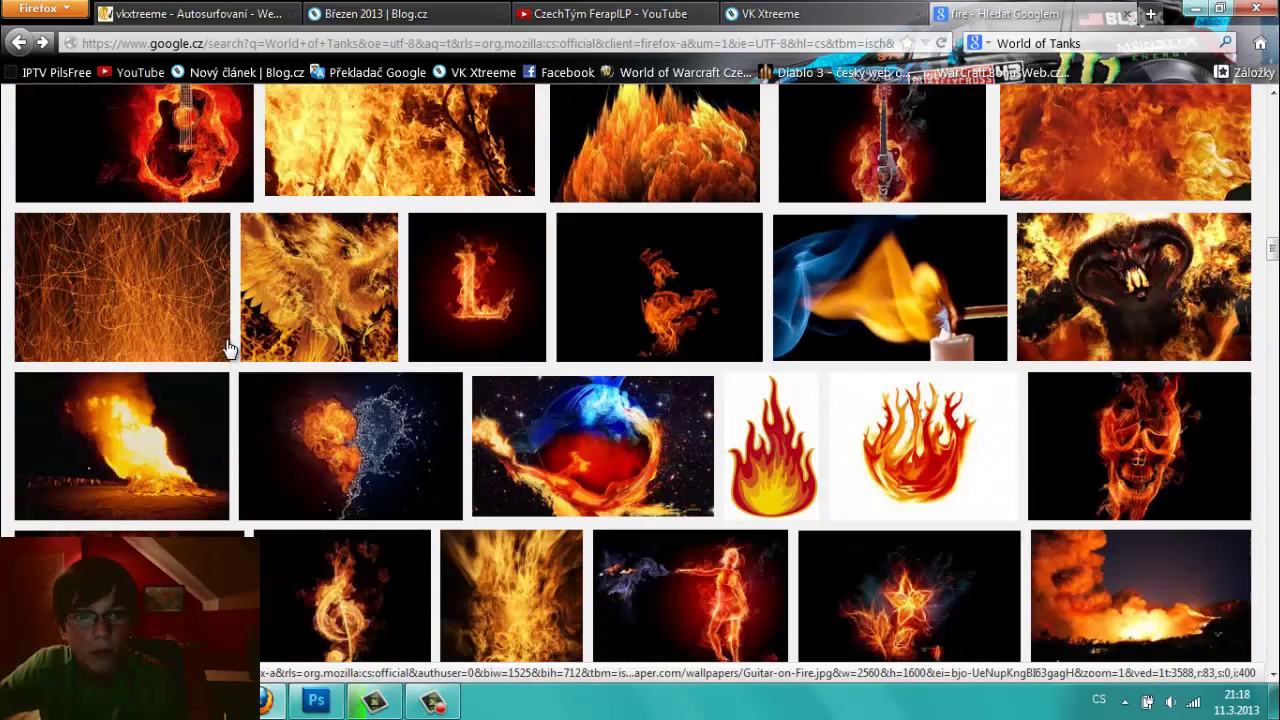
{"action": "scroll", "coordinate": [228, 347], "scroll_direction": "down", "scroll_amount": 2}
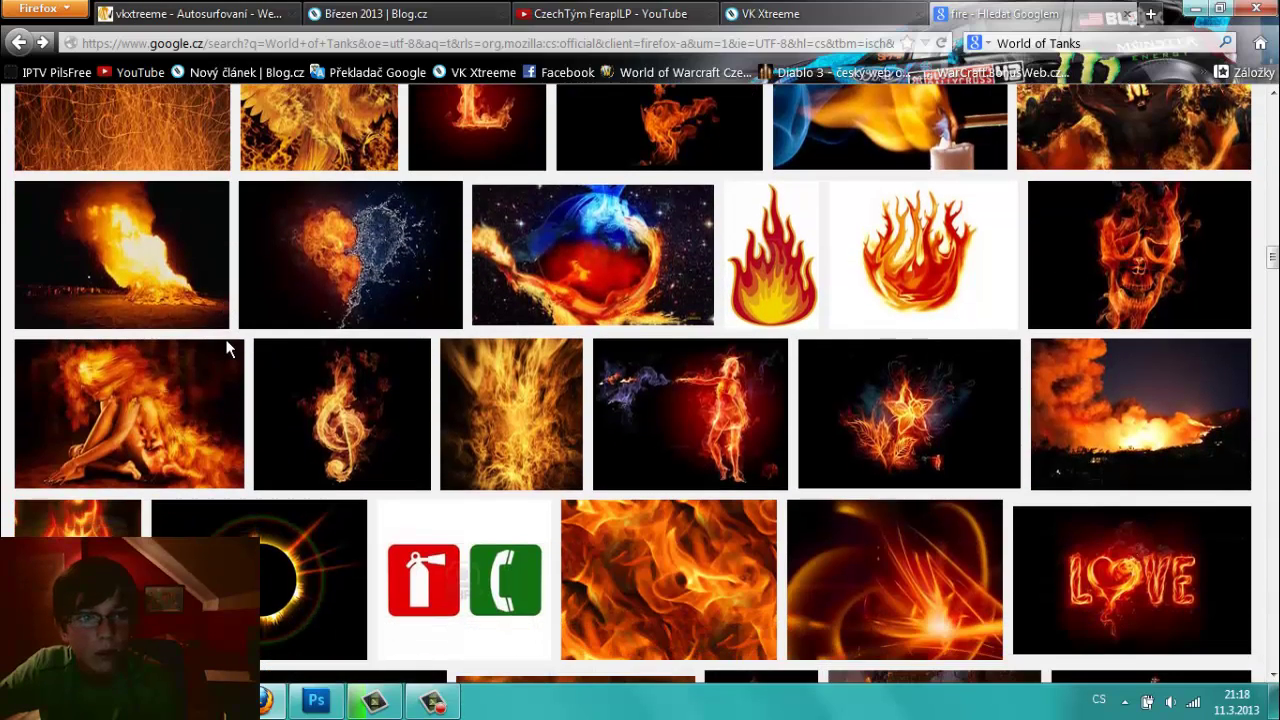
{"action": "scroll", "coordinate": [228, 348], "scroll_direction": "down", "scroll_amount": 1}
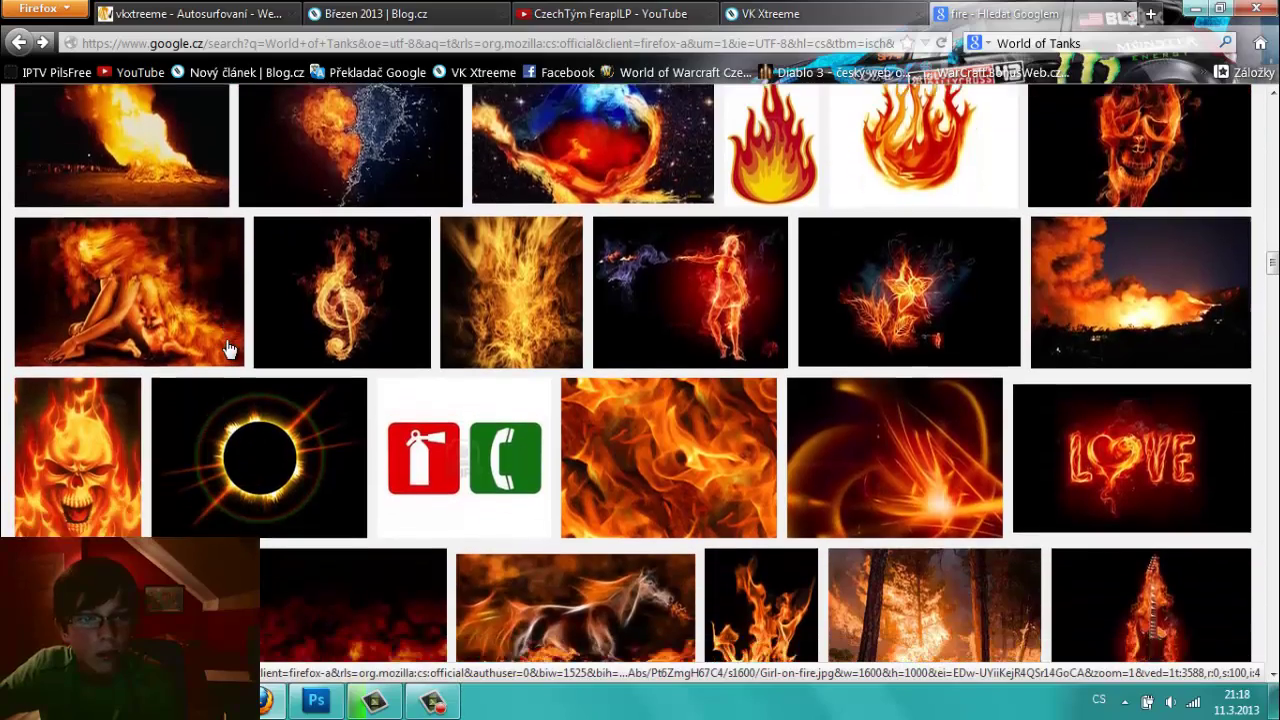
{"action": "scroll", "coordinate": [228, 348], "scroll_direction": "down", "scroll_amount": 2}
{"action": "scroll", "coordinate": [451, 368], "scroll_direction": "down", "scroll_amount": 2}
{"action": "scroll", "coordinate": [451, 368], "scroll_direction": "down", "scroll_amount": 1}
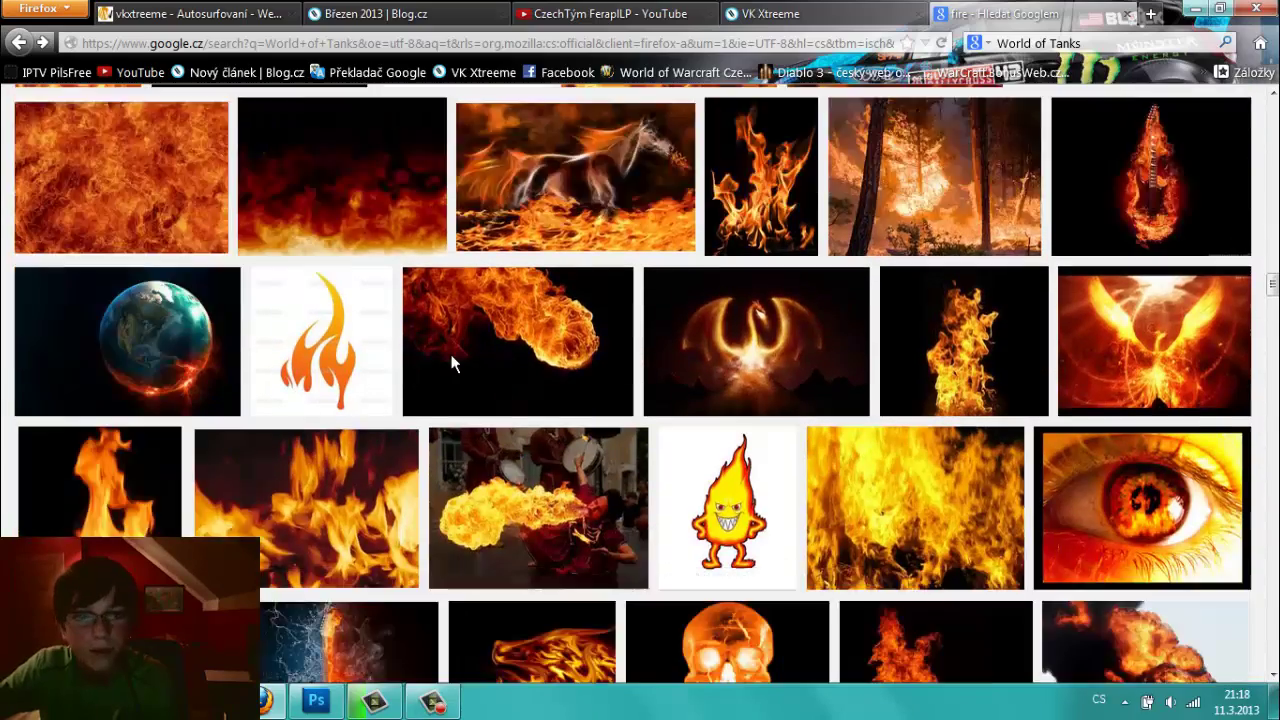
{"action": "scroll", "coordinate": [452, 364], "scroll_direction": "down", "scroll_amount": 3}
{"action": "scroll", "coordinate": [452, 364], "scroll_direction": "down", "scroll_amount": 2}
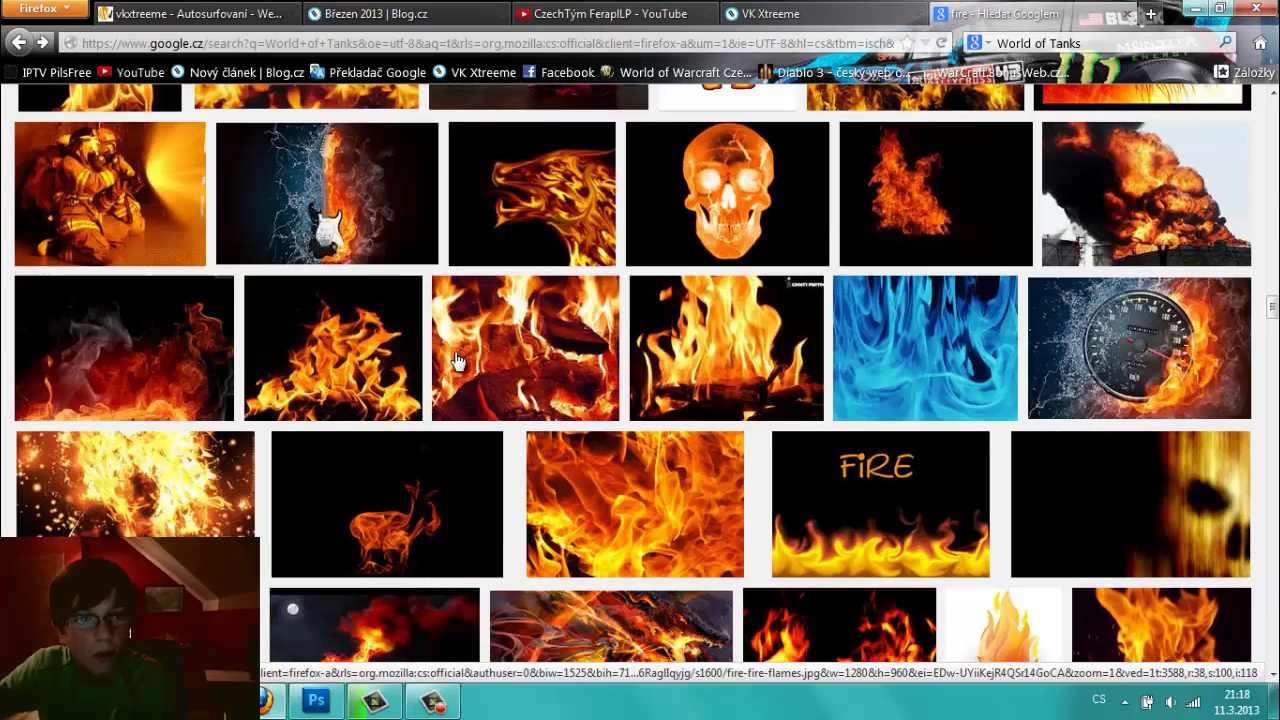
{"action": "scroll", "coordinate": [455, 360], "scroll_direction": "down", "scroll_amount": 1}
{"action": "scroll", "coordinate": [455, 360], "scroll_direction": "down", "scroll_amount": 2}
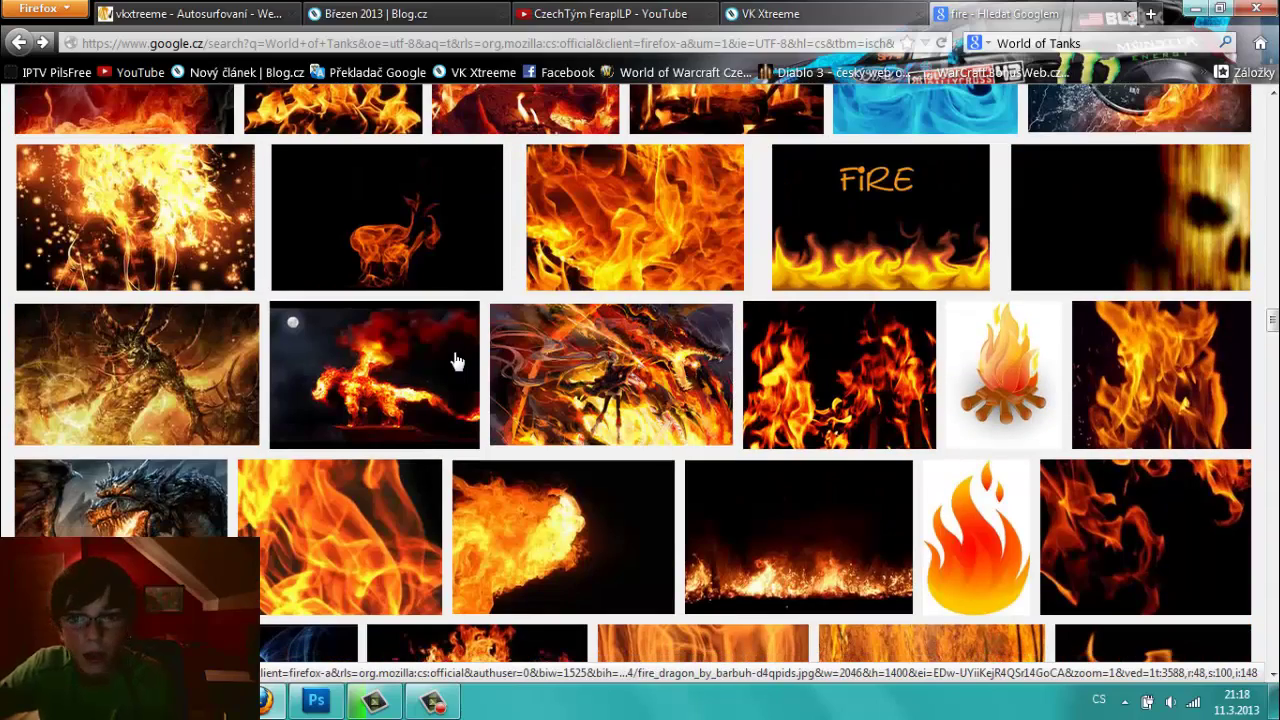
{"action": "scroll", "coordinate": [455, 360], "scroll_direction": "down", "scroll_amount": 2}
{"action": "scroll", "coordinate": [455, 360], "scroll_direction": "down", "scroll_amount": 2}
{"action": "scroll", "coordinate": [455, 360], "scroll_direction": "down", "scroll_amount": 1}
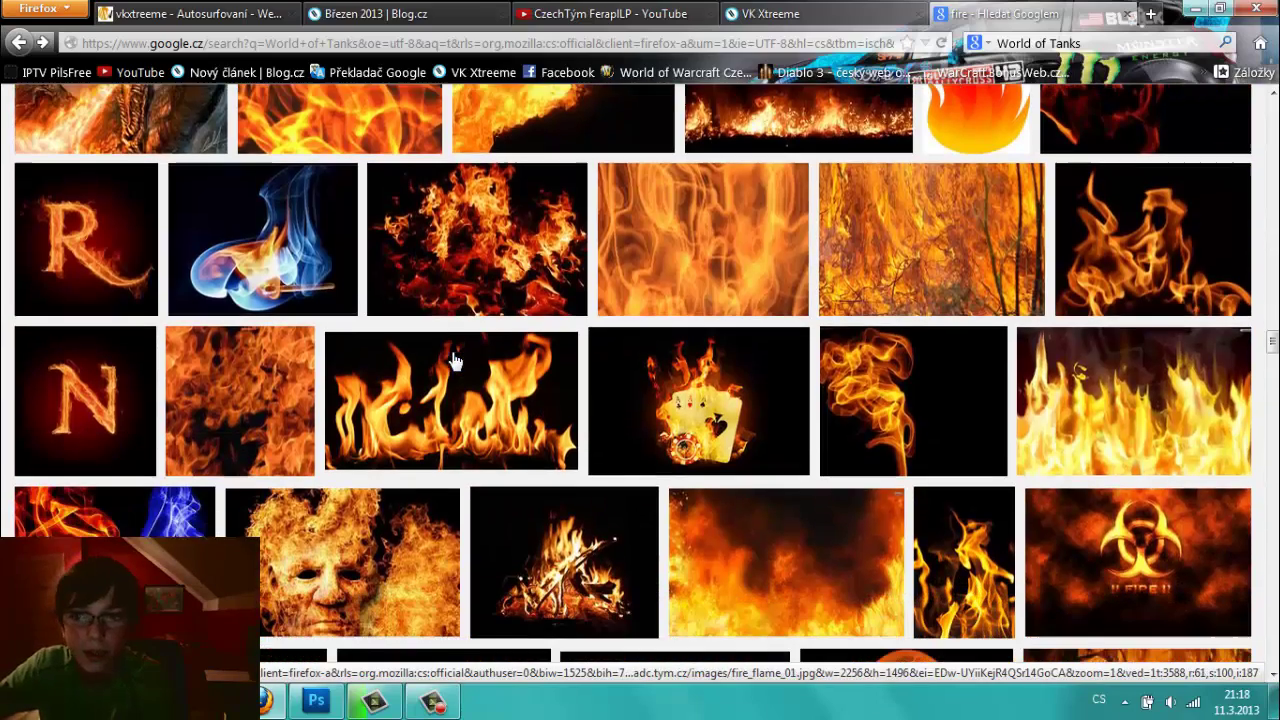
{"action": "scroll", "coordinate": [455, 360], "scroll_direction": "down", "scroll_amount": 1}
{"action": "scroll", "coordinate": [455, 360], "scroll_direction": "down", "scroll_amount": 1}
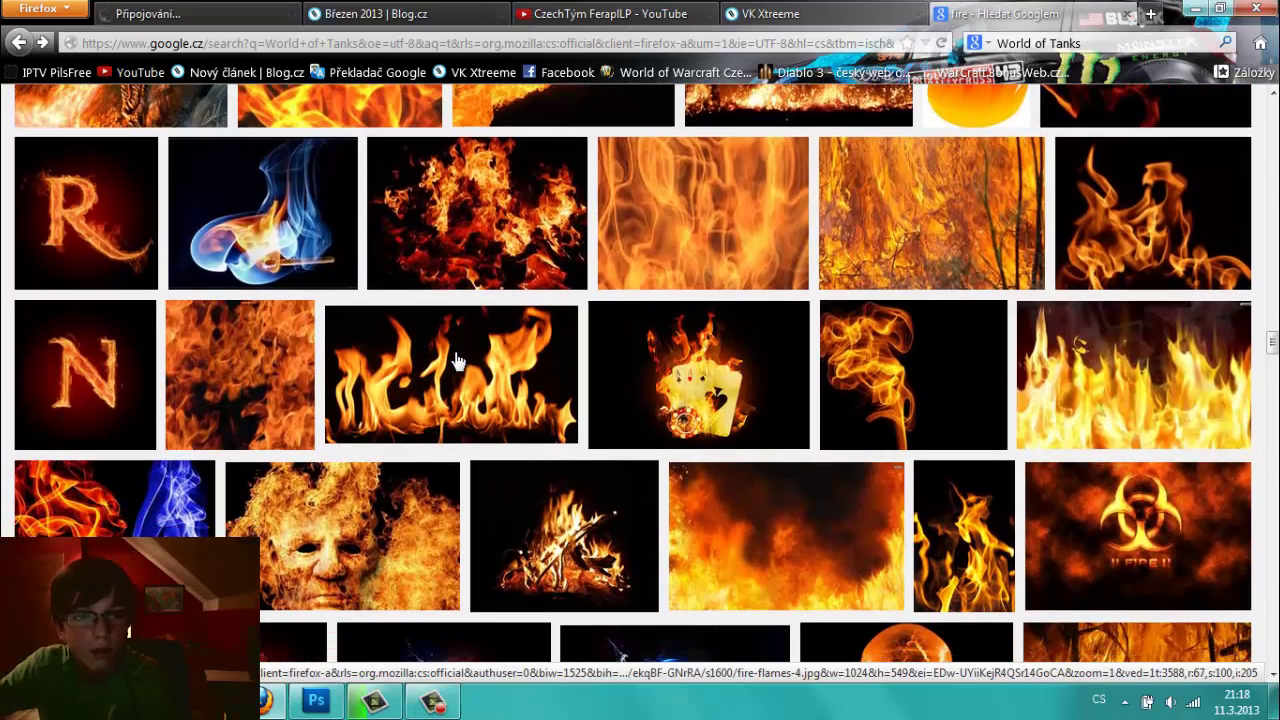
{"action": "scroll", "coordinate": [455, 360], "scroll_direction": "down", "scroll_amount": 1}
{"action": "scroll", "coordinate": [455, 360], "scroll_direction": "down", "scroll_amount": 2}
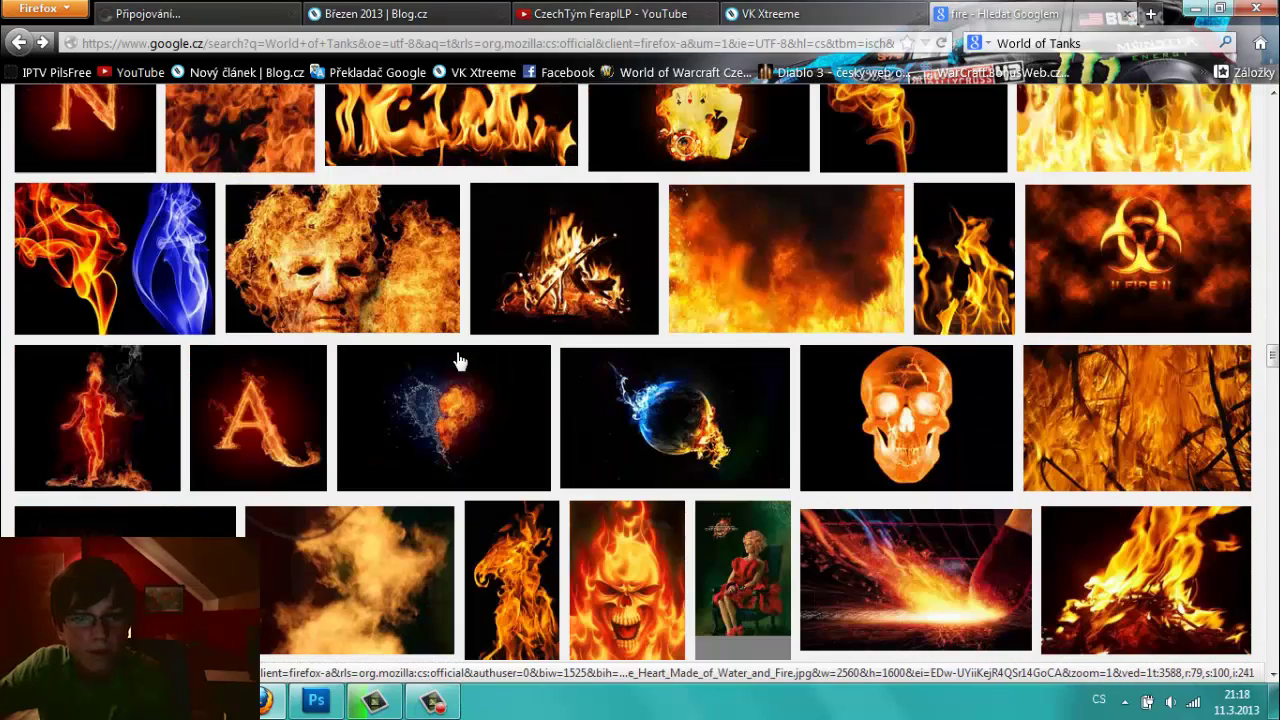
{"action": "scroll", "coordinate": [455, 360], "scroll_direction": "down", "scroll_amount": 2}
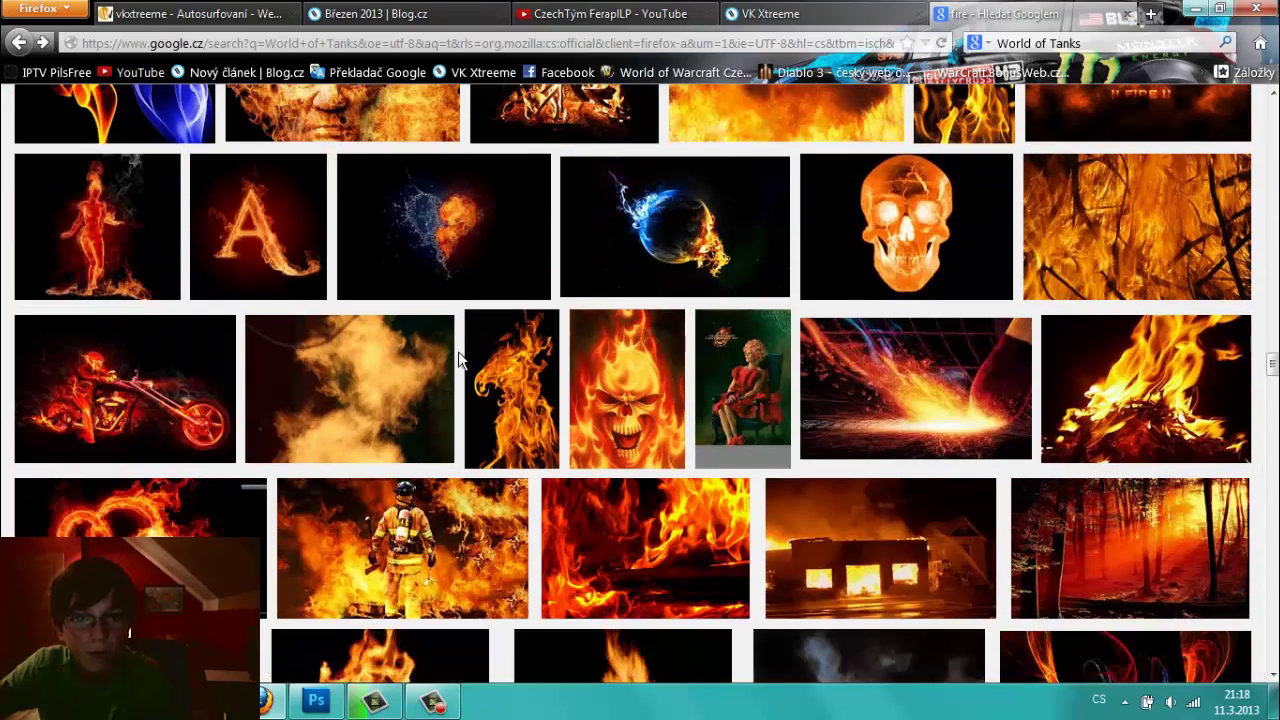
- Add a layer mask to Vrstva 8 and try trial reveal strokes, undoing each one
{"action": "left_click", "coordinate": [314, 702]}
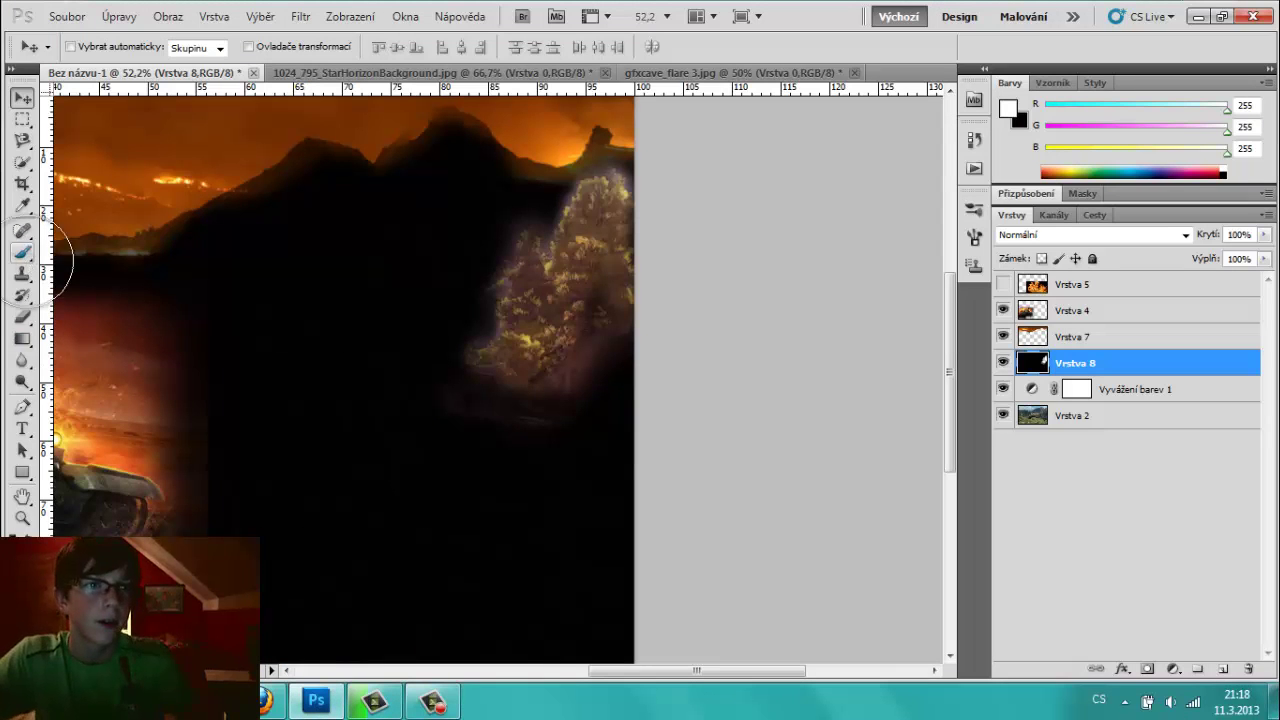
{"action": "left_click", "coordinate": [24, 253]}
{"action": "left_click", "coordinate": [432, 297]}
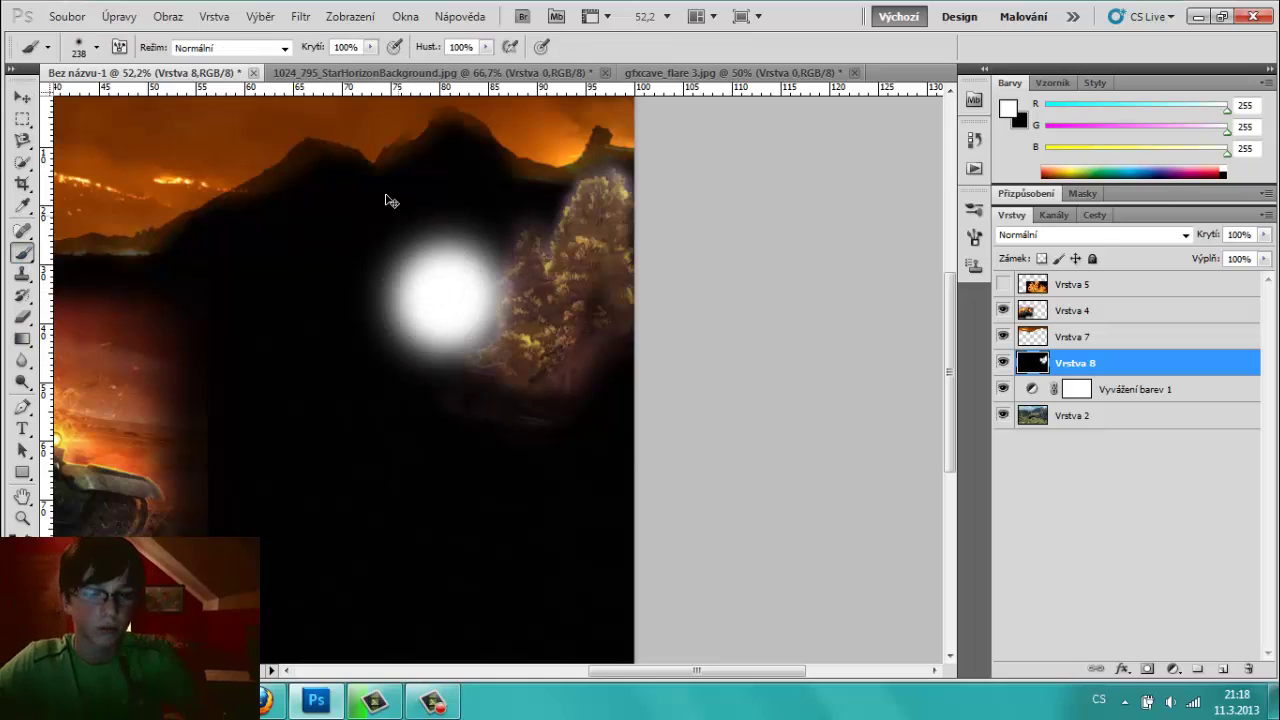
{"action": "key", "text": "ctrl+z"}
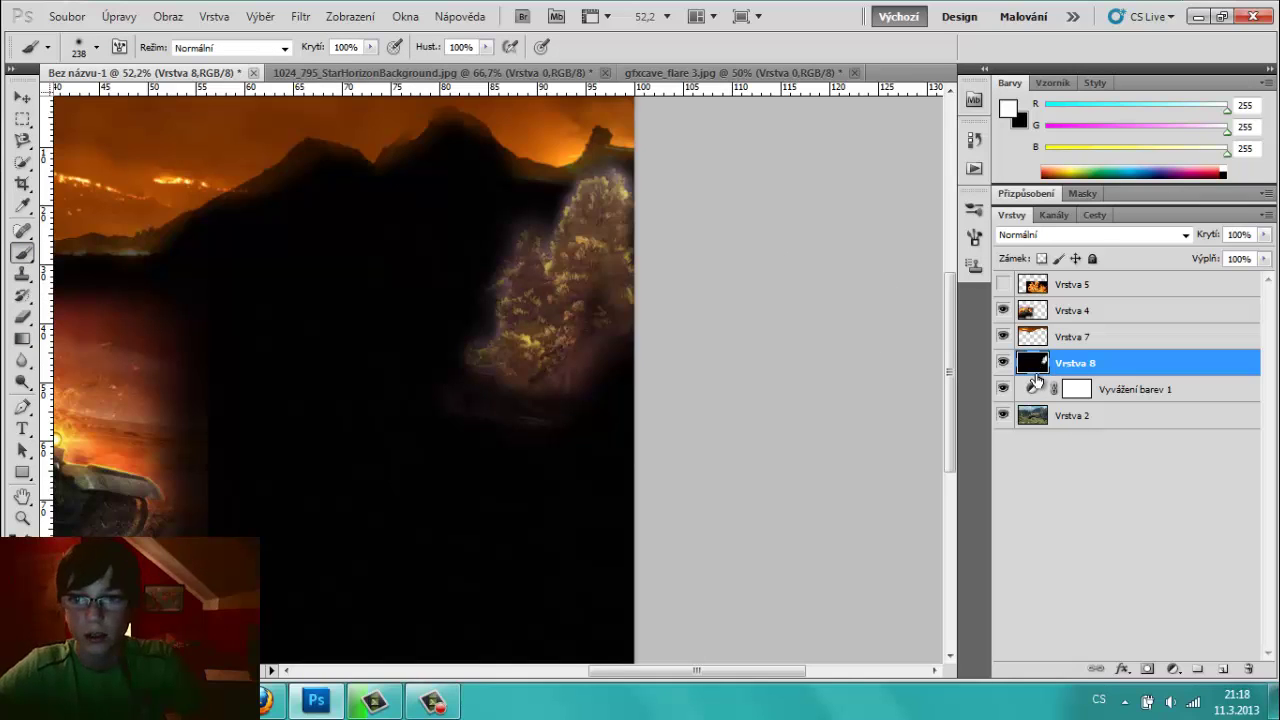
{"action": "left_click", "coordinate": [1148, 670]}
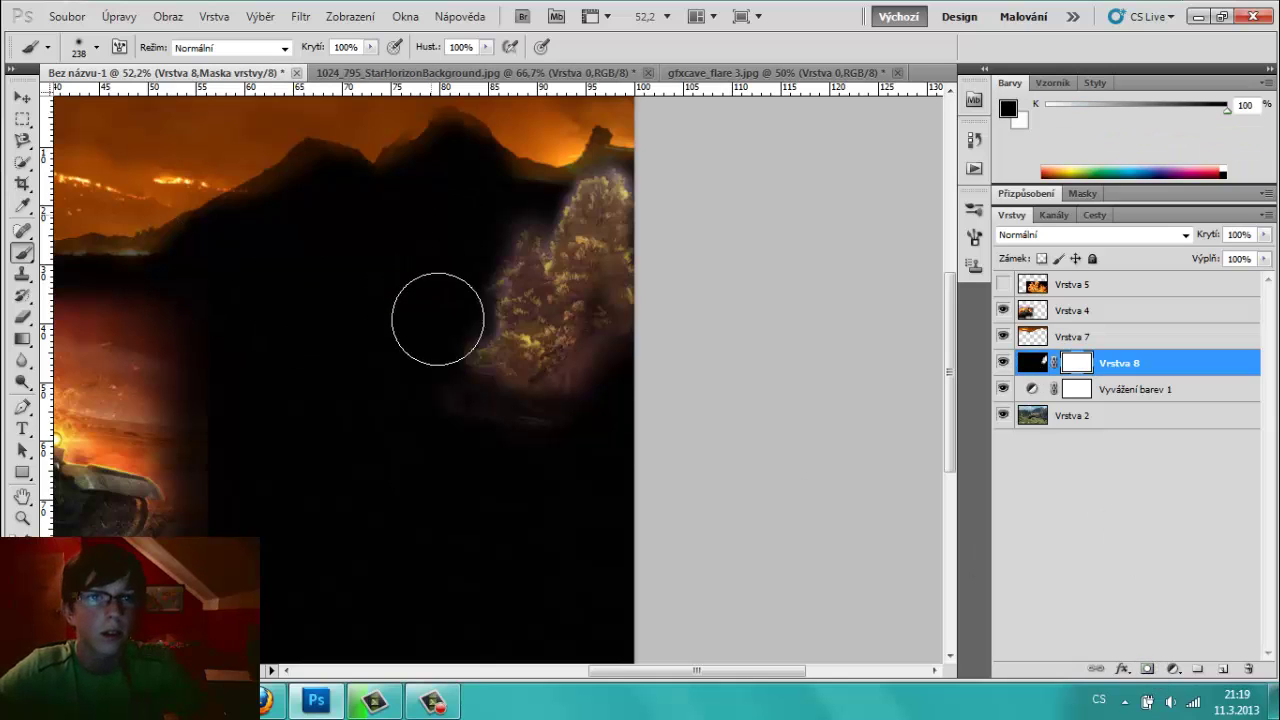
{"action": "mouse_move", "coordinate": [459, 322]}
{"action": "left_mouse_down"}
{"action": "mouse_move", "coordinate": [449, 286]}
{"action": "mouse_move", "coordinate": [434, 306]}
{"action": "left_mouse_up"}
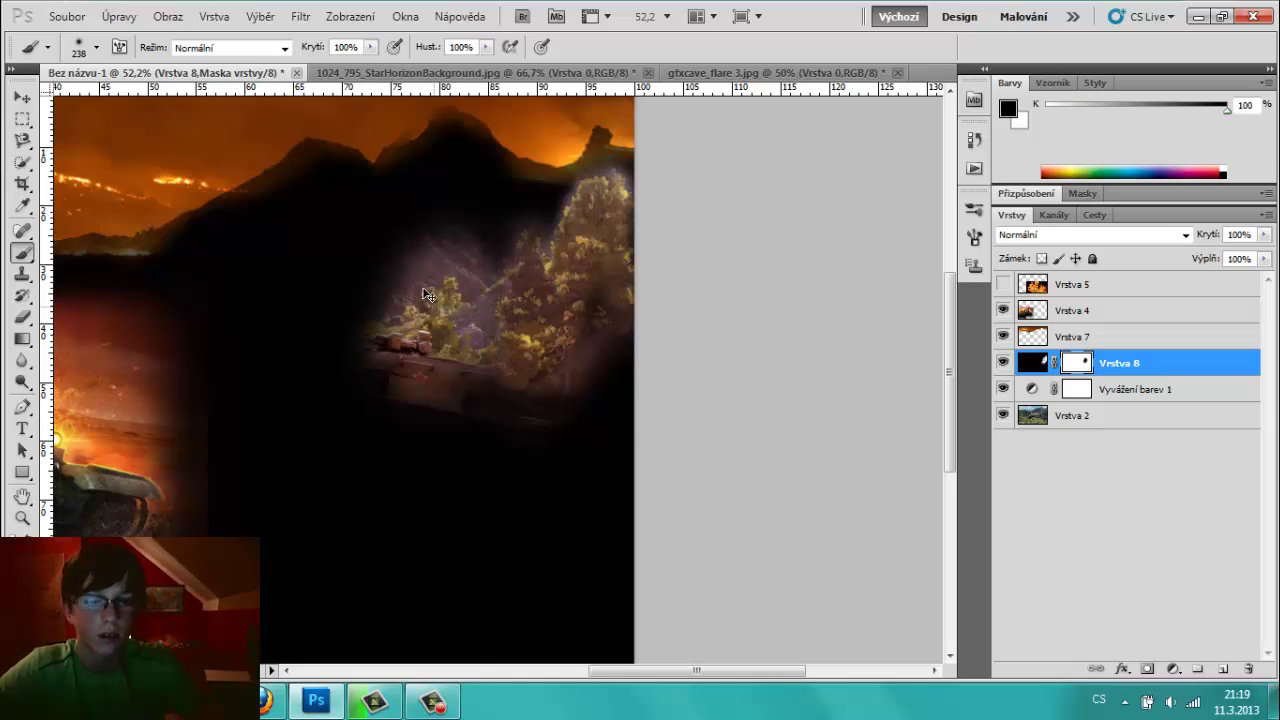
{"action": "key", "text": "ctrl+z"}
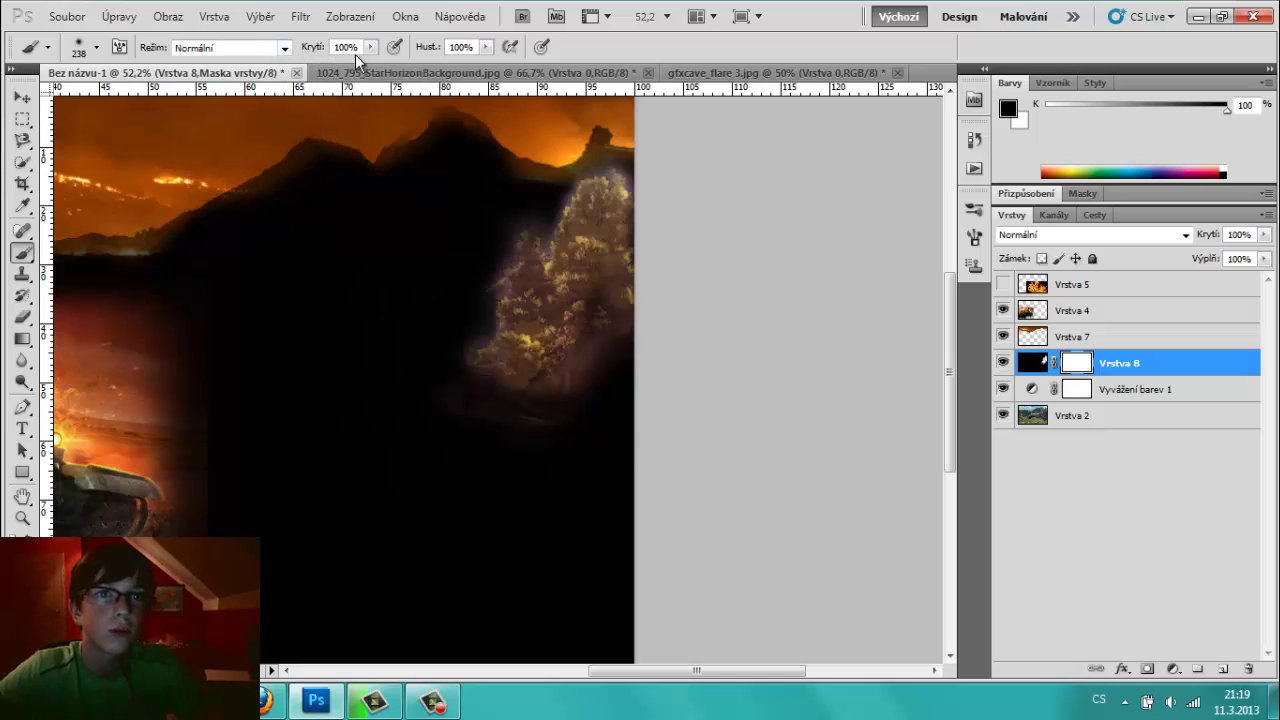
{"action": "mouse_move", "coordinate": [515, 190]}
{"action": "left_mouse_down"}
{"action": "mouse_move", "coordinate": [400, 277]}
{"action": "mouse_move", "coordinate": [289, 283]}
{"action": "mouse_move", "coordinate": [315, 360]}
{"action": "mouse_move", "coordinate": [384, 367]}
{"action": "left_mouse_up"}
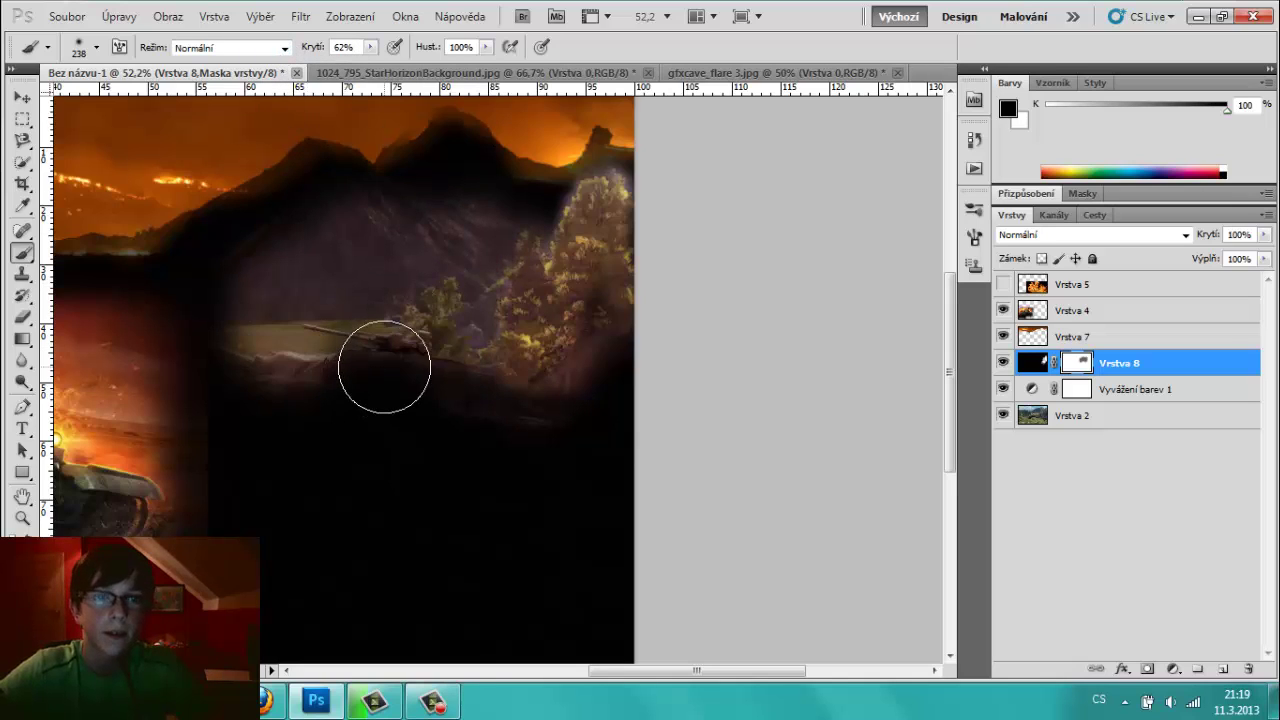
{"action": "scroll", "coordinate": [390, 350], "scroll_direction": "down", "scroll_amount": 2}
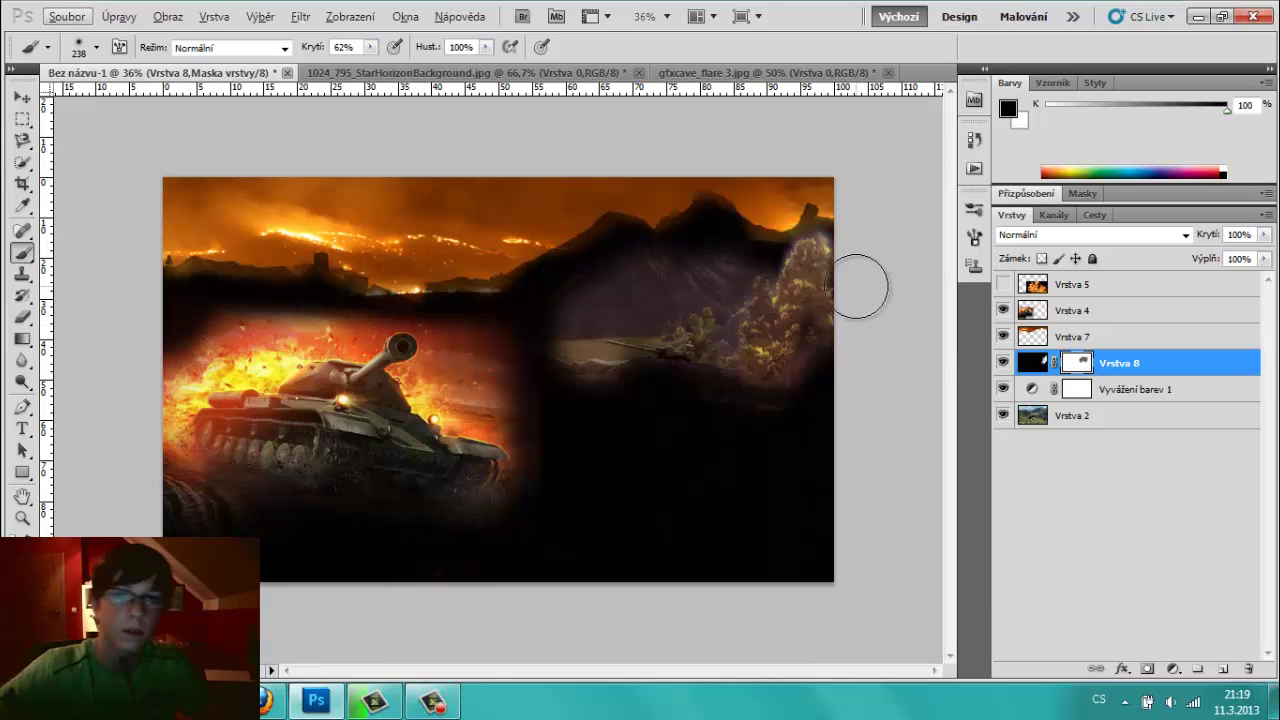
{"action": "key", "text": "ctrl+z"}
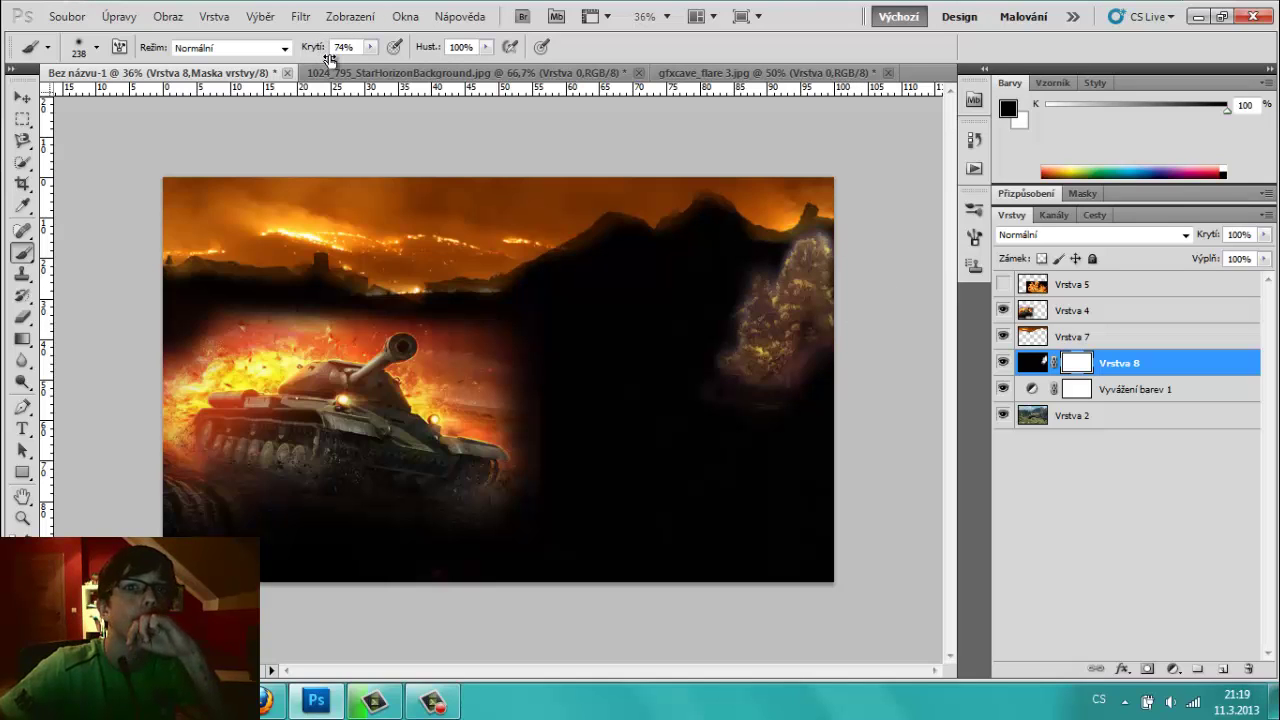
- Softly reveal the second tank and surrounding terrain with a 561 px low-opacity brush
{"action": "left_click_drag", "start_coordinate": [740, 395], "coordinate": [654, 440]}
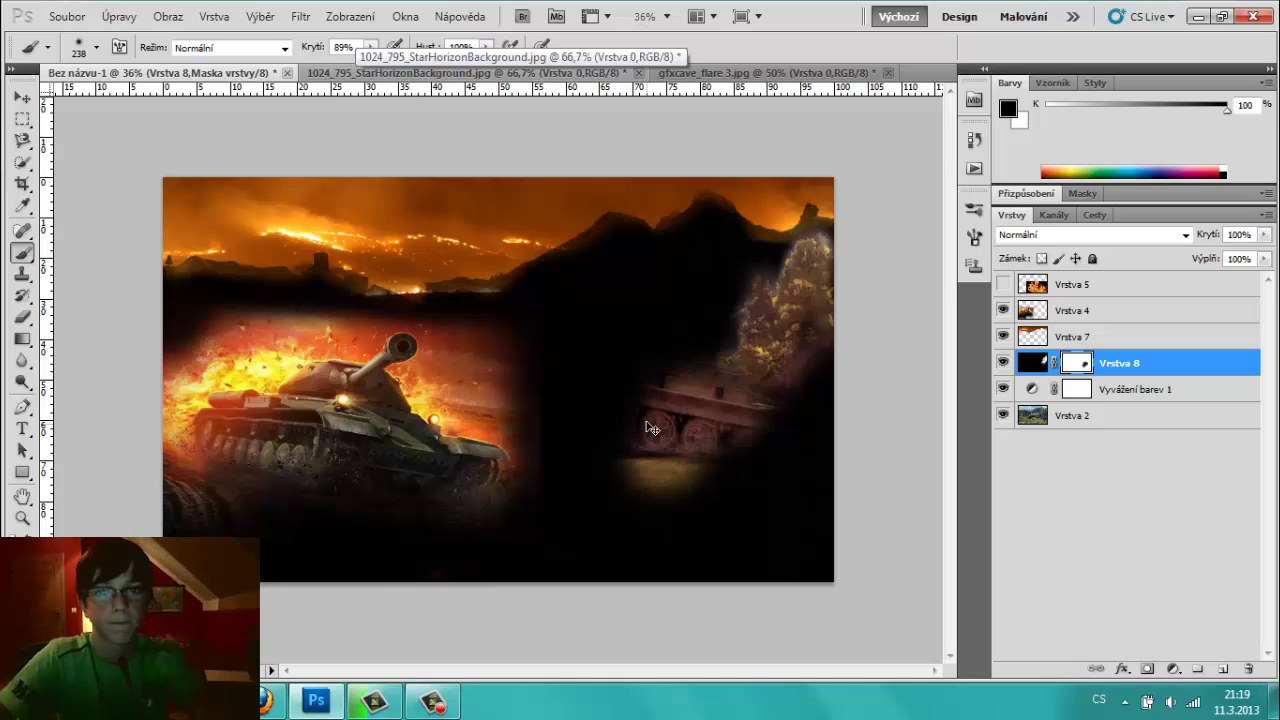
{"action": "key", "text": "ctrl+z"}
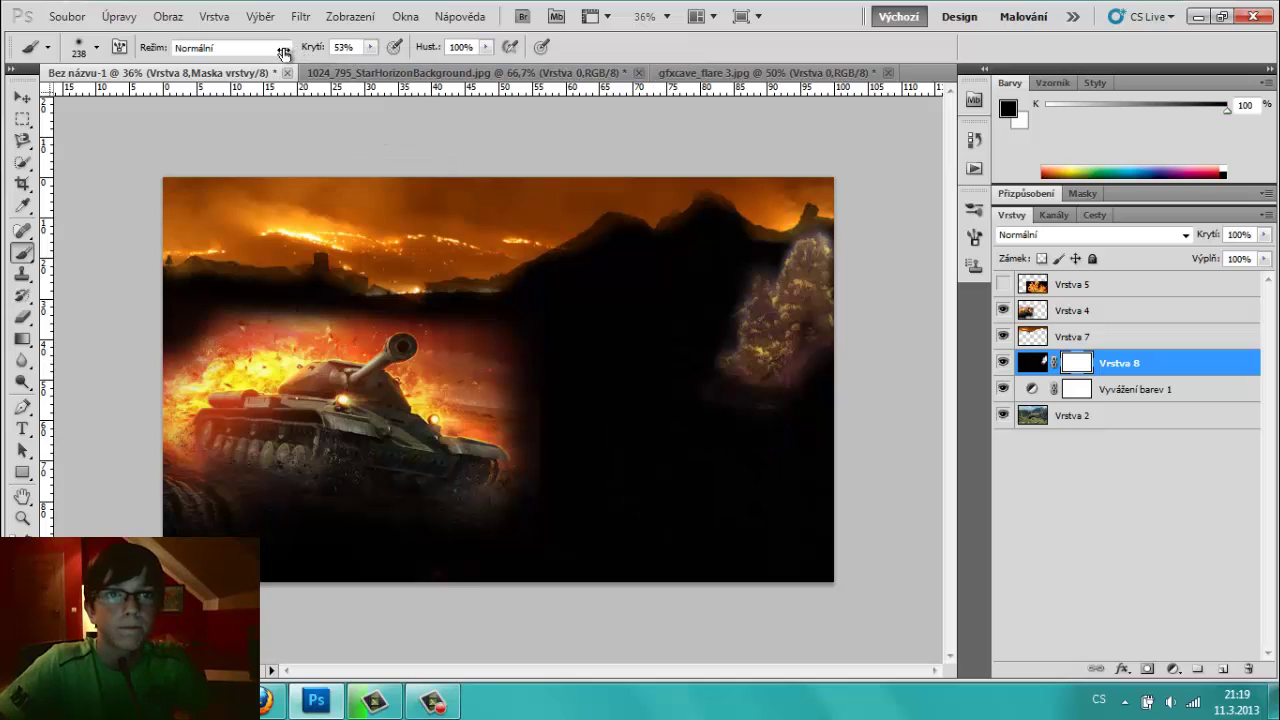
{"action": "left_click_drag", "start_coordinate": [745, 400], "coordinate": [630, 412]}
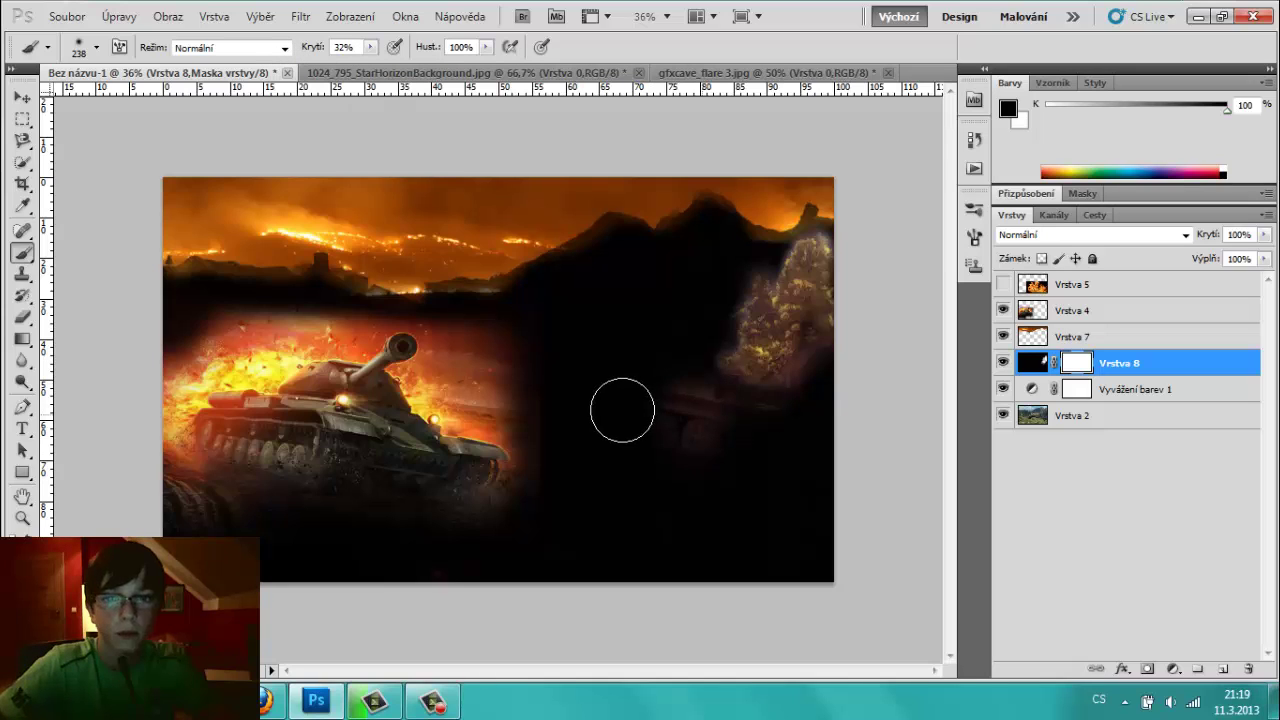
{"action": "key", "text": "ctrl+z"}
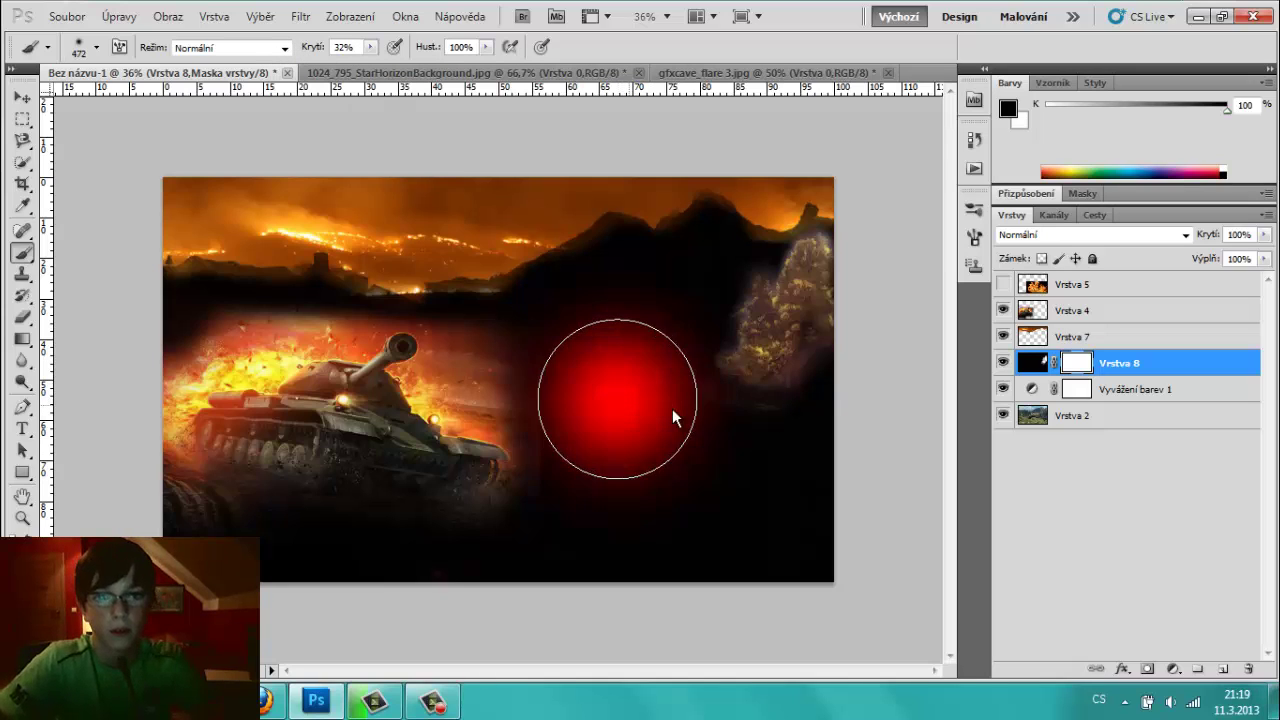
{"action": "left_click_drag", "start_coordinate": [613, 399], "coordinate": [649, 403]}
{"action": "mouse_move", "coordinate": [614, 346]}
{"action": "left_mouse_down"}
{"action": "mouse_move", "coordinate": [703, 491]}
{"action": "mouse_move", "coordinate": [586, 503]}
{"action": "mouse_move", "coordinate": [562, 499]}
{"action": "mouse_move", "coordinate": [517, 451]}
{"action": "mouse_move", "coordinate": [391, 477]}
{"action": "mouse_move", "coordinate": [171, 429]}
{"action": "left_mouse_up"}
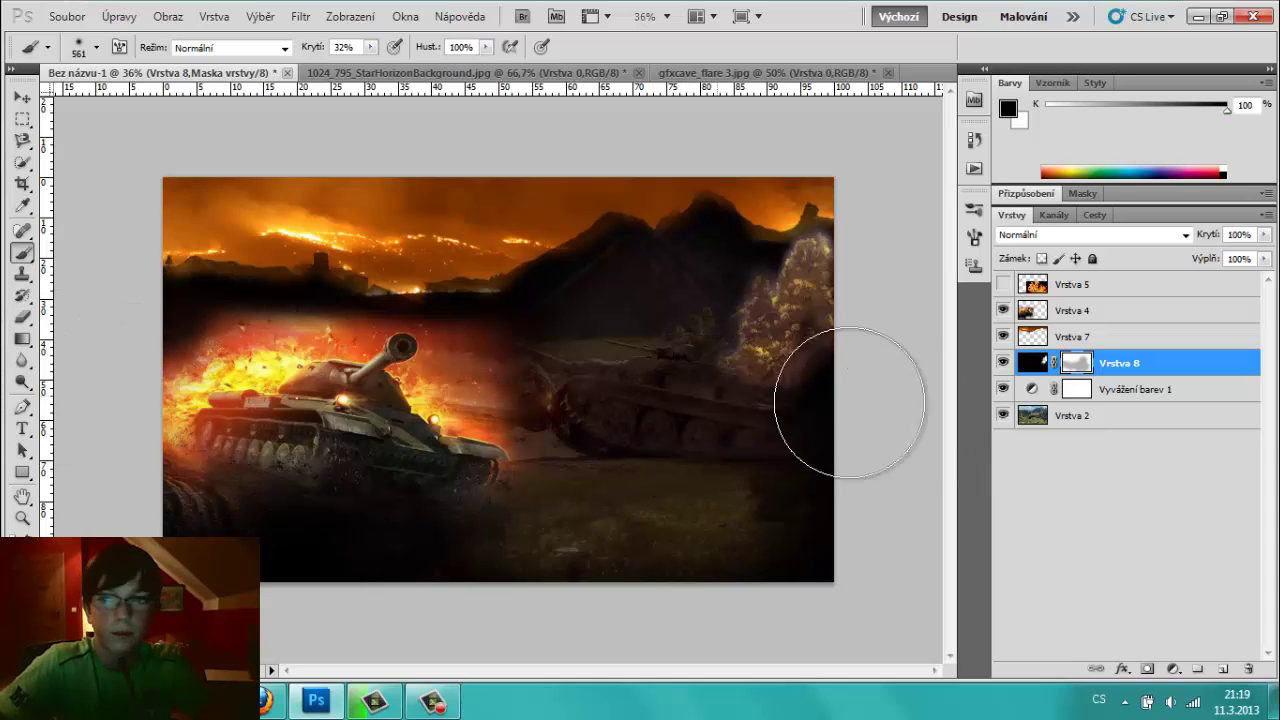
- Apply Vrstva 8's layer mask permanently and select the burning tank layer Vrstva 4
{"action": "right_click", "coordinate": [1079, 368]}
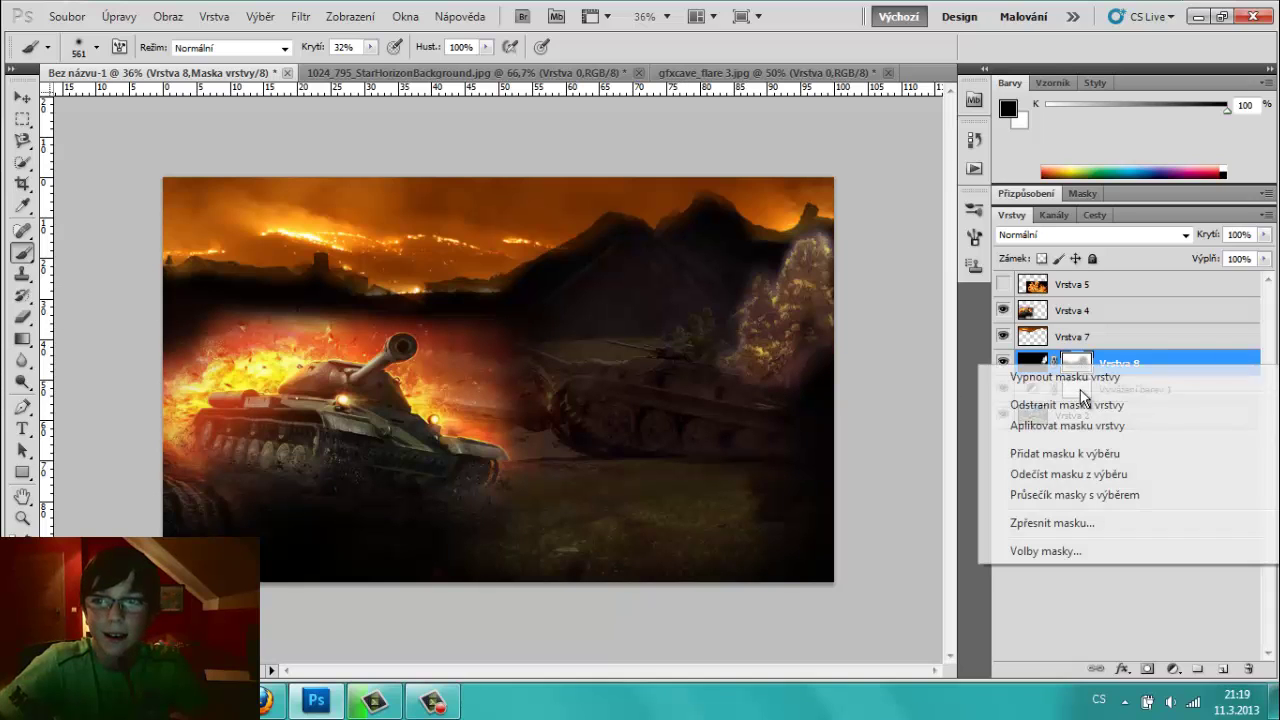
{"action": "left_click", "coordinate": [1056, 432]}
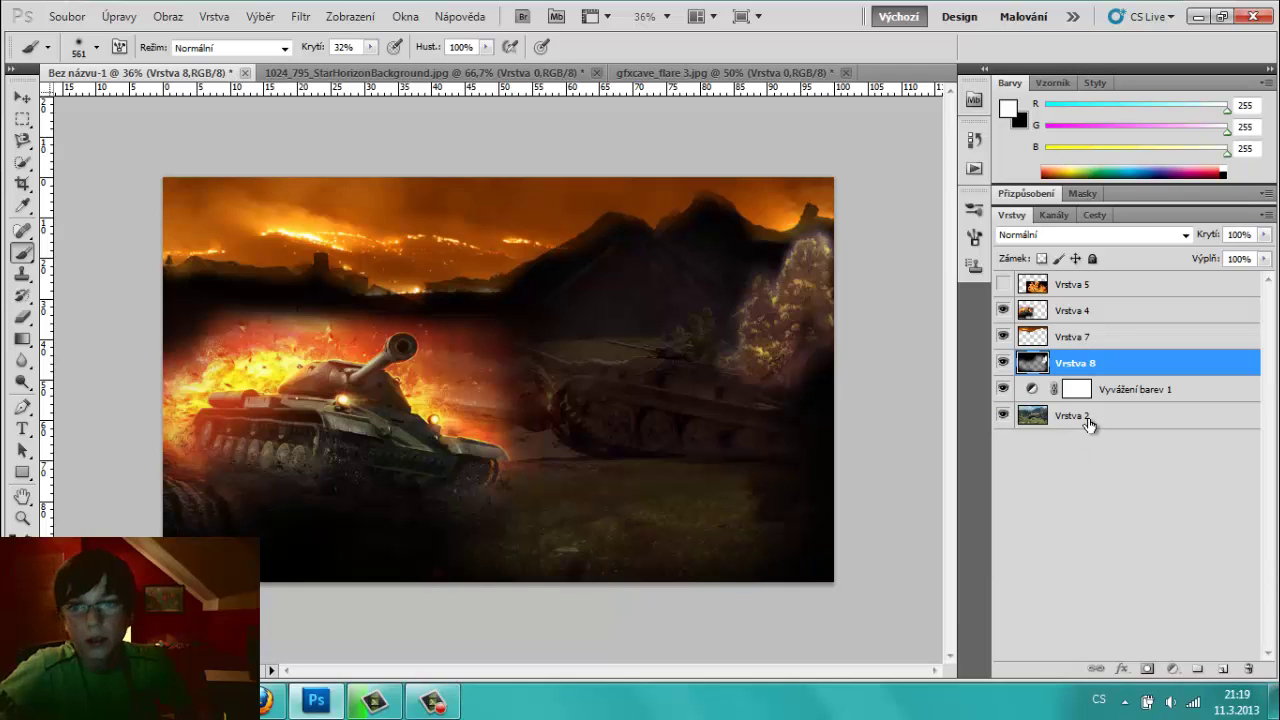
{"action": "left_click", "coordinate": [1089, 424]}
{"action": "left_click", "coordinate": [1052, 312]}
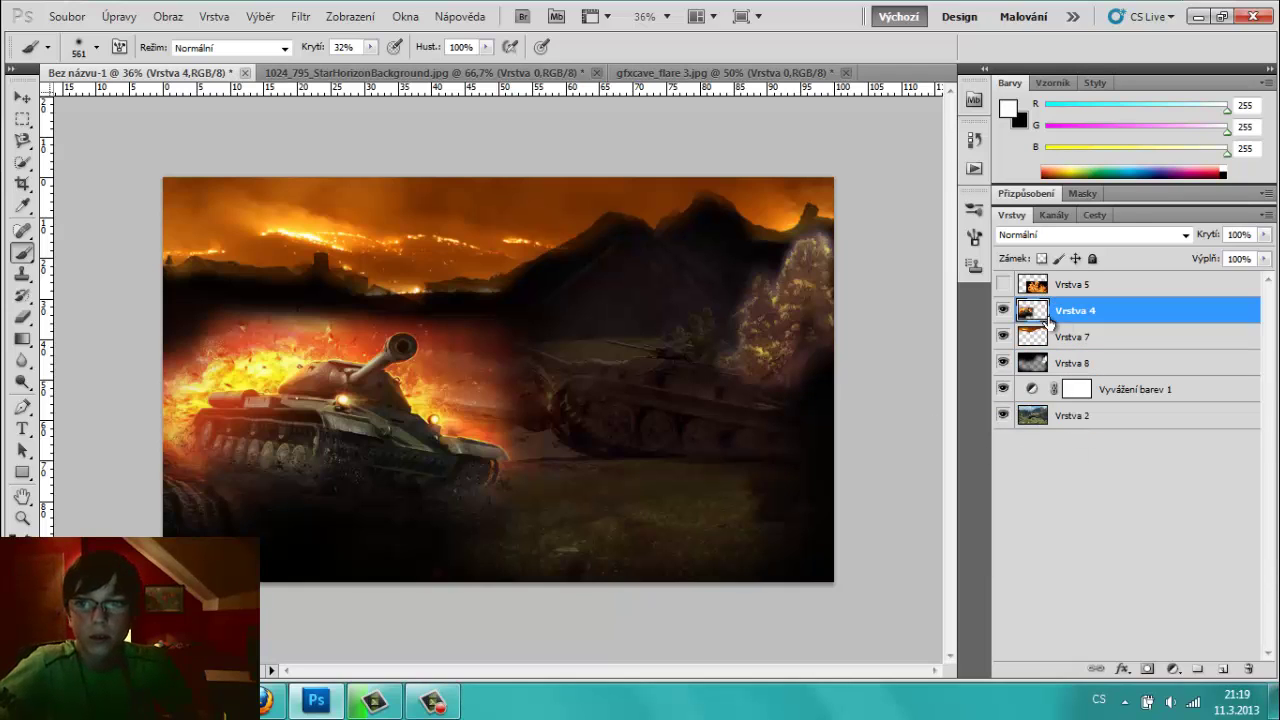
- Paint a mask on Vrstva 4 to fade the flames' right edge, then apply it
{"action": "left_click", "coordinate": [1146, 669]}
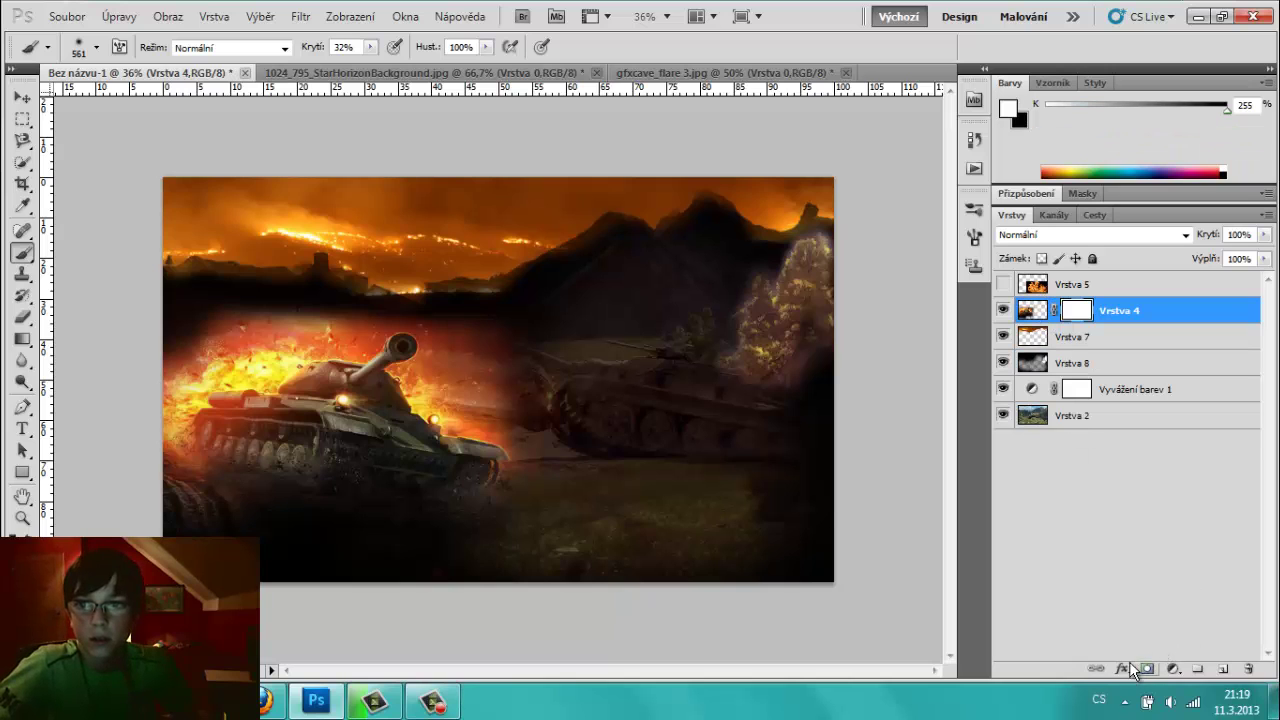
{"action": "mouse_move", "coordinate": [545, 427]}
{"action": "left_mouse_down"}
{"action": "mouse_move", "coordinate": [528, 314]}
{"action": "mouse_move", "coordinate": [543, 334]}
{"action": "mouse_move", "coordinate": [530, 364]}
{"action": "mouse_move", "coordinate": [537, 337]}
{"action": "mouse_move", "coordinate": [600, 429]}
{"action": "mouse_move", "coordinate": [600, 543]}
{"action": "left_mouse_up"}
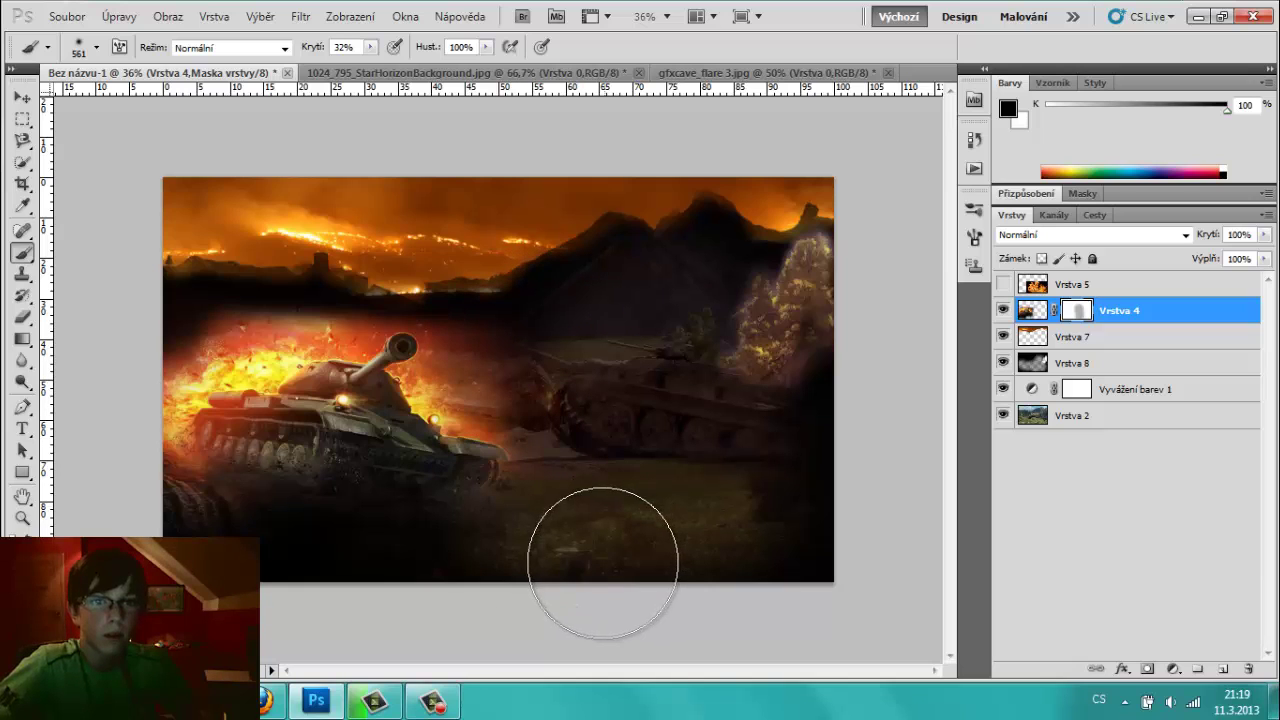
{"action": "right_click", "coordinate": [1065, 315]}
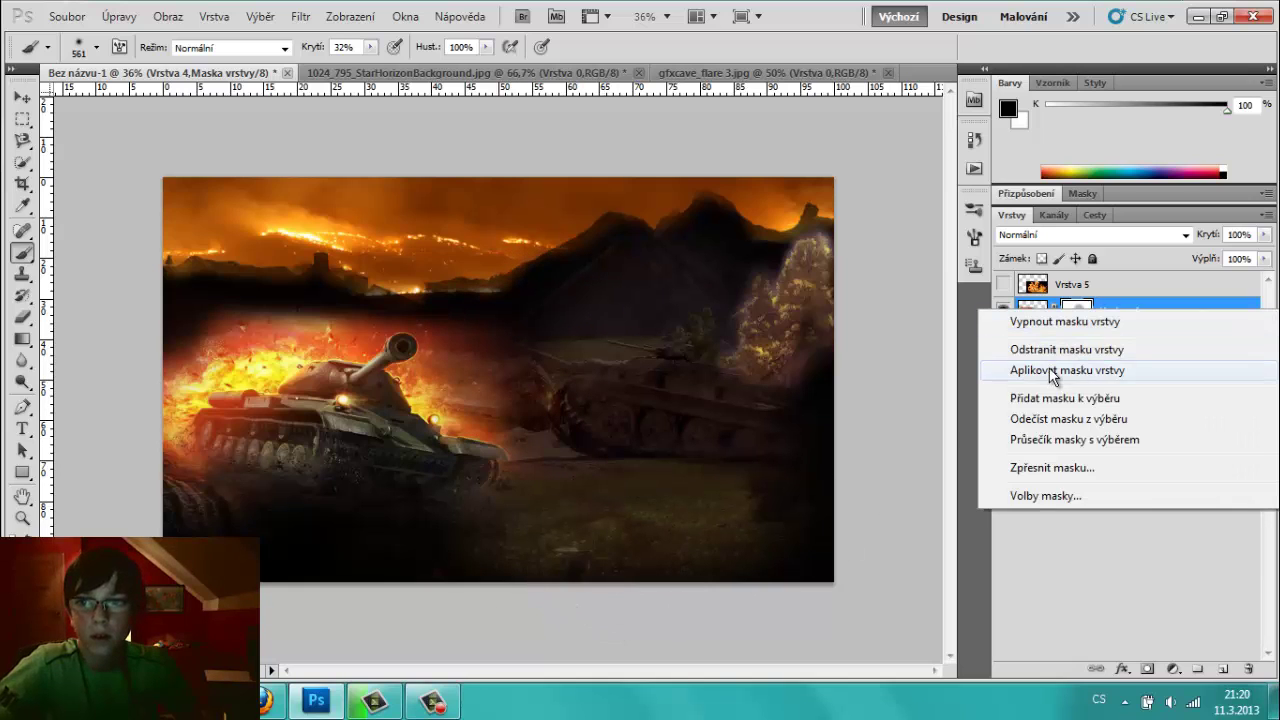
{"action": "left_click", "coordinate": [1049, 367]}
- Rotate Vrstva 4 about 16° counter-clockwise and nudge it slightly left and down
{"action": "key", "text": "ctrl+t"}
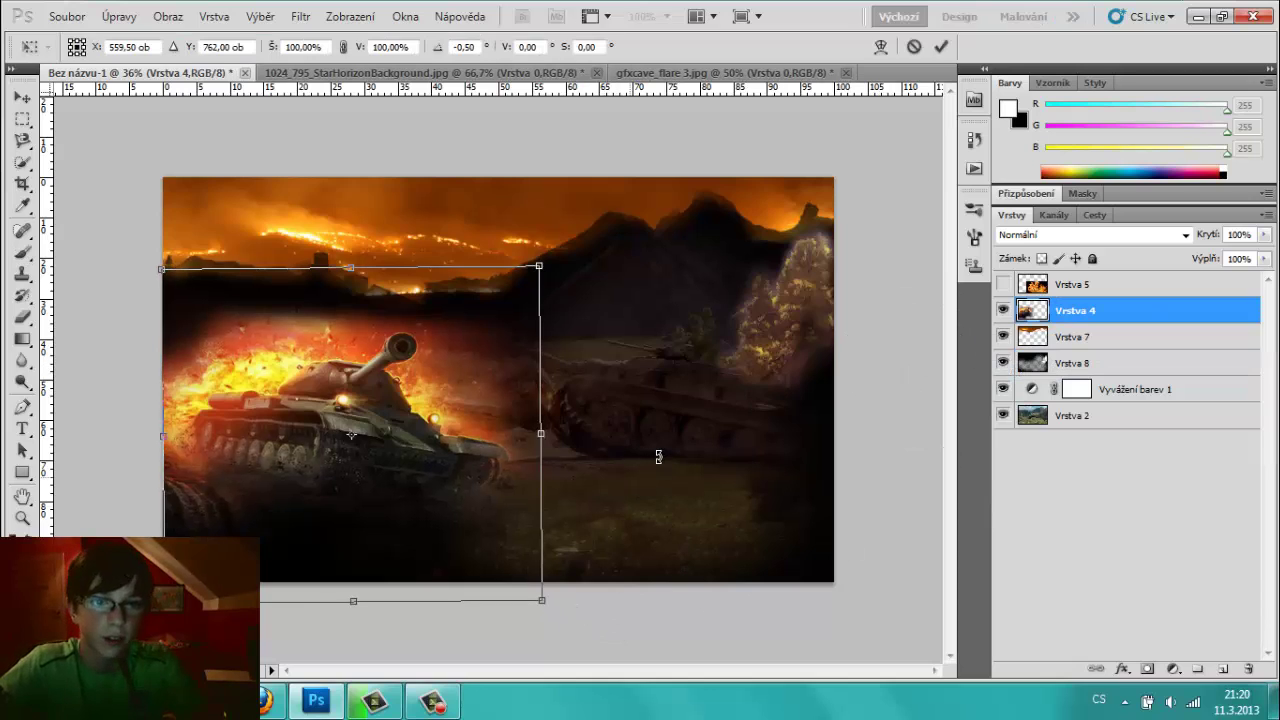
{"action": "left_click_drag", "start_coordinate": [657, 451], "coordinate": [681, 393]}
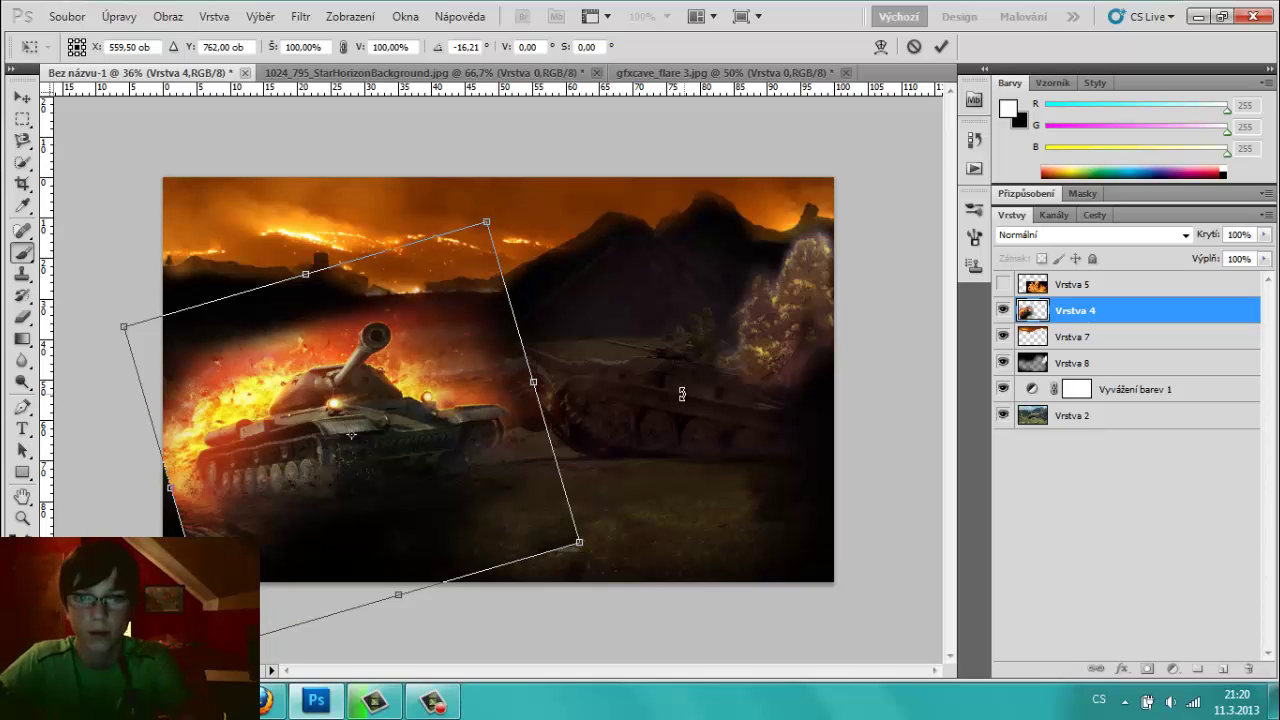
{"action": "key", "text": "Return"}
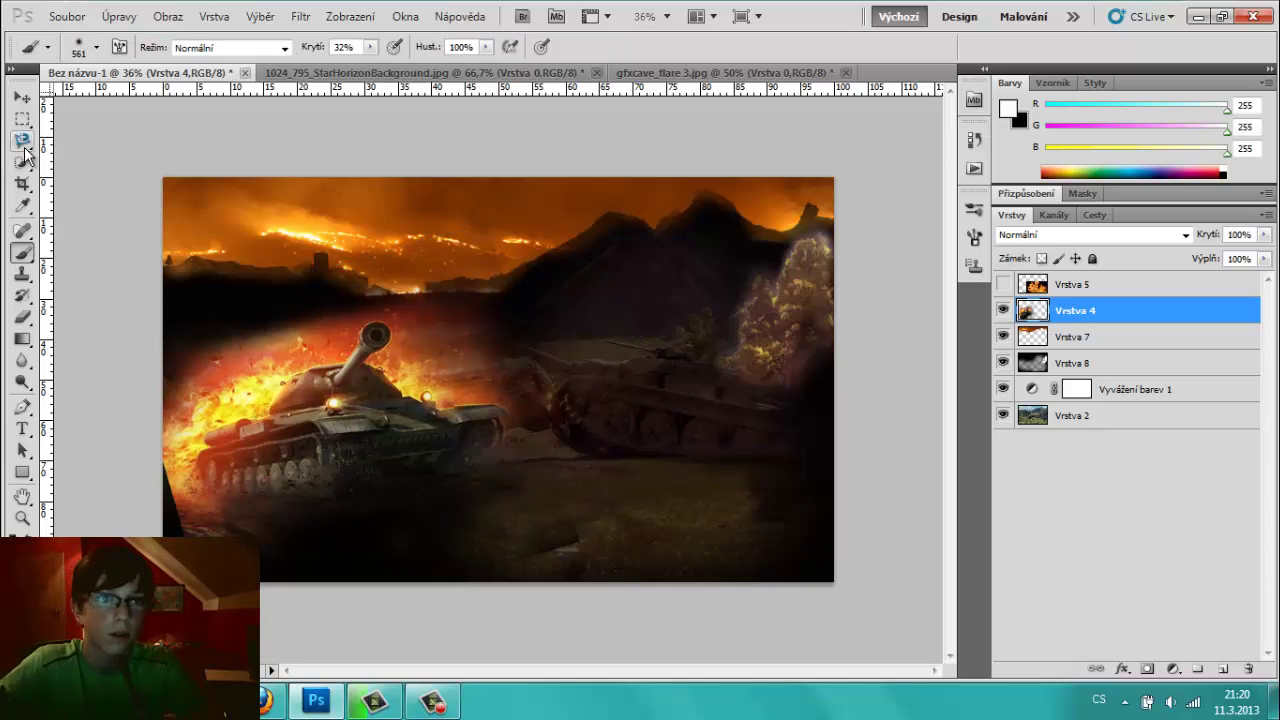
{"action": "left_click", "coordinate": [24, 100]}
{"action": "key", "text": "shift+Left"}
{"action": "key", "text": "shift+Down"}
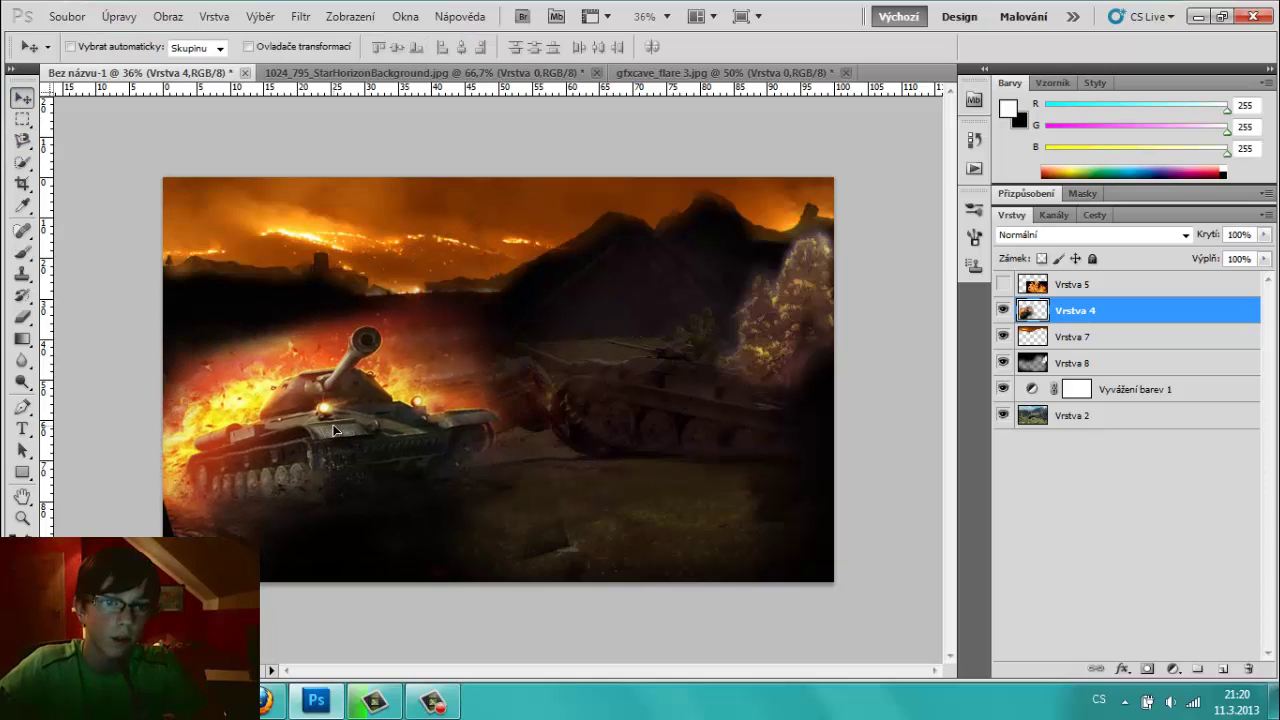
{"action": "left_click_drag", "start_coordinate": [323, 436], "coordinate": [316, 441]}
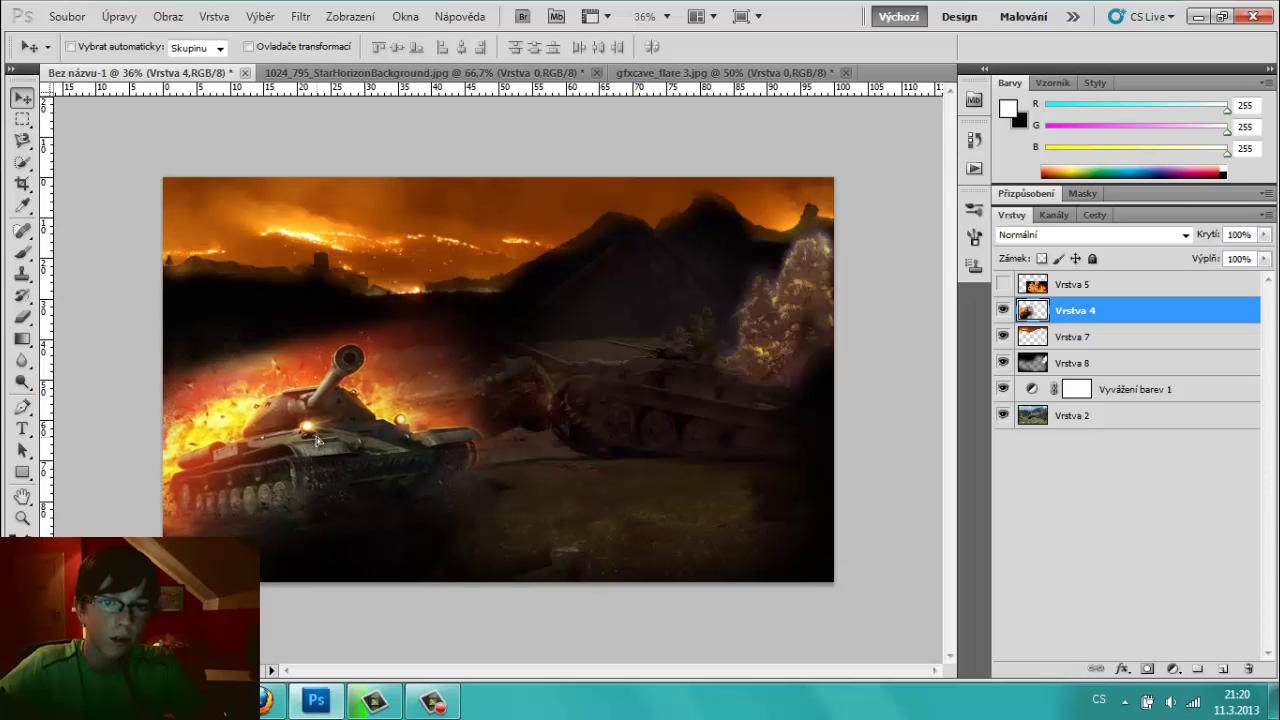
- Add a fresh mask to Vrstva 4 and paint out the area above the tank with a 255 px brush
{"action": "left_click", "coordinate": [1148, 667]}
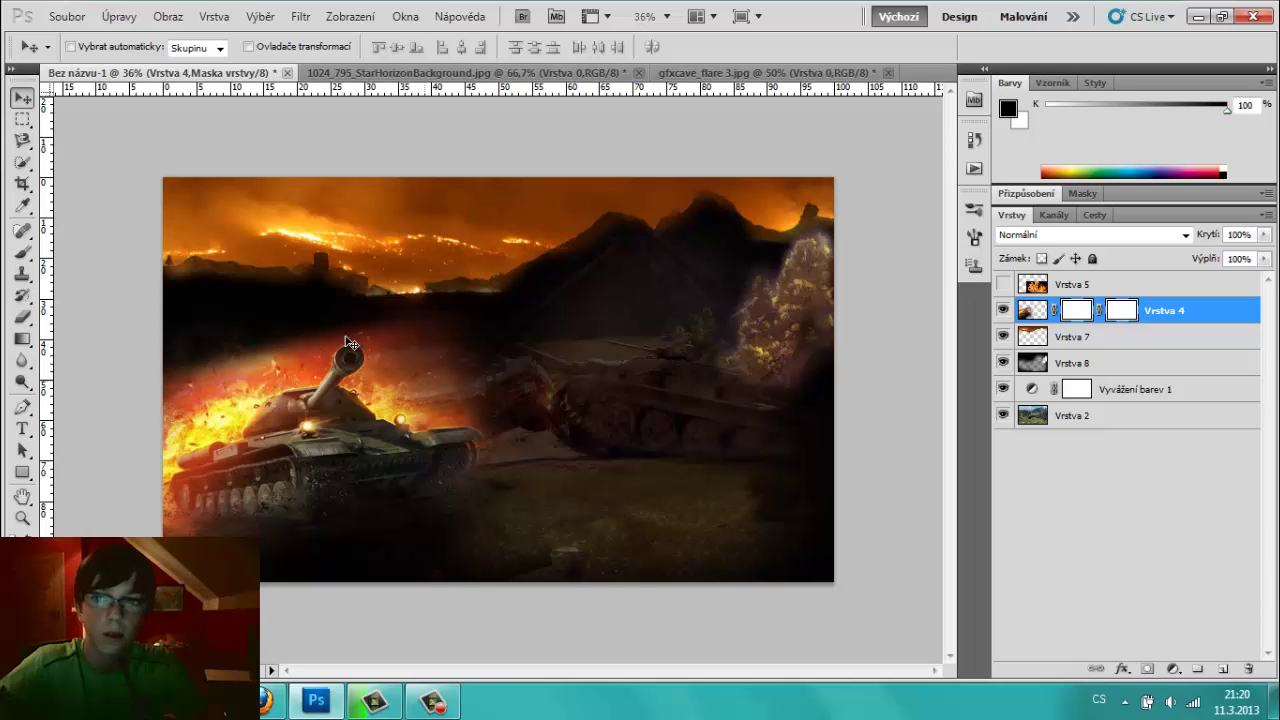
{"action": "key", "text": "ctrl+z"}
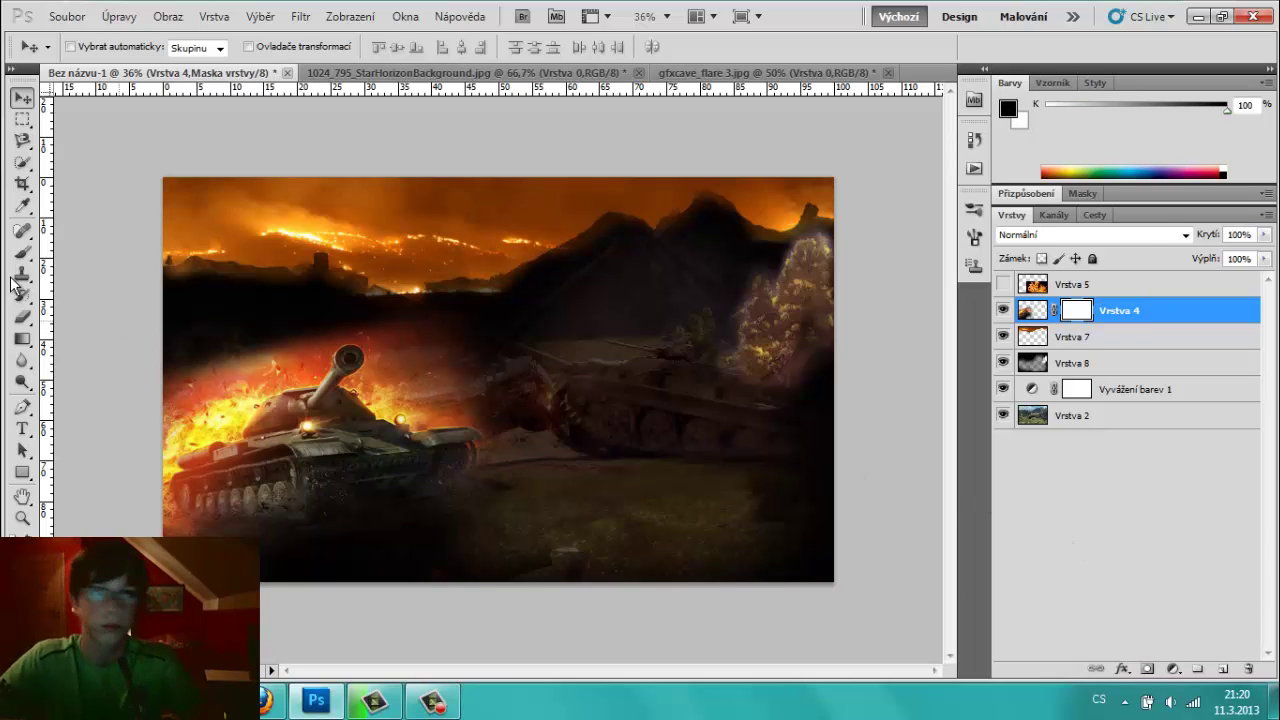
{"action": "left_click", "coordinate": [21, 254]}
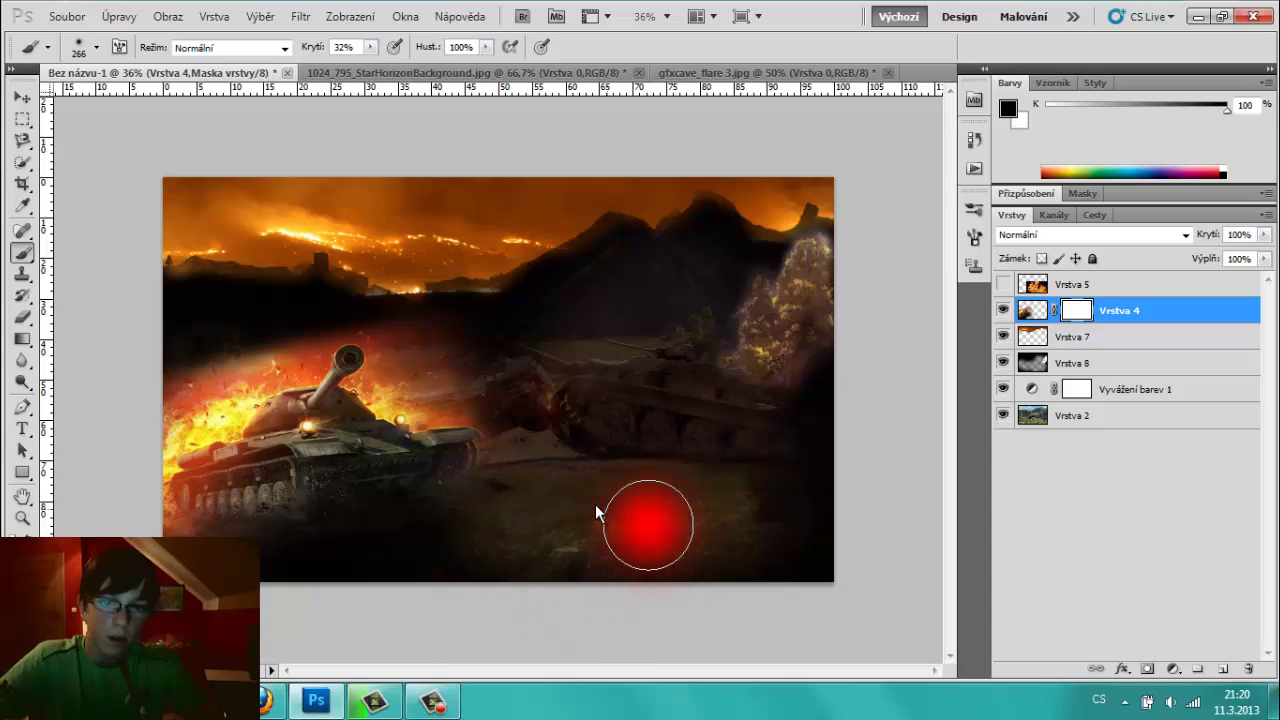
{"action": "left_click_drag", "start_coordinate": [648, 525], "coordinate": [595, 504]}
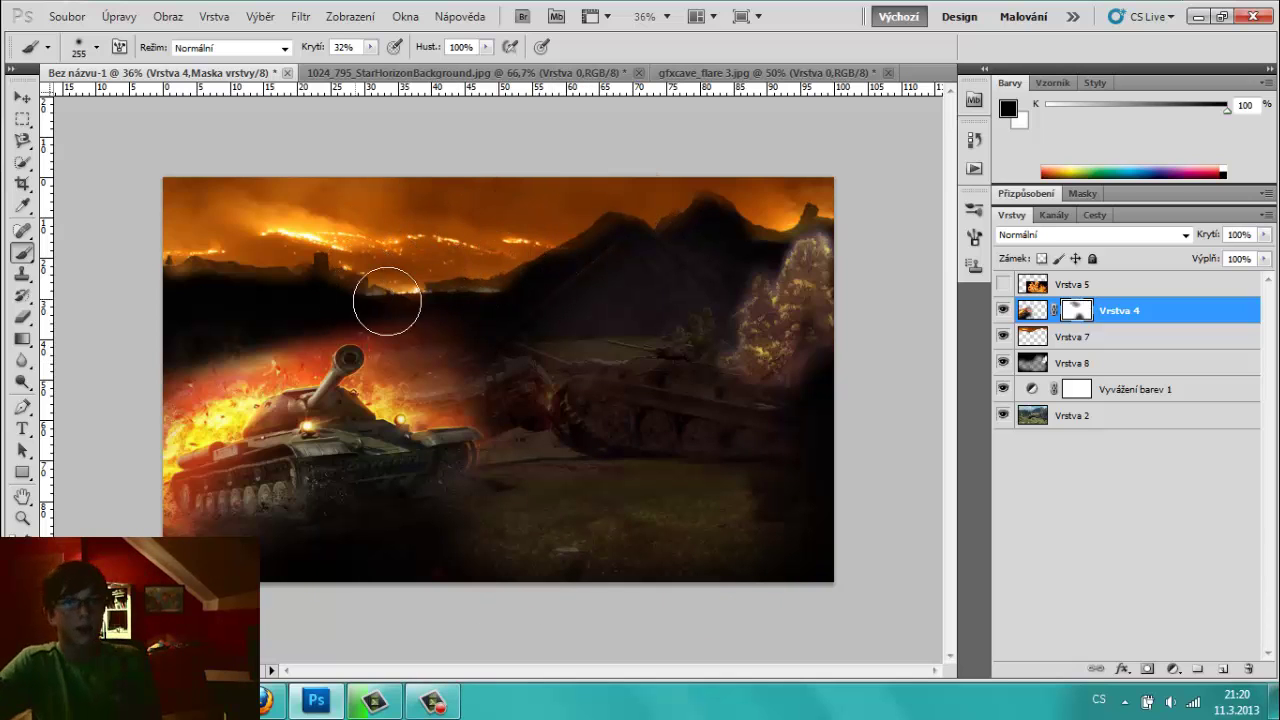
{"action": "mouse_move", "coordinate": [408, 291]}
{"action": "left_mouse_down"}
{"action": "mouse_move", "coordinate": [465, 373]}
{"action": "mouse_move", "coordinate": [422, 314]}
{"action": "left_mouse_up"}
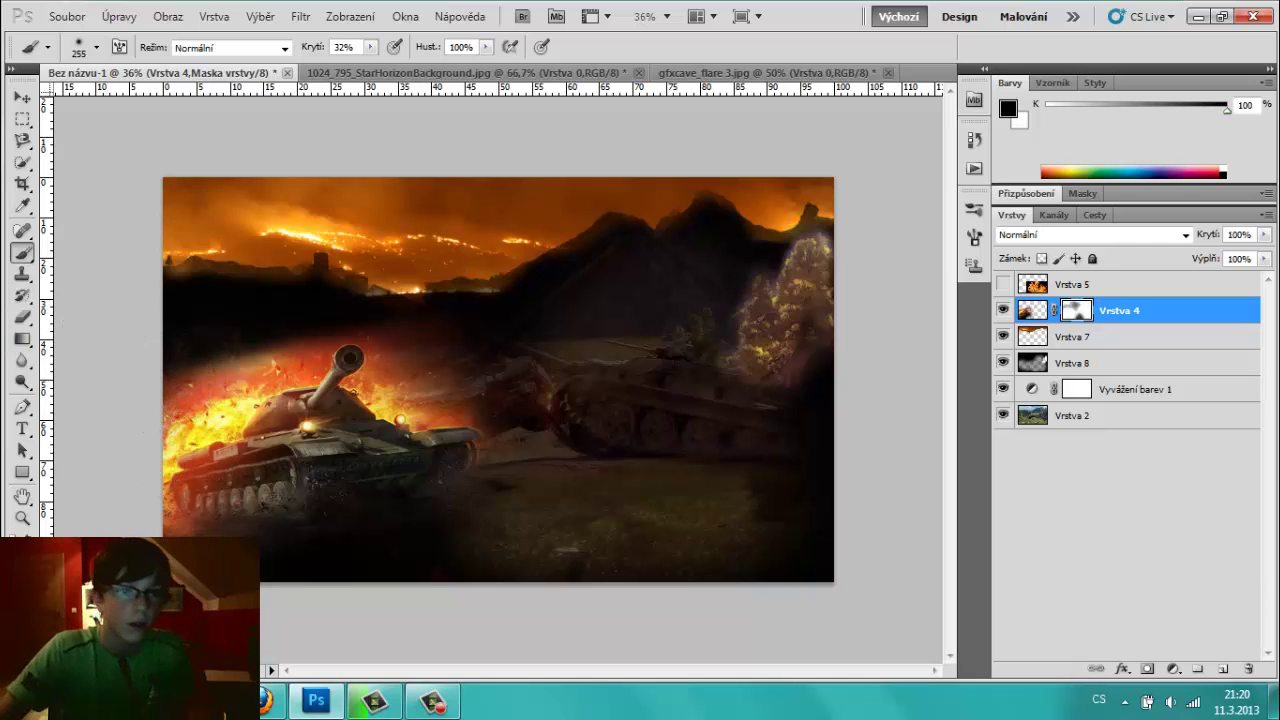
{"action": "key", "text": "x"}
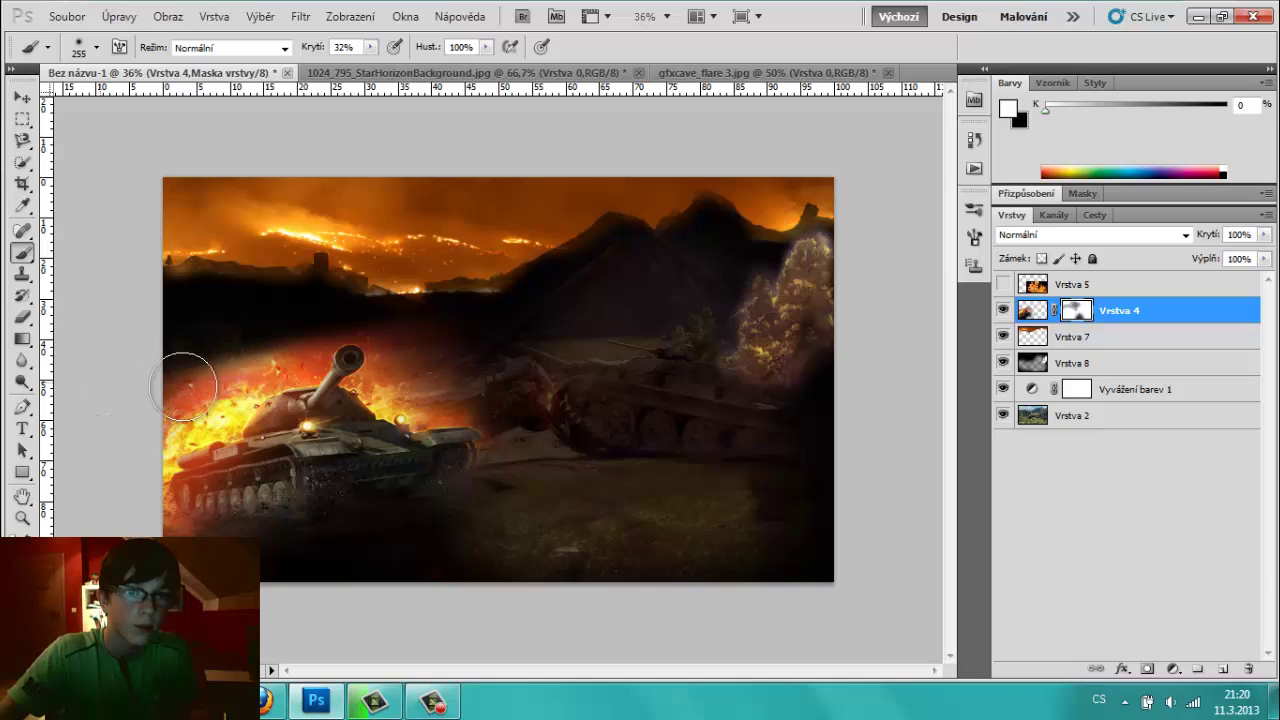
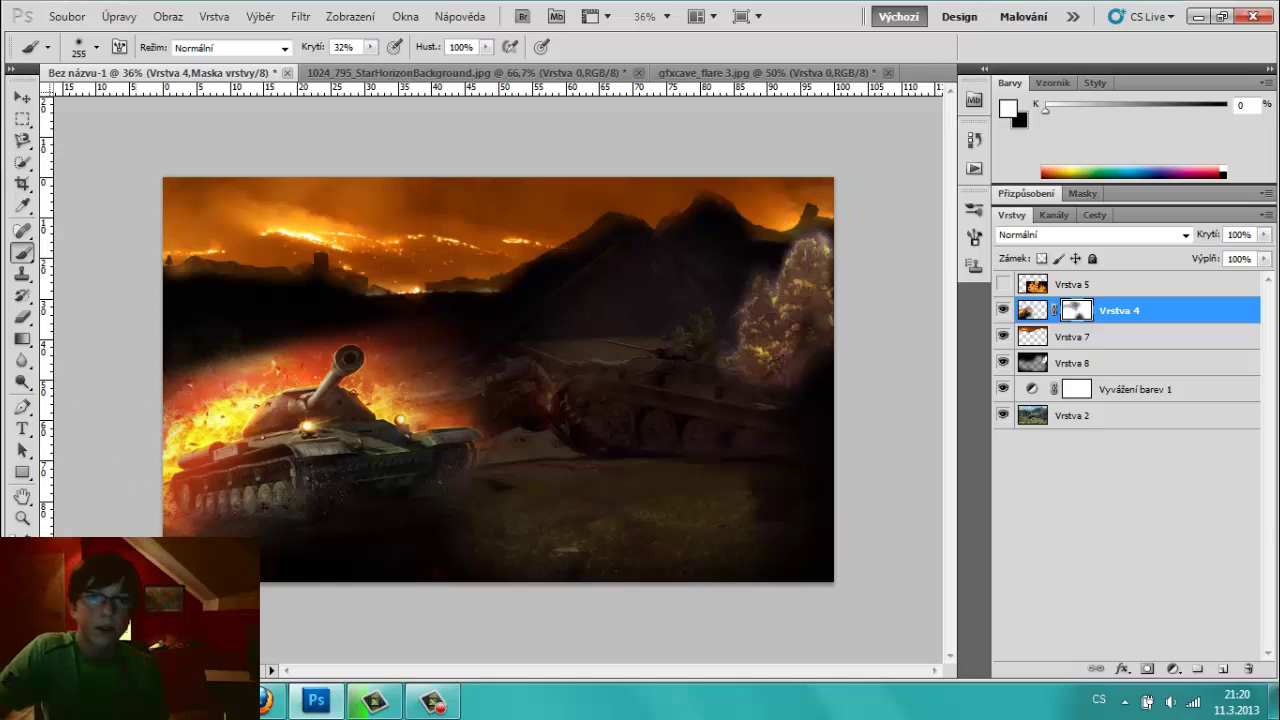
- Back in Firefox's Google Images, search for 'world of tanks logo'
{"action": "left_click", "coordinate": [263, 705]}
{"action": "scroll", "coordinate": [320, 400], "scroll_direction": "up", "scroll_amount": 5}
{"action": "scroll", "coordinate": [334, 380], "scroll_direction": "up", "scroll_amount": 5}
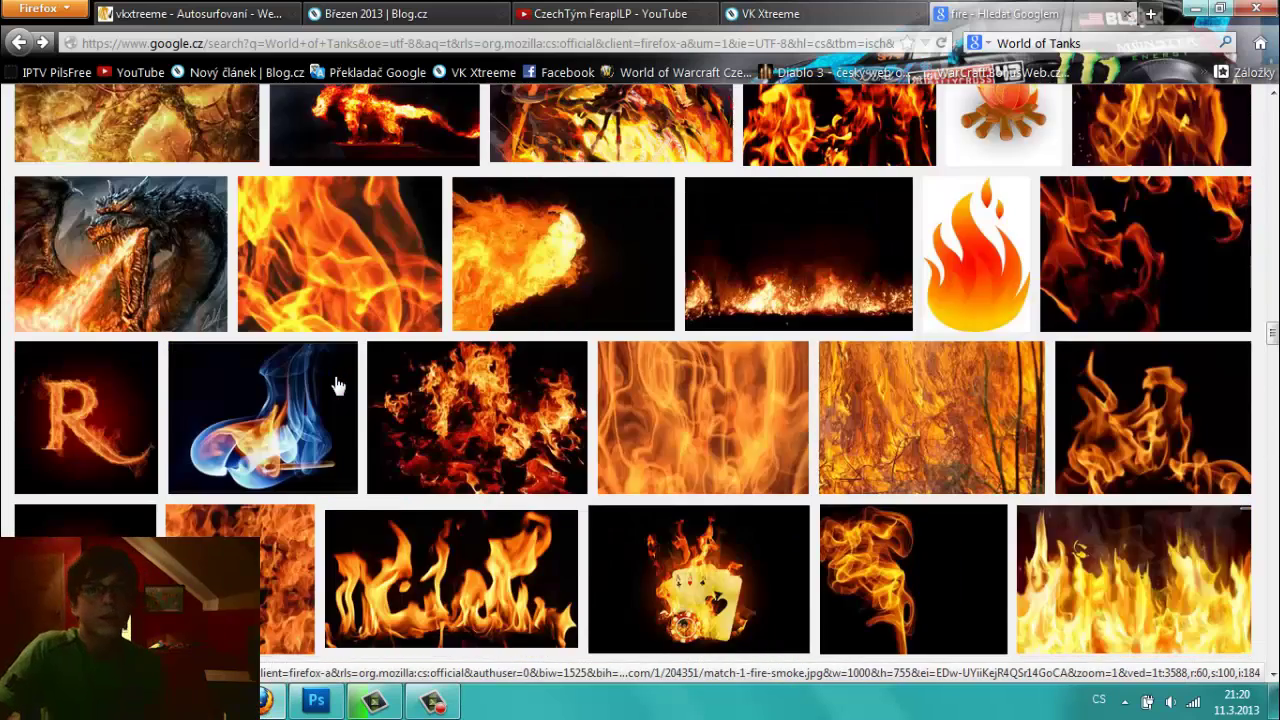
{"action": "scroll", "coordinate": [340, 343], "scroll_direction": "up", "scroll_amount": 5}
{"action": "scroll", "coordinate": [335, 337], "scroll_direction": "up", "scroll_amount": 5}
{"action": "scroll", "coordinate": [335, 337], "scroll_direction": "up", "scroll_amount": 5}
{"action": "scroll", "coordinate": [329, 329], "scroll_direction": "up", "scroll_amount": 5}
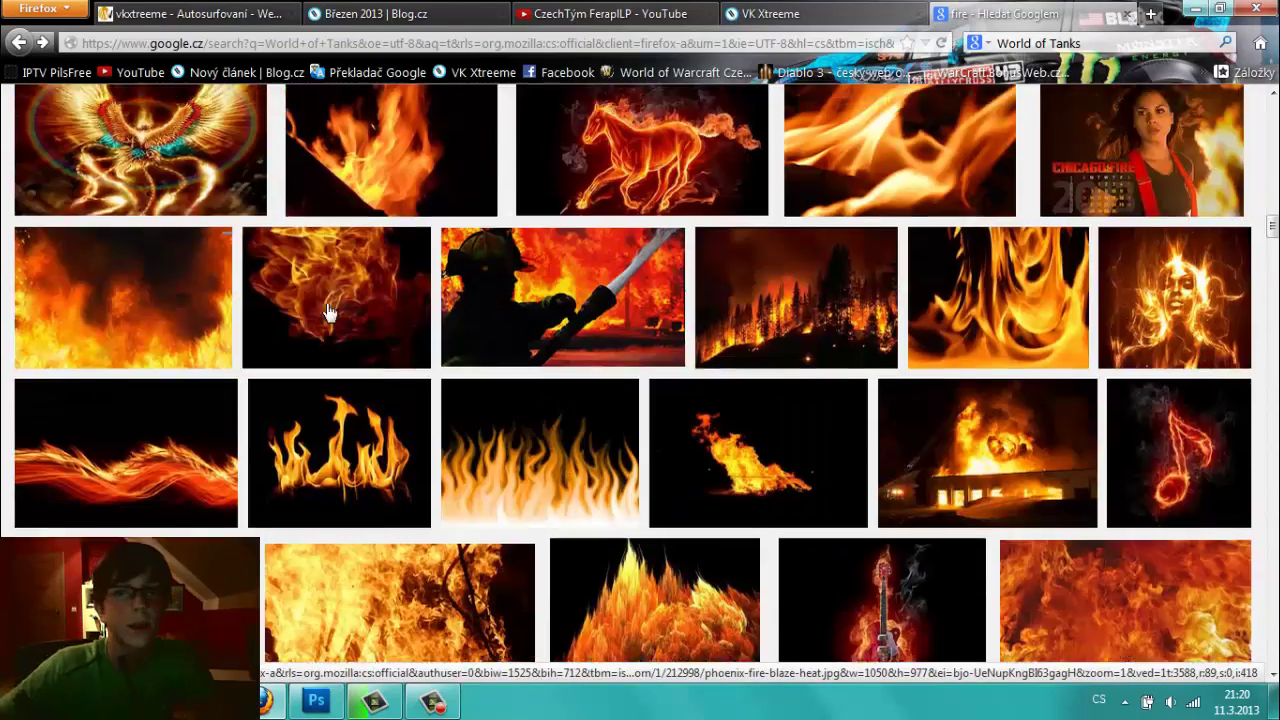
{"action": "scroll", "coordinate": [310, 290], "scroll_direction": "up", "scroll_amount": 5}
{"action": "scroll", "coordinate": [300, 251], "scroll_direction": "up", "scroll_amount": 5}
{"action": "scroll", "coordinate": [296, 245], "scroll_direction": "up", "scroll_amount": 5}
{"action": "scroll", "coordinate": [294, 243], "scroll_direction": "up", "scroll_amount": 5}
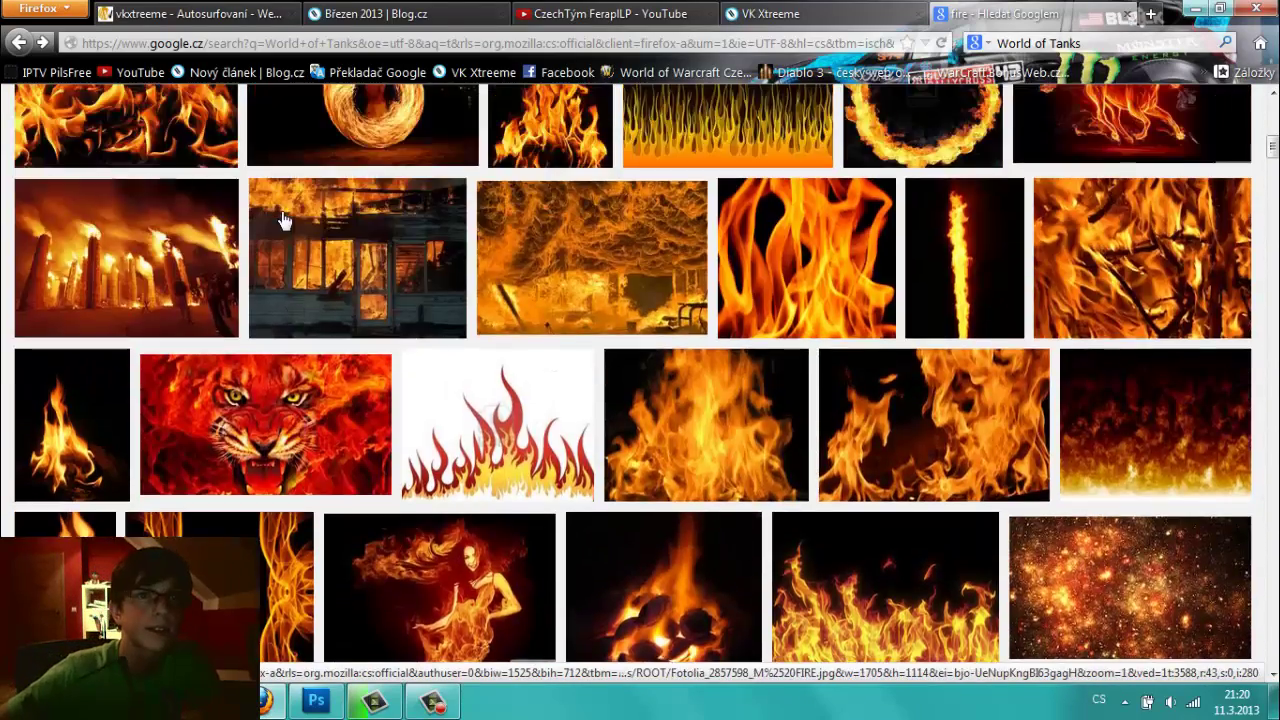
{"action": "scroll", "coordinate": [290, 235], "scroll_direction": "up", "scroll_amount": 5}
{"action": "scroll", "coordinate": [285, 225], "scroll_direction": "up", "scroll_amount": 5}
{"action": "double_click", "coordinate": [140, 139]}
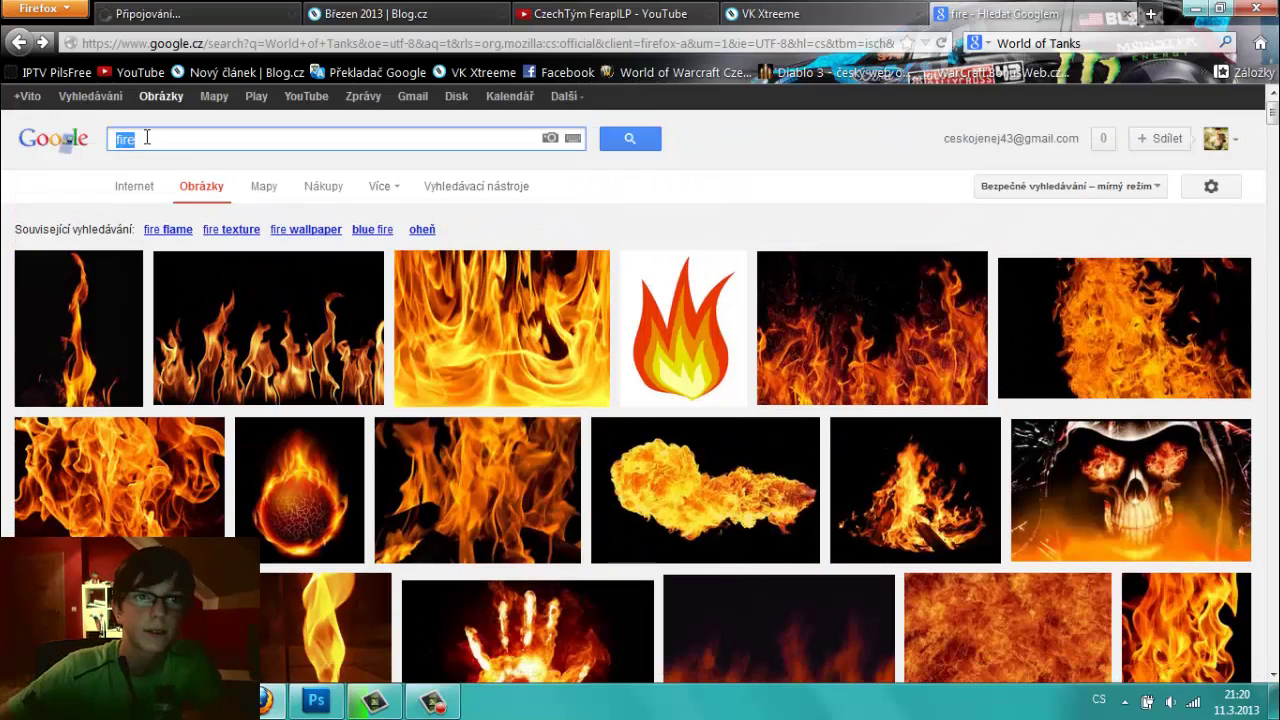
{"action": "type", "text": "world "}
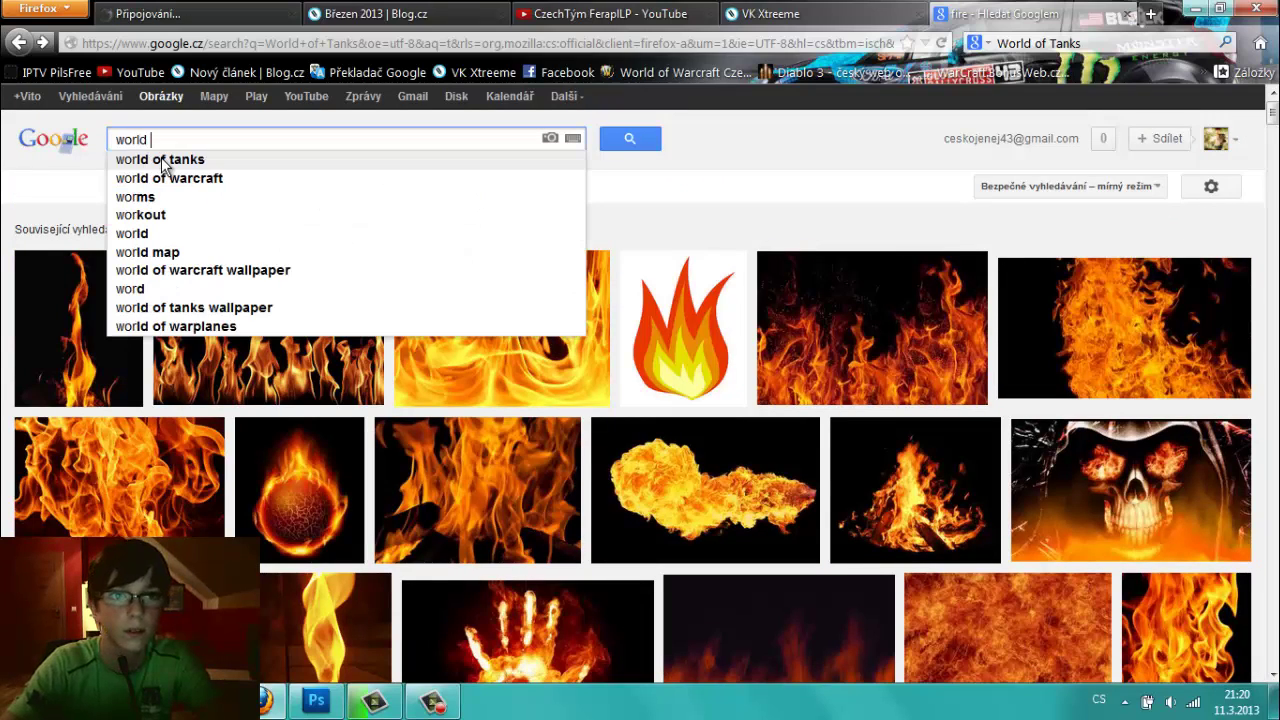
{"action": "type", "text": "of tanks logo"}
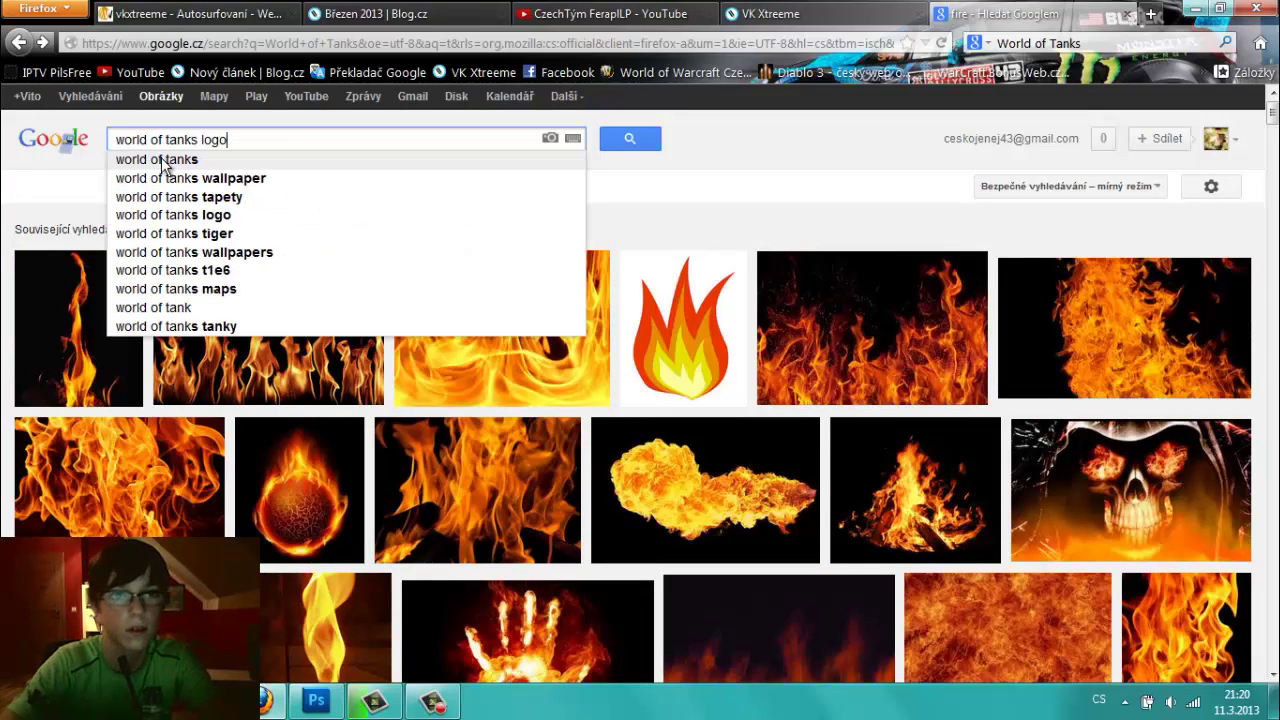
{"action": "key", "text": "Return"}
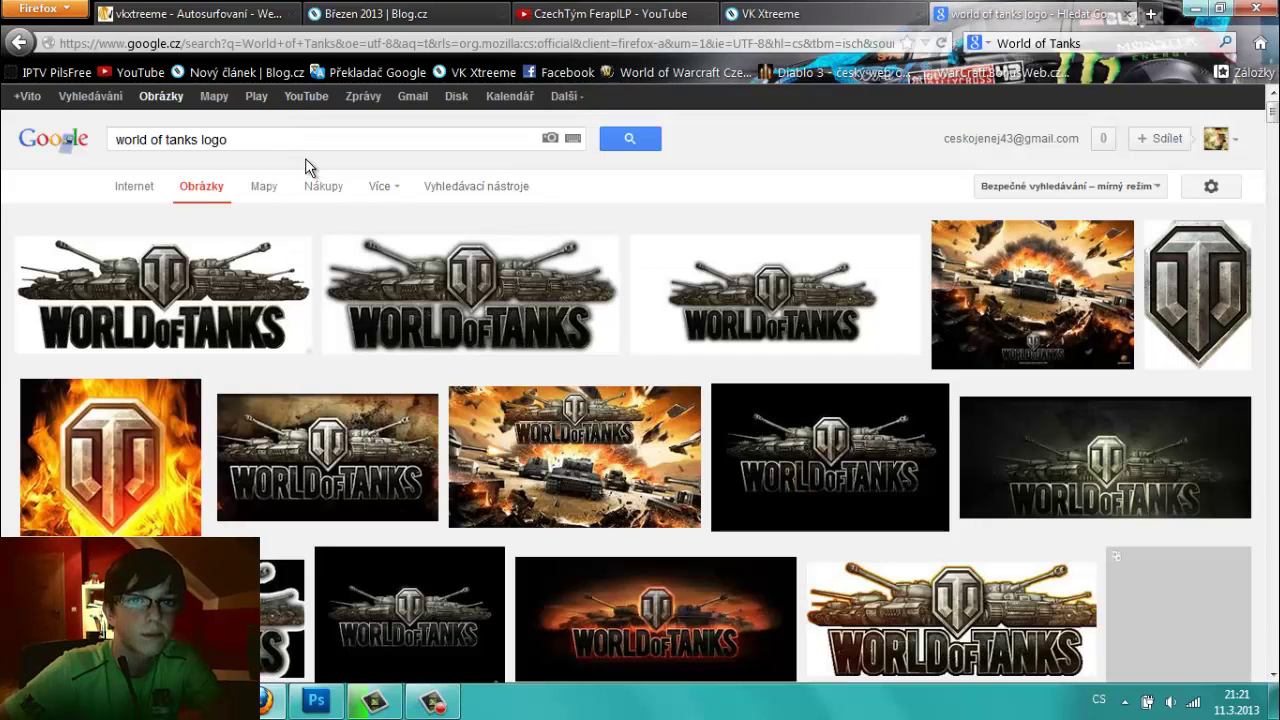
{"action": "mouse_move", "coordinate": [470, 294]}
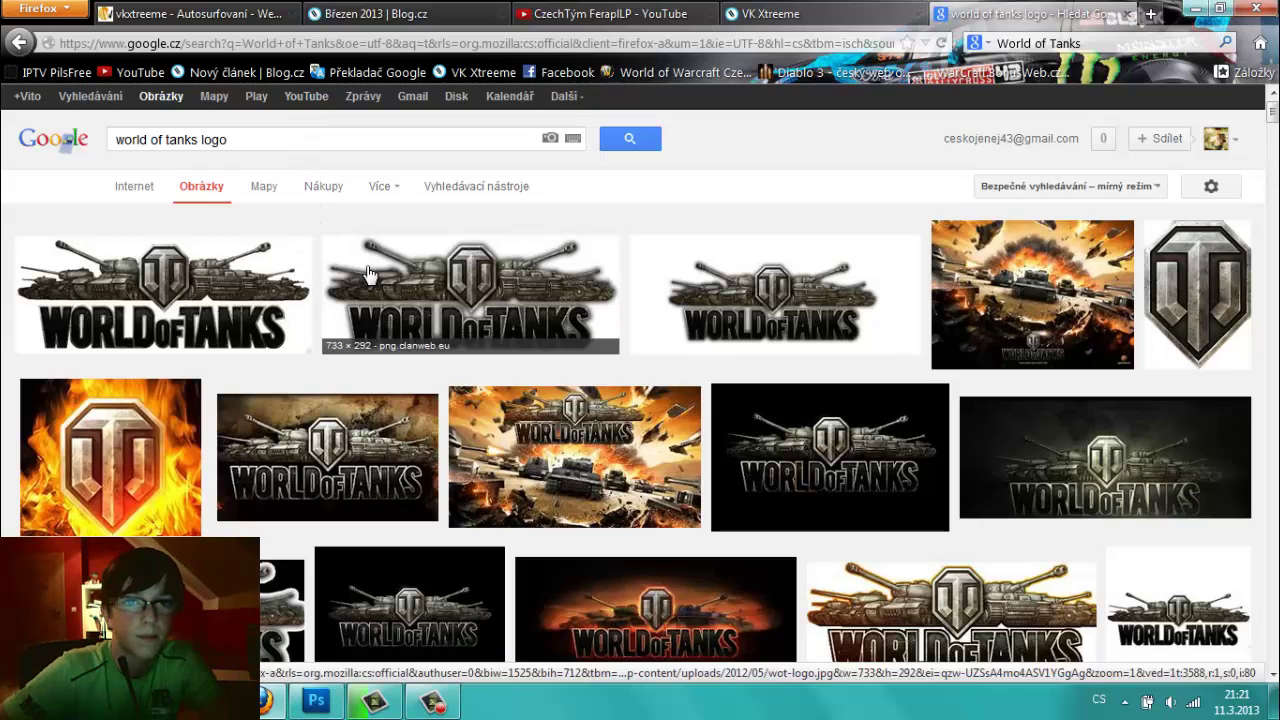
- Preview the logo results and open the full-size standalone metal shield logo
{"action": "left_click", "coordinate": [367, 274]}
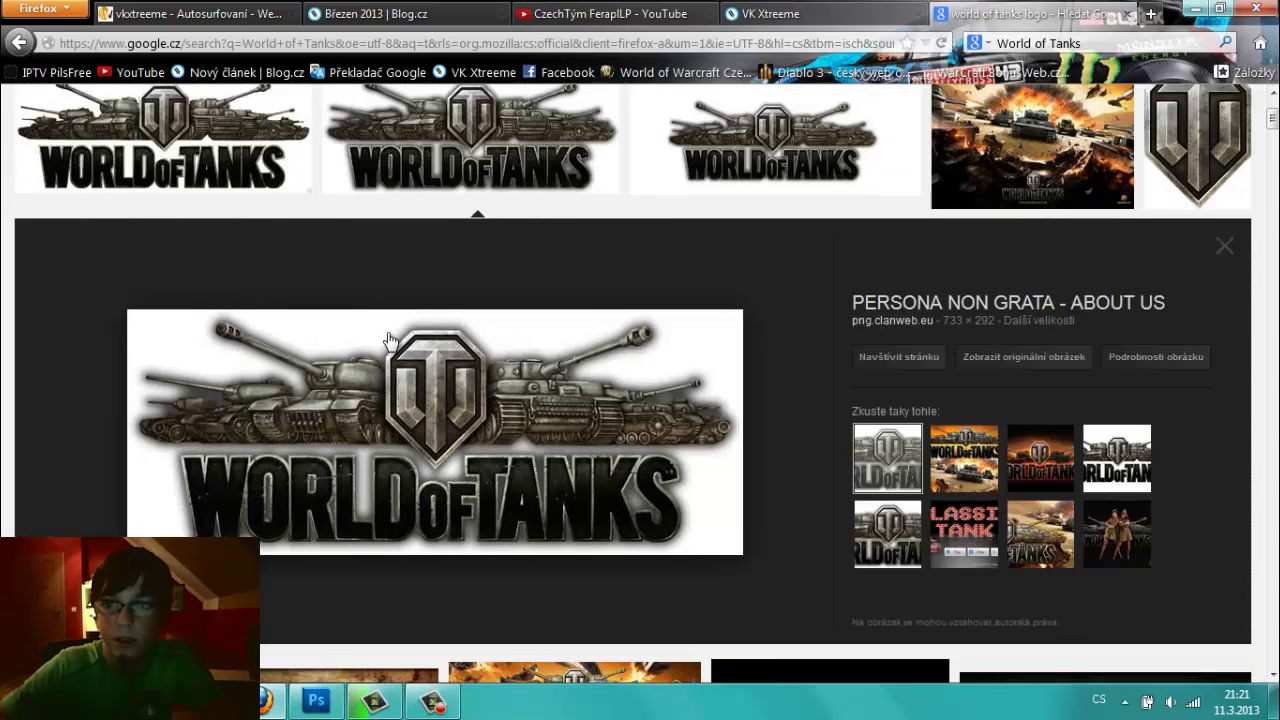
{"action": "left_click", "coordinate": [1028, 360]}
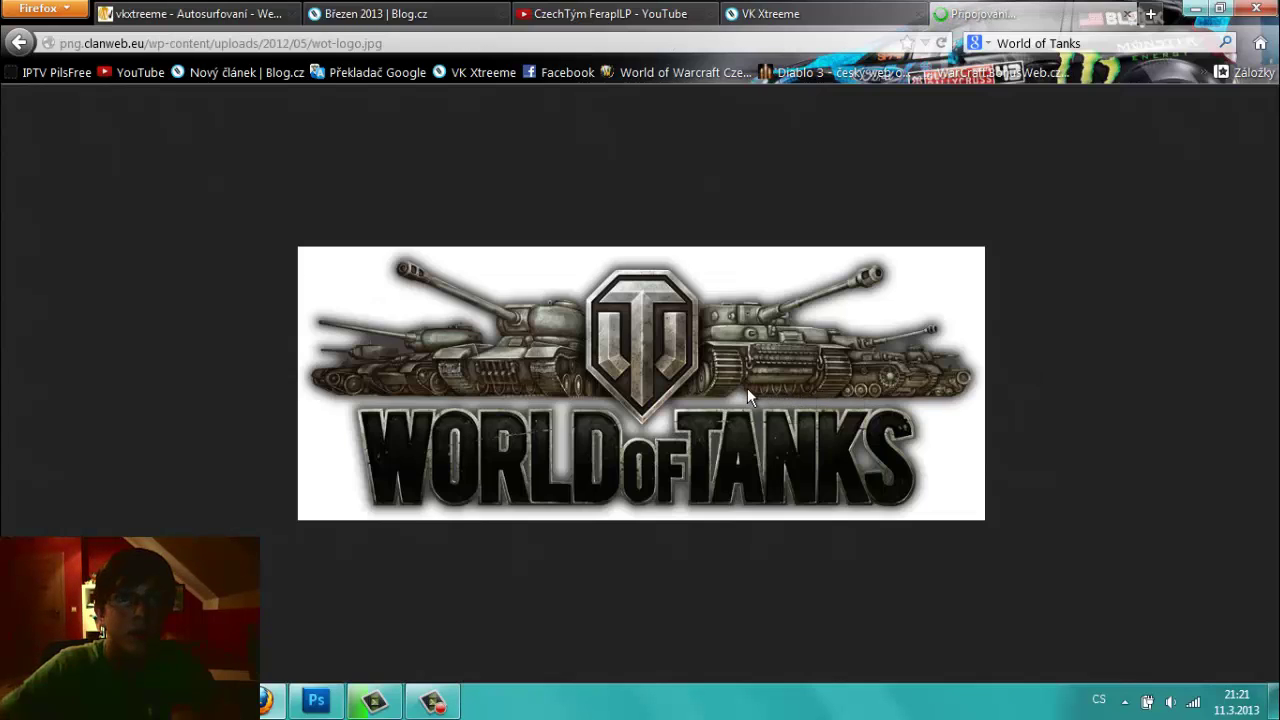
{"action": "left_click", "coordinate": [19, 43]}
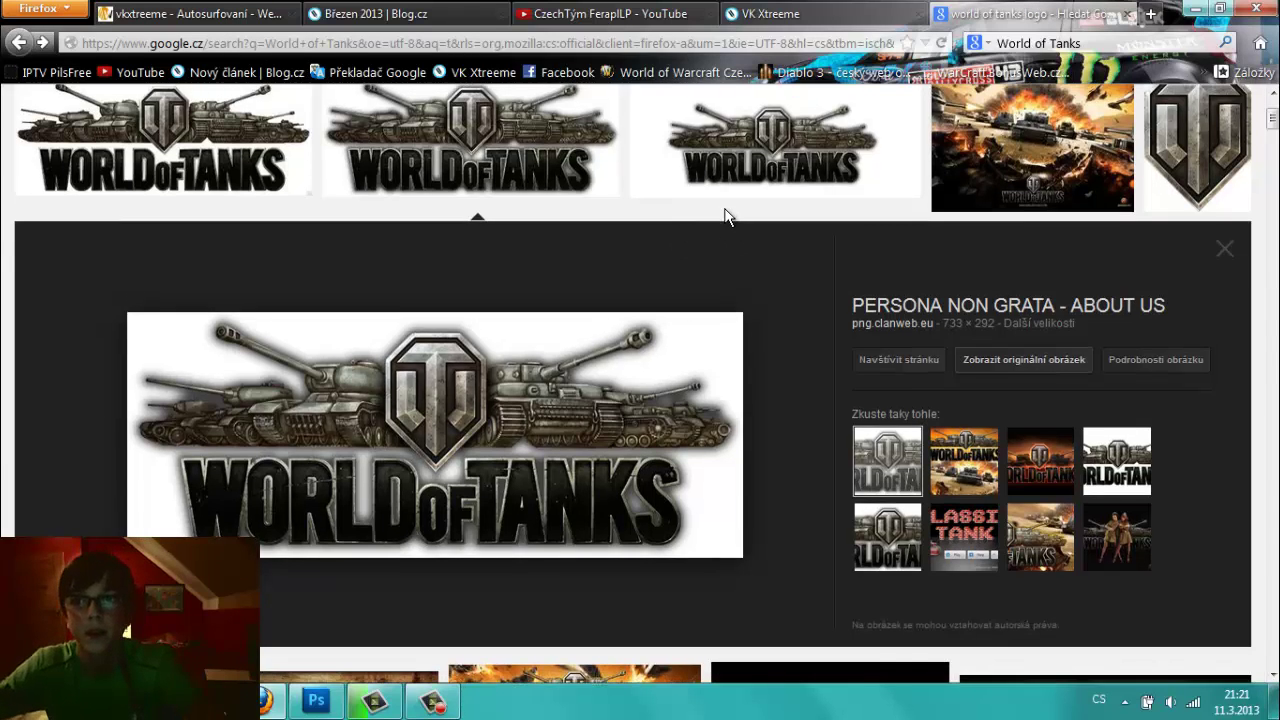
{"action": "scroll", "coordinate": [726, 217], "scroll_direction": "up", "scroll_amount": 3}
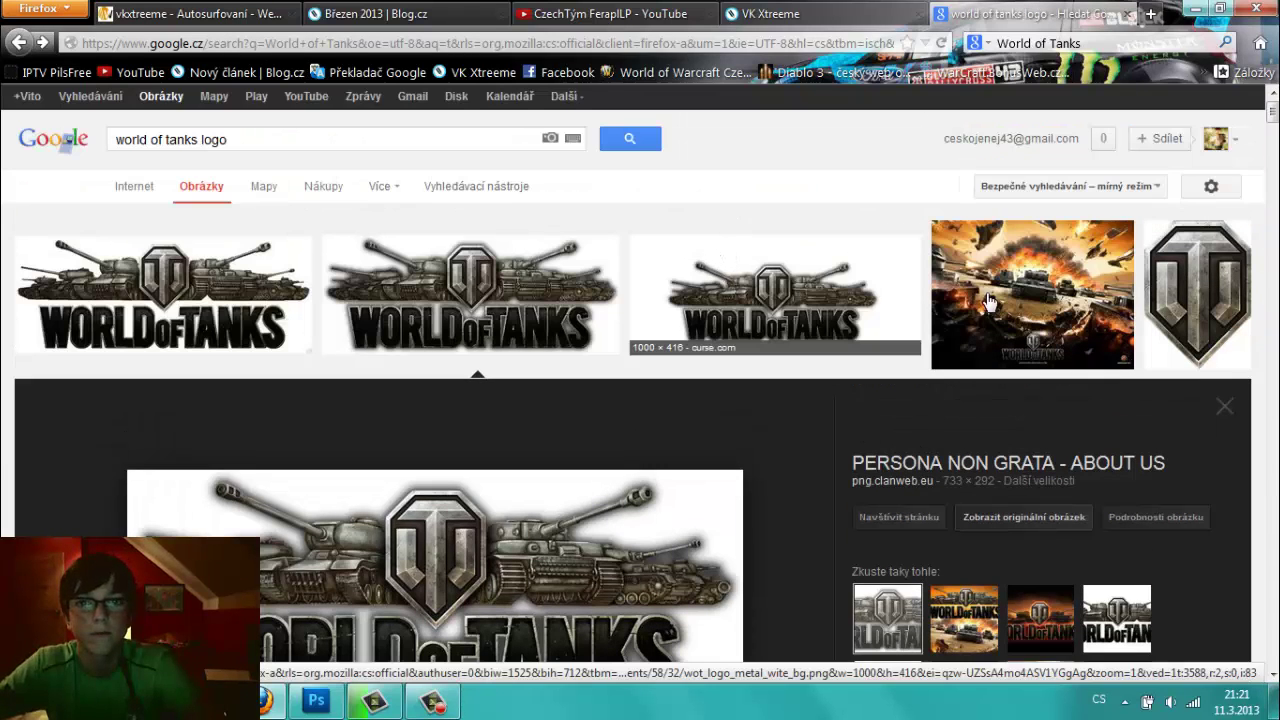
{"action": "left_click", "coordinate": [1190, 290]}
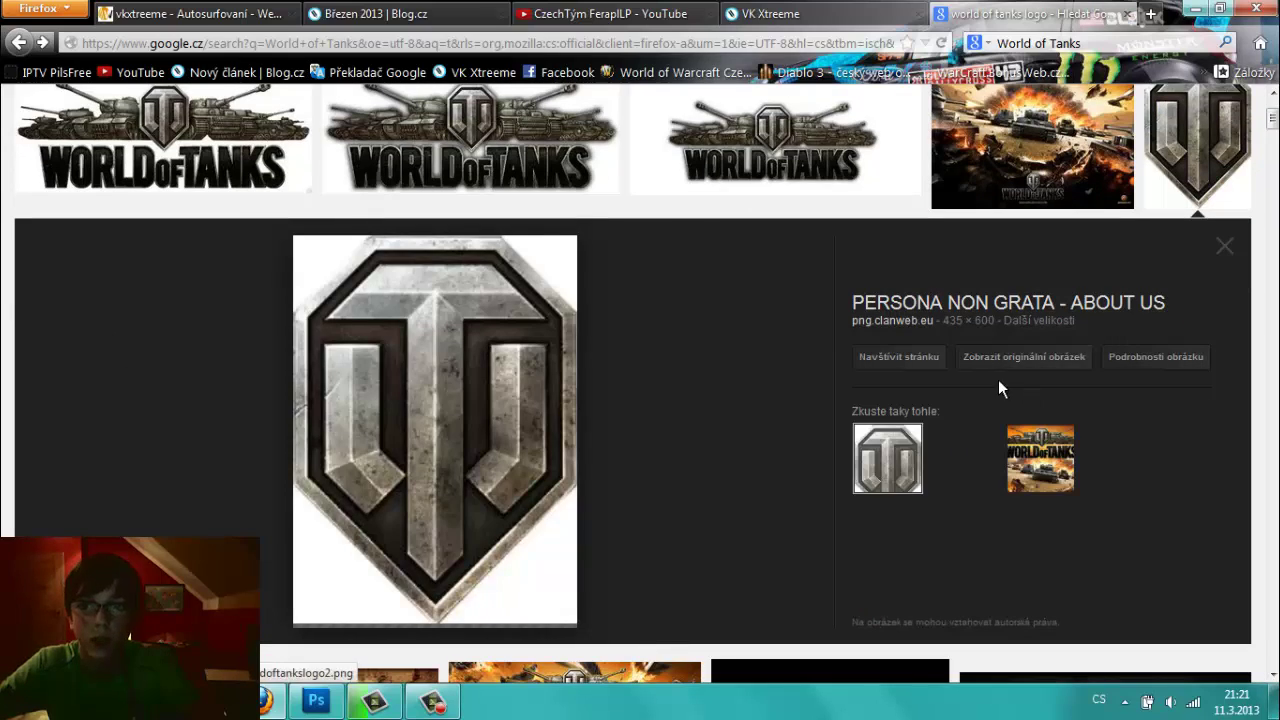
{"action": "left_click", "coordinate": [1060, 358]}
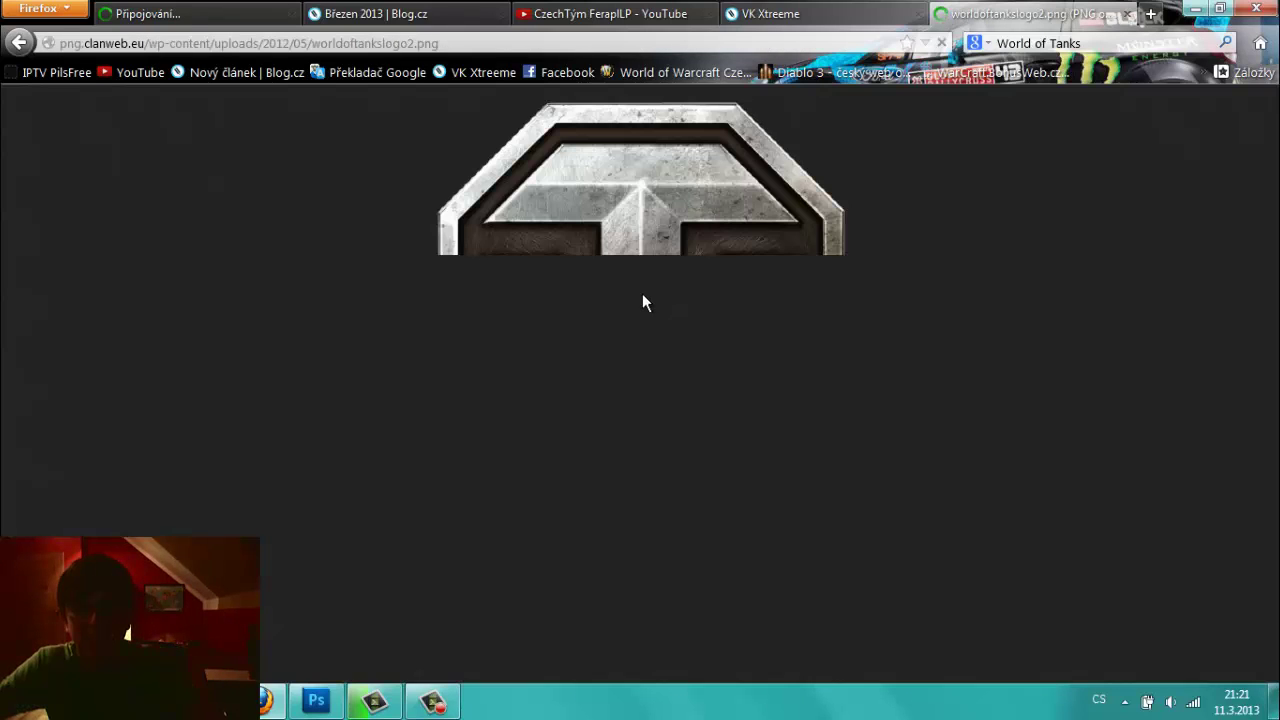
- Drag the shield logo into the Photoshop composition and move it up and right
{"action": "mouse_move", "coordinate": [641, 314]}
{"action": "left_mouse_down"}
{"action": "mouse_move", "coordinate": [320, 712]}
{"action": "mouse_move", "coordinate": [474, 410]}
{"action": "left_mouse_up"}
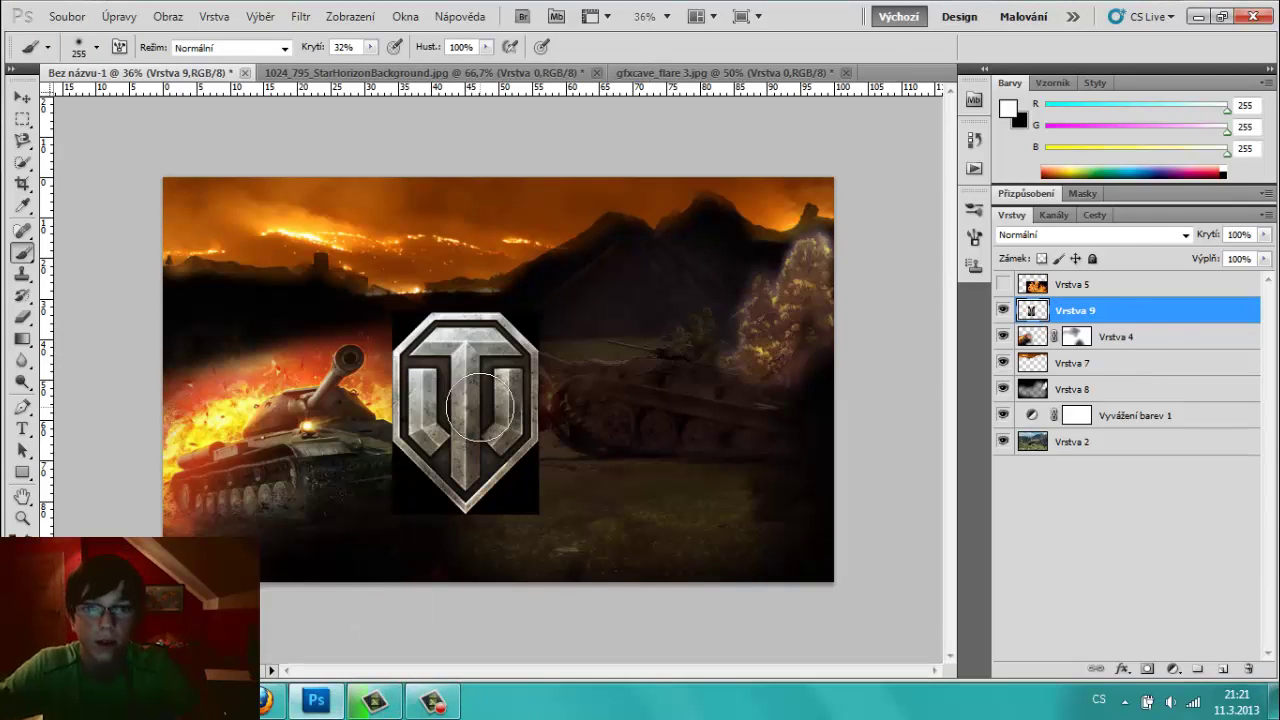
{"action": "left_click", "coordinate": [22, 97]}
{"action": "left_click_drag", "start_coordinate": [466, 401], "coordinate": [480, 369]}
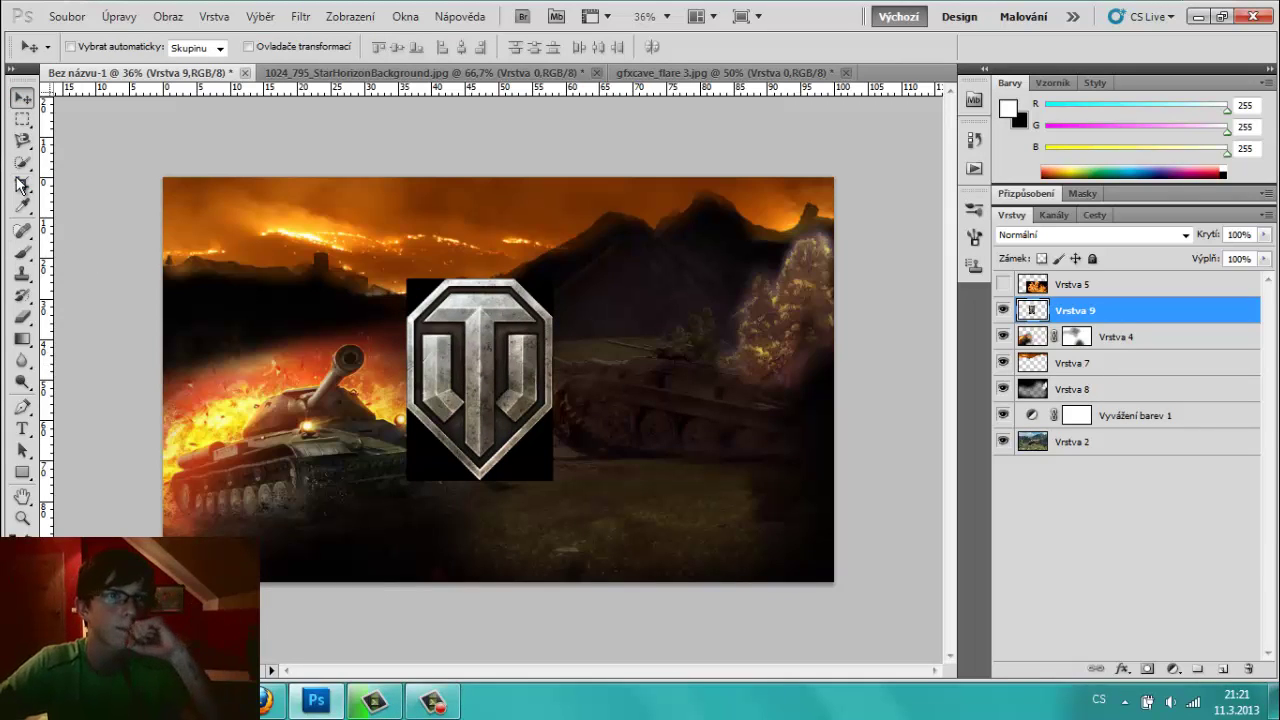
- Delete the logo's black background with the Magic Wand and nudge the shield slightly lower
{"action": "left_click", "coordinate": [23, 140]}
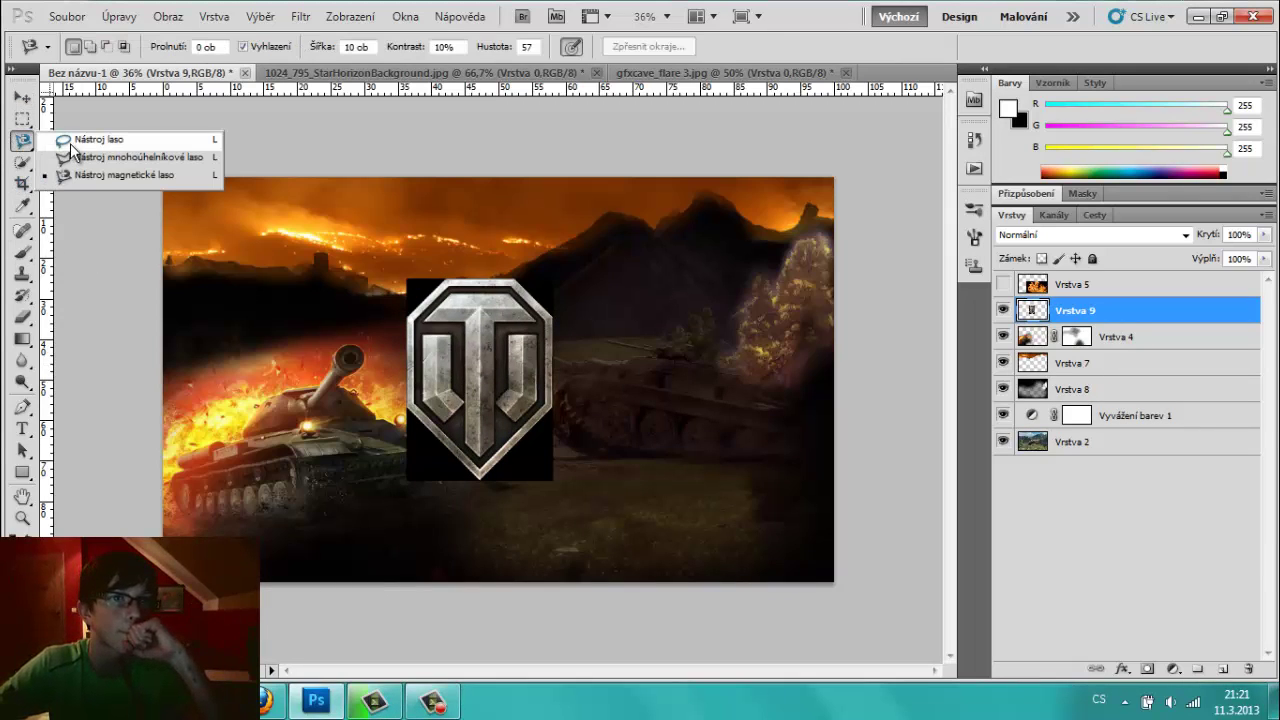
{"action": "left_click", "coordinate": [22, 162]}
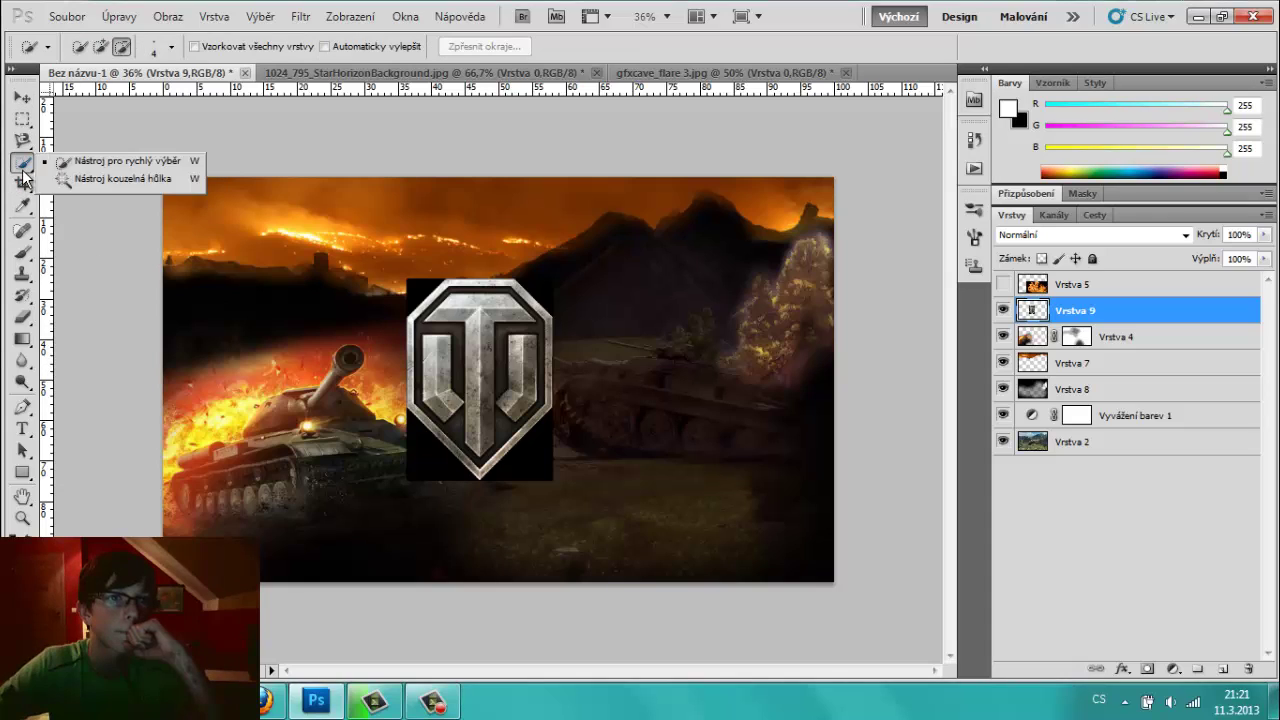
{"action": "left_click", "coordinate": [120, 178]}
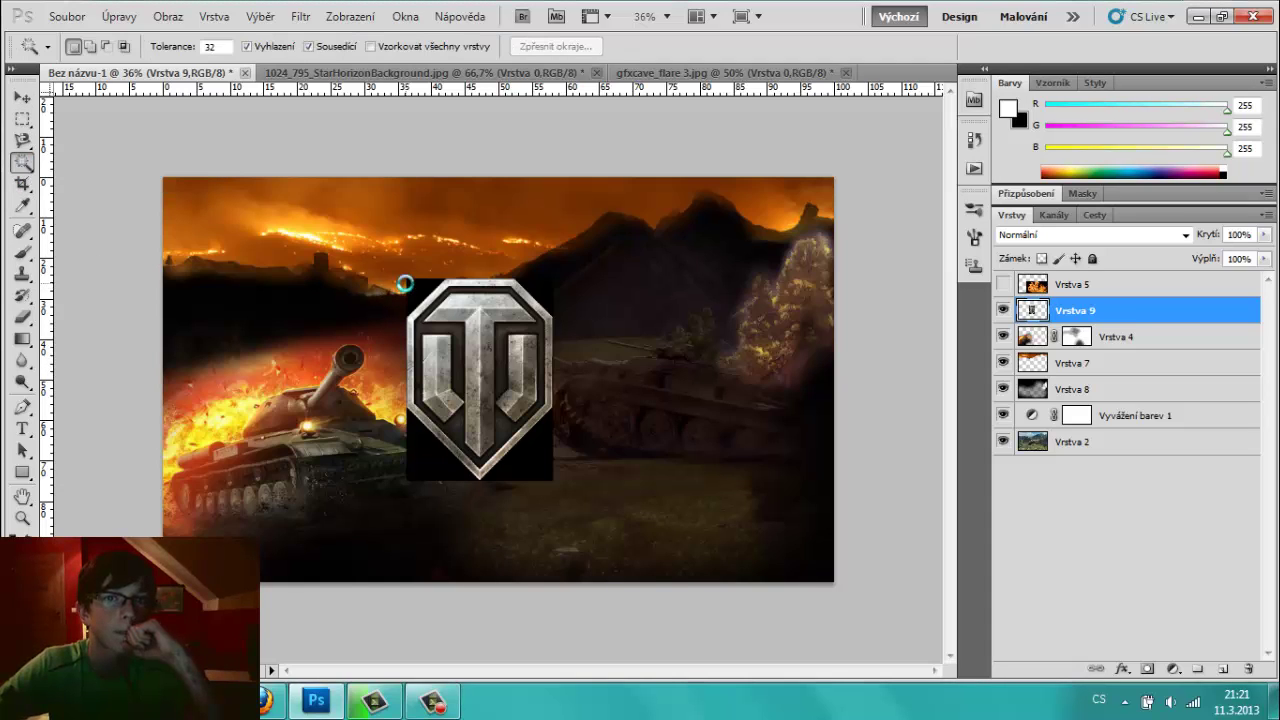
{"action": "left_click", "coordinate": [427, 294]}
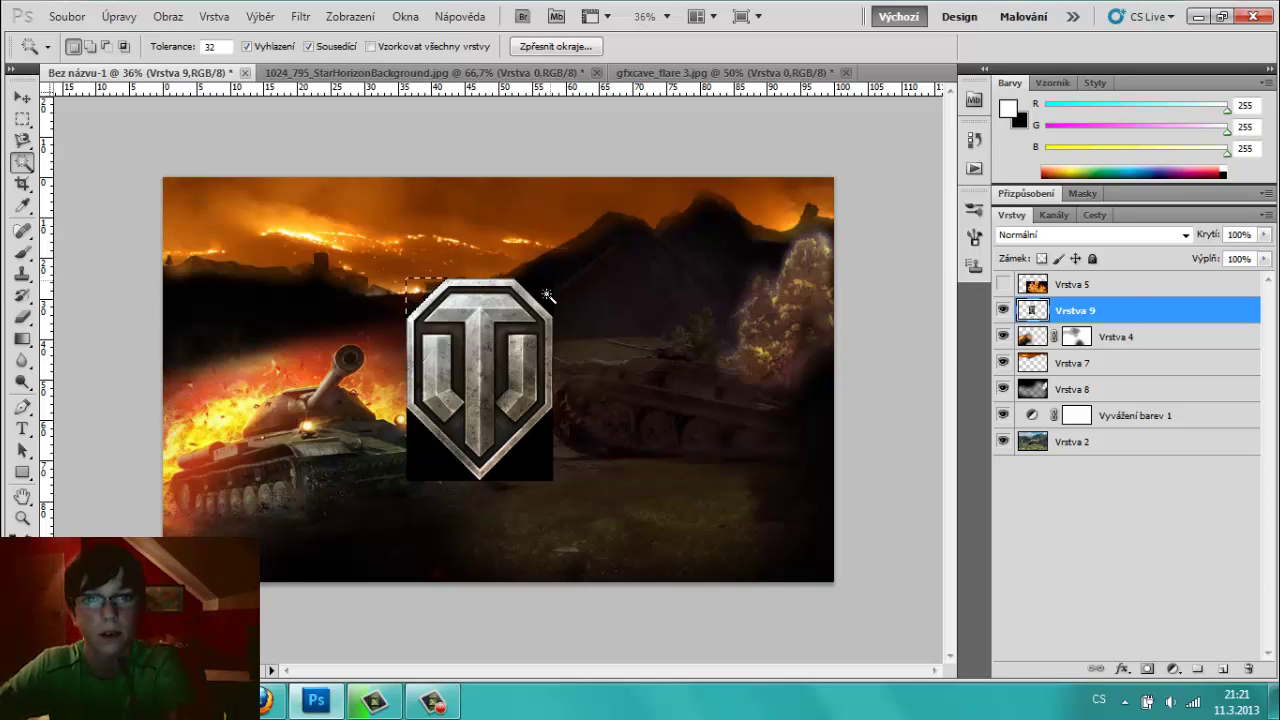
{"action": "key", "text": "Delete"}
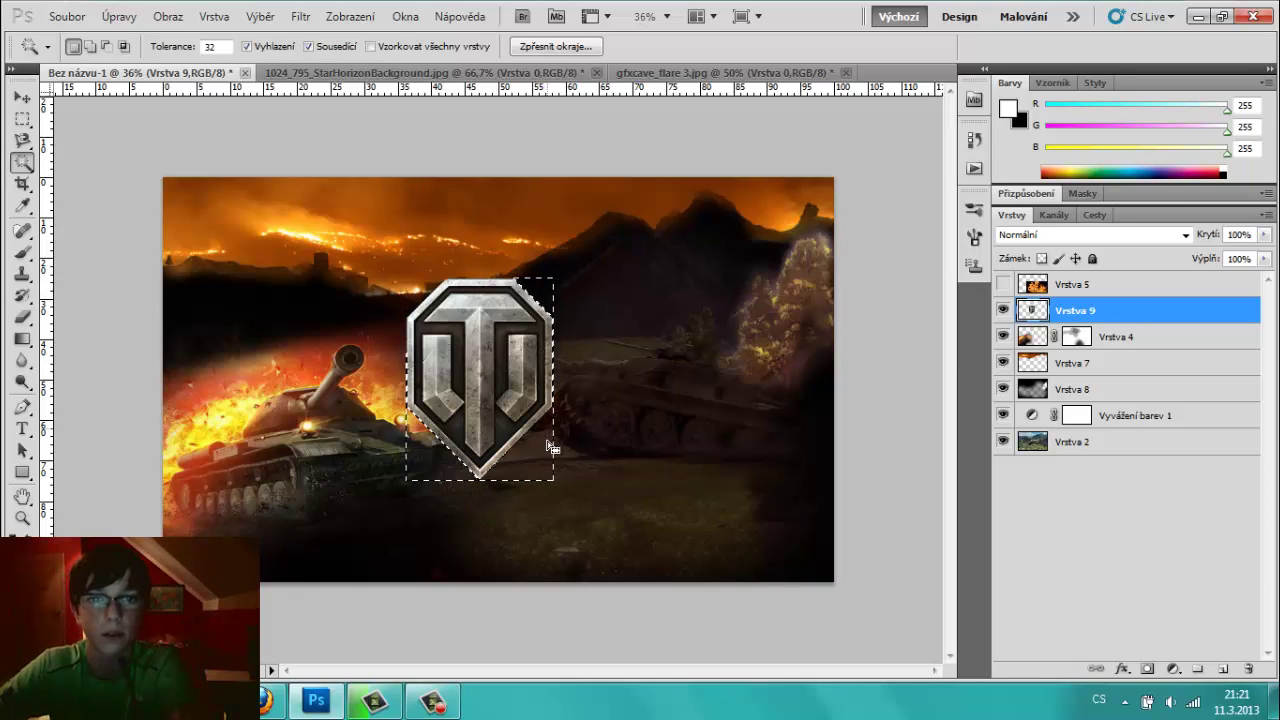
{"action": "key", "text": "ctrl+d"}
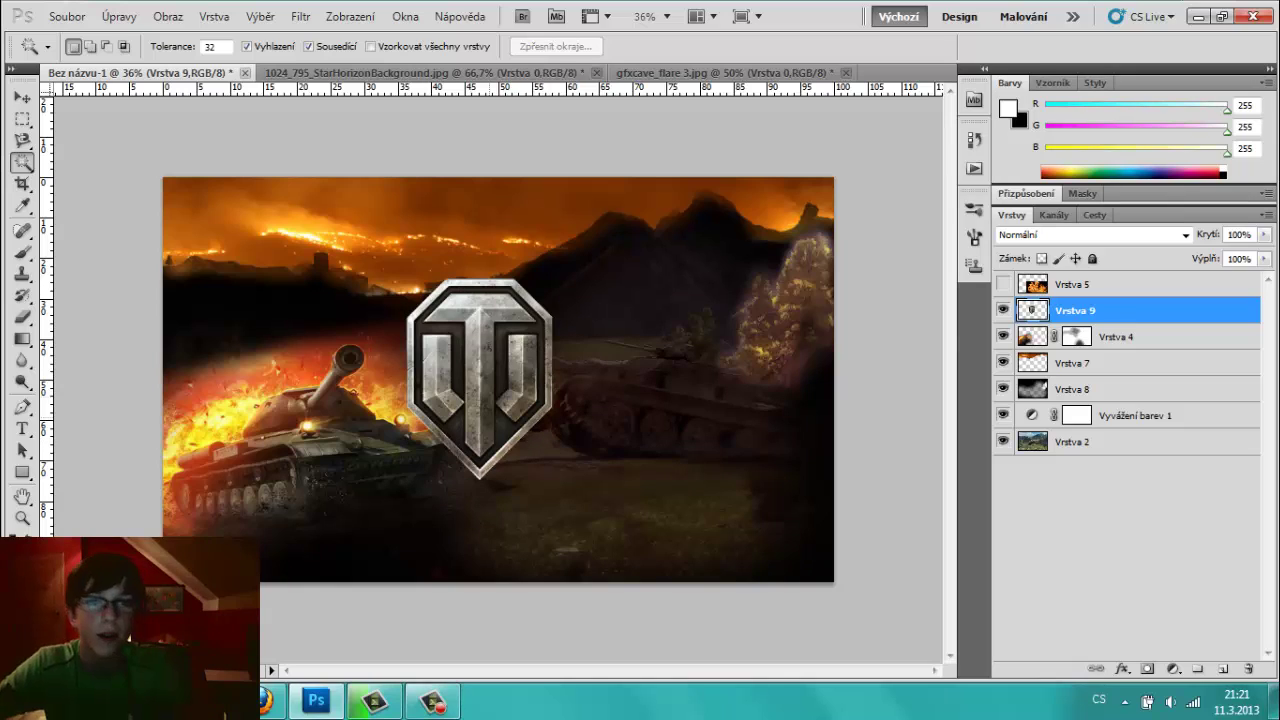
{"action": "left_click", "coordinate": [22, 99]}
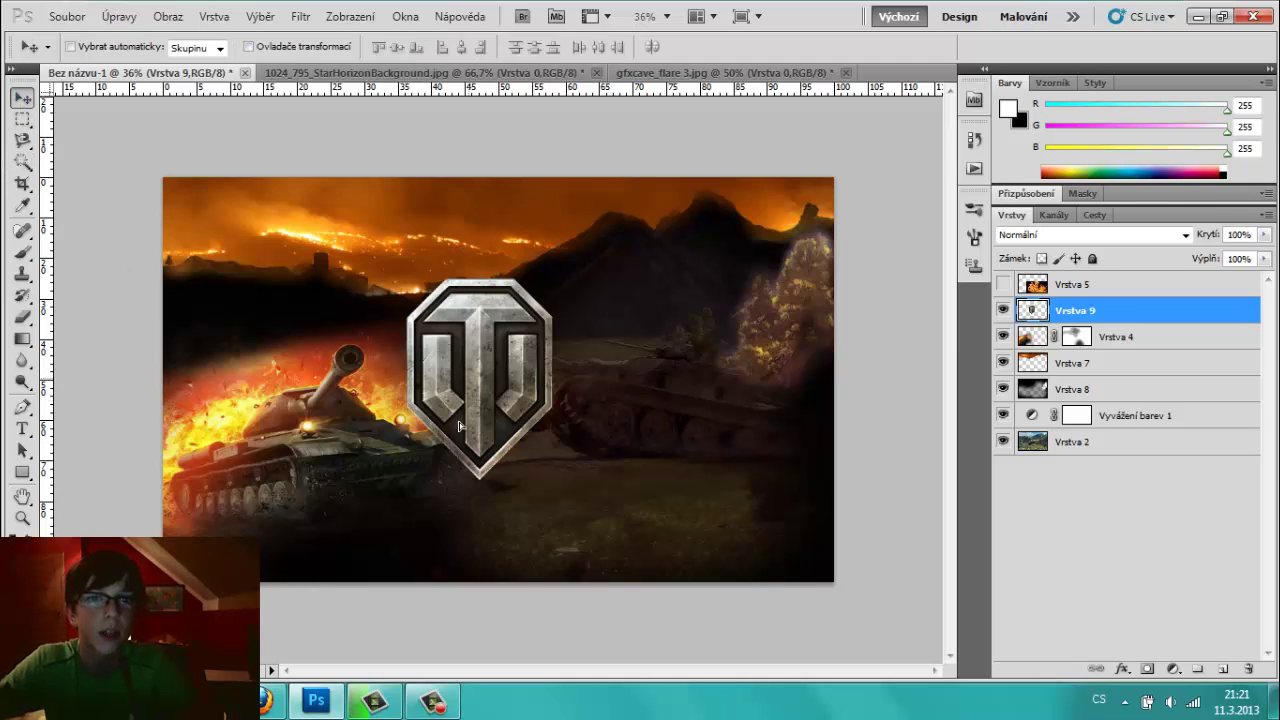
{"action": "left_click_drag", "start_coordinate": [459, 426], "coordinate": [468, 419]}
- Return to the Google Images results and replace the query with 'fire'
{"action": "left_click", "coordinate": [283, 705]}
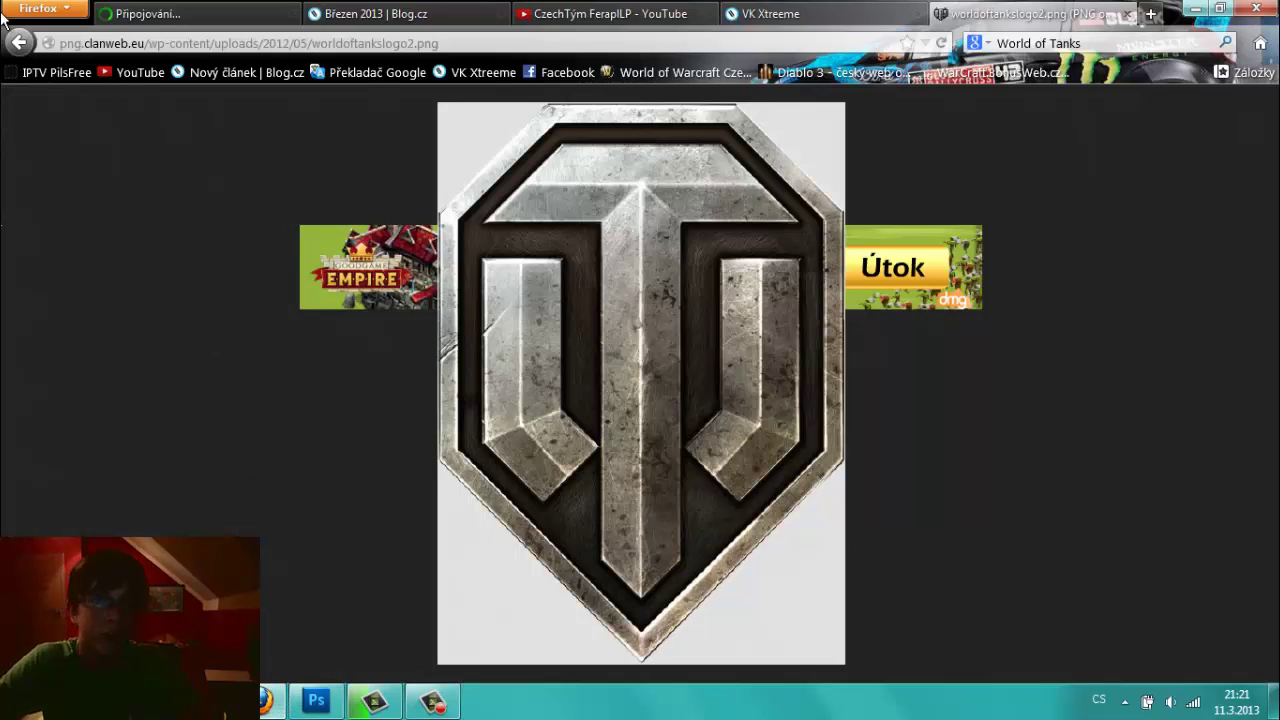
{"action": "left_click", "coordinate": [17, 46]}
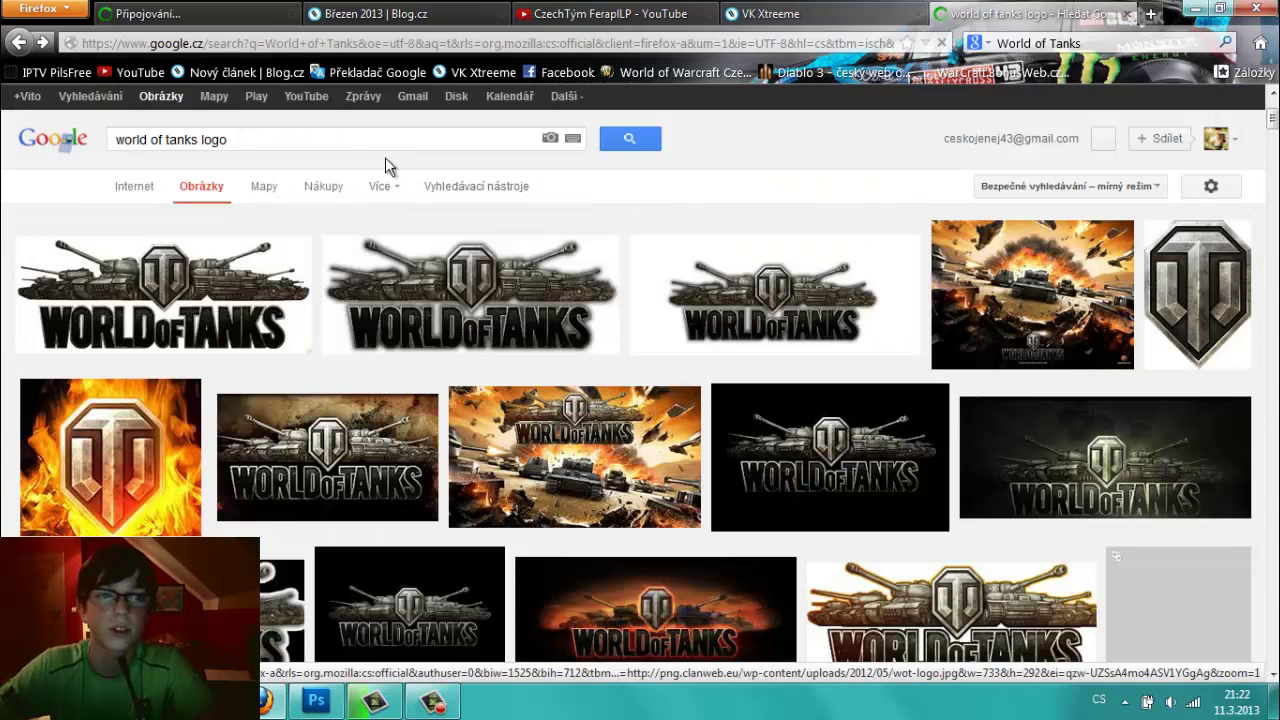
{"action": "left_click", "coordinate": [104, 438]}
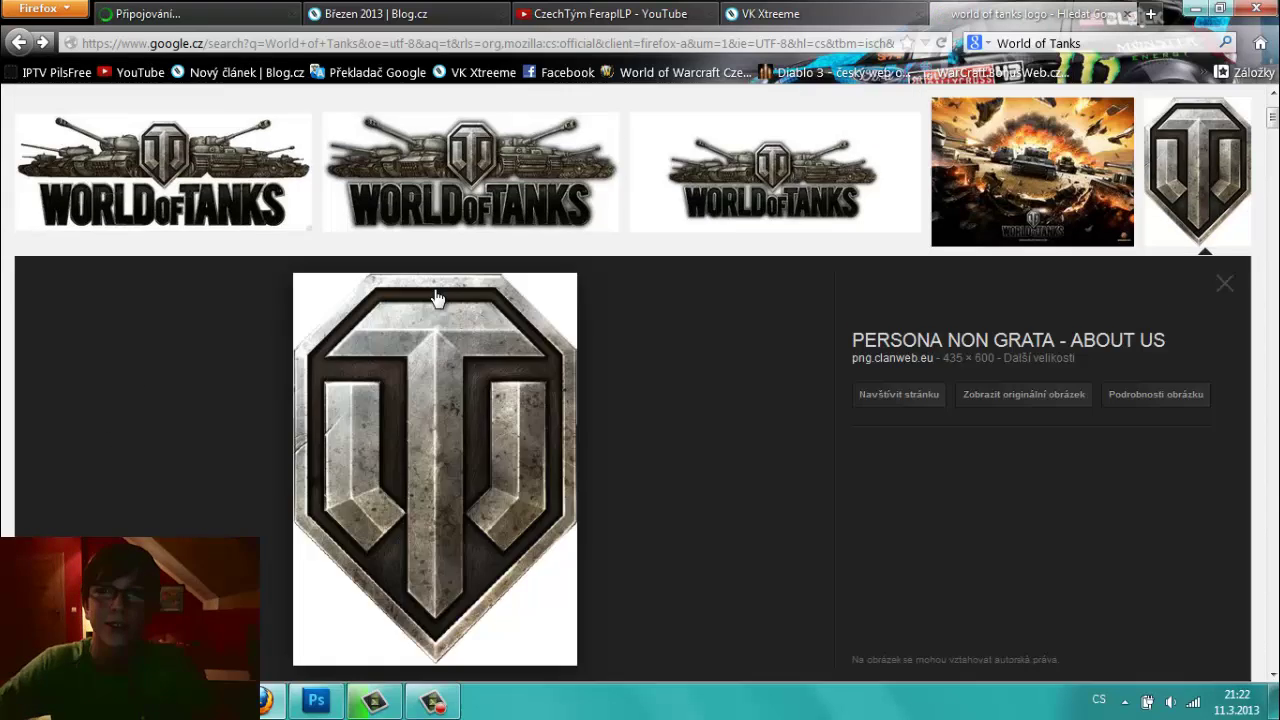
{"action": "scroll", "coordinate": [424, 314], "scroll_direction": "up", "scroll_amount": 3}
{"action": "left_click_drag", "start_coordinate": [228, 140], "coordinate": [3, 160]}
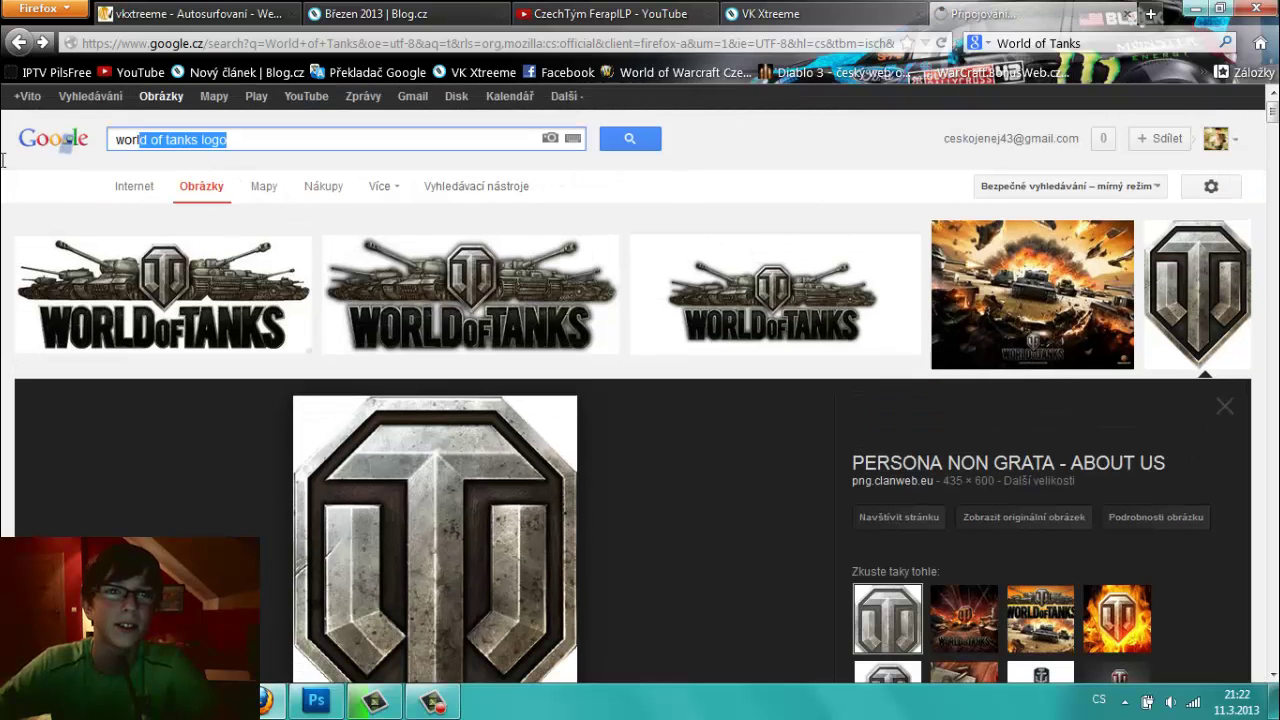
{"action": "type", "text": "fire"}
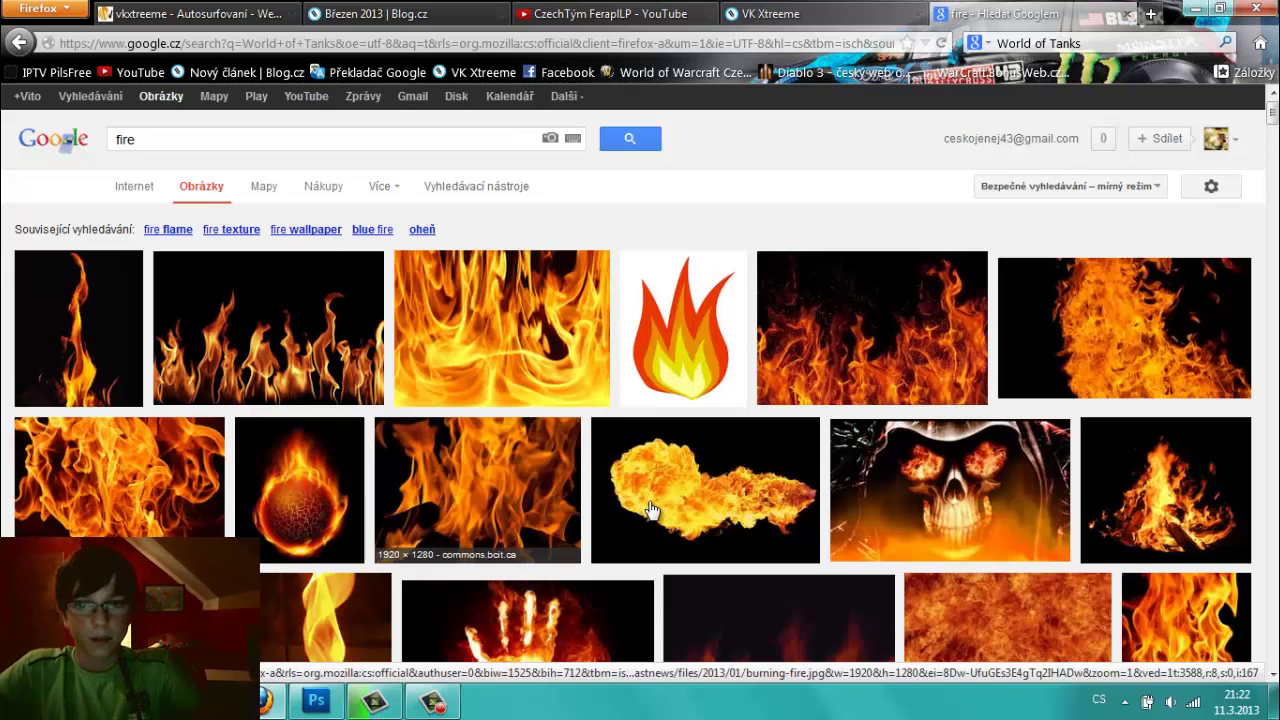
- Browse the fire results and open the campfire photo's preview and context menu
{"action": "mouse_move", "coordinate": [705, 490]}
{"action": "left_click", "coordinate": [741, 508]}
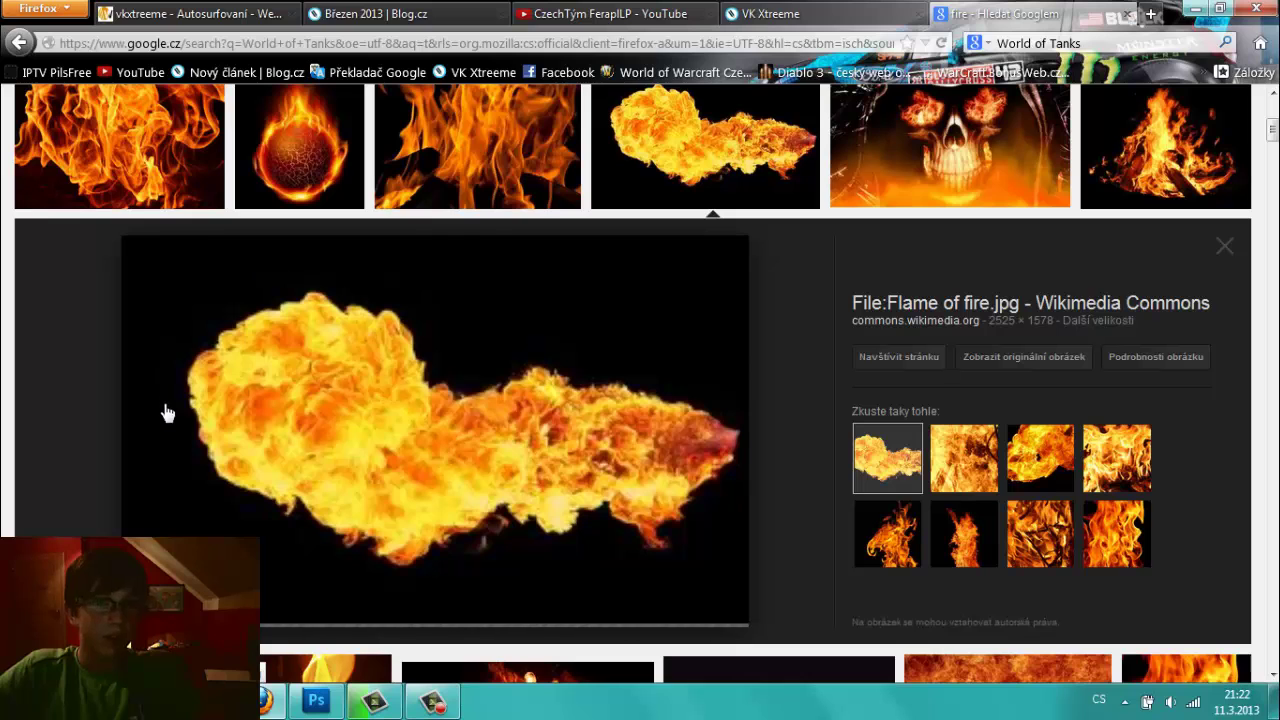
{"action": "left_click", "coordinate": [1223, 245]}
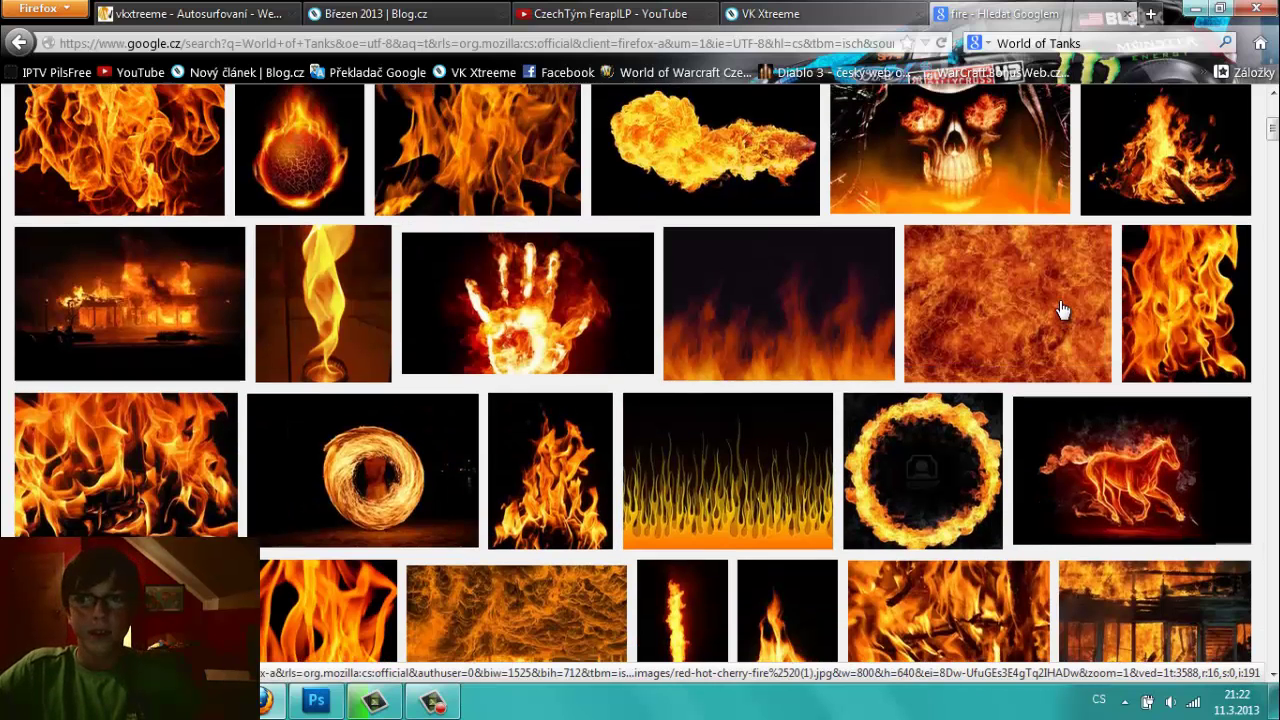
{"action": "scroll", "coordinate": [1075, 308], "scroll_direction": "up", "scroll_amount": 3}
{"action": "scroll", "coordinate": [1092, 310], "scroll_direction": "up", "scroll_amount": 3}
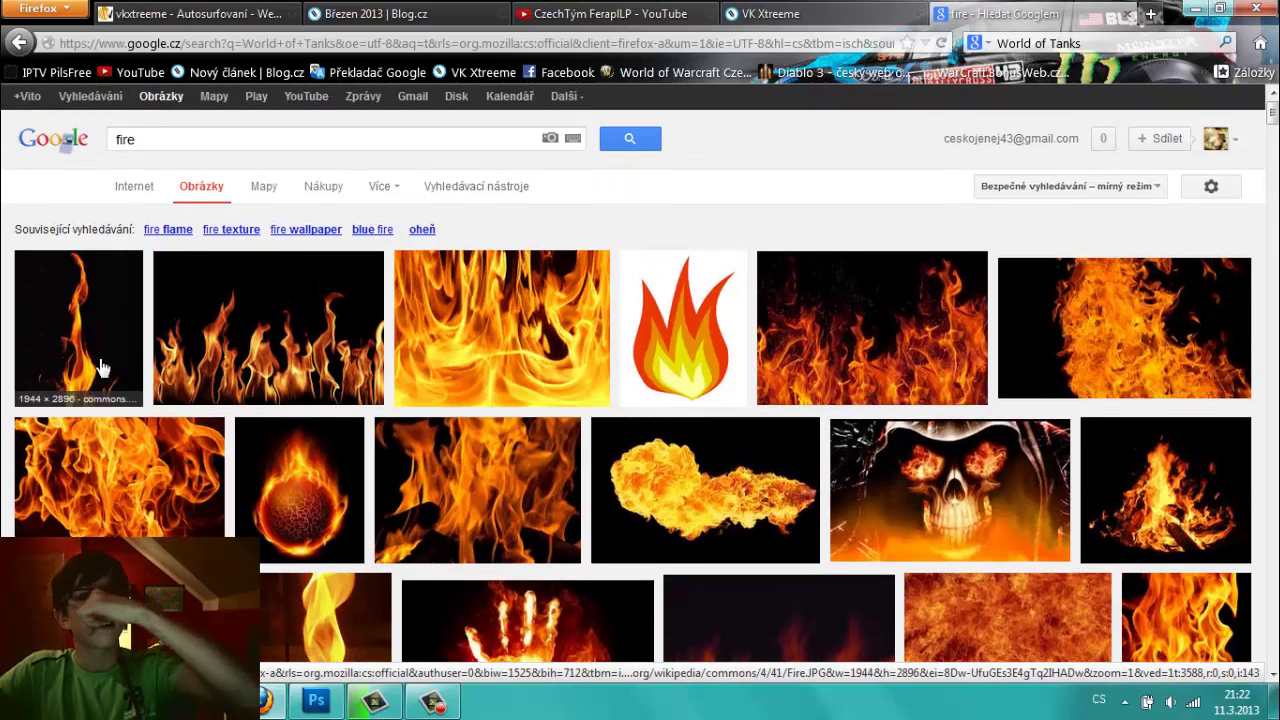
{"action": "scroll", "coordinate": [100, 368], "scroll_direction": "down", "scroll_amount": 2}
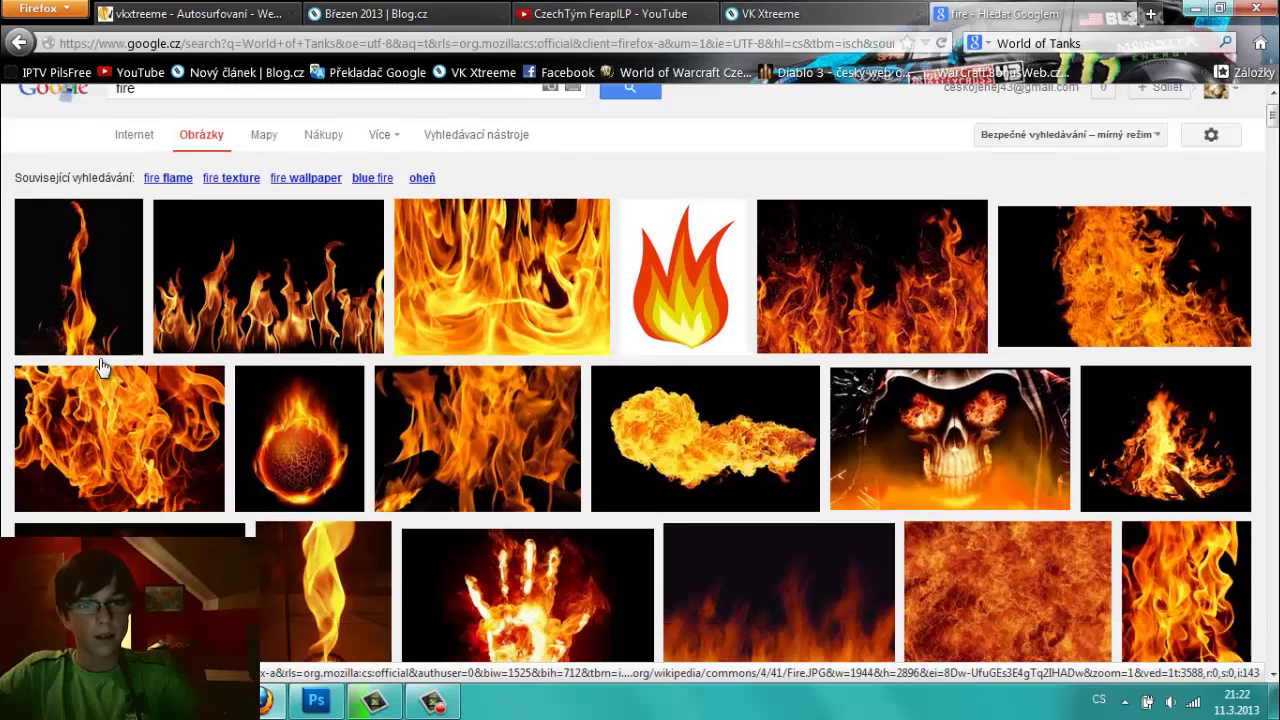
{"action": "scroll", "coordinate": [100, 368], "scroll_direction": "down", "scroll_amount": 2}
{"action": "mouse_move", "coordinate": [1165, 438]}
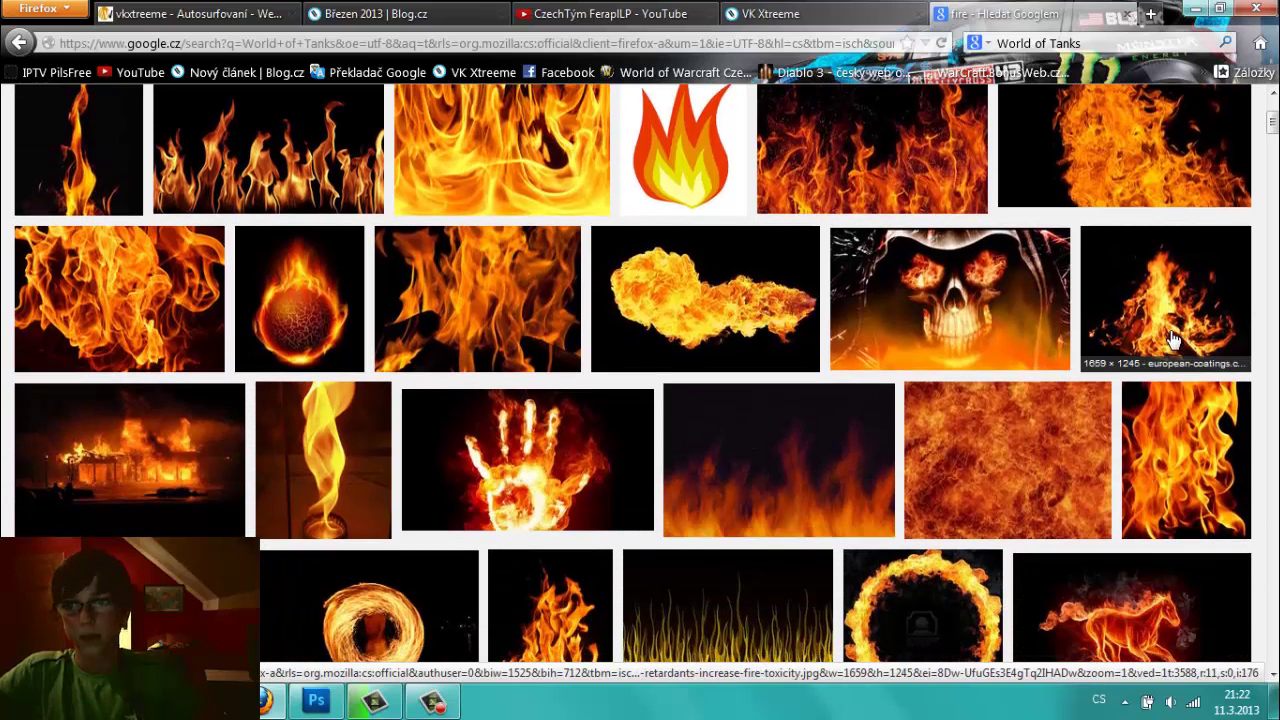
{"action": "left_click", "coordinate": [1173, 330]}
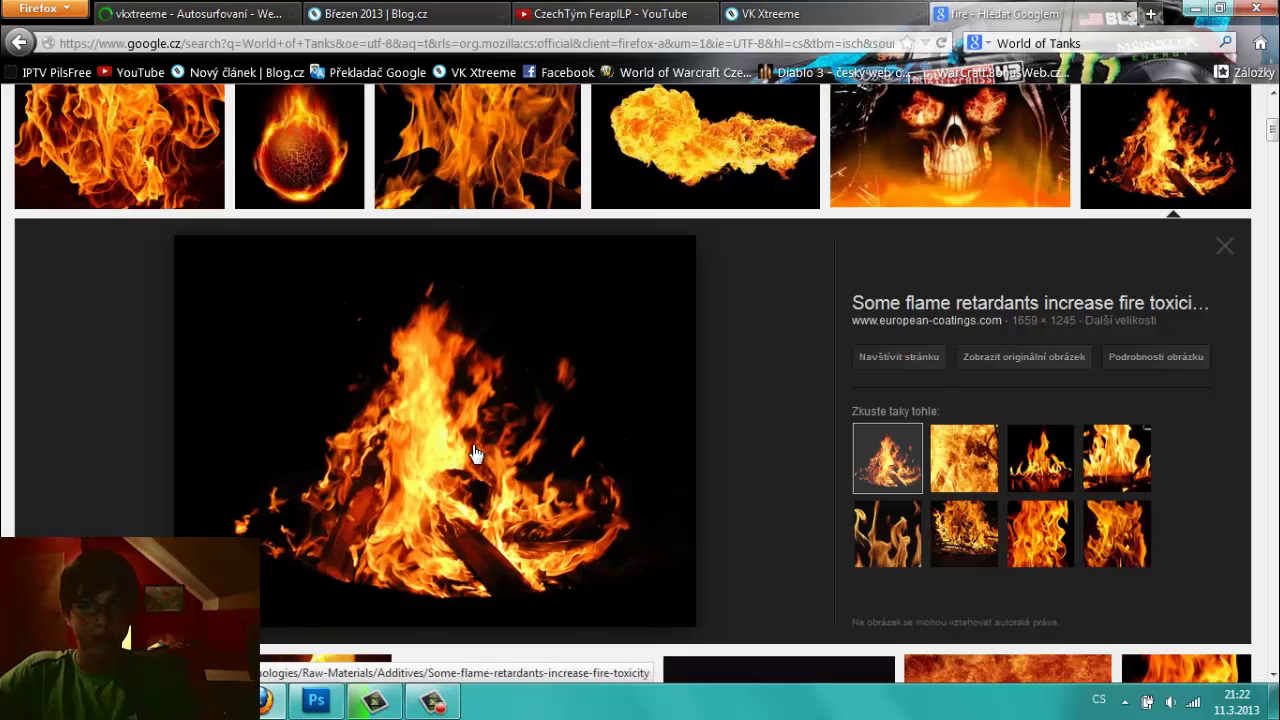
{"action": "right_click", "coordinate": [512, 426]}
- Copy the campfire photo, paste it as Vrstva 10, and scale it to about 75% width over the upper centre
{"action": "left_click", "coordinate": [544, 285]}
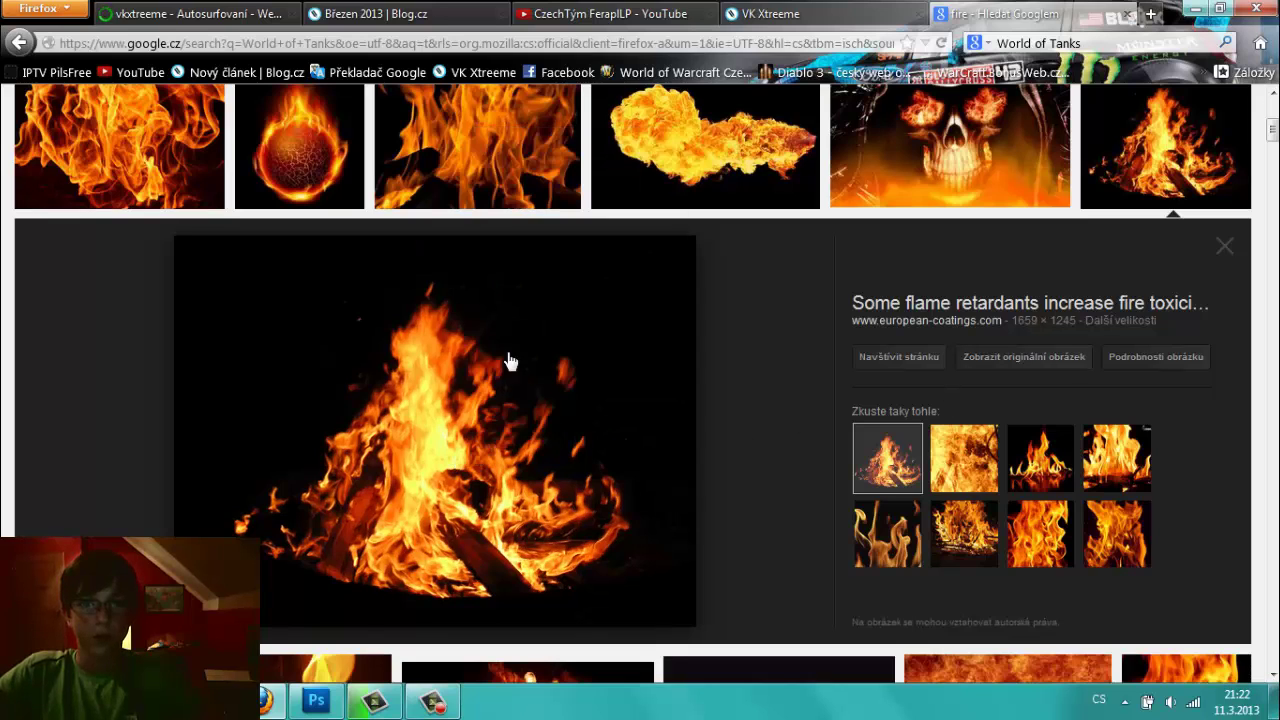
{"action": "left_click", "coordinate": [316, 703]}
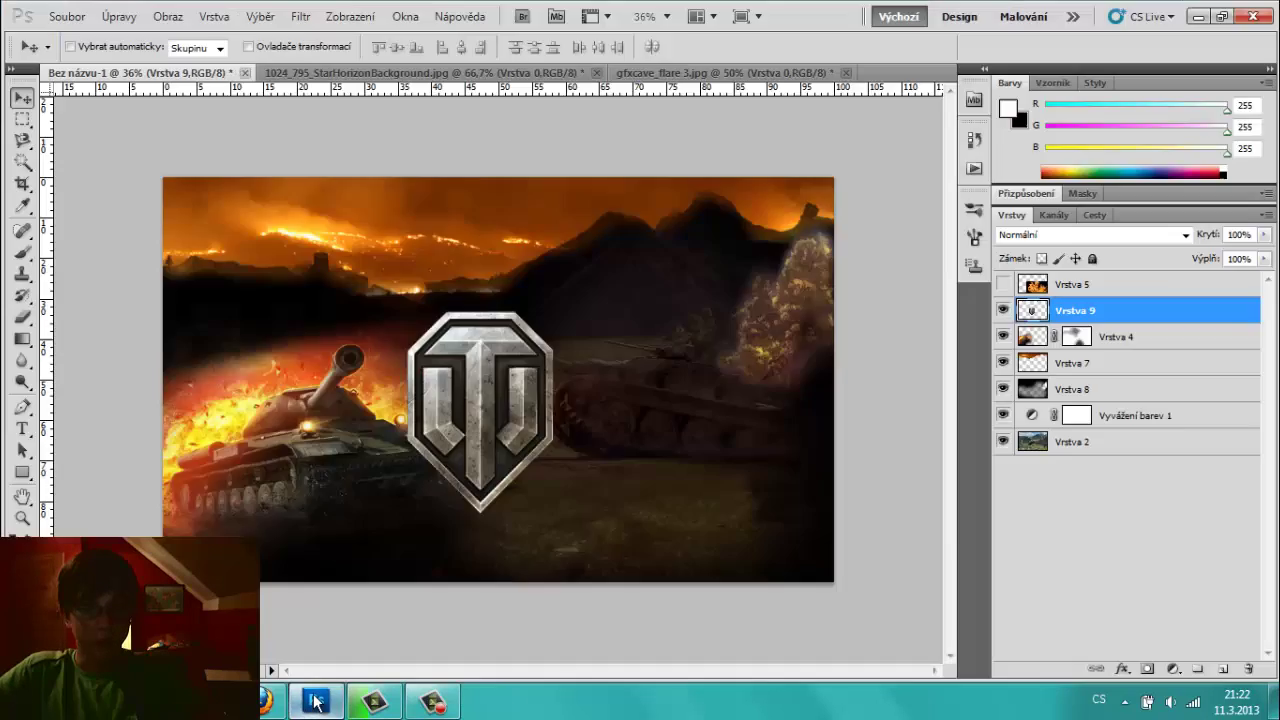
{"action": "key", "text": "ctrl+v"}
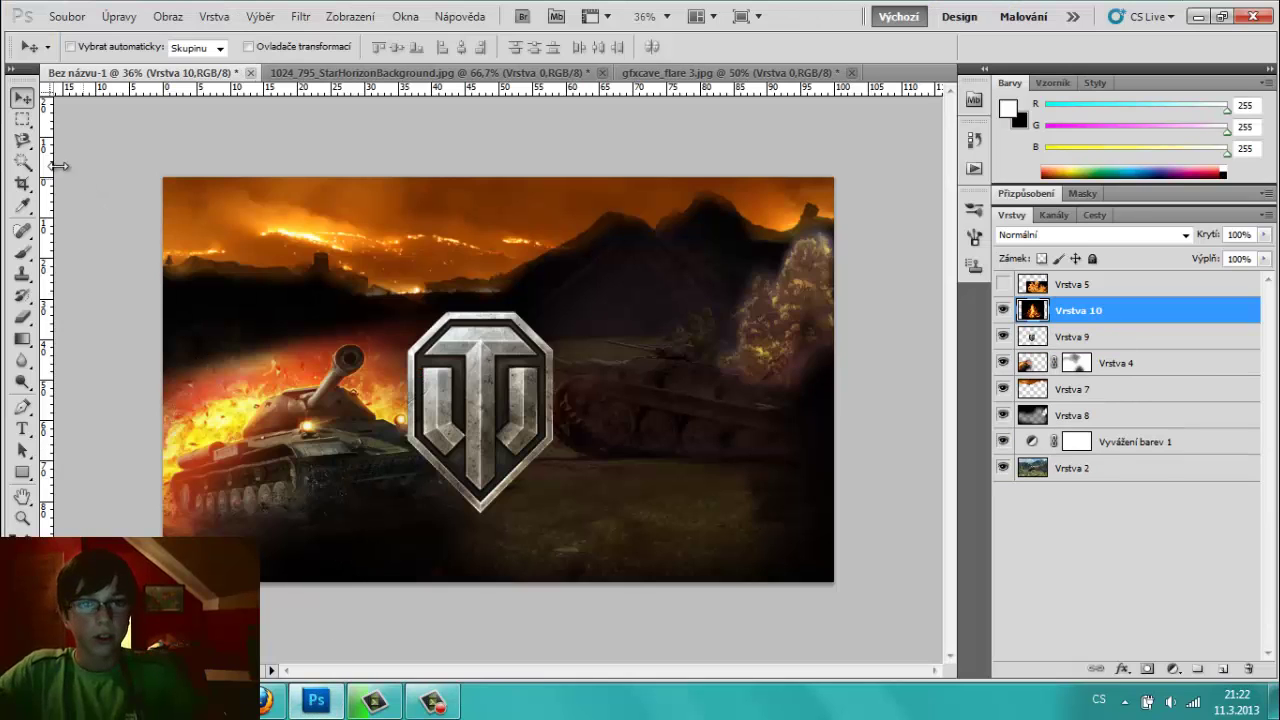
{"action": "key", "text": "ctrl+t"}
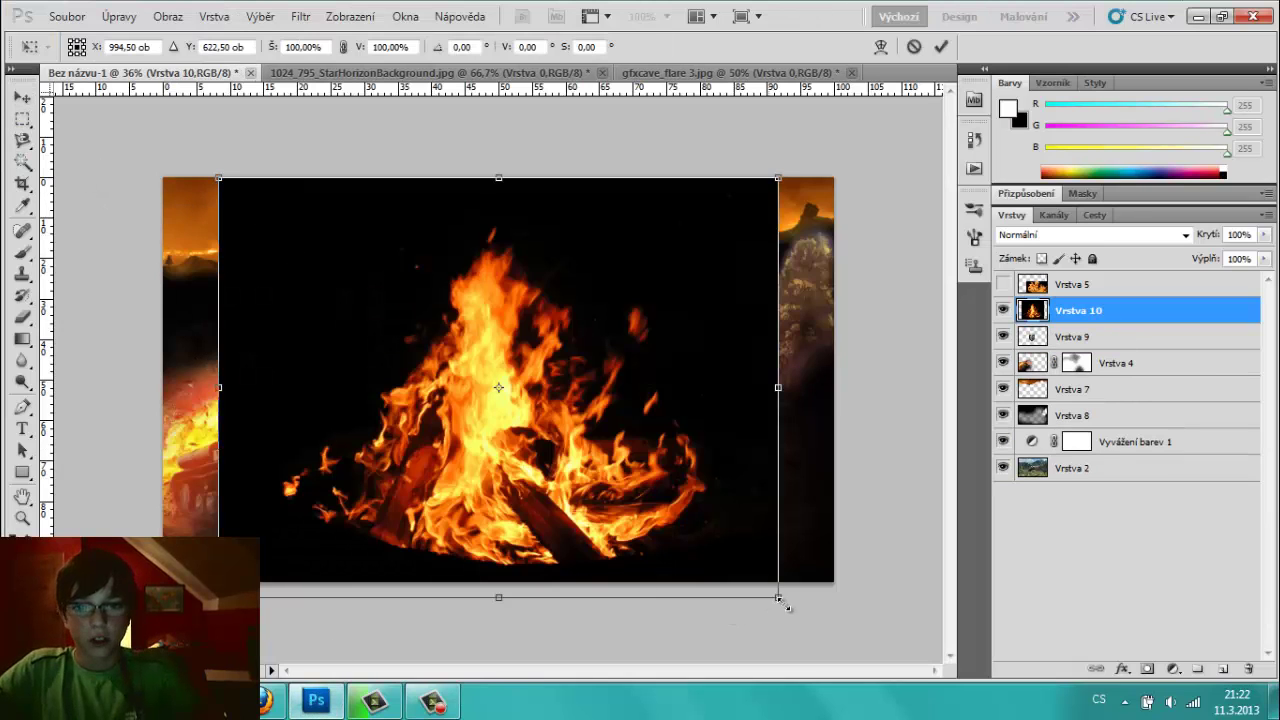
{"action": "left_click_drag", "start_coordinate": [777, 597], "coordinate": [630, 414]}
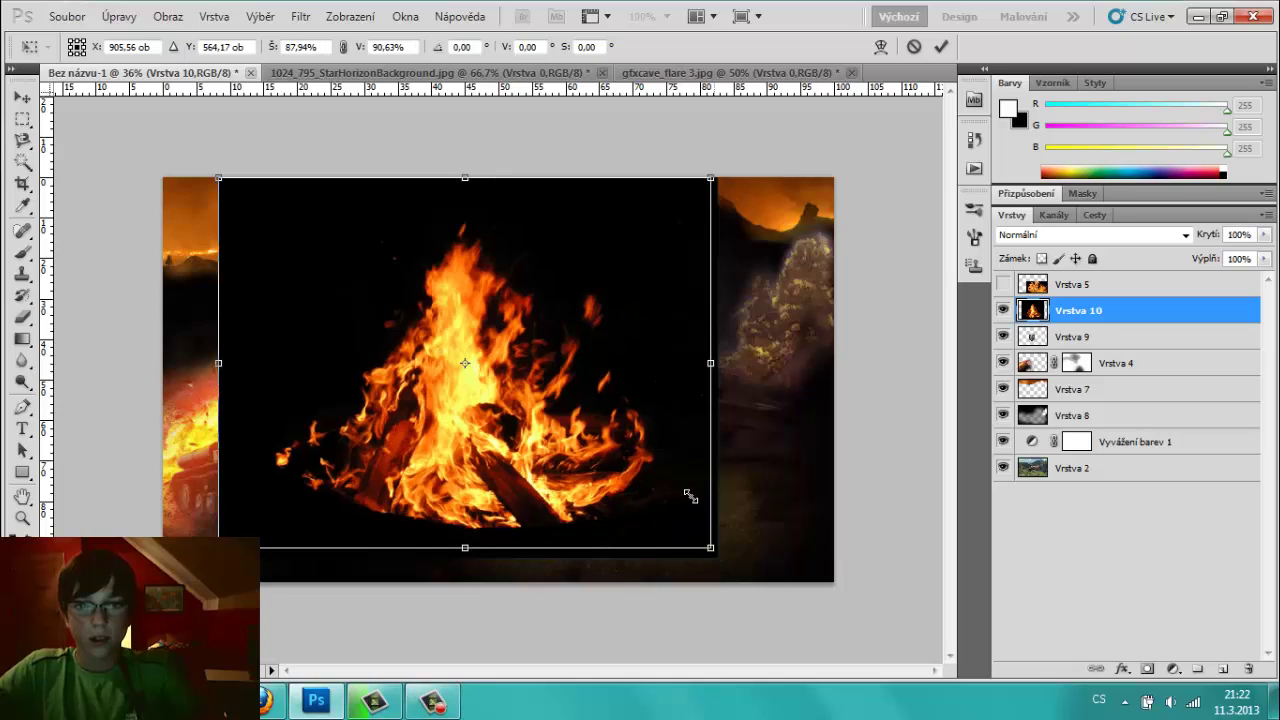
{"action": "left_click_drag", "start_coordinate": [223, 297], "coordinate": [361, 310]}
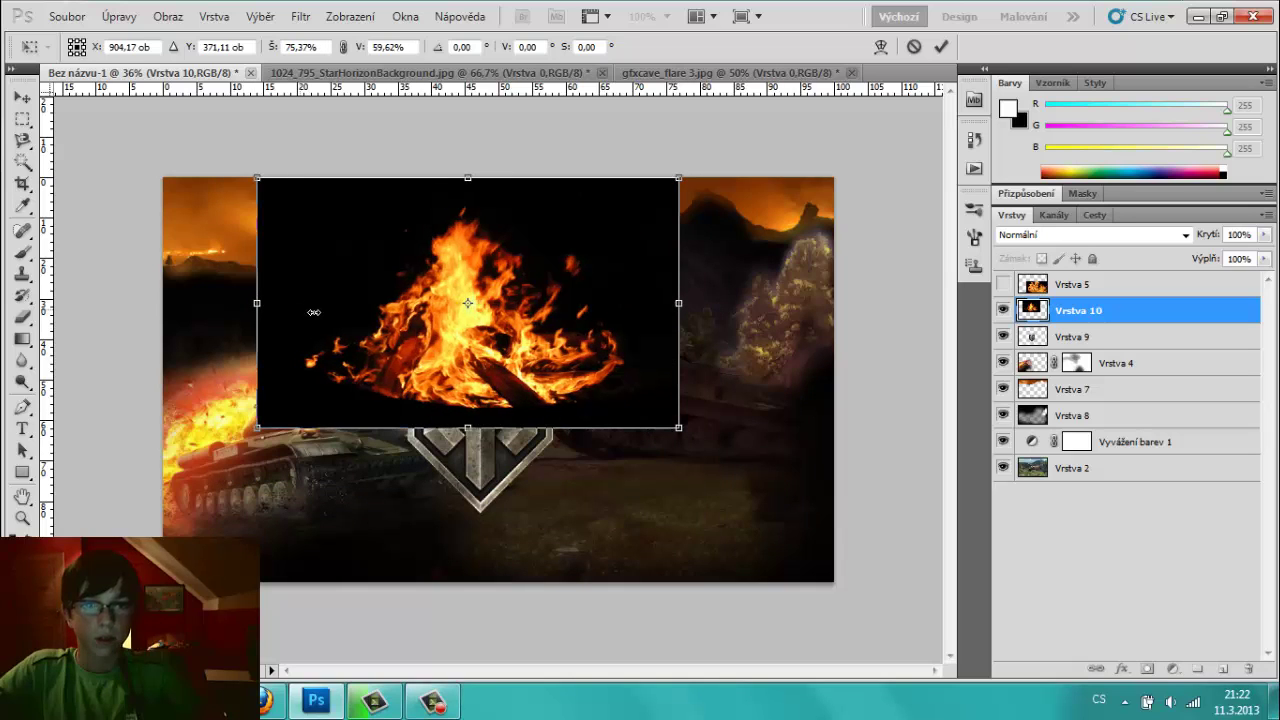
{"action": "key", "text": "Return"}
{"action": "left_click", "coordinate": [1053, 235]}
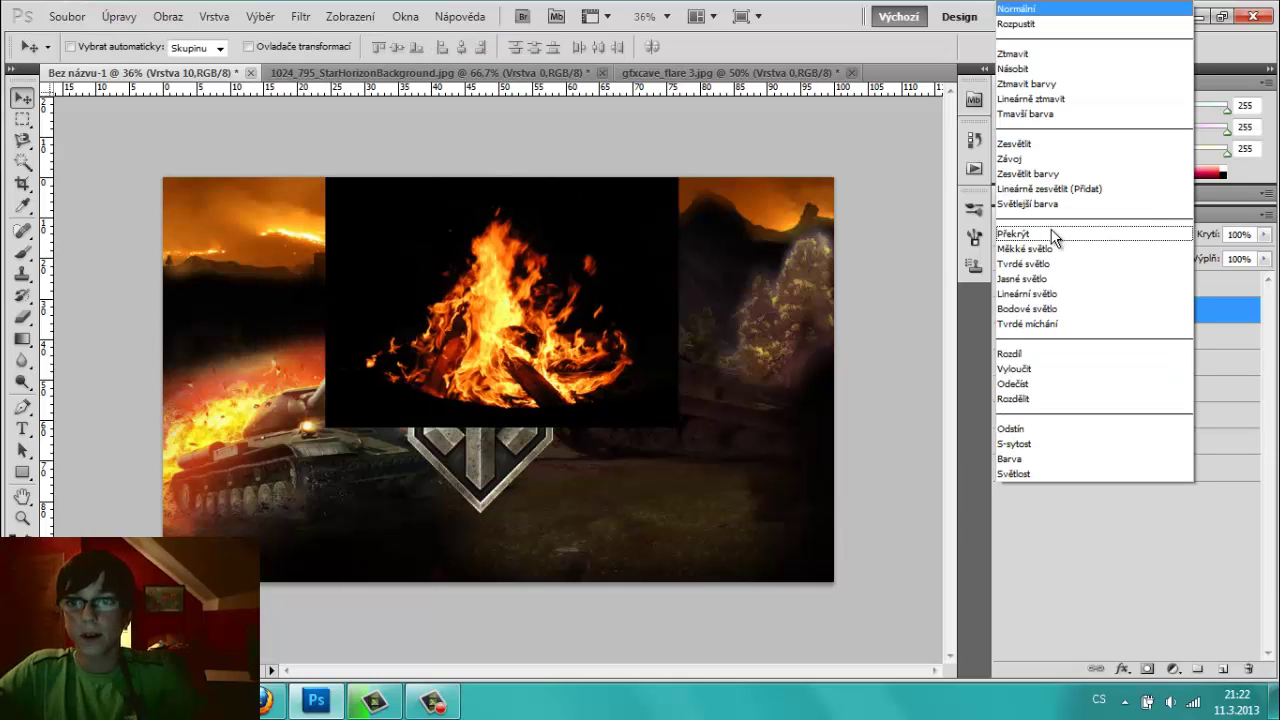
- Set Vrstva 10 to the Závoj blend mode and narrow the fire to about 85% width, shifted left
{"action": "left_click", "coordinate": [1015, 159]}
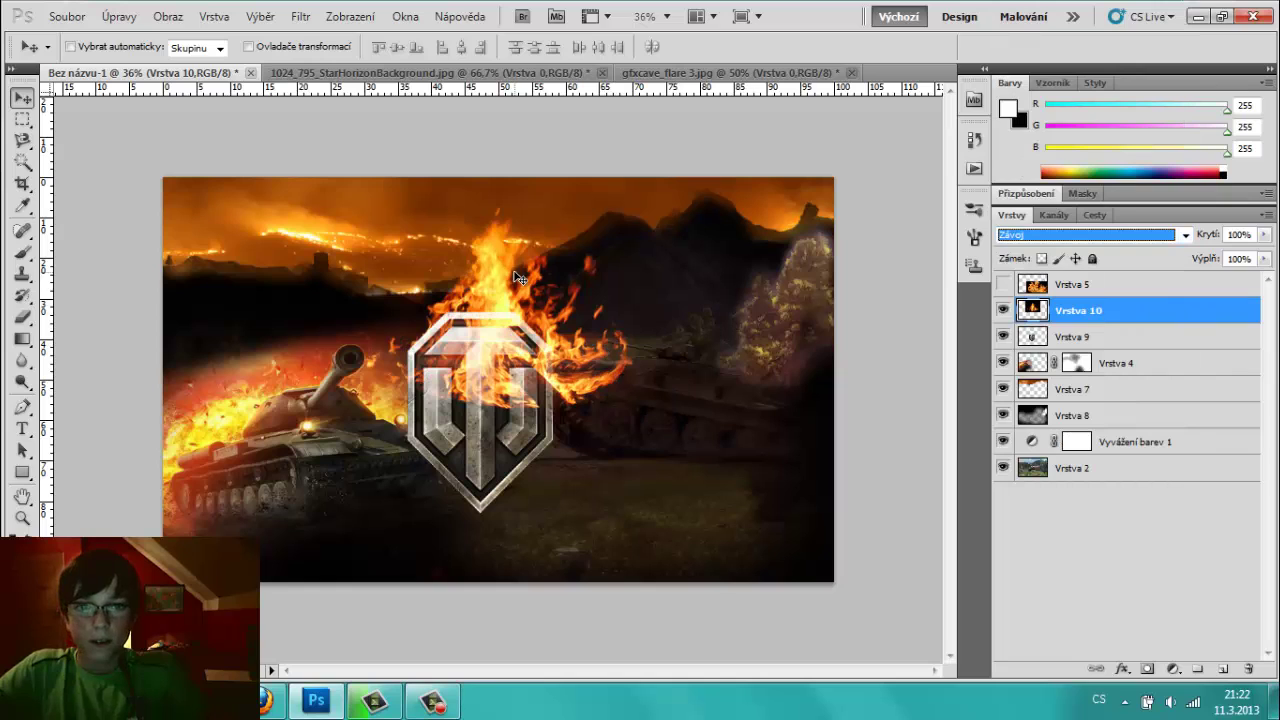
{"action": "left_click_drag", "start_coordinate": [518, 277], "coordinate": [486, 287]}
{"action": "key", "text": "ctrl+t"}
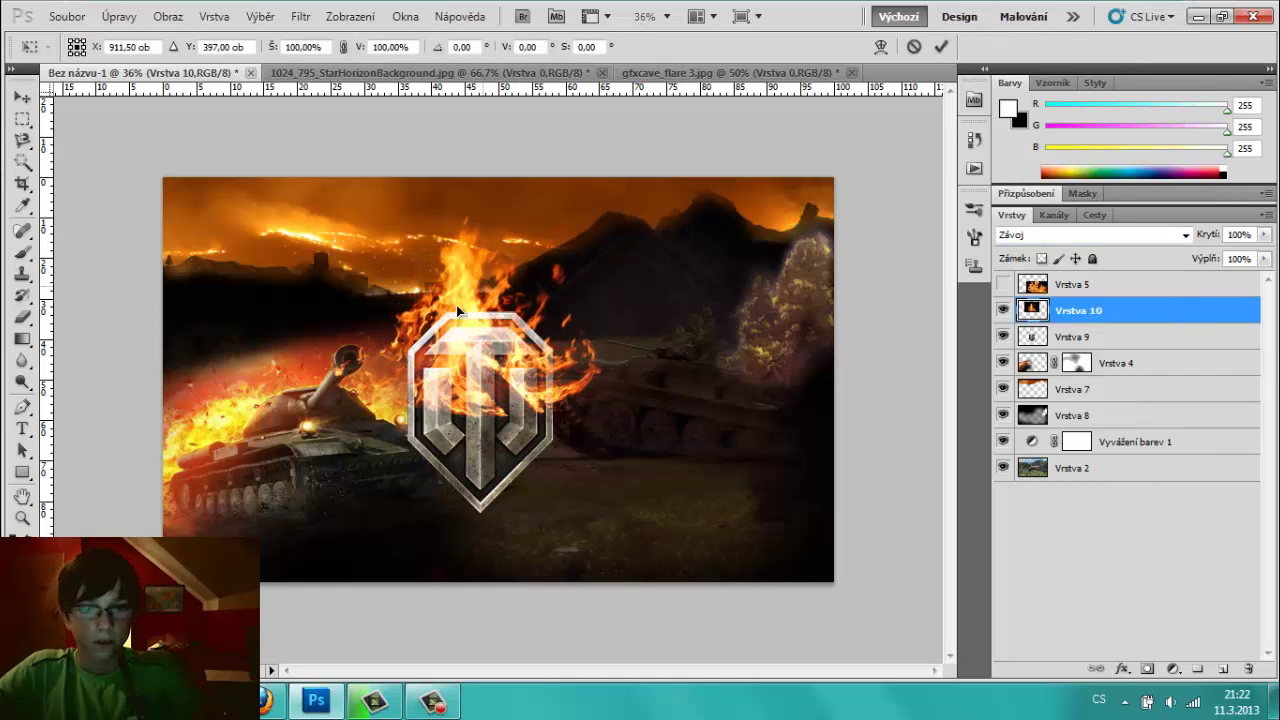
{"action": "left_click_drag", "start_coordinate": [327, 319], "coordinate": [380, 319]}
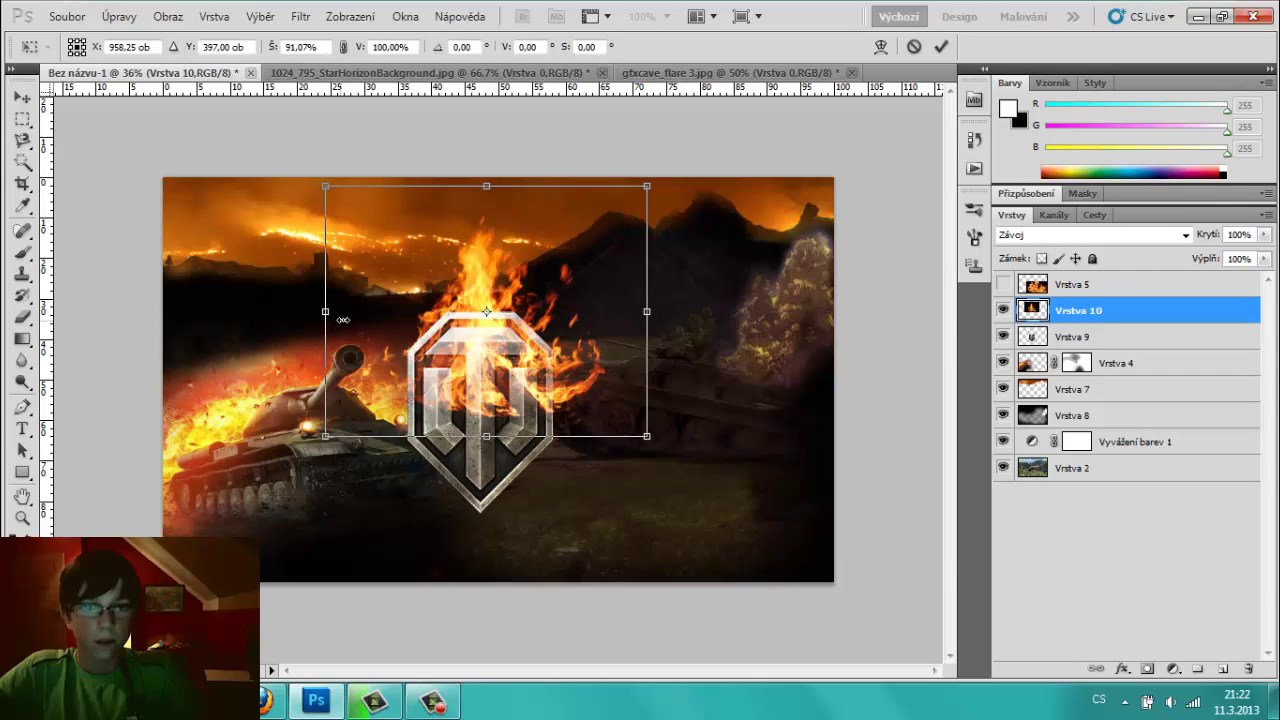
{"action": "key", "text": "shift+Left"}
{"action": "key", "text": "shift+Left"}
{"action": "key", "text": "shift+Left"}
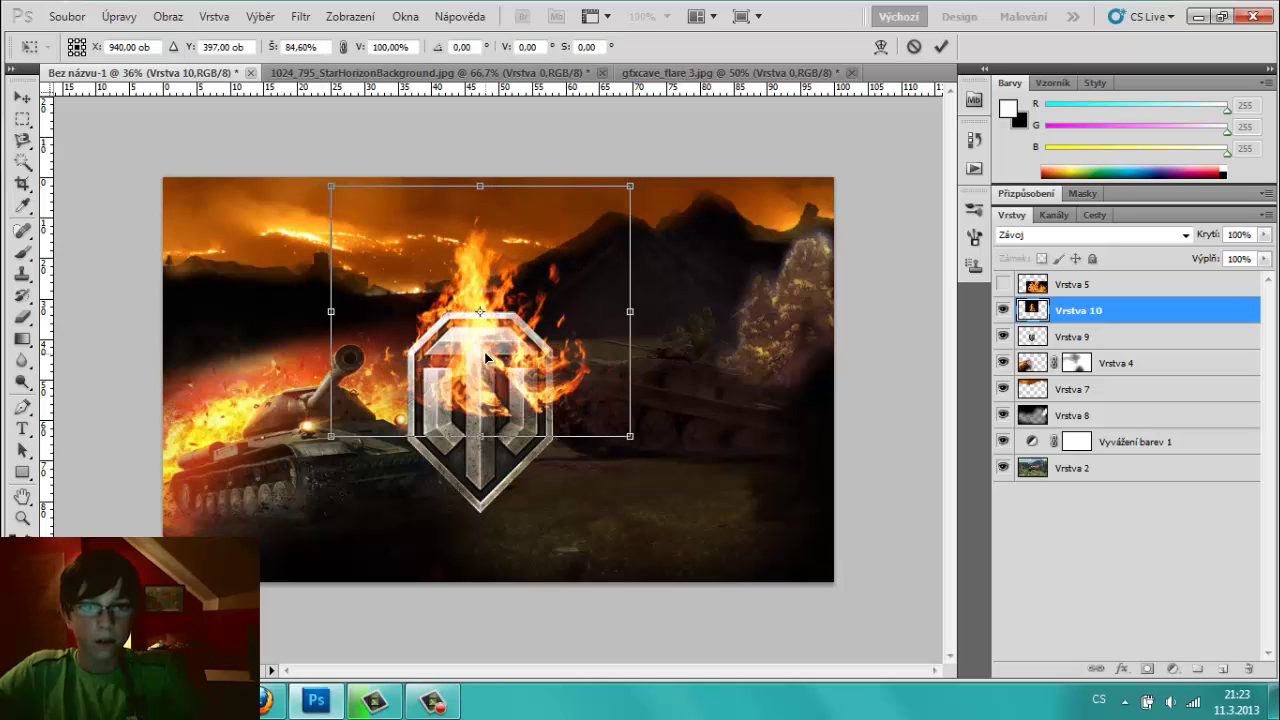
- Lower the flames onto the shield and stretch them taller and wider before applying
{"action": "mouse_move", "coordinate": [485, 354]}
{"action": "left_mouse_down"}
{"action": "mouse_move", "coordinate": [474, 451]}
{"action": "mouse_move", "coordinate": [481, 430]}
{"action": "left_mouse_up"}
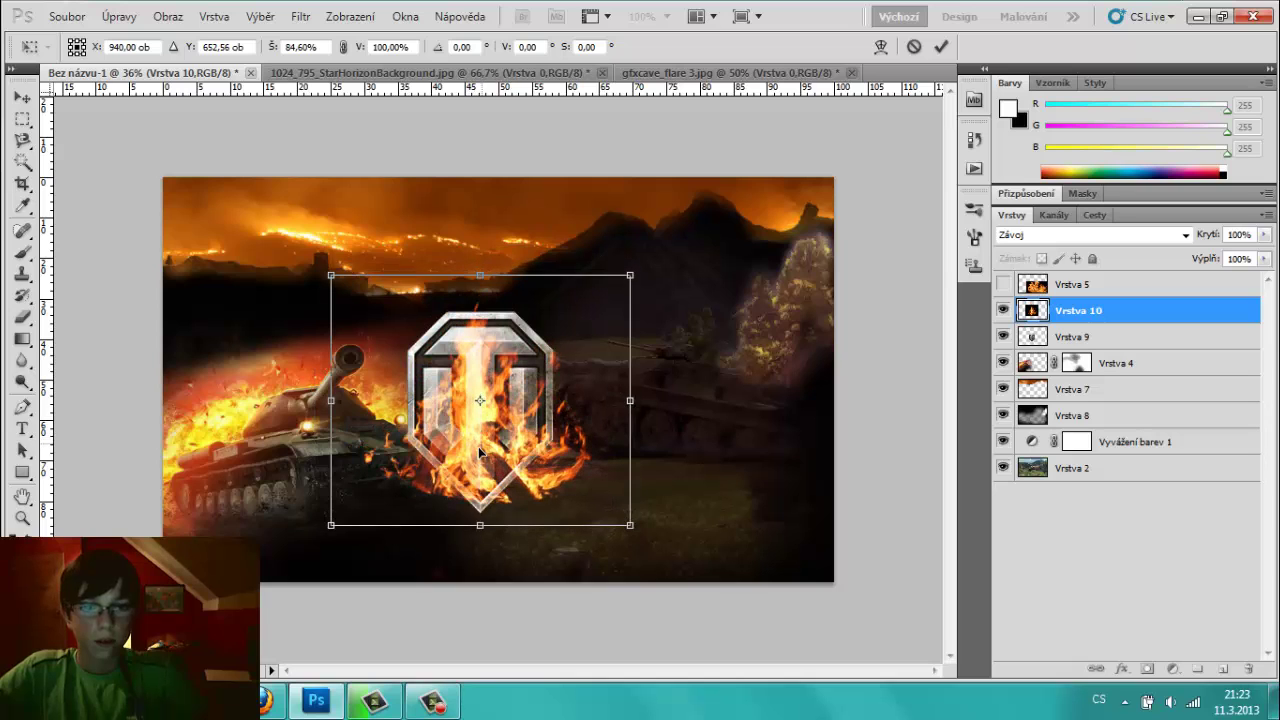
{"action": "left_click_drag", "start_coordinate": [481, 430], "coordinate": [472, 449]}
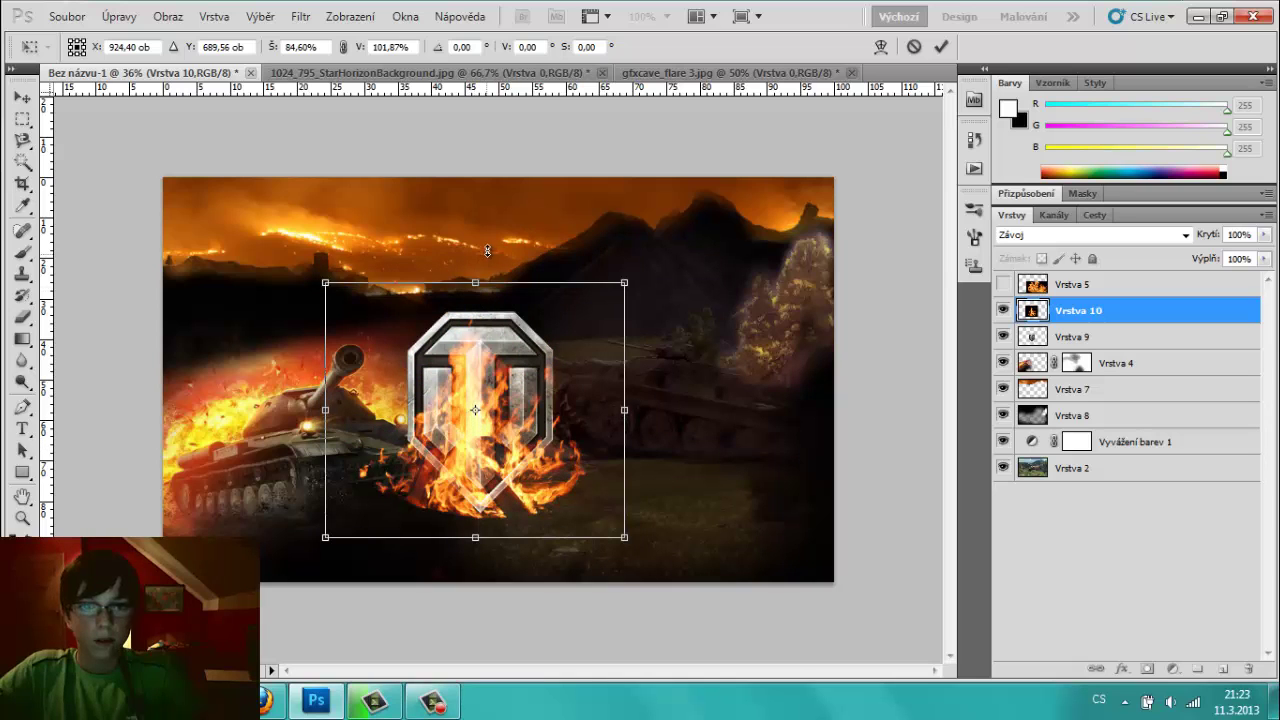
{"action": "left_click_drag", "start_coordinate": [476, 288], "coordinate": [494, 227]}
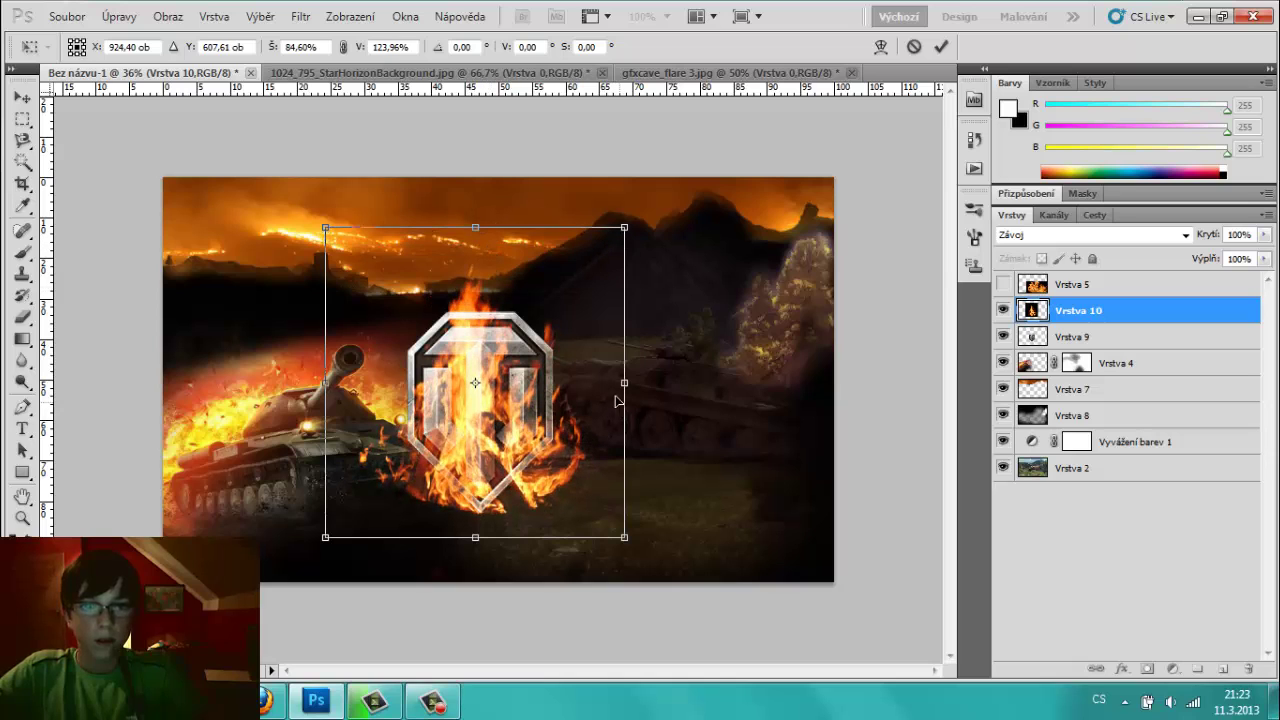
{"action": "left_click_drag", "start_coordinate": [667, 375], "coordinate": [718, 377]}
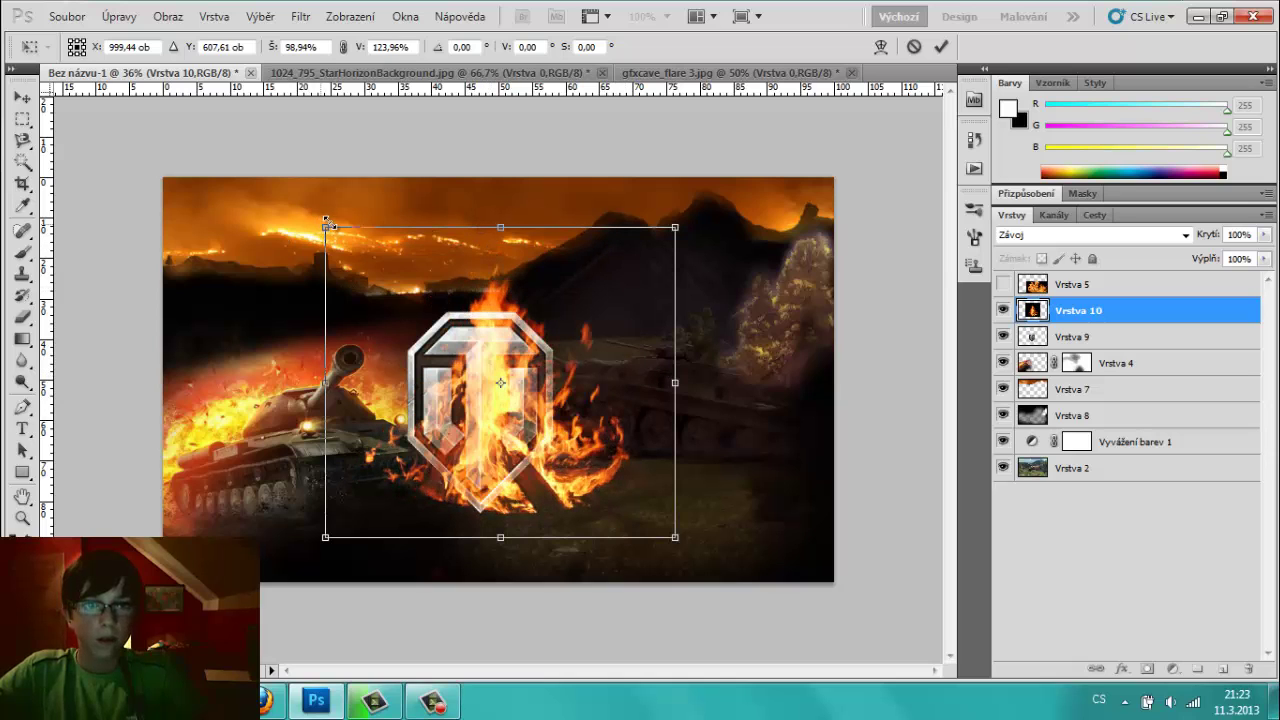
{"action": "left_click_drag", "start_coordinate": [325, 227], "coordinate": [307, 175]}
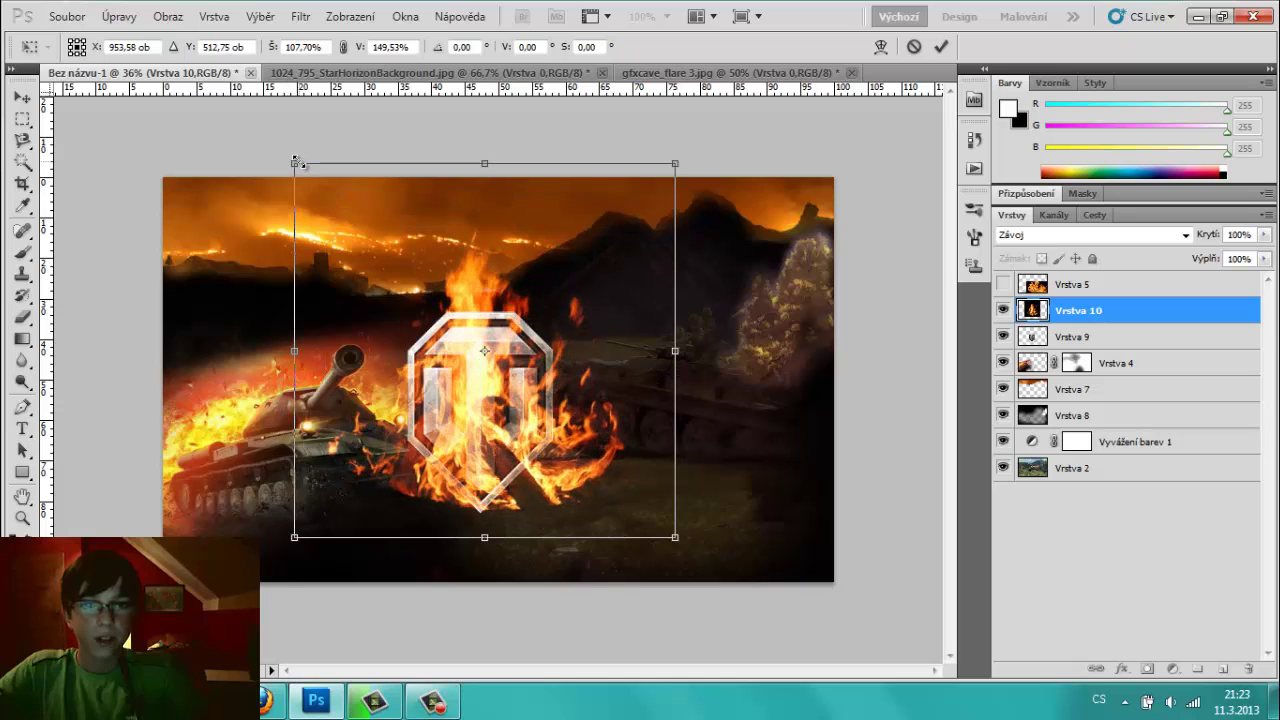
{"action": "key", "text": "Return"}
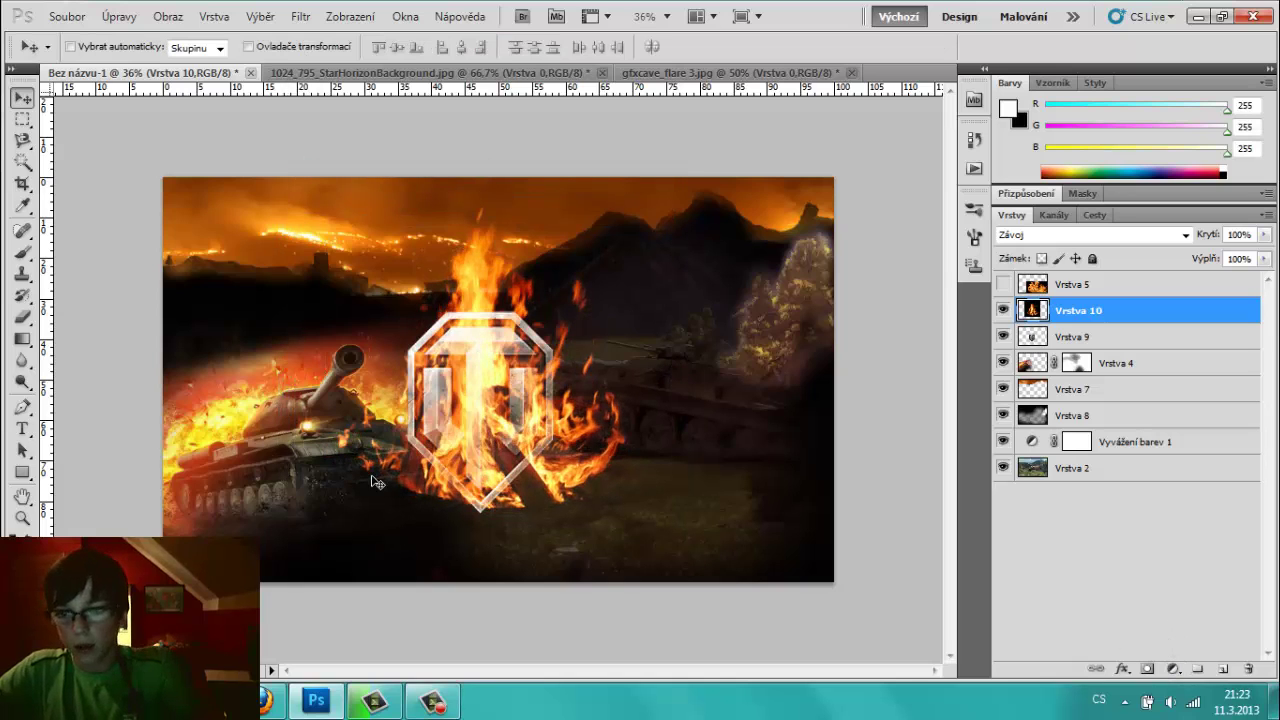
- Undo a stray brush stroke and add a layer mask to the flame layer Vrstva 10
{"action": "left_click", "coordinate": [22, 250]}
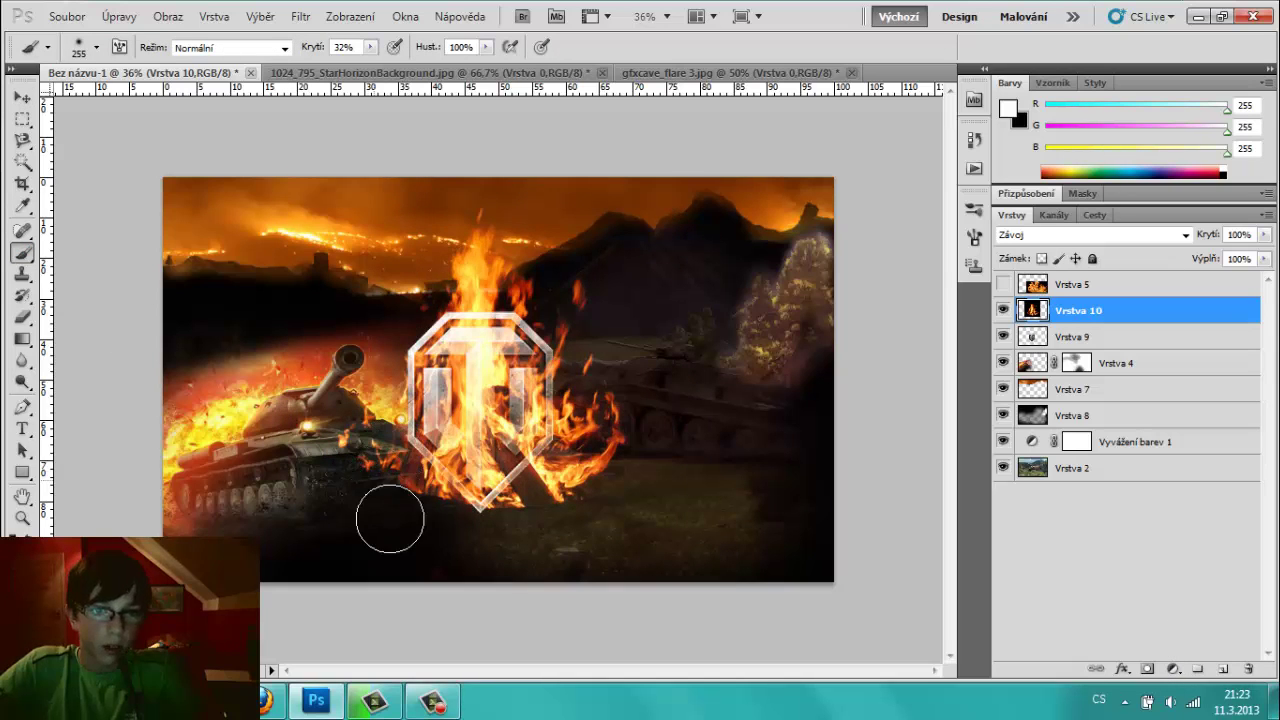
{"action": "left_click_drag", "start_coordinate": [389, 518], "coordinate": [405, 525]}
{"action": "key", "text": "ctrl+z"}
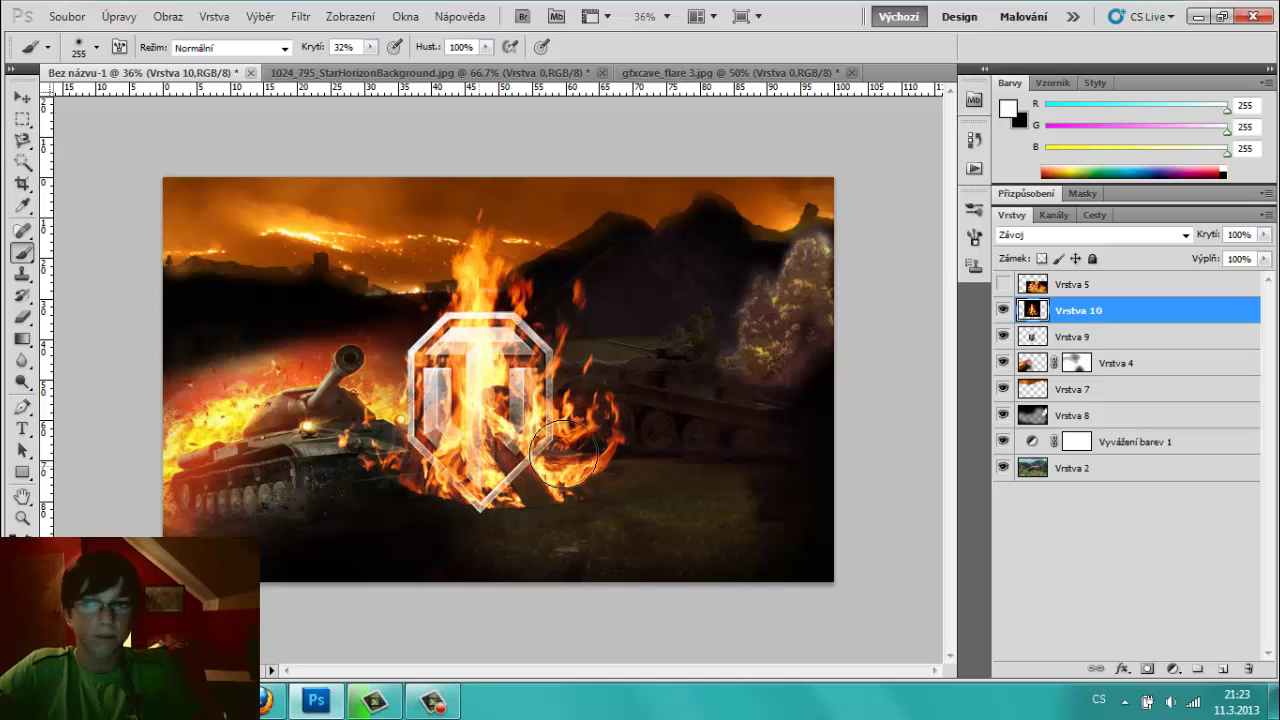
{"action": "key", "text": "y"}
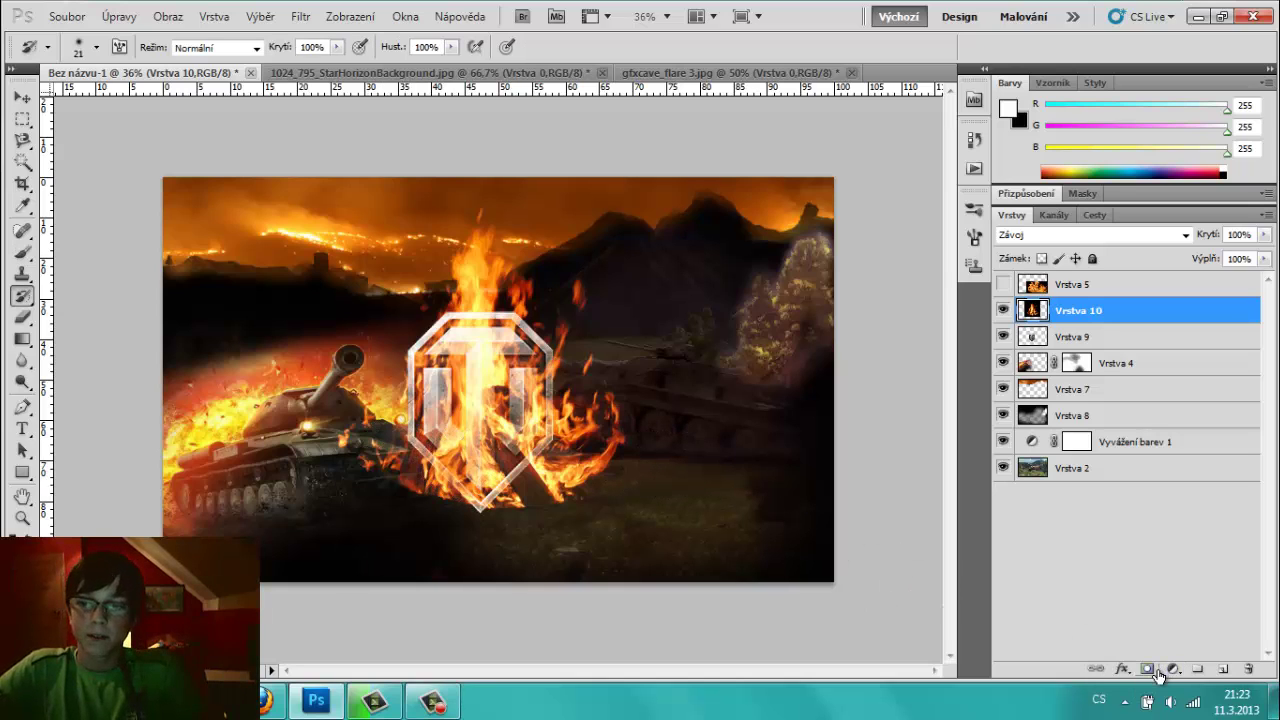
{"action": "left_click", "coordinate": [1148, 669]}
{"action": "left_click", "coordinate": [22, 252]}
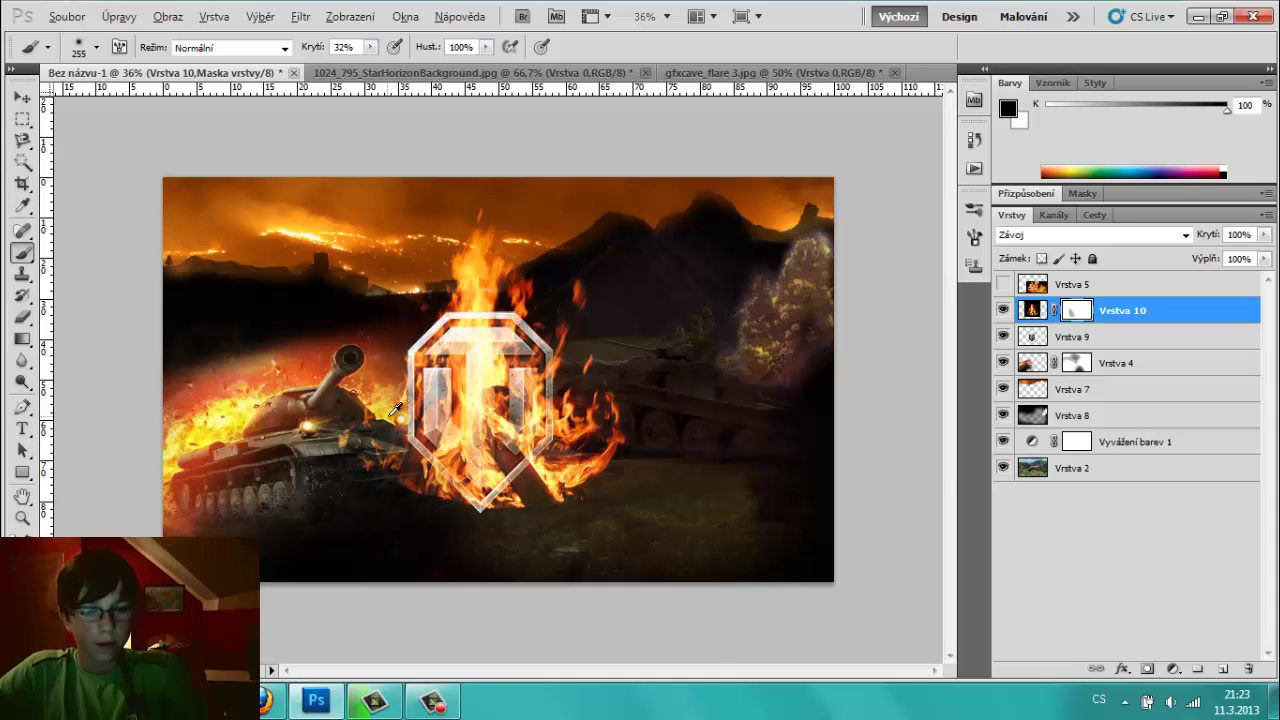
- At 94% brush opacity, paint black on the mask around the shield's base, brush size about 86
{"action": "scroll", "coordinate": [436, 392], "scroll_direction": "up", "scroll_amount": 5}
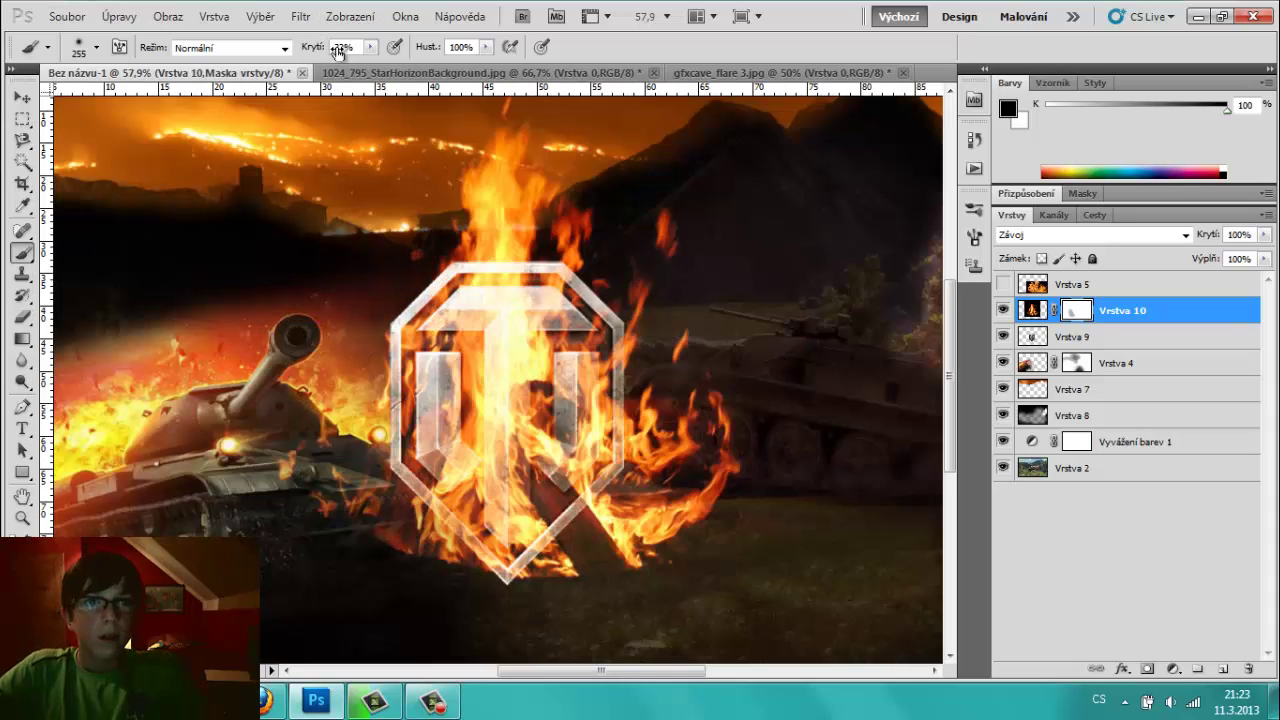
{"action": "type", "text": "94"}
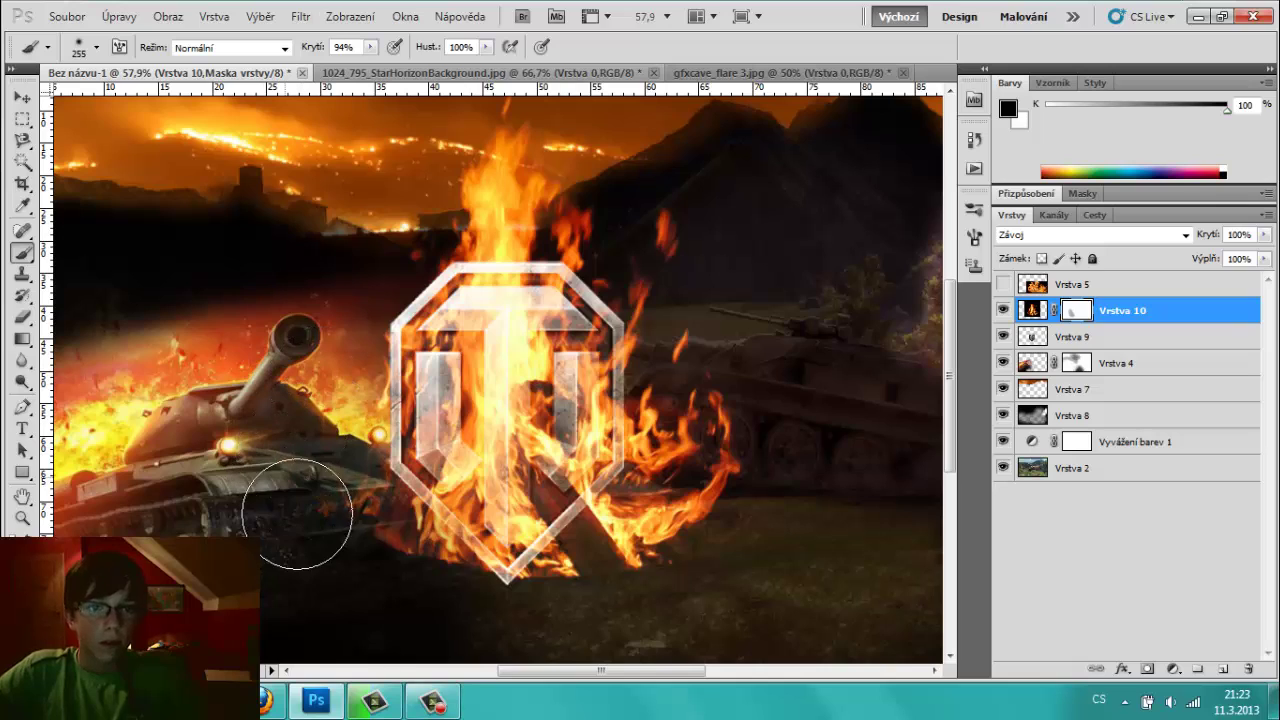
{"action": "mouse_move", "coordinate": [374, 585]}
{"action": "left_mouse_down"}
{"action": "mouse_move", "coordinate": [311, 553]}
{"action": "mouse_move", "coordinate": [355, 520]}
{"action": "left_mouse_up"}
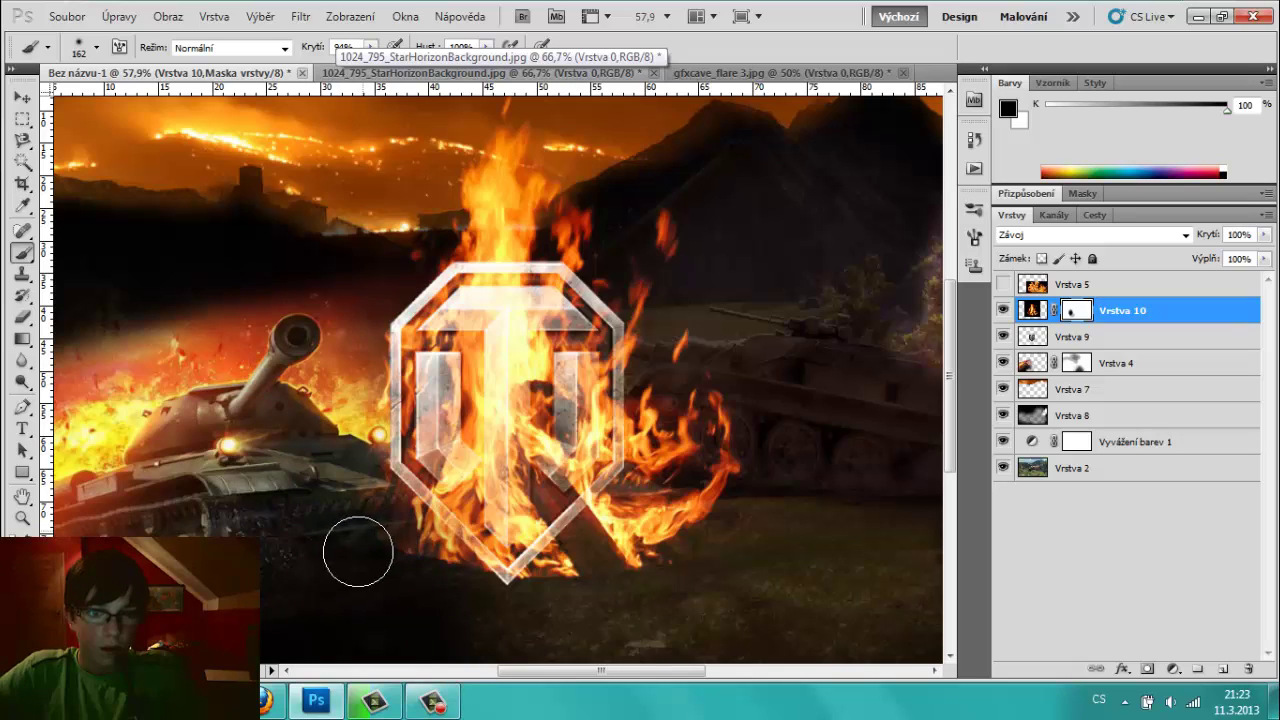
{"action": "left_click_drag", "start_coordinate": [414, 557], "coordinate": [419, 572]}
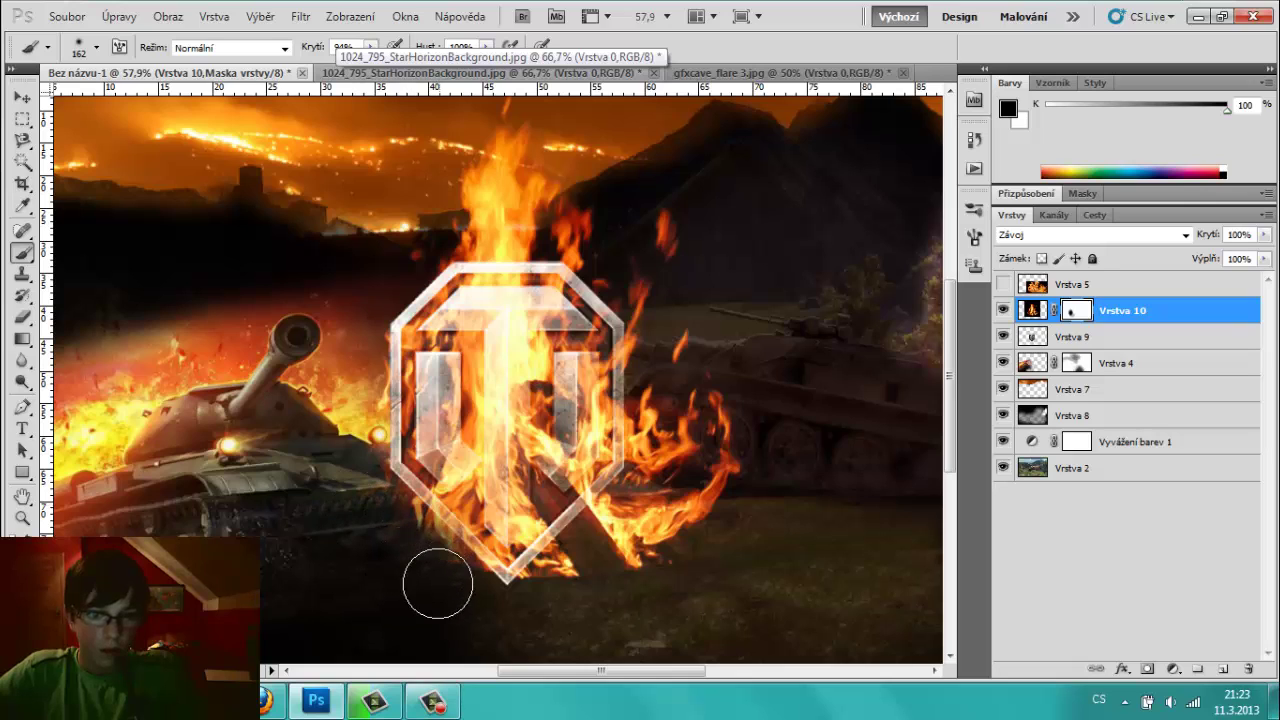
{"action": "mouse_move", "coordinate": [579, 595]}
{"action": "left_mouse_down"}
{"action": "mouse_move", "coordinate": [729, 420]}
{"action": "mouse_move", "coordinate": [677, 509]}
{"action": "mouse_move", "coordinate": [609, 543]}
{"action": "mouse_move", "coordinate": [574, 591]}
{"action": "mouse_move", "coordinate": [624, 561]}
{"action": "mouse_move", "coordinate": [614, 551]}
{"action": "left_mouse_up"}
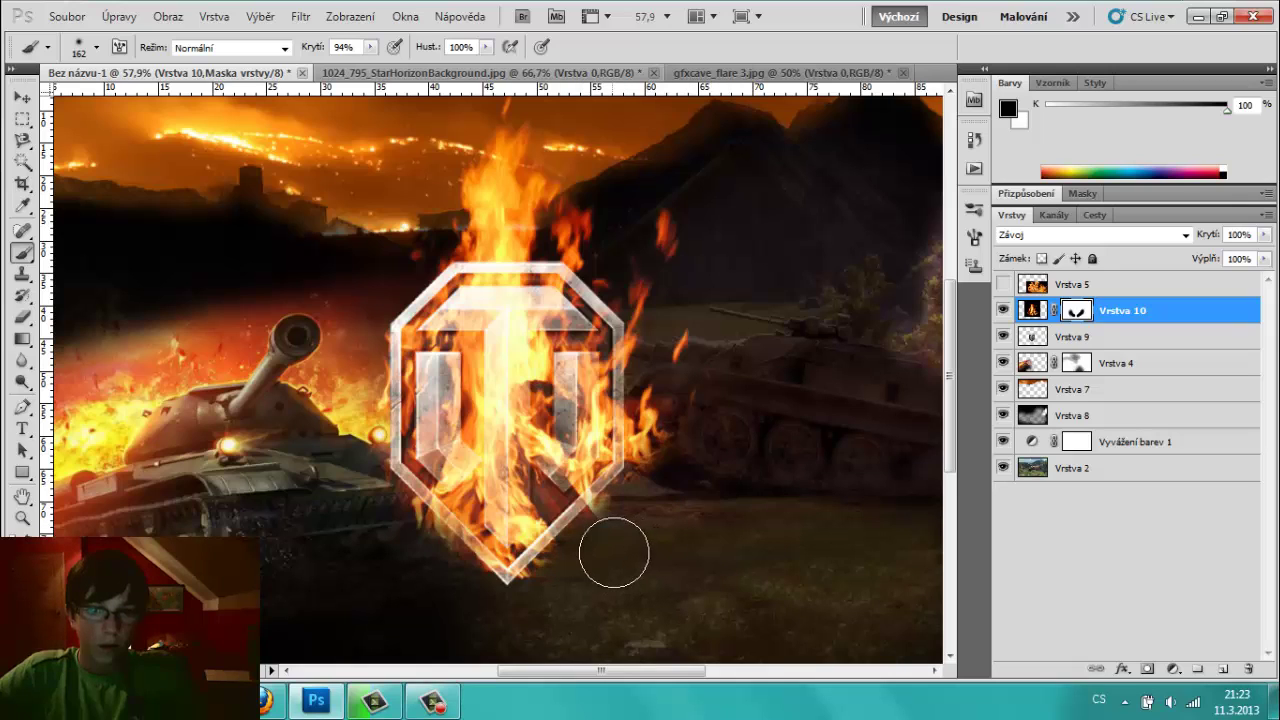
{"action": "right_click", "coordinate": [677, 522]}
{"action": "left_click", "coordinate": [626, 542]}
{"action": "left_click_drag", "start_coordinate": [626, 542], "coordinate": [579, 546]}
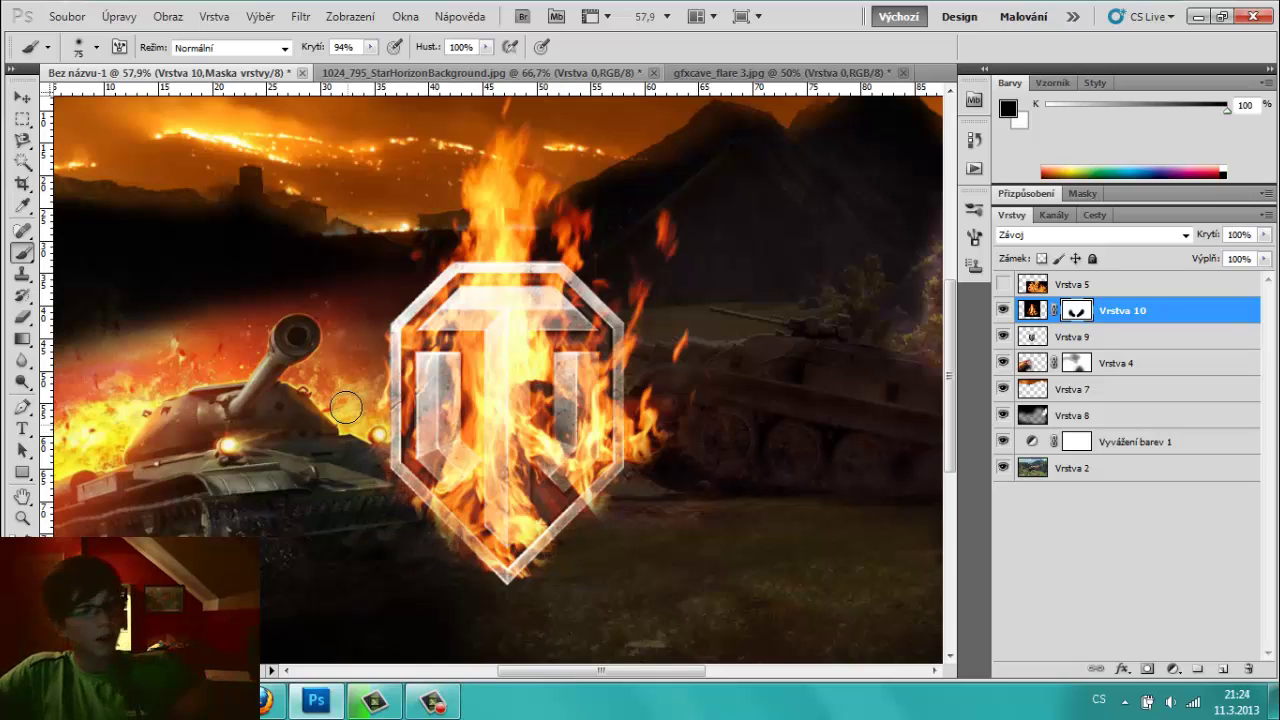
{"action": "scroll", "coordinate": [345, 405], "scroll_direction": "down", "scroll_amount": 3}
{"action": "key", "text": "super"}
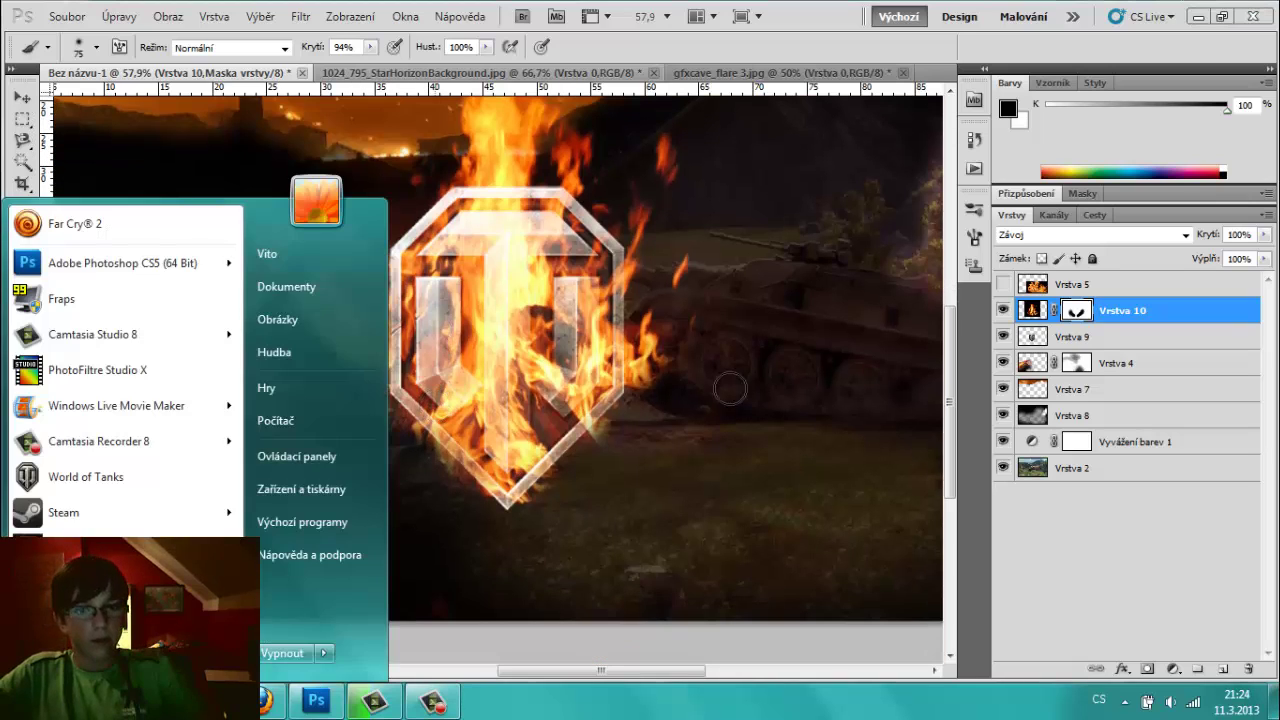
{"action": "key", "text": "super"}
{"action": "scroll", "coordinate": [629, 330], "scroll_direction": "down", "scroll_amount": 3}
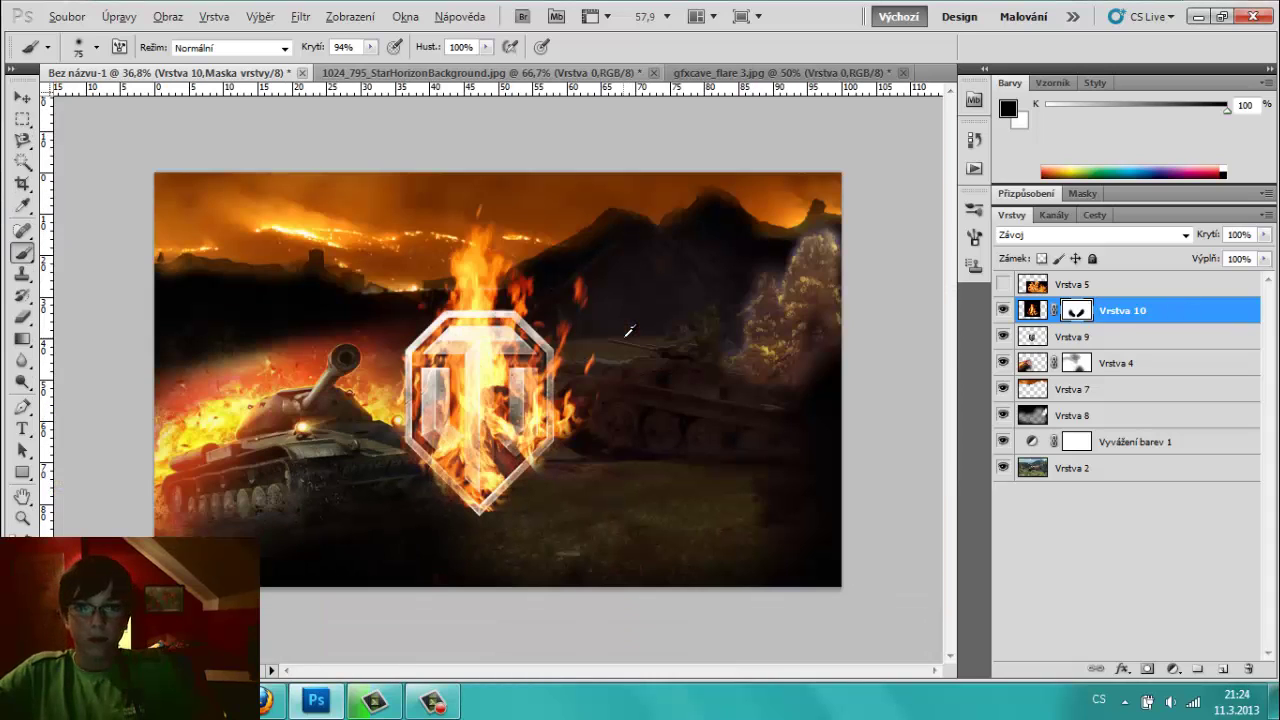
{"action": "right_click", "coordinate": [1083, 317]}
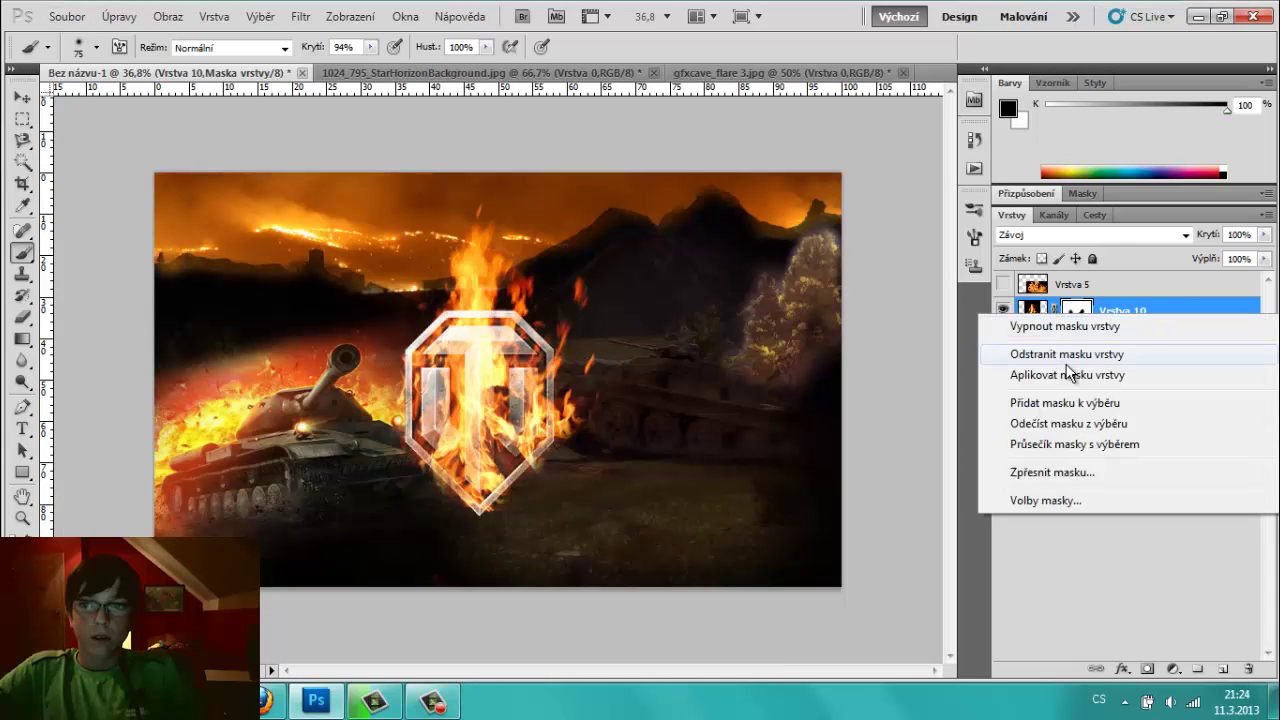
{"action": "left_click", "coordinate": [1022, 292]}
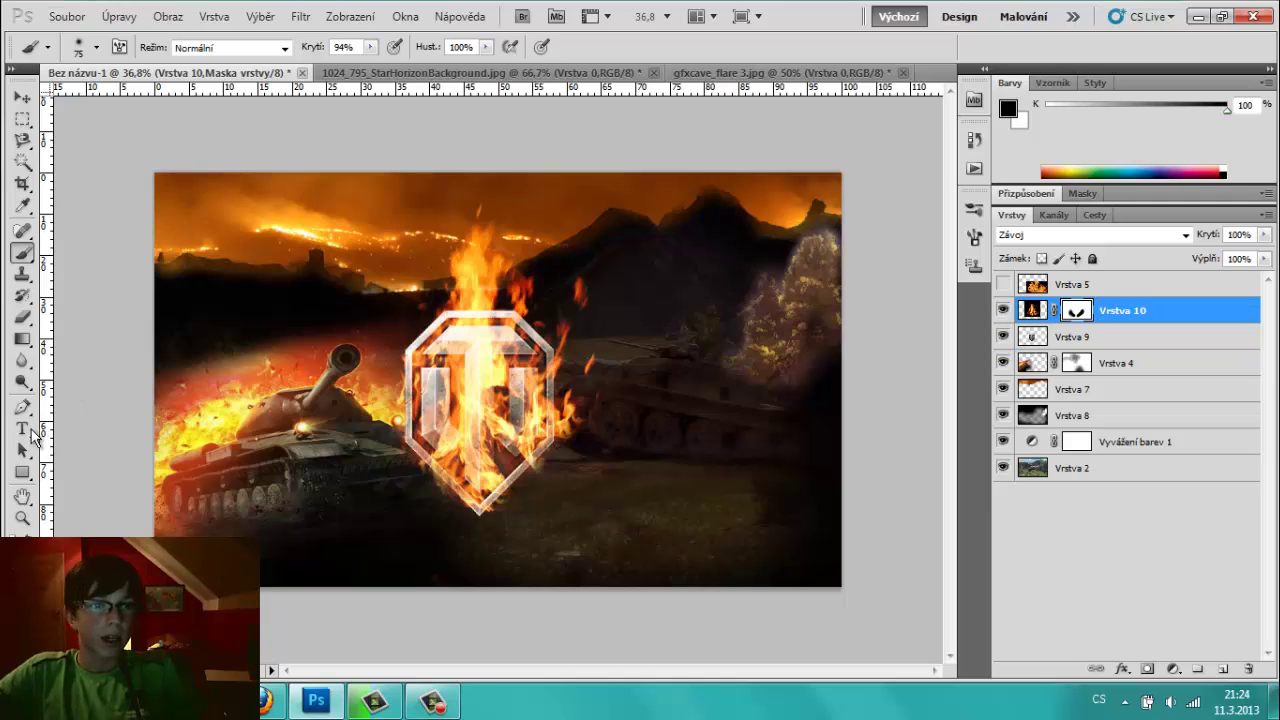
{"action": "left_click", "coordinate": [22, 428]}
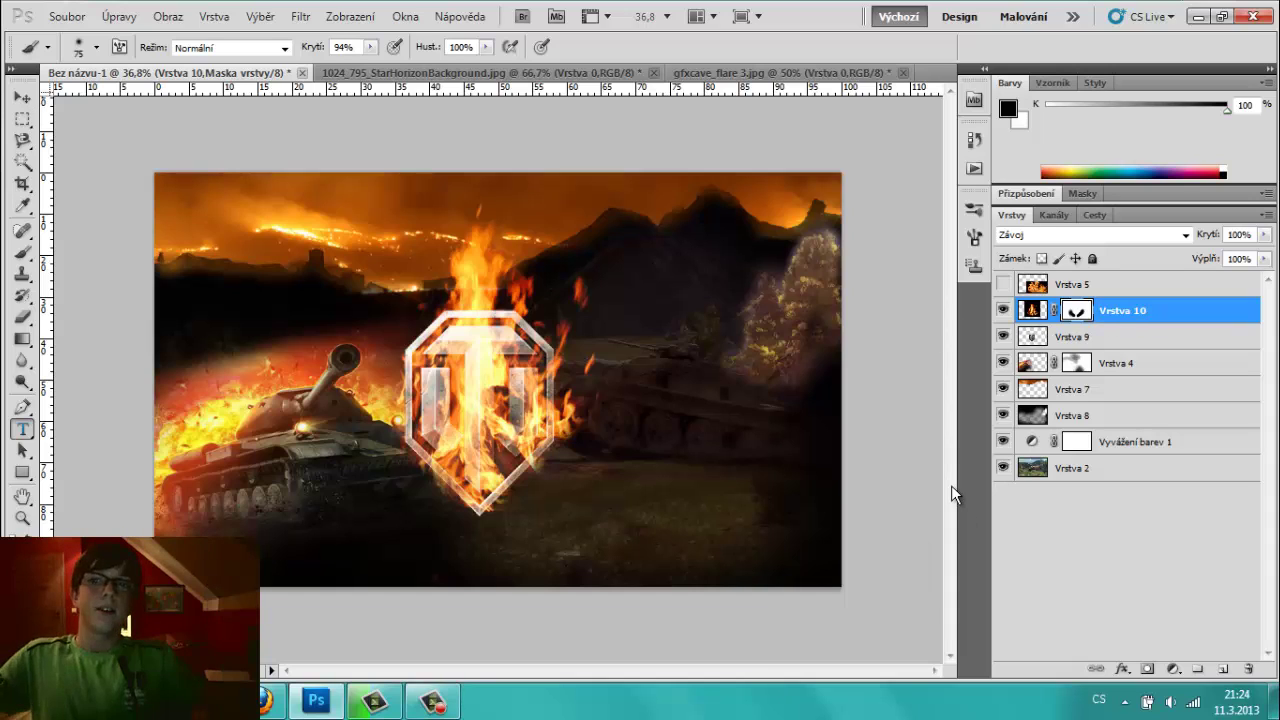
{"action": "key", "text": "v"}
{"action": "right_click", "coordinate": [1084, 312]}
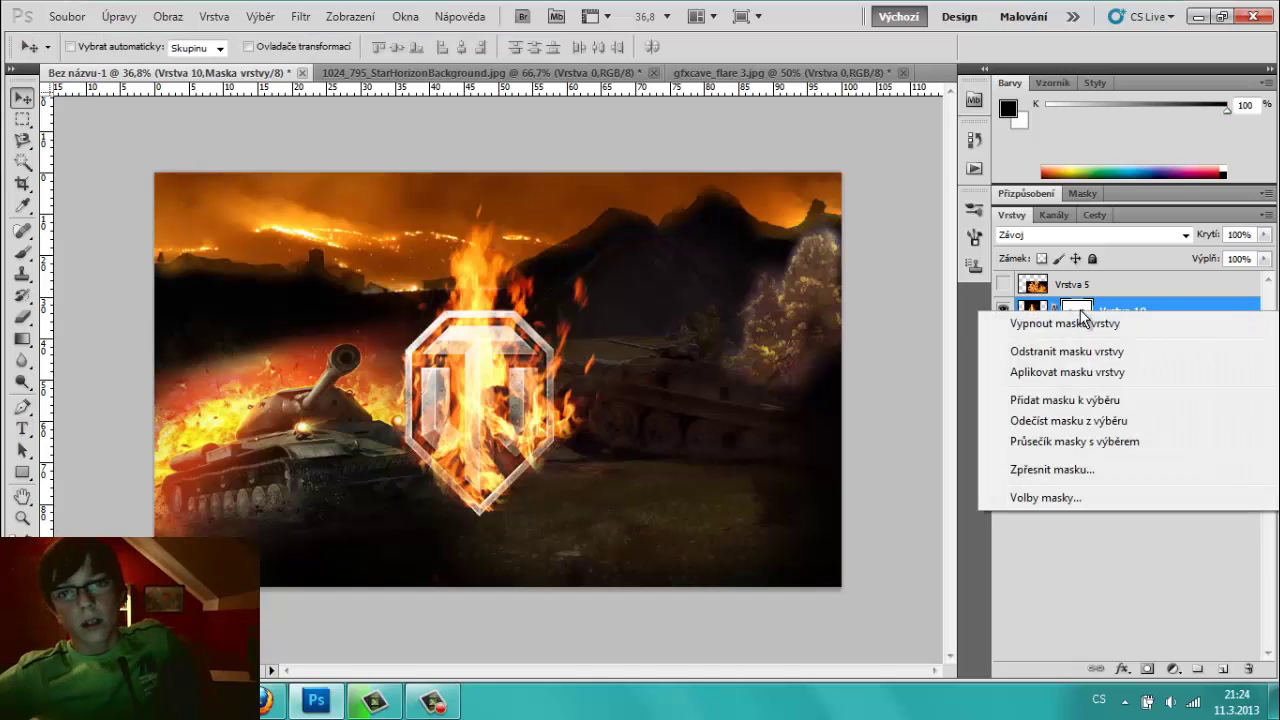
{"action": "left_click", "coordinate": [1170, 306]}
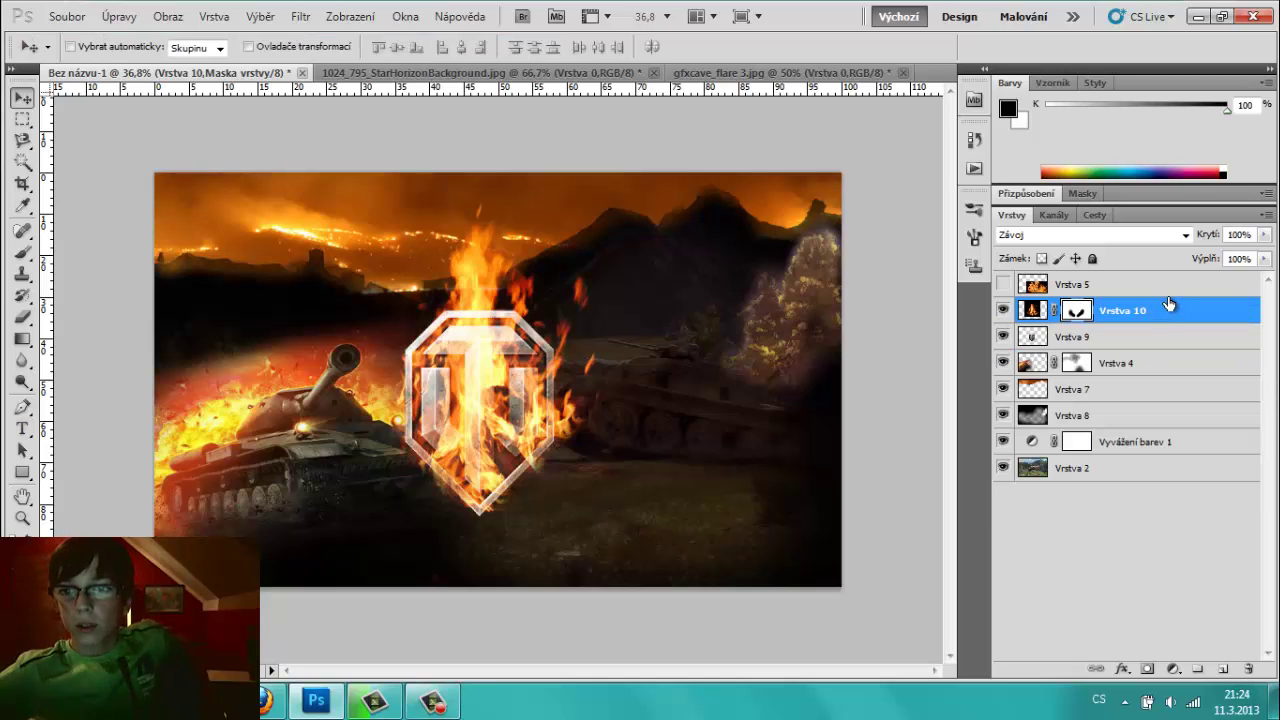